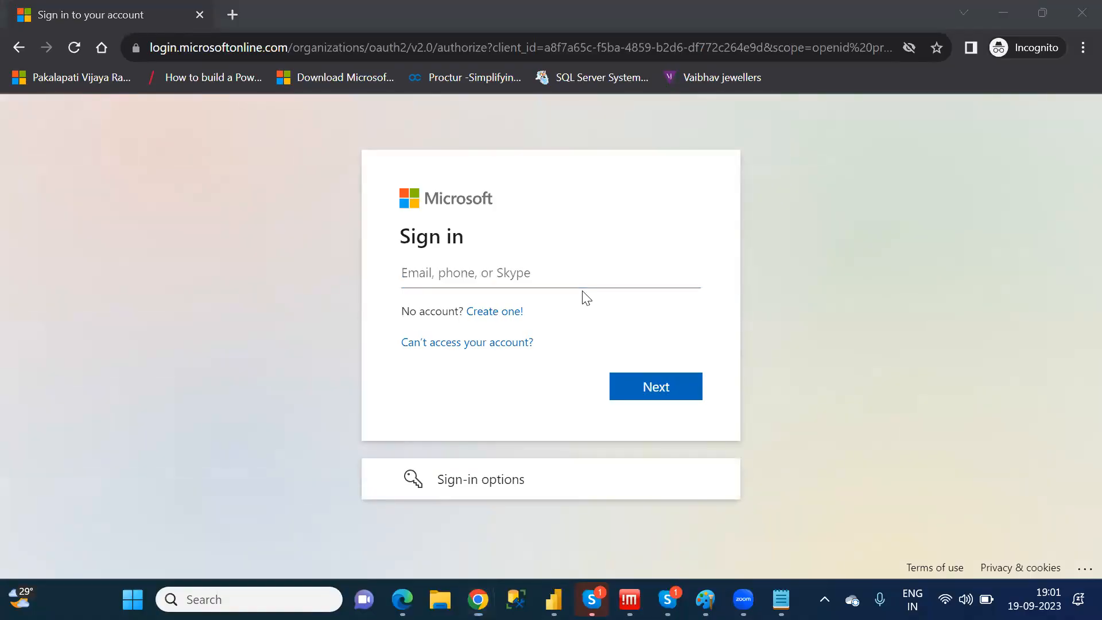
Copy the account's sign-in e-mail from Sticky Notes into the Microsoft sign-in form and submit it
{"action": "key", "text": "super"}
{"action": "type", "text": "st"}
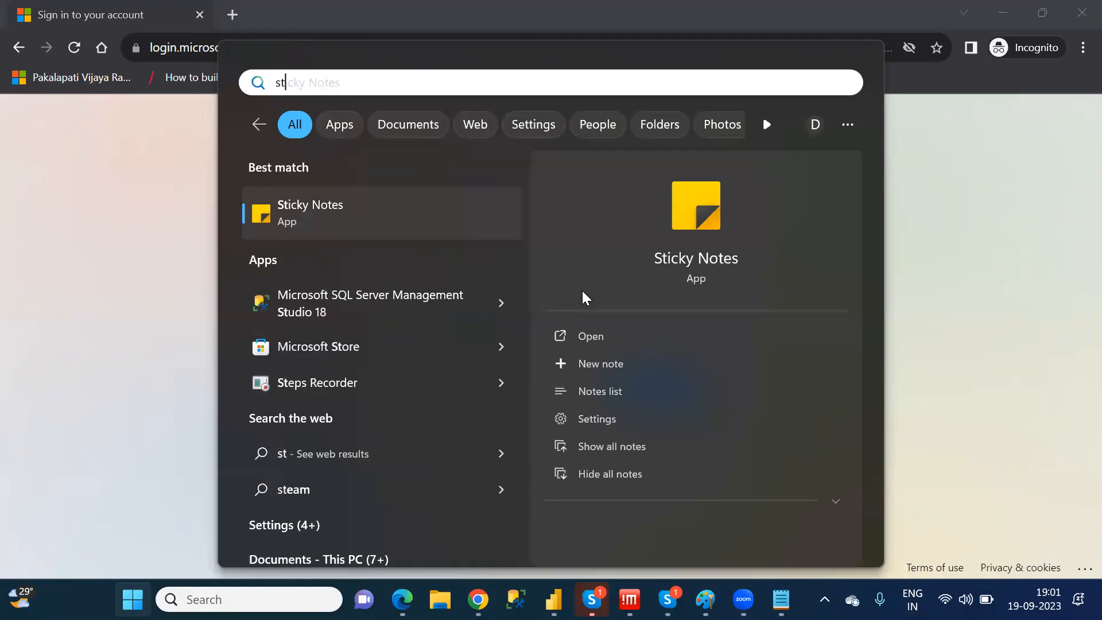
{"action": "left_click", "coordinate": [351, 221]}
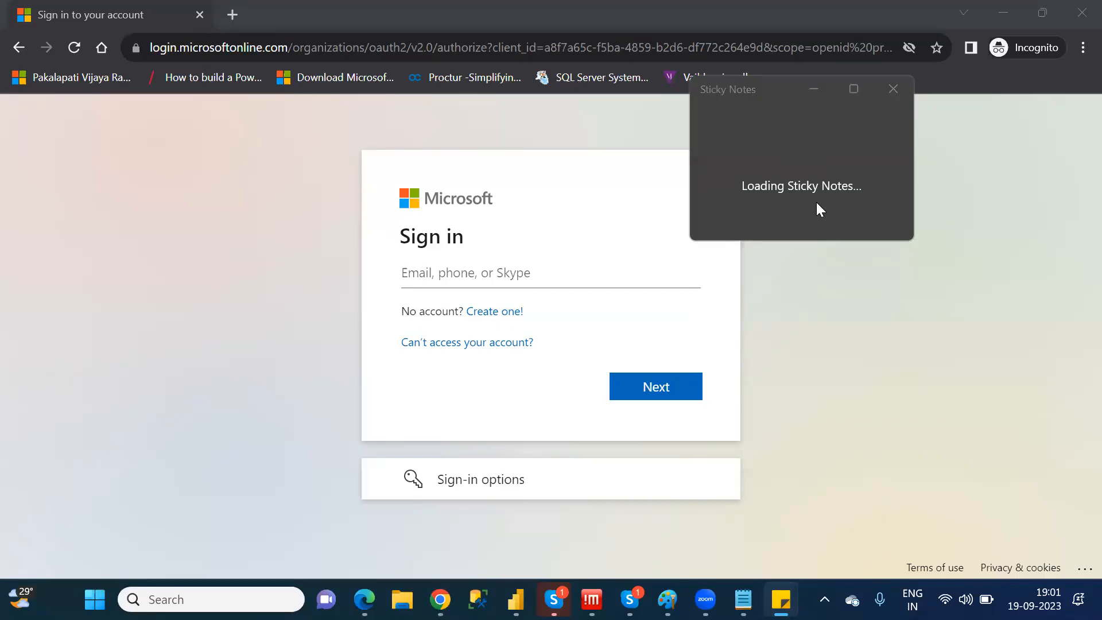
{"action": "left_click_drag", "start_coordinate": [560, 183], "coordinate": [312, 184]}
{"action": "key", "text": "ctrl+c"}
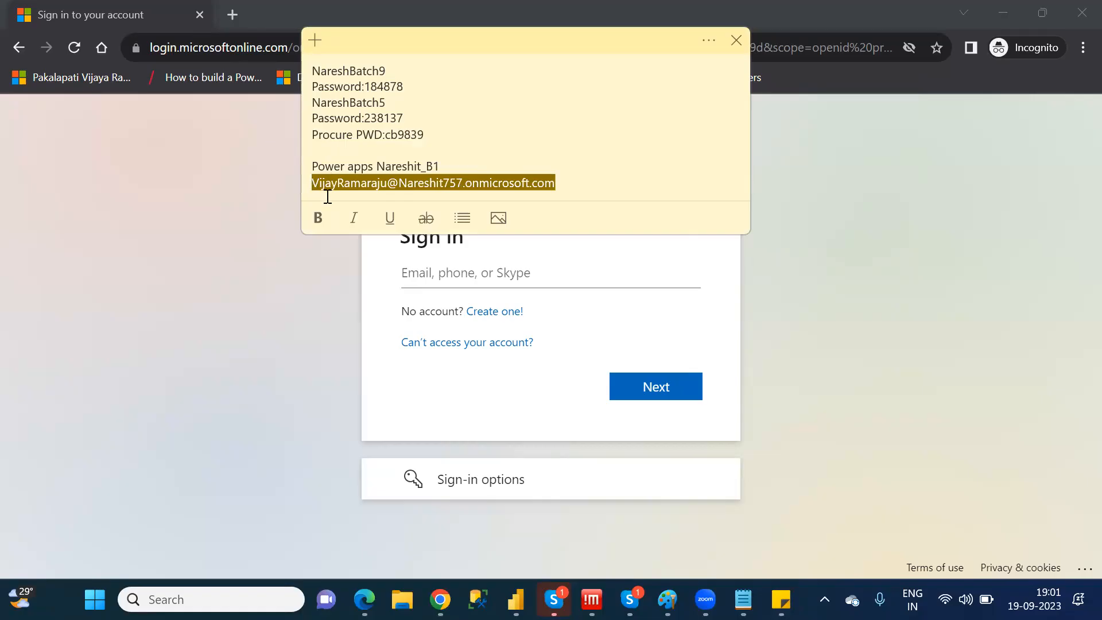
{"action": "left_click", "coordinate": [455, 278]}
{"action": "key", "text": "ctrl+v"}
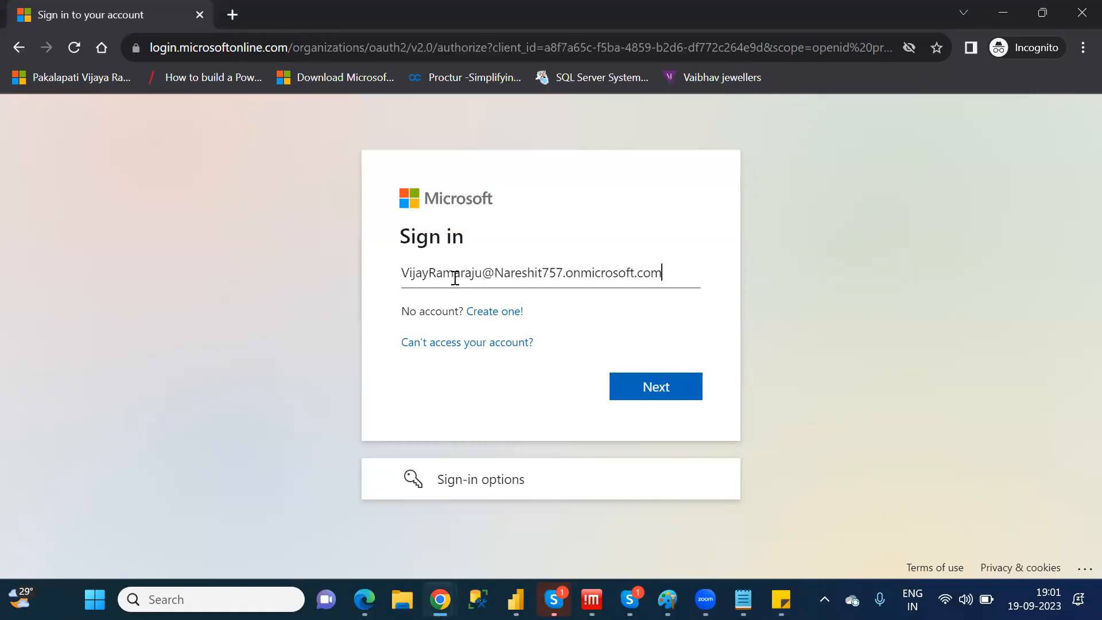
{"action": "left_click", "coordinate": [691, 395]}
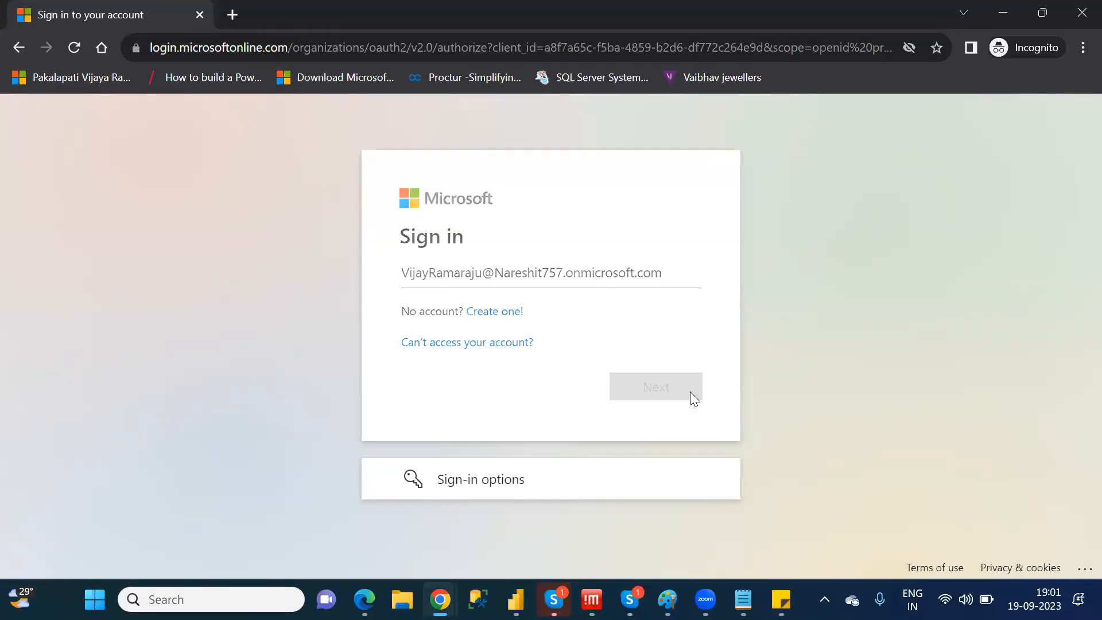
Enter the account password, sign in and choose to stay signed in
{"action": "type", "text": "***********"}
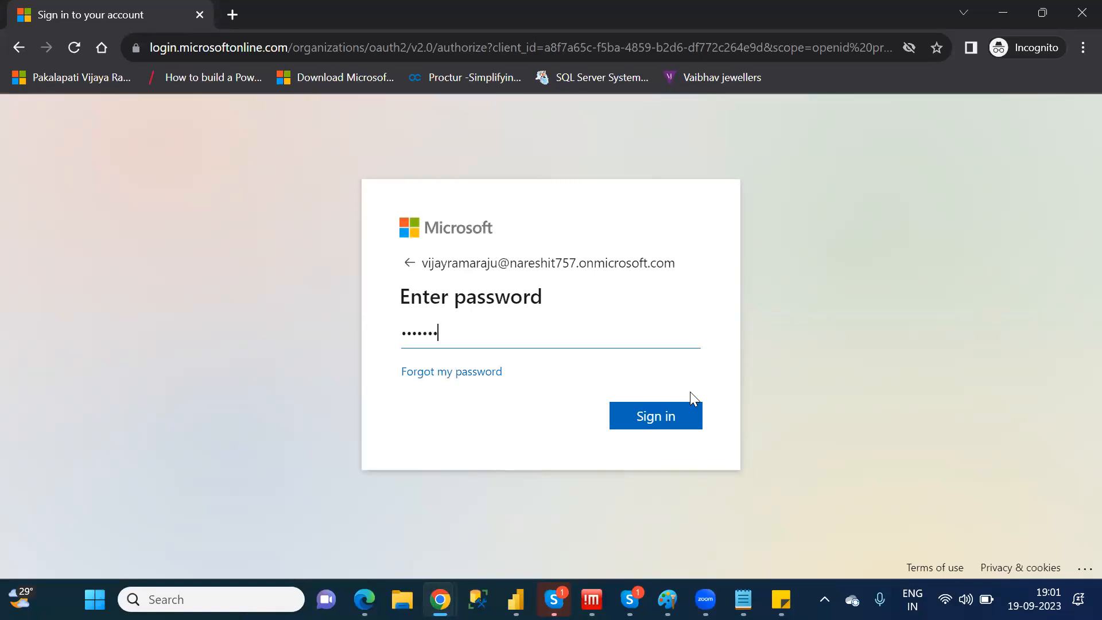
{"action": "type", "text": "*"}
{"action": "key", "text": "Return"}
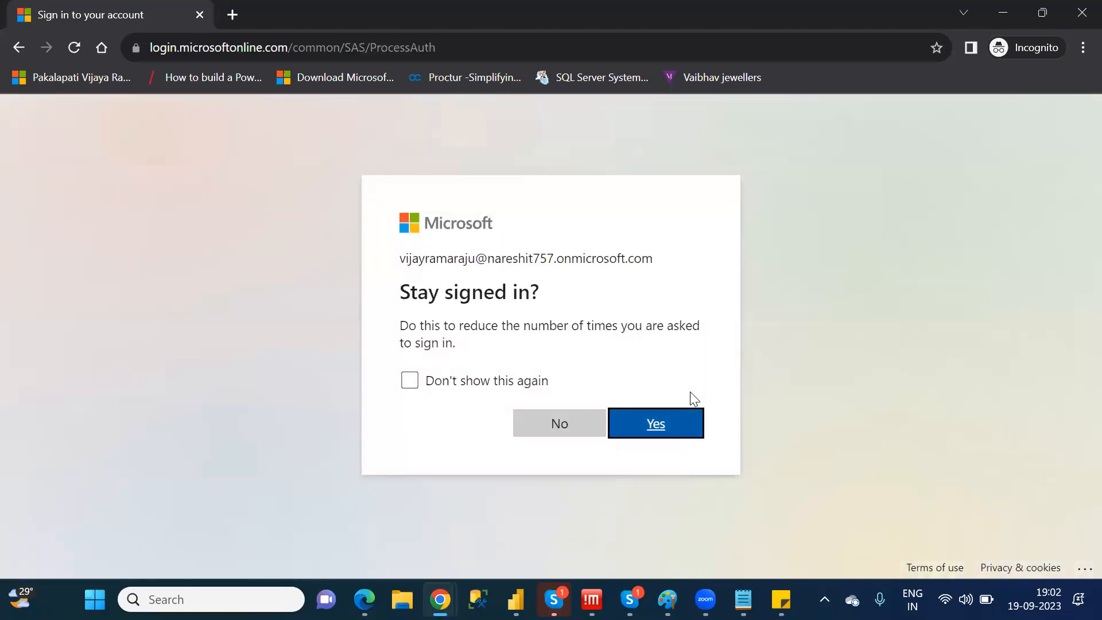
{"action": "left_click", "coordinate": [673, 422]}
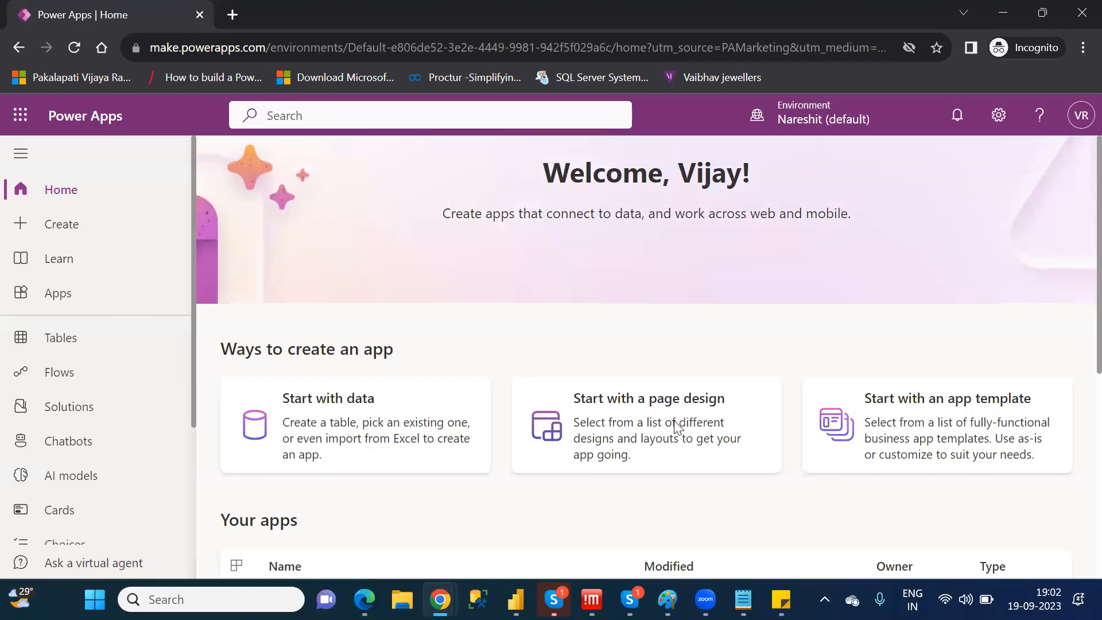
Show the apps list and switch the environment to NareshIT_B1
{"action": "left_click", "coordinate": [69, 299]}
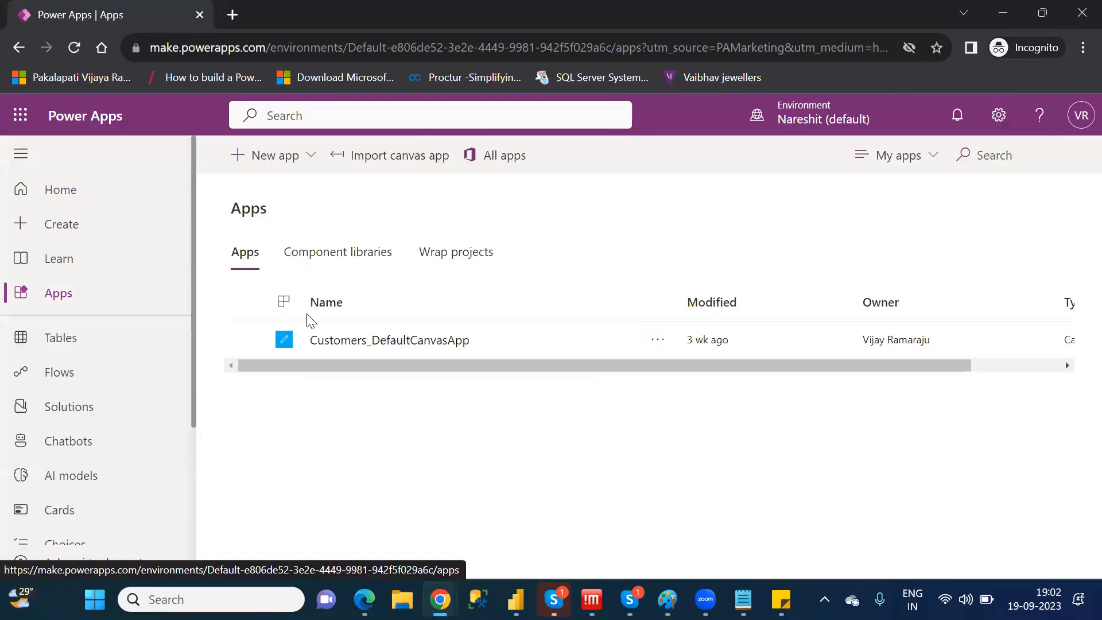
{"action": "left_click", "coordinate": [841, 115]}
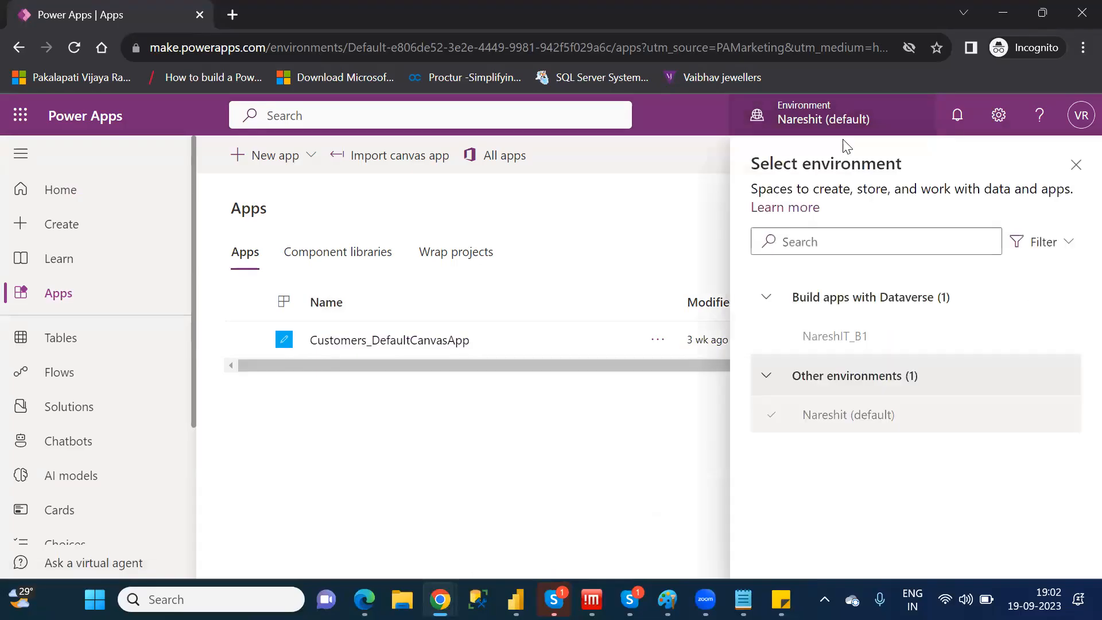
{"action": "left_click", "coordinate": [857, 344]}
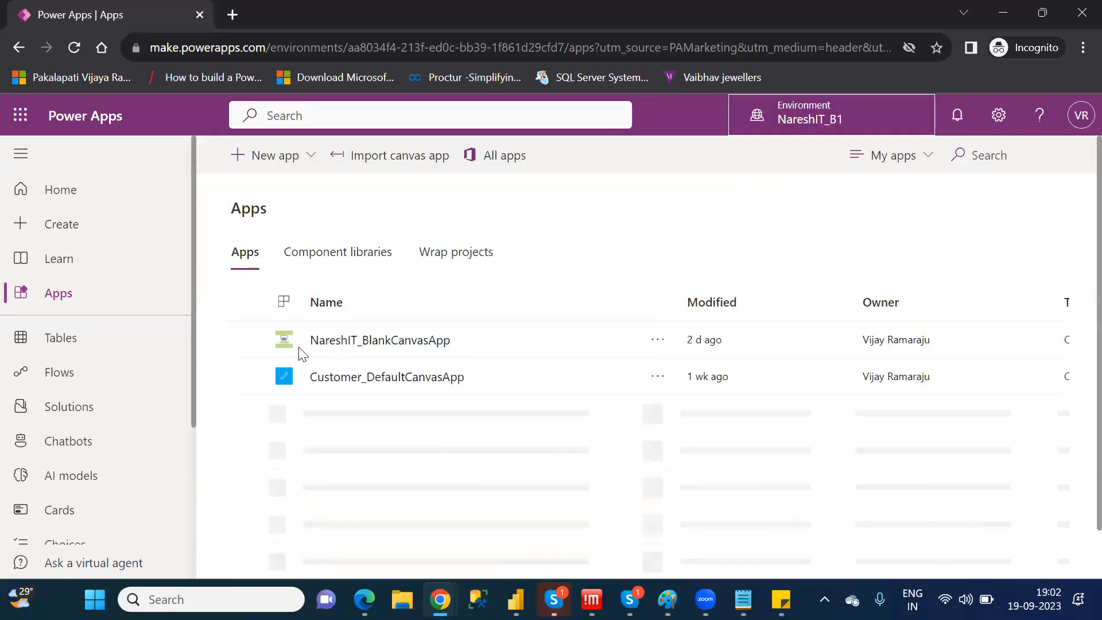
Open NareshIT_BlankCanvasApp for editing and skip the welcome dialog
{"action": "left_click", "coordinate": [244, 339]}
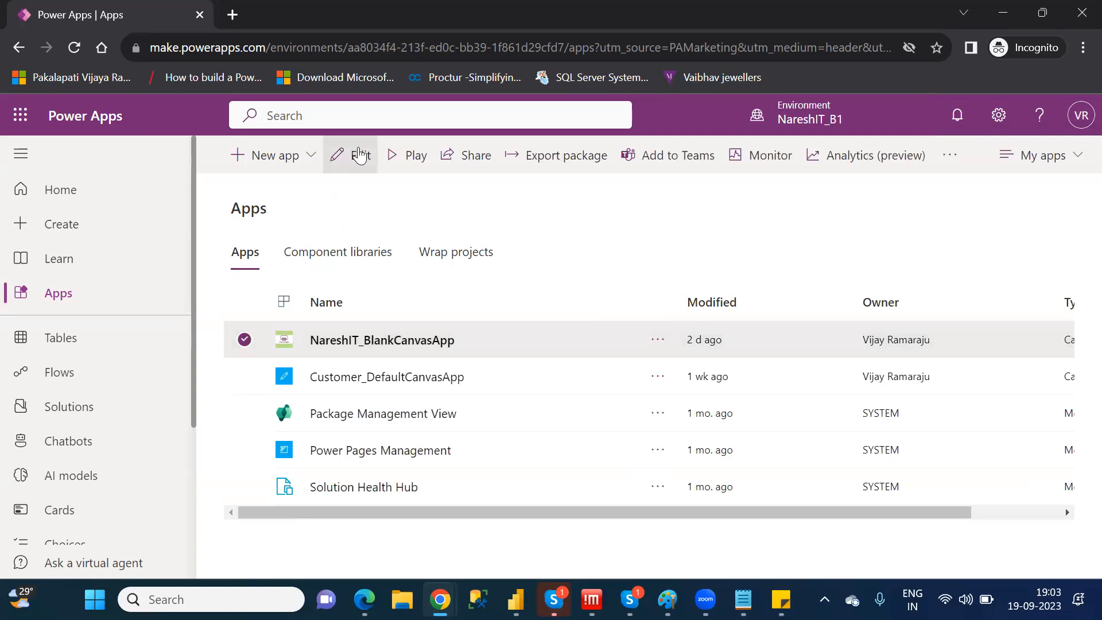
{"action": "left_click", "coordinate": [359, 154]}
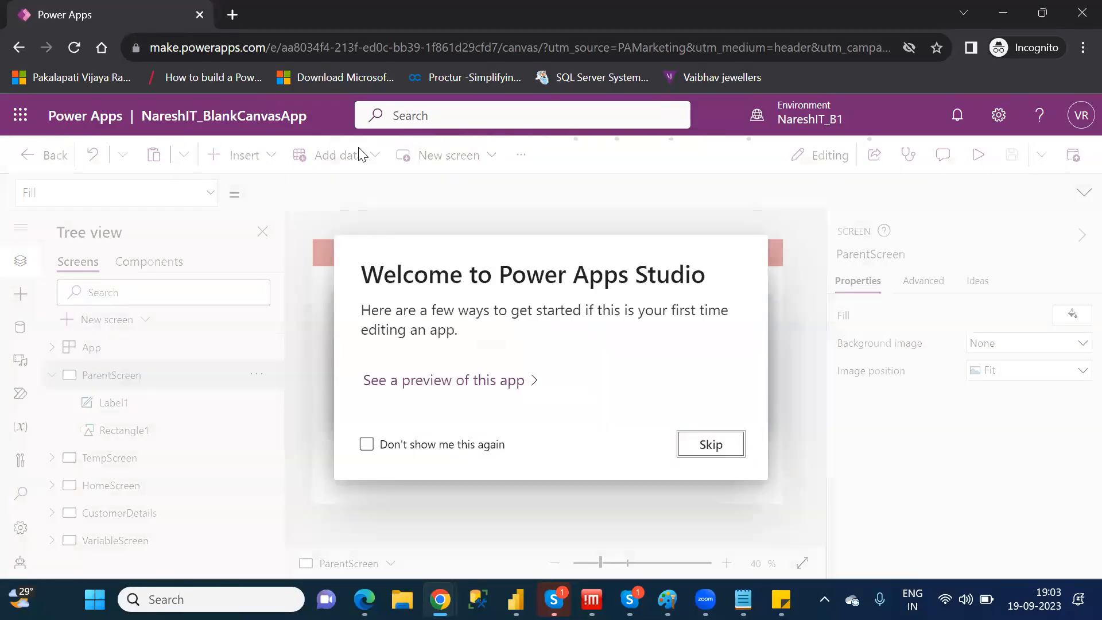
{"action": "left_click", "coordinate": [710, 445]}
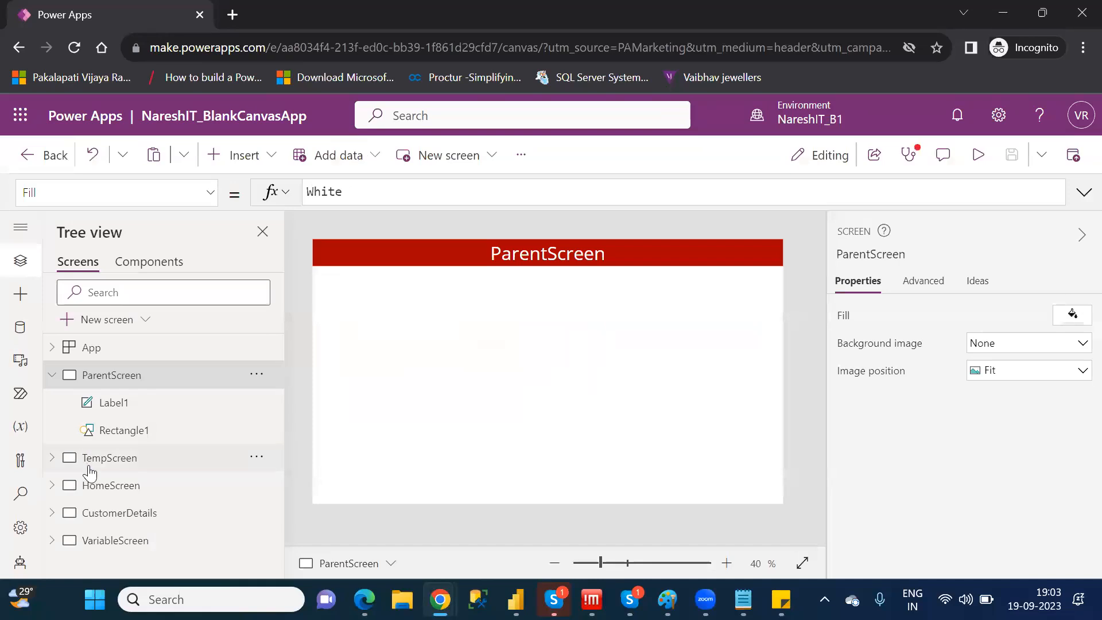
Examine the button on VariableScreen and the parts of its OnSelect formula: the UpdateContext function, variable name and assigned control
{"action": "left_click", "coordinate": [95, 517]}
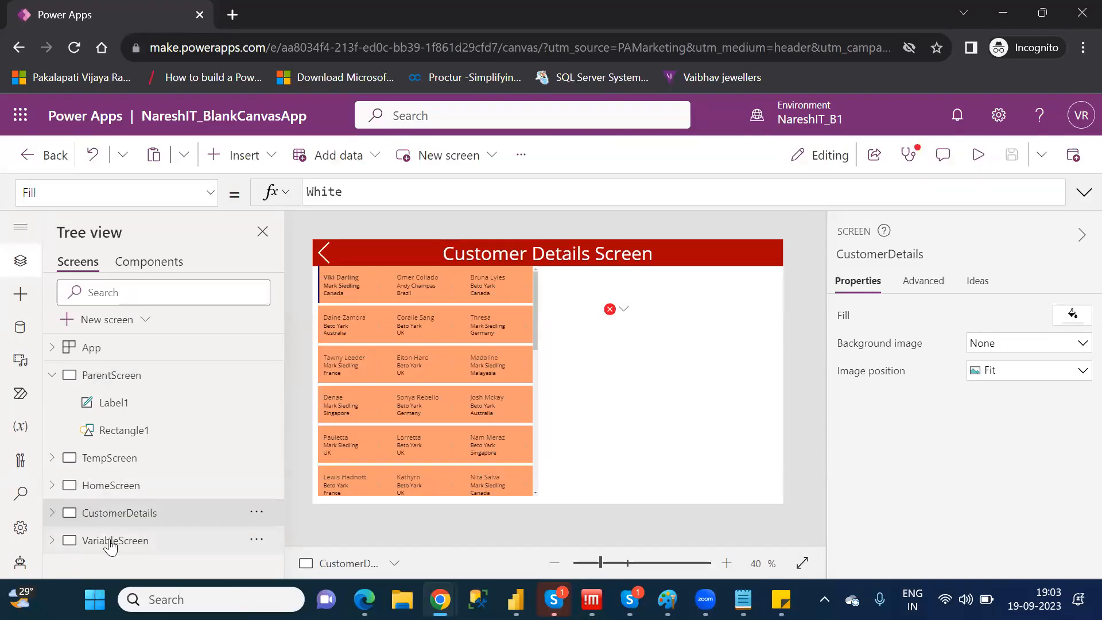
{"action": "left_click", "coordinate": [110, 547]}
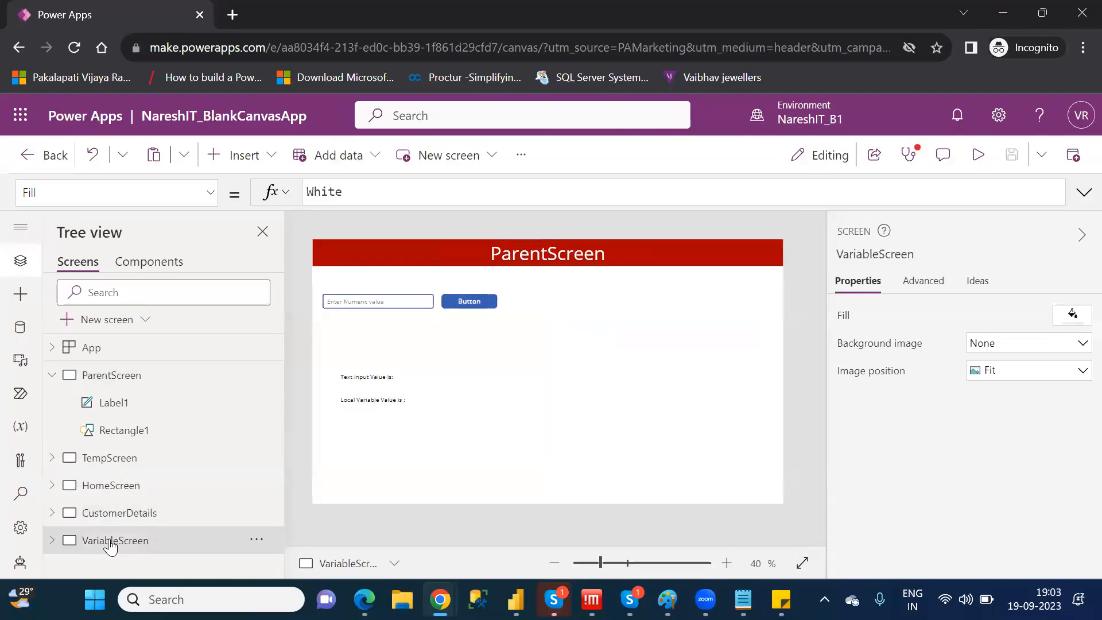
{"action": "left_click", "coordinate": [413, 374]}
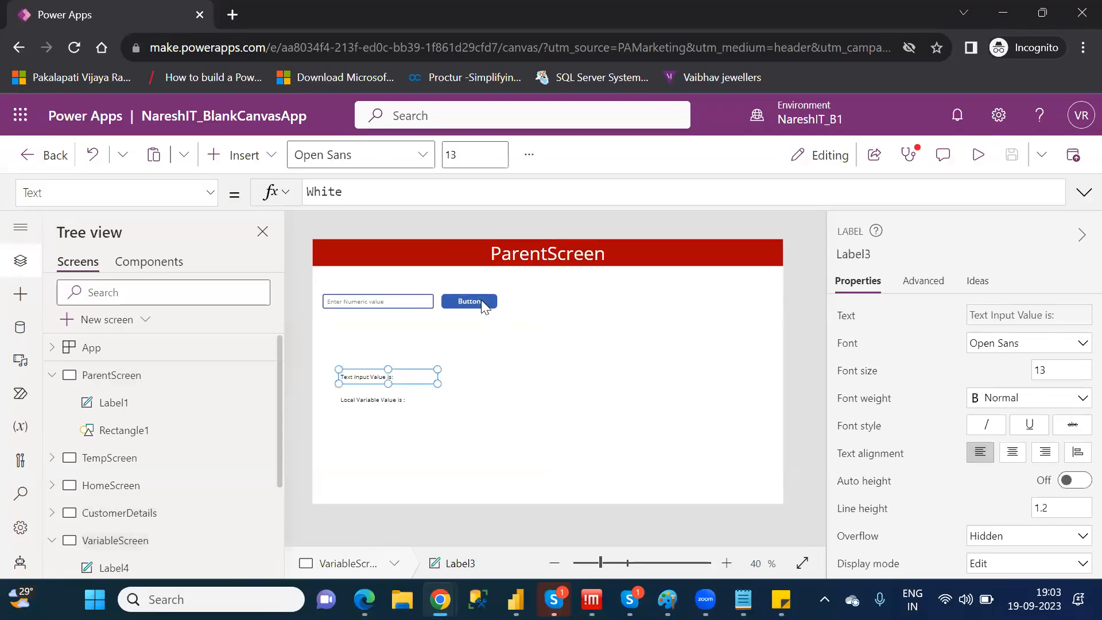
{"action": "left_click", "coordinate": [481, 299]}
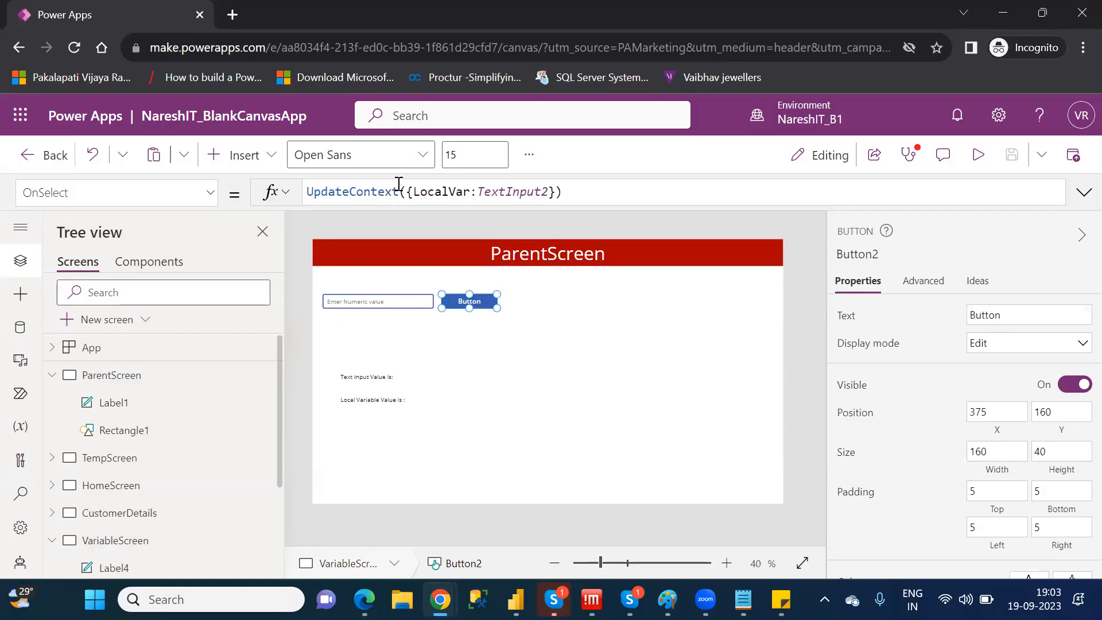
{"action": "left_click", "coordinate": [357, 191]}
{"action": "double_click", "coordinate": [358, 192]}
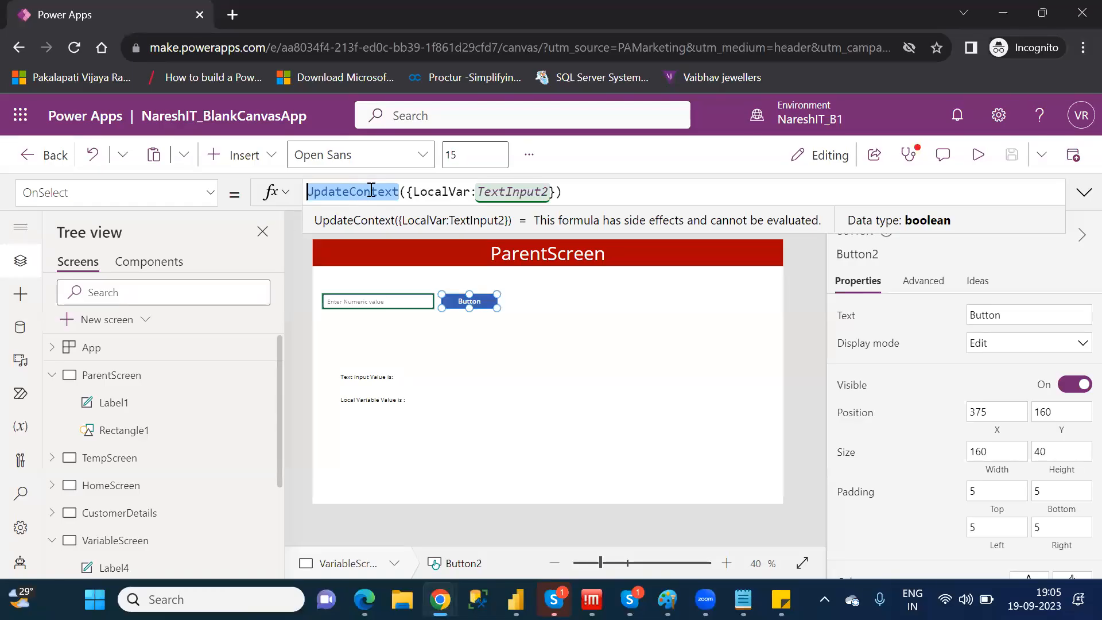
{"action": "left_click", "coordinate": [406, 191]}
{"action": "left_click_drag", "start_coordinate": [406, 192], "coordinate": [471, 193]}
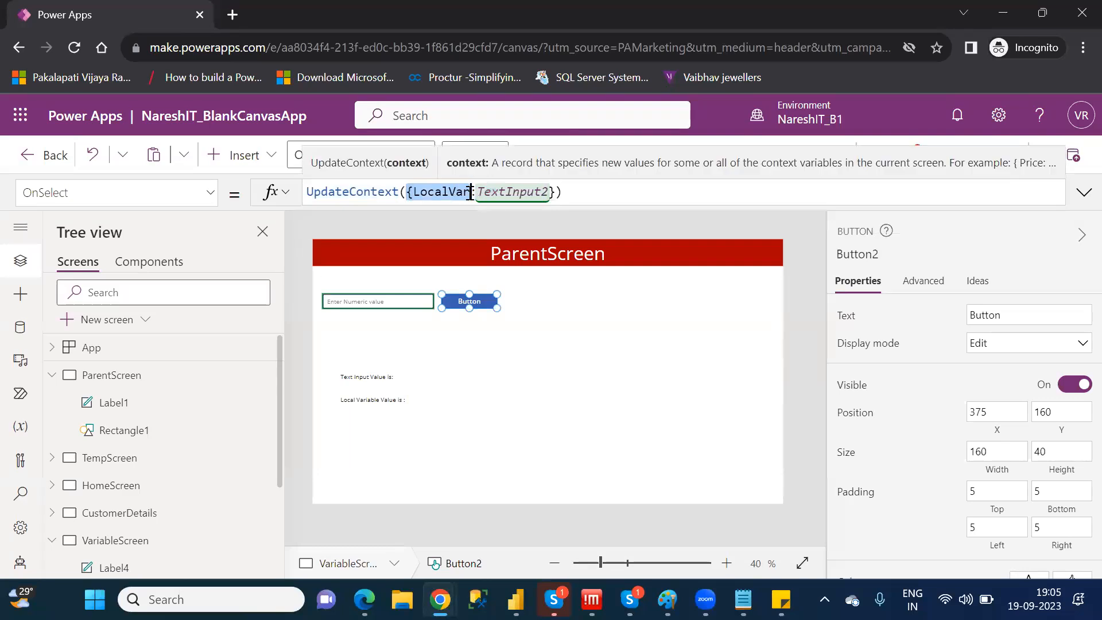
{"action": "double_click", "coordinate": [446, 193]}
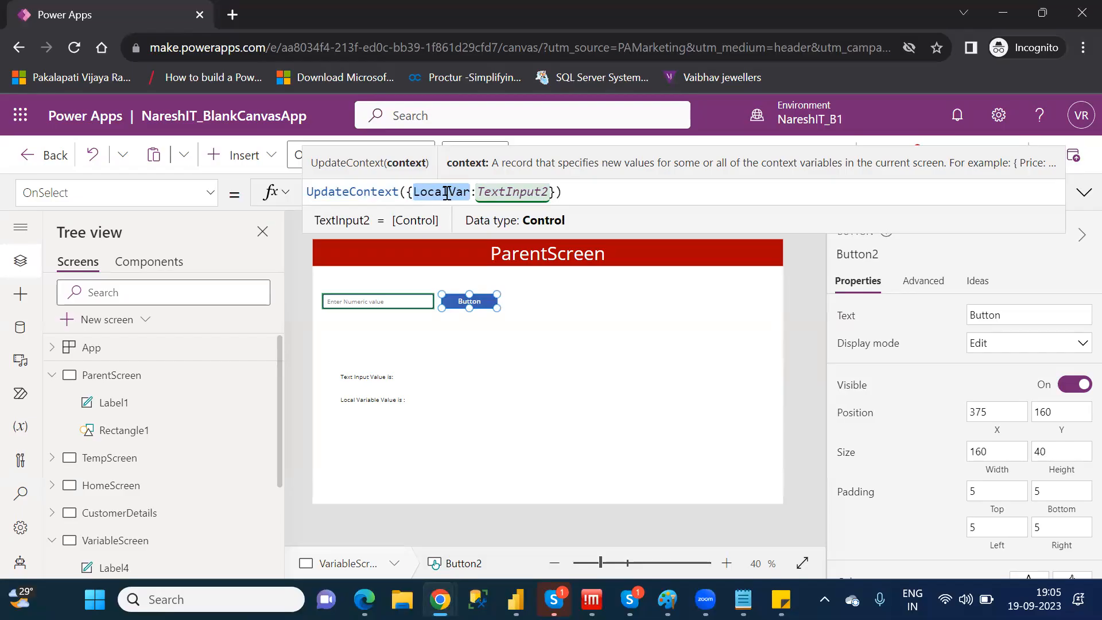
{"action": "left_click", "coordinate": [498, 195]}
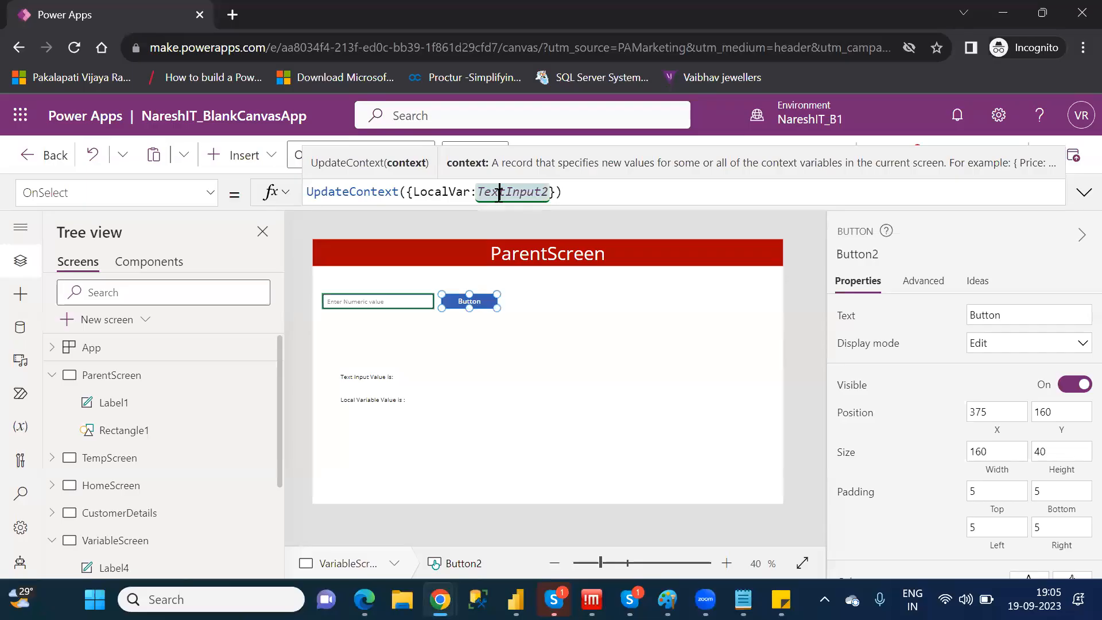
{"action": "left_click", "coordinate": [632, 345]}
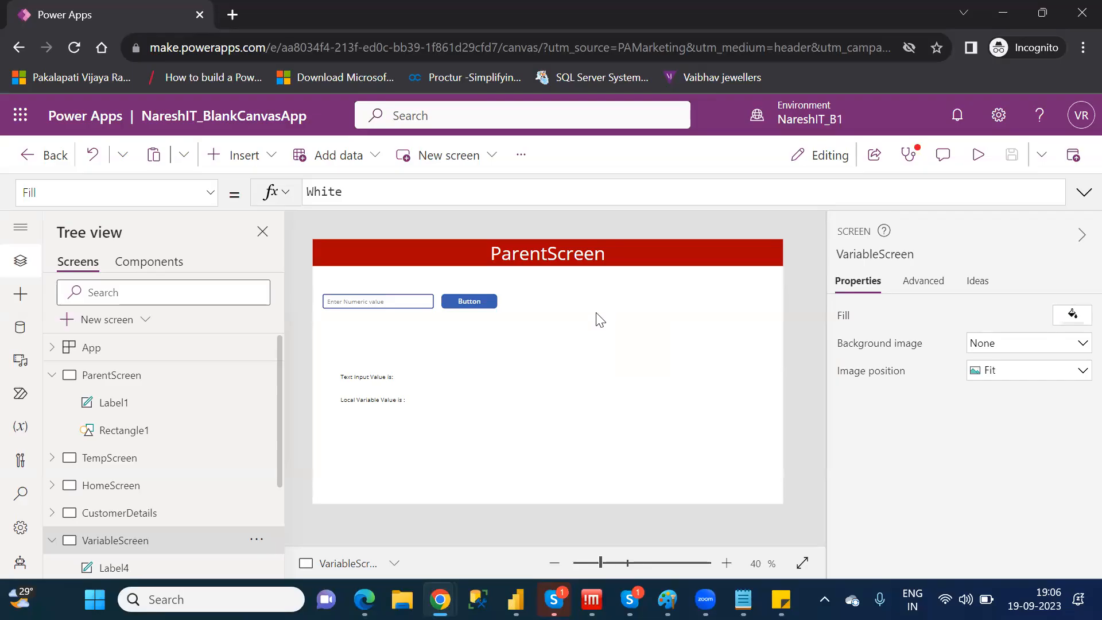
Change the text of the button beside the numeric input on VariableScreen to LocalVariable
{"action": "left_click", "coordinate": [481, 301]}
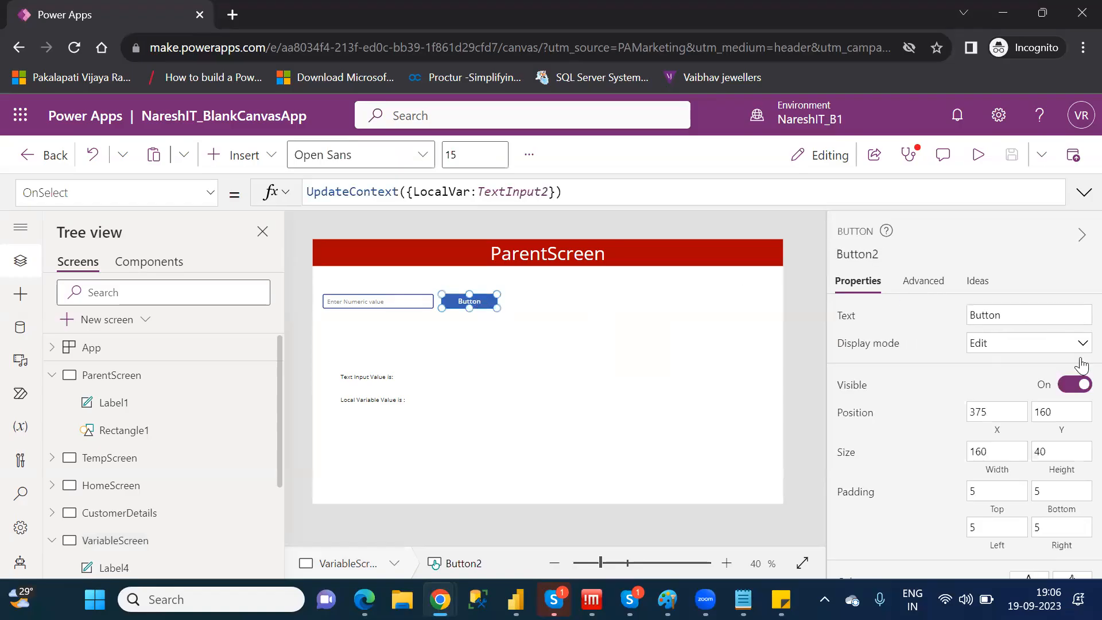
{"action": "double_click", "coordinate": [992, 316]}
{"action": "type", "text": "LocalV"}
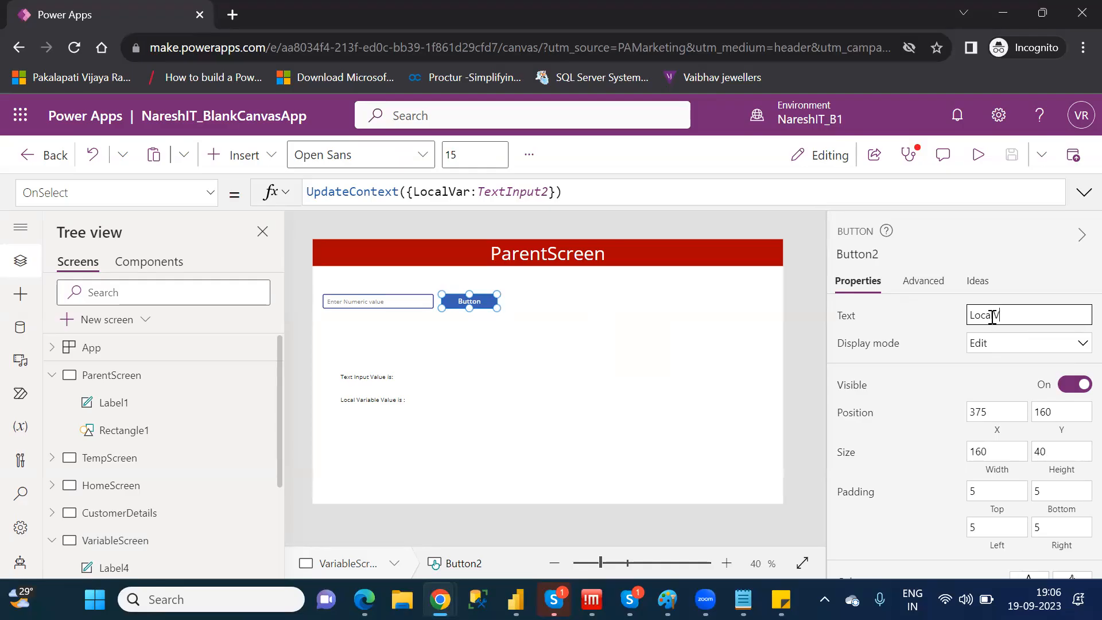
{"action": "type", "text": "ariableBtn"}
{"action": "key", "text": "BackSpace"}
{"action": "key", "text": "BackSpace"}
{"action": "key", "text": "BackSpace"}
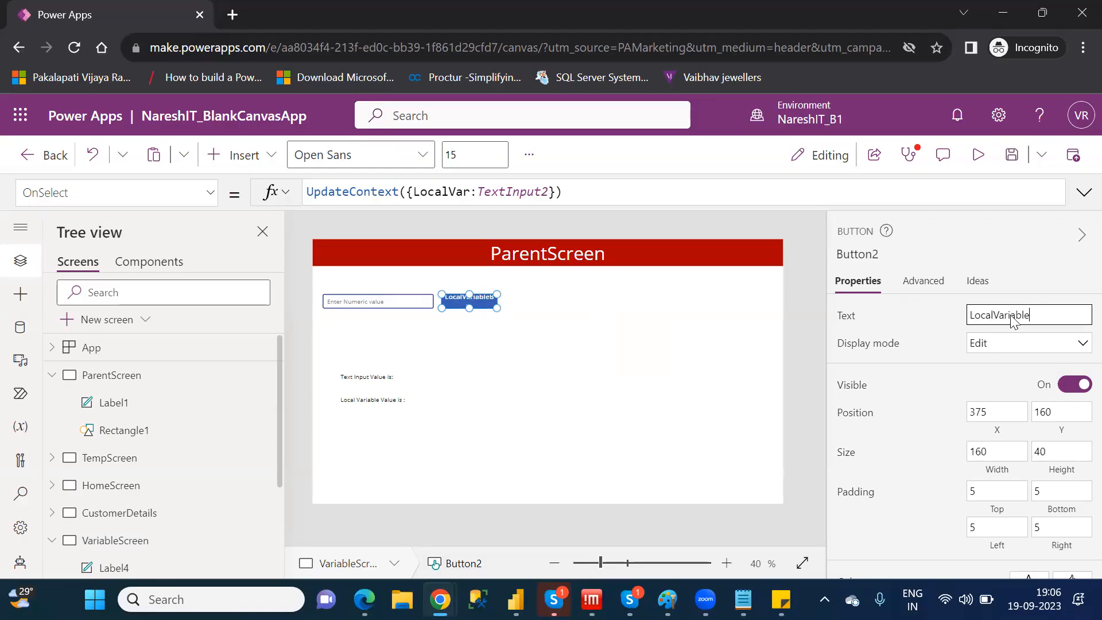
{"action": "left_click", "coordinate": [691, 334]}
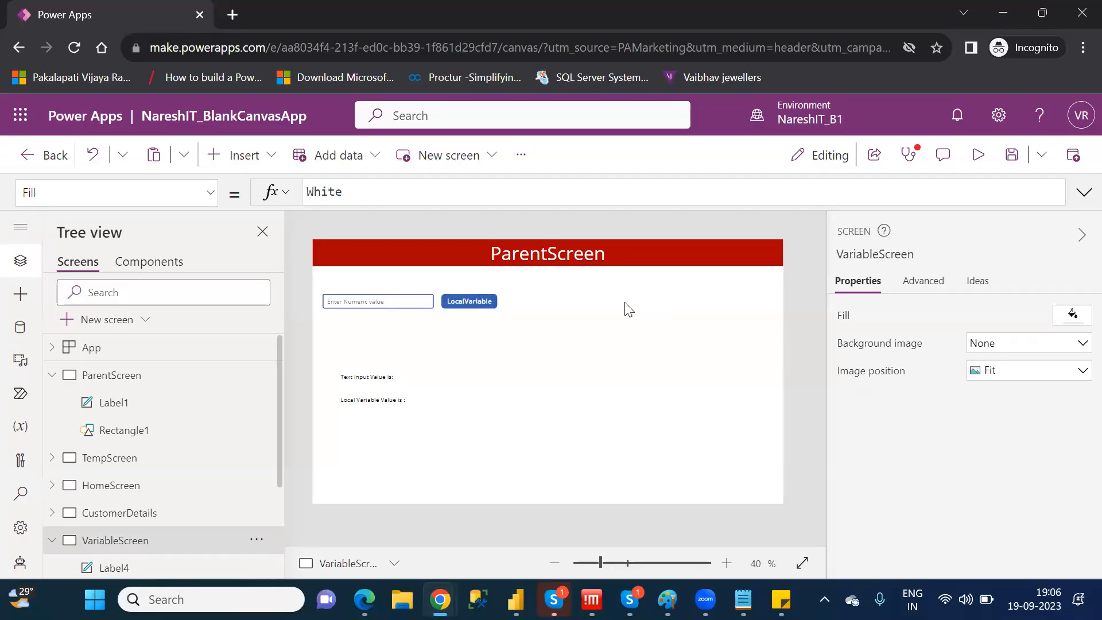
Insert a second button on VariableScreen and place it beside the LocalVariable button, at about X 727, Y 160
{"action": "left_click", "coordinate": [244, 156]}
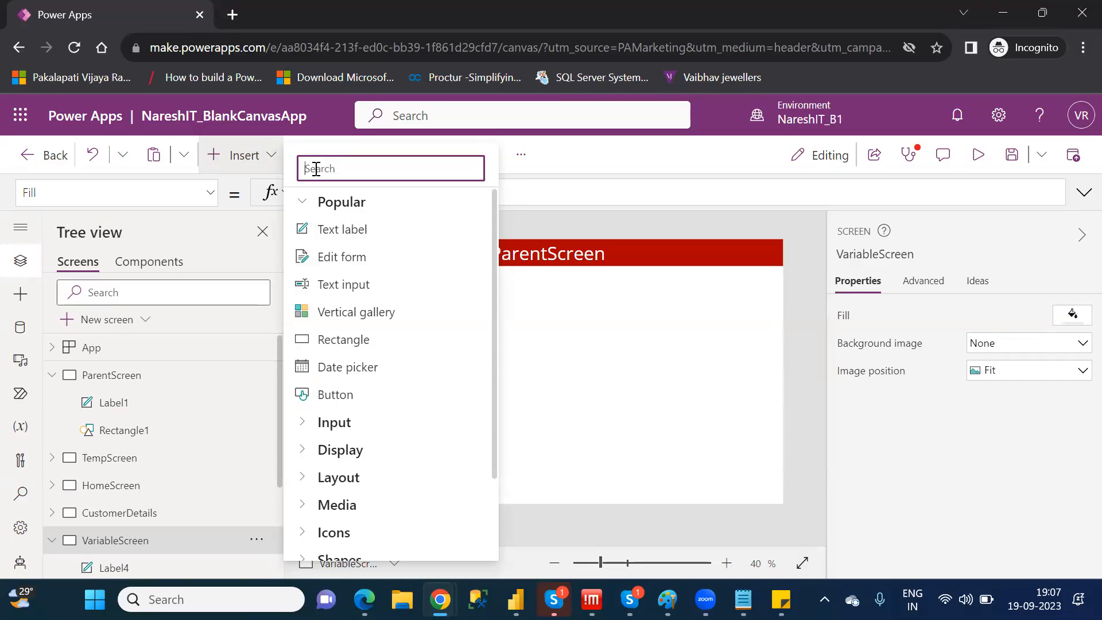
{"action": "type", "text": "buto"}
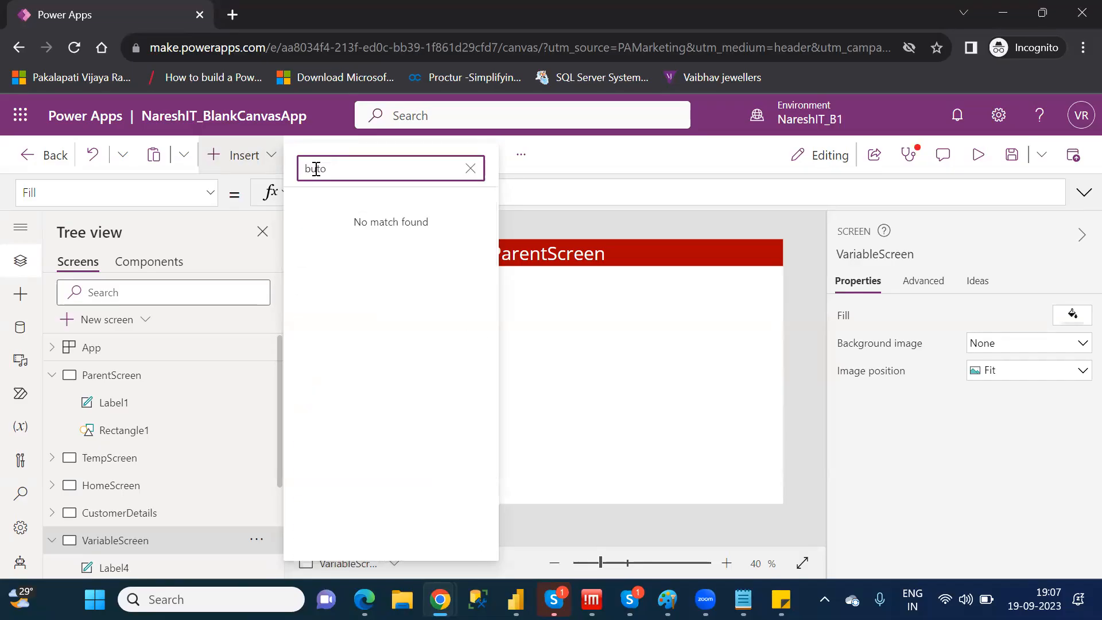
{"action": "key", "text": "BackSpace"}
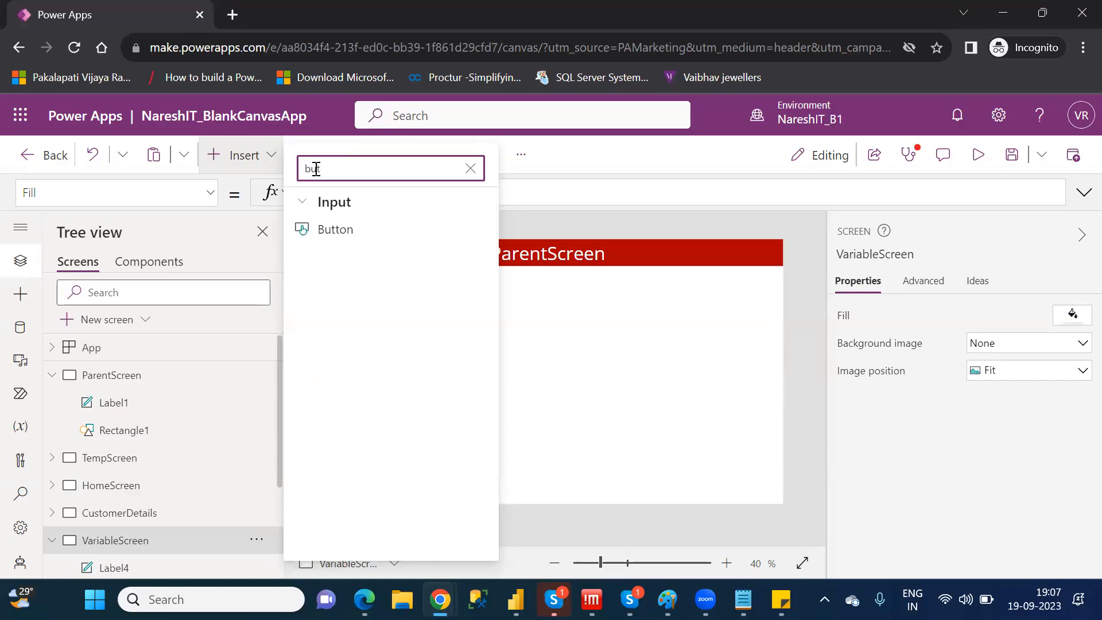
{"action": "left_click", "coordinate": [345, 232]}
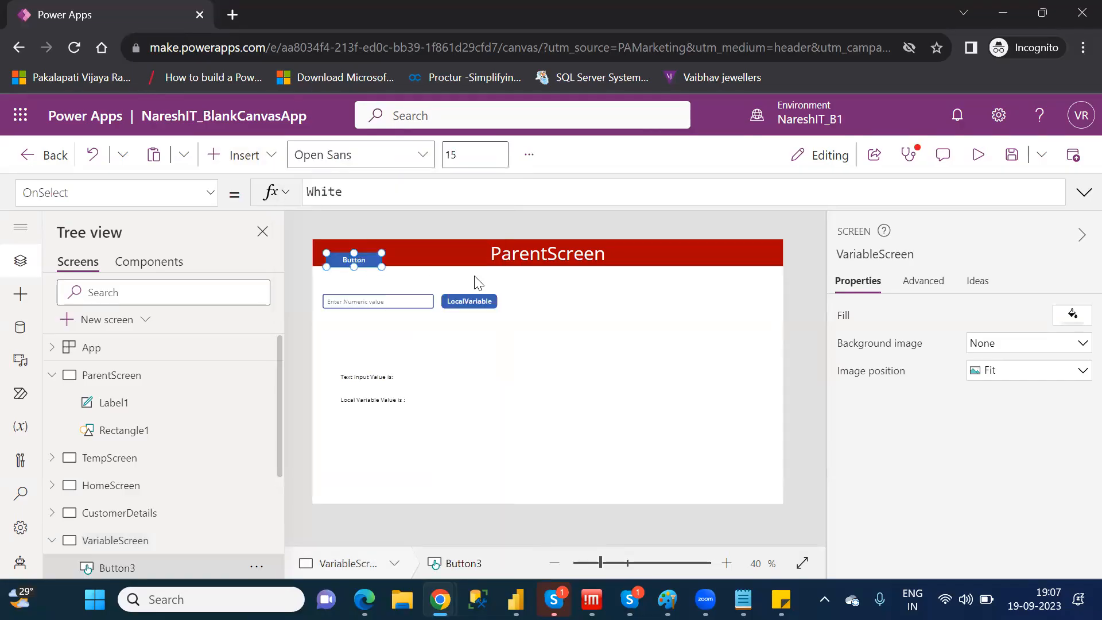
{"action": "left_click_drag", "start_coordinate": [360, 258], "coordinate": [598, 299]}
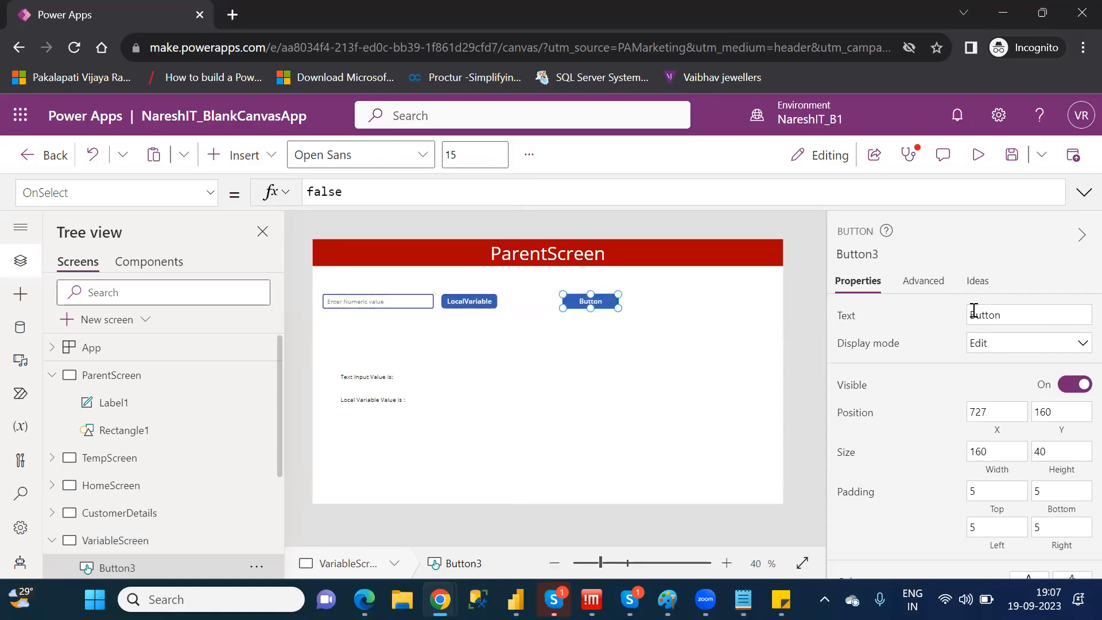
Set the new button's text to GlobalVariable
{"action": "left_click", "coordinate": [974, 311]}
{"action": "type", "text": "G"}
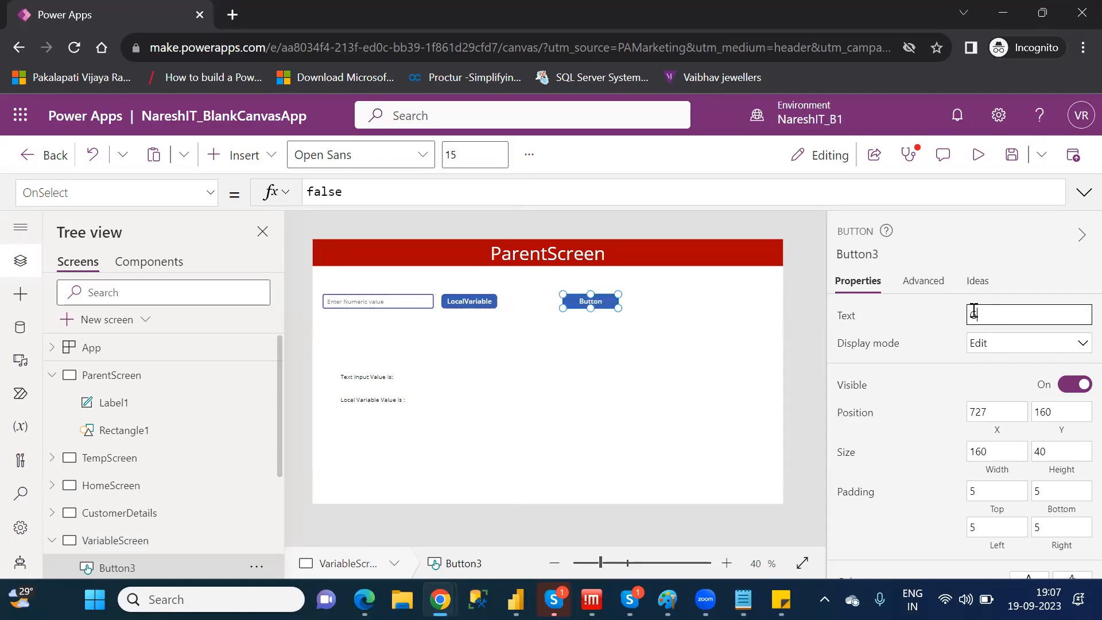
{"action": "type", "text": "lobalVariable"}
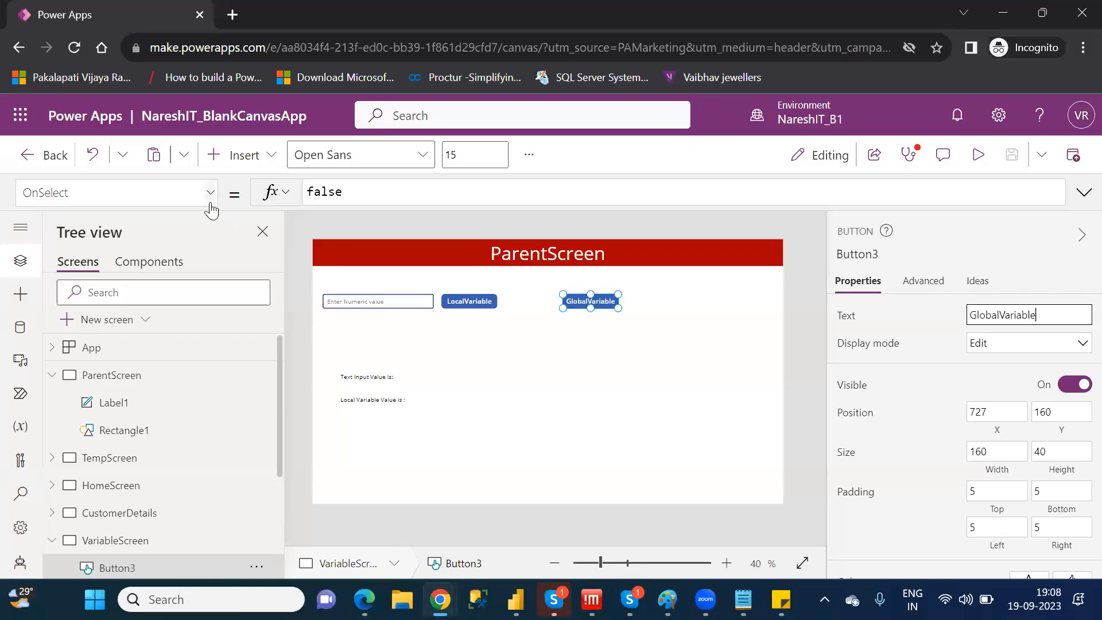
Replace the GlobalVariable button's OnSelect formula with the start of a Set function that names the variable GlobVar
{"action": "double_click", "coordinate": [326, 194]}
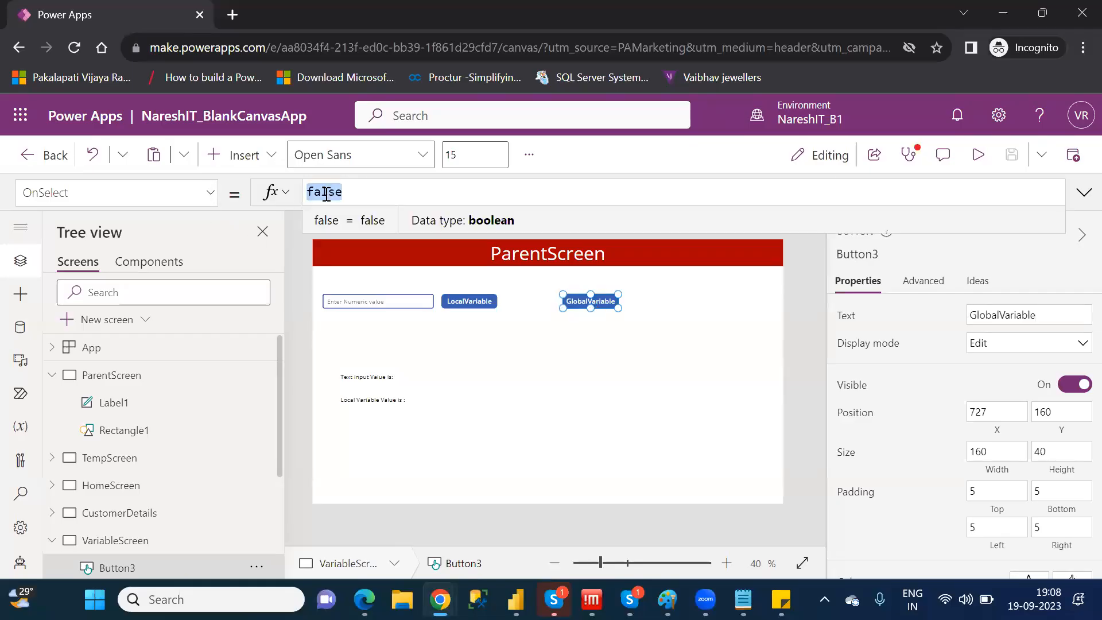
{"action": "key", "text": "BackSpace"}
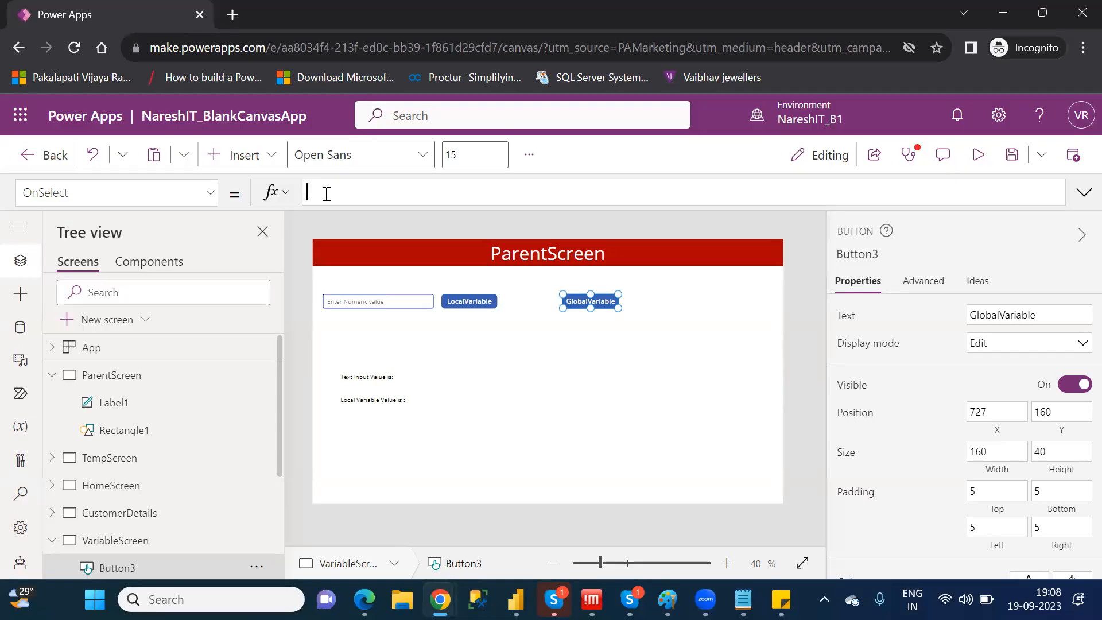
{"action": "type", "text": "Set"}
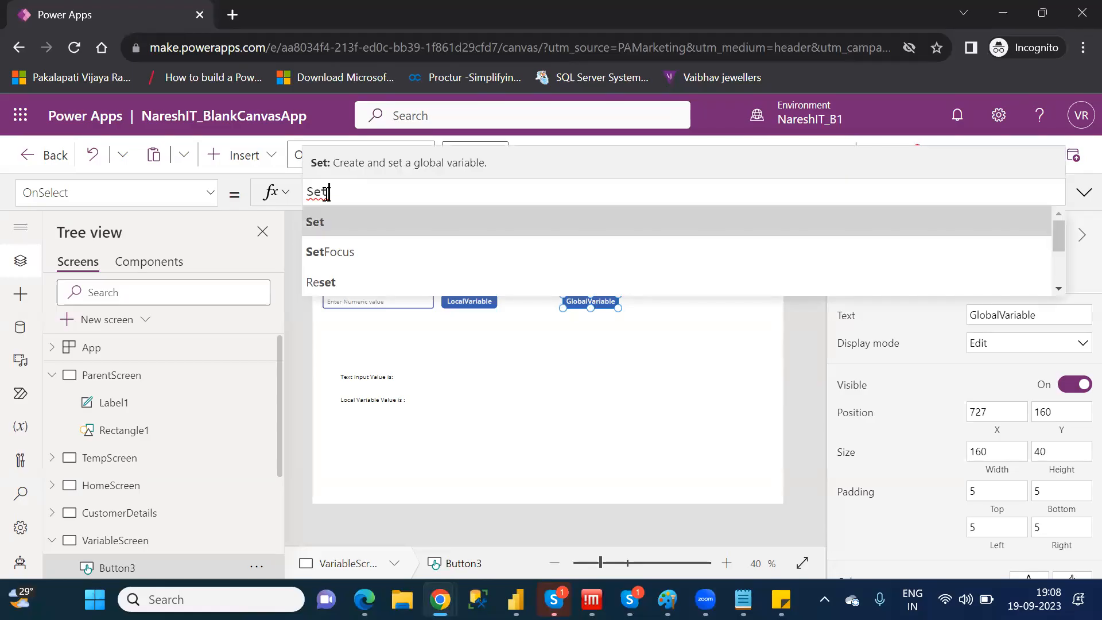
{"action": "type", "text": "("}
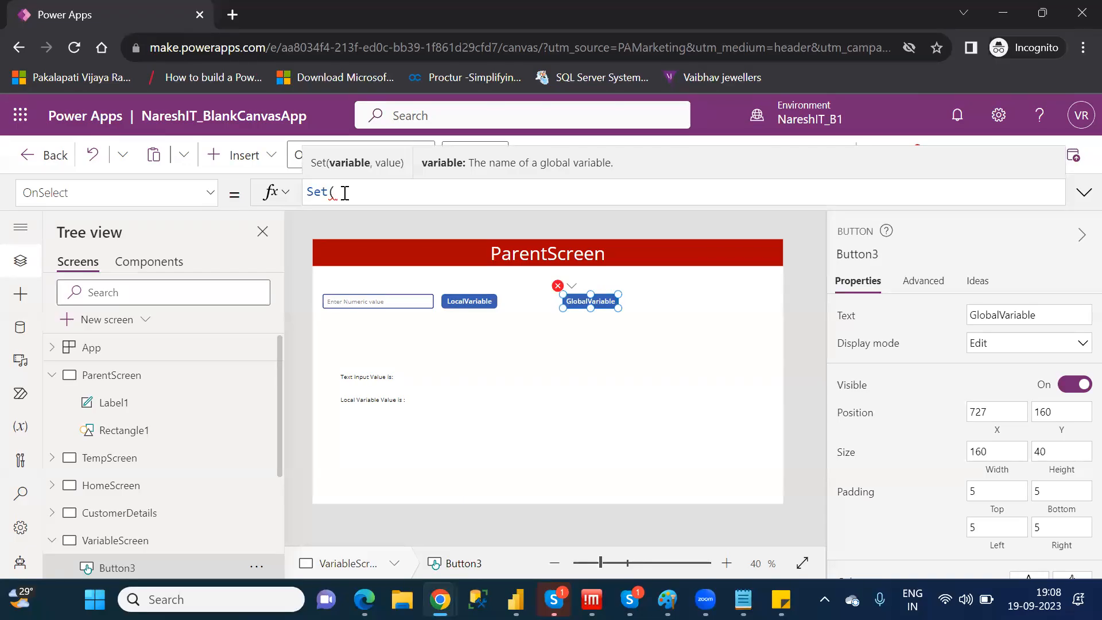
{"action": "type", "text": "Globa"}
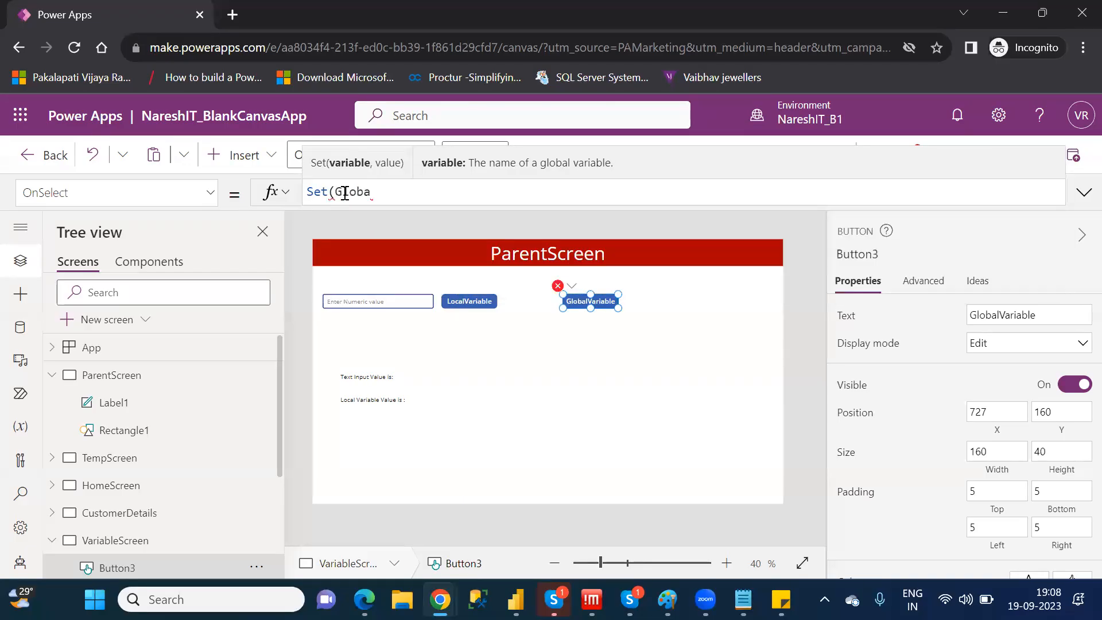
{"action": "key", "text": "BackSpace"}
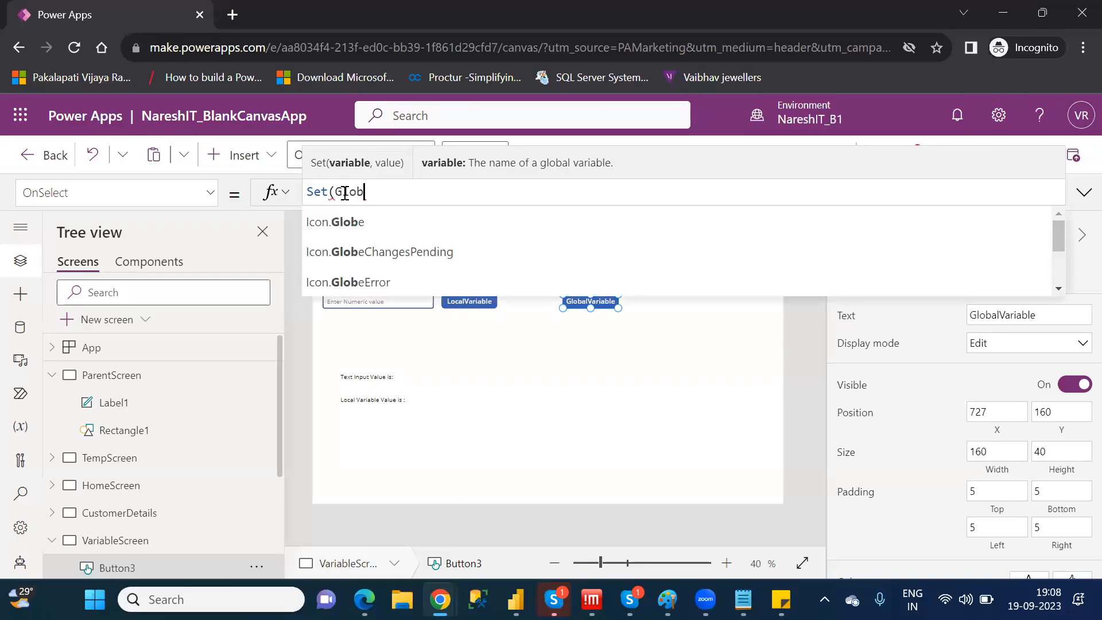
{"action": "type", "text": "Var"}
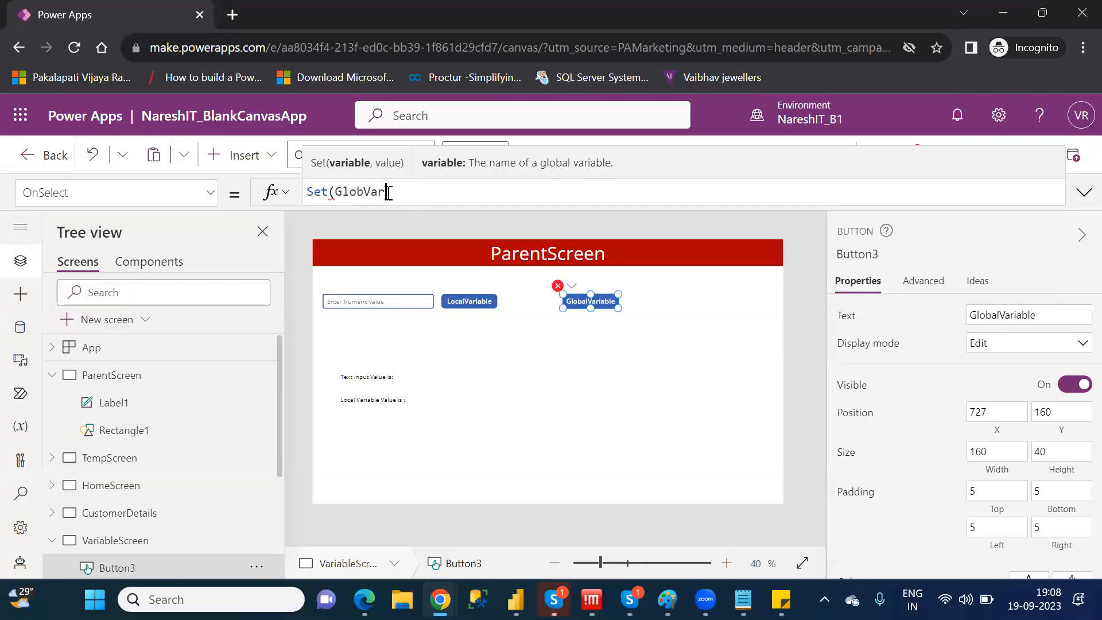
{"action": "type", "text": ","}
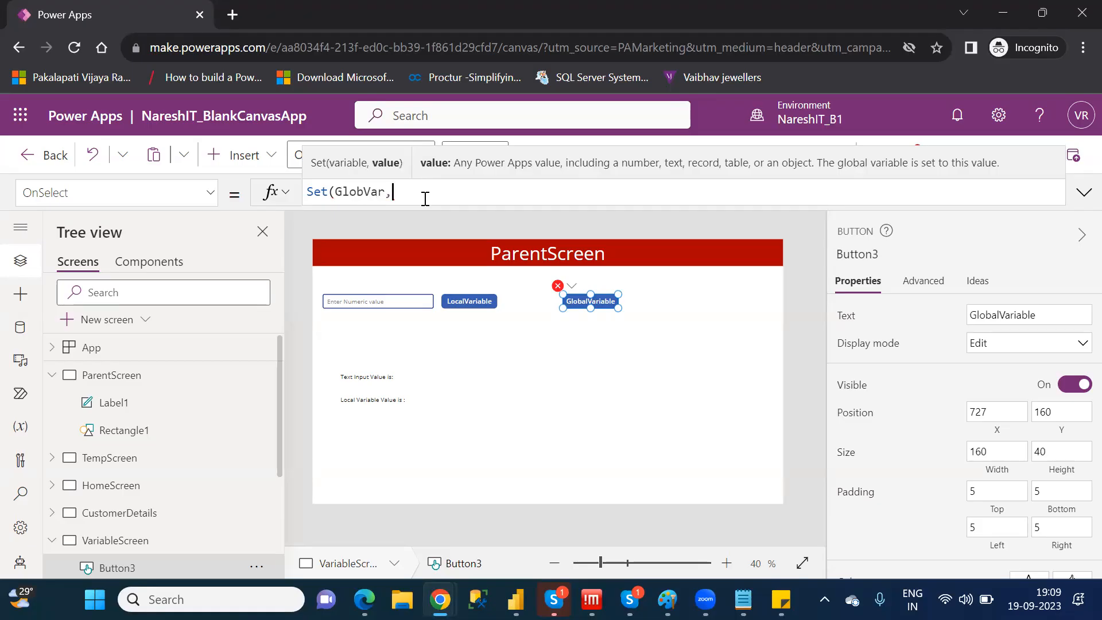
Examine the numeric text input on VariableScreen and its control name as a possible value source for the global variable
{"action": "left_click", "coordinate": [374, 302]}
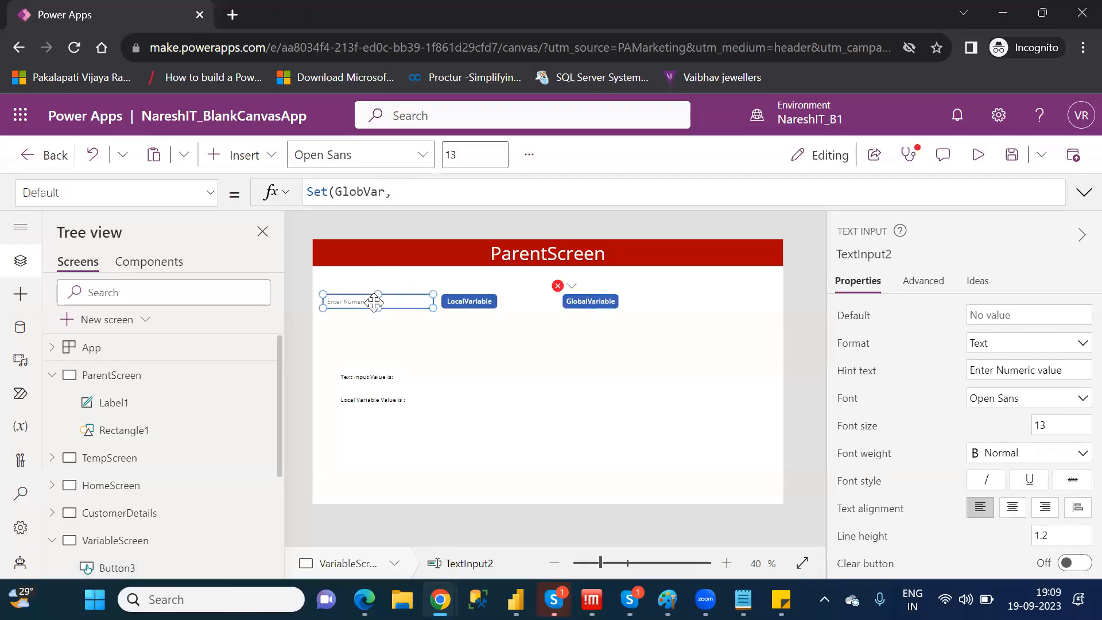
{"action": "left_click", "coordinate": [588, 296]}
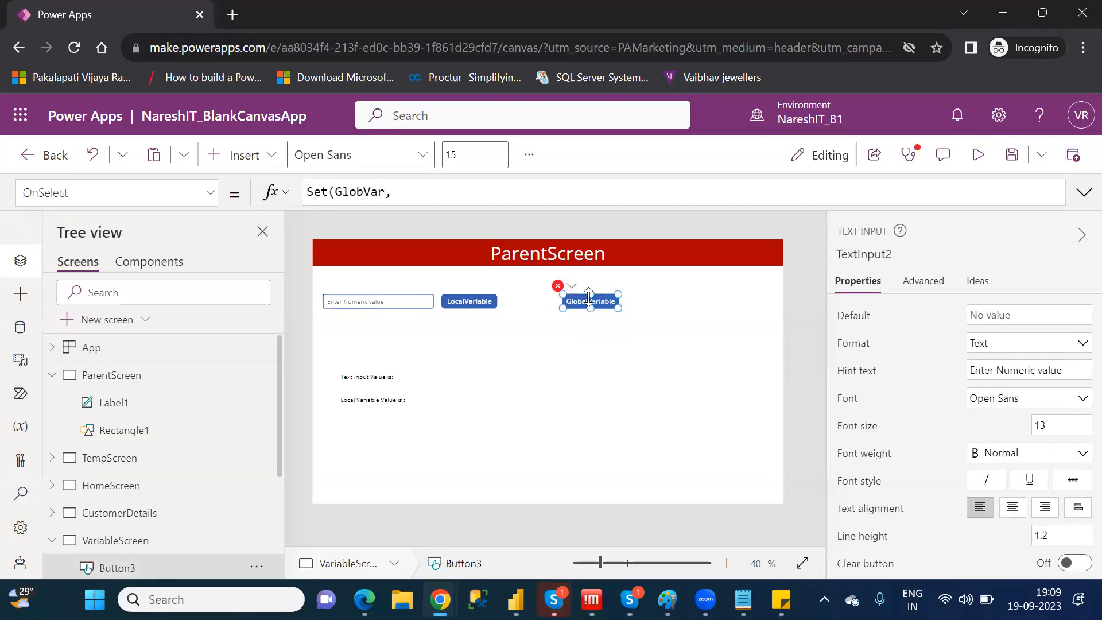
{"action": "left_click", "coordinate": [406, 191]}
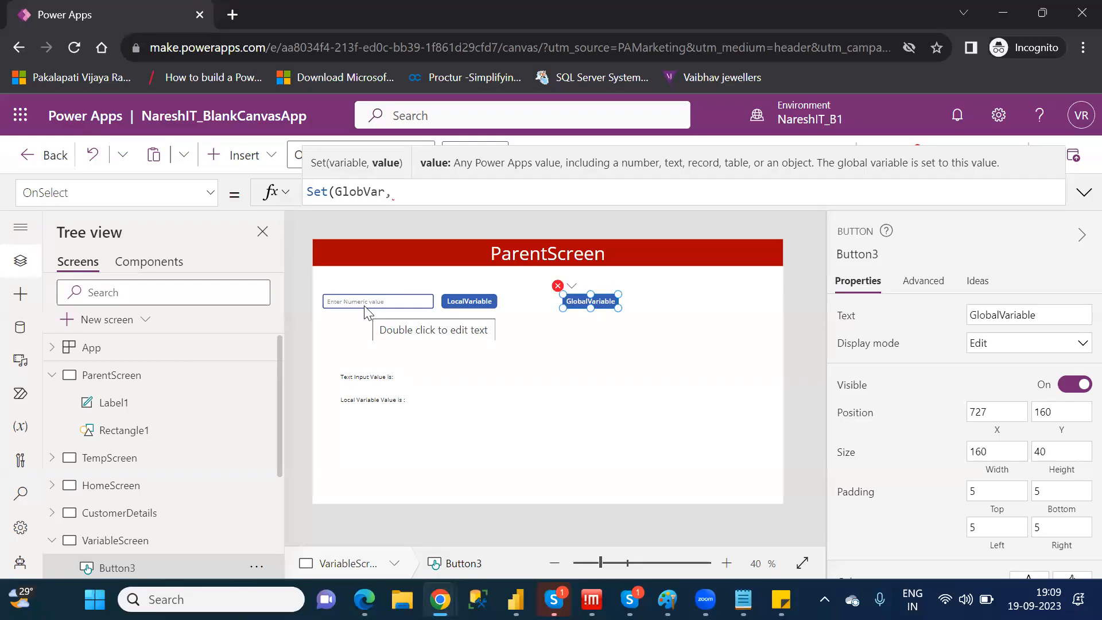
{"action": "left_click", "coordinate": [397, 300]}
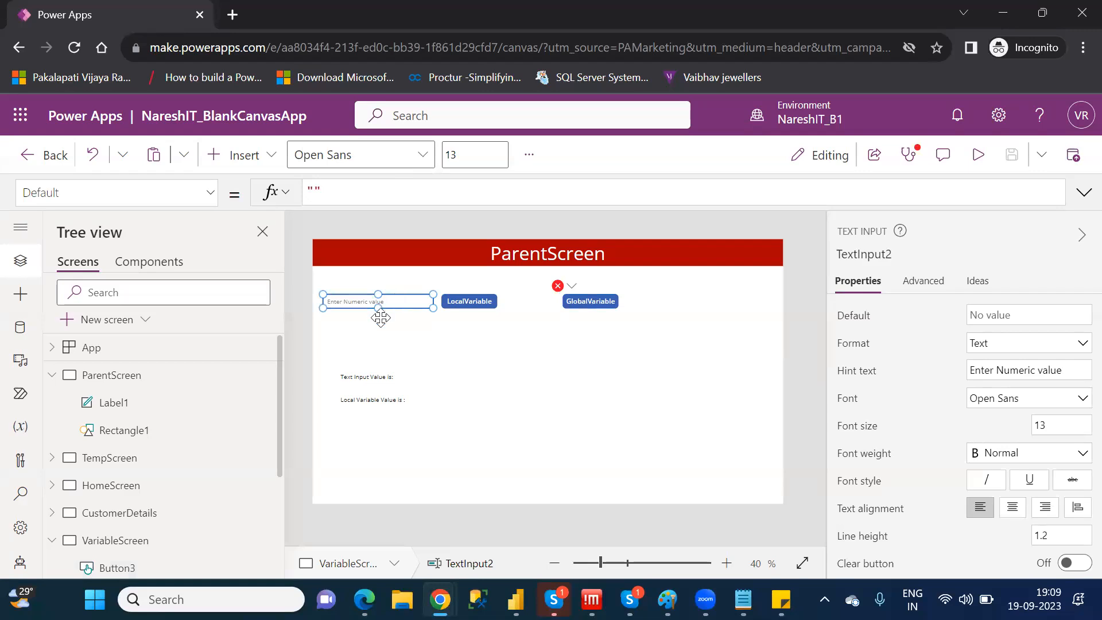
{"action": "left_click_drag", "start_coordinate": [282, 435], "coordinate": [286, 534]}
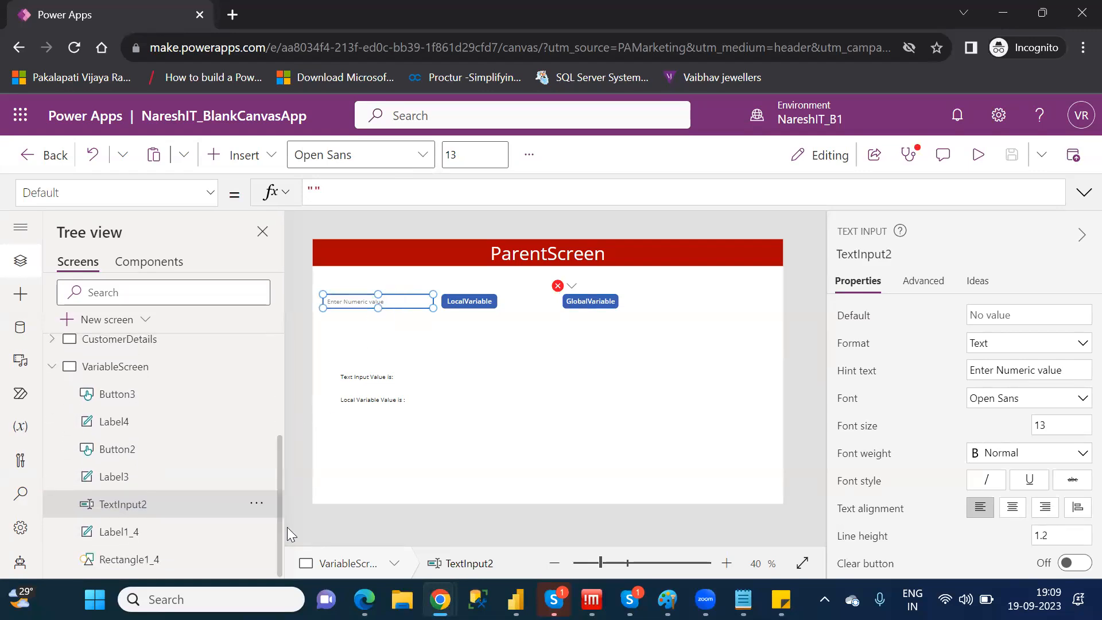
{"action": "left_click", "coordinate": [595, 294]}
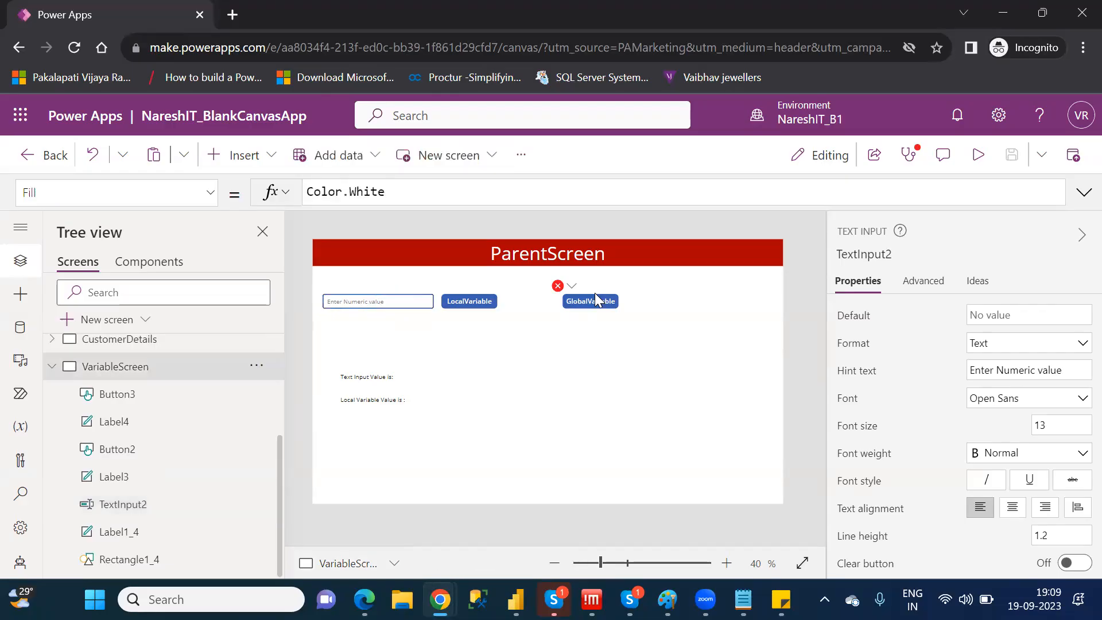
{"action": "left_click", "coordinate": [597, 303]}
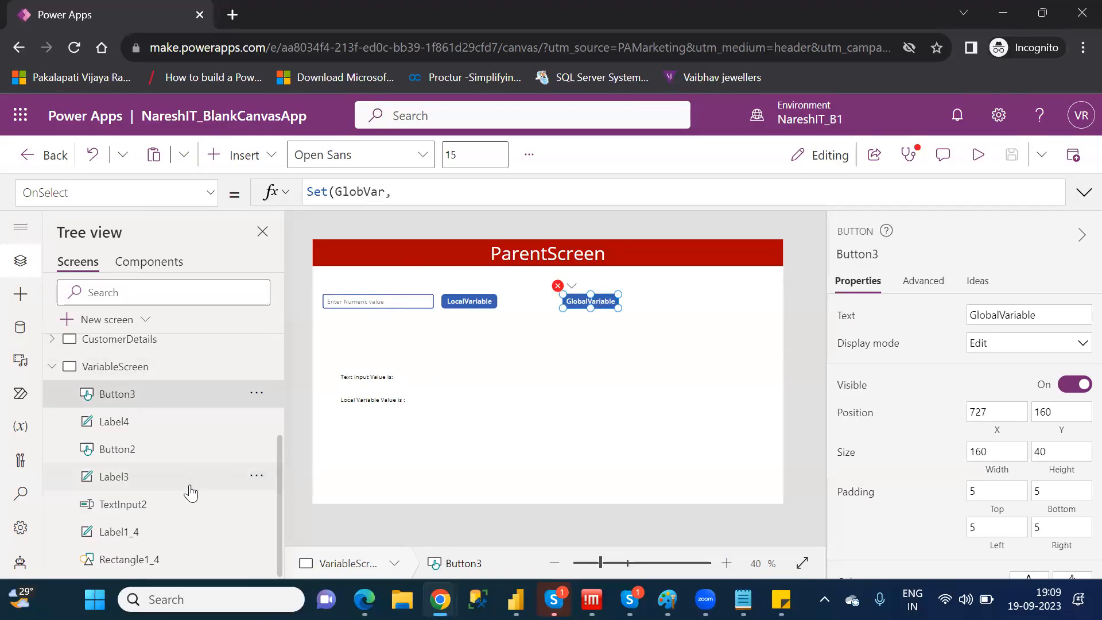
{"action": "left_click", "coordinate": [392, 303]}
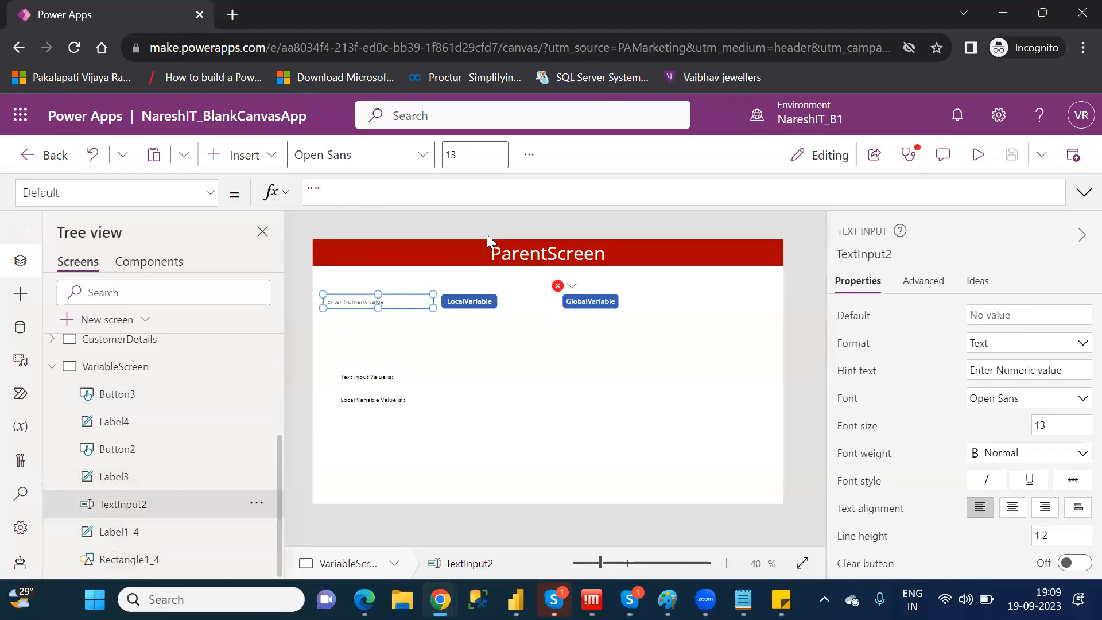
Complete the GlobalVariable button's OnSelect formula with the value 3, giving Set(GlobVar,3)
{"action": "left_click", "coordinate": [587, 295]}
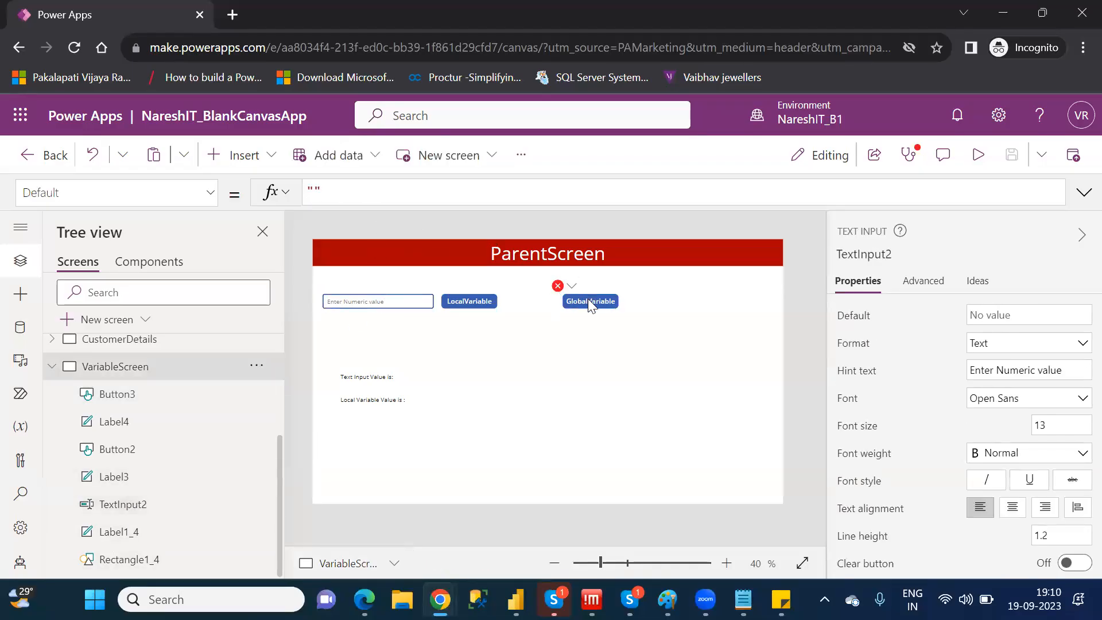
{"action": "left_click", "coordinate": [410, 193]}
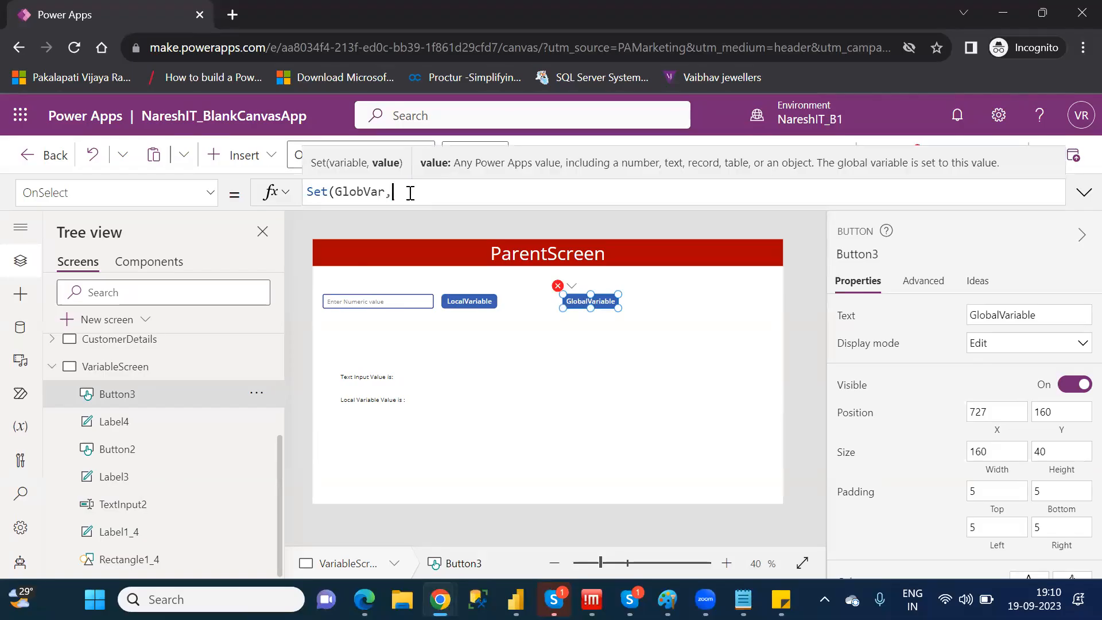
{"action": "type", "text": "3"}
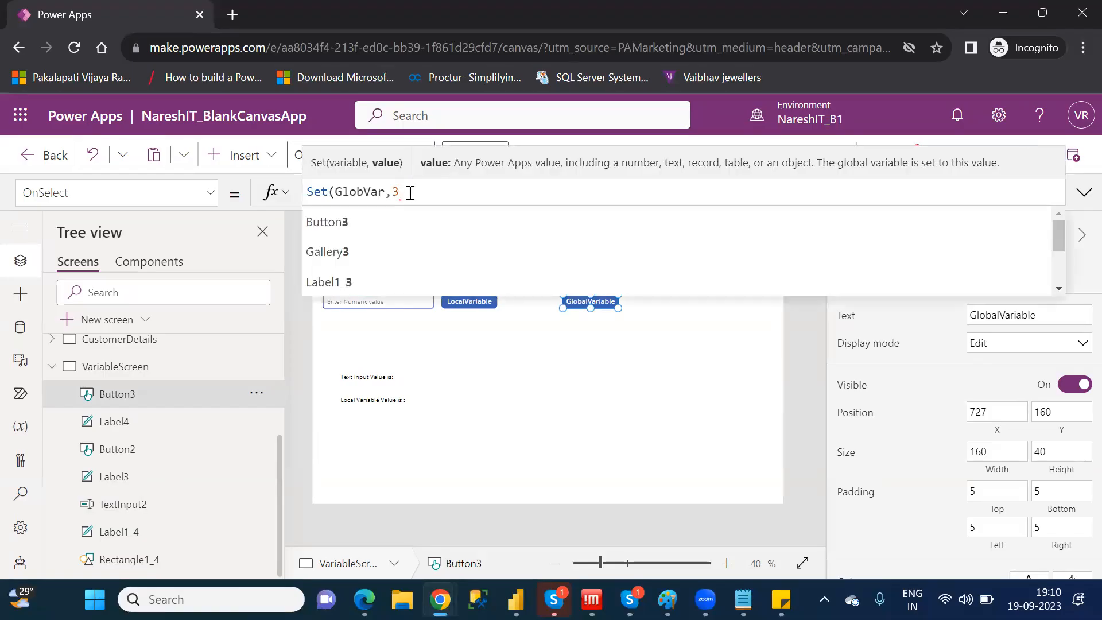
{"action": "type", "text": ")"}
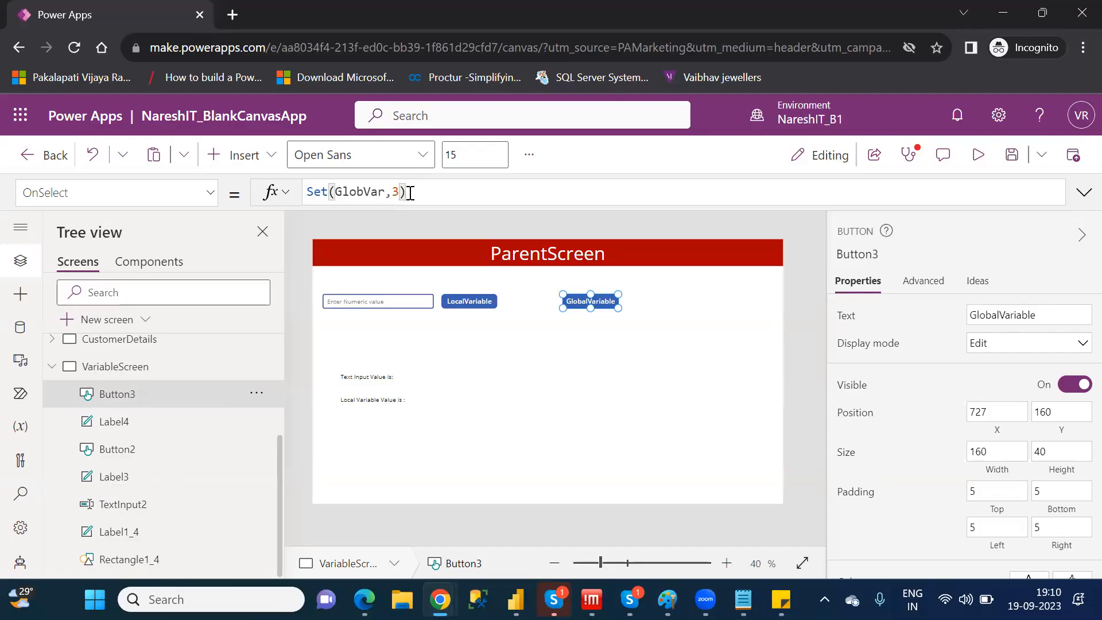
Insert a text label on VariableScreen and place it below the GlobalVariable button
{"action": "left_click", "coordinate": [221, 155]}
{"action": "left_click", "coordinate": [348, 230]}
{"action": "left_click_drag", "start_coordinate": [352, 258], "coordinate": [568, 363]}
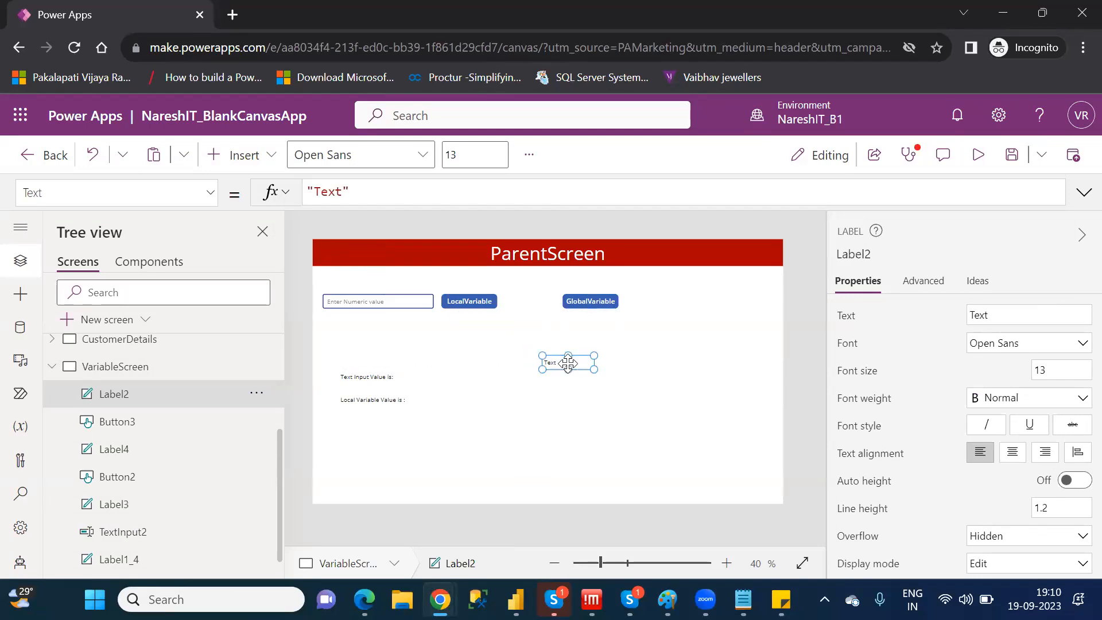
Set the new label's text to "Global Variable value is: "
{"action": "double_click", "coordinate": [337, 193]}
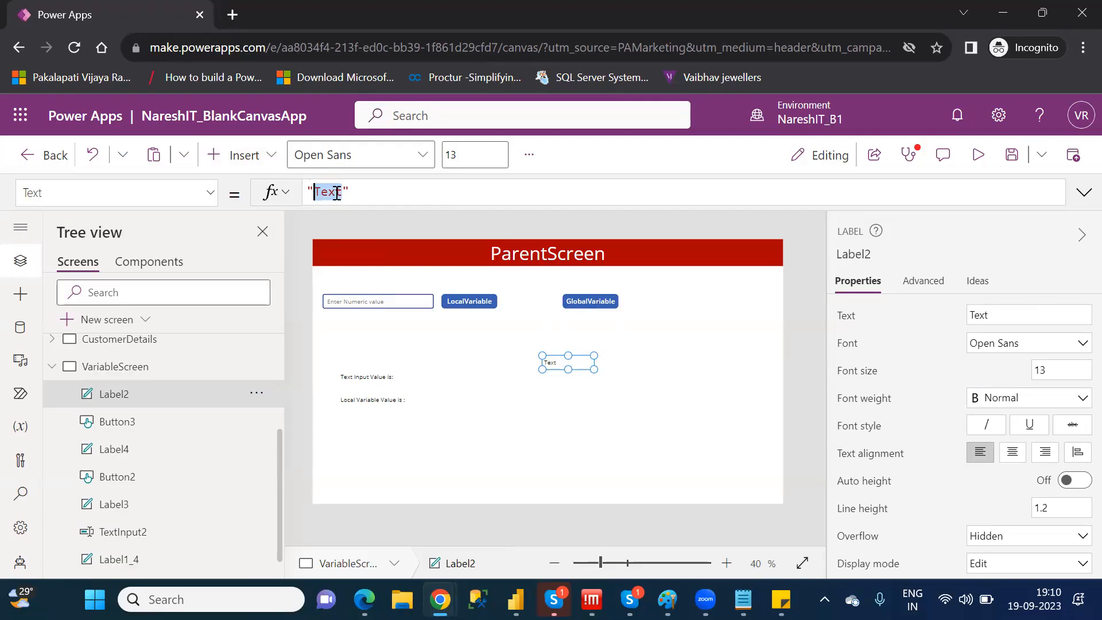
{"action": "type", "text": "Global"}
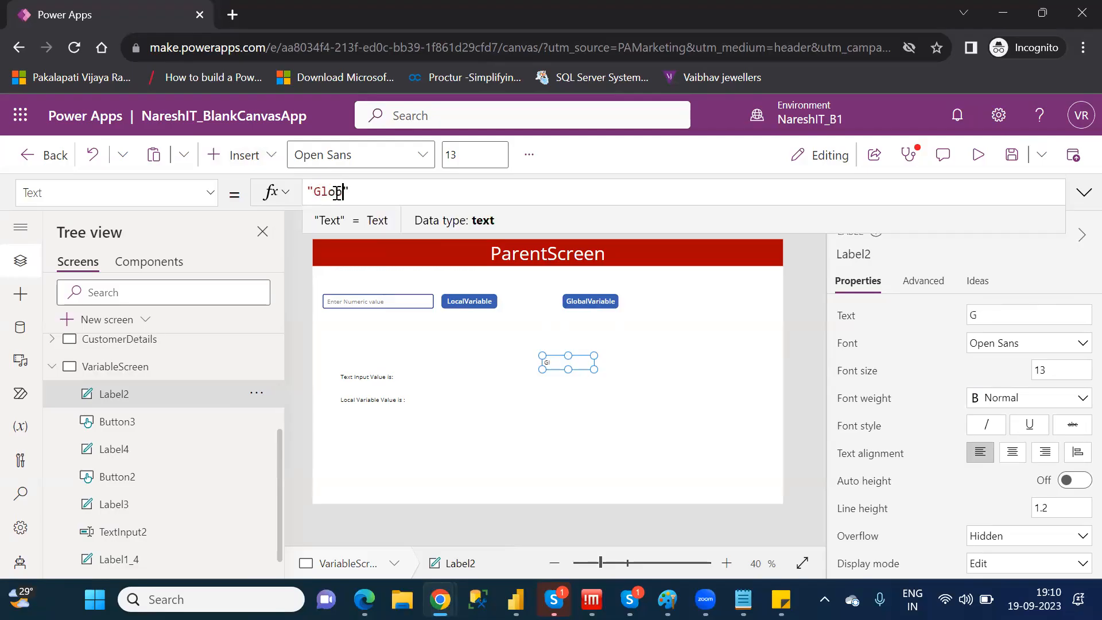
{"action": "type", "text": " Vari"}
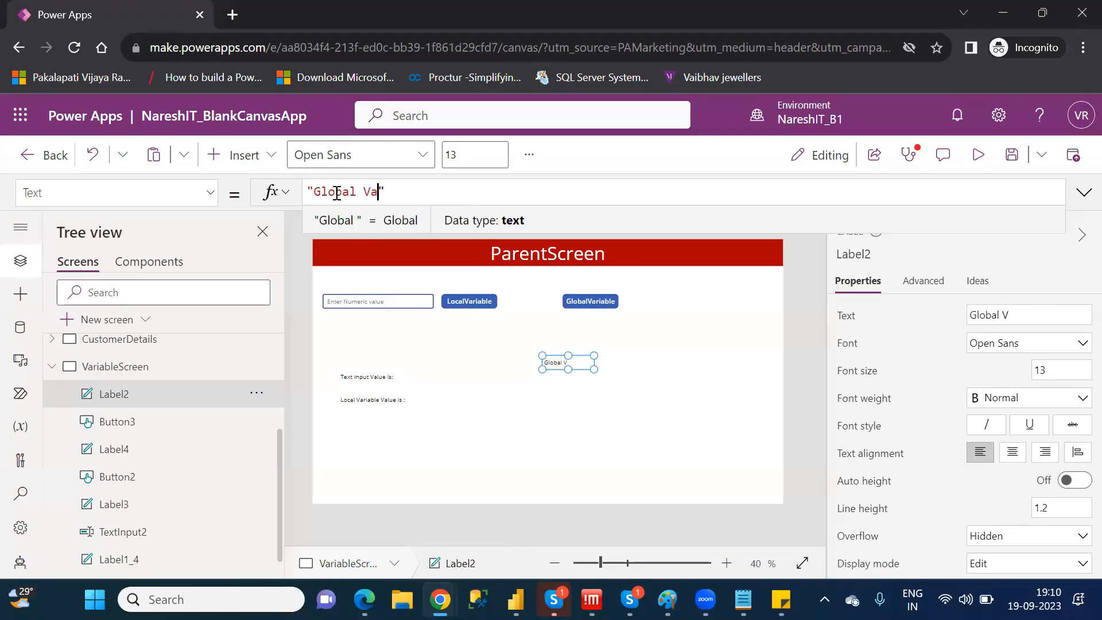
{"action": "type", "text": "able val"}
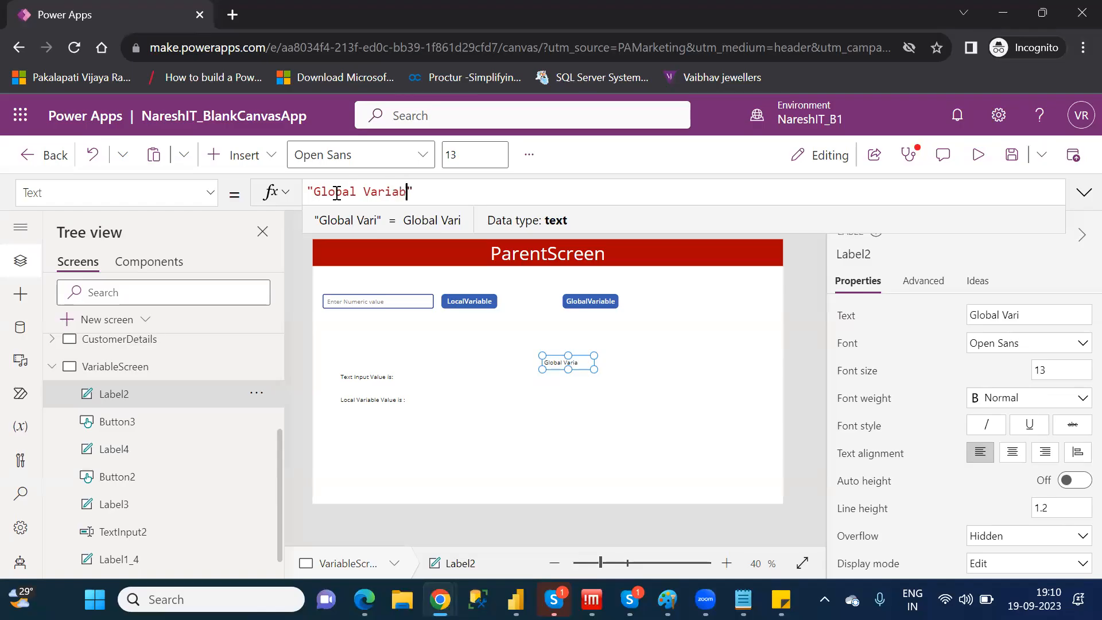
{"action": "type", "text": "ue is"}
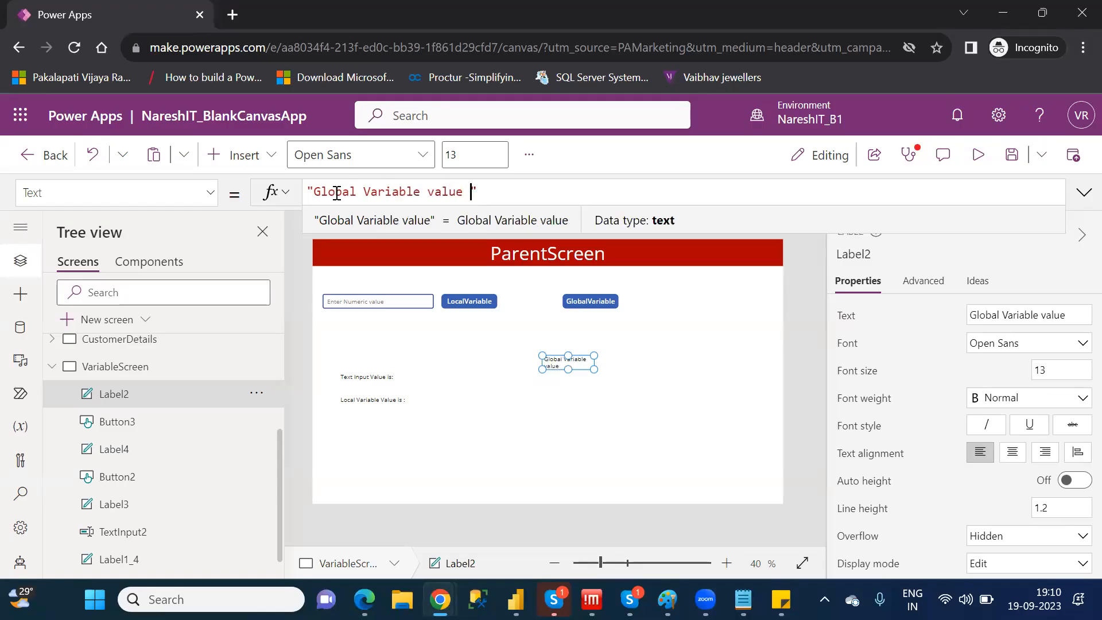
{"action": "type", "text": ":"}
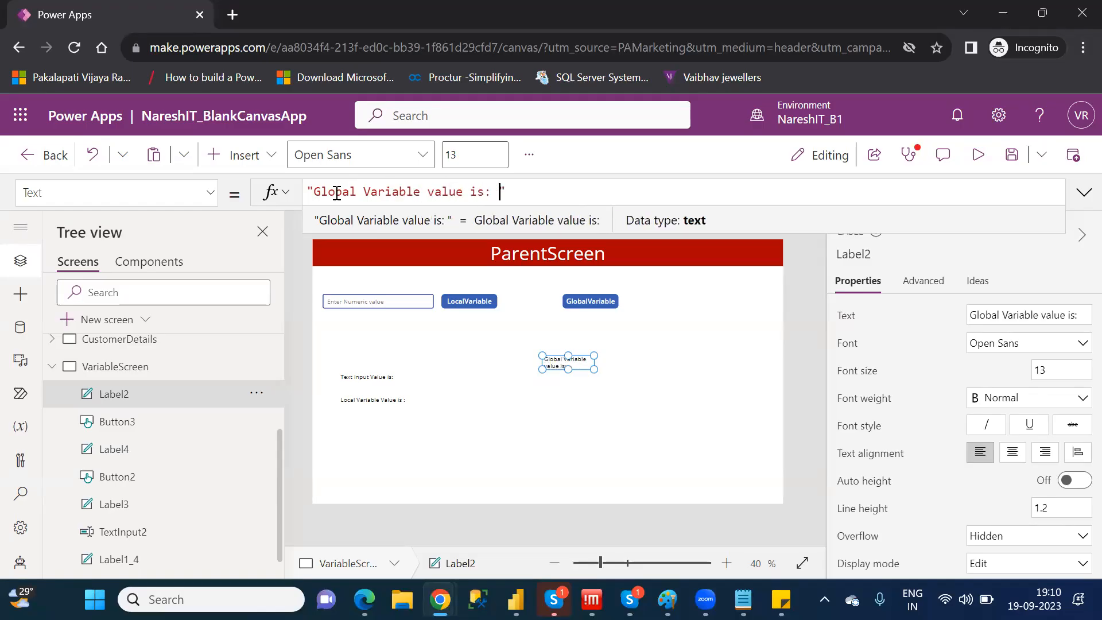
Append &GlobVar to the new label's Text formula, checking the variable's name in the GlobalVariable button's OnSelect formula
{"action": "left_click", "coordinate": [548, 197]}
{"action": "type", "text": "&"}
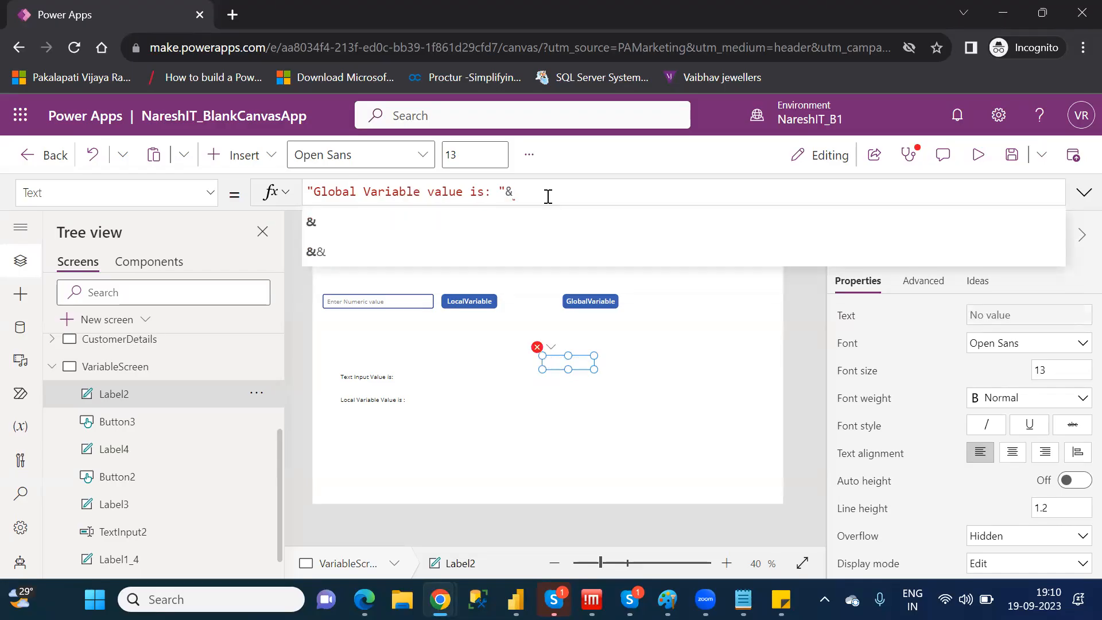
{"action": "key", "text": "shift+Return"}
{"action": "key", "text": "BackSpace"}
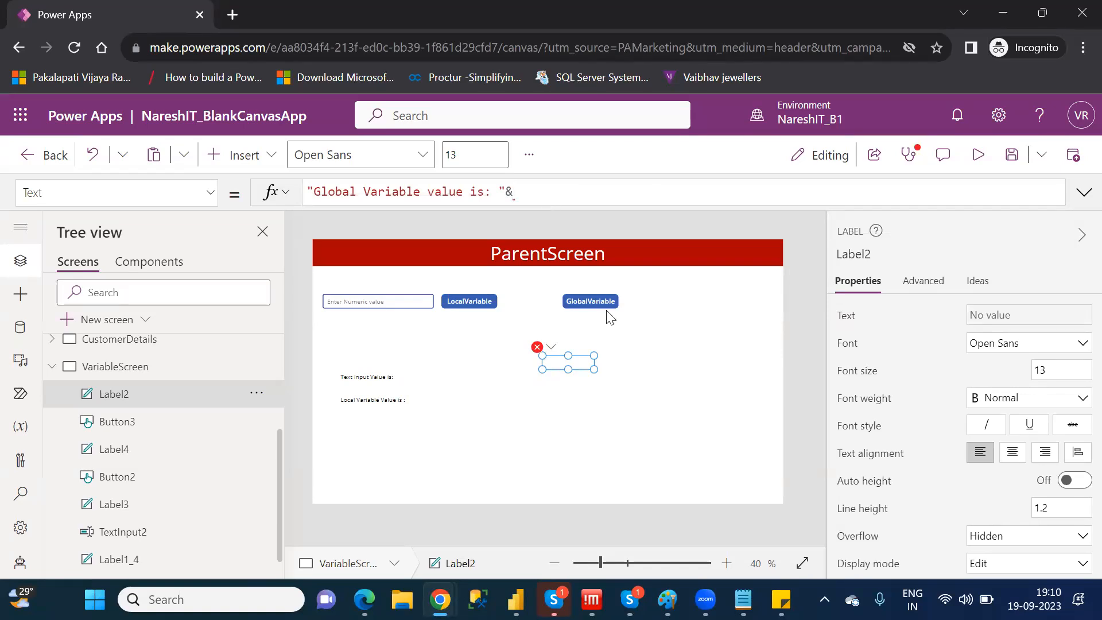
{"action": "left_click", "coordinate": [593, 302]}
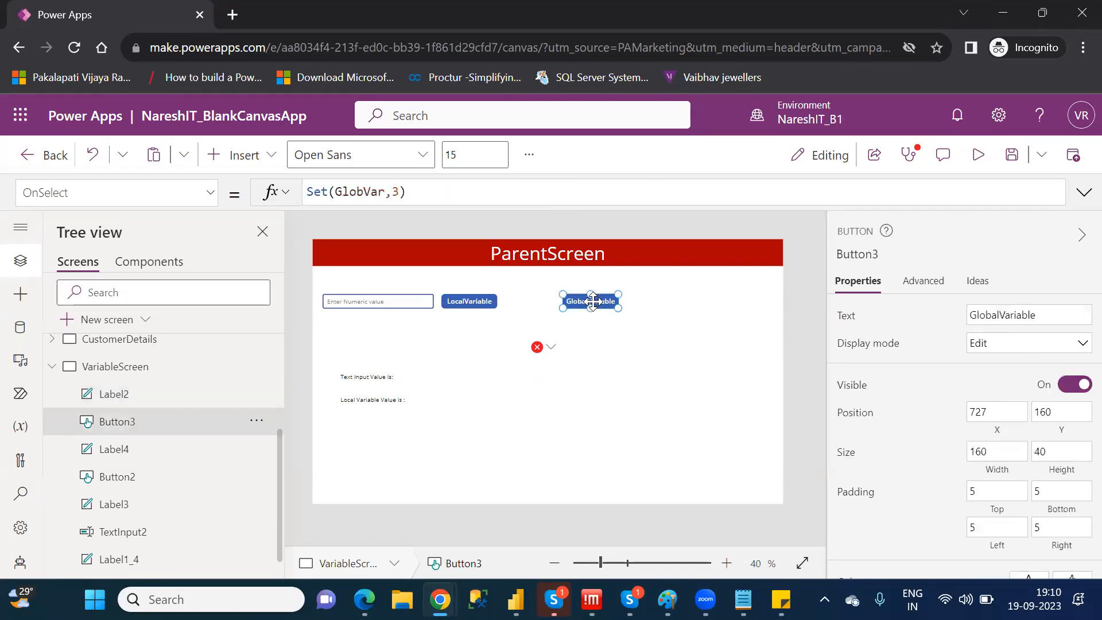
{"action": "double_click", "coordinate": [366, 190]}
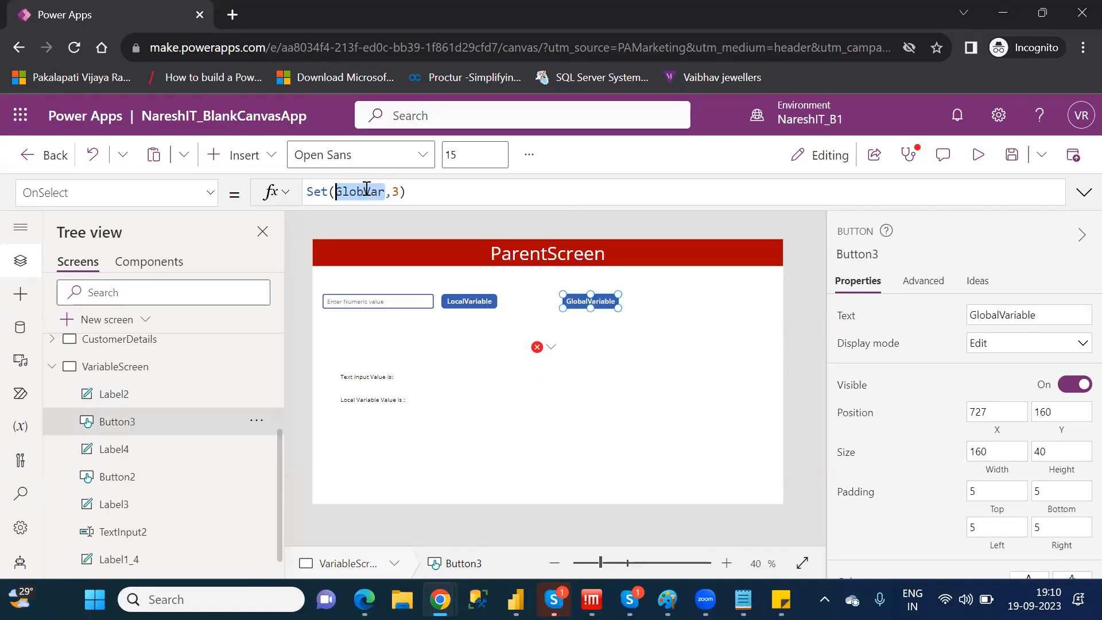
{"action": "left_click", "coordinate": [567, 351]}
{"action": "left_click", "coordinate": [570, 356]}
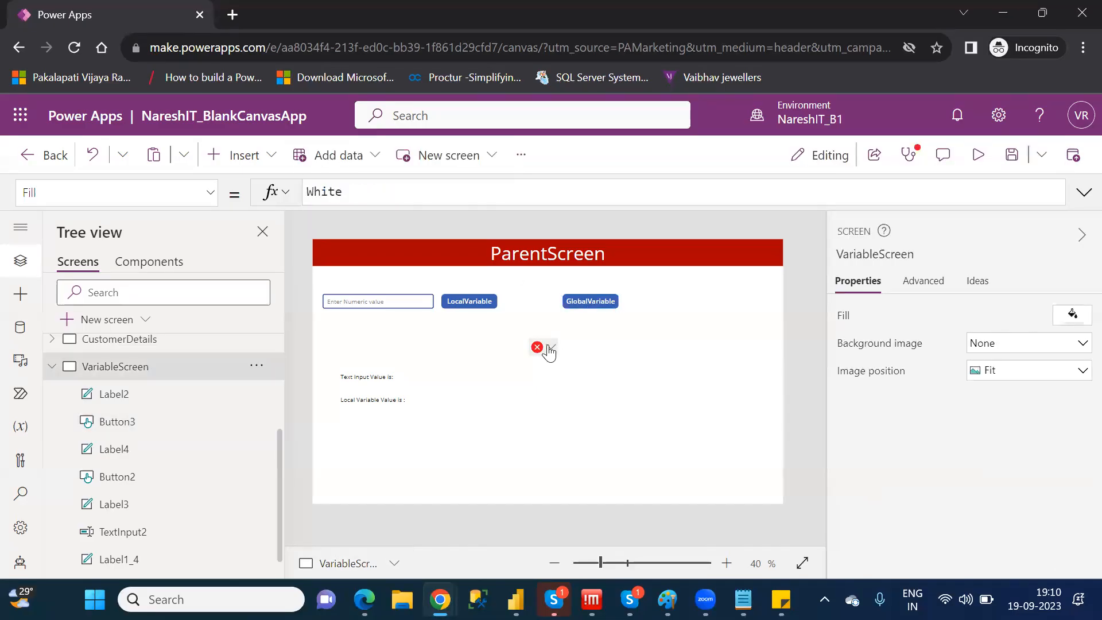
{"action": "left_click", "coordinate": [549, 349]}
{"action": "left_click", "coordinate": [597, 378]}
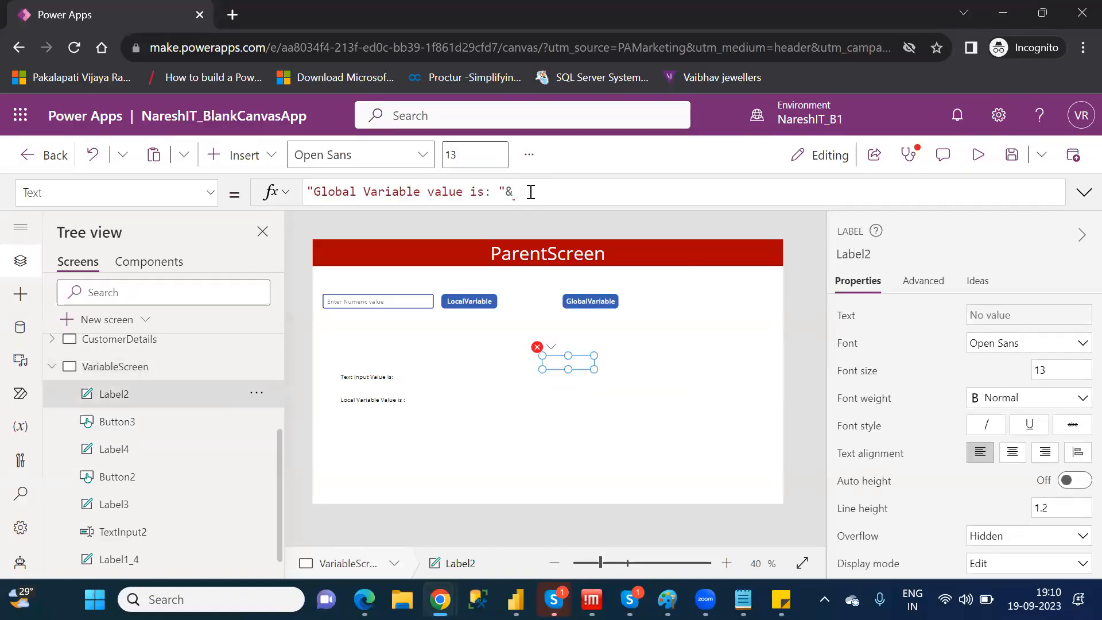
{"action": "type", "text": "GlobVar"}
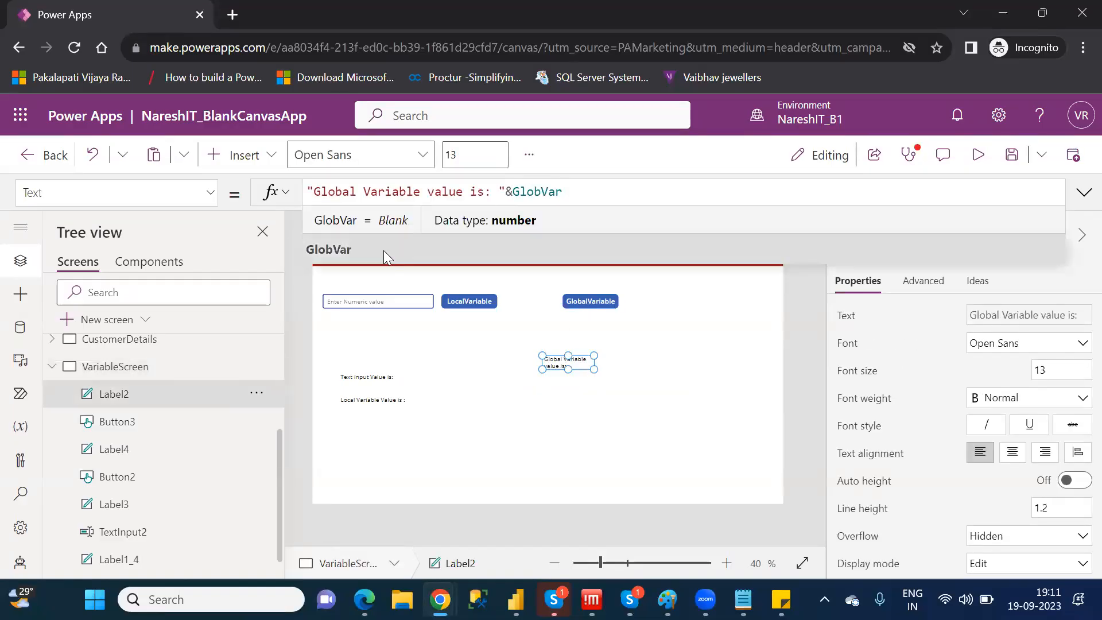
Widen the global variable label on VariableScreen so its text fits on one line
{"action": "left_click", "coordinate": [384, 250]}
{"action": "left_click", "coordinate": [706, 365]}
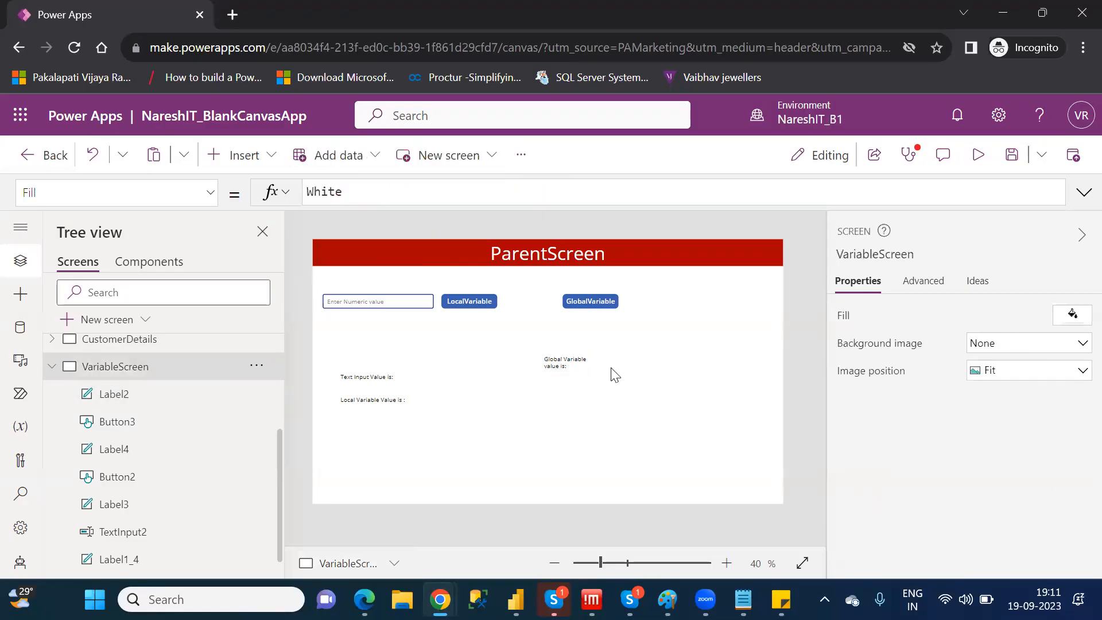
{"action": "left_click", "coordinate": [593, 366]}
{"action": "left_click_drag", "start_coordinate": [592, 365], "coordinate": [664, 368]}
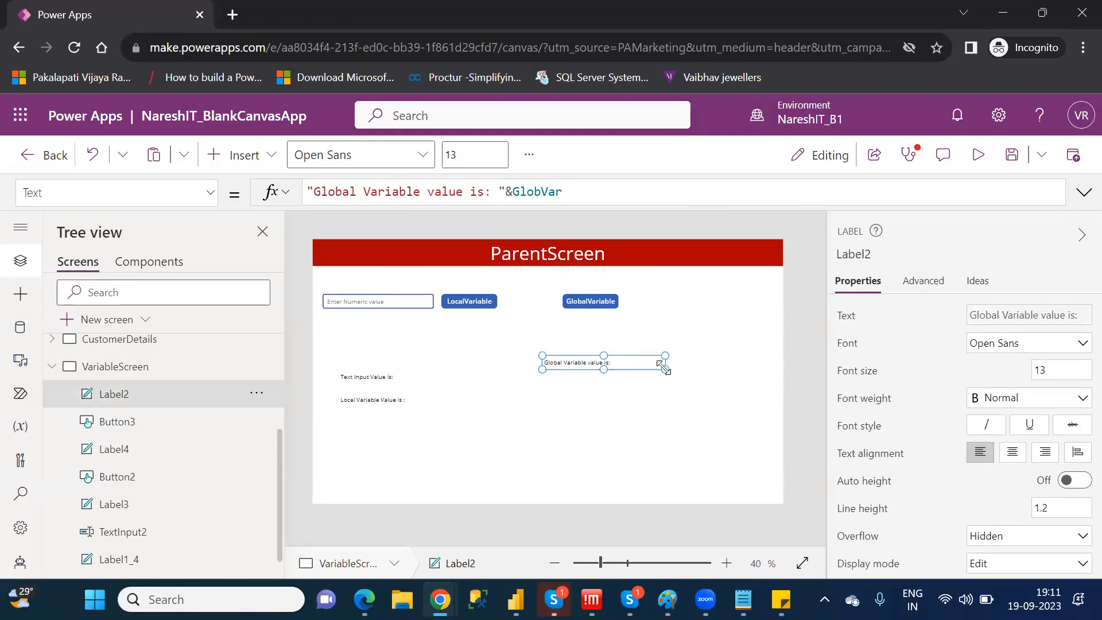
{"action": "left_click", "coordinate": [688, 302]}
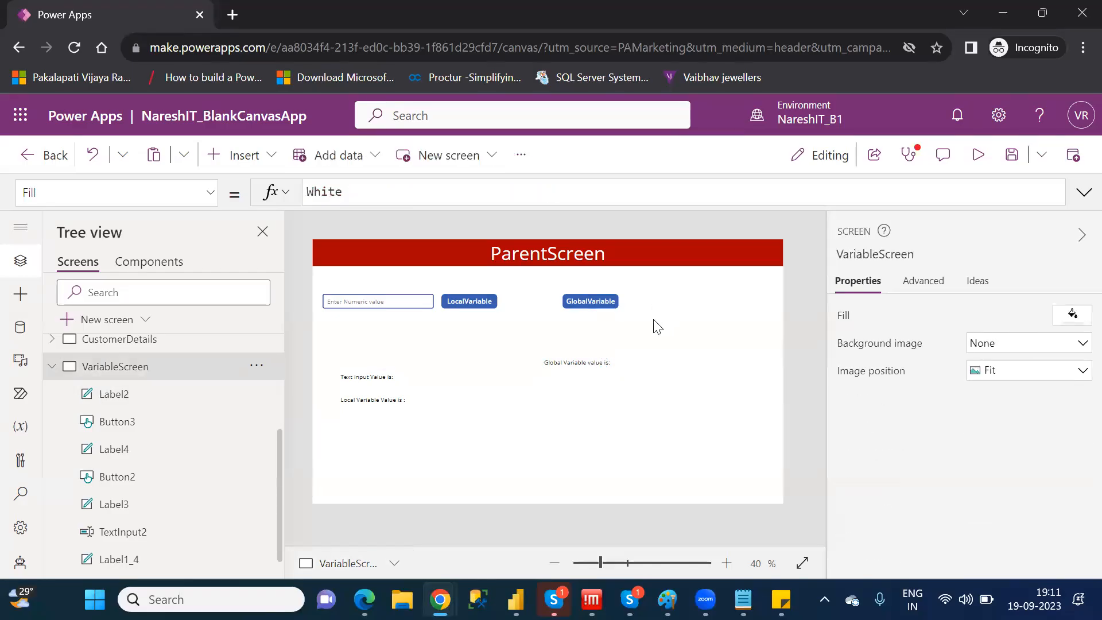
Preview VariableScreen, enter 25 in the numeric text input and clear it again
{"action": "left_click", "coordinate": [603, 559]}
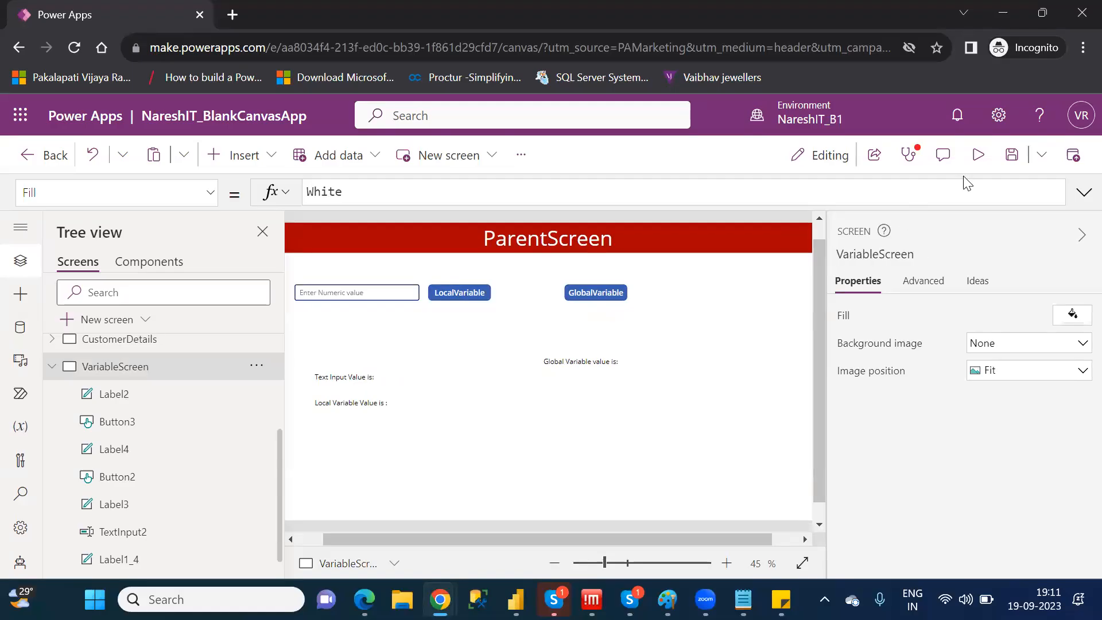
{"action": "left_click", "coordinate": [978, 155]}
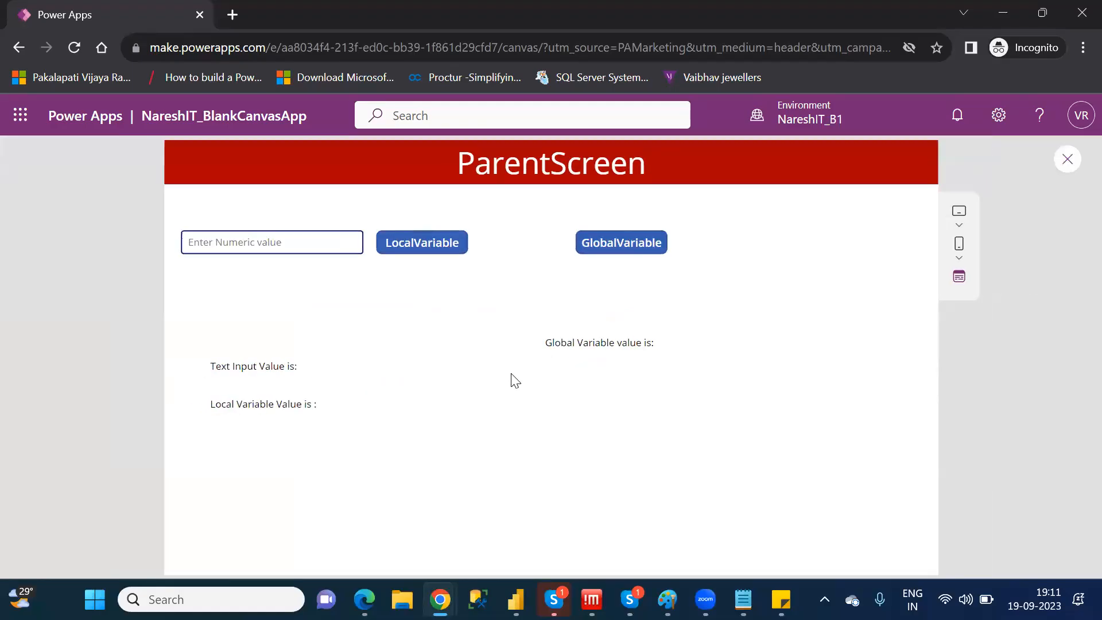
{"action": "left_click", "coordinate": [253, 246]}
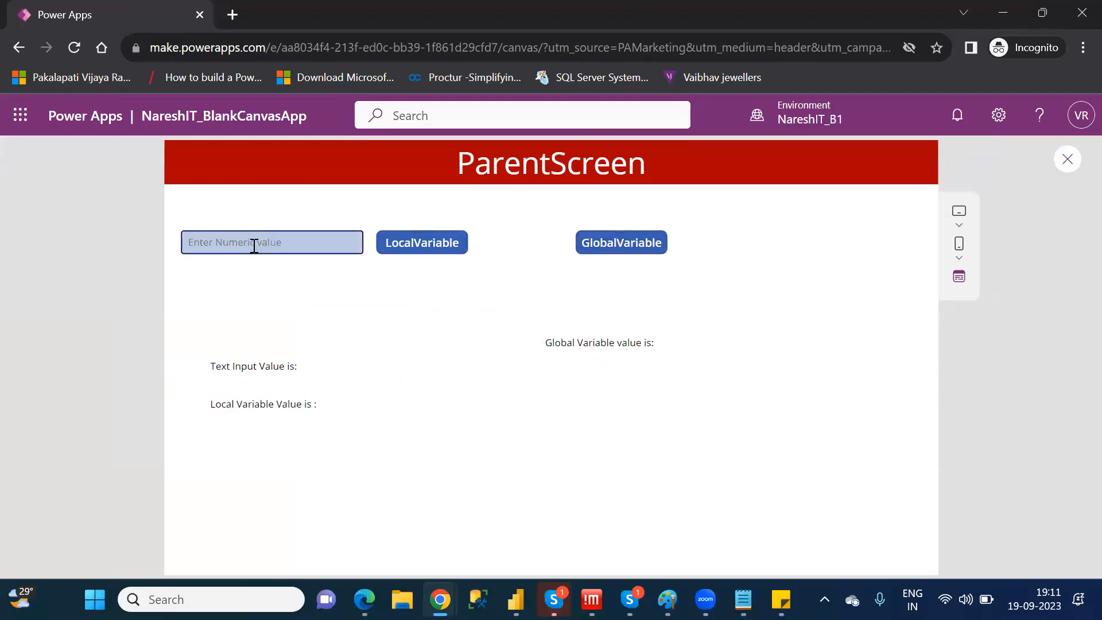
{"action": "type", "text": "25"}
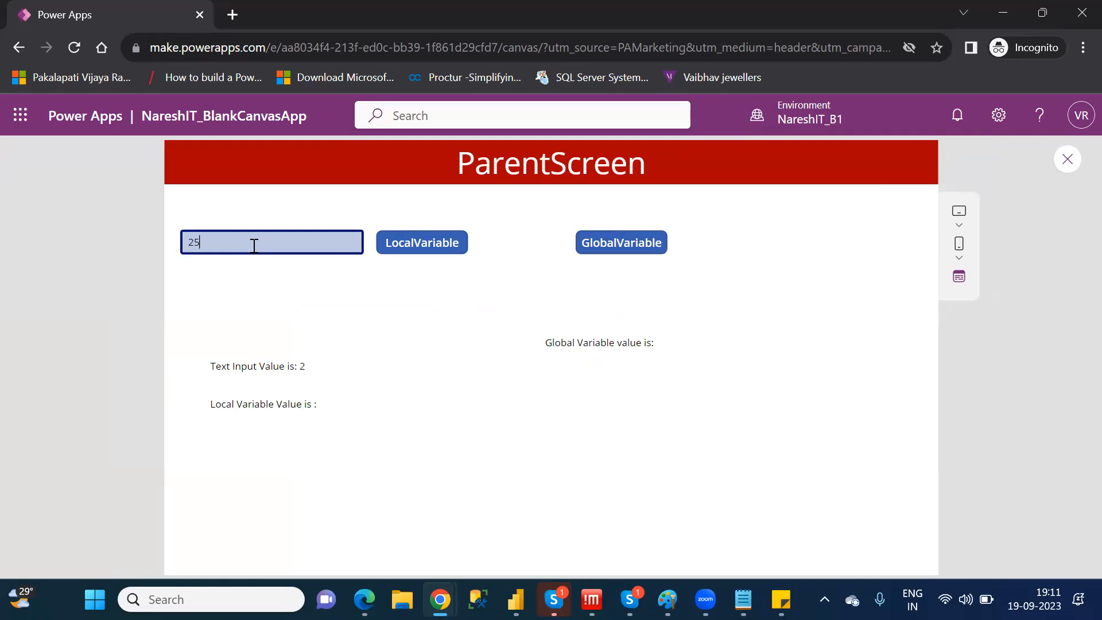
{"action": "key", "text": "BackSpace"}
{"action": "key", "text": "BackSpace"}
Run the GlobalVariable button in the preview and return to the editor
{"action": "left_click", "coordinate": [619, 251]}
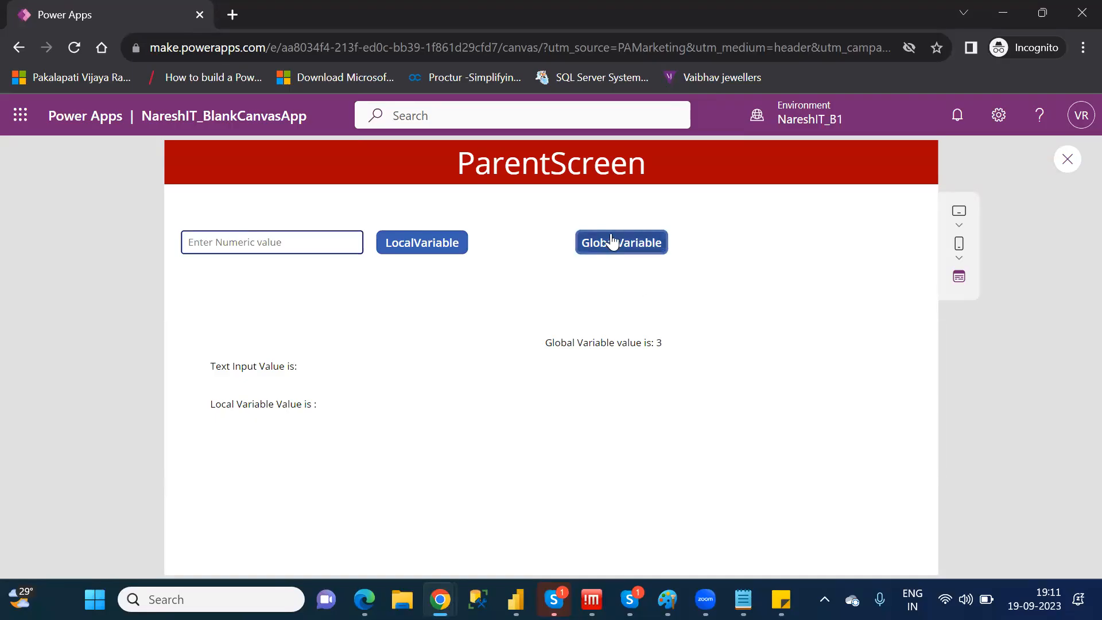
{"action": "left_click", "coordinate": [613, 245]}
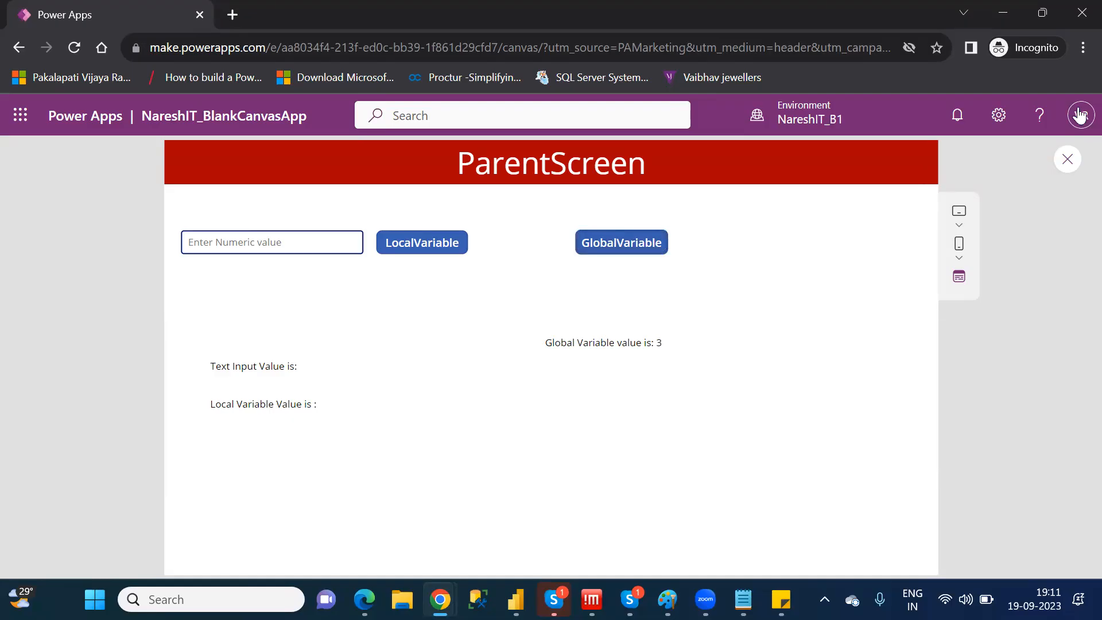
{"action": "left_click", "coordinate": [1068, 160]}
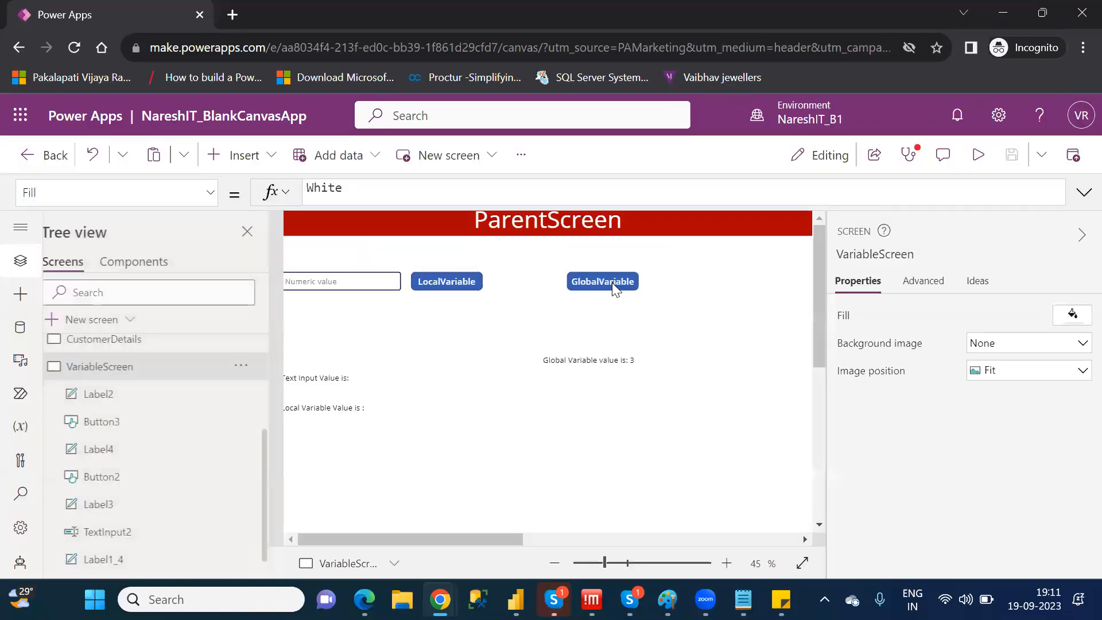
{"action": "left_click", "coordinate": [712, 422]}
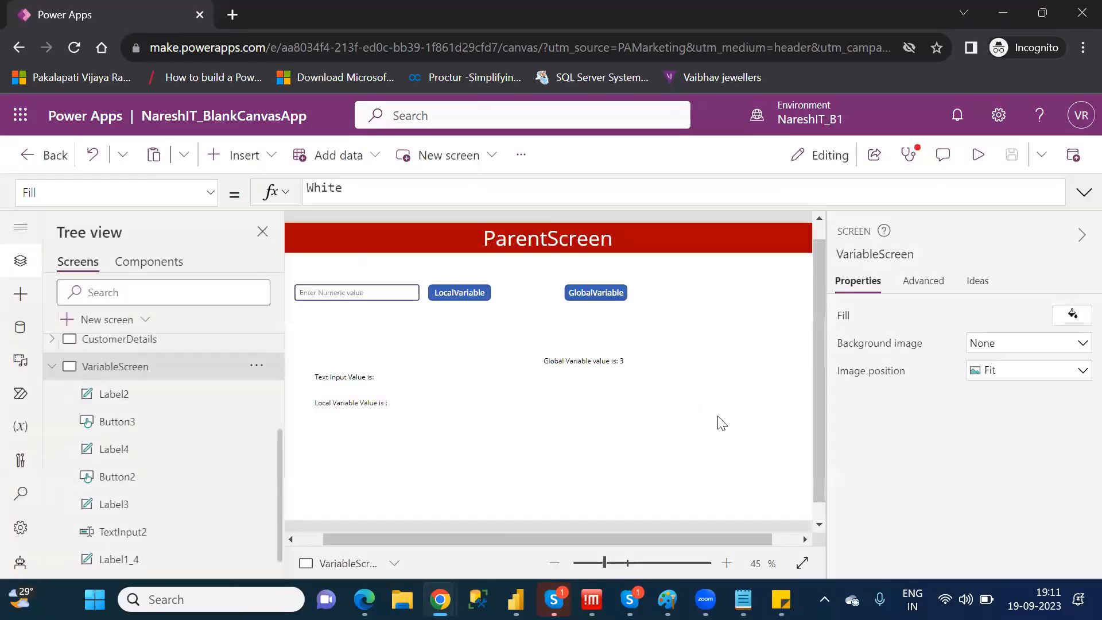
Review the GlobalVariable button's formula, and open the Text formula of the label with the error on the CustomerDetails screen
{"action": "left_click", "coordinate": [577, 295]}
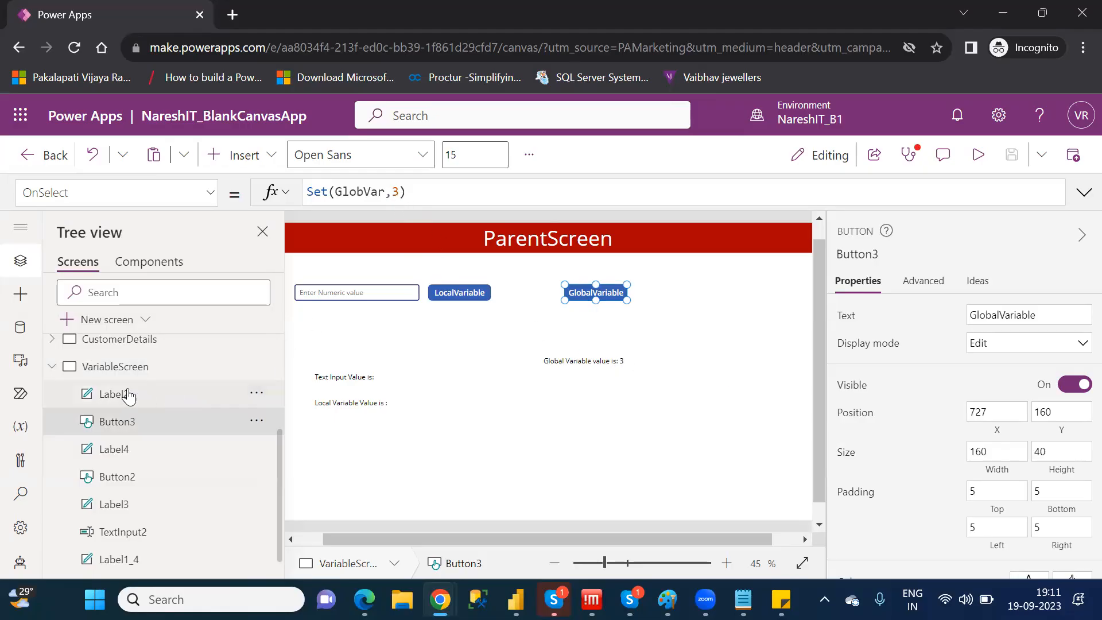
{"action": "left_click", "coordinate": [52, 367]}
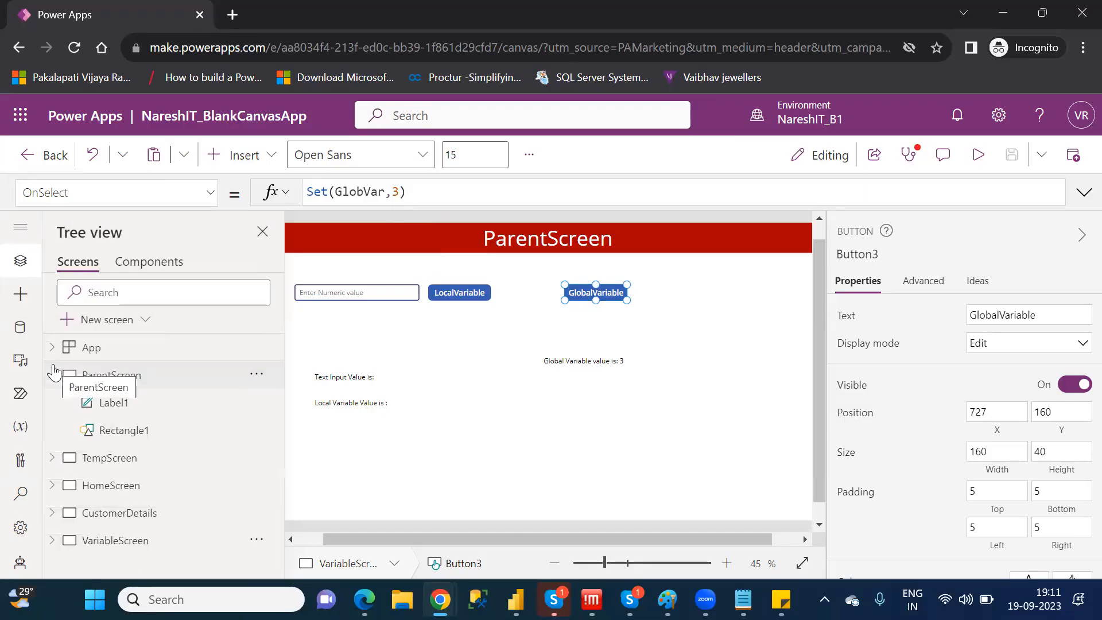
{"action": "left_click", "coordinate": [150, 516]}
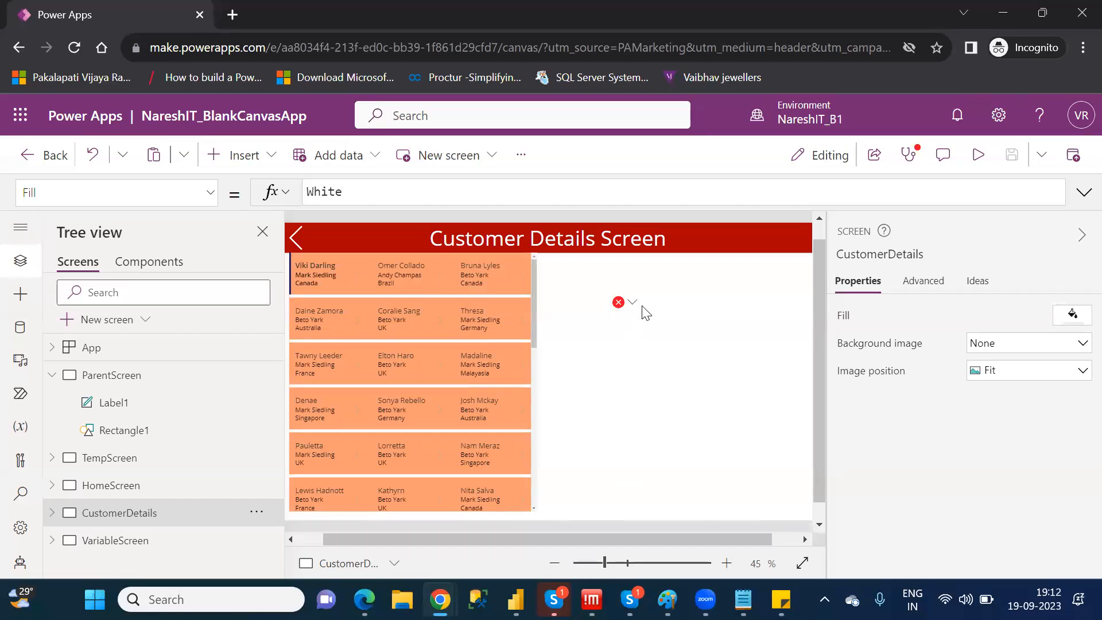
{"action": "left_click", "coordinate": [626, 305]}
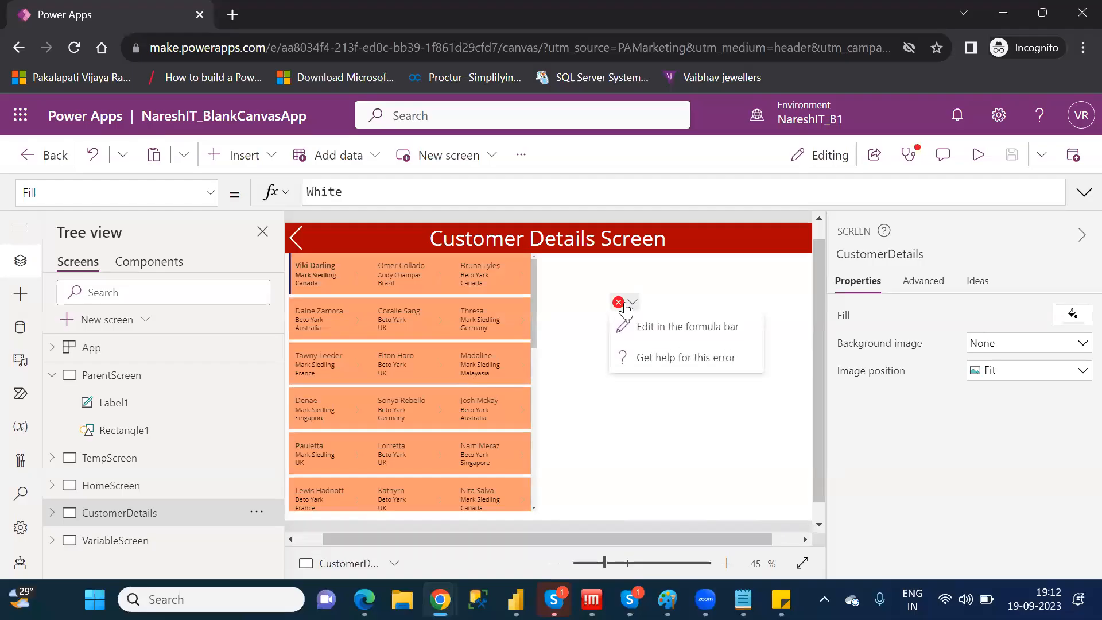
{"action": "left_click", "coordinate": [667, 326]}
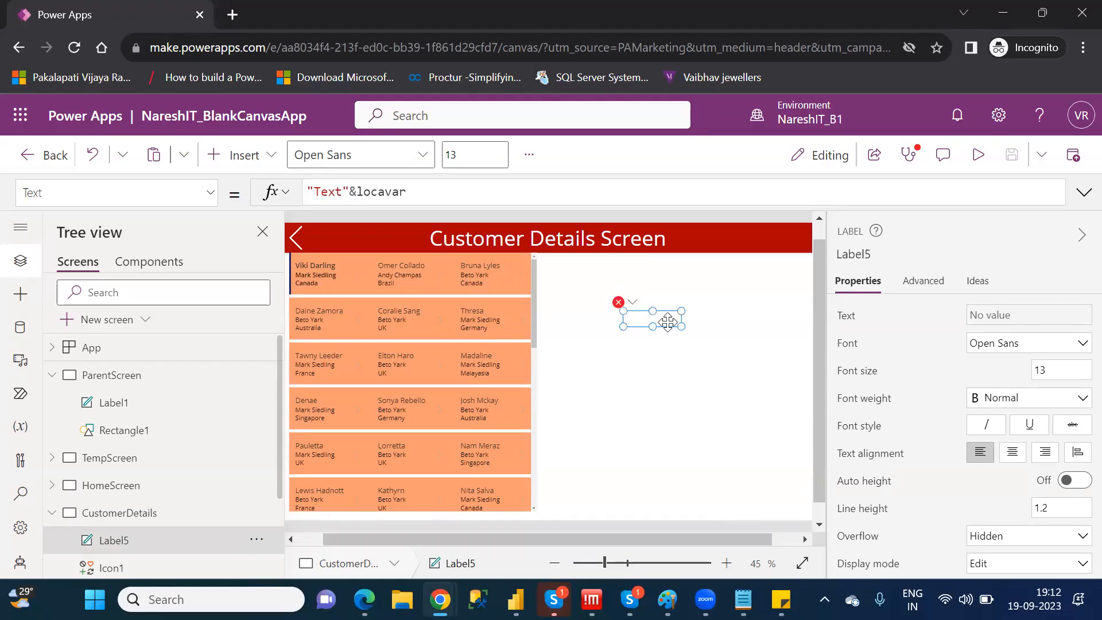
Duplicate the label with the error on CustomerDetails and place the copy below the original
{"action": "key", "text": "ctrl+c"}
{"action": "key", "text": "ctrl+v"}
{"action": "left_click_drag", "start_coordinate": [668, 323], "coordinate": [666, 367]}
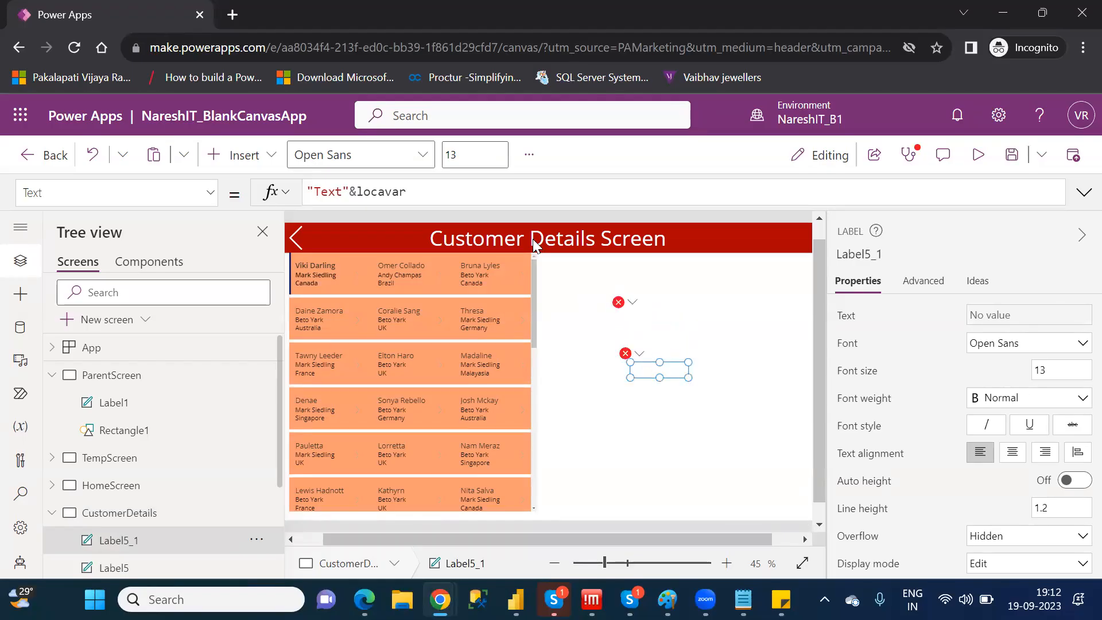
Replace locavar with GlobVar in the copied label's Text formula
{"action": "left_click", "coordinate": [421, 191]}
{"action": "key", "text": "BackSpace"}
{"action": "key", "text": "BackSpace"}
{"action": "key", "text": "BackSpace"}
{"action": "key", "text": "BackSpace"}
{"action": "key", "text": "BackSpace"}
{"action": "key", "text": "BackSpace"}
{"action": "key", "text": "BackSpace"}
{"action": "type", "text": "gl"}
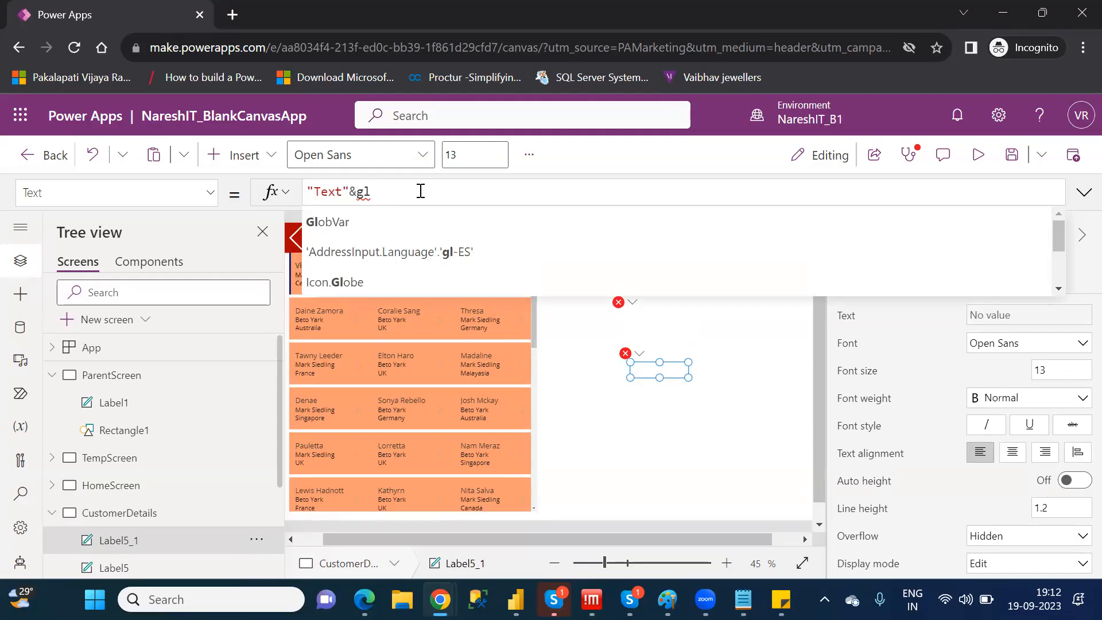
{"action": "key", "text": "Tab"}
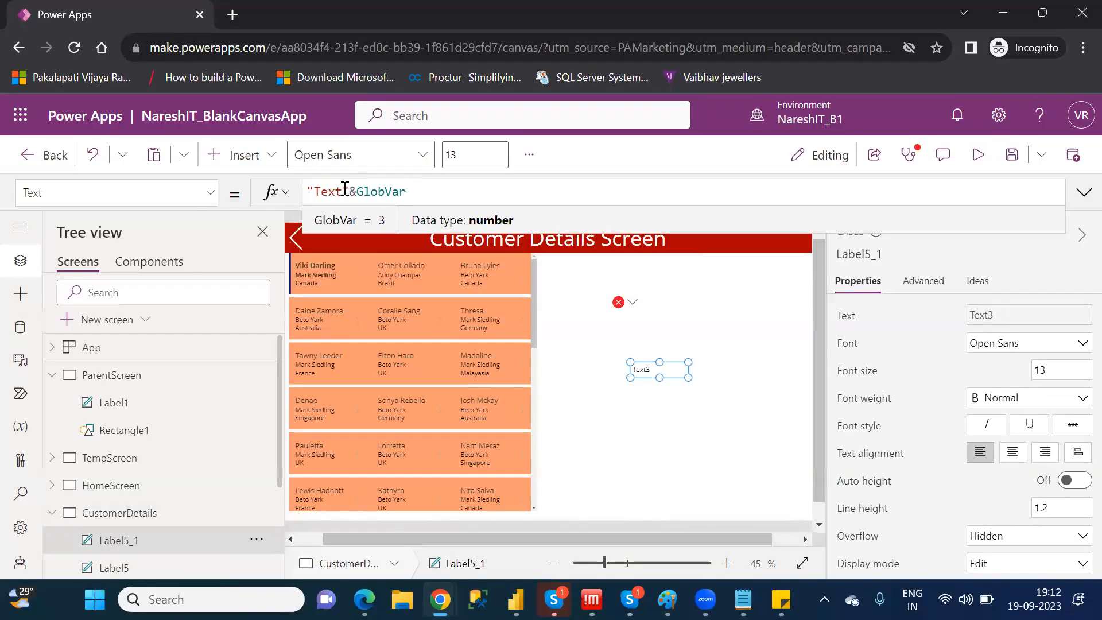
Change the copied label's literal text to "Global var value is : " and widen the label to fit it on one line
{"action": "left_click", "coordinate": [330, 192]}
{"action": "double_click", "coordinate": [327, 193]}
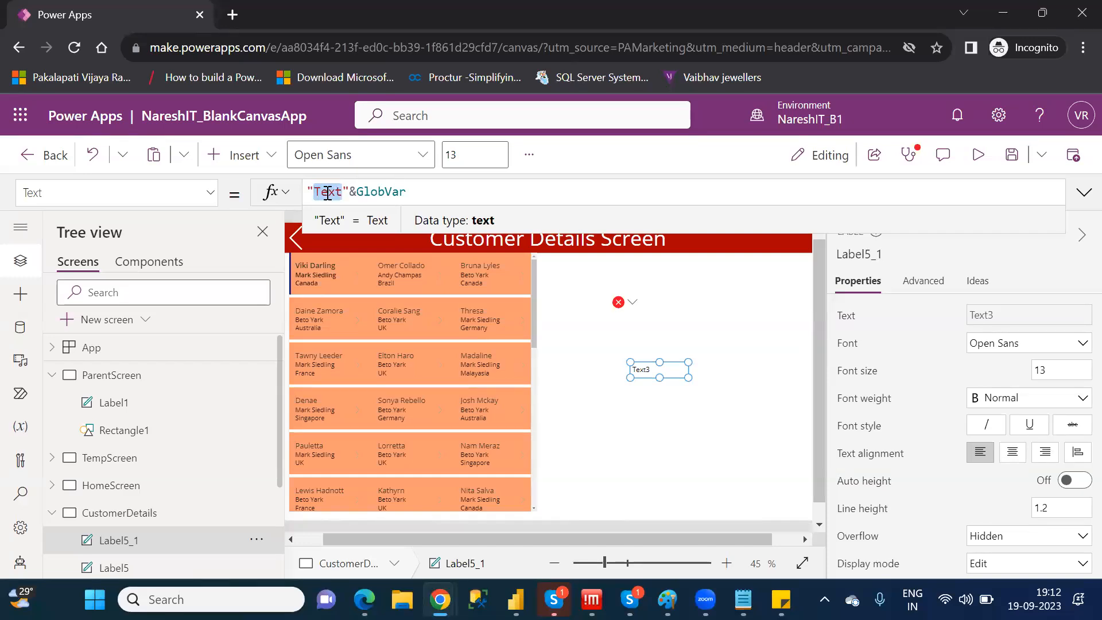
{"action": "type", "text": "Globa\"&G"}
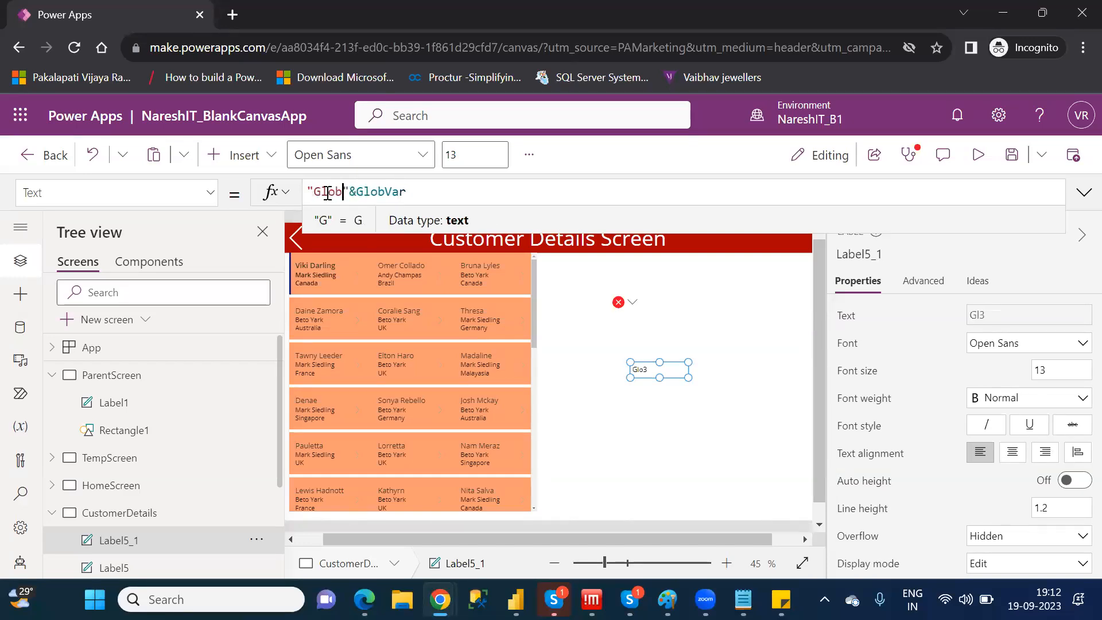
{"action": "type", "text": "l"}
{"action": "key", "text": "BackSpace"}
{"action": "type", "text": "al var "}
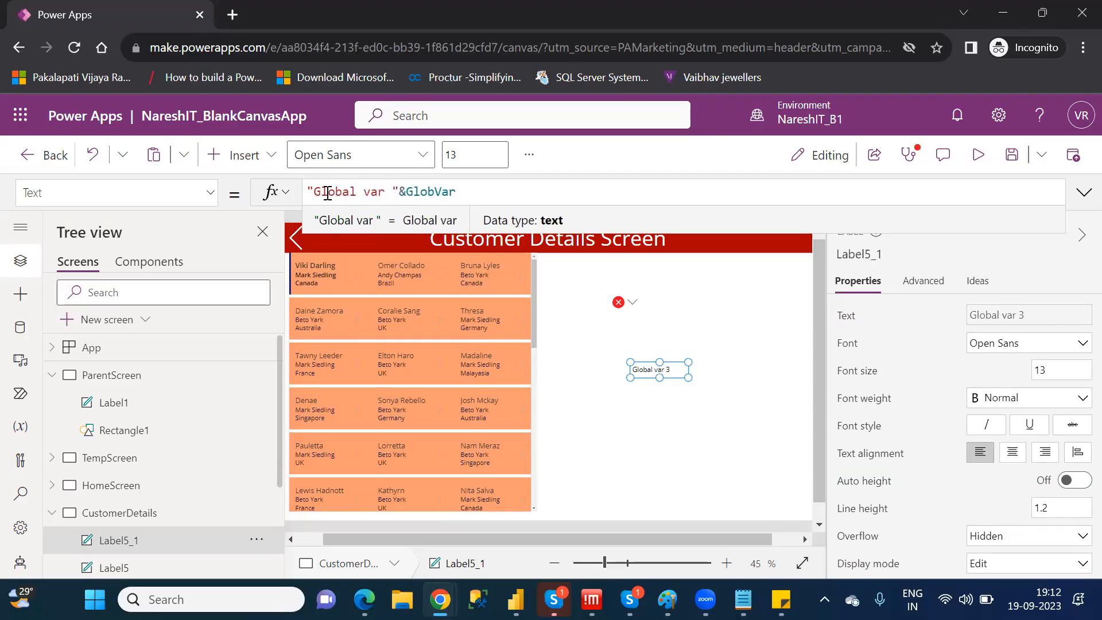
{"action": "type", "text": "value "}
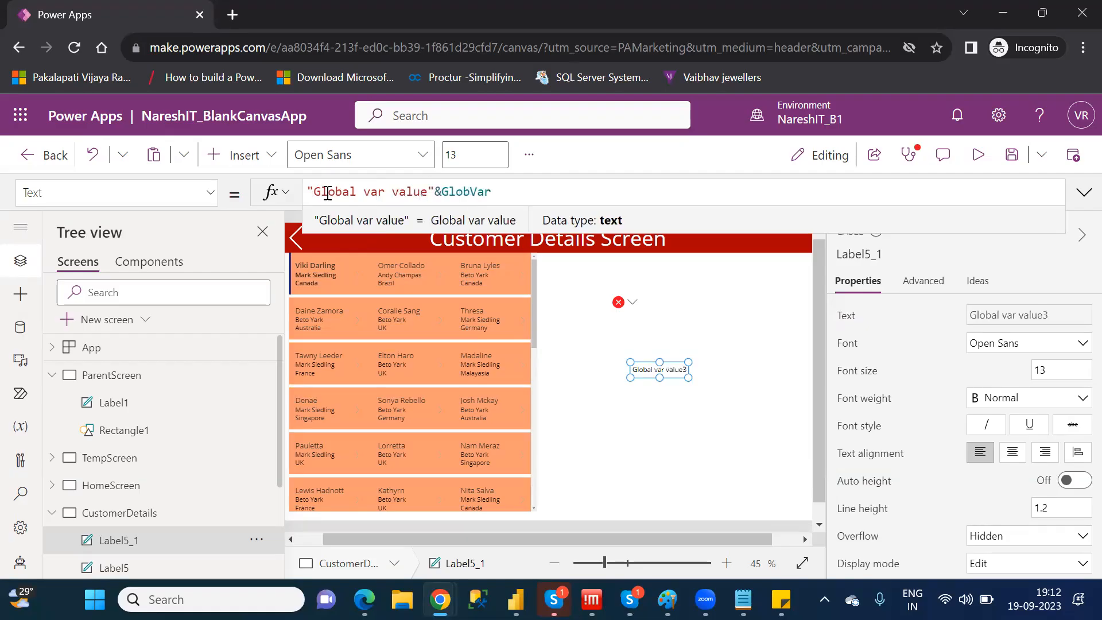
{"action": "type", "text": "is \""}
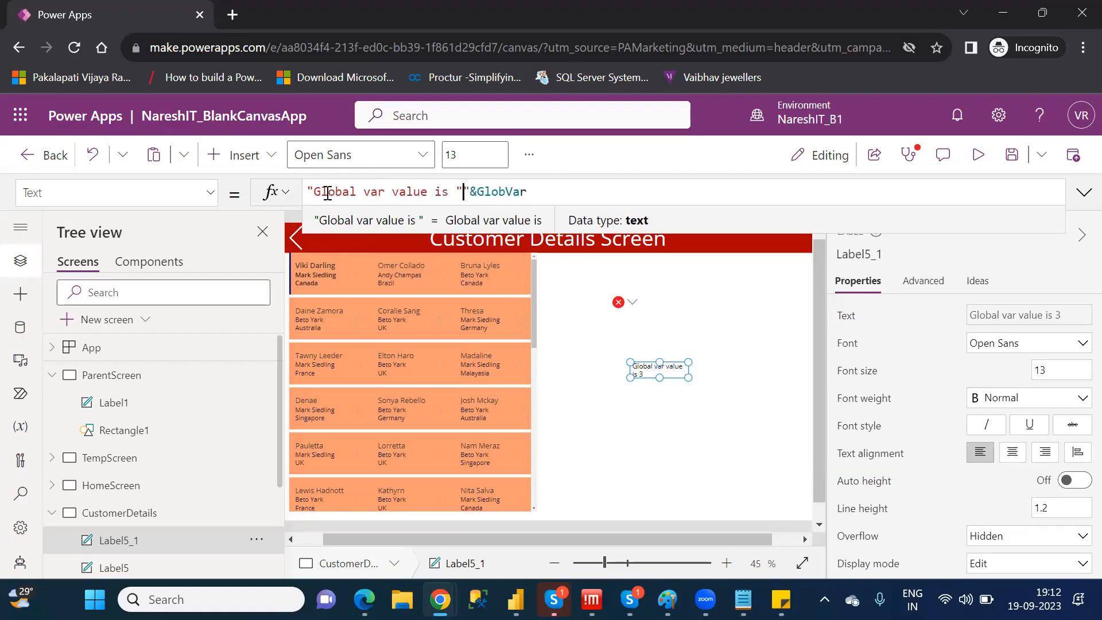
{"action": "key", "text": "BackSpace"}
{"action": "type", "text": ":"}
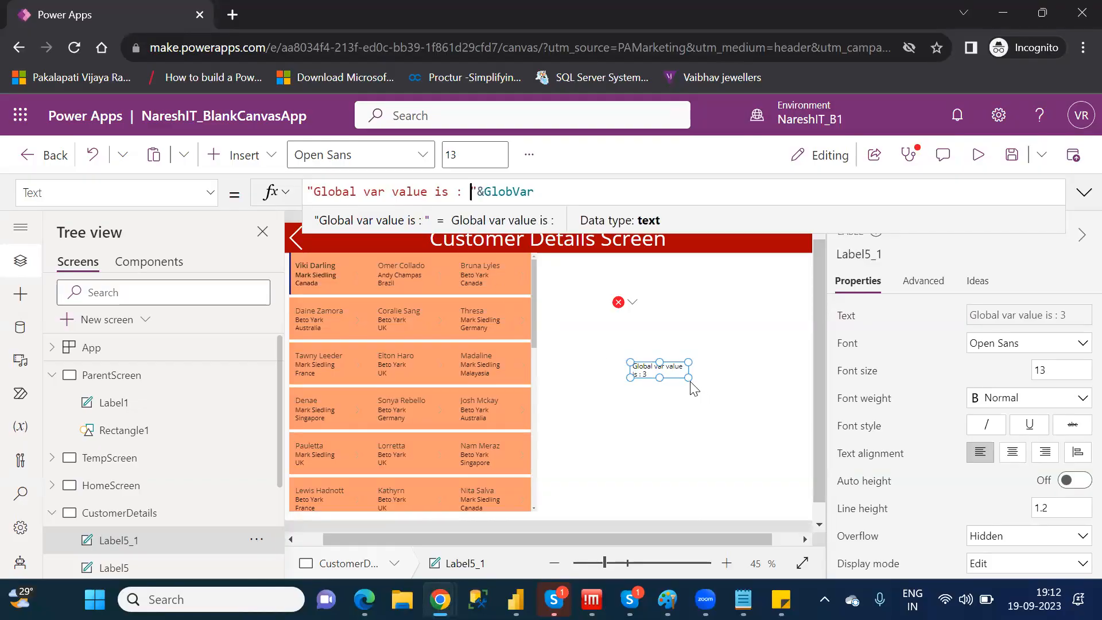
{"action": "left_click_drag", "start_coordinate": [686, 374], "coordinate": [746, 379]}
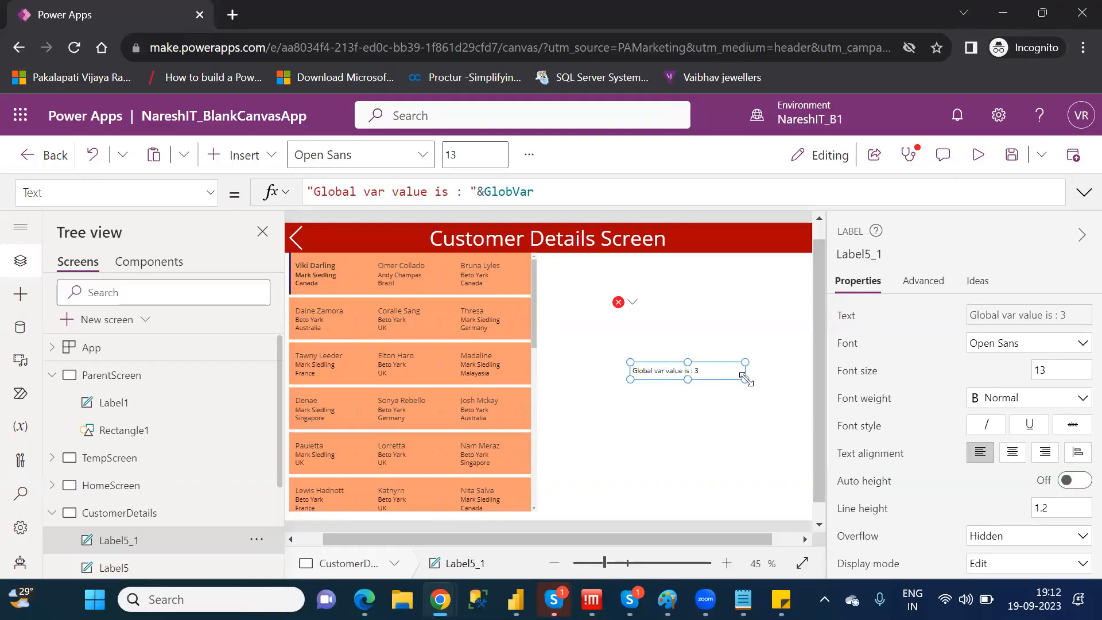
{"action": "left_click", "coordinate": [724, 442]}
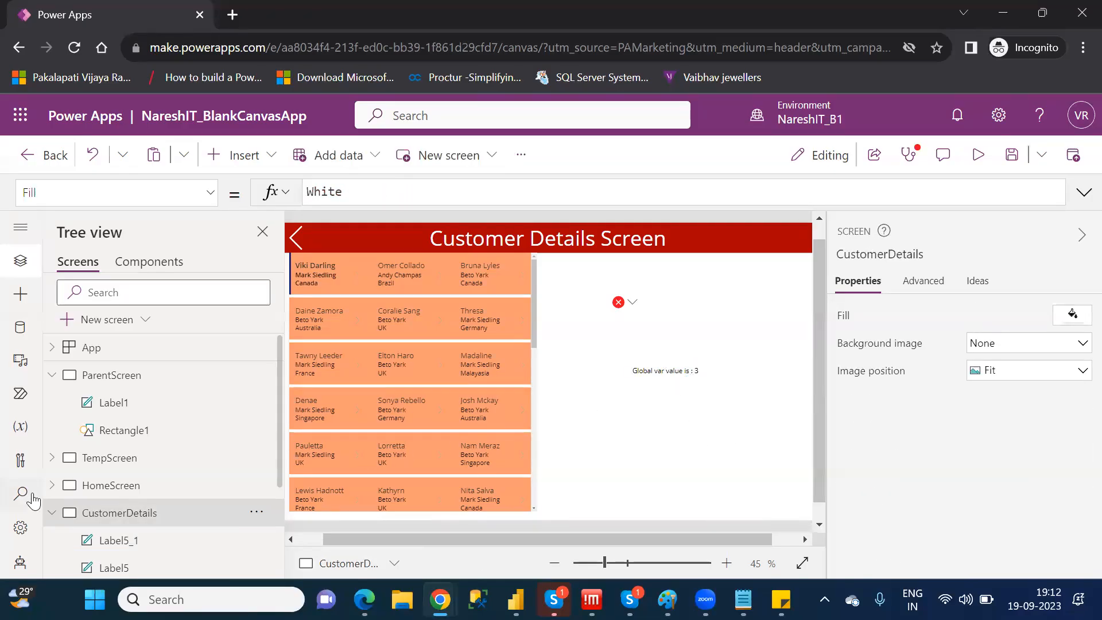
Change the OnSelect formula of the GlobalVariable button on VariableScreen to Set(GlobVar,7)
{"action": "left_click", "coordinate": [52, 513]}
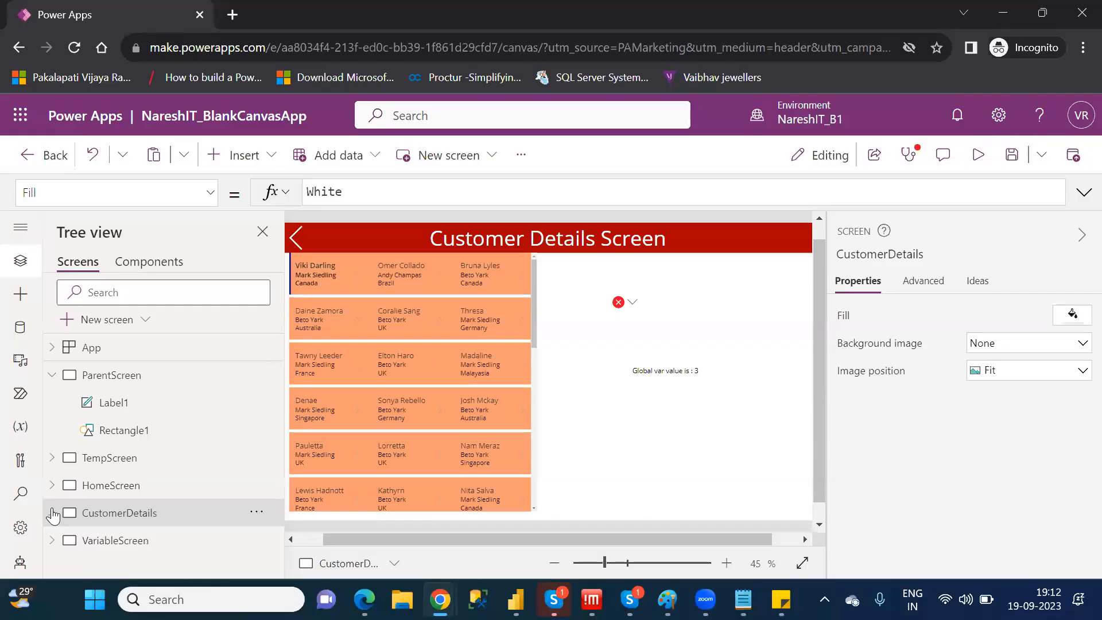
{"action": "left_click", "coordinate": [111, 539]}
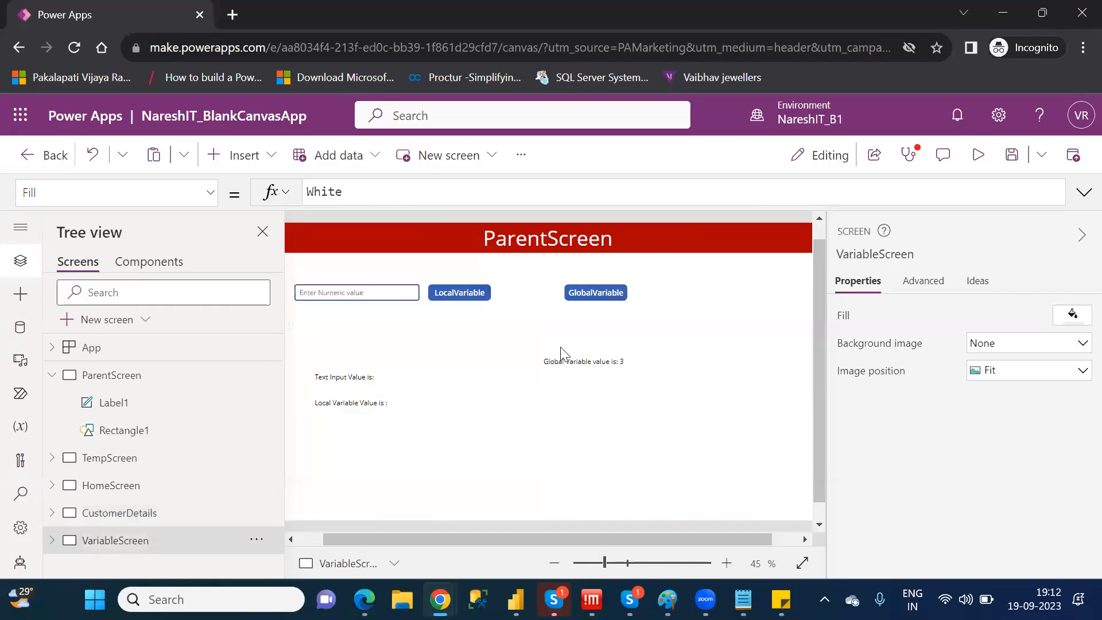
{"action": "left_click", "coordinate": [596, 292]}
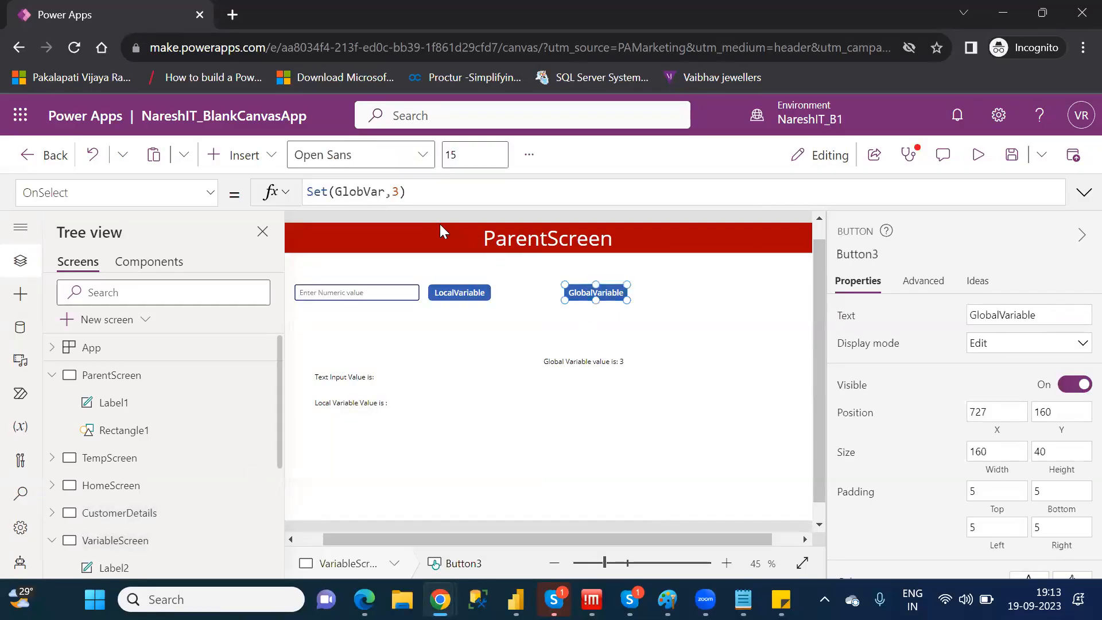
{"action": "left_click", "coordinate": [400, 193]}
{"action": "key", "text": "BackSpace"}
{"action": "type", "text": "7"}
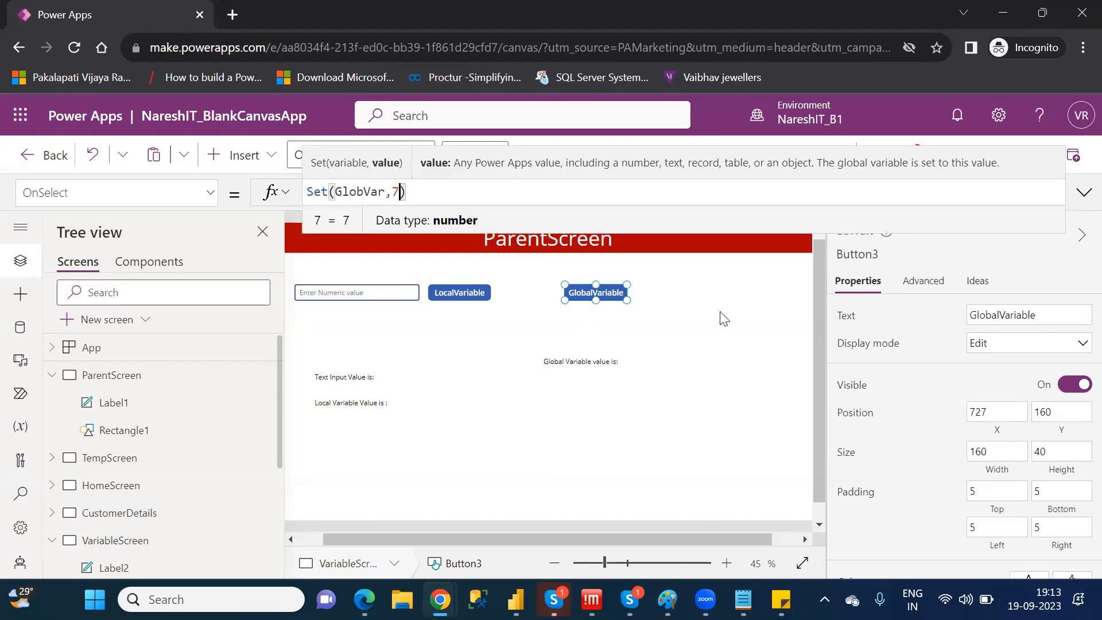
{"action": "left_click", "coordinate": [725, 321]}
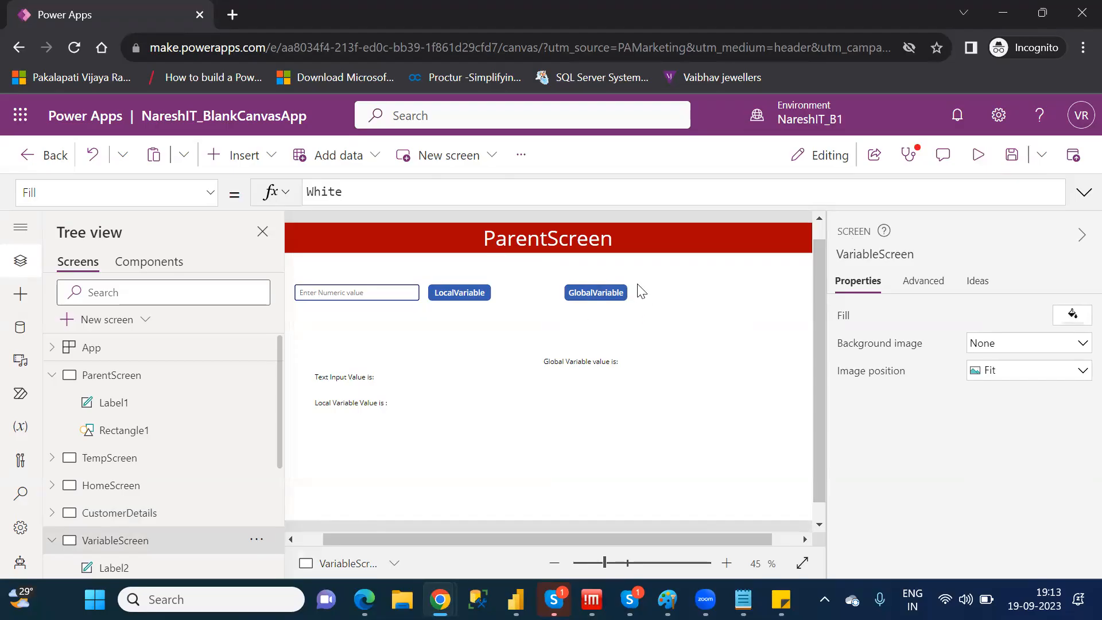
Run the GlobalVariable button and check the global variable label on the CustomerDetails screen
{"action": "left_click", "coordinate": [587, 286], "text": "alt"}
{"action": "left_click", "coordinate": [145, 523]}
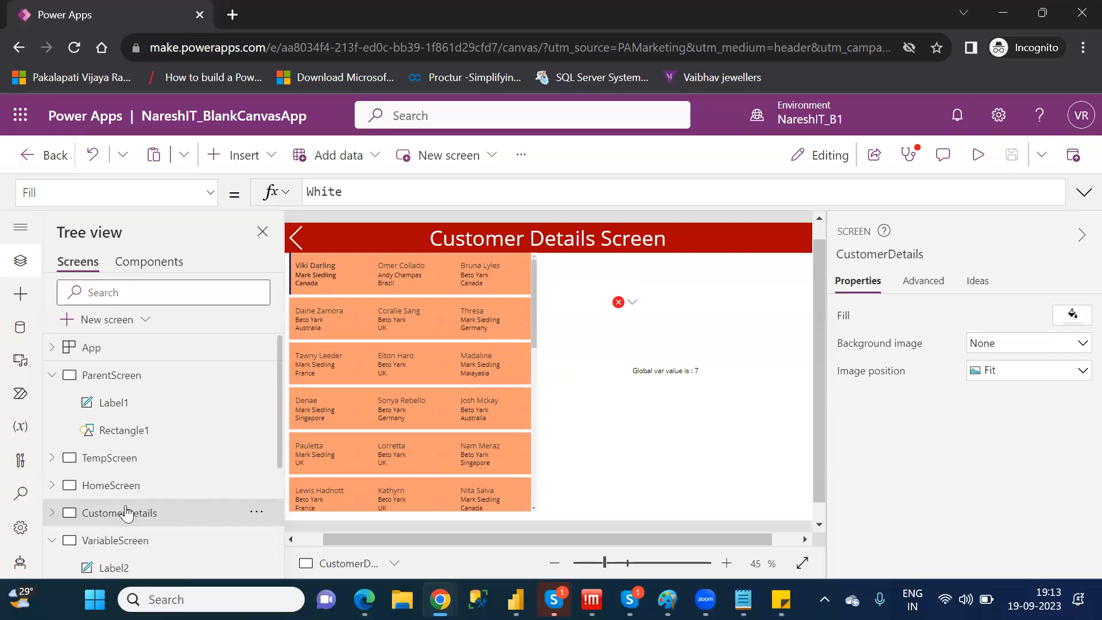
Change the OnSelect formula of the GlobalVariable button on VariableScreen to Set(GlobVar,TextInput2.Text)
{"action": "left_click", "coordinate": [121, 541]}
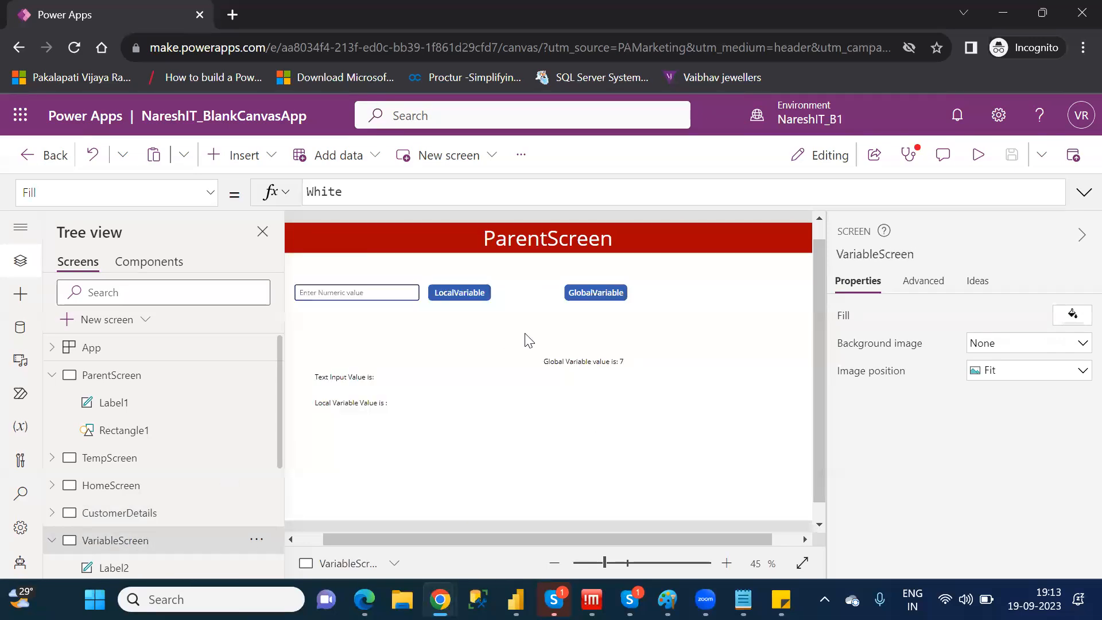
{"action": "left_click", "coordinate": [591, 291]}
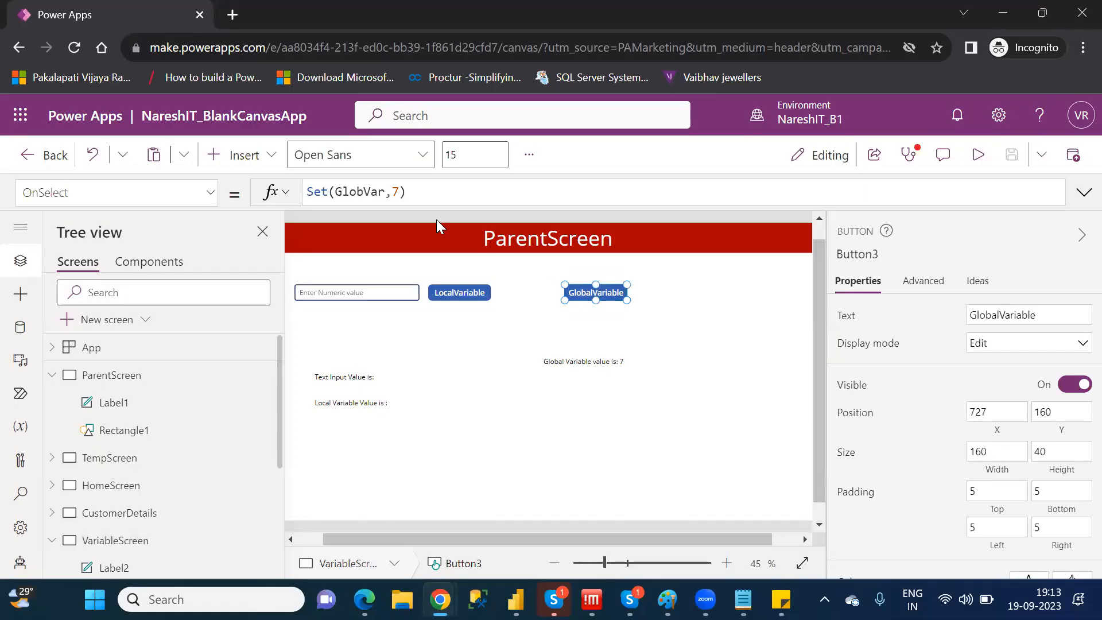
{"action": "left_click", "coordinate": [403, 191]}
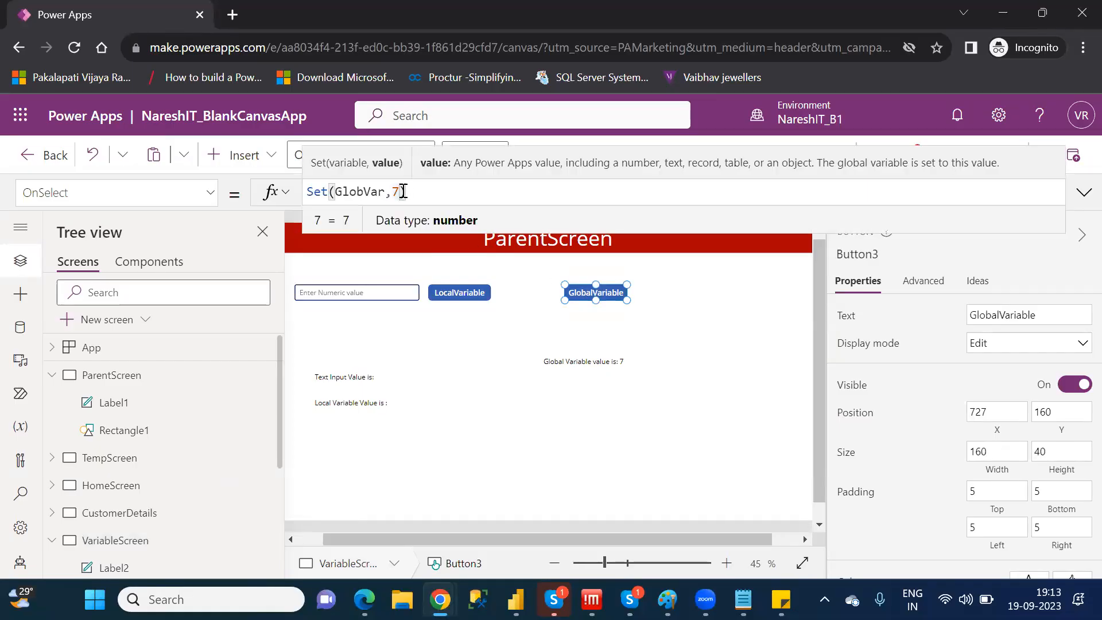
{"action": "key", "text": "BackSpace"}
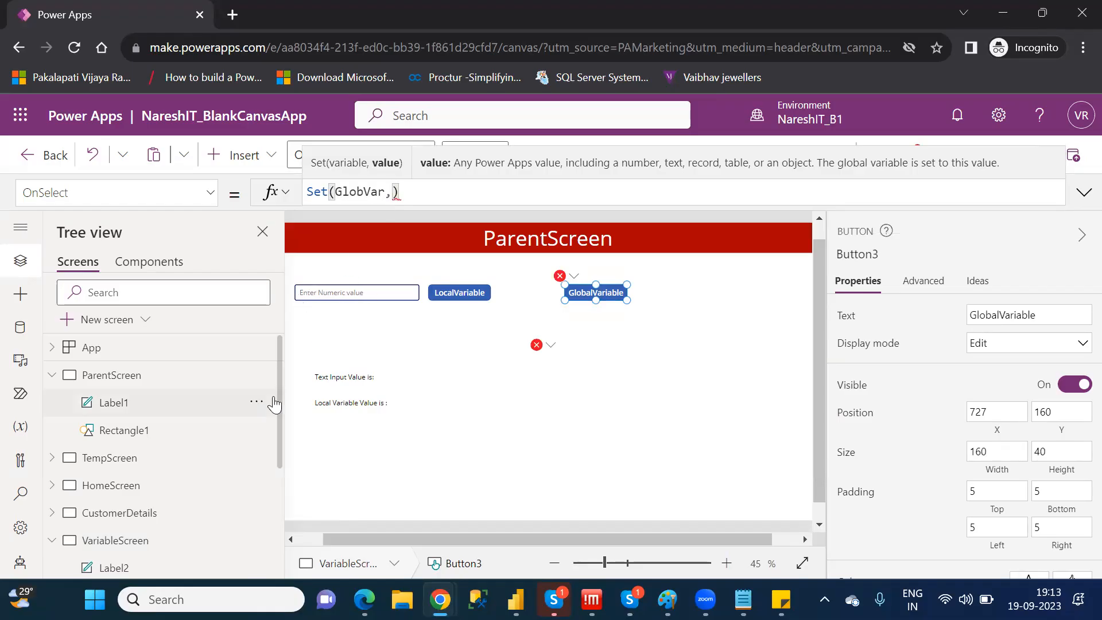
{"action": "left_click_drag", "start_coordinate": [280, 442], "coordinate": [289, 535]}
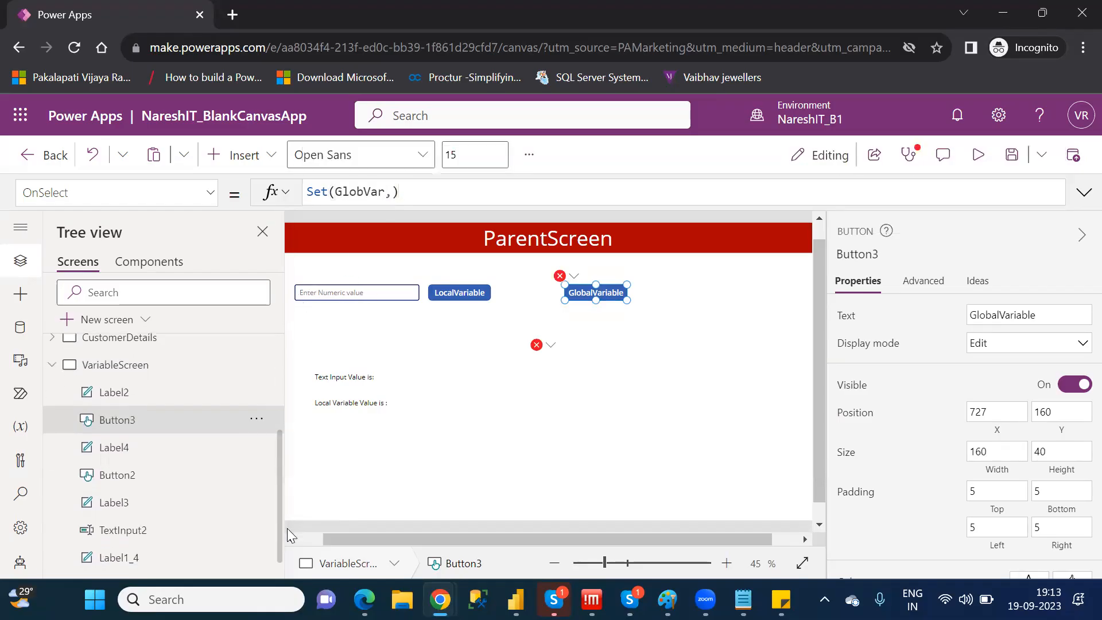
{"action": "left_click", "coordinate": [393, 192]}
{"action": "type", "text": "Text"}
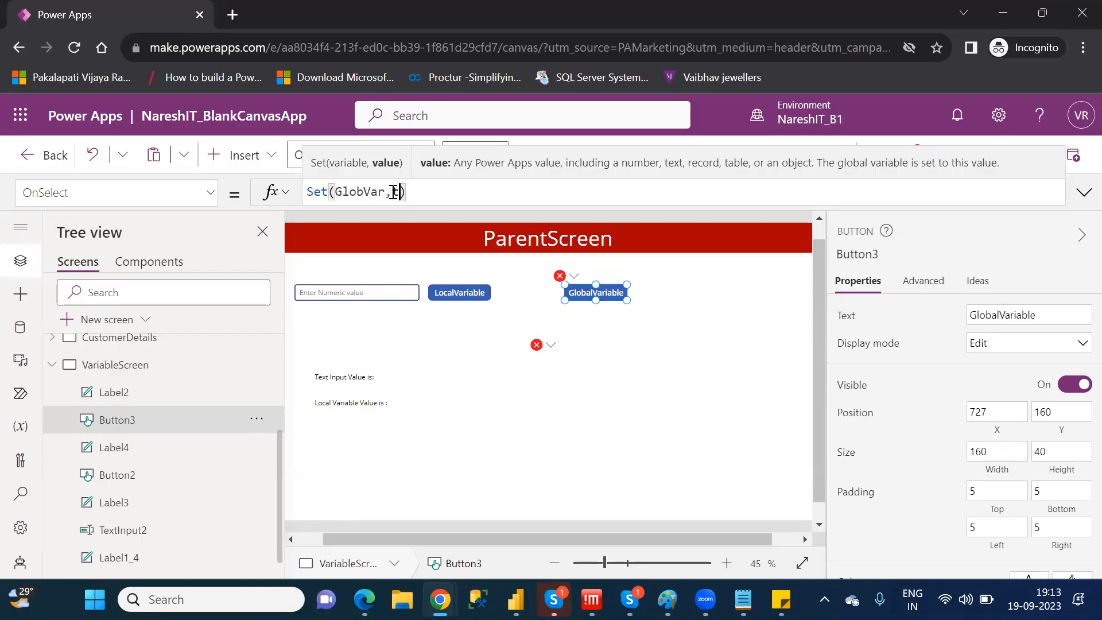
{"action": "type", "text": "inp"}
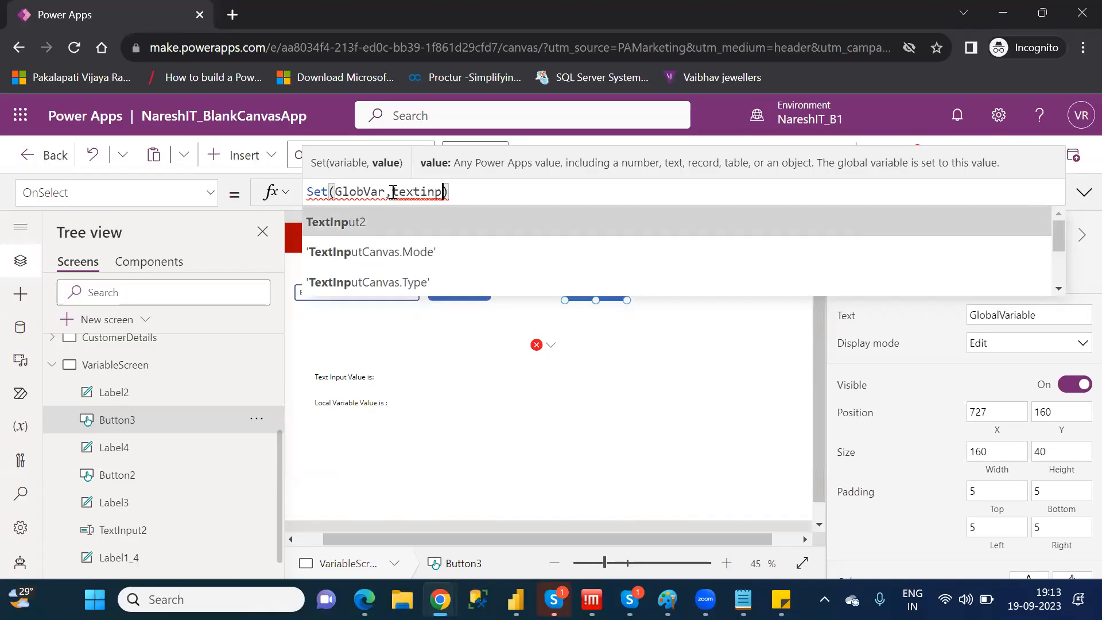
{"action": "key", "text": "Tab"}
{"action": "type", "text": "."}
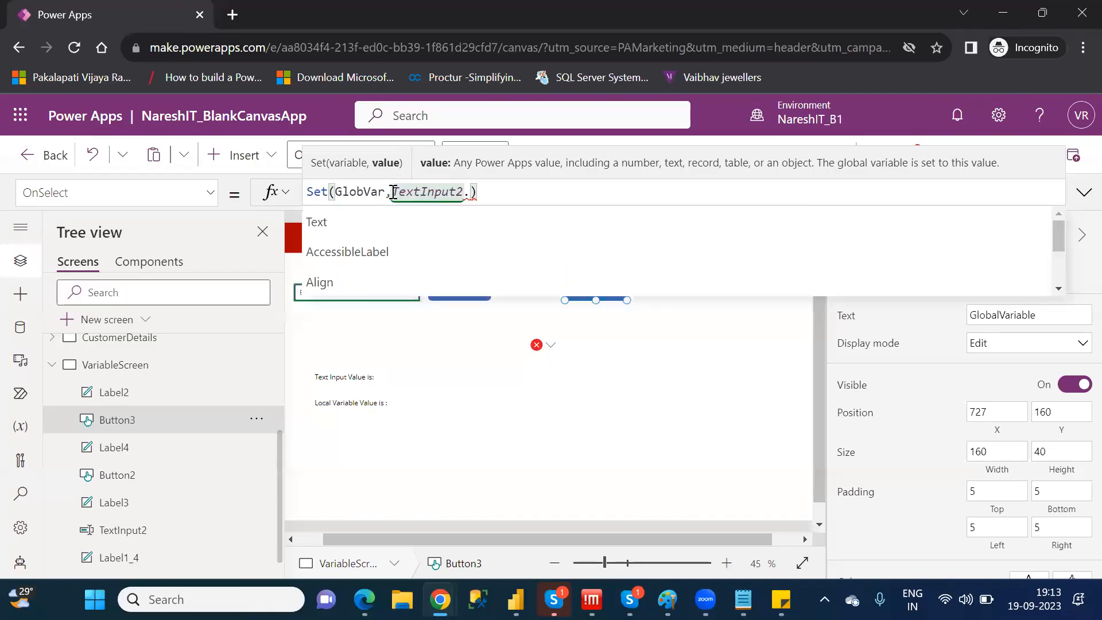
{"action": "key", "text": "Tab"}
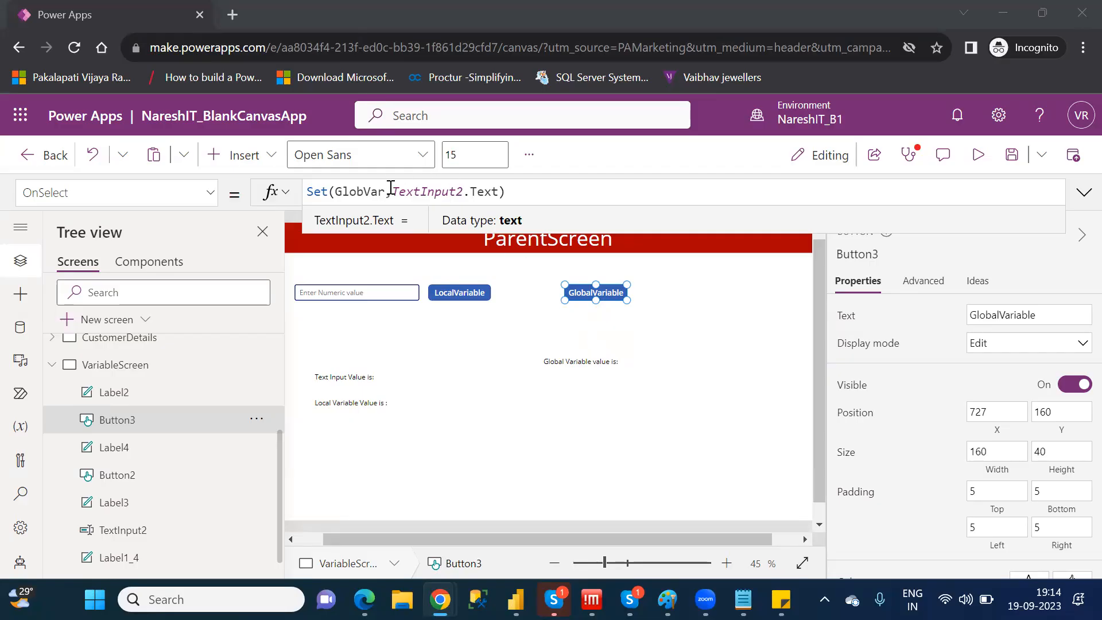
Examine the TextInput2.Text argument in the GlobalVariable button's formula and the text input control it refers to
{"action": "left_click_drag", "start_coordinate": [392, 191], "coordinate": [499, 193]}
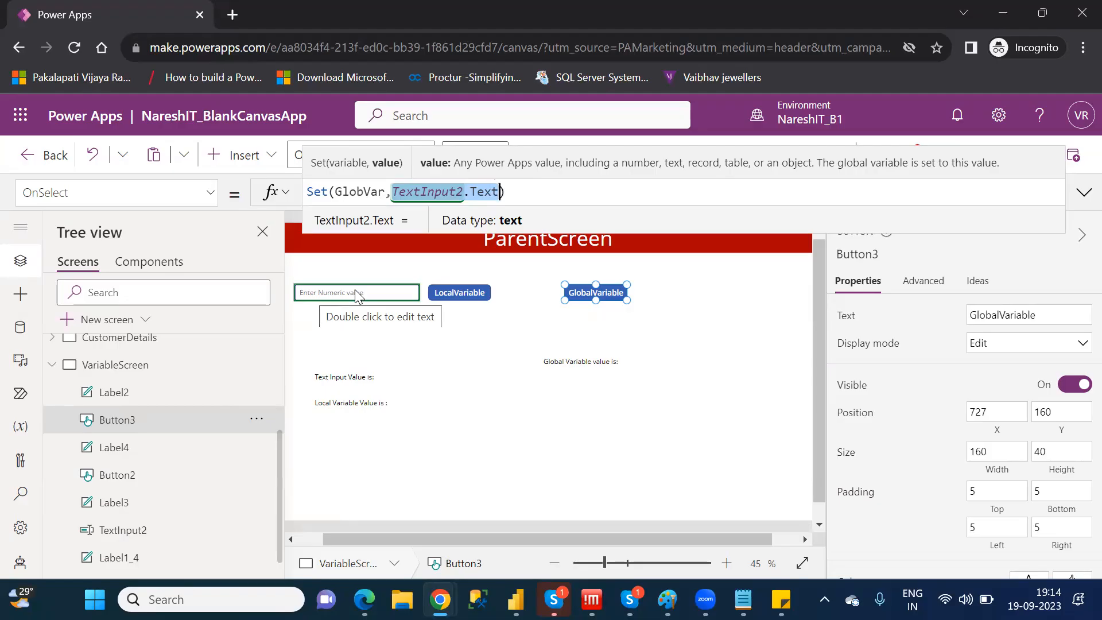
{"action": "left_click", "coordinate": [128, 541]}
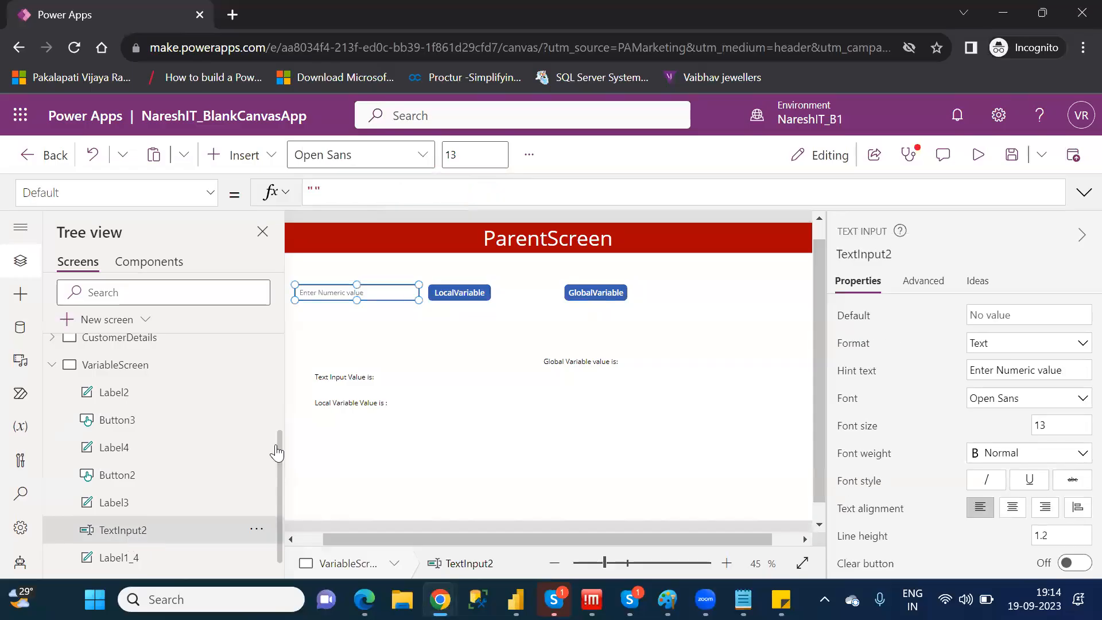
{"action": "left_click", "coordinate": [593, 304]}
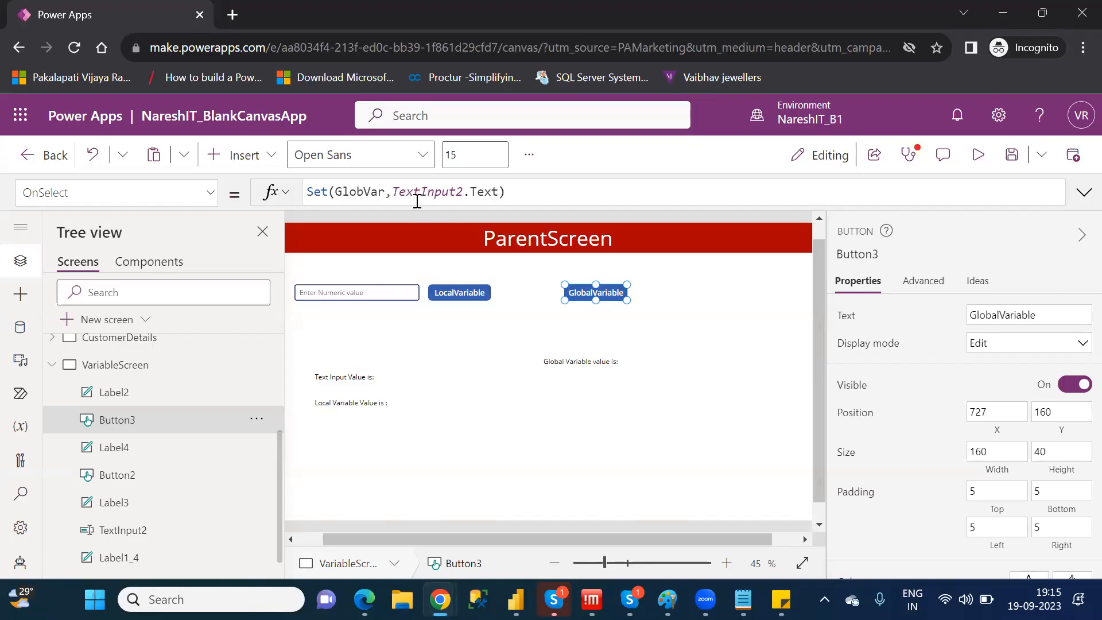
{"action": "left_click", "coordinate": [370, 293]}
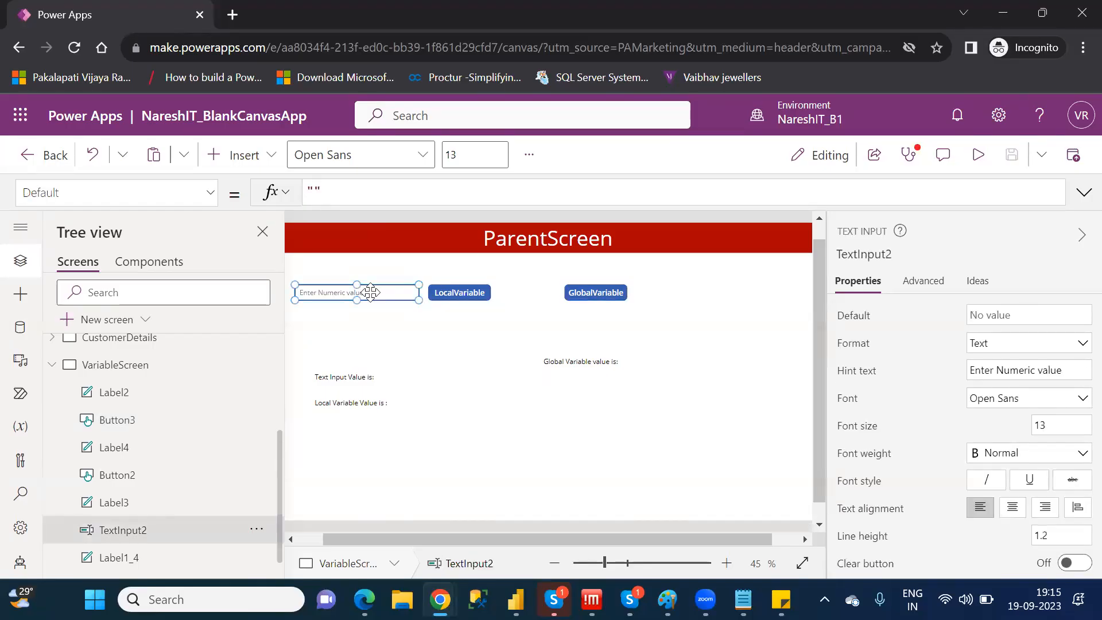
Preview the app, enter 345 in the numeric value input and run the GlobalVariable button
{"action": "left_click", "coordinate": [981, 160]}
{"action": "left_click", "coordinate": [292, 241]}
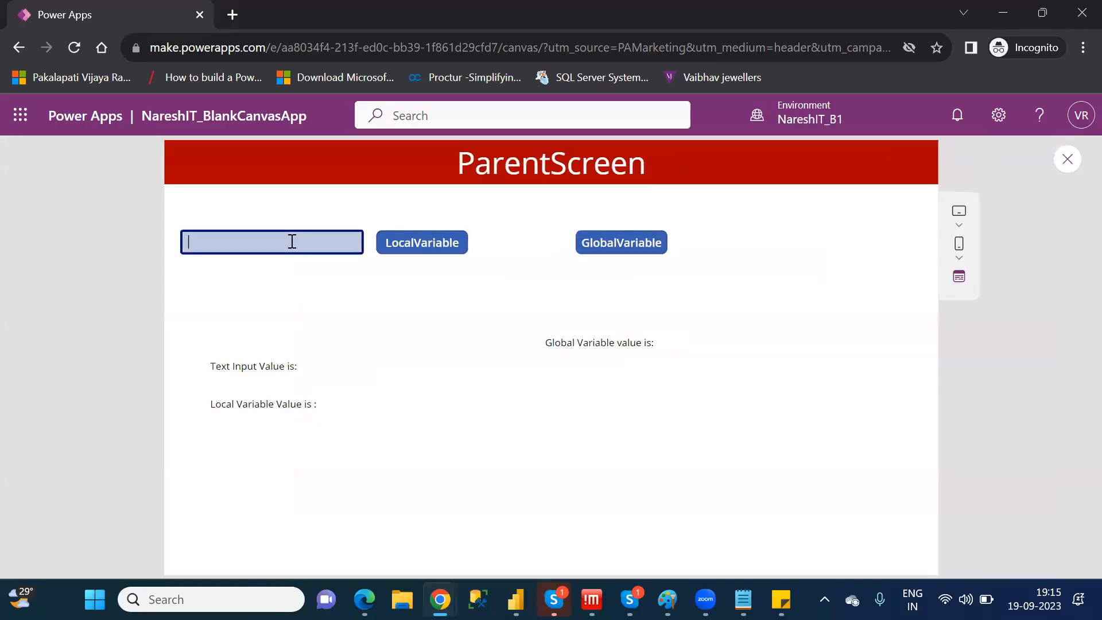
{"action": "type", "text": "345"}
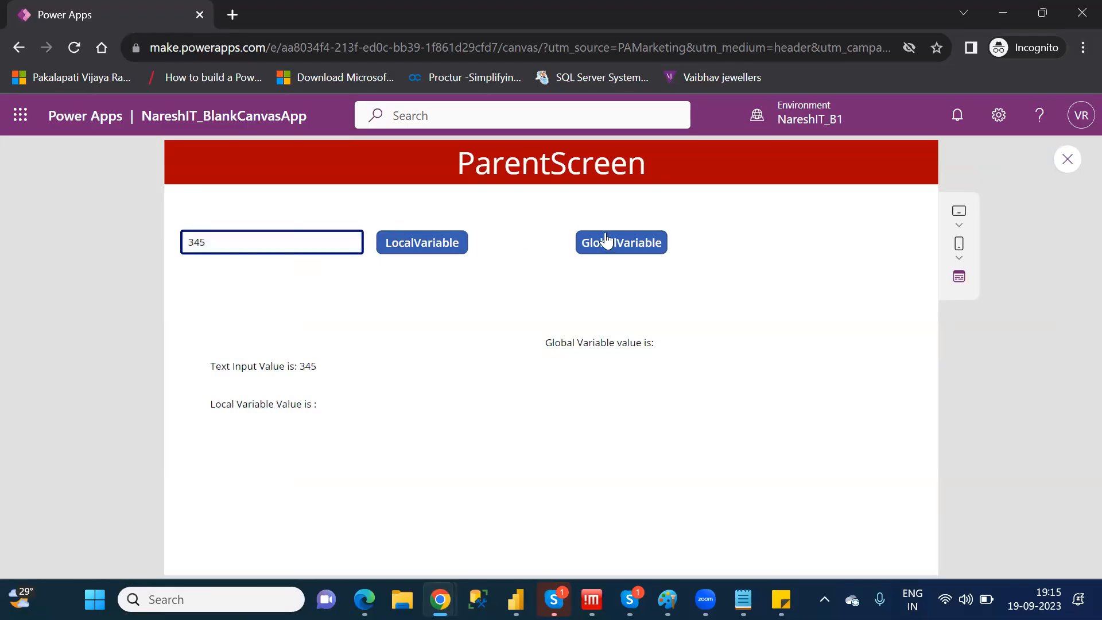
{"action": "left_click", "coordinate": [619, 246]}
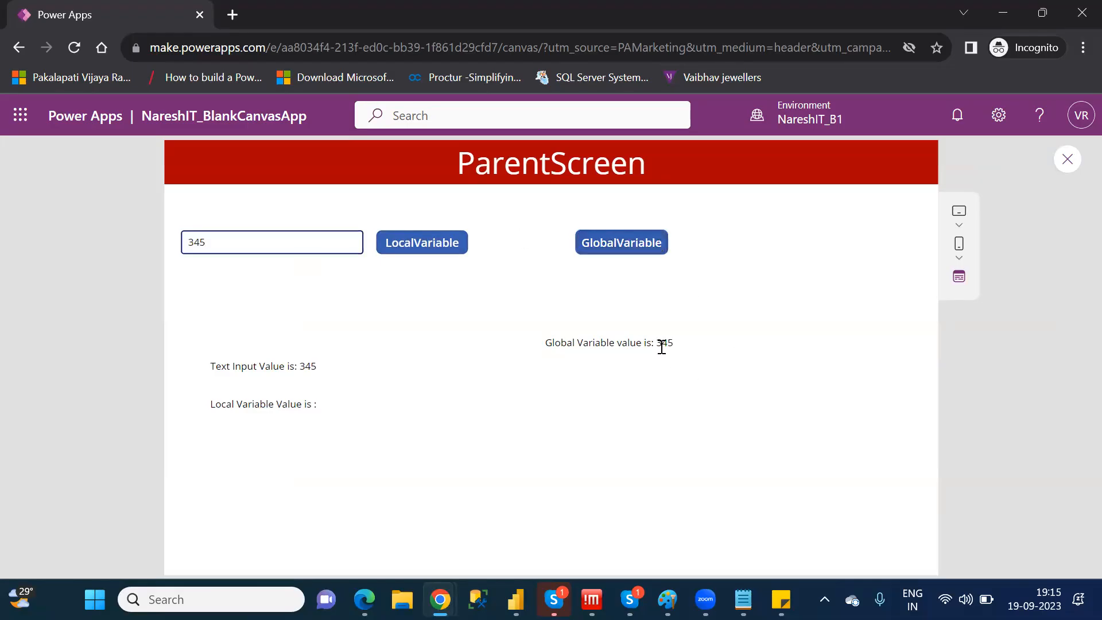
Replace the numeric input's value with 545, run the GlobalVariable button again and close the preview
{"action": "left_click", "coordinate": [197, 241]}
{"action": "double_click", "coordinate": [195, 241]}
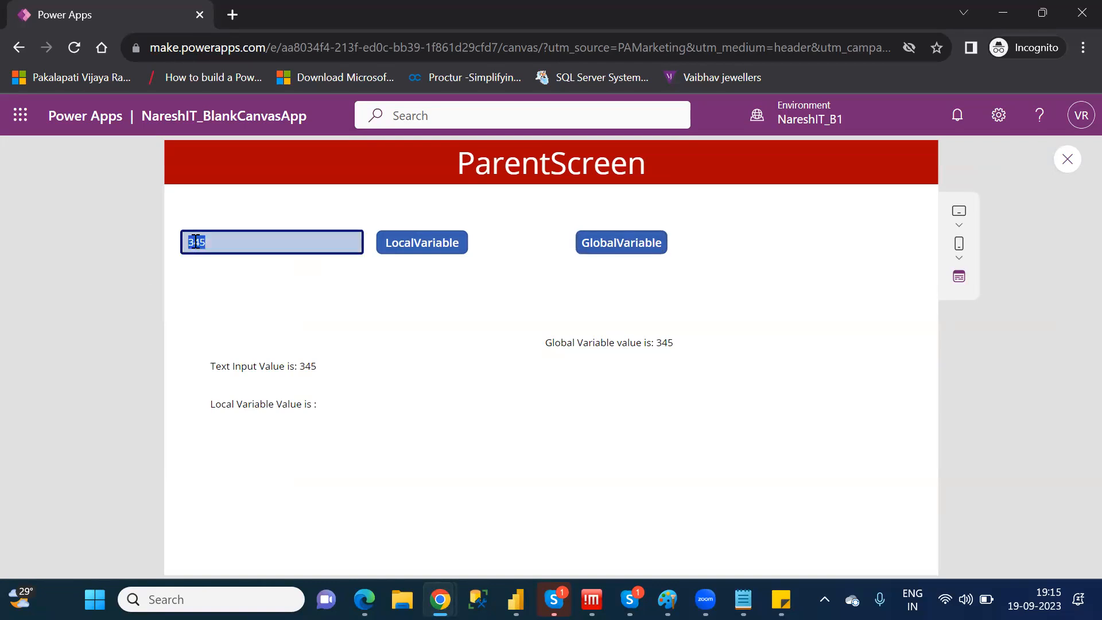
{"action": "type", "text": "545"}
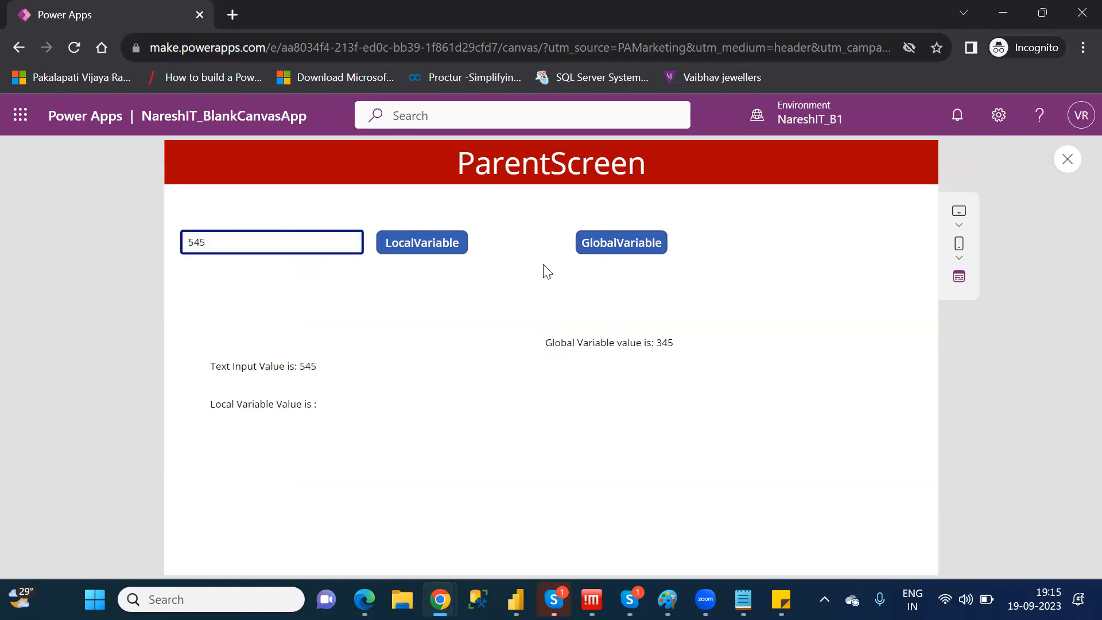
{"action": "left_click", "coordinate": [606, 253]}
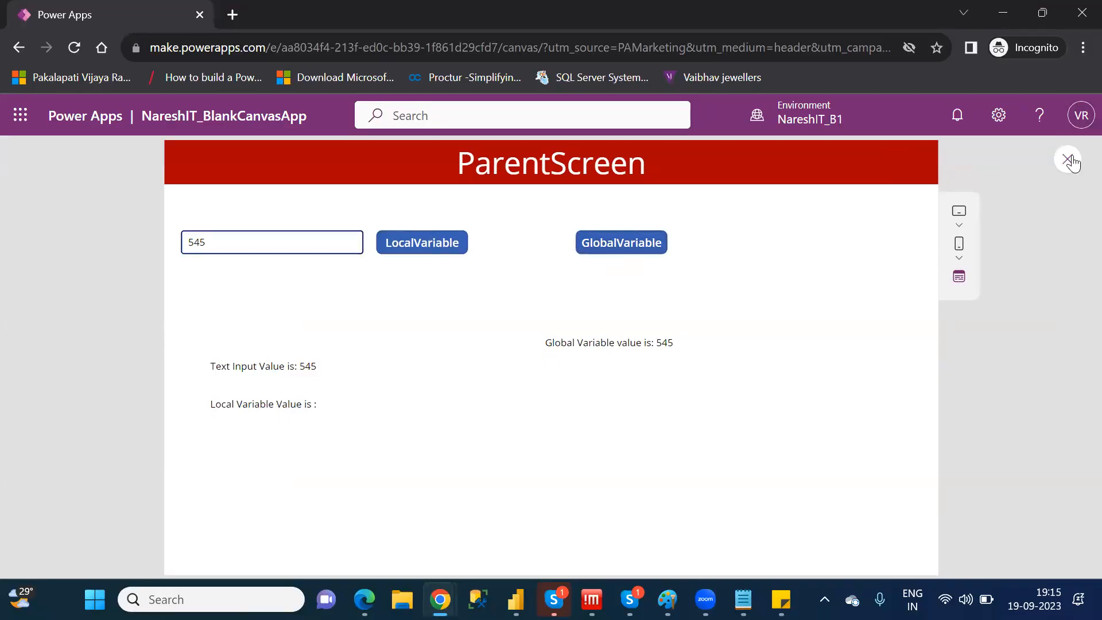
{"action": "left_click", "coordinate": [1069, 159]}
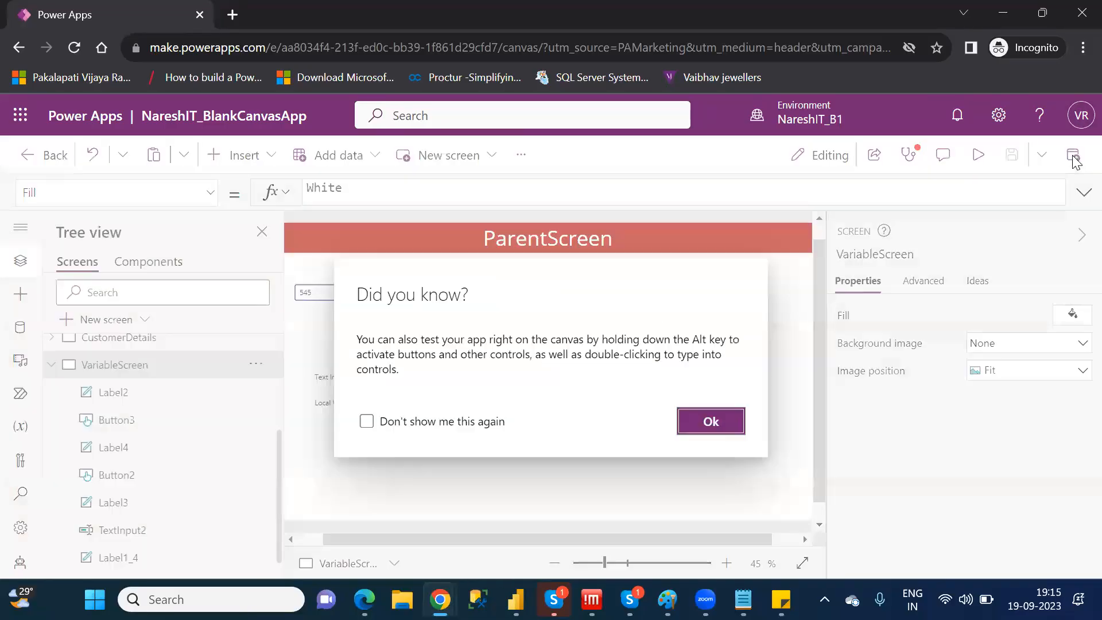
{"action": "left_click", "coordinate": [708, 422]}
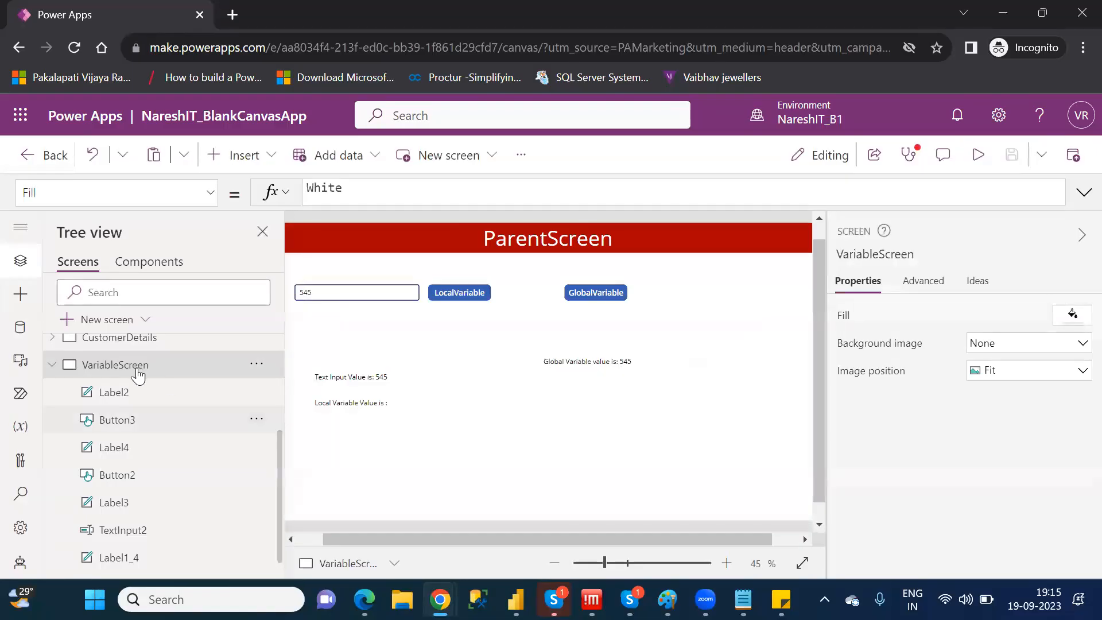
Check the global variable label on the CustomerDetails screen and return to VariableScreen
{"action": "left_click", "coordinate": [52, 365]}
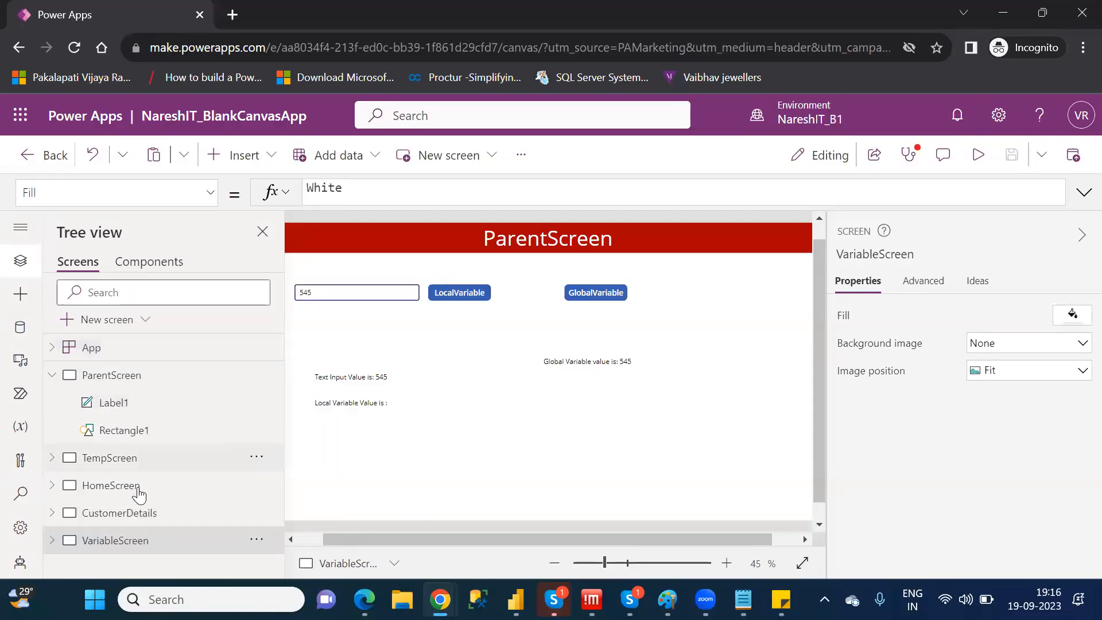
{"action": "left_click", "coordinate": [134, 514]}
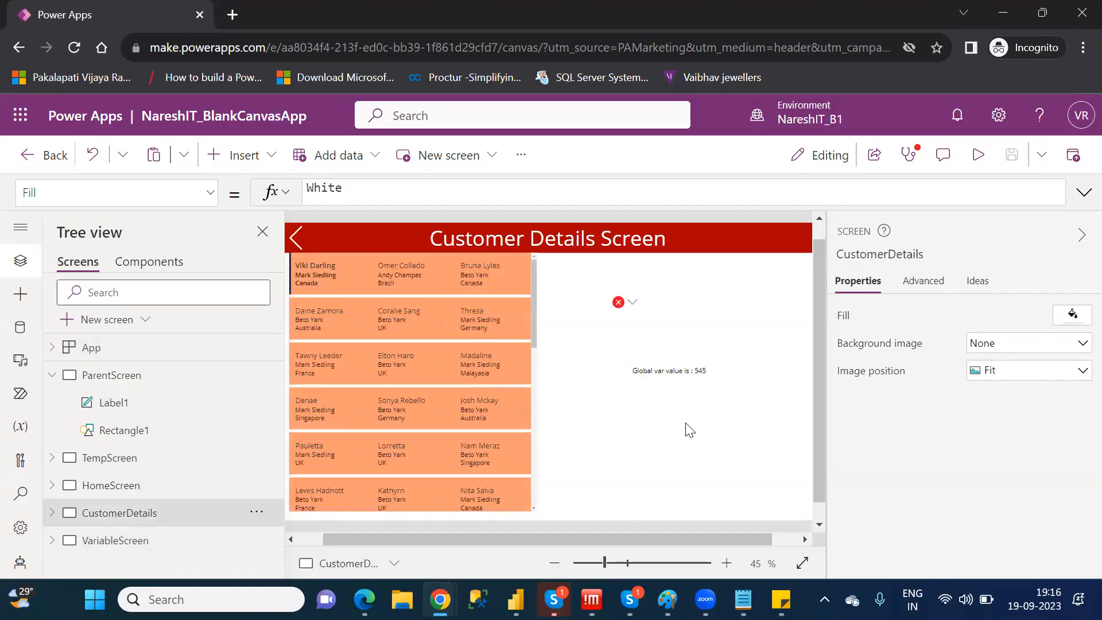
{"action": "left_click", "coordinate": [103, 542]}
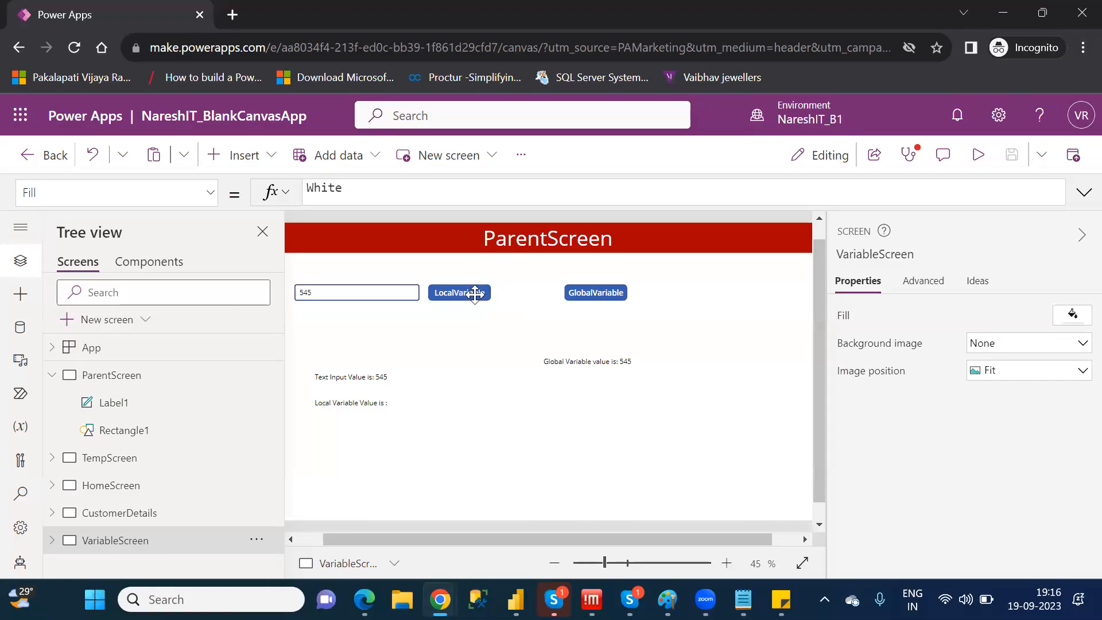
Examine the Set function and its GlobVar argument in the GlobalVariable button's OnSelect formula
{"action": "left_click", "coordinate": [474, 294]}
{"action": "left_click", "coordinate": [604, 291]}
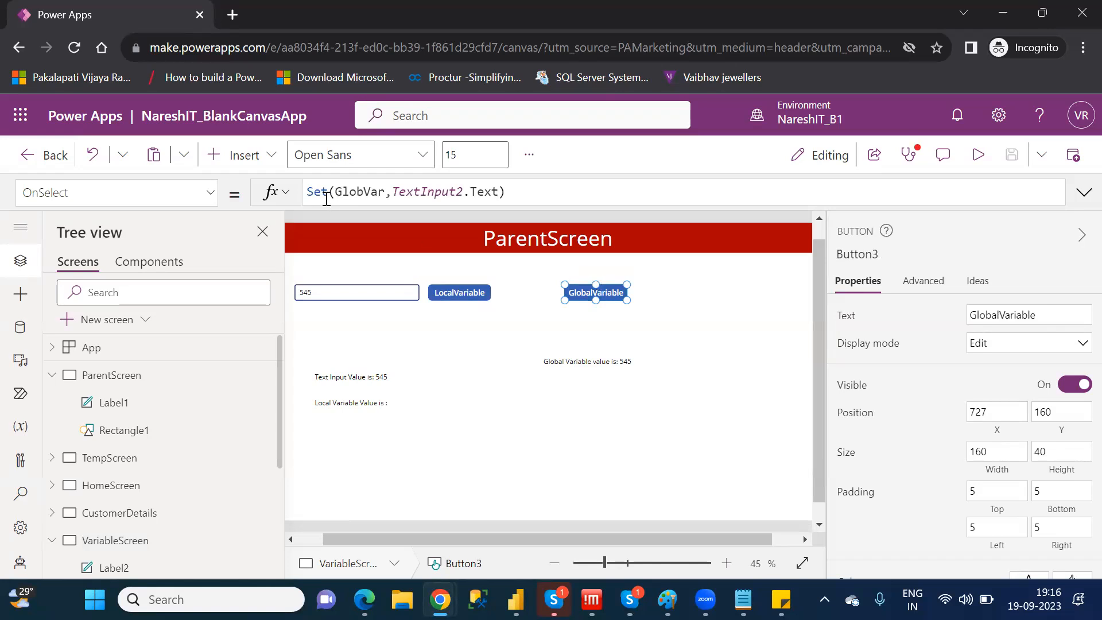
{"action": "double_click", "coordinate": [318, 189]}
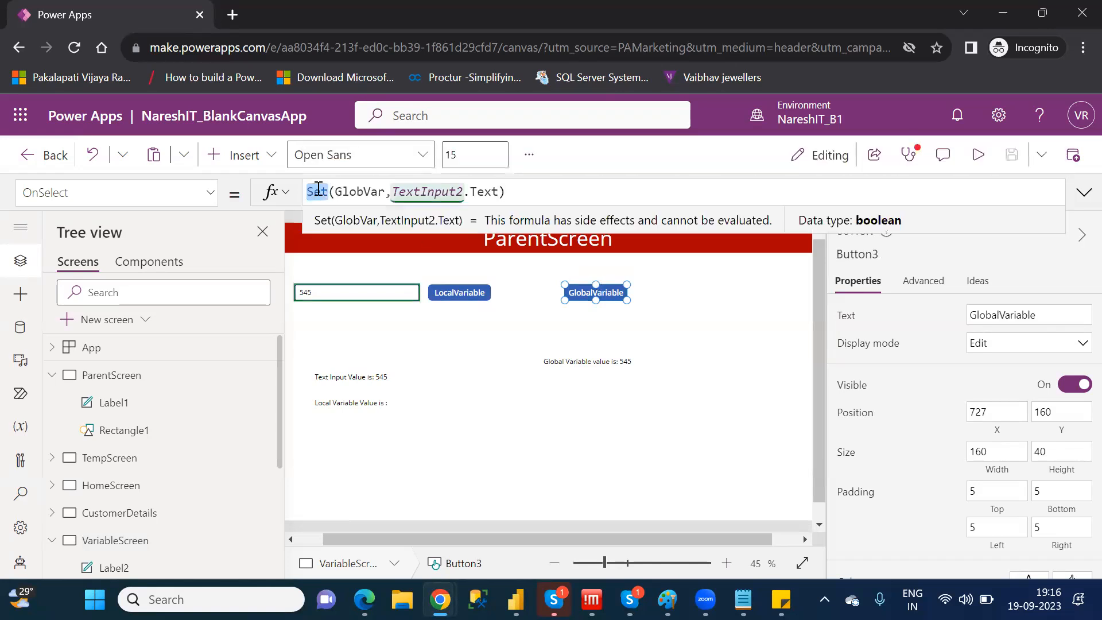
{"action": "left_click", "coordinate": [362, 188]}
{"action": "double_click", "coordinate": [363, 189]}
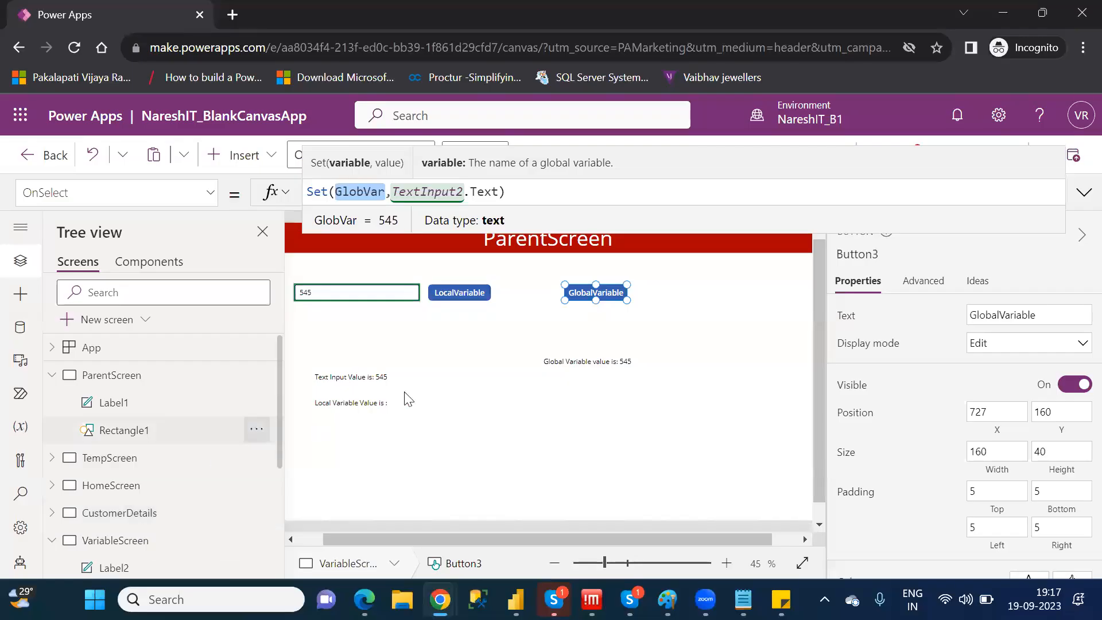
Examine the UpdateContext function and its LocalVar variable in the LocalVariable button's OnSelect formula
{"action": "left_click", "coordinate": [454, 291]}
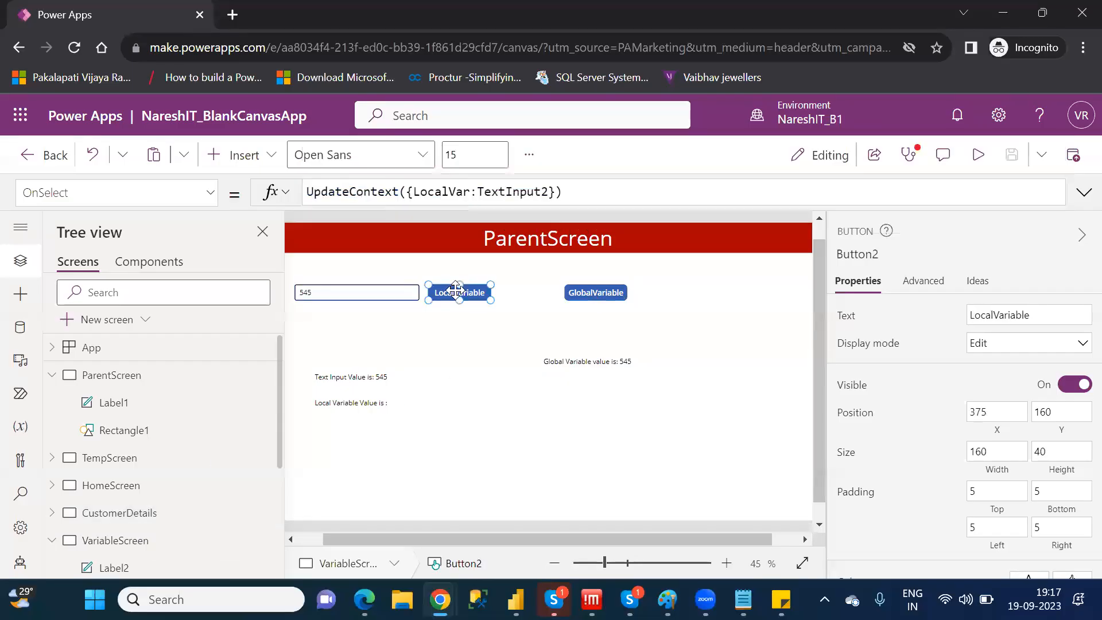
{"action": "double_click", "coordinate": [351, 193]}
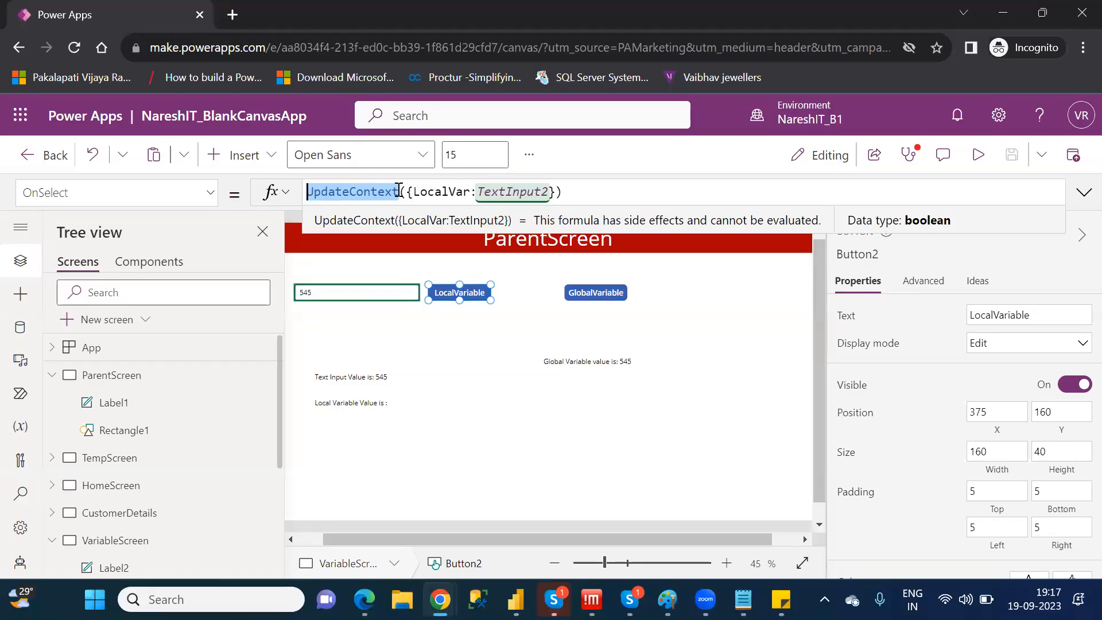
{"action": "key", "text": "End"}
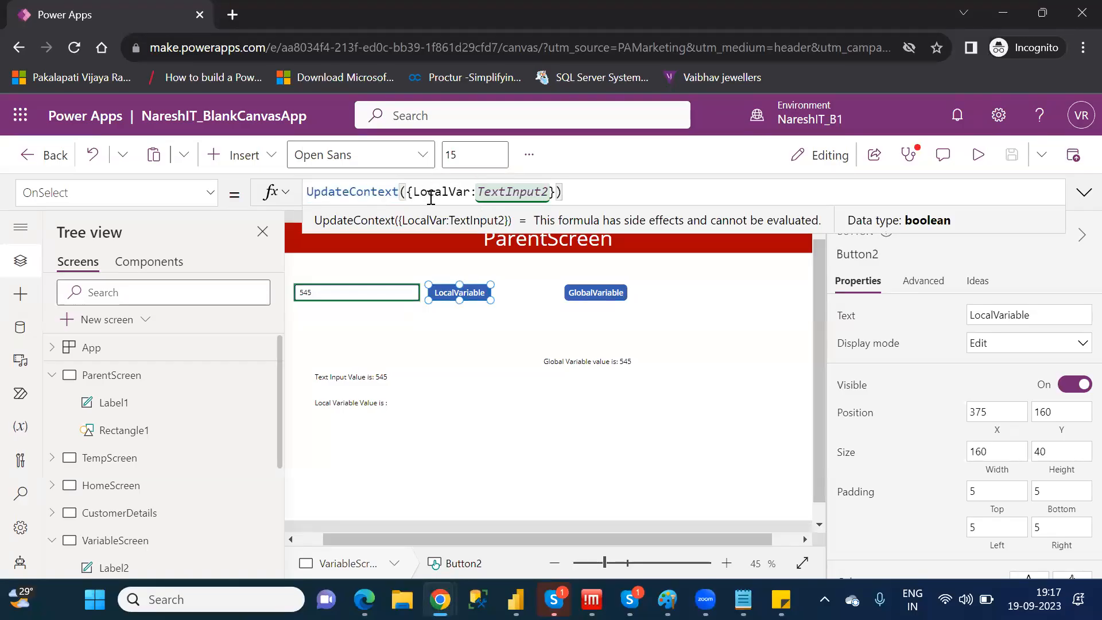
{"action": "double_click", "coordinate": [431, 195]}
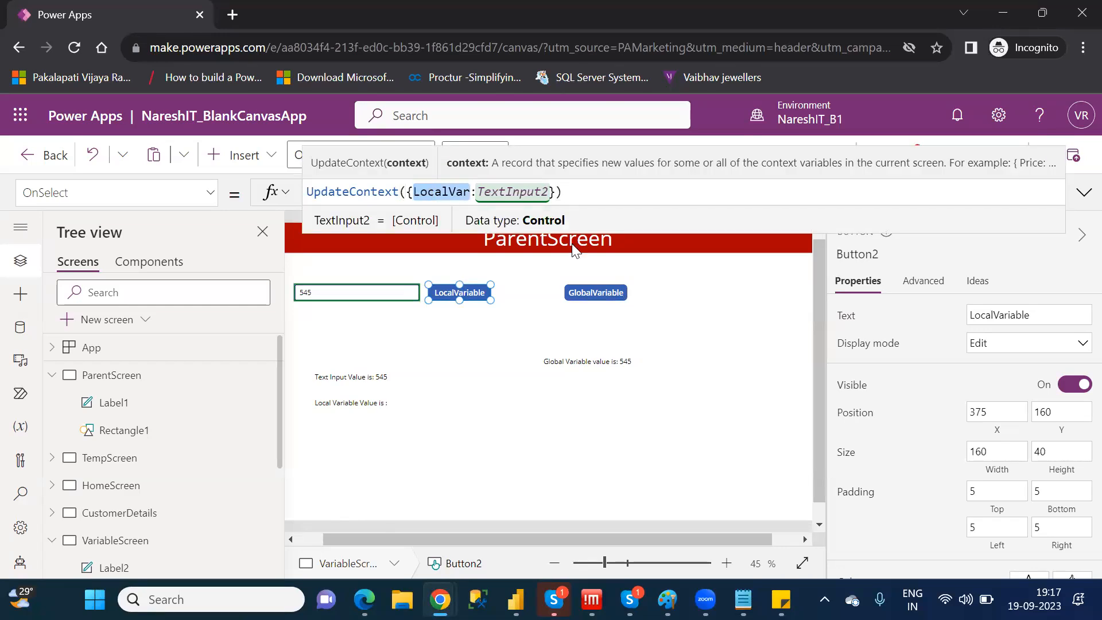
{"action": "left_click", "coordinate": [658, 324]}
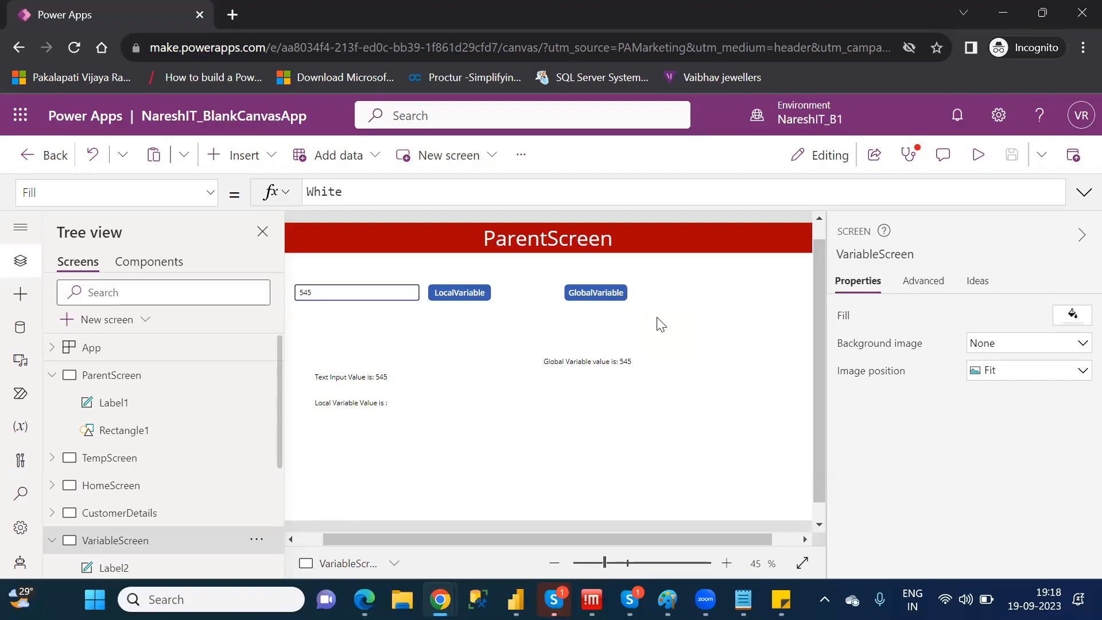
Insert a new button on VariableScreen
{"action": "left_click", "coordinate": [241, 170]}
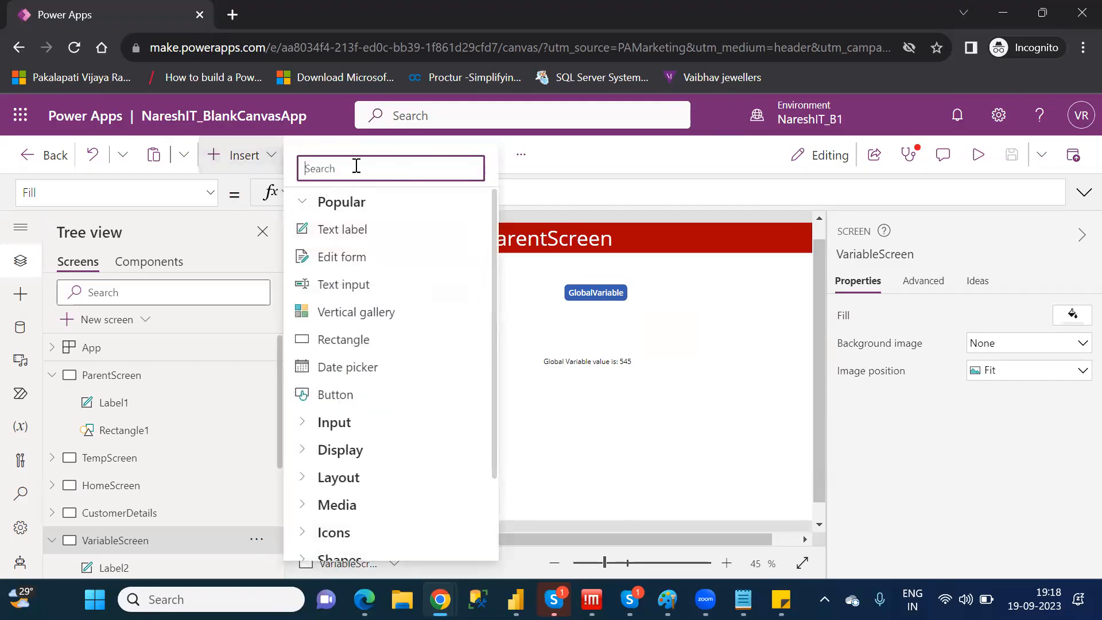
{"action": "type", "text": "but"}
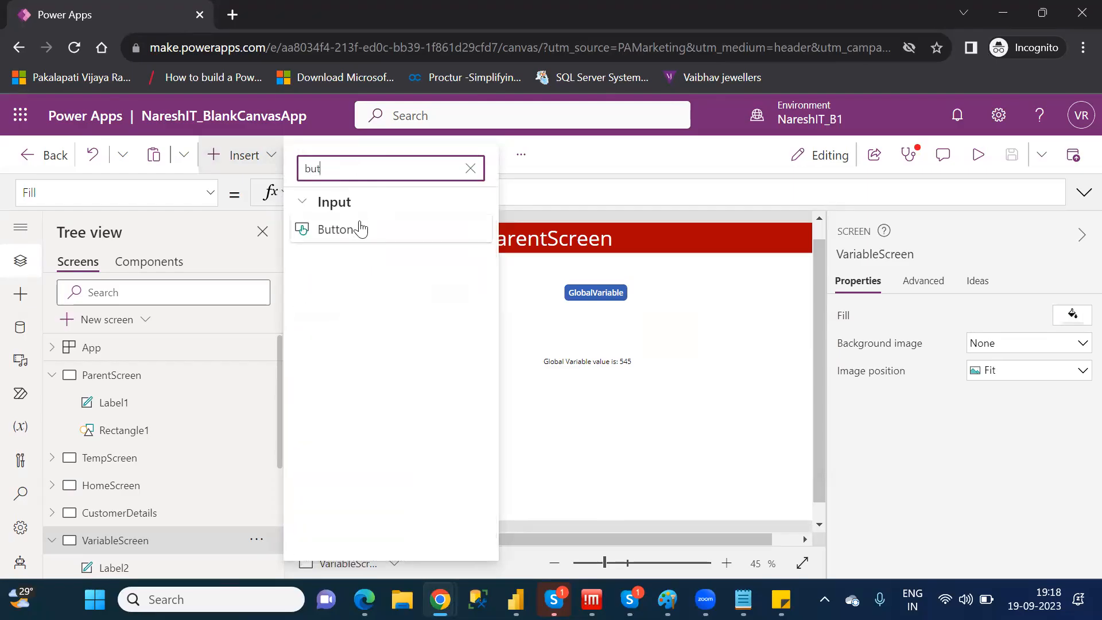
{"action": "left_click", "coordinate": [361, 229]}
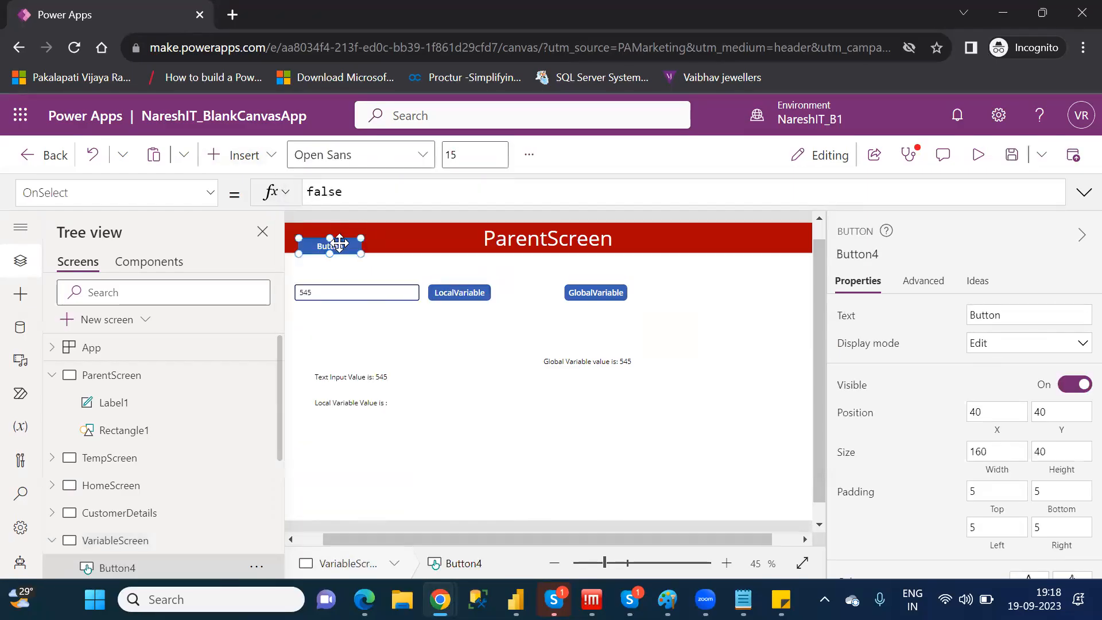
Place the new button beside the GlobalVariable button and start its OnSelect formula with Collect(CollectVar,
{"action": "left_click_drag", "start_coordinate": [339, 243], "coordinate": [729, 293]}
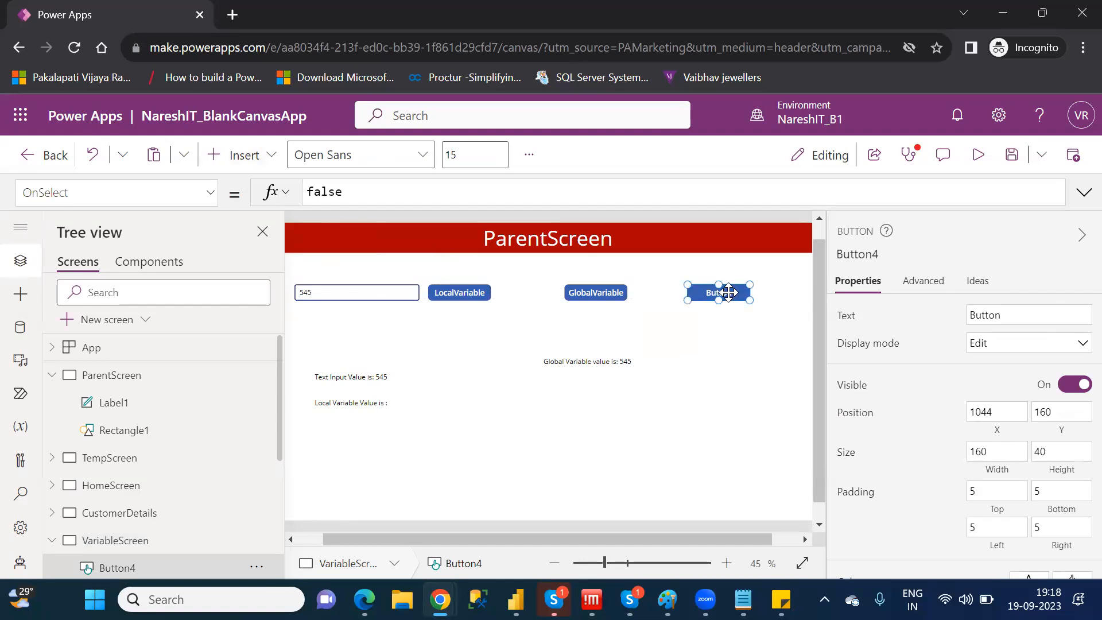
{"action": "double_click", "coordinate": [324, 193]}
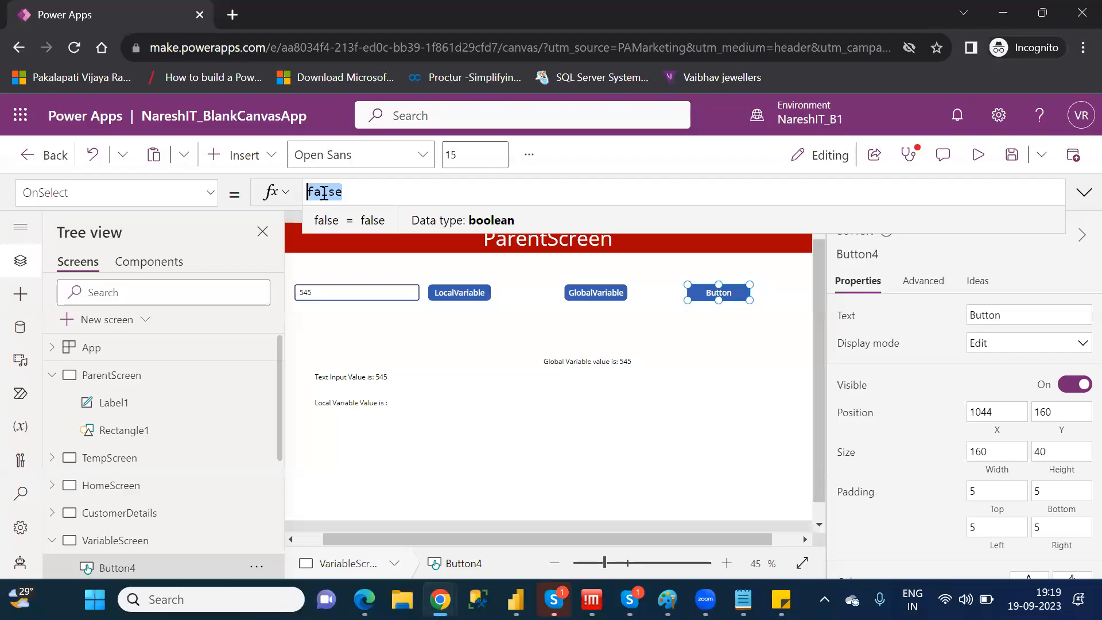
{"action": "key", "text": "BackSpace"}
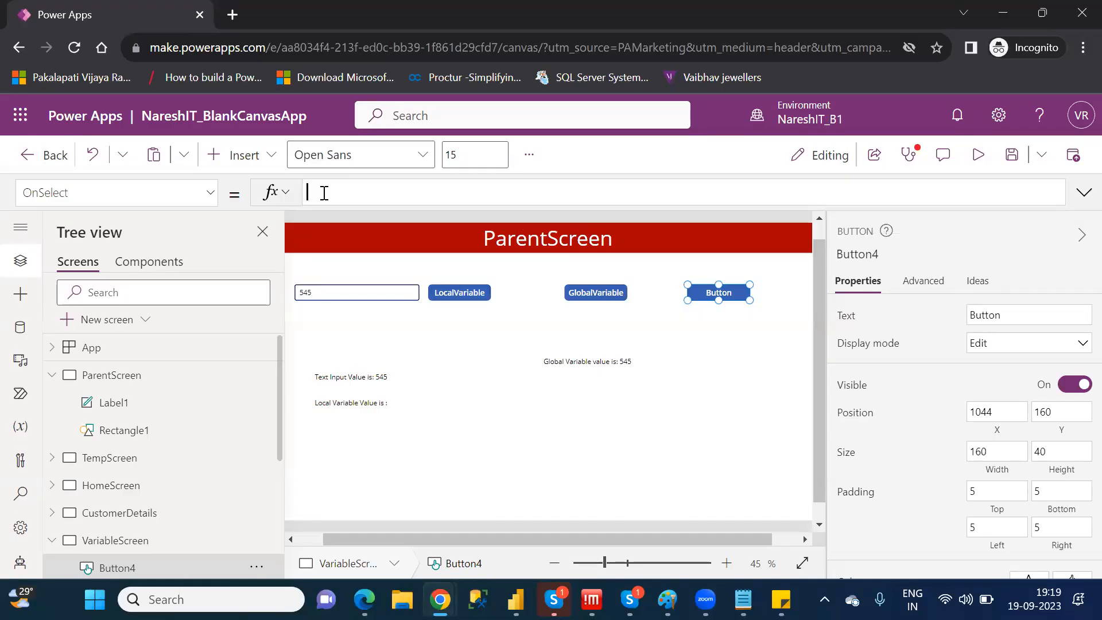
{"action": "type", "text": "Collect("}
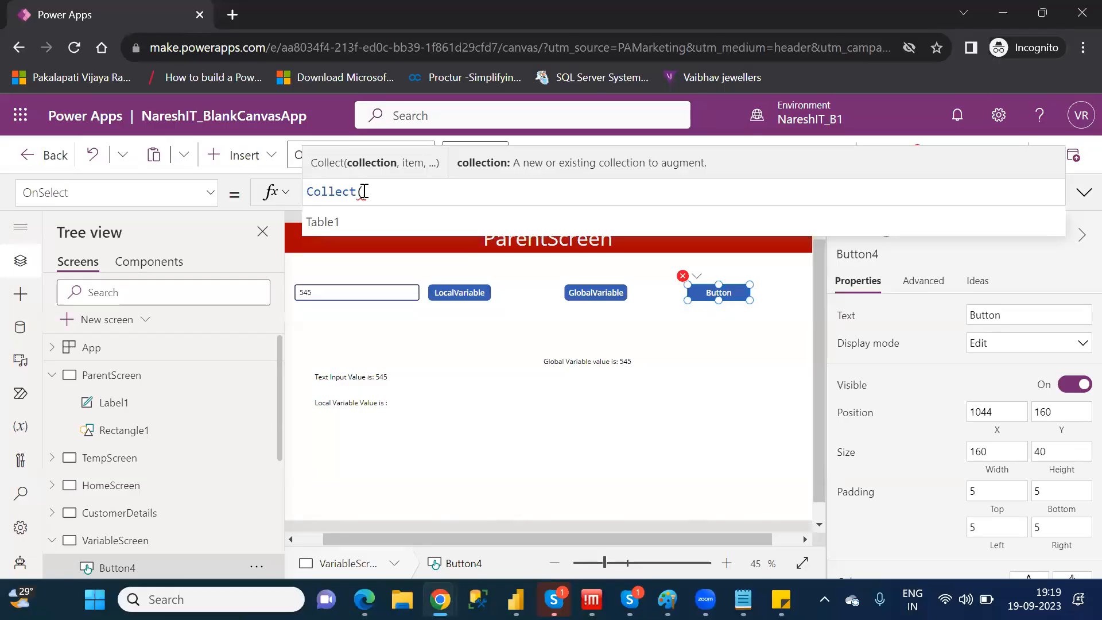
{"action": "type", "text": "Collec"}
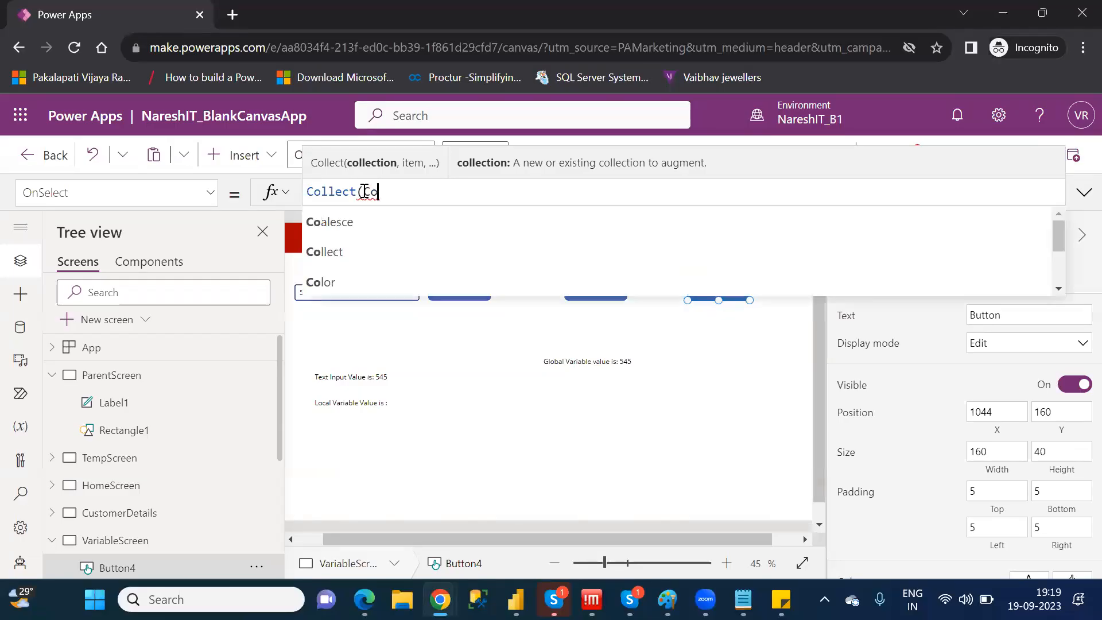
{"action": "type", "text": "tVar"}
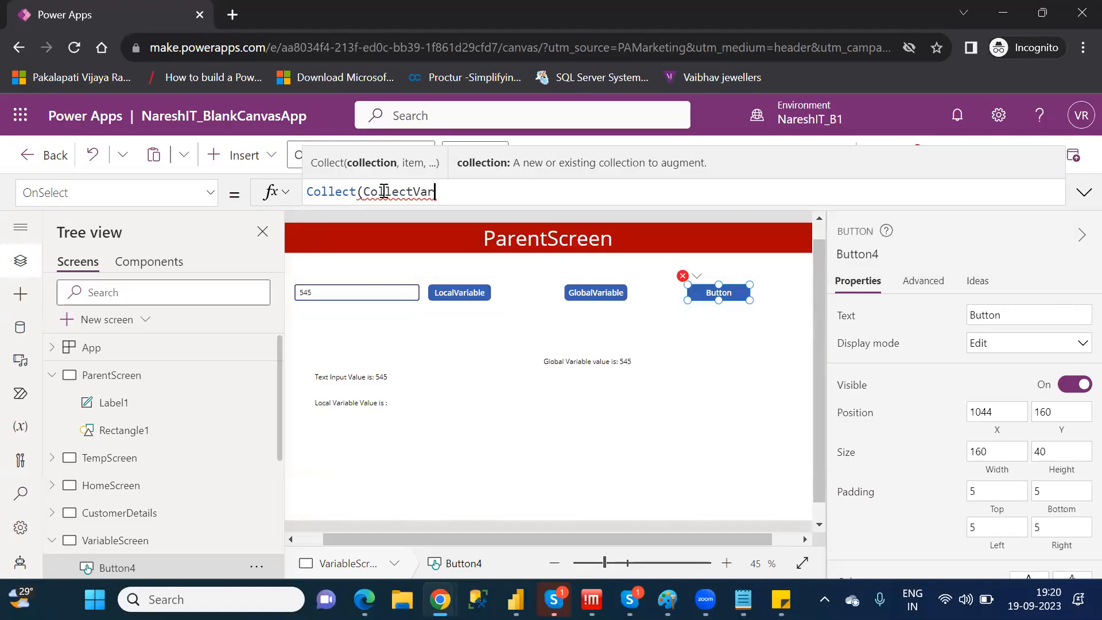
{"action": "double_click", "coordinate": [383, 192]}
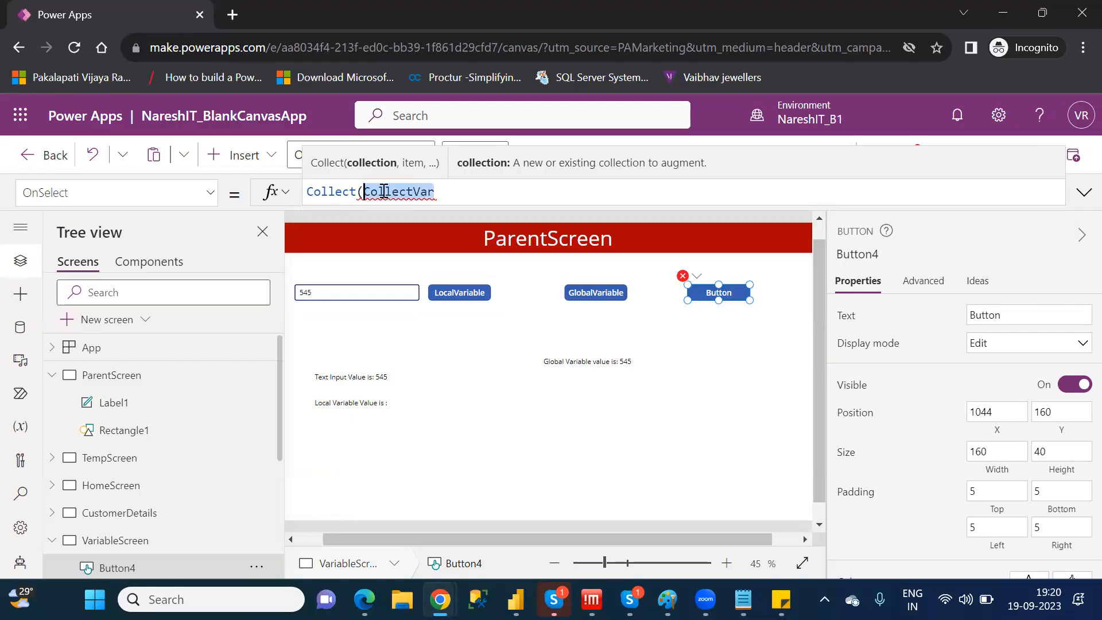
{"action": "key", "text": "Right"}
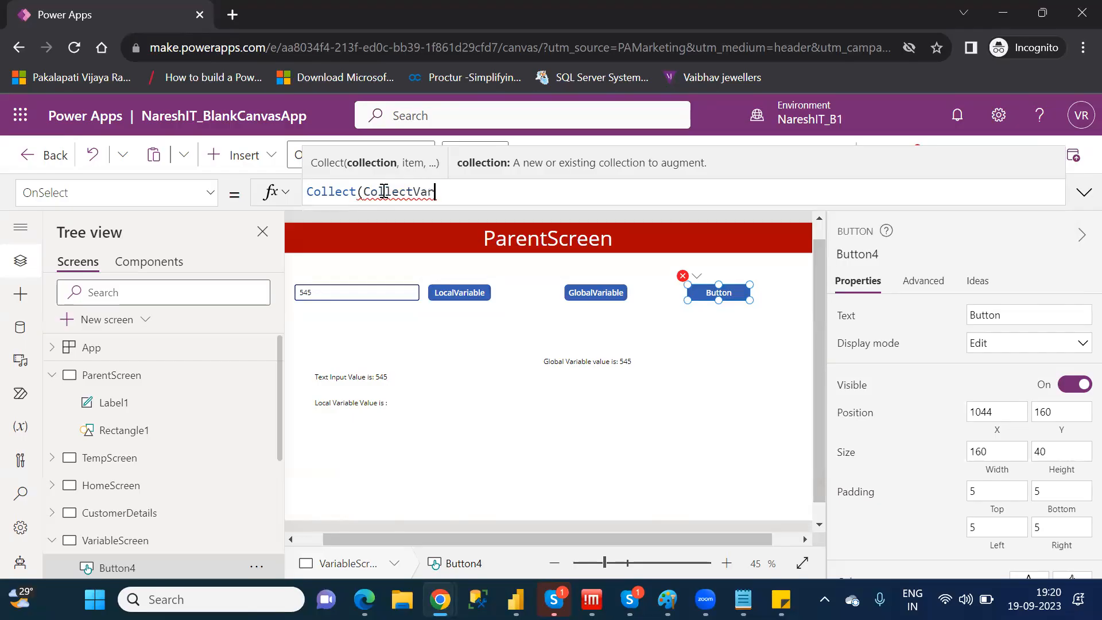
{"action": "type", "text": ","}
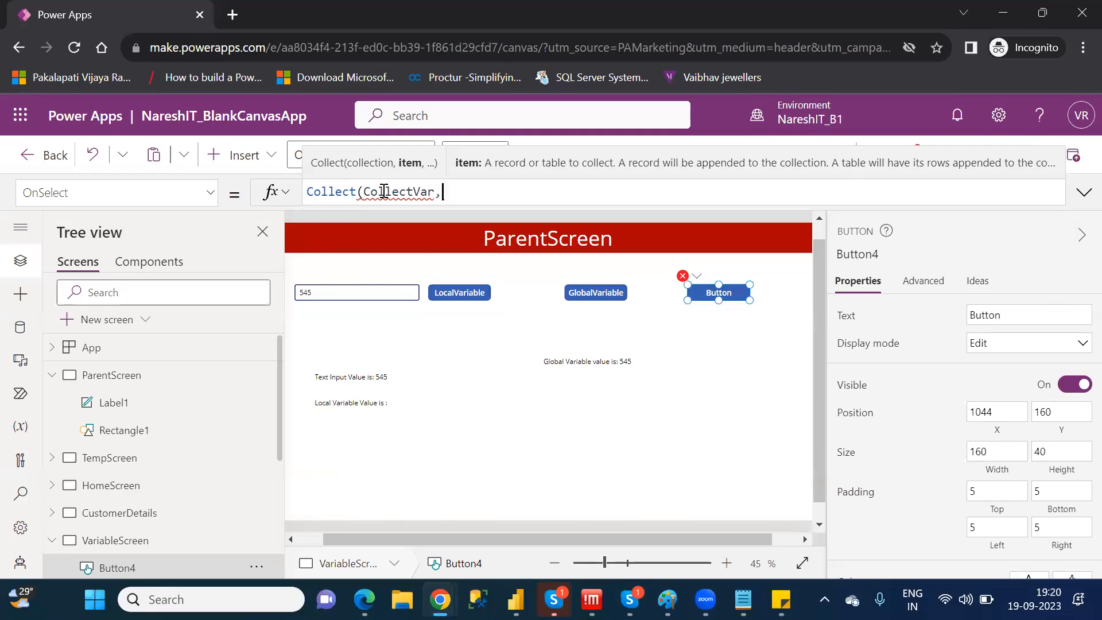
Begin the record argument of the Collect formula with an ID field set to 1
{"action": "type", "text": "{ID"}
{"action": "double_click", "coordinate": [455, 192]}
{"action": "key", "text": "Right"}
{"action": "type", "text": ":"}
{"action": "type", "text": "\"\""}
{"action": "key", "text": "BackSpace"}
{"action": "key", "text": "BackSpace"}
{"action": "type", "text": "1"}
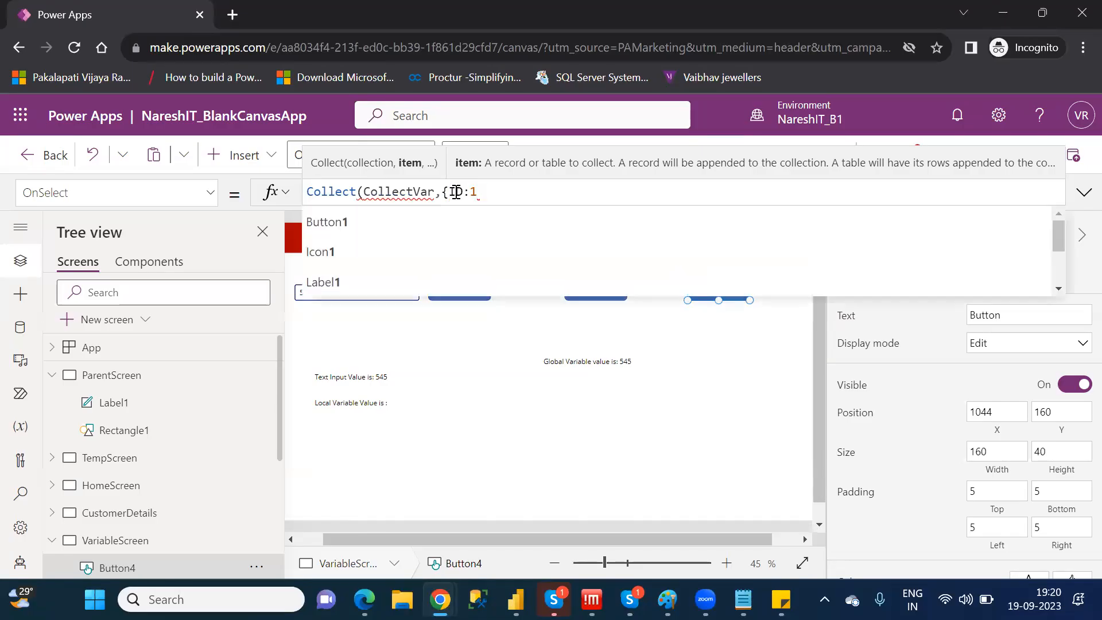
{"action": "type", "text": ","}
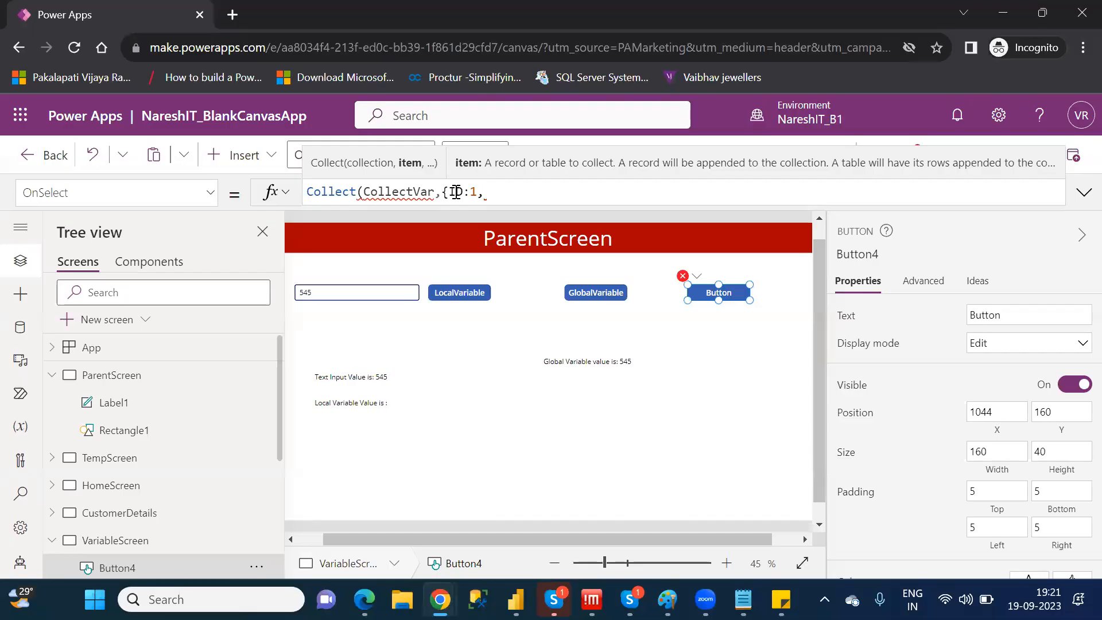
Add a Name field with the value "Power Apps" to the record and close the Collect formula
{"action": "type", "text": "Nsm"}
{"action": "key", "text": "BackSpace"}
{"action": "key", "text": "BackSpace"}
{"action": "type", "text": "ame:\"Power "}
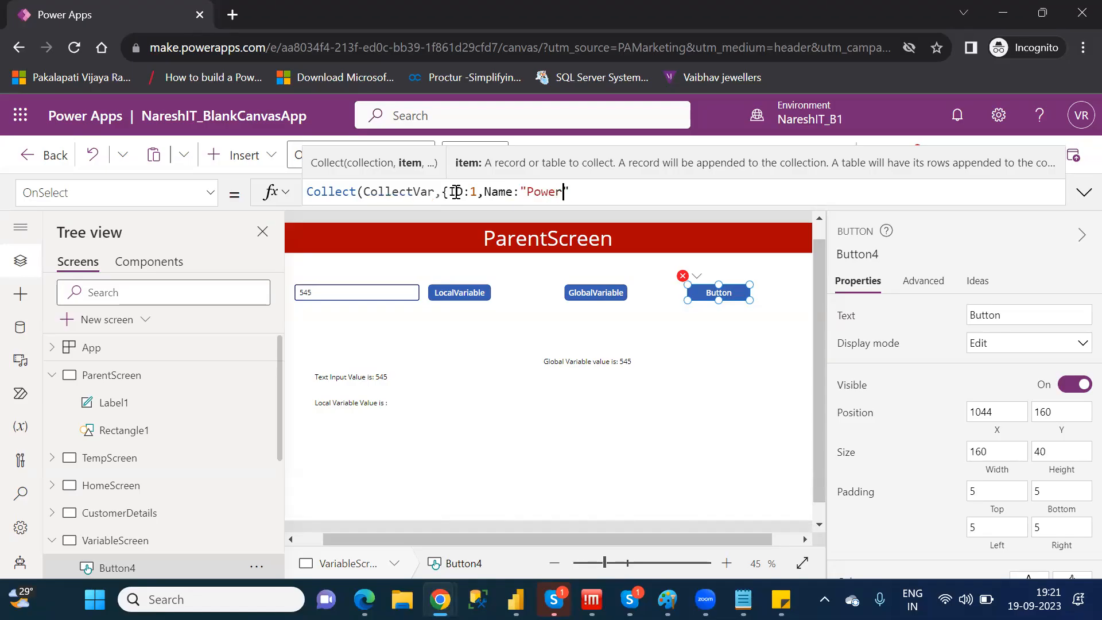
{"action": "type", "text": "Apps"}
{"action": "key", "text": "Right"}
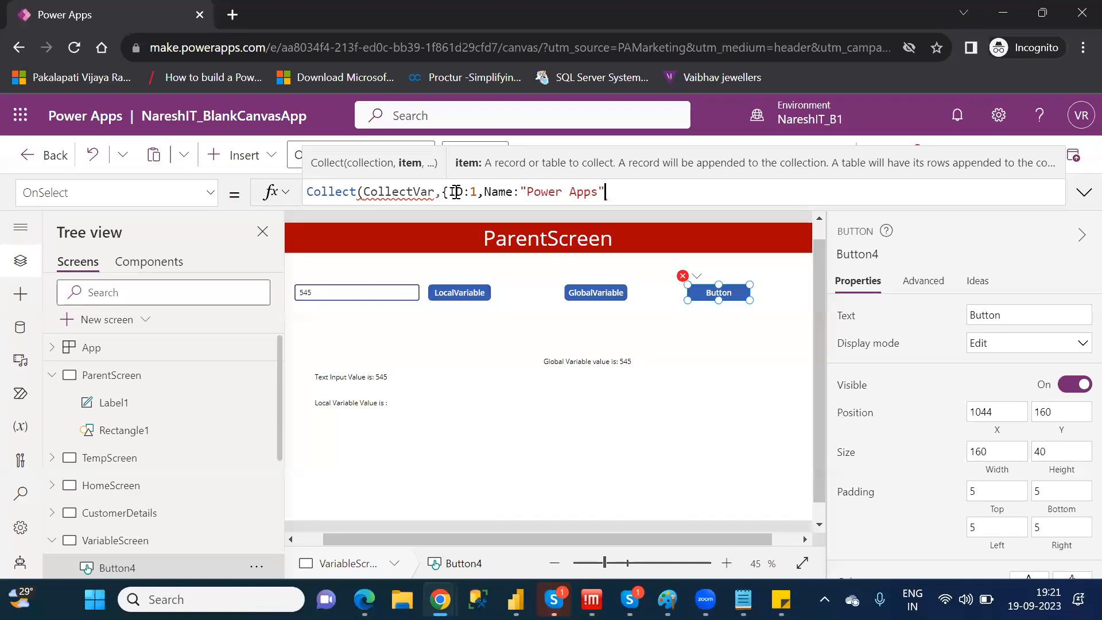
{"action": "type", "text": "}"}
{"action": "type", "text": ")"}
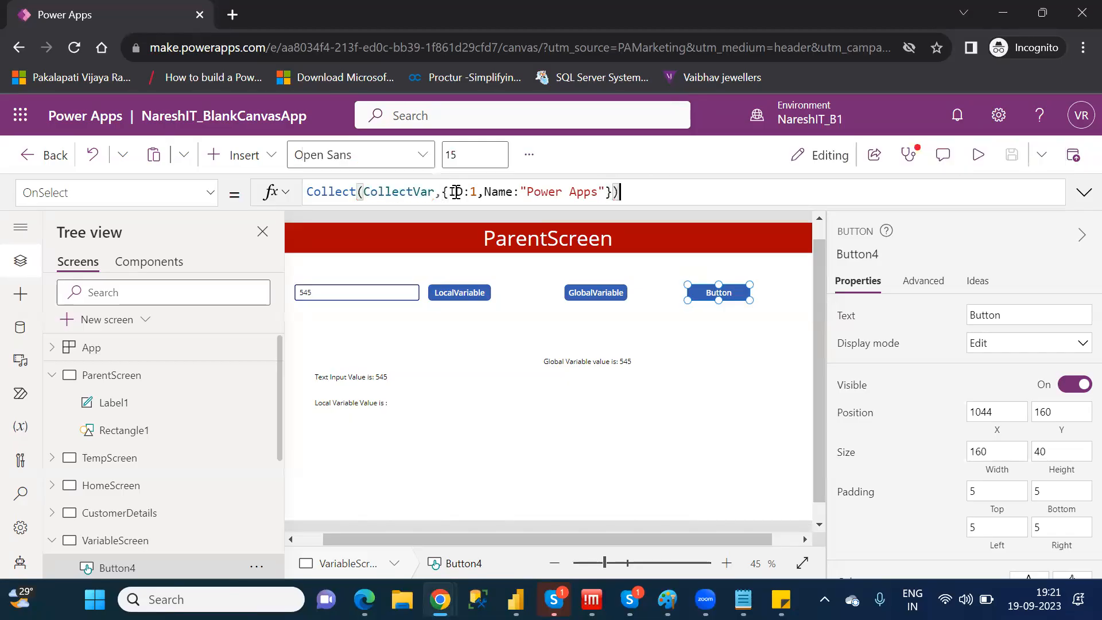
Examine the CollectVar argument and the record argument in the new button's Collect formula
{"action": "double_click", "coordinate": [406, 195]}
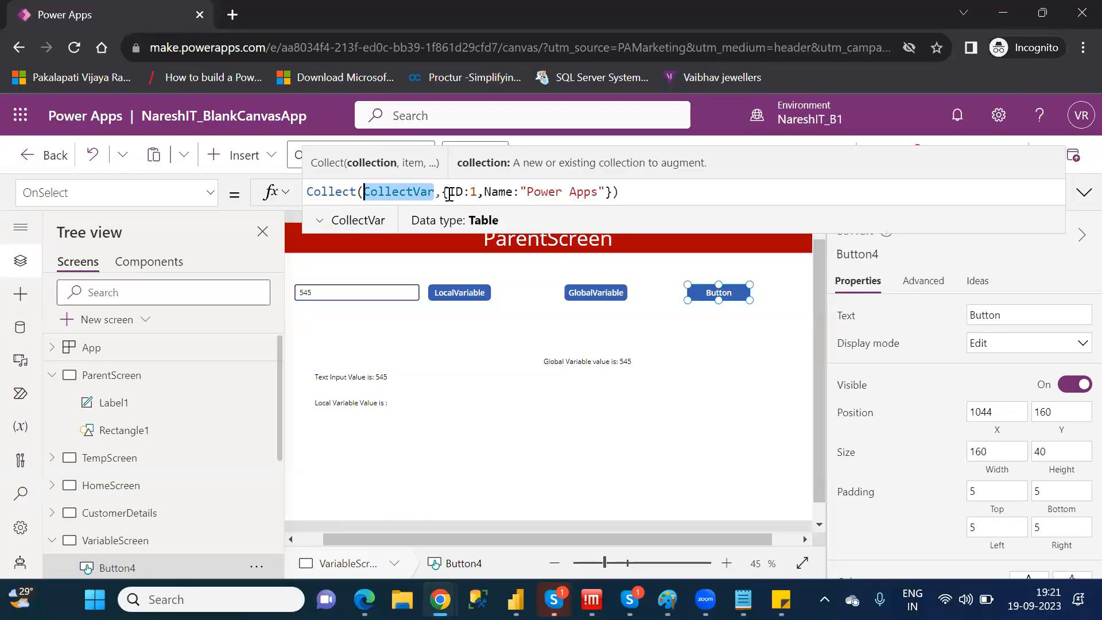
{"action": "left_click_drag", "start_coordinate": [442, 192], "coordinate": [615, 188]}
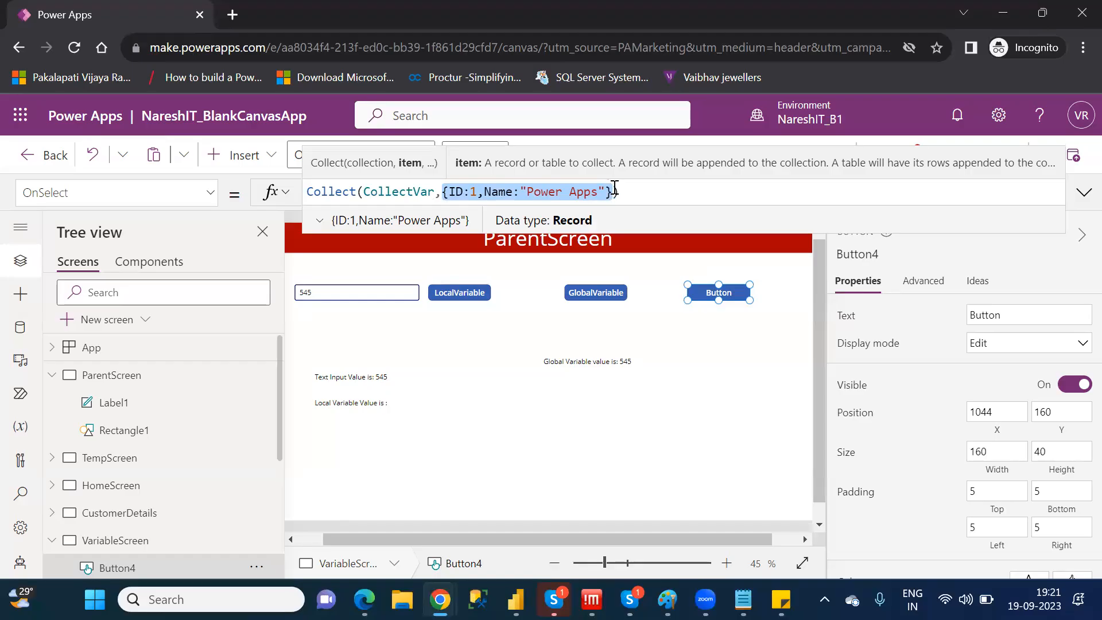
{"action": "left_click", "coordinate": [463, 189]}
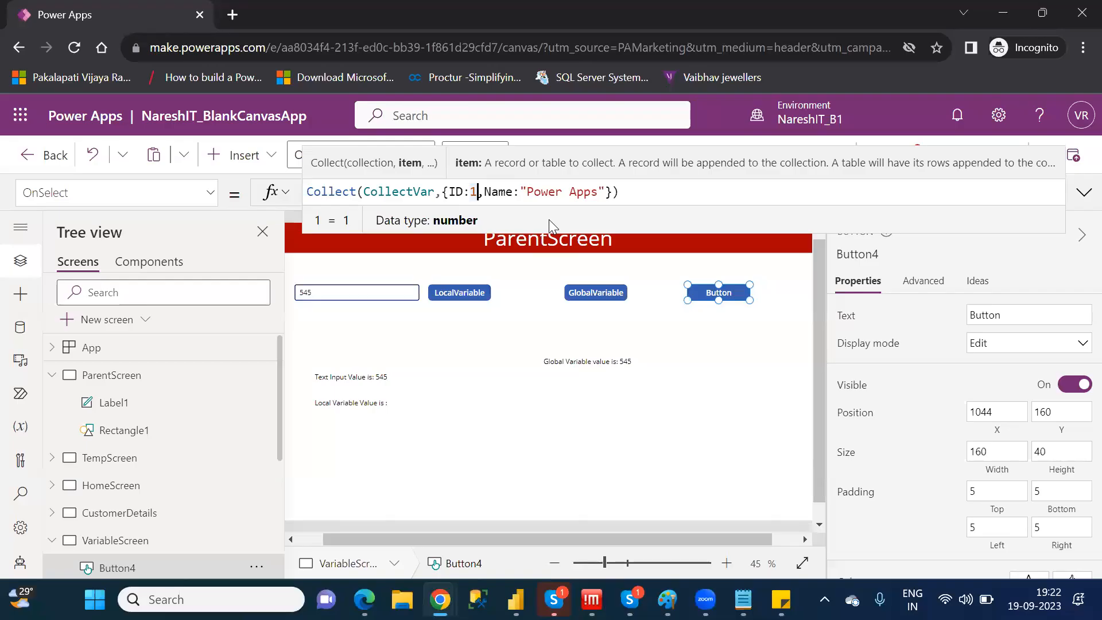
Move the global variable label on VariableScreen to the area beneath the LocalVariable button
{"action": "left_click", "coordinate": [736, 406]}
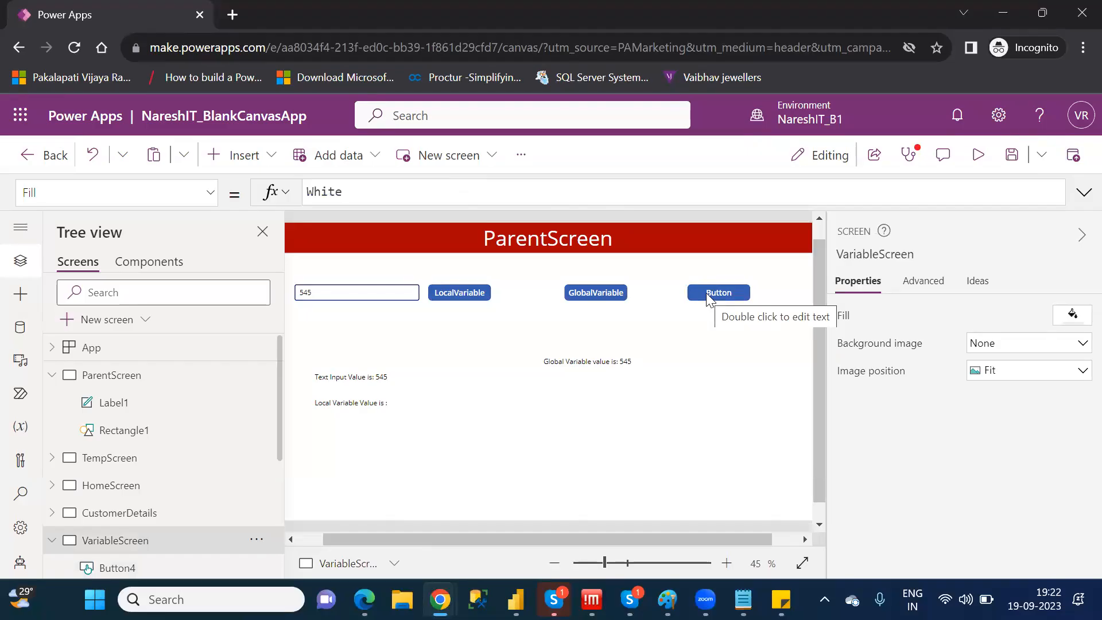
{"action": "left_click", "coordinate": [610, 362]}
{"action": "left_click_drag", "start_coordinate": [610, 362], "coordinate": [508, 363]}
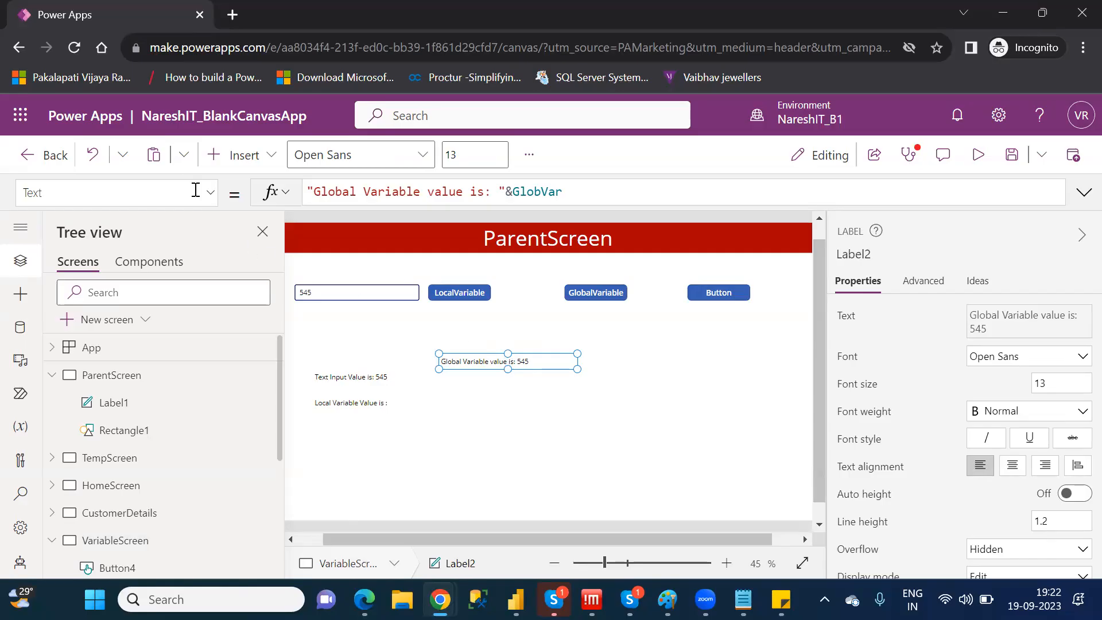
Insert a data table (preview) control on VariableScreen
{"action": "left_click", "coordinate": [235, 156]}
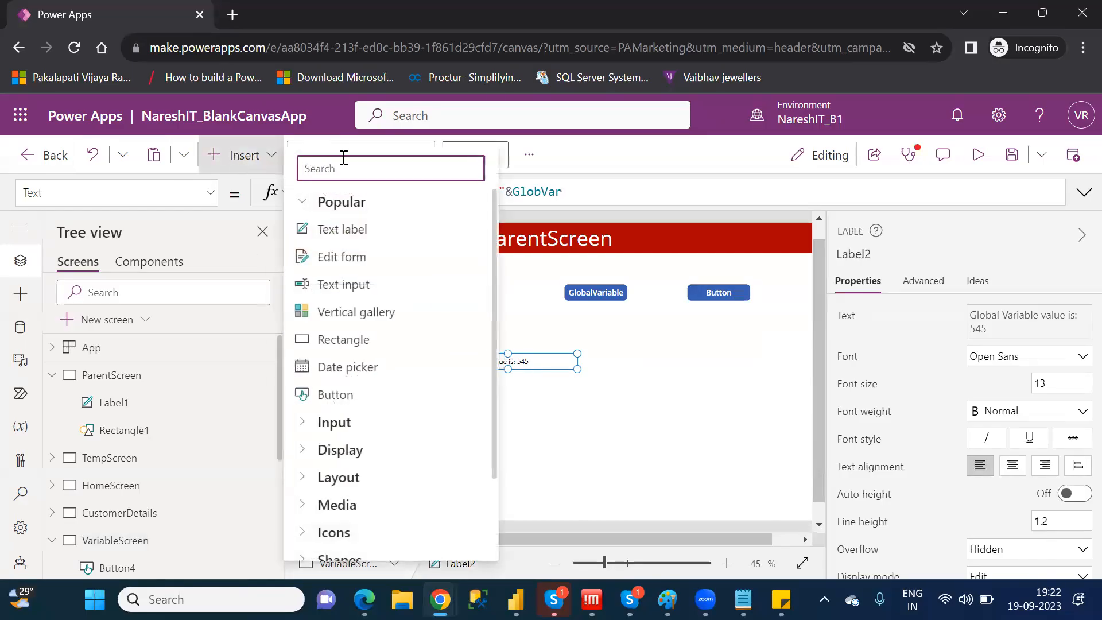
{"action": "type", "text": "data"}
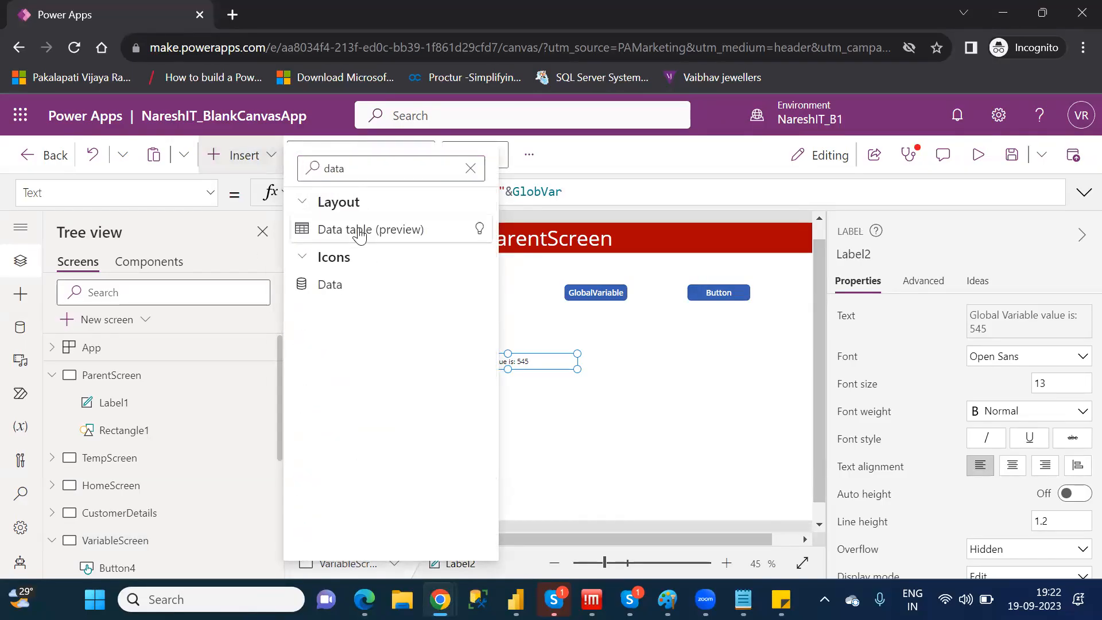
{"action": "left_click", "coordinate": [359, 230]}
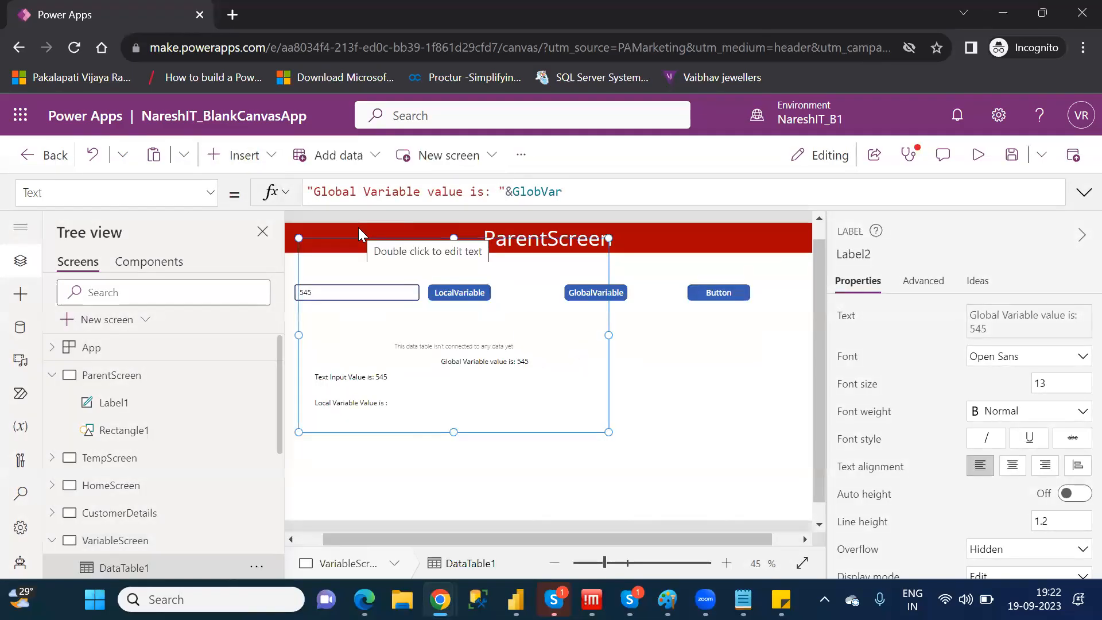
Shrink the data table to about 477 by 324 and place it beneath the new button at about X 860, Y 262
{"action": "left_click_drag", "start_coordinate": [300, 238], "coordinate": [423, 254]}
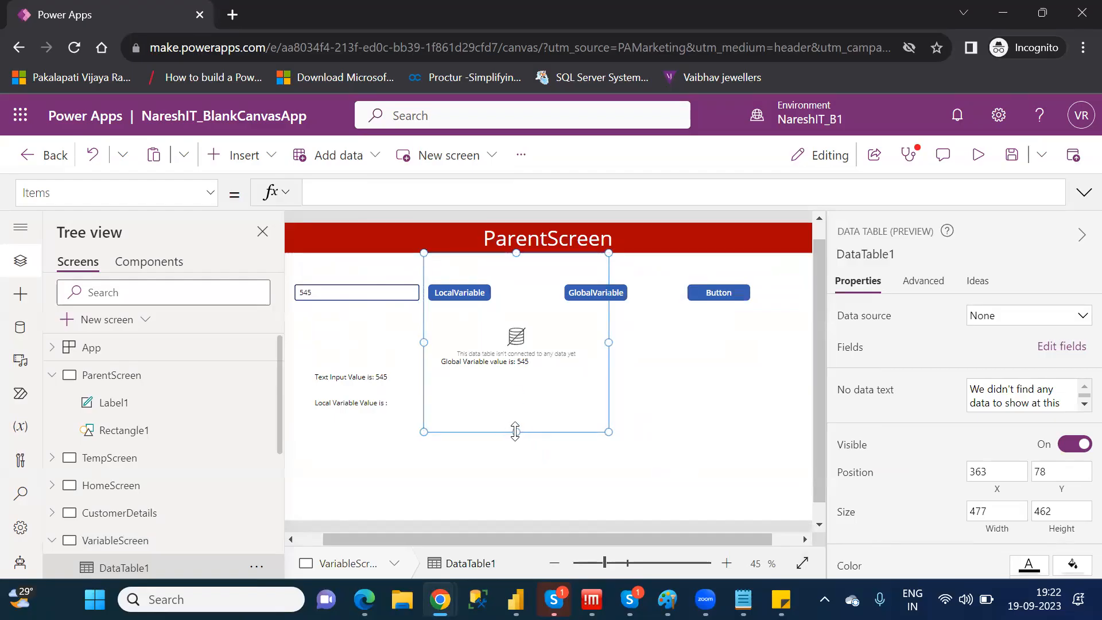
{"action": "left_click_drag", "start_coordinate": [517, 432], "coordinate": [528, 378]}
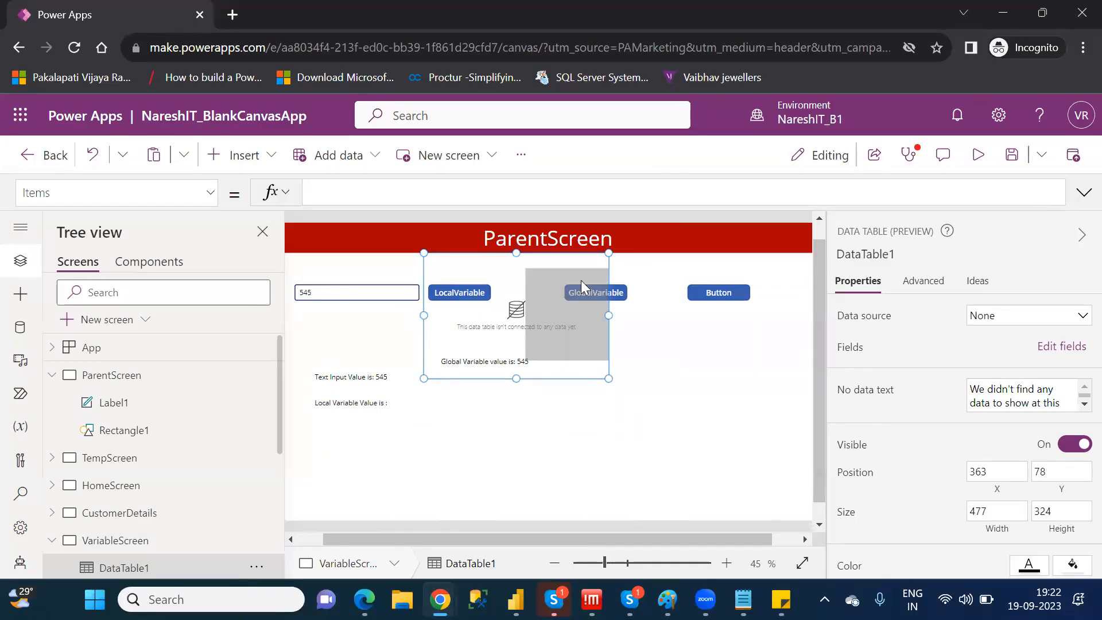
{"action": "left_click", "coordinate": [561, 250]}
{"action": "left_click_drag", "start_coordinate": [561, 250], "coordinate": [754, 320]}
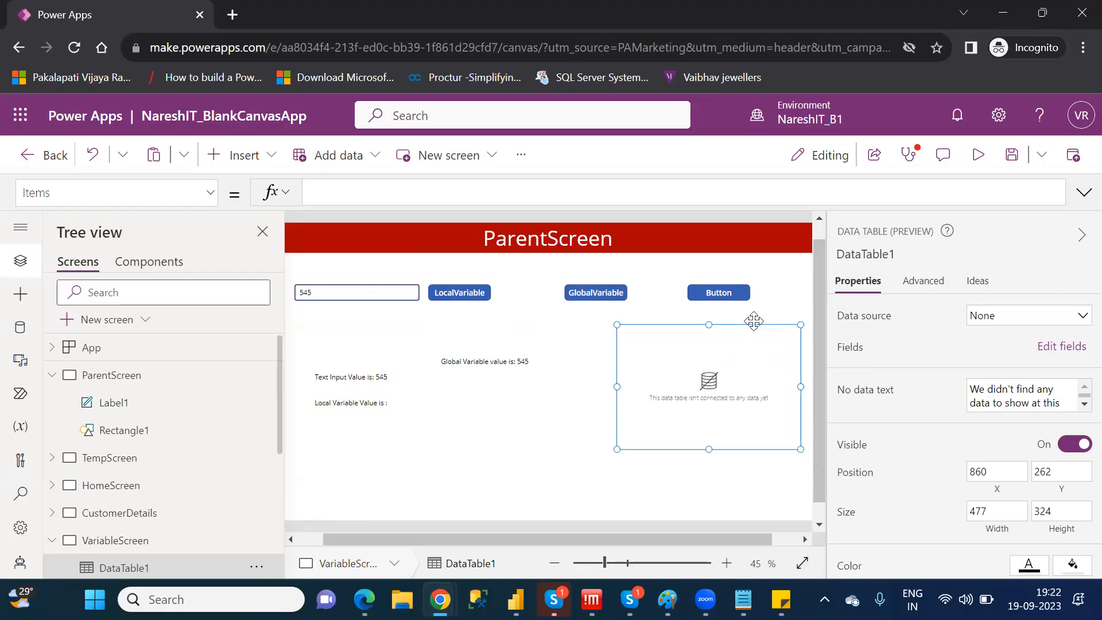
Set the display text of the button above the data table to Collection
{"action": "left_click", "coordinate": [717, 289]}
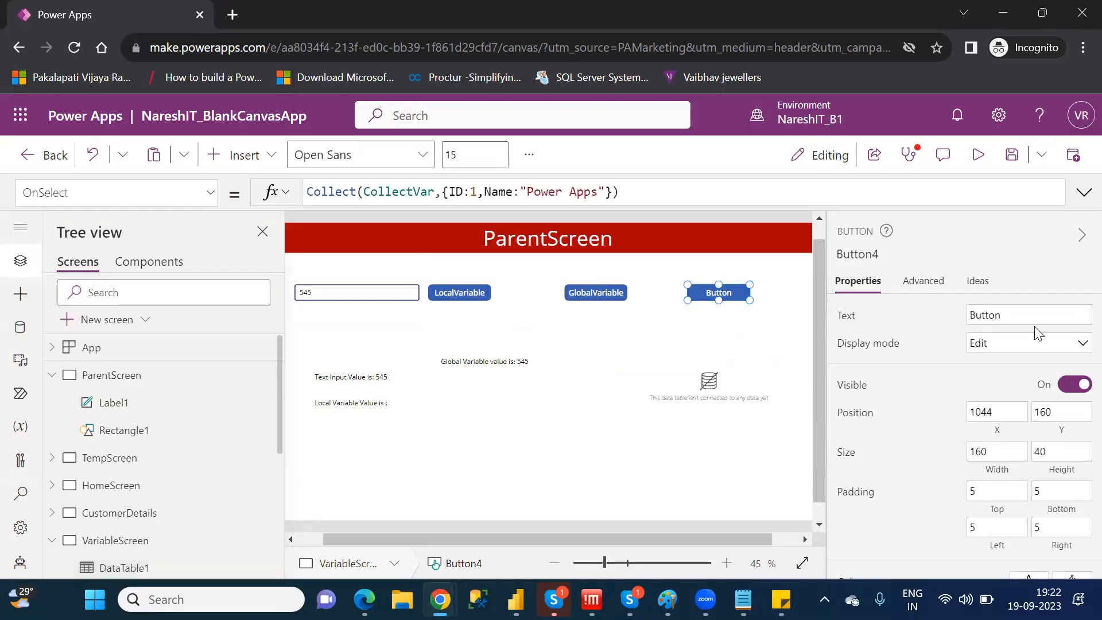
{"action": "double_click", "coordinate": [997, 313]}
{"action": "type", "text": "Collection"}
Connect the data table to the CollectVar collection and add its ID and Name fields
{"action": "left_click", "coordinate": [730, 376]}
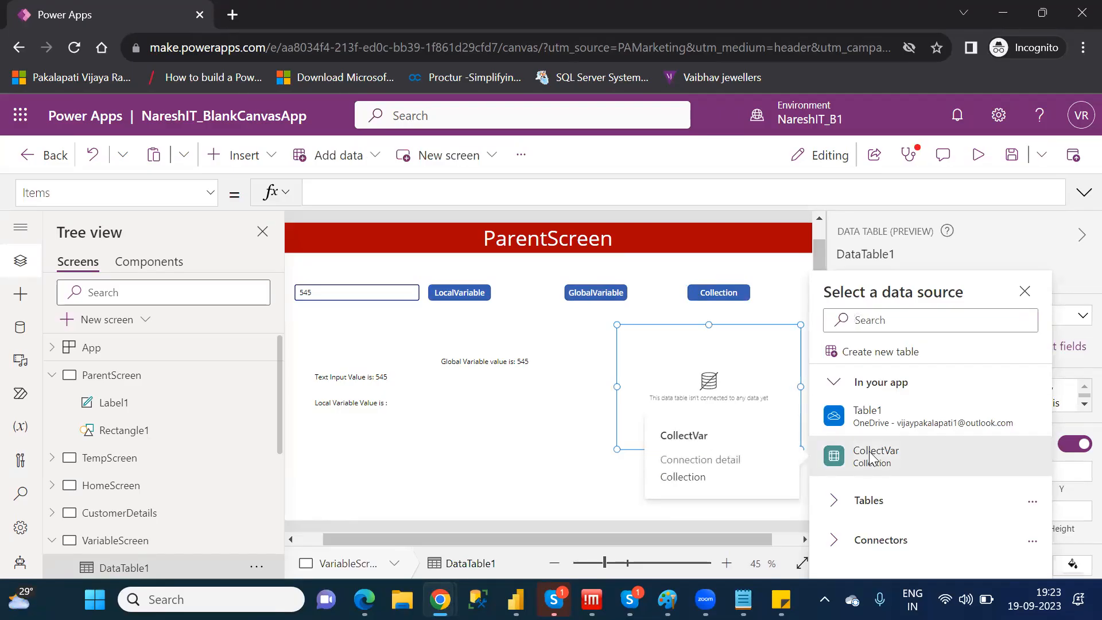
{"action": "left_click", "coordinate": [871, 456]}
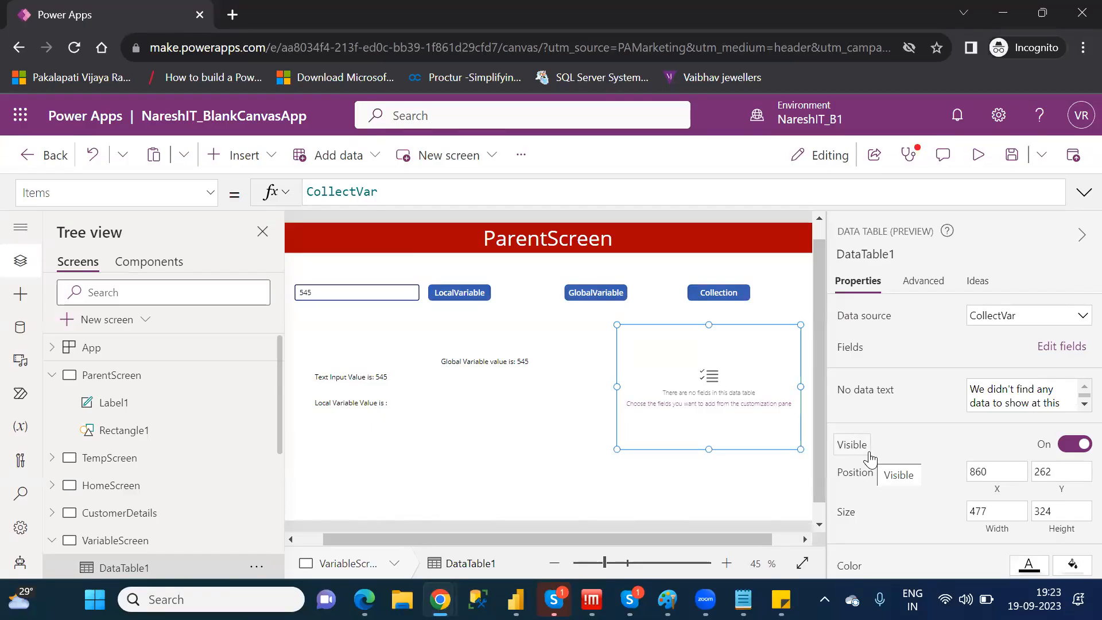
{"action": "left_click", "coordinate": [1060, 347]}
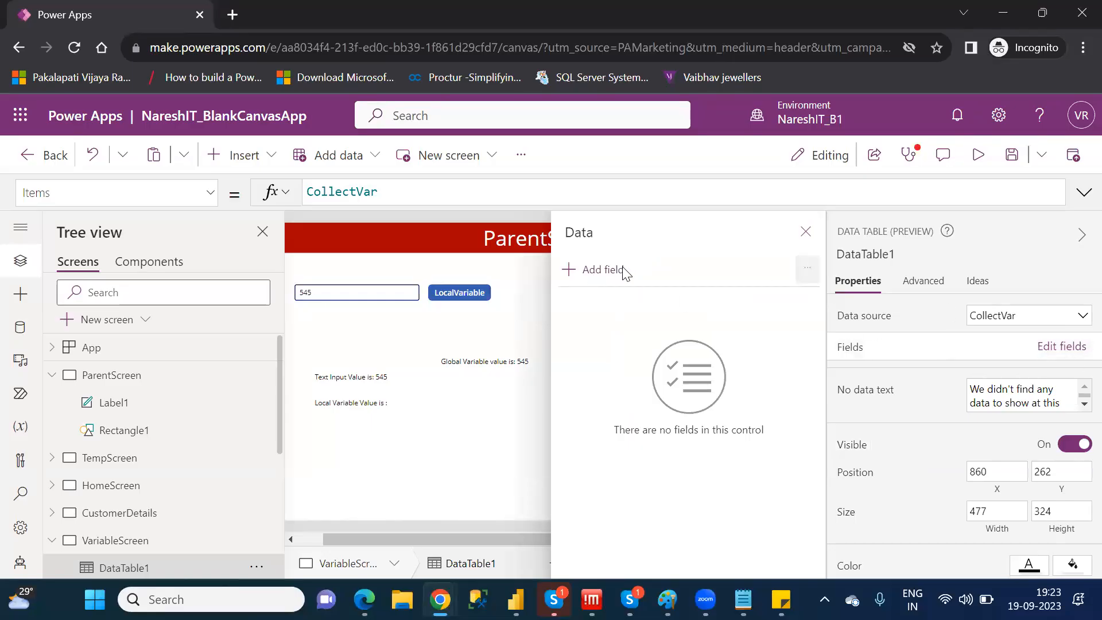
{"action": "left_click", "coordinate": [595, 273]}
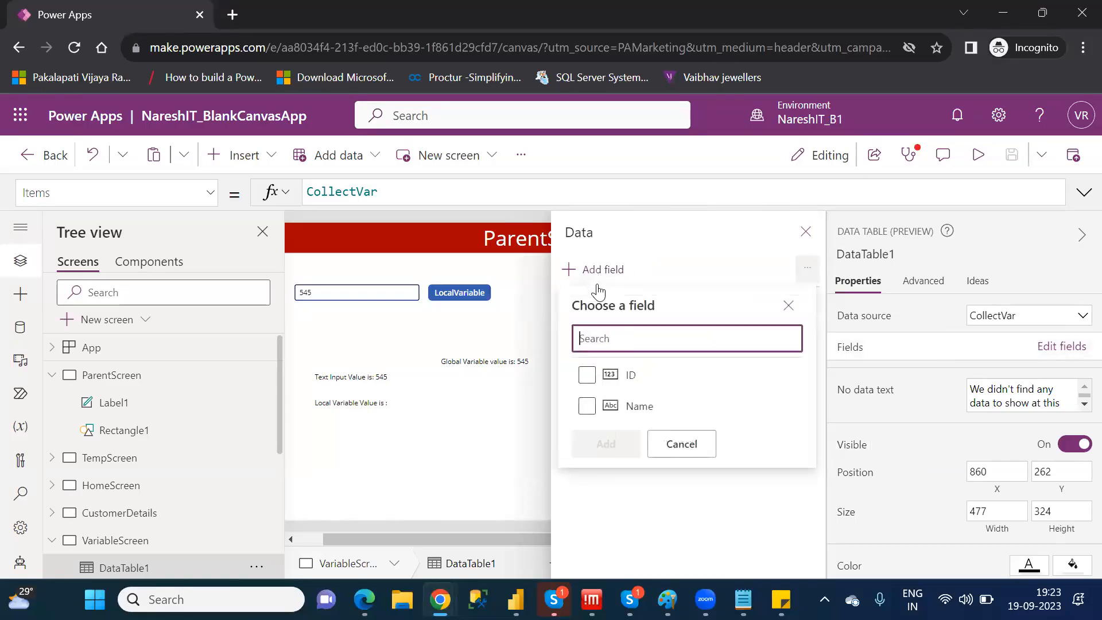
{"action": "left_click", "coordinate": [587, 375]}
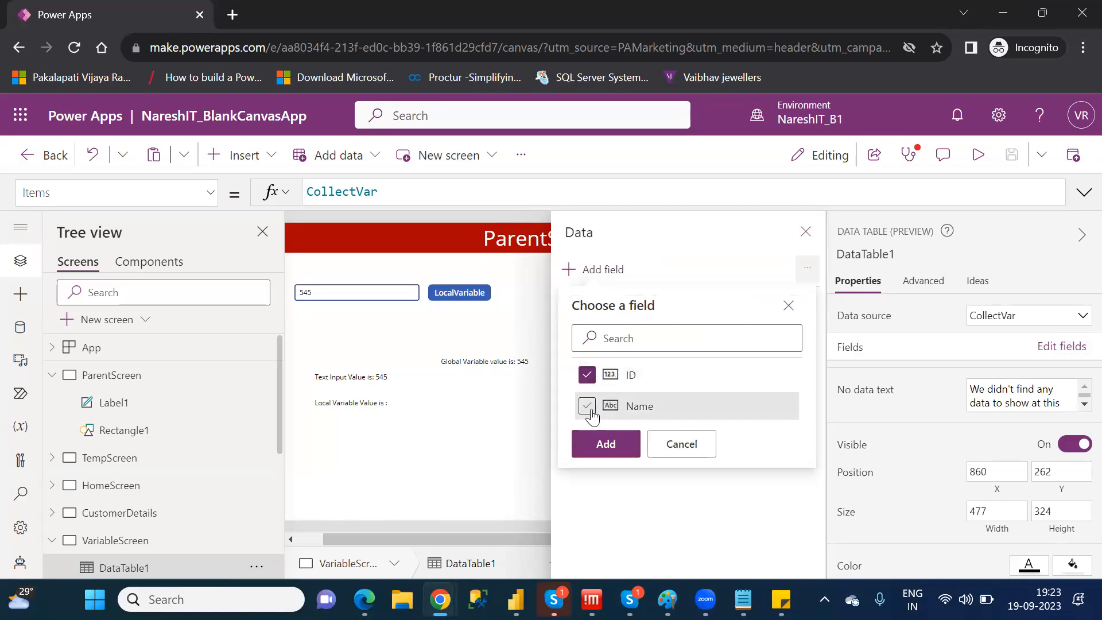
{"action": "left_click", "coordinate": [587, 405]}
{"action": "left_click", "coordinate": [609, 443]}
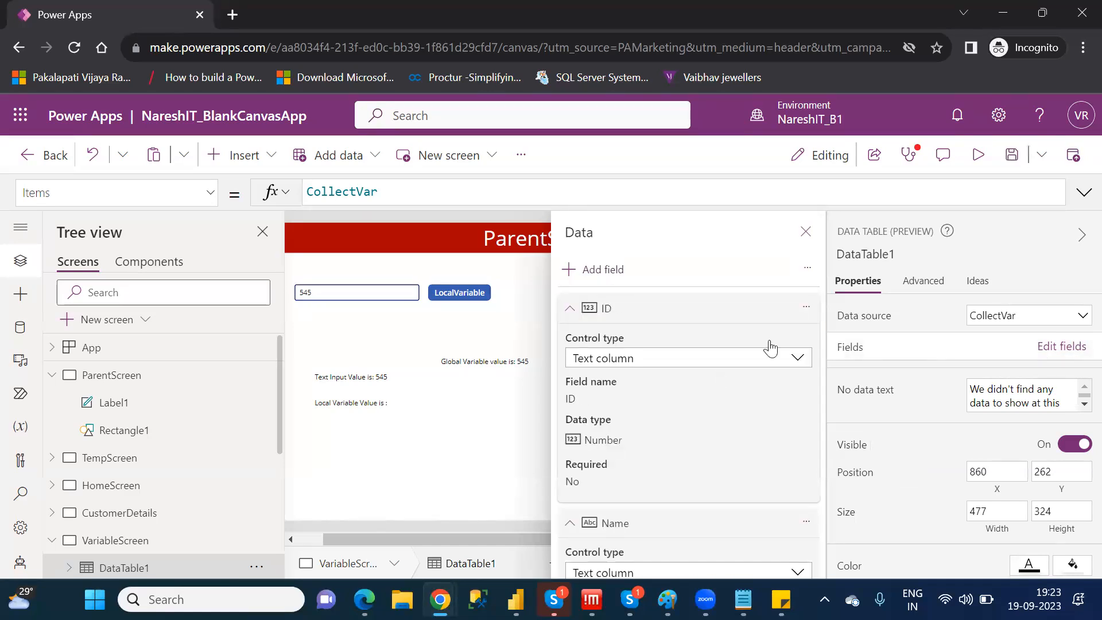
{"action": "left_click", "coordinate": [806, 232]}
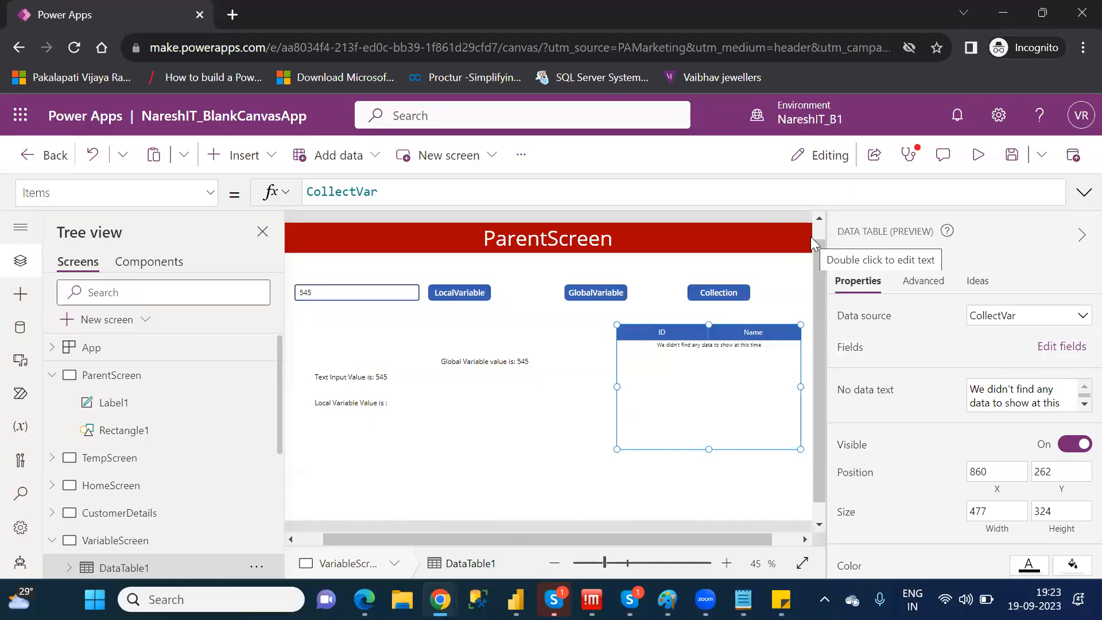
Run the Collection button's action to add its record to CollectVar, and select the button for editing
{"action": "left_click", "coordinate": [714, 293]}
{"action": "left_click", "coordinate": [714, 294], "text": "alt"}
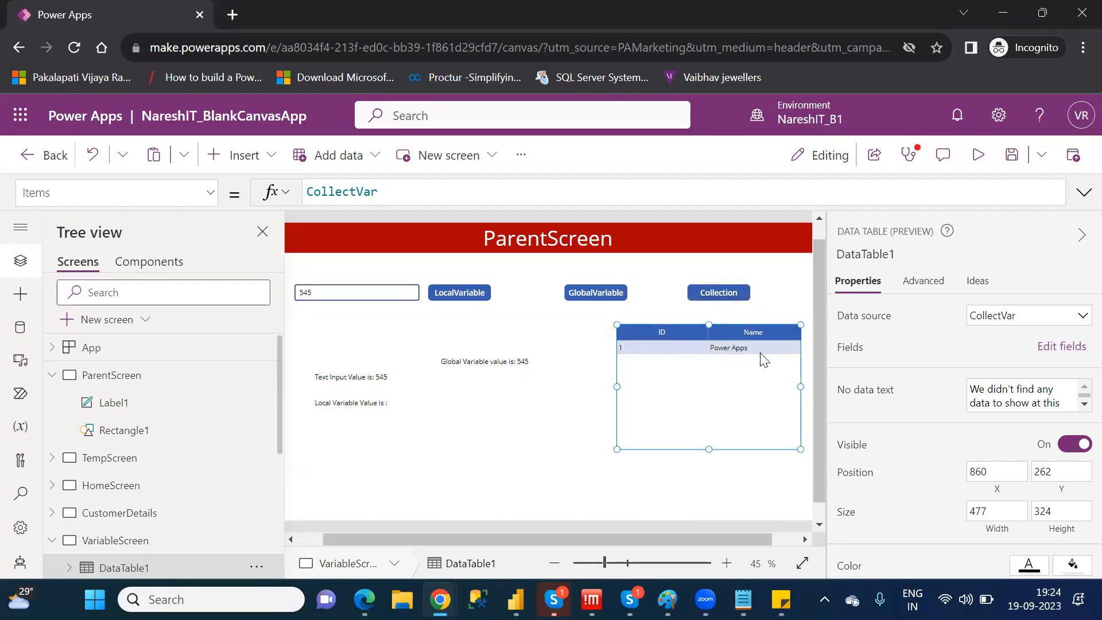
{"action": "left_click", "coordinate": [713, 292]}
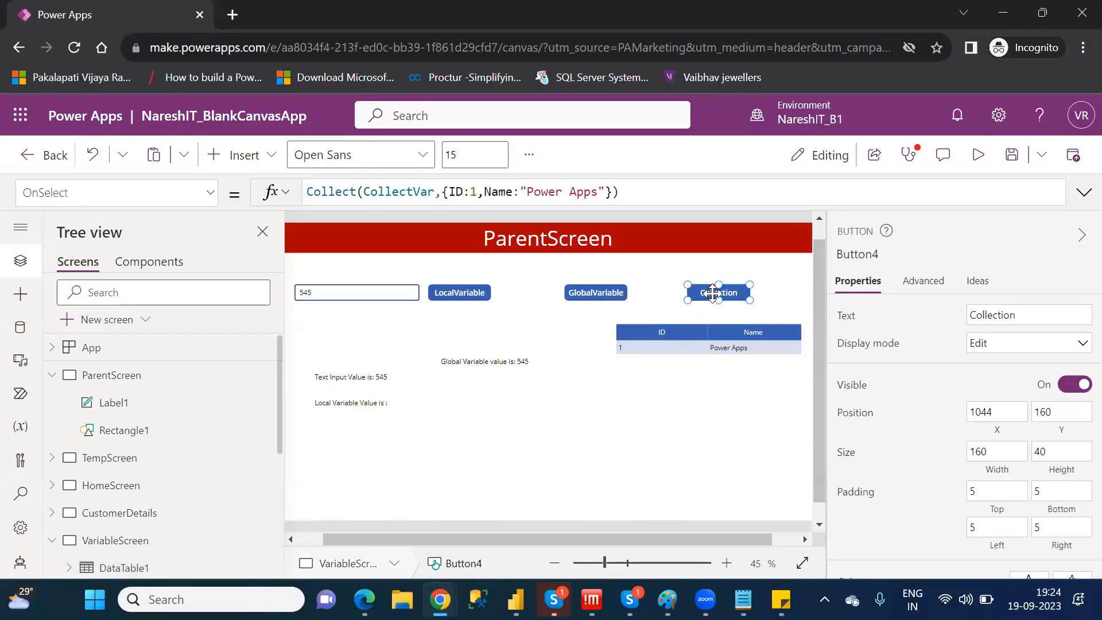
Run the Collection button's action again to add the same record to CollectVar once more
{"action": "left_click", "coordinate": [669, 300]}
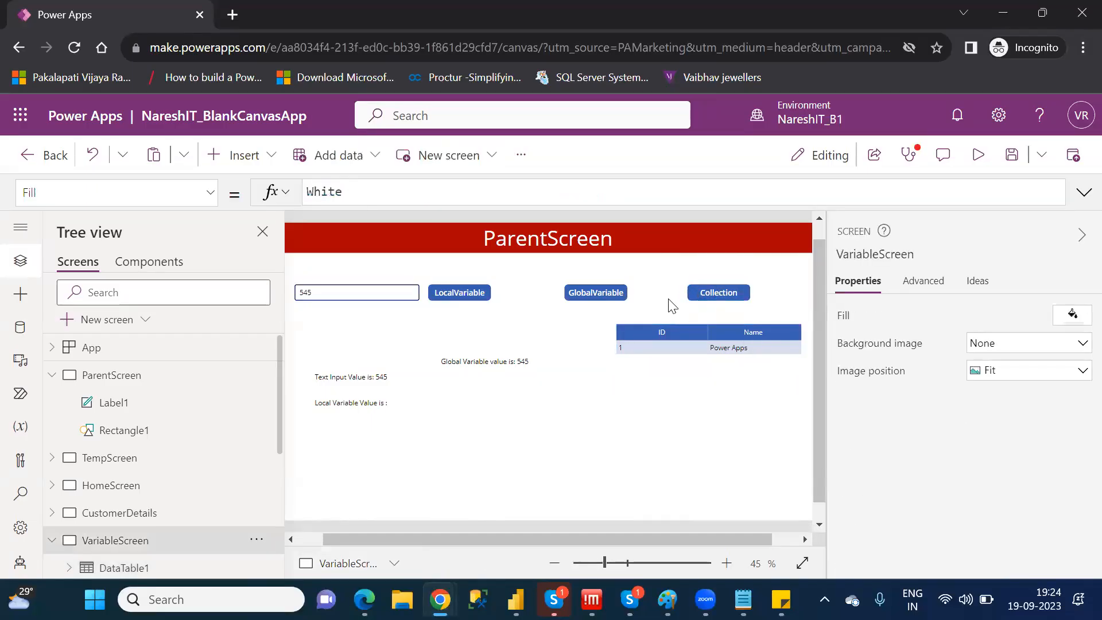
{"action": "left_click", "coordinate": [705, 293]}
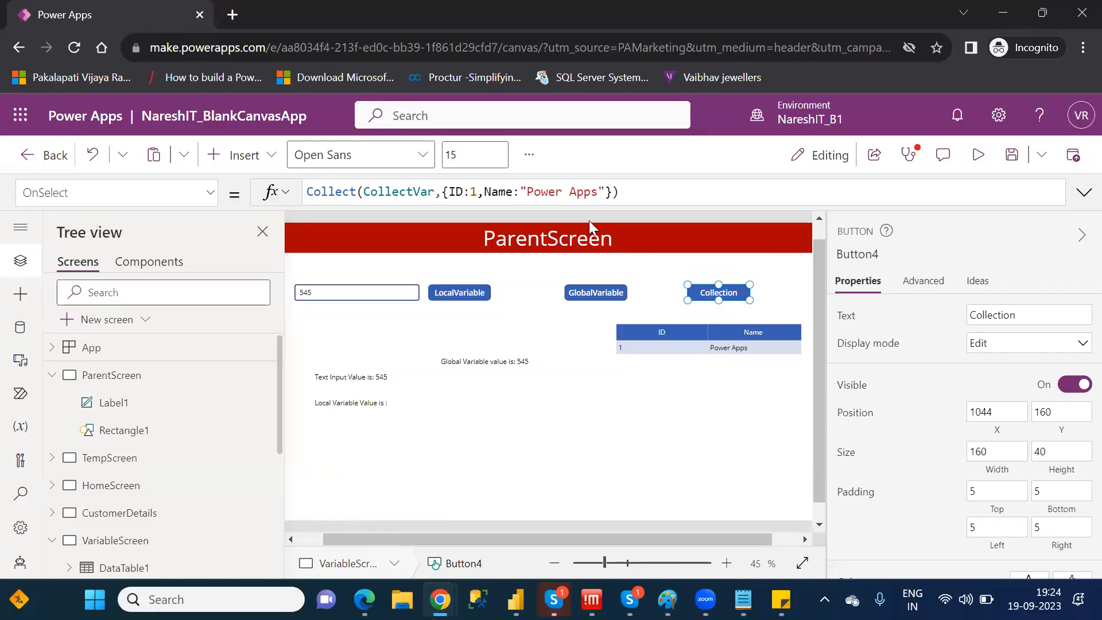
{"action": "left_click", "coordinate": [767, 291]}
{"action": "left_click", "coordinate": [736, 297], "text": "alt"}
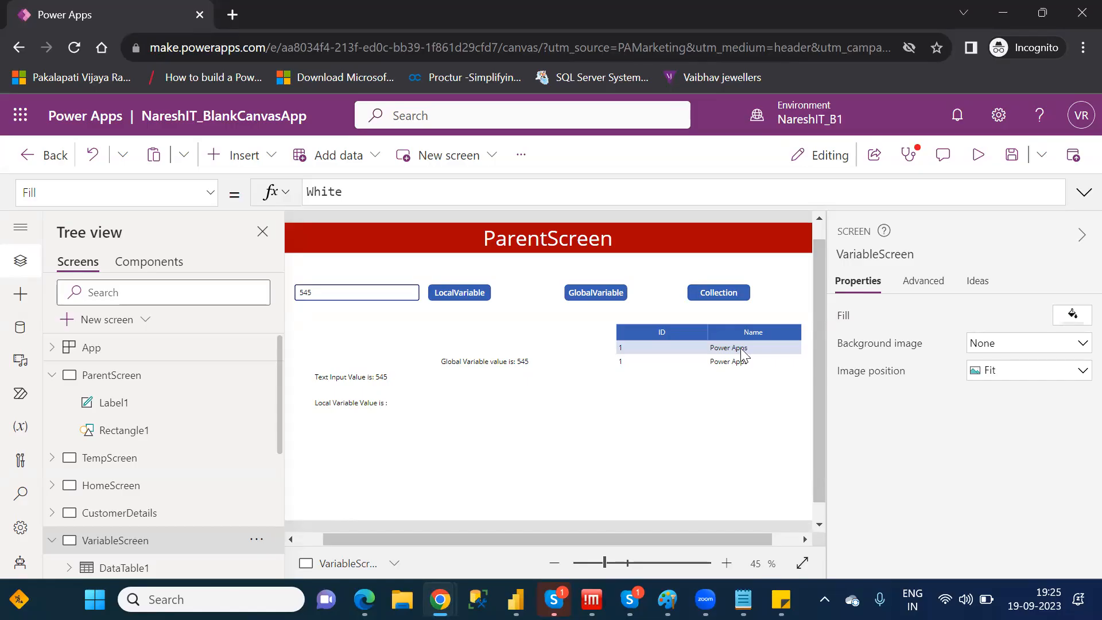
Add a copy of the {ID:1,Name:"Power Apps"} record as a second item in the Collection button's Collect formula
{"action": "left_click", "coordinate": [740, 290]}
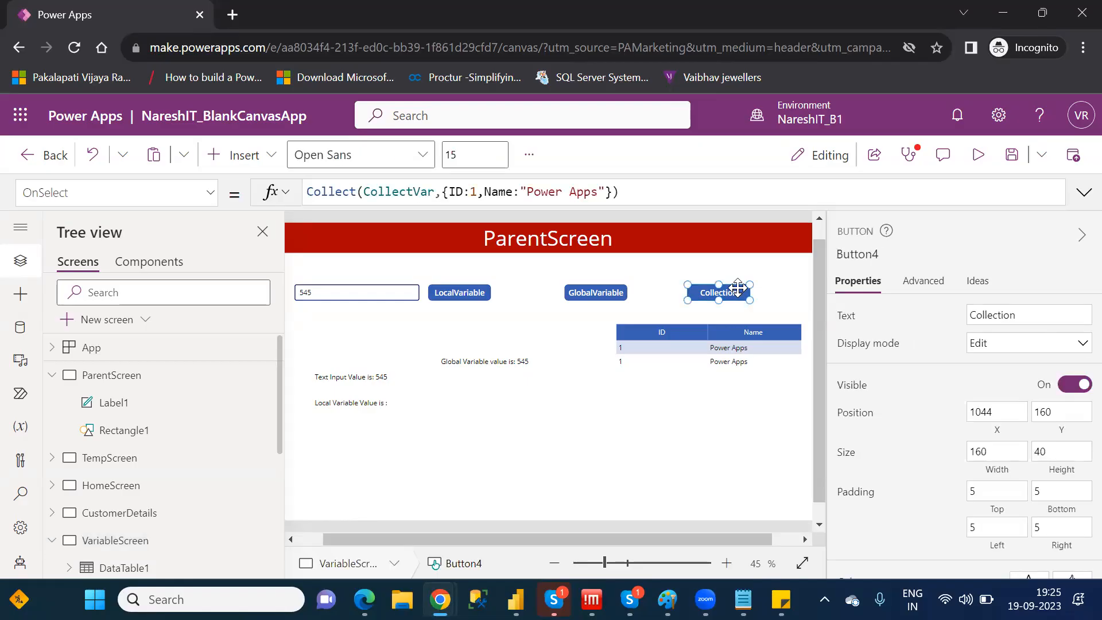
{"action": "left_click", "coordinate": [617, 189]}
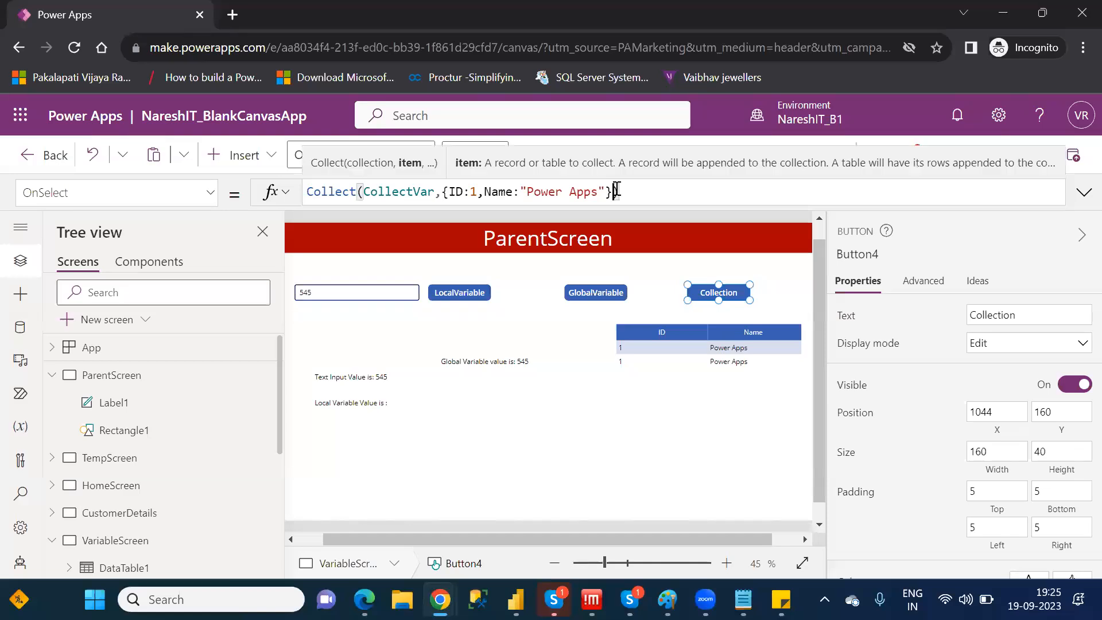
{"action": "type", "text": ","}
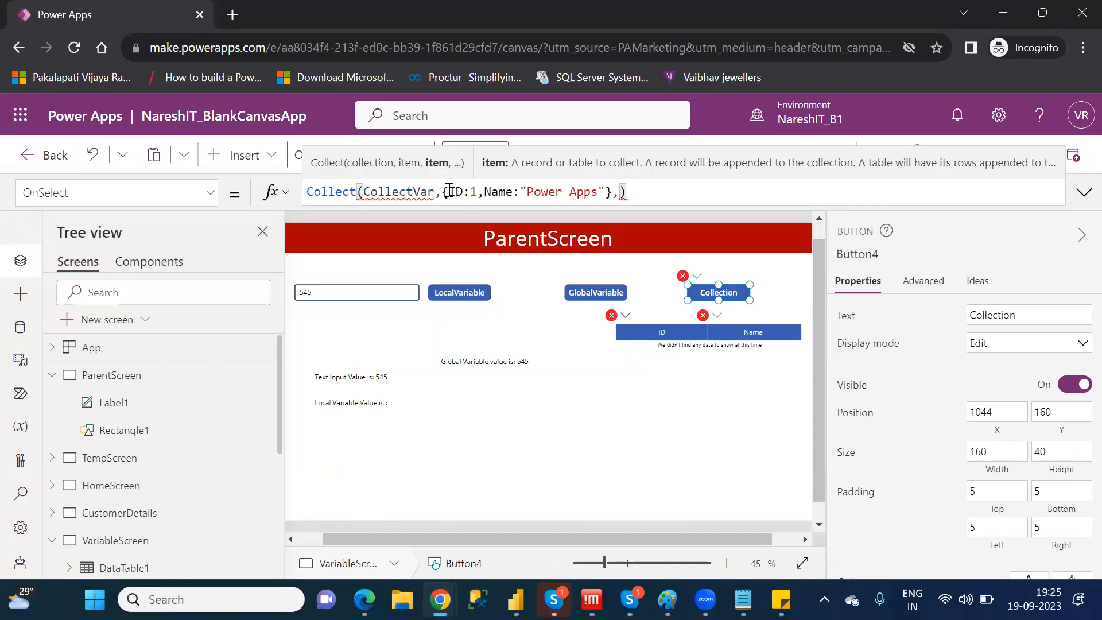
{"action": "left_click_drag", "start_coordinate": [444, 190], "coordinate": [612, 190]}
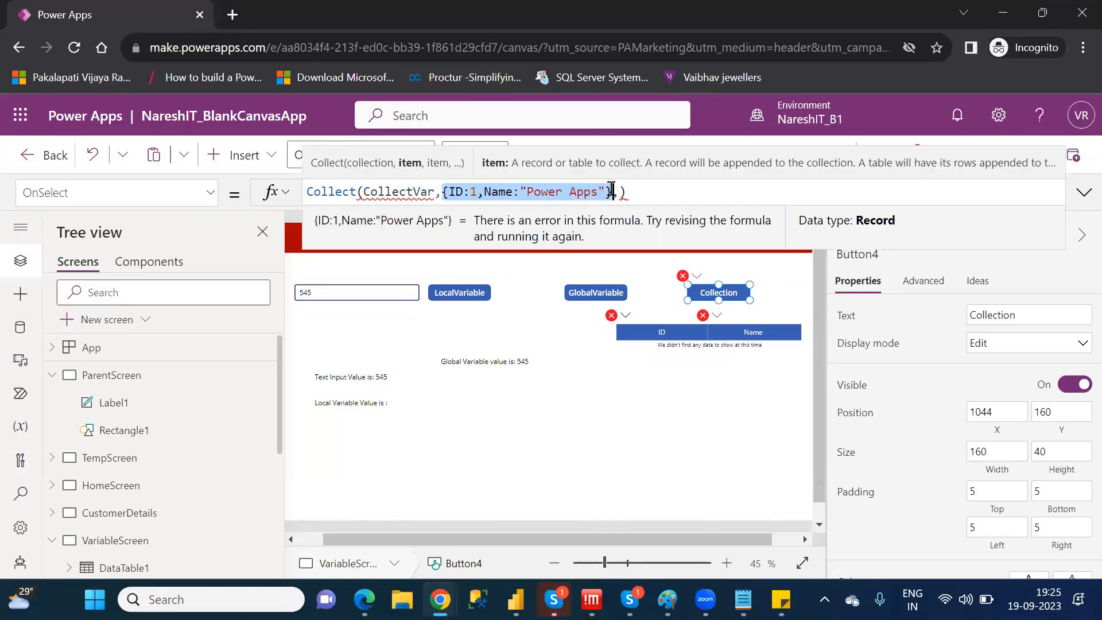
{"action": "key", "text": "ctrl+c"}
{"action": "left_click", "coordinate": [620, 192]}
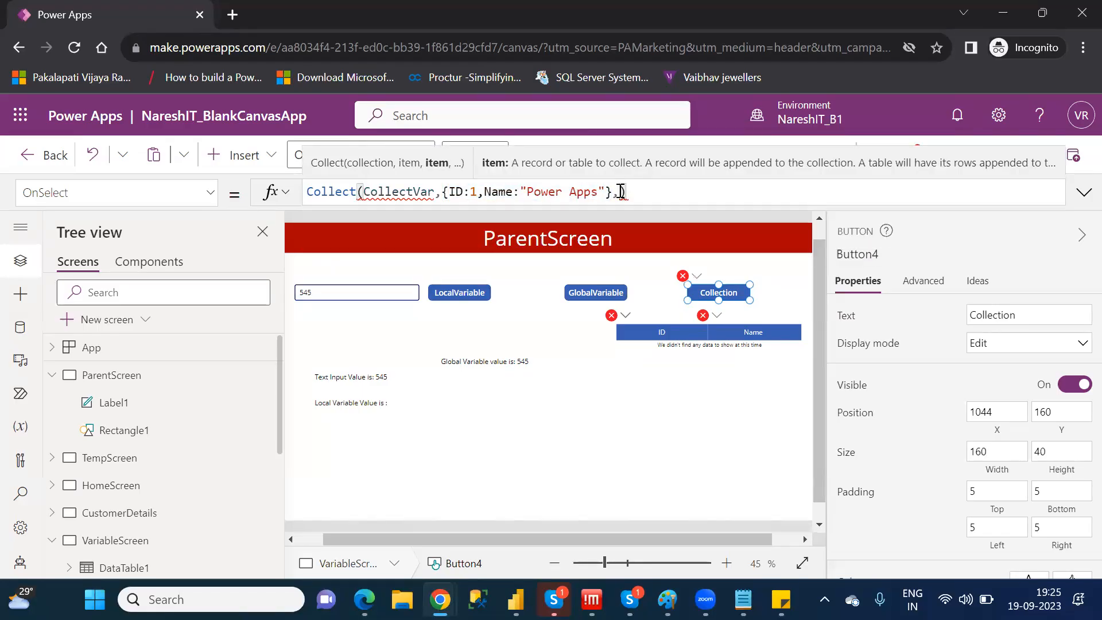
{"action": "key", "text": "ctrl+v"}
Set the second record in the Collect formula to ID 2 and Name "Power Platform"
{"action": "left_click", "coordinate": [657, 191]}
{"action": "key", "text": "BackSpace"}
{"action": "type", "text": "2"}
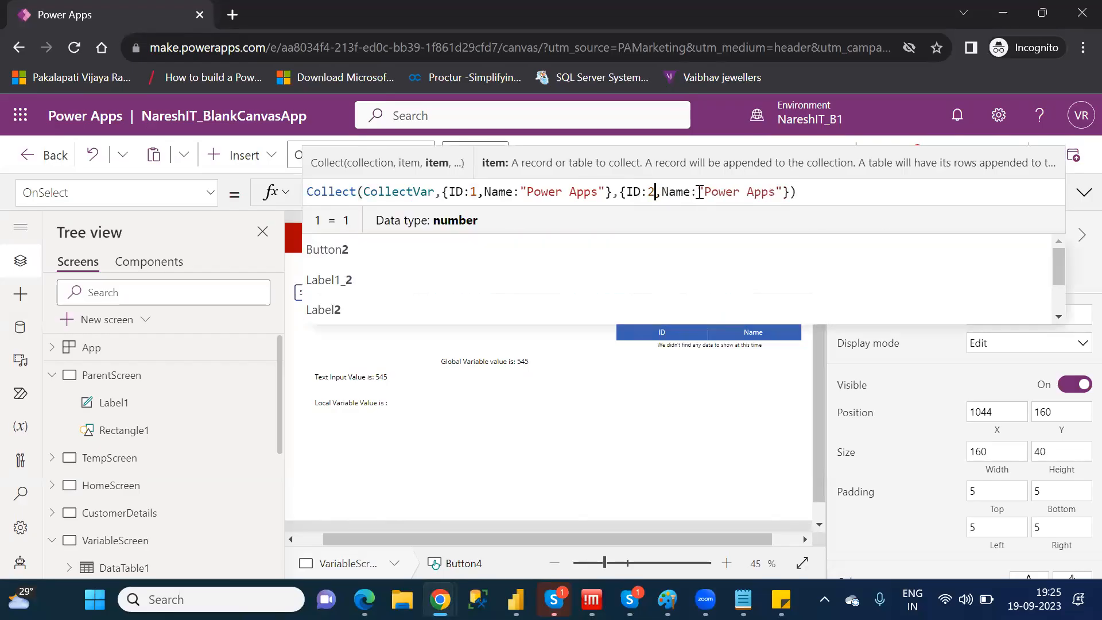
{"action": "left_click_drag", "start_coordinate": [775, 193], "coordinate": [750, 196]}
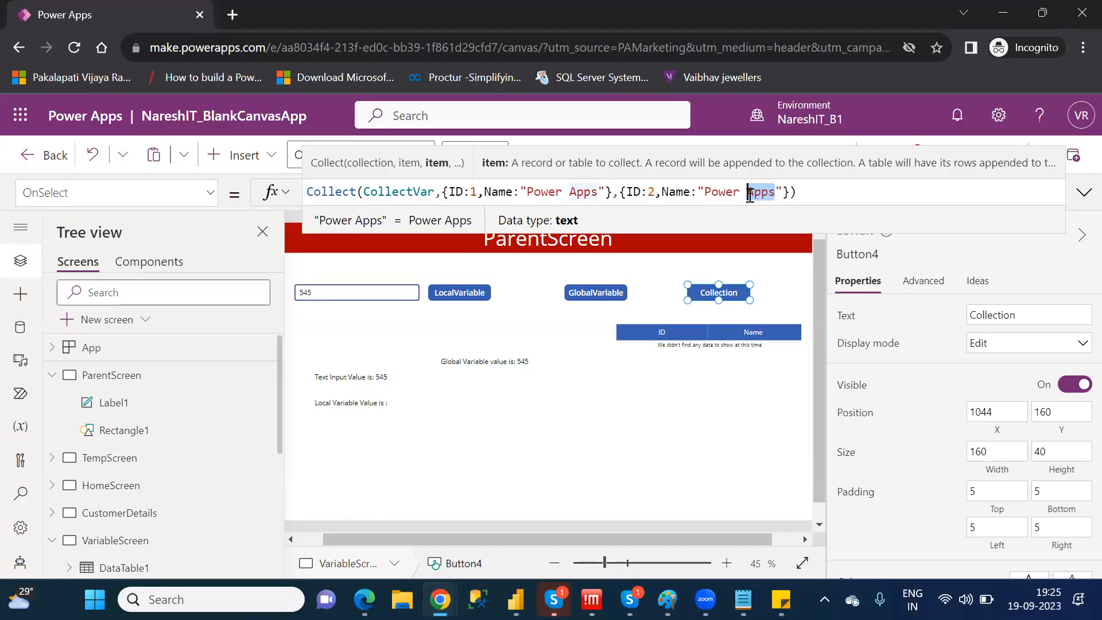
{"action": "type", "text": "Platform"}
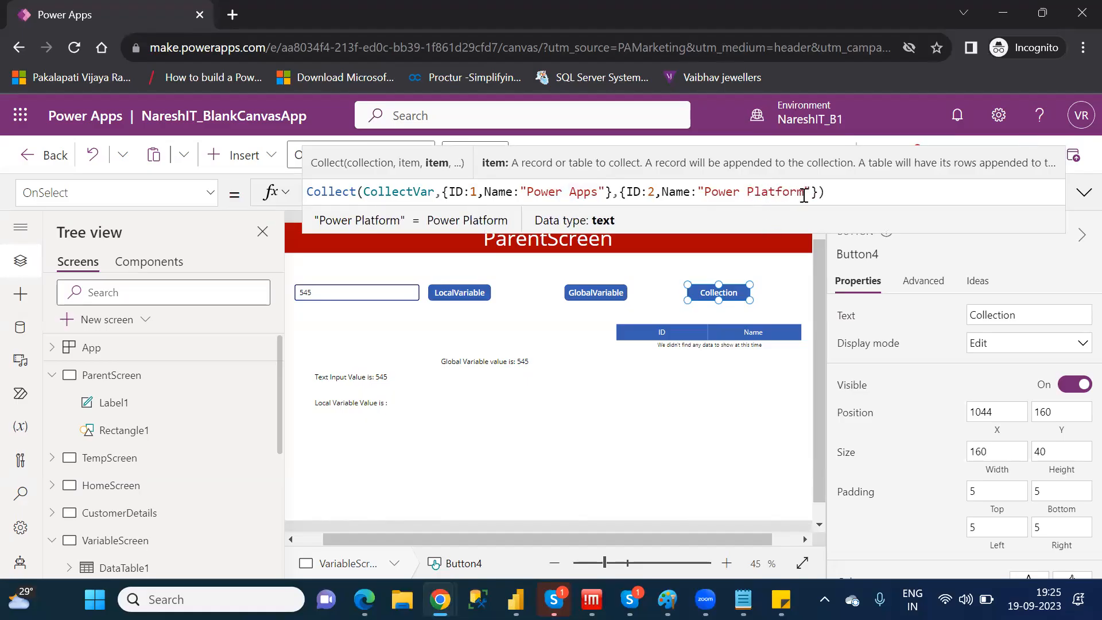
Leave the formula and run the Collection button's action to load both records into CollectVar
{"action": "left_click", "coordinate": [756, 274]}
{"action": "left_click", "coordinate": [755, 275]}
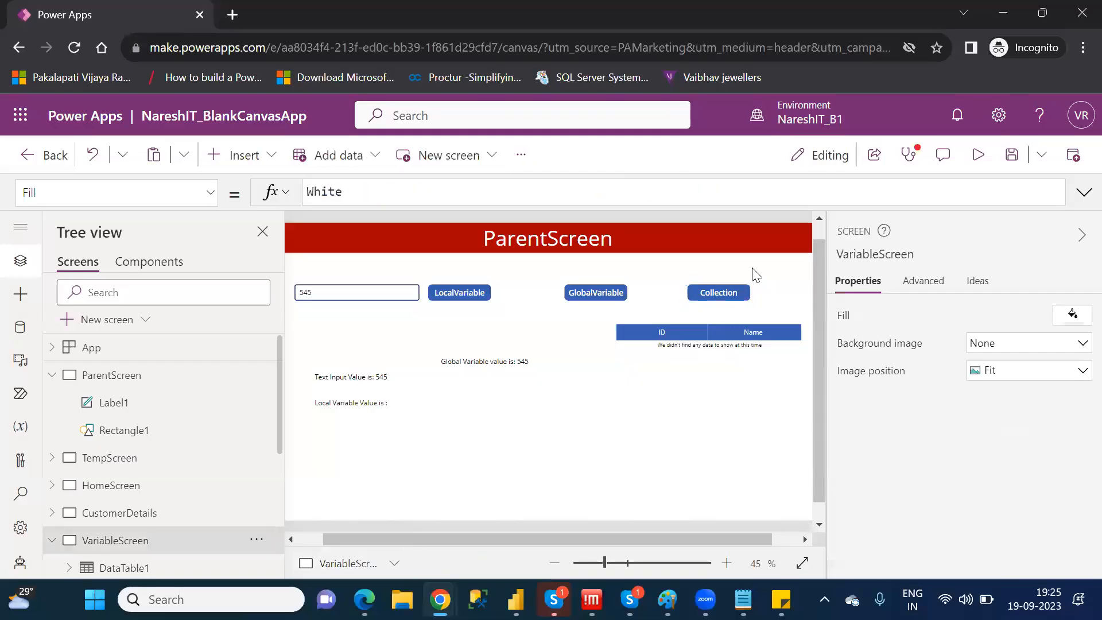
{"action": "left_click", "coordinate": [717, 288], "text": "alt"}
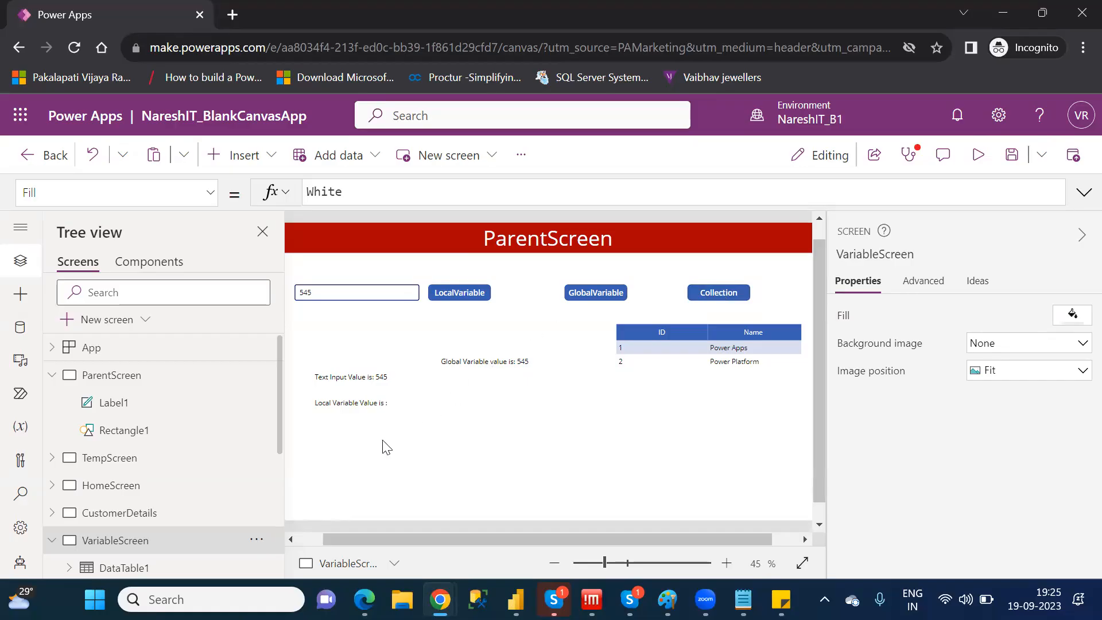
Expand DataTable1 under VariableScreen and select its Name column to view the column's Text formula
{"action": "left_click_drag", "start_coordinate": [282, 434], "coordinate": [290, 486]}
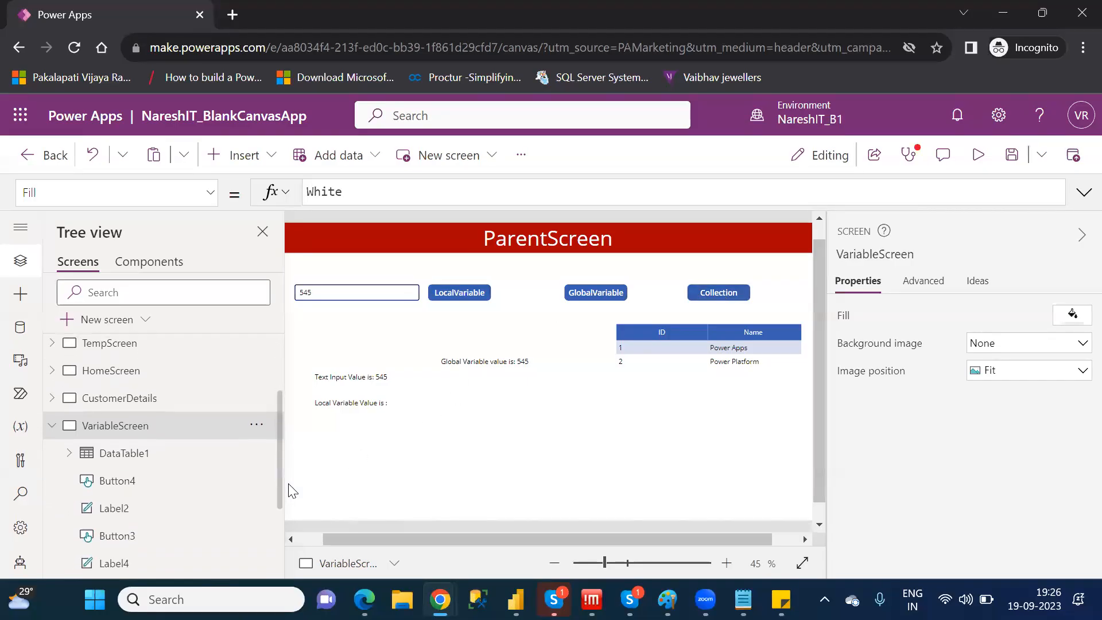
{"action": "left_click", "coordinate": [69, 453]}
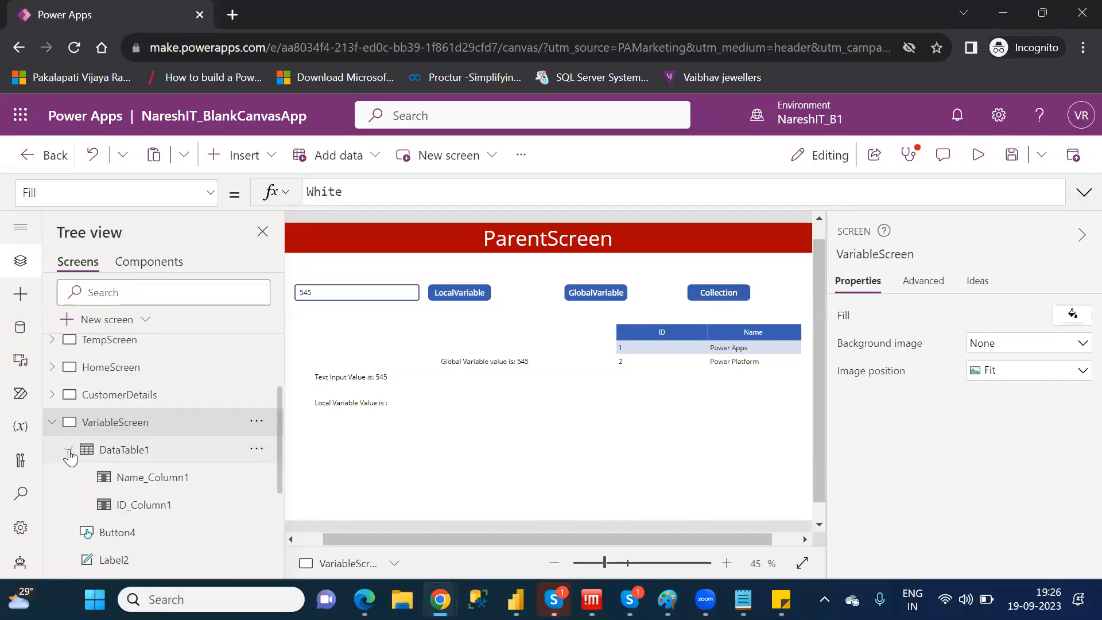
{"action": "left_click", "coordinate": [157, 481]}
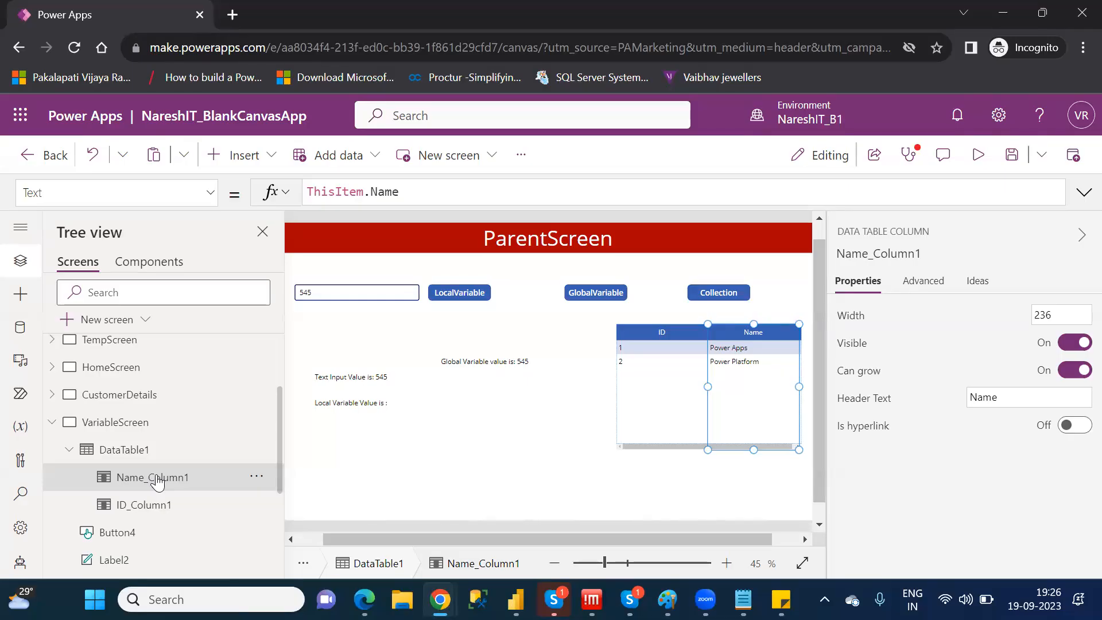
{"action": "left_click", "coordinate": [244, 159]}
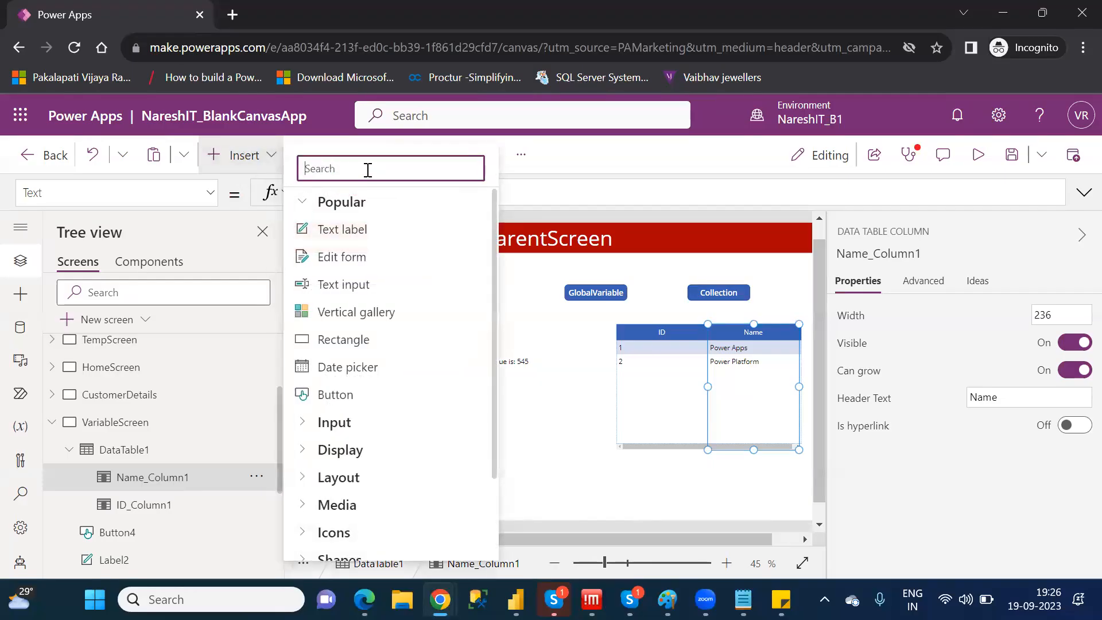
{"action": "type", "text": "remo"}
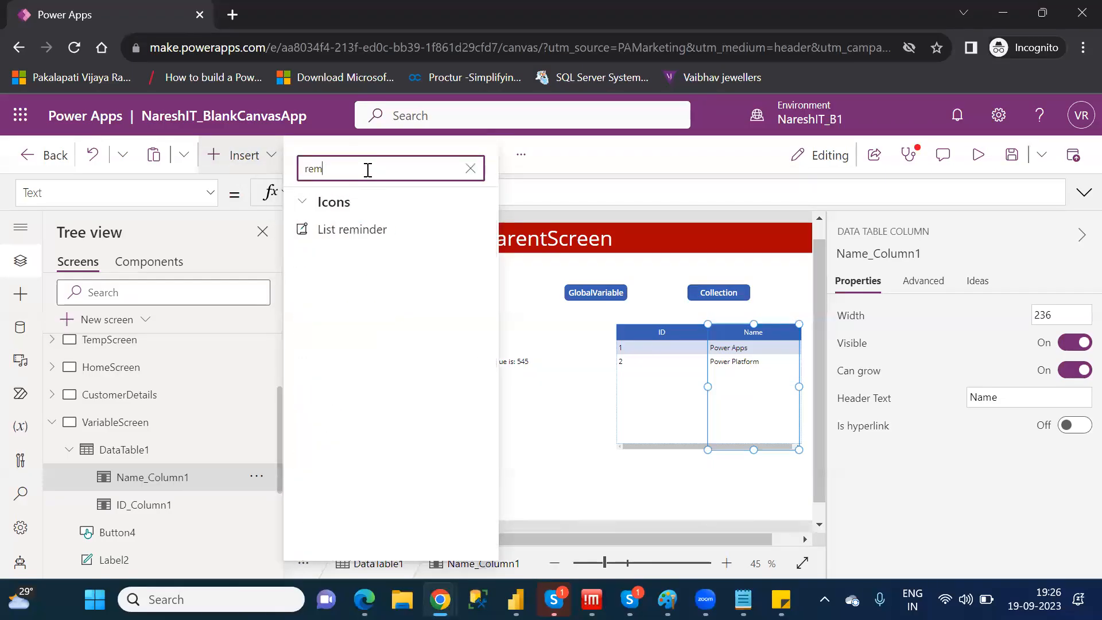
{"action": "key", "text": "BackSpace"}
{"action": "key", "text": "BackSpace"}
{"action": "key", "text": "BackSpace"}
{"action": "key", "text": "BackSpace"}
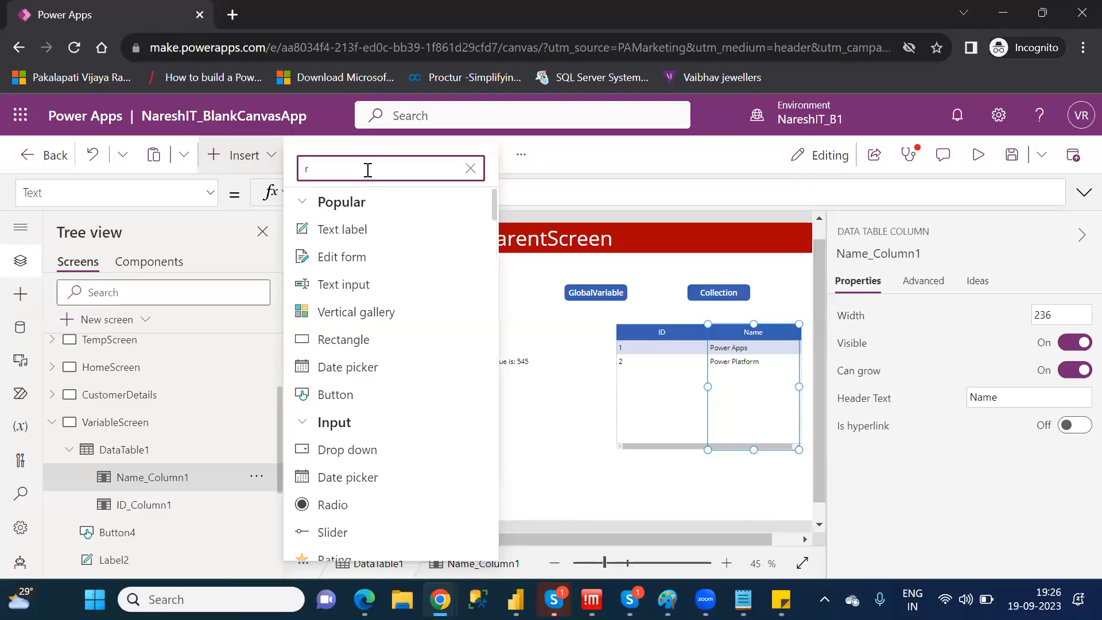
{"action": "type", "text": "dele"}
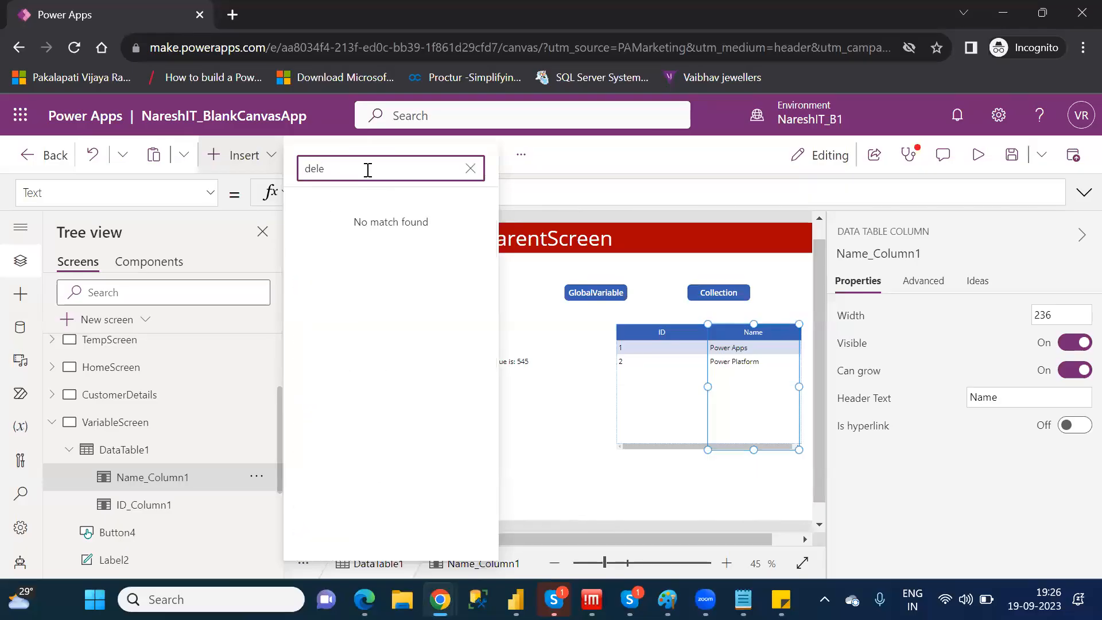
{"action": "key", "text": "BackSpace"}
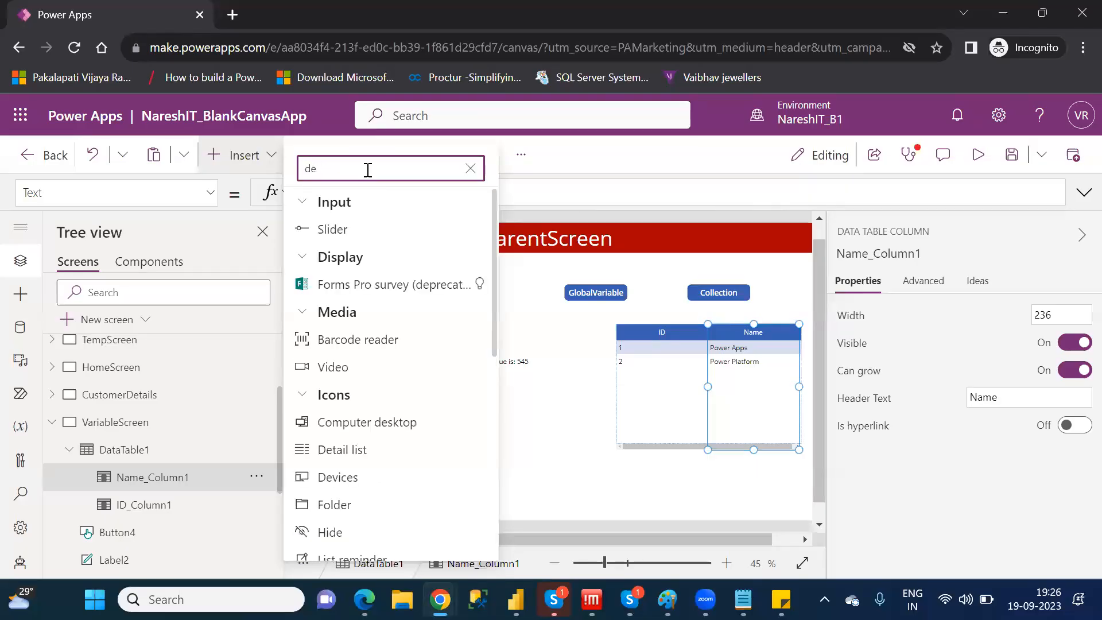
{"action": "key", "text": "BackSpace"}
{"action": "key", "text": "BackSpace"}
{"action": "type", "text": "tr"}
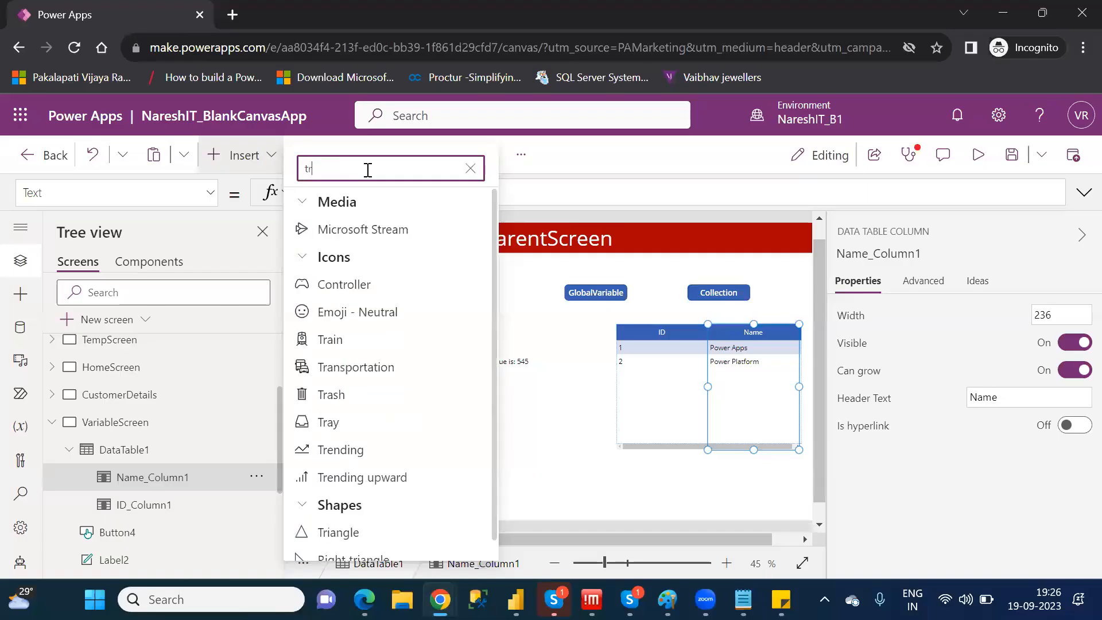
{"action": "type", "text": "a"}
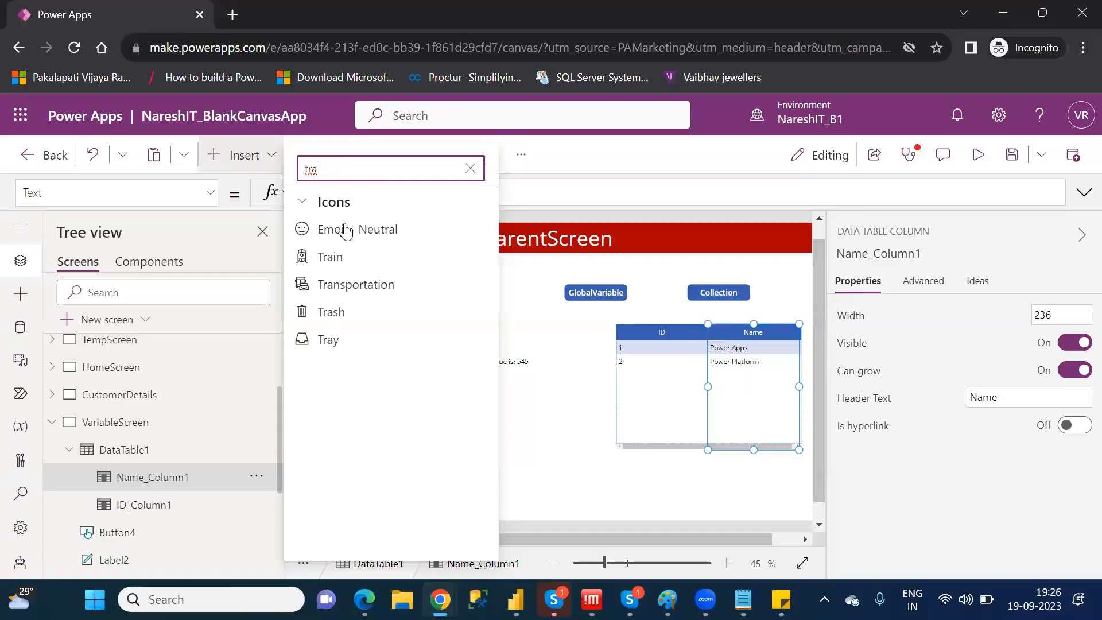
{"action": "left_click", "coordinate": [372, 311]}
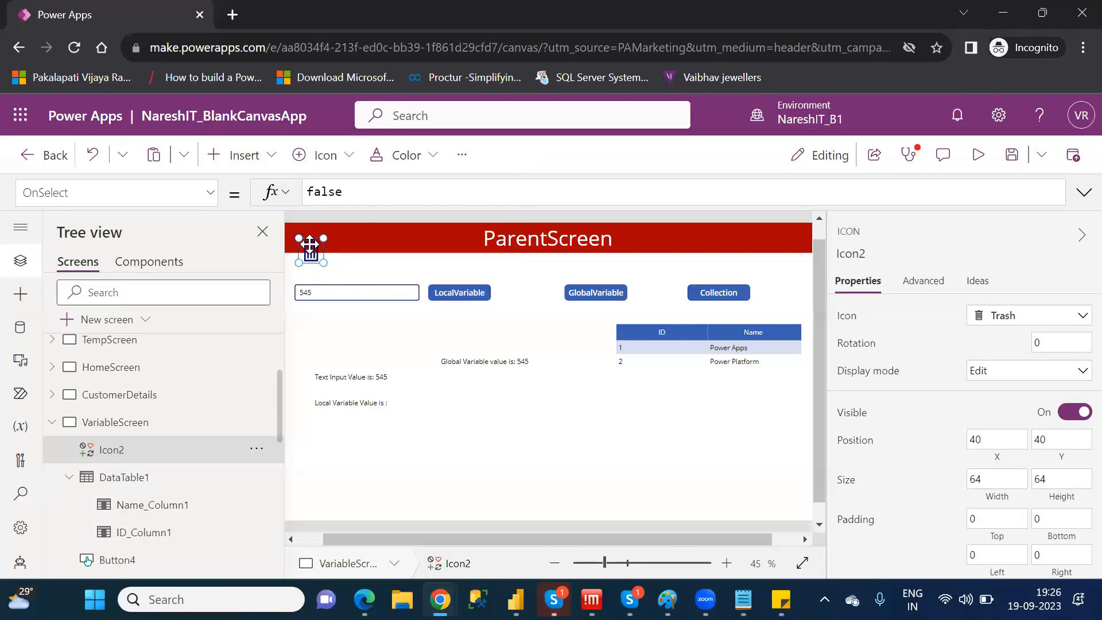
{"action": "key", "text": "Delete"}
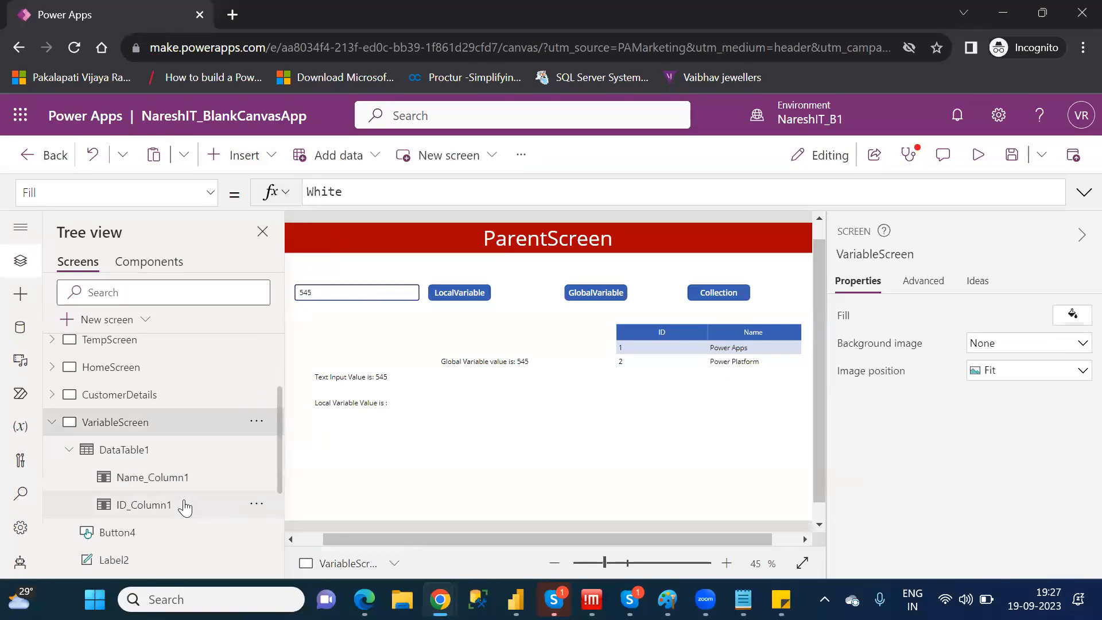
Insert a Trash icon and place it just right of the Collection button, at about X 1273, Y 148
{"action": "left_click", "coordinate": [163, 505]}
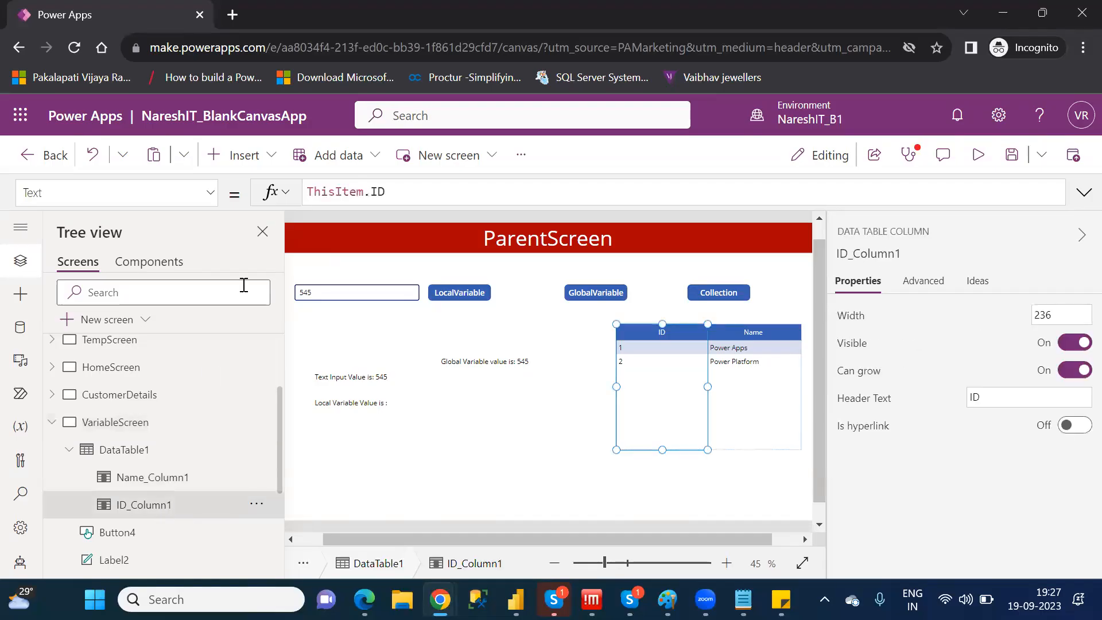
{"action": "left_click", "coordinate": [256, 155]}
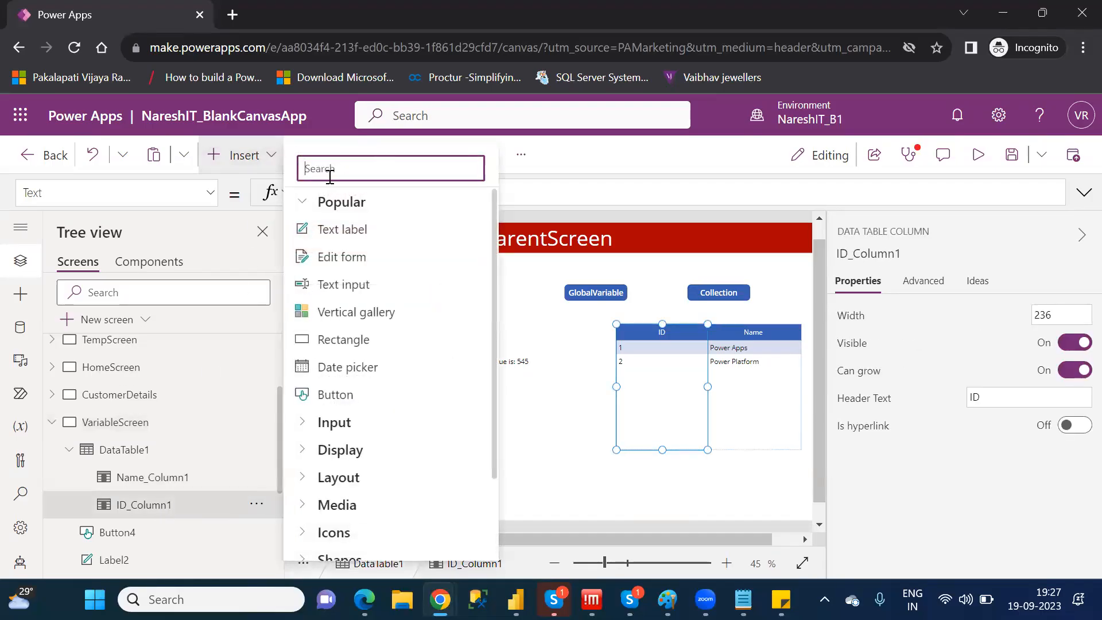
{"action": "type", "text": "tra"}
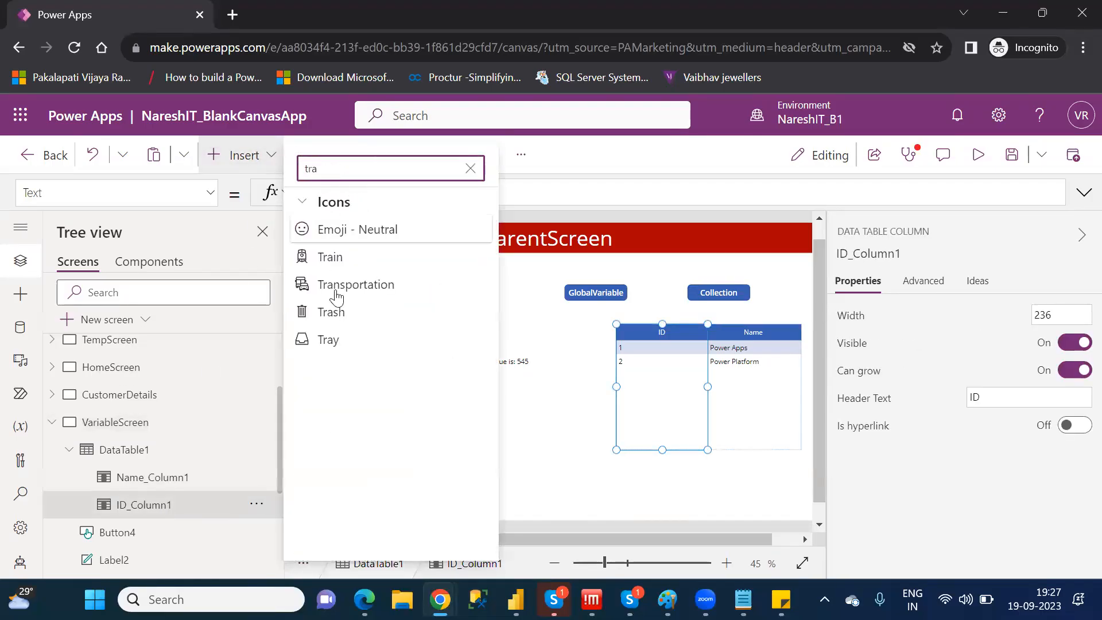
{"action": "left_click", "coordinate": [335, 315]}
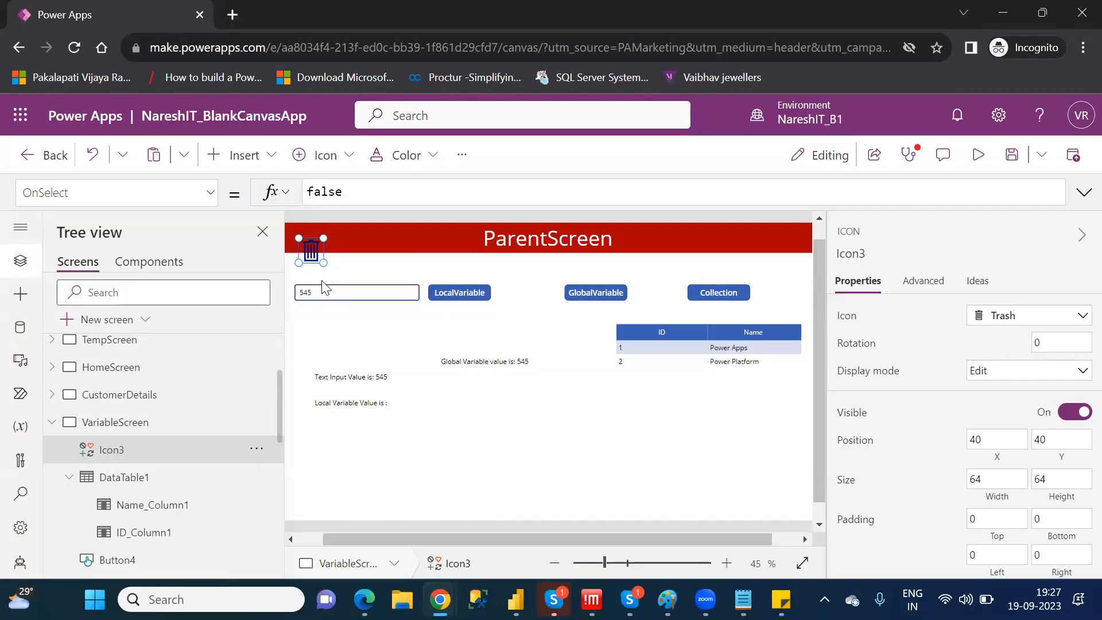
{"action": "left_click_drag", "start_coordinate": [312, 248], "coordinate": [790, 291]}
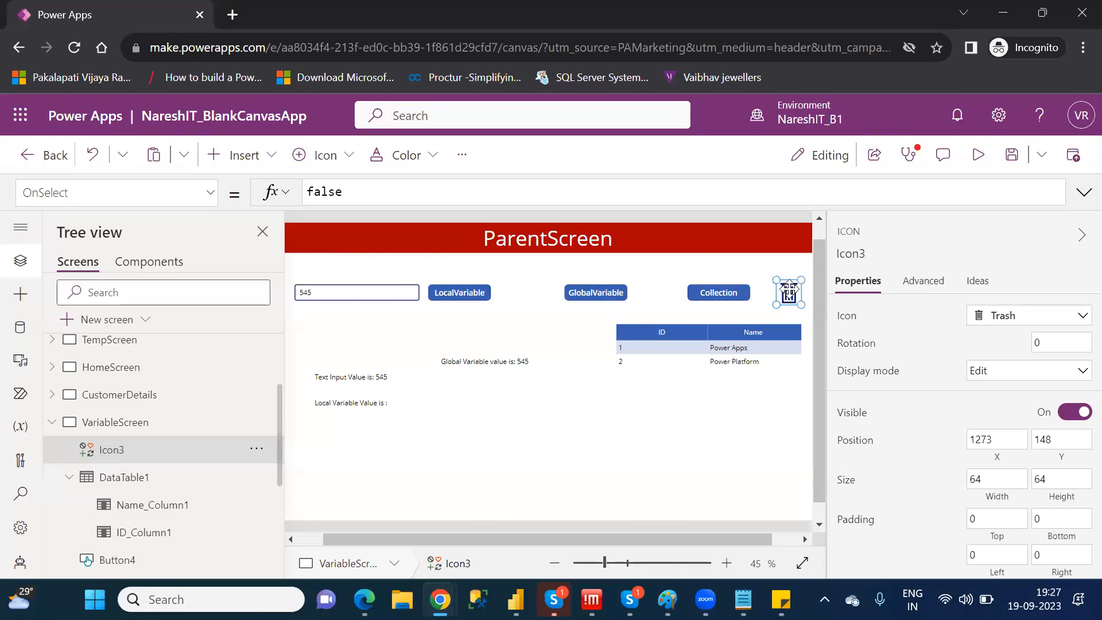
Replace the Trash icon's OnSelect formula with the start of a Remove function that takes CollectVar as its collection
{"action": "double_click", "coordinate": [327, 191]}
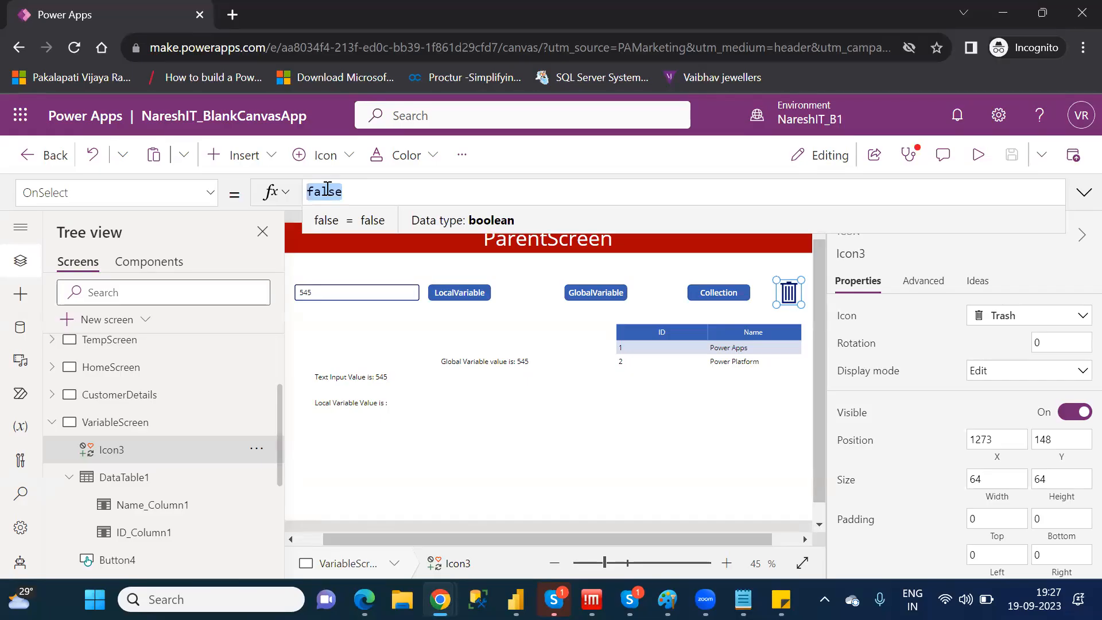
{"action": "type", "text": "remove"}
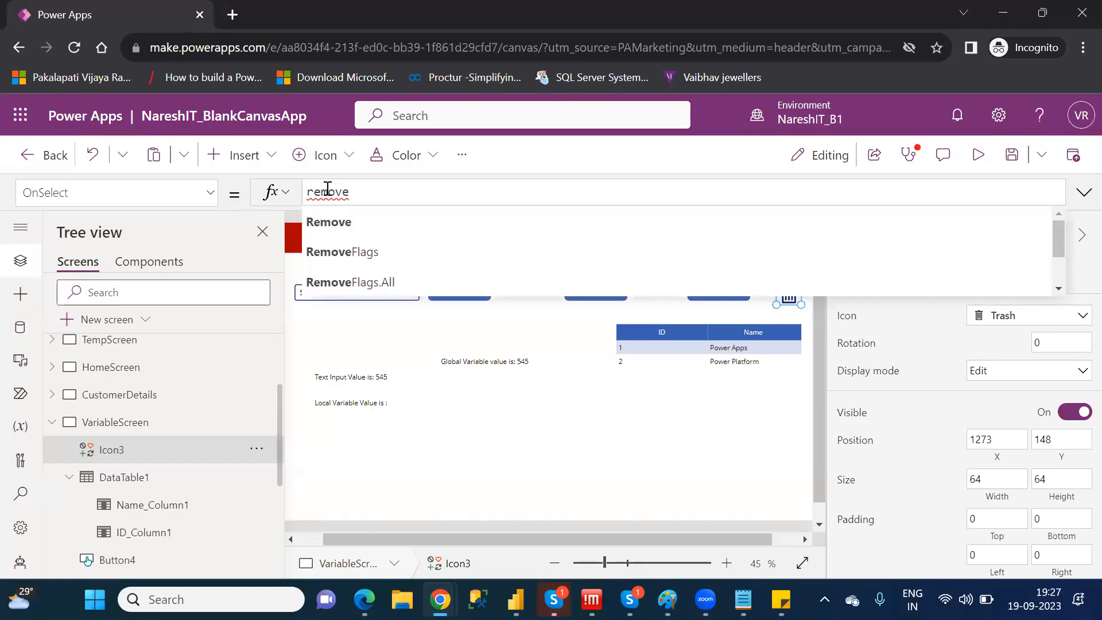
{"action": "key", "text": "Down"}
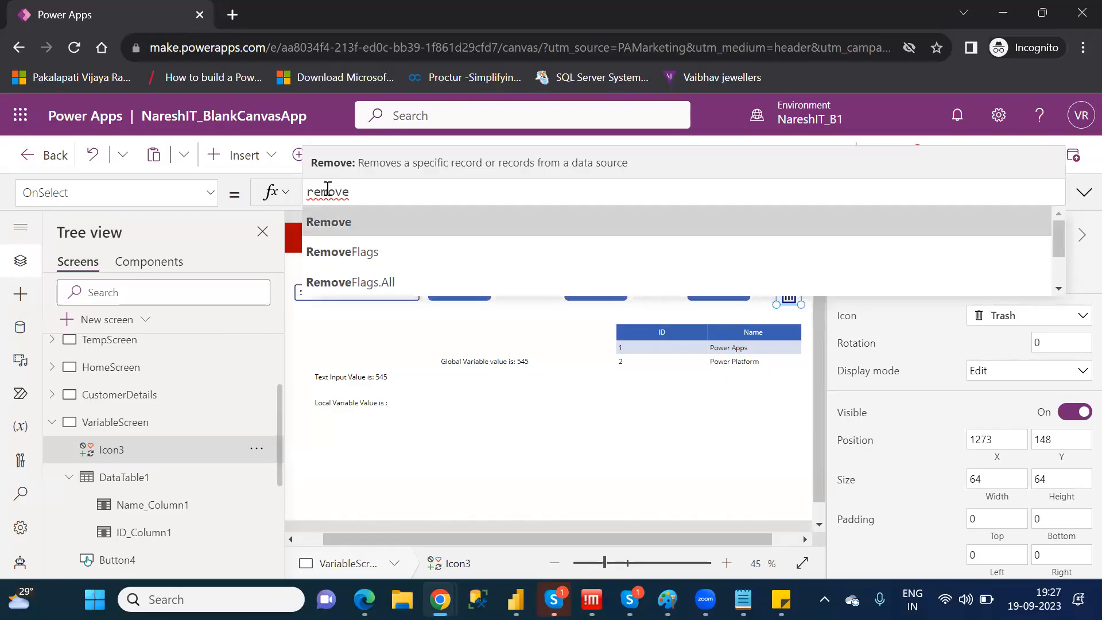
{"action": "key", "text": "Tab"}
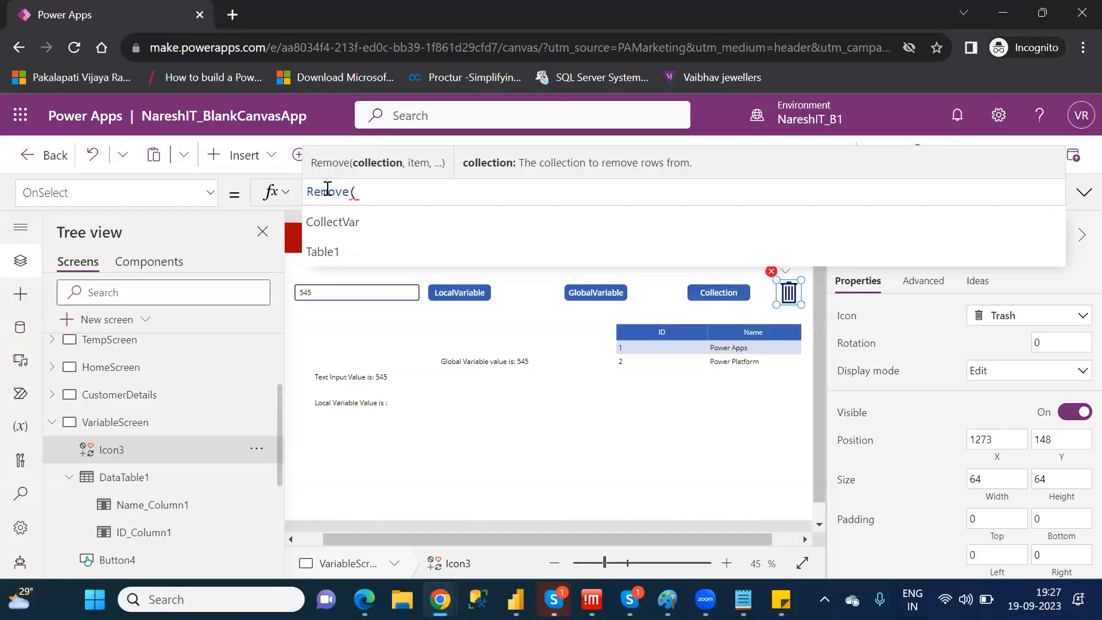
{"action": "key", "text": "Down"}
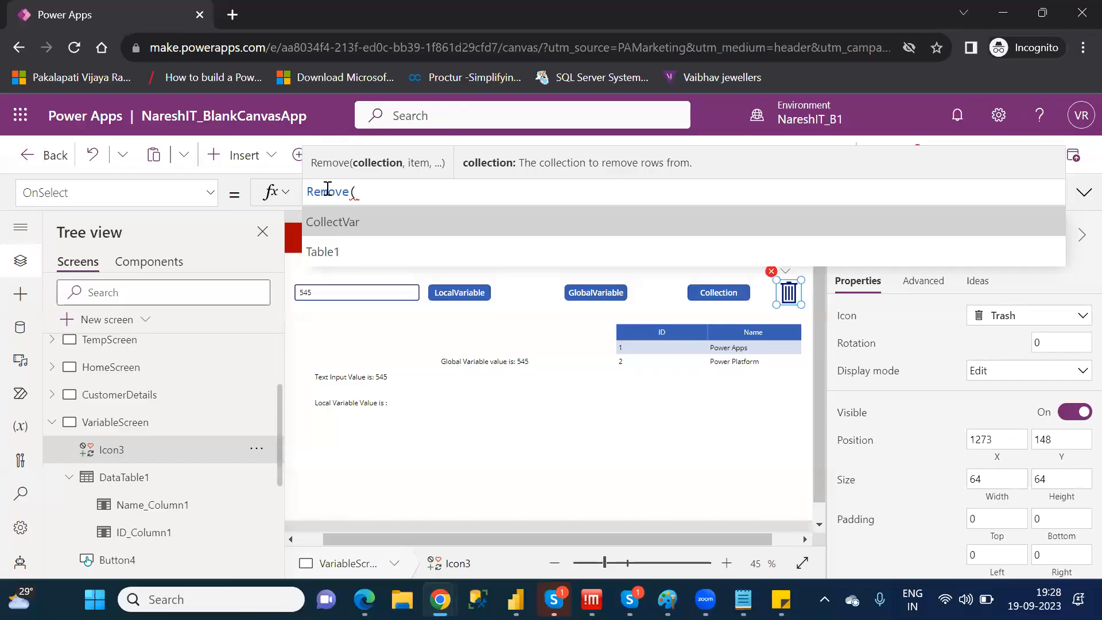
{"action": "key", "text": "Tab"}
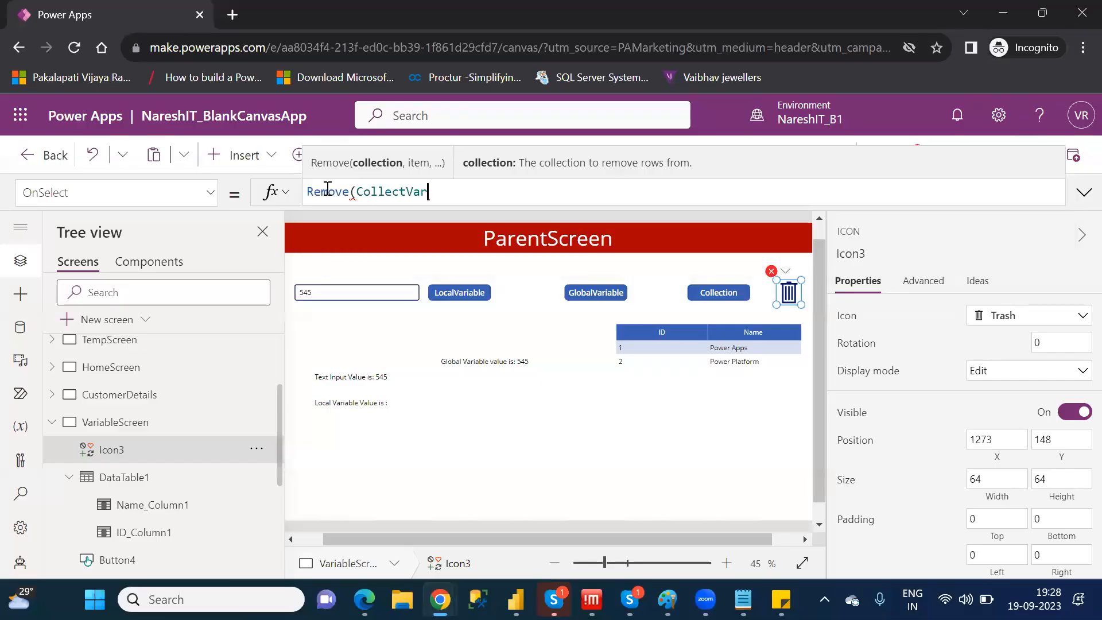
{"action": "type", "text": ","}
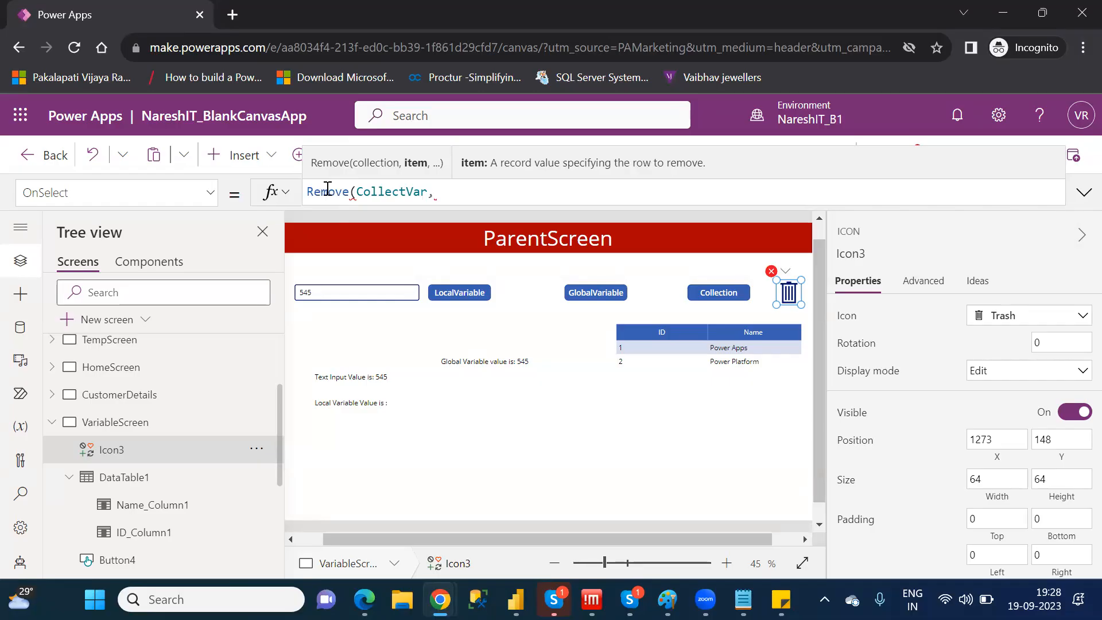
{"action": "type", "text": "d"}
{"action": "key", "text": "BackSpace"}
{"action": "key", "text": "BackSpace"}
{"action": "type", "text": "t"}
{"action": "type", "text": "hi"}
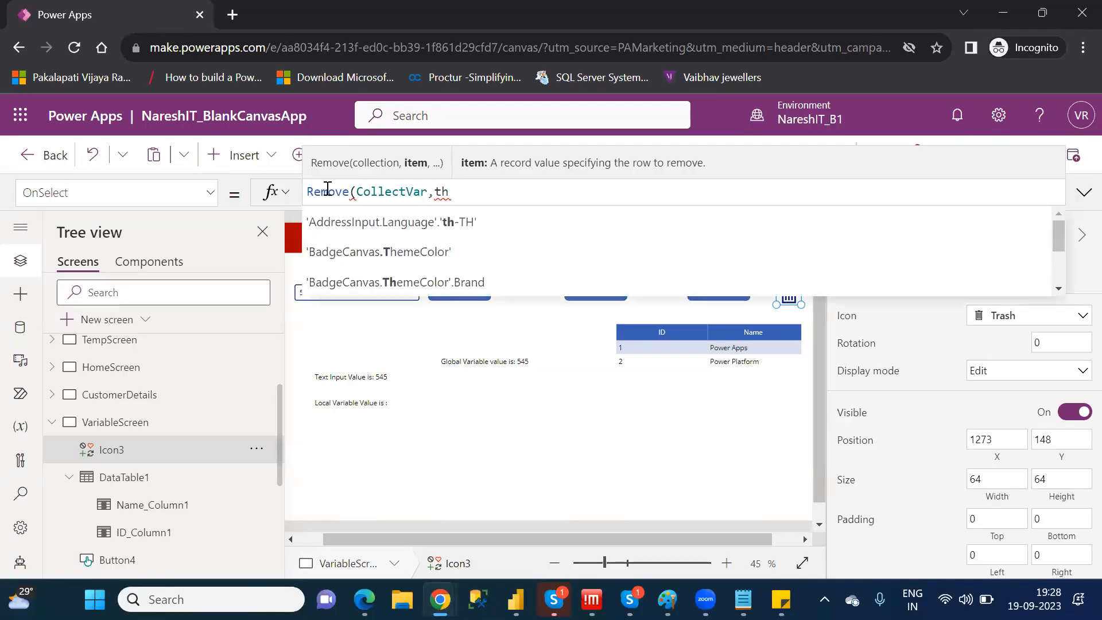
{"action": "key", "text": "BackSpace"}
{"action": "key", "text": "BackSpace"}
{"action": "key", "text": "BackSpace"}
{"action": "key", "text": "BackSpace"}
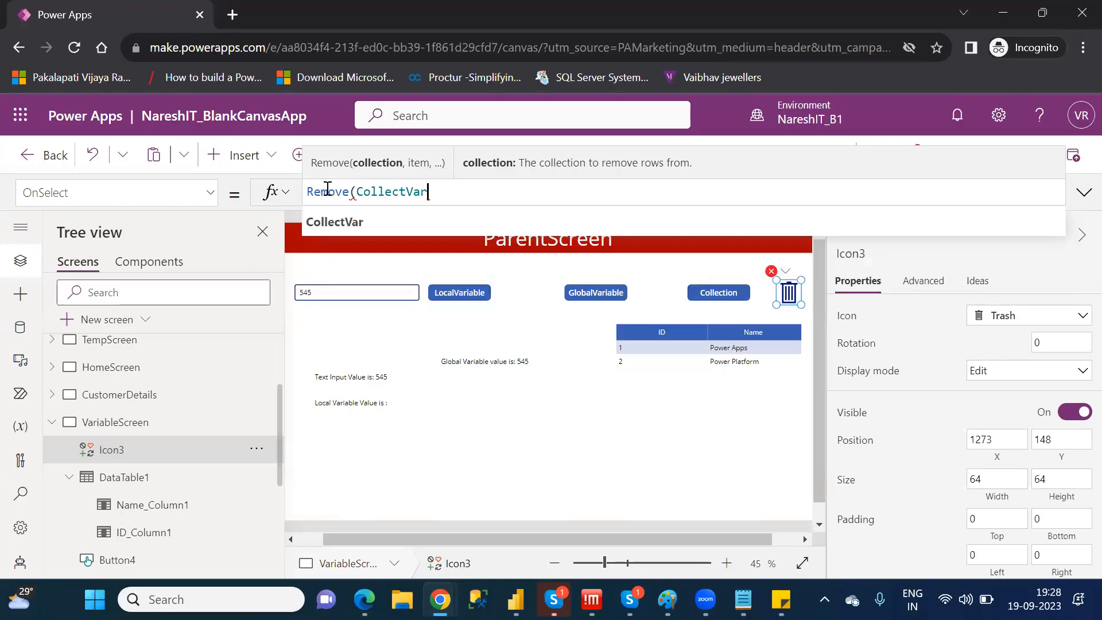
{"action": "type", "text": ","}
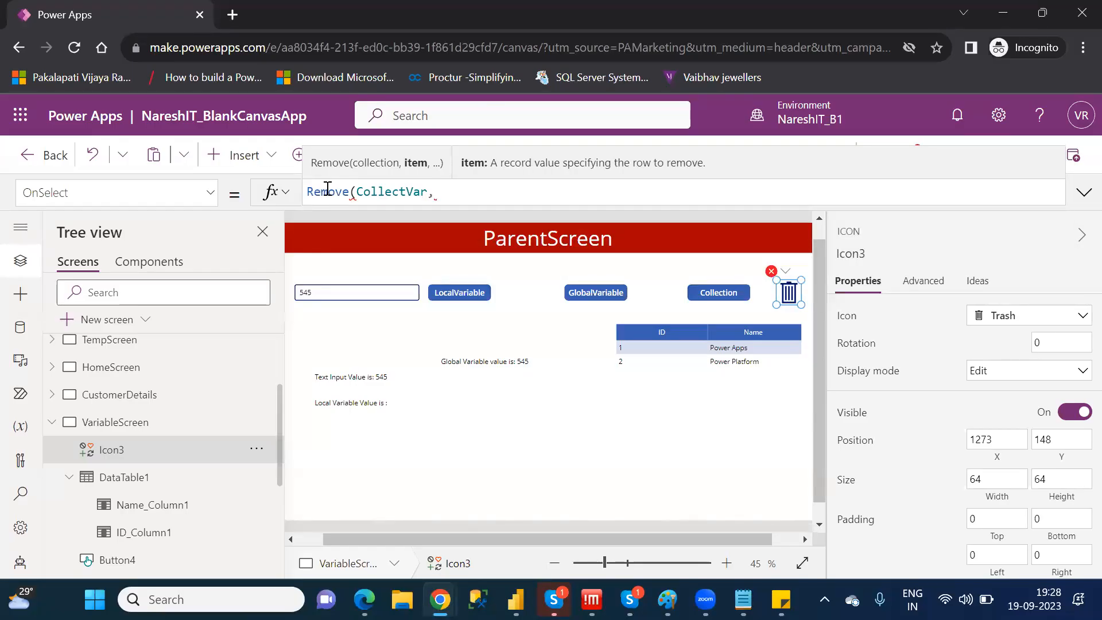
{"action": "type", "text": "name"}
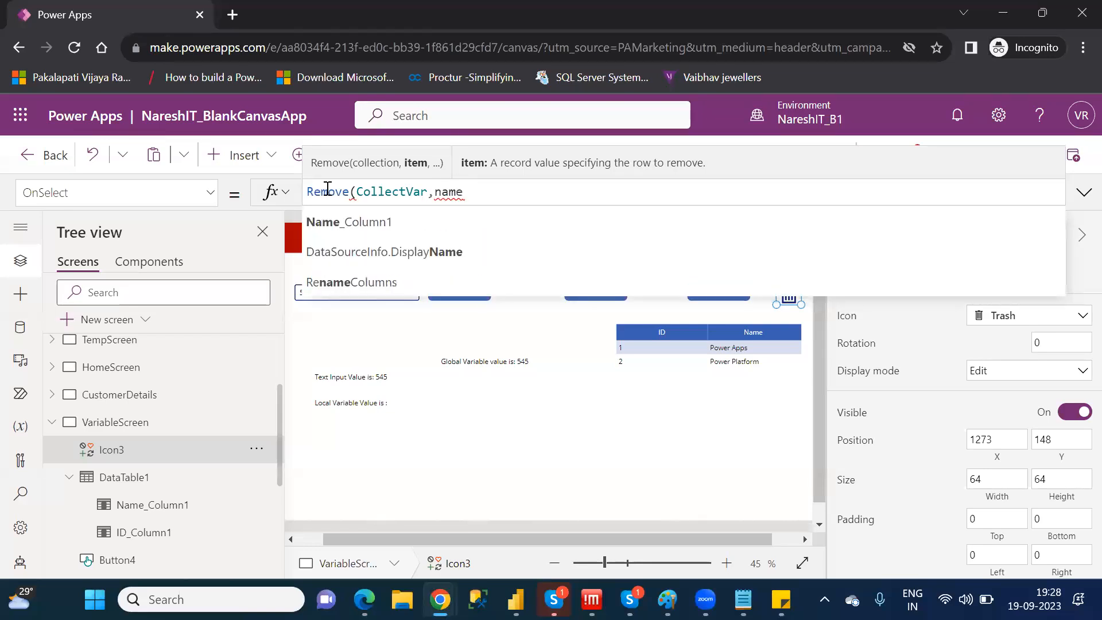
Enter Name_Column1 as the item argument of the Trash icon's Remove formula
{"action": "key", "text": "Down"}
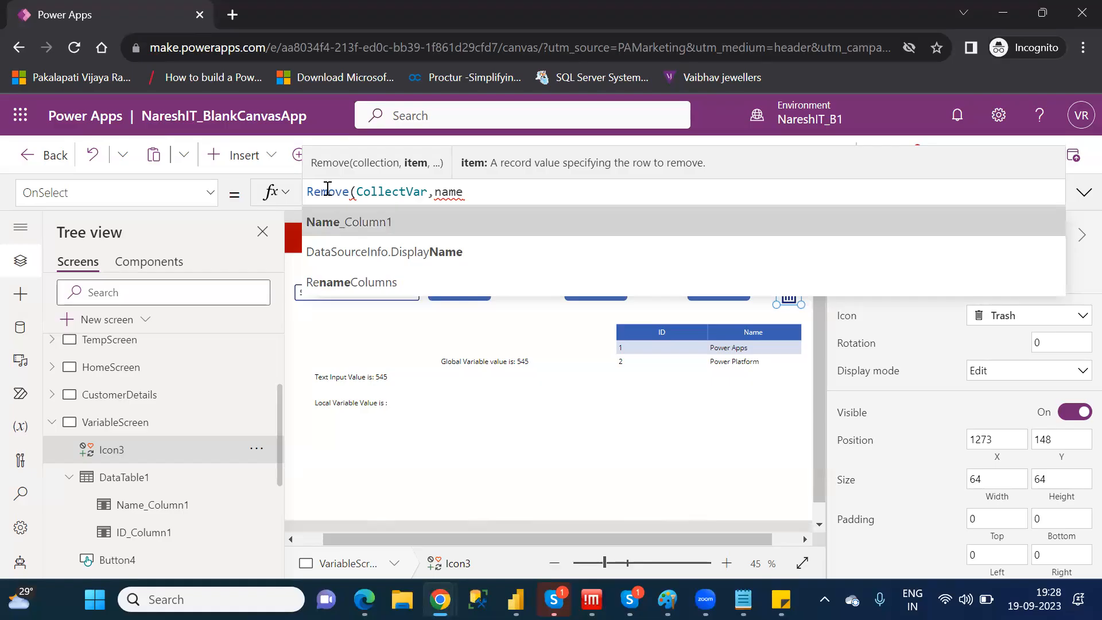
{"action": "key", "text": "Tab"}
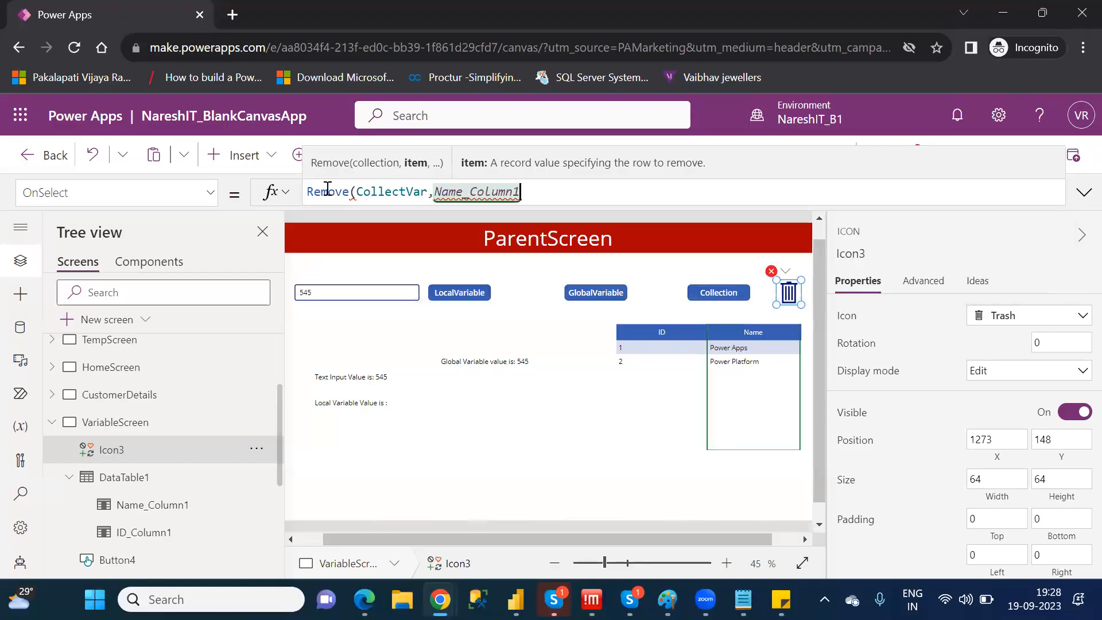
Append the Text property to Name_Column1 and close the formula as Remove(CollectVar,Name_Column1.Text)
{"action": "type", "text": "."}
{"action": "key", "text": "Down"}
{"action": "key", "text": "Down"}
{"action": "key", "text": "Down"}
{"action": "key", "text": "Down"}
{"action": "key", "text": "Down"}
{"action": "key", "text": "Down"}
{"action": "key", "text": "Up"}
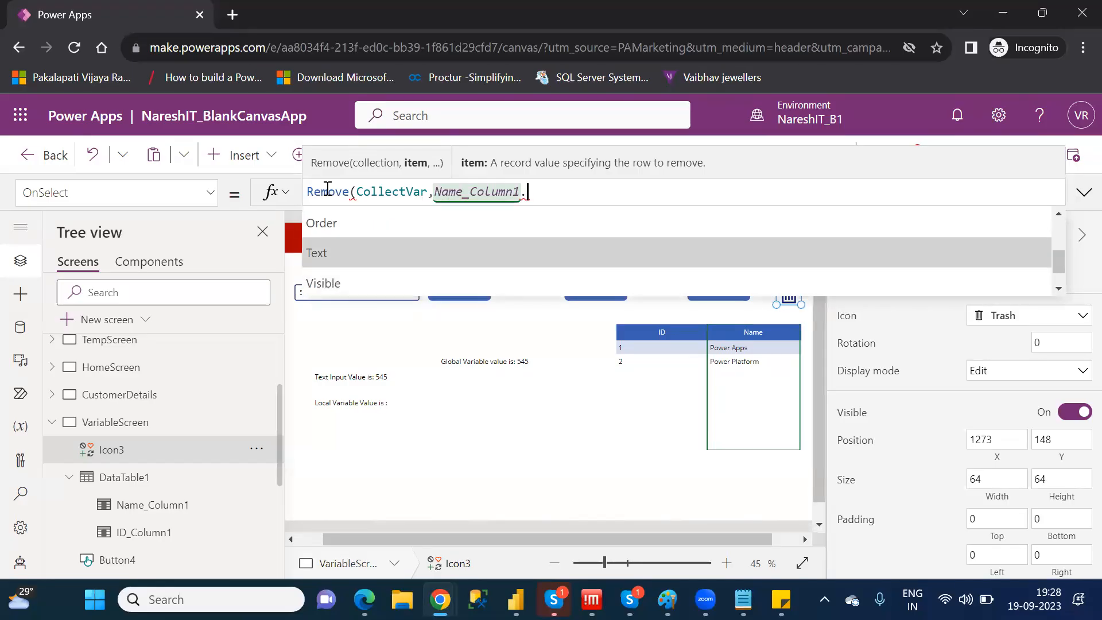
{"action": "key", "text": "Tab"}
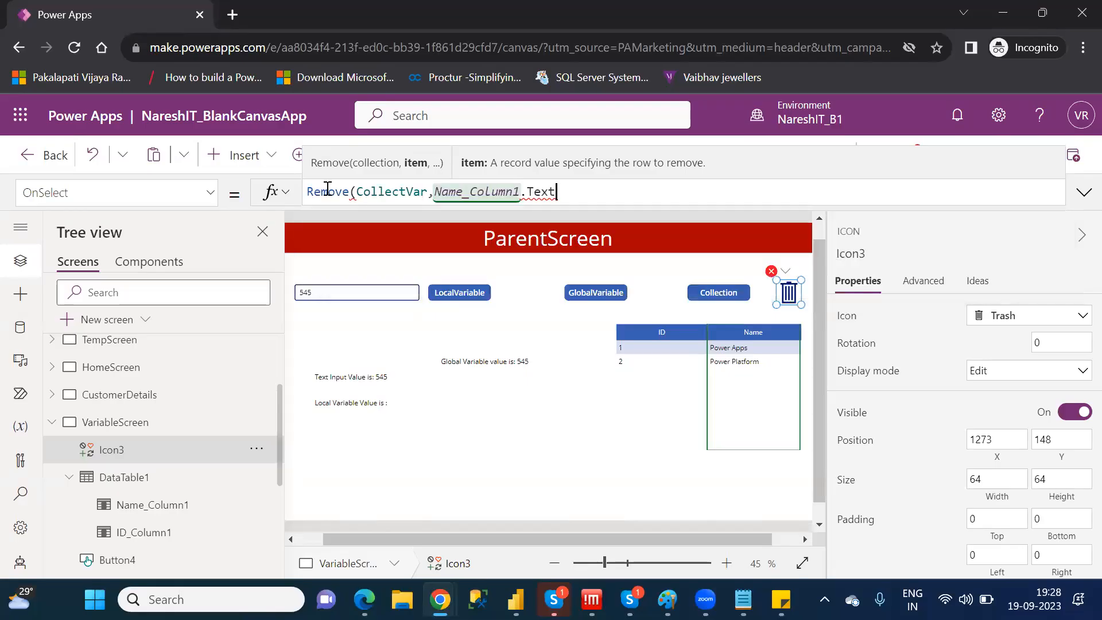
{"action": "type", "text": ")"}
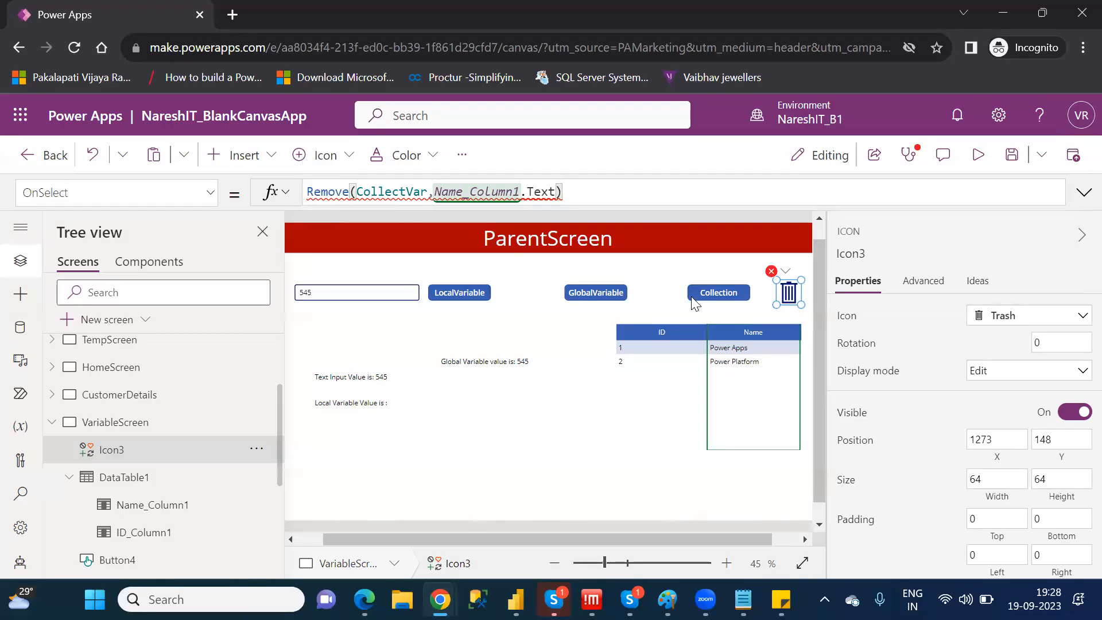
Delete the Trash icon and DataTable1 from VariableScreen
{"action": "left_click", "coordinate": [786, 292]}
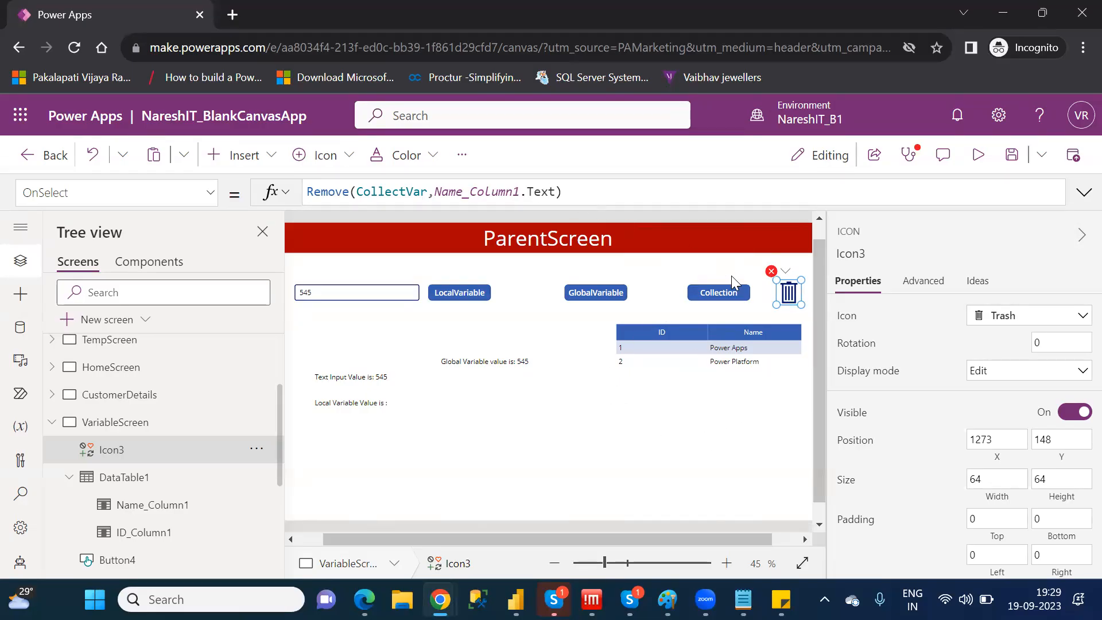
{"action": "key", "text": "Delete"}
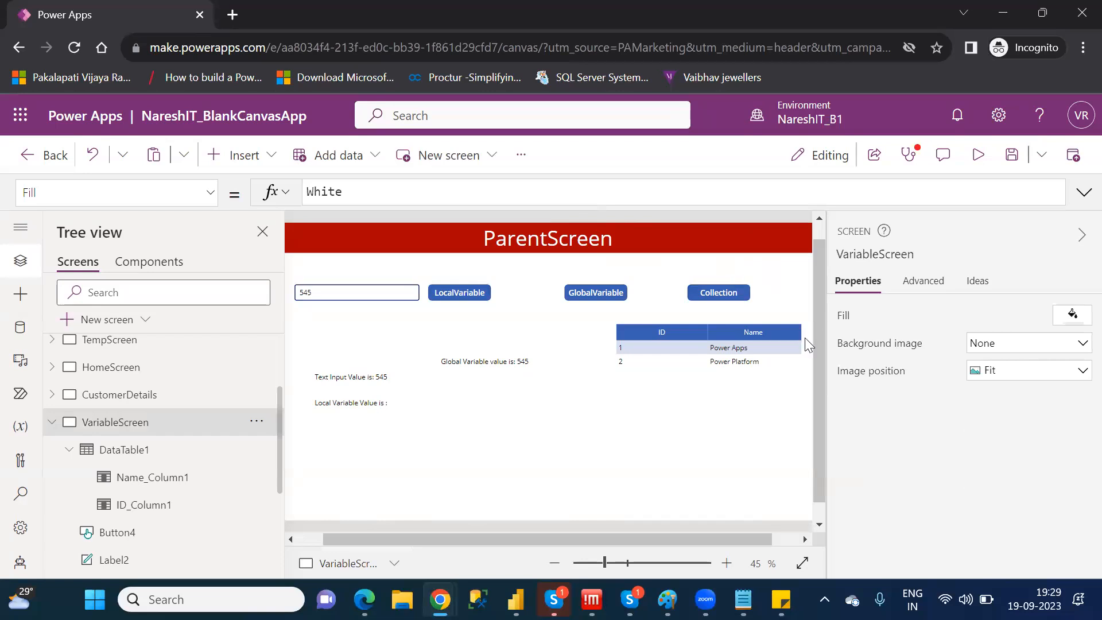
{"action": "left_click", "coordinate": [792, 380]}
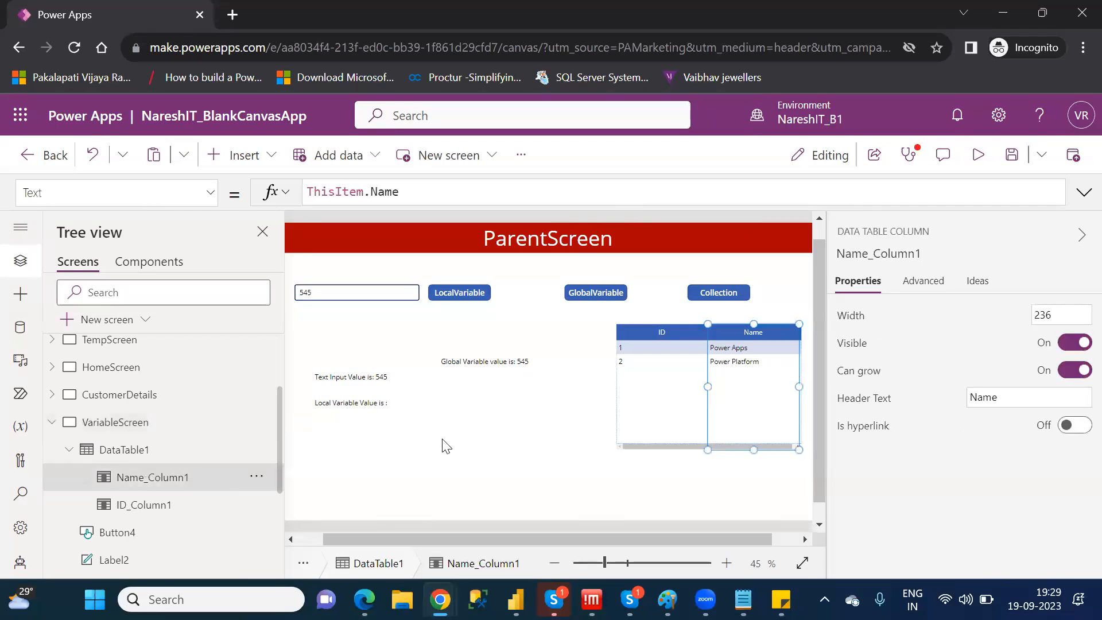
{"action": "left_click", "coordinate": [104, 454]}
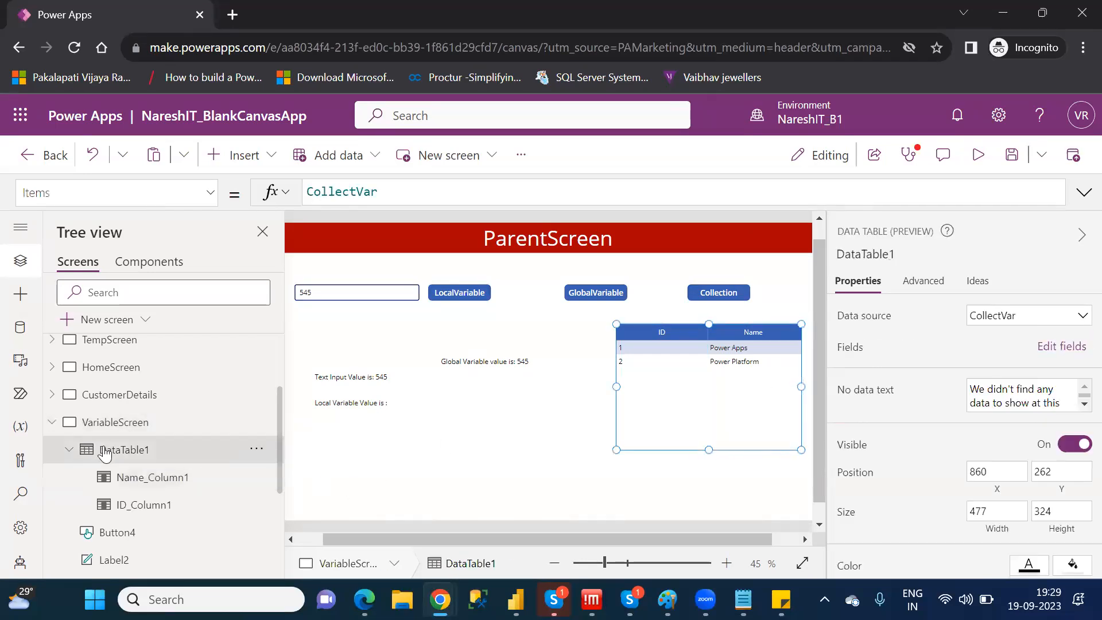
{"action": "key", "text": "Delete"}
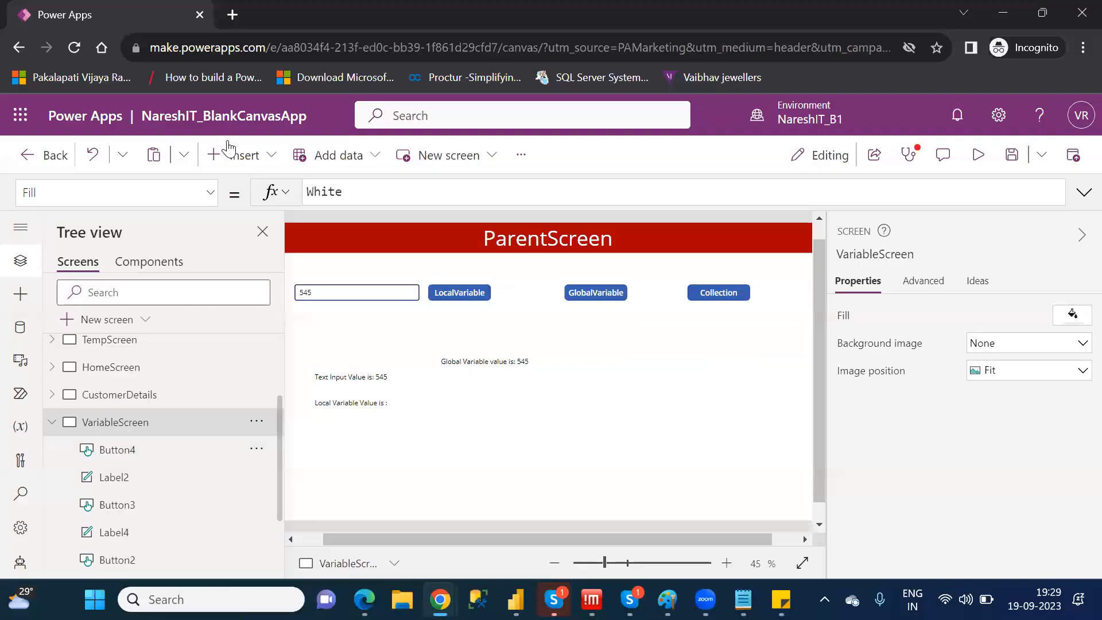
Insert a vertical gallery on VariableScreen and place it below the Collection button at about X 612, Y 246, with height about 521
{"action": "left_click", "coordinate": [240, 163]}
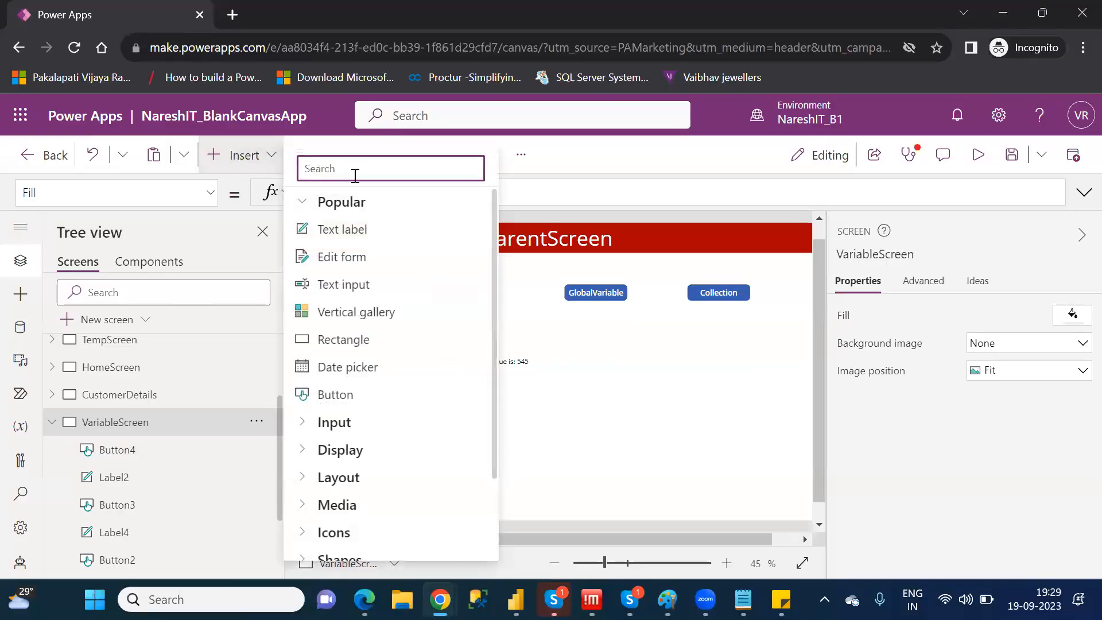
{"action": "left_click", "coordinate": [353, 313]}
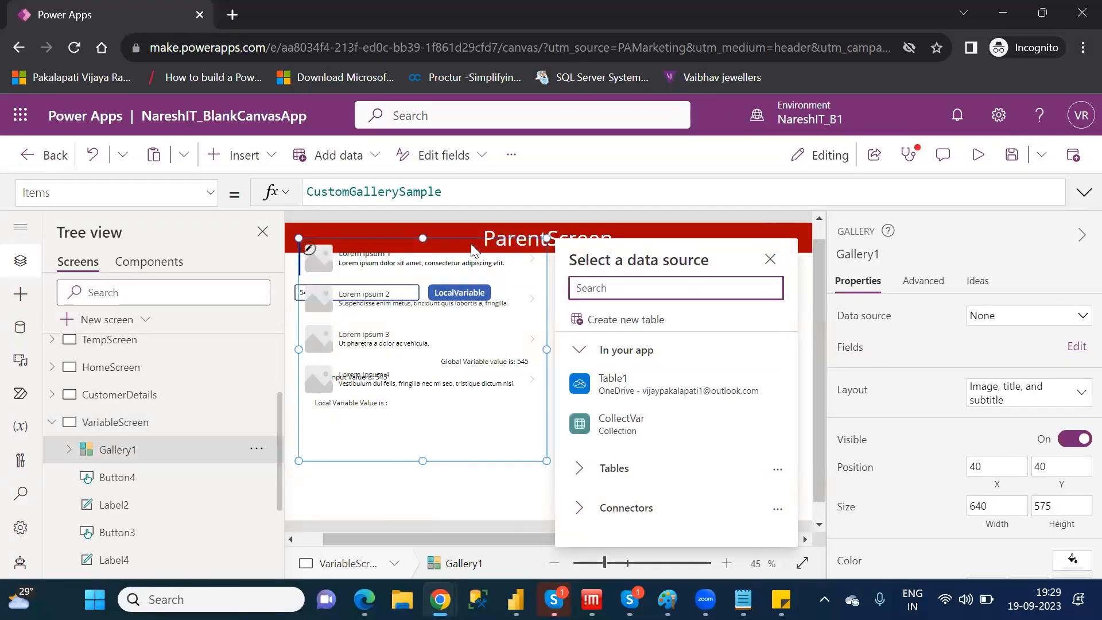
{"action": "left_click_drag", "start_coordinate": [472, 232], "coordinate": [696, 359]}
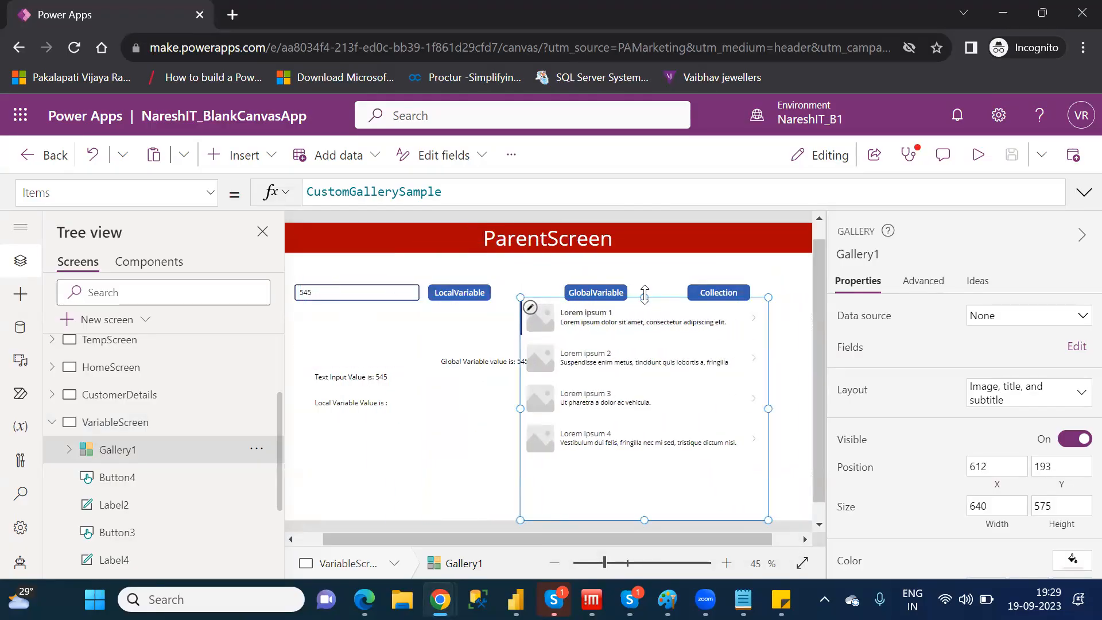
{"action": "left_click_drag", "start_coordinate": [645, 298], "coordinate": [650, 315]}
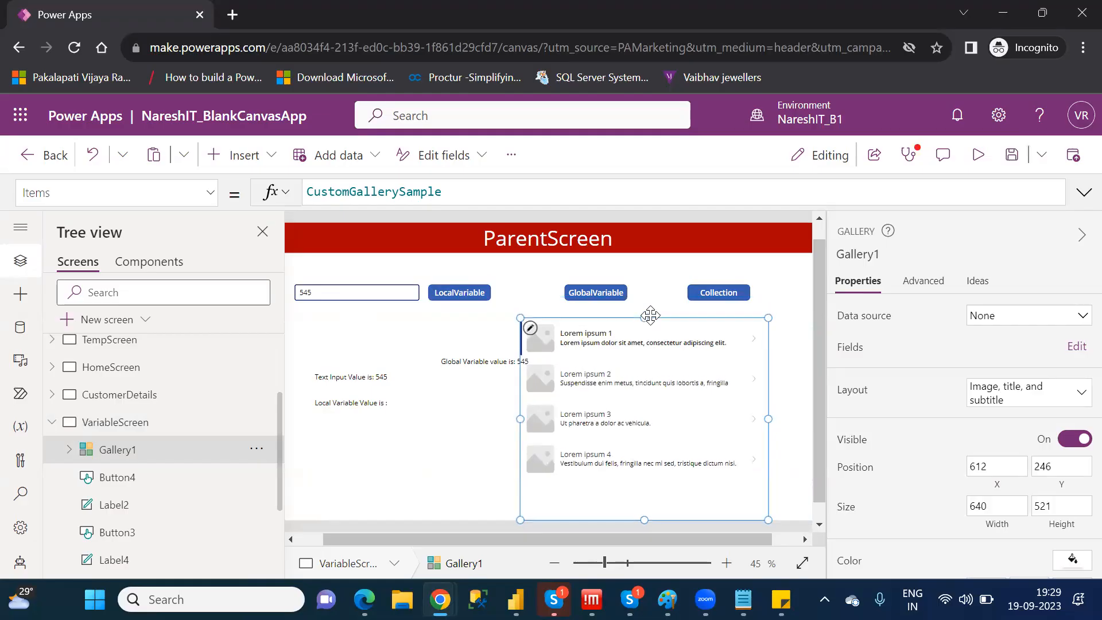
Set the new gallery's Items property to CollectVar and check the Collection button's OnSelect formula
{"action": "double_click", "coordinate": [435, 192]}
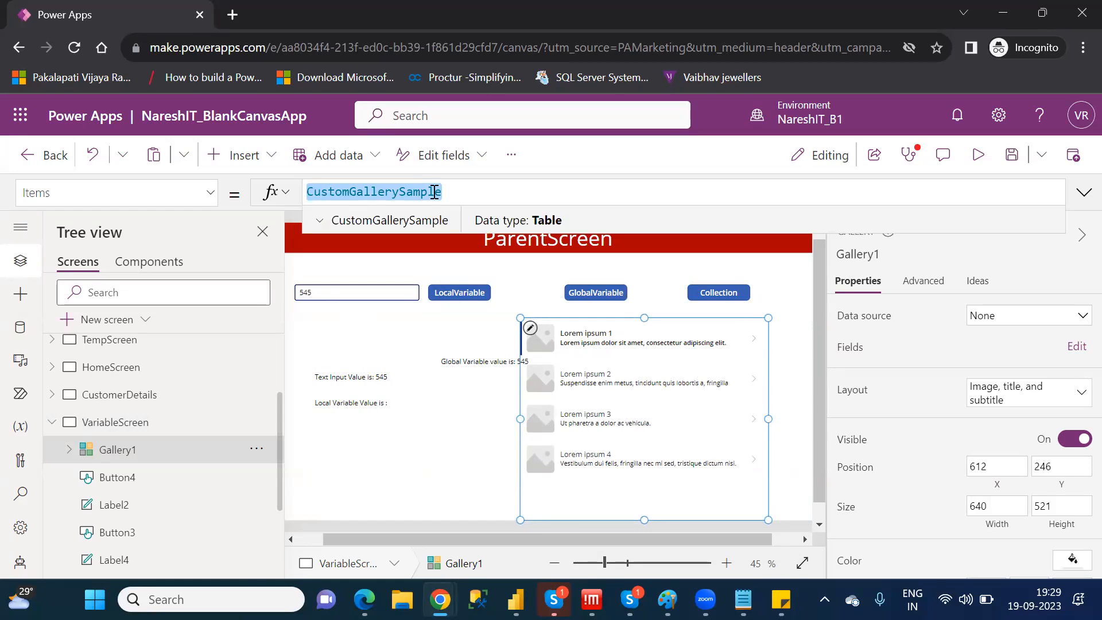
{"action": "type", "text": "co"}
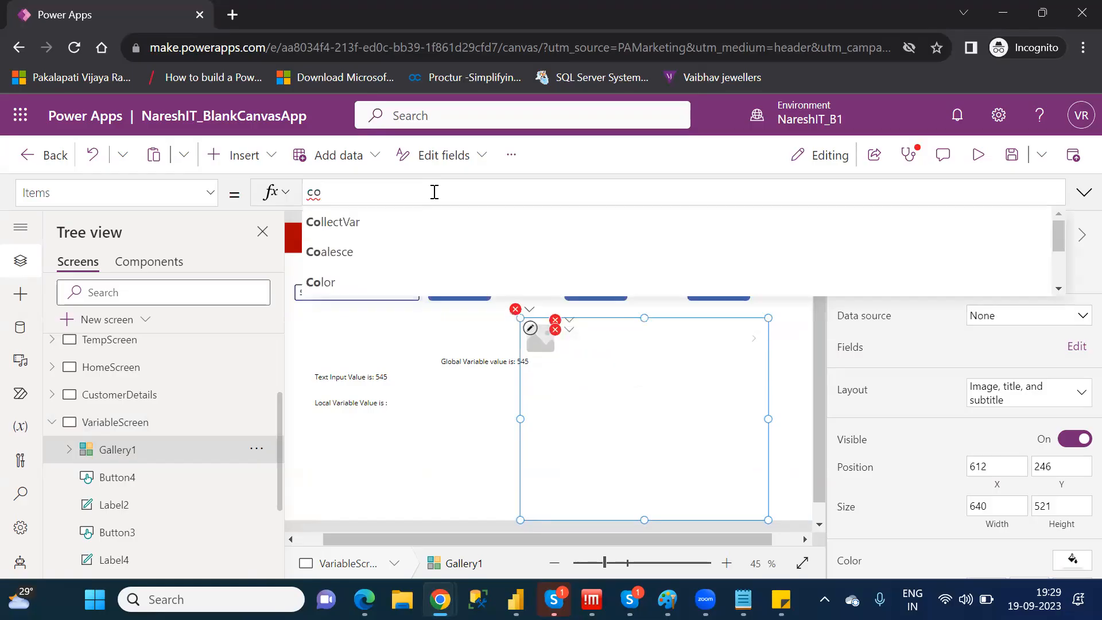
{"action": "key", "text": "Tab"}
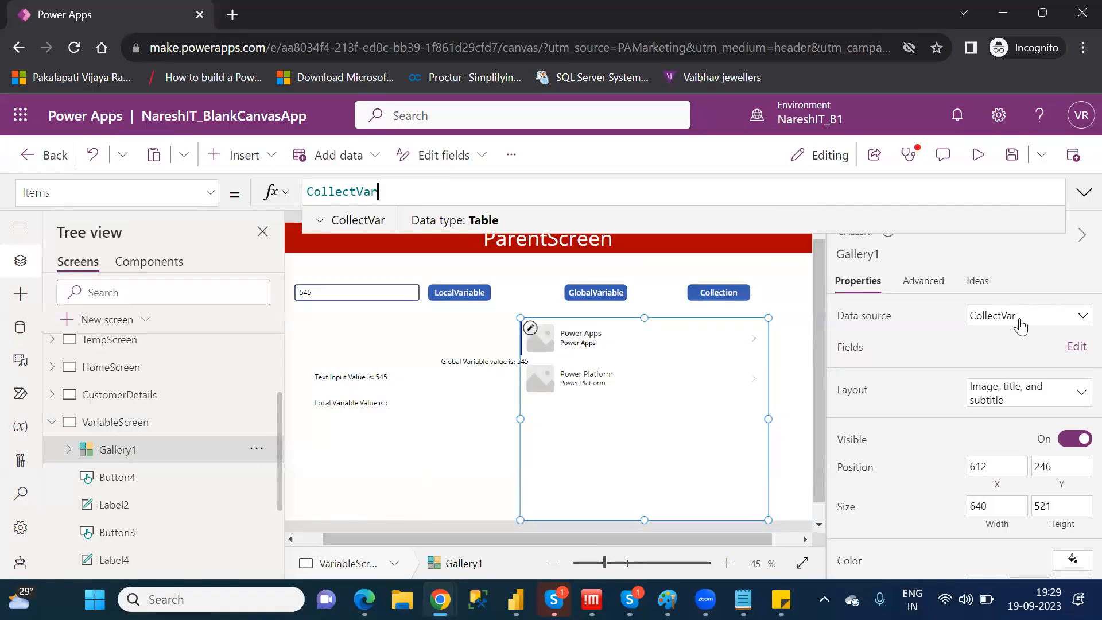
{"action": "left_click", "coordinate": [728, 289]}
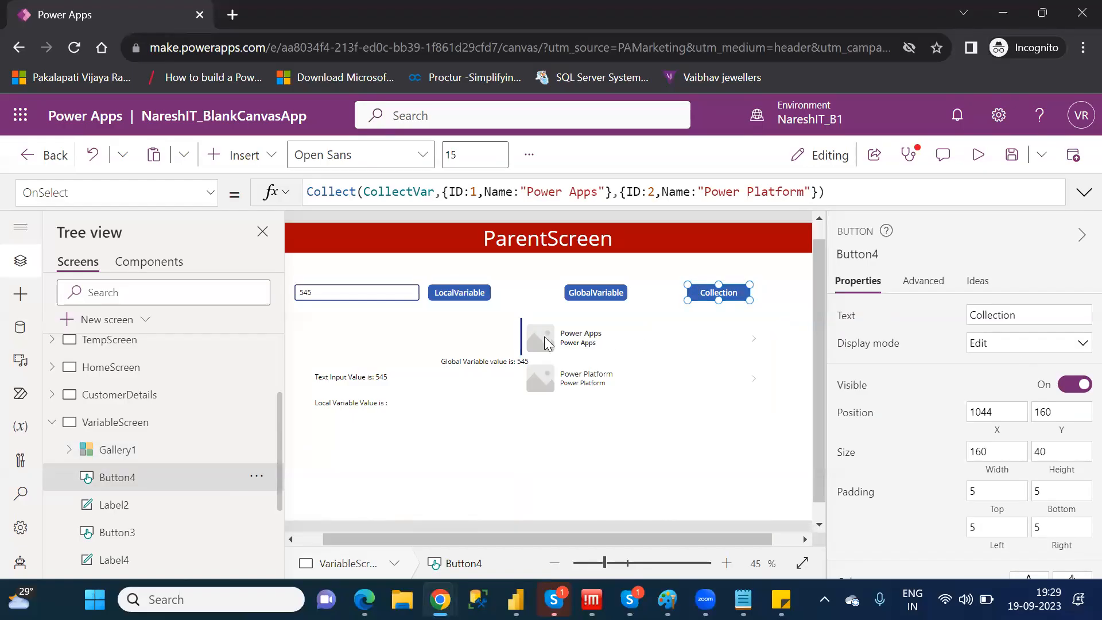
Assign the ID field to Title1 in Gallery1 and check the subtitle's formula
{"action": "left_click", "coordinate": [114, 451]}
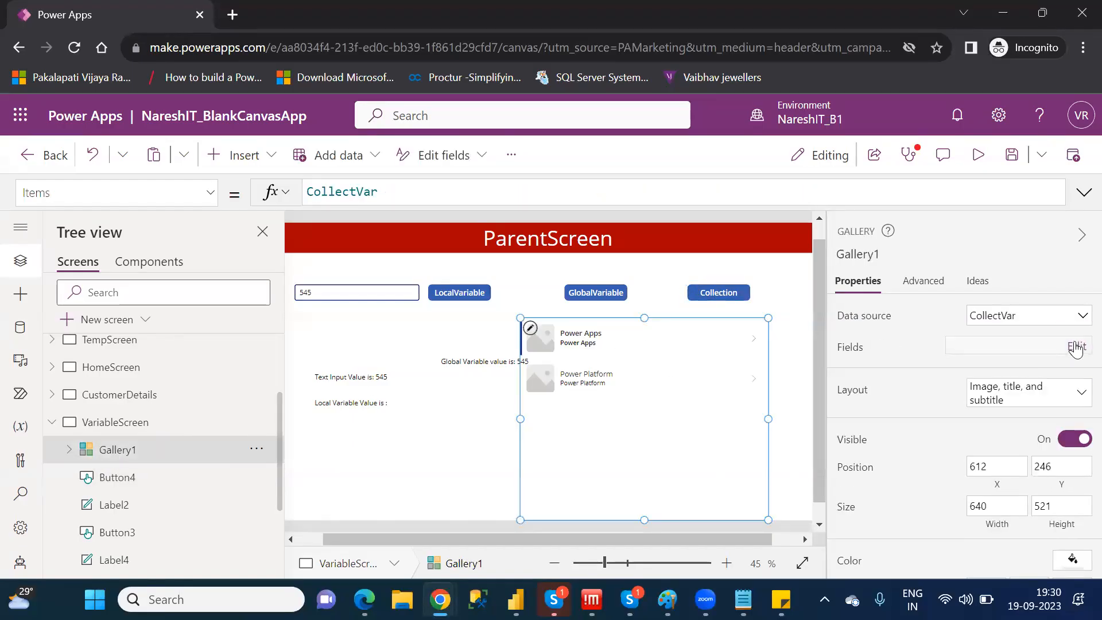
{"action": "left_click", "coordinate": [1076, 347]}
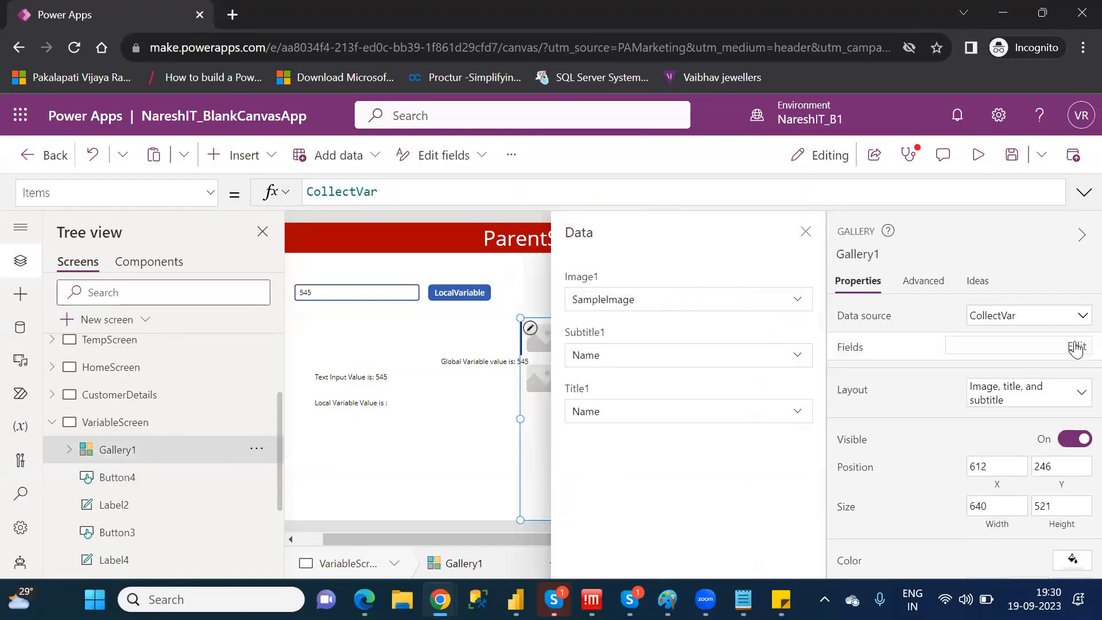
{"action": "left_click", "coordinate": [798, 361]}
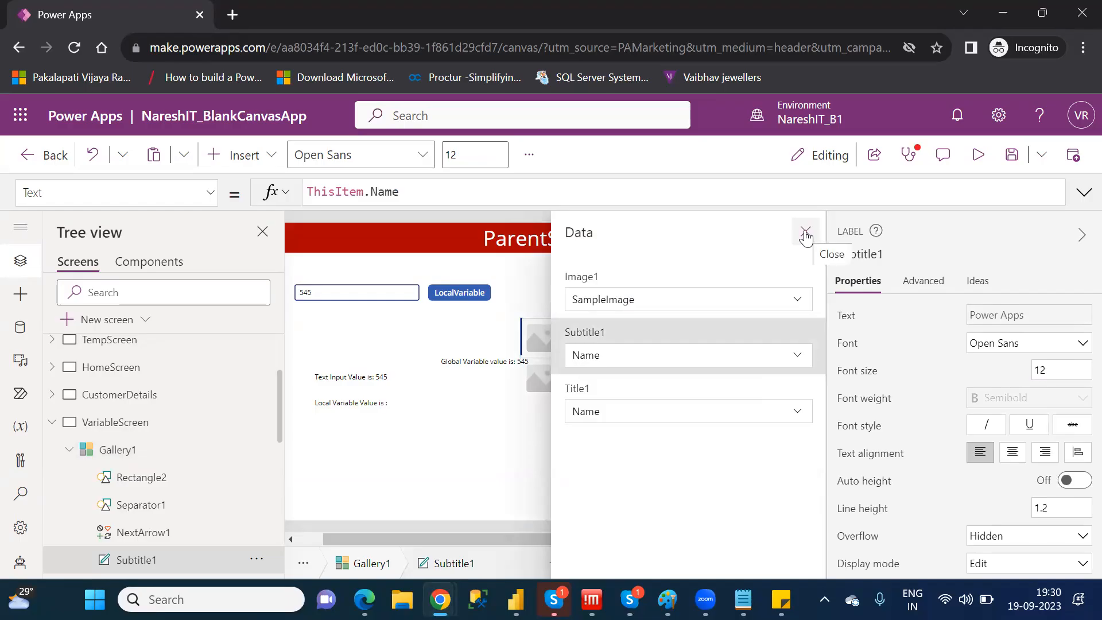
{"action": "left_click", "coordinate": [795, 417]}
{"action": "left_click", "coordinate": [795, 418]}
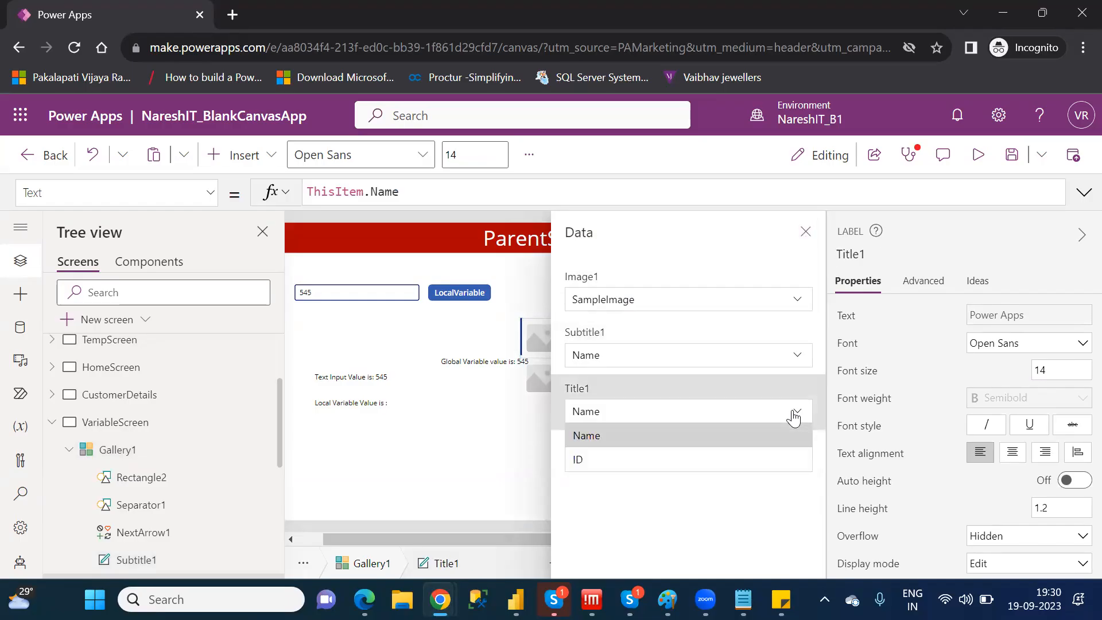
{"action": "left_click", "coordinate": [679, 457]}
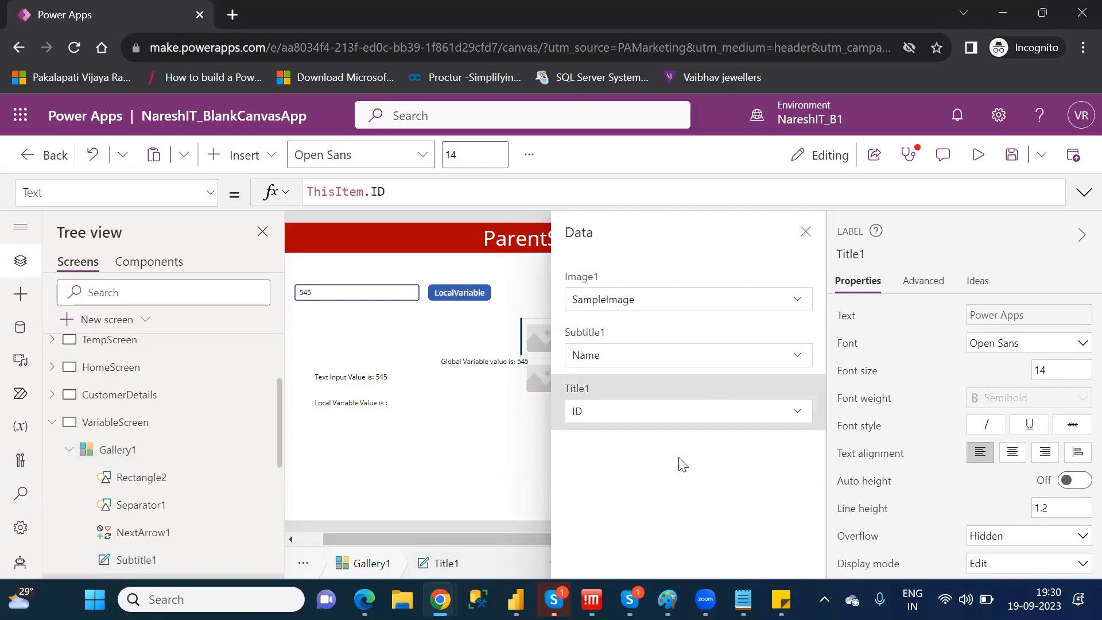
{"action": "left_click", "coordinate": [804, 233]}
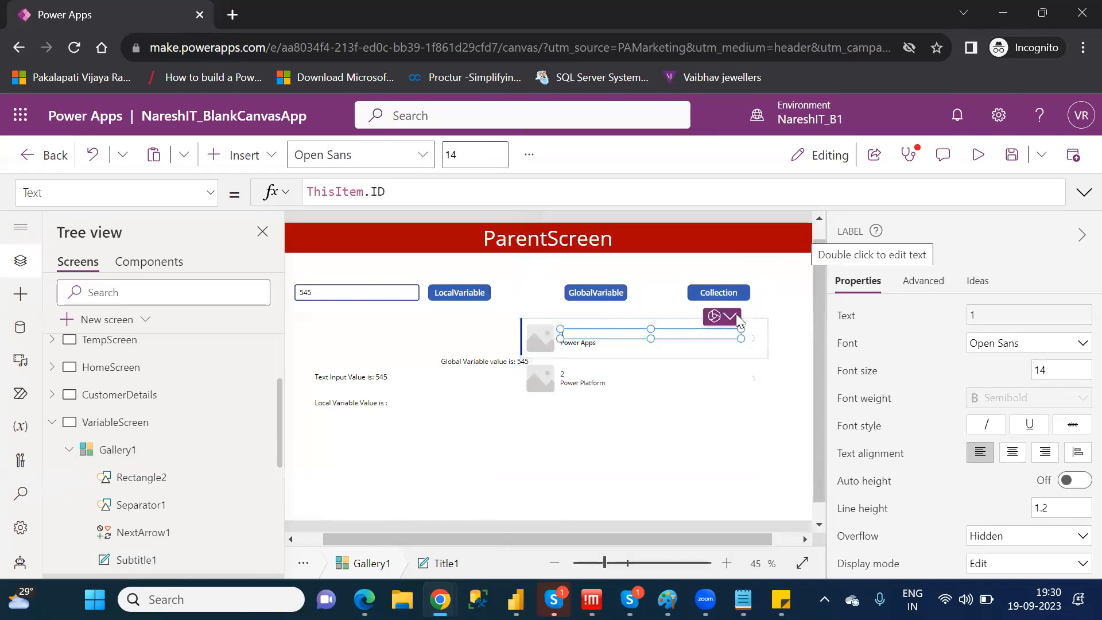
{"action": "left_click", "coordinate": [586, 343]}
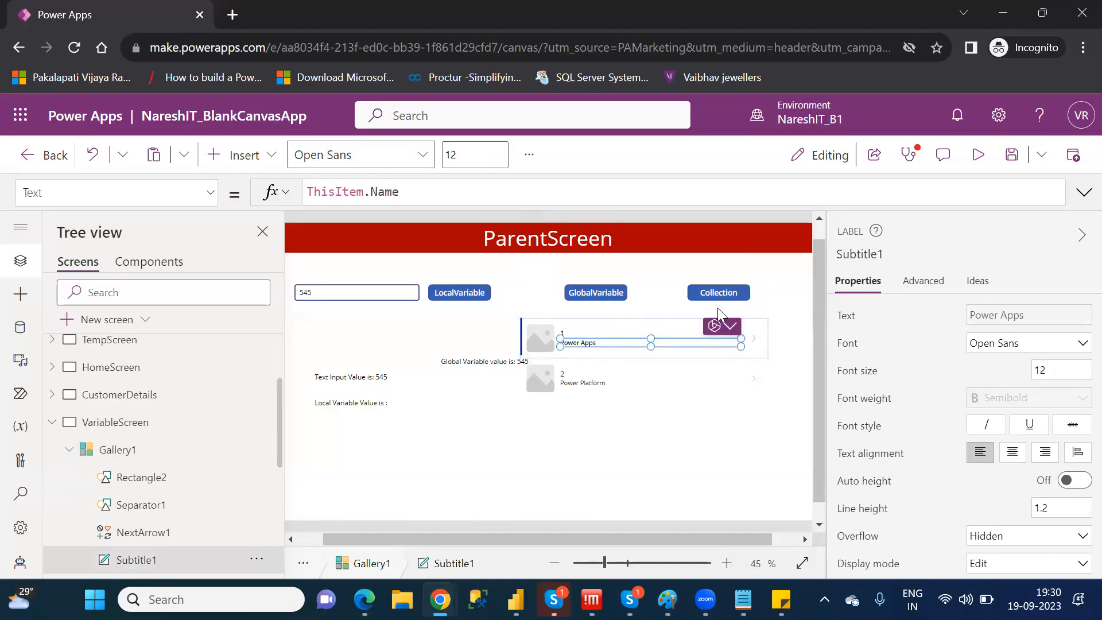
Change Gallery1's layout to Title and subtitle
{"action": "left_click", "coordinate": [179, 459]}
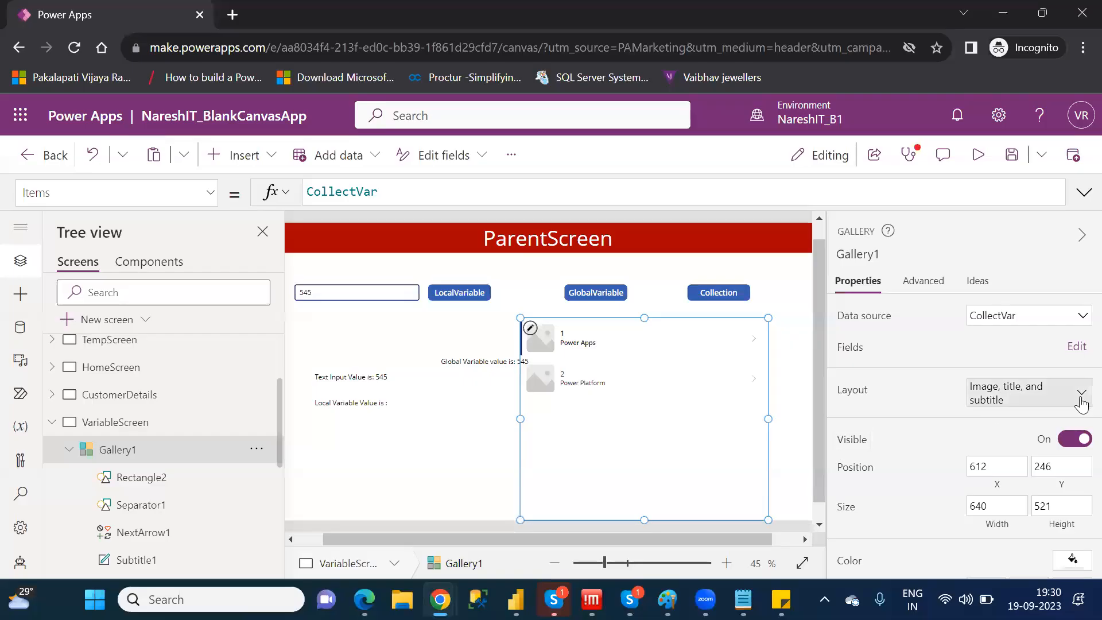
{"action": "left_click", "coordinate": [1081, 401]}
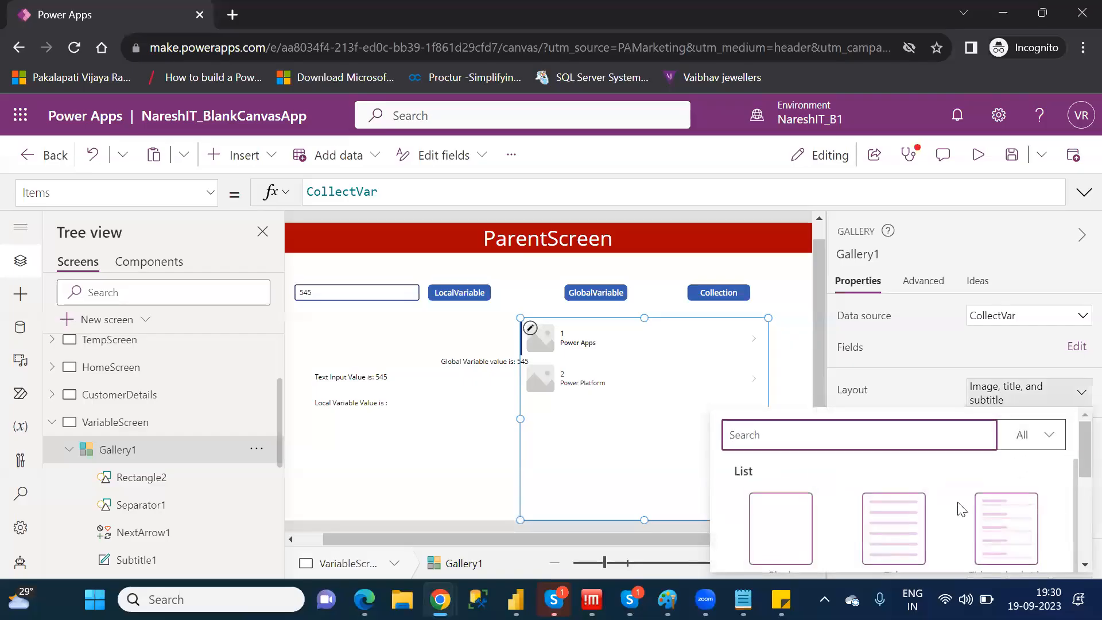
{"action": "left_click", "coordinate": [1017, 525]}
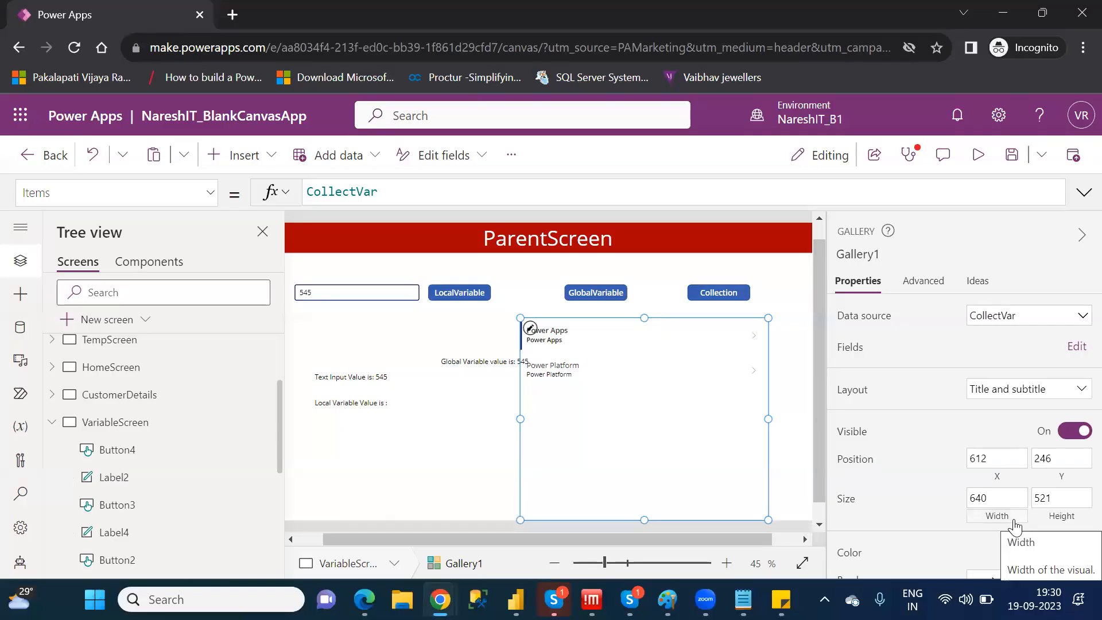
Assign the ID field to Title2 in Gallery1, keeping Name for the subtitle
{"action": "left_click", "coordinate": [1077, 346]}
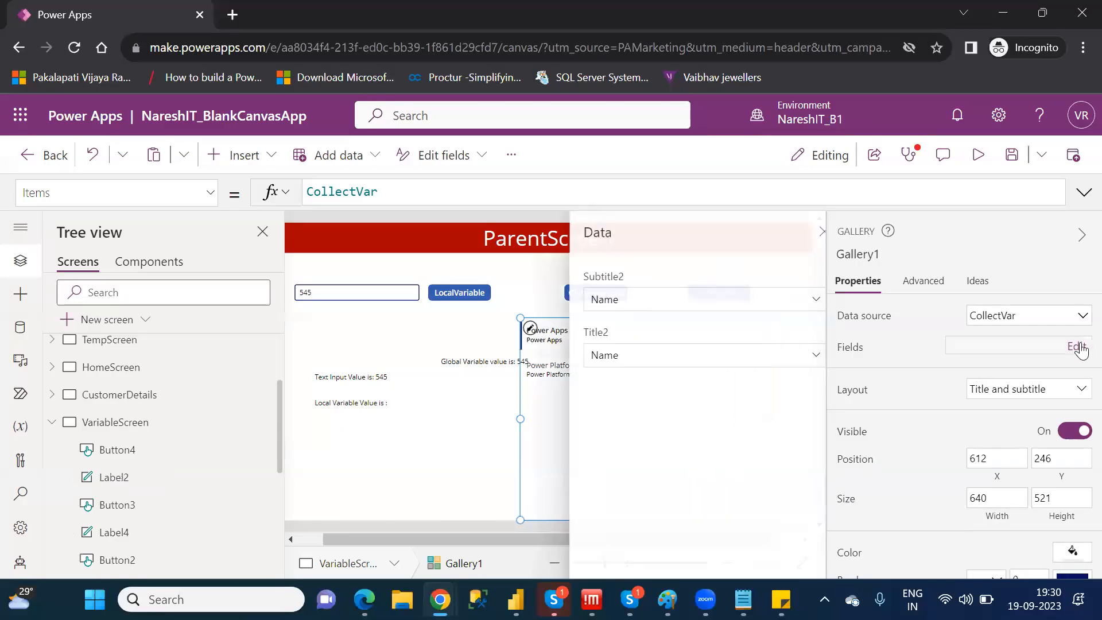
{"action": "left_click", "coordinate": [800, 359]}
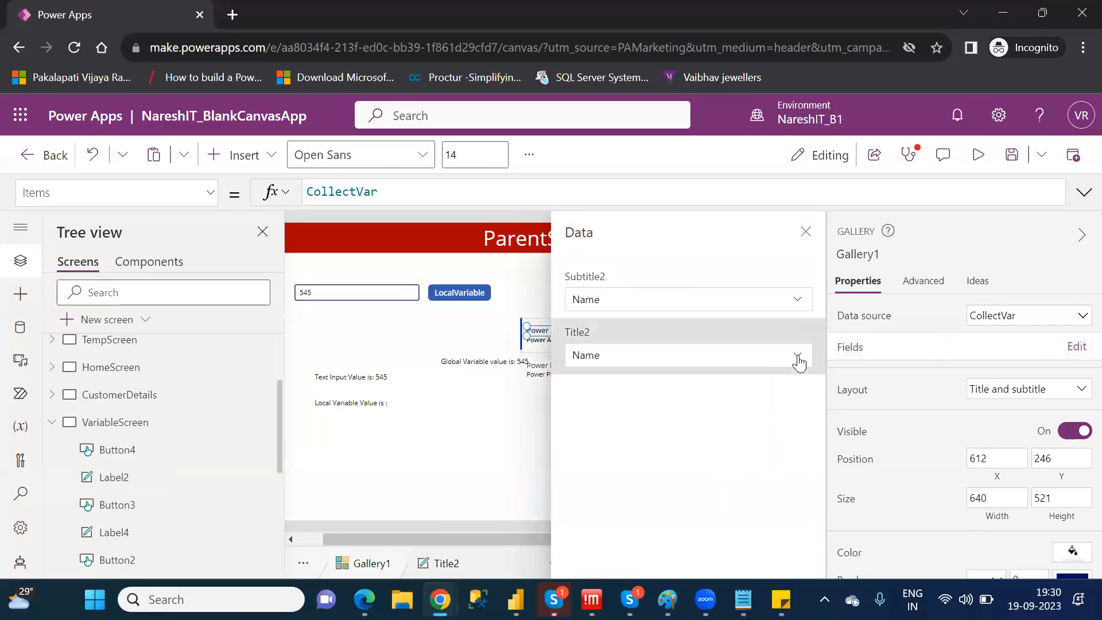
{"action": "left_click", "coordinate": [798, 362]}
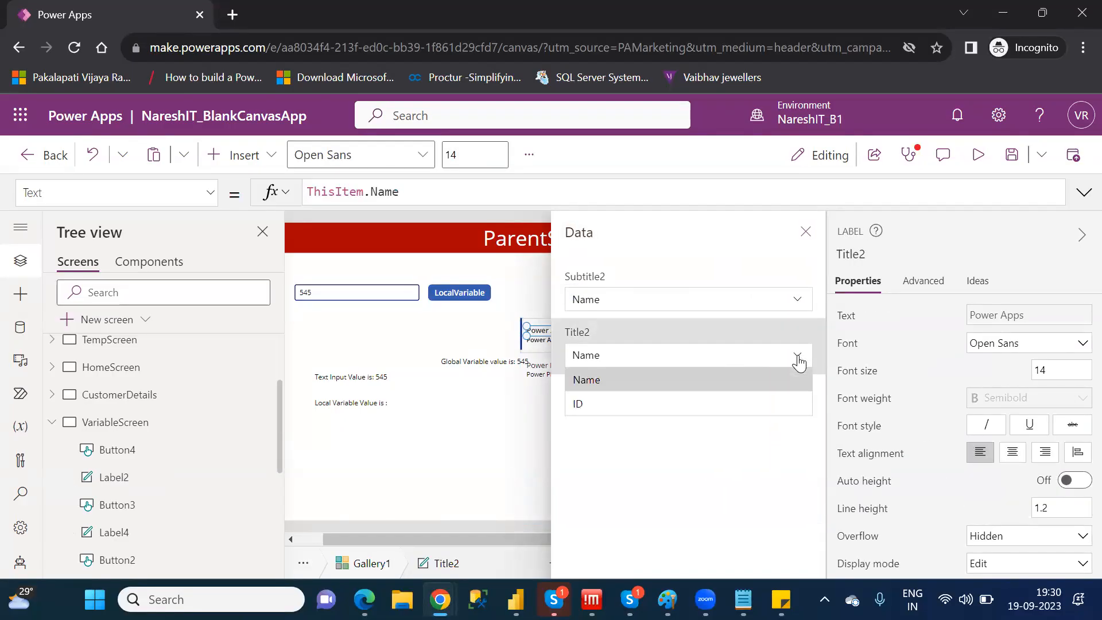
{"action": "left_click", "coordinate": [613, 404]}
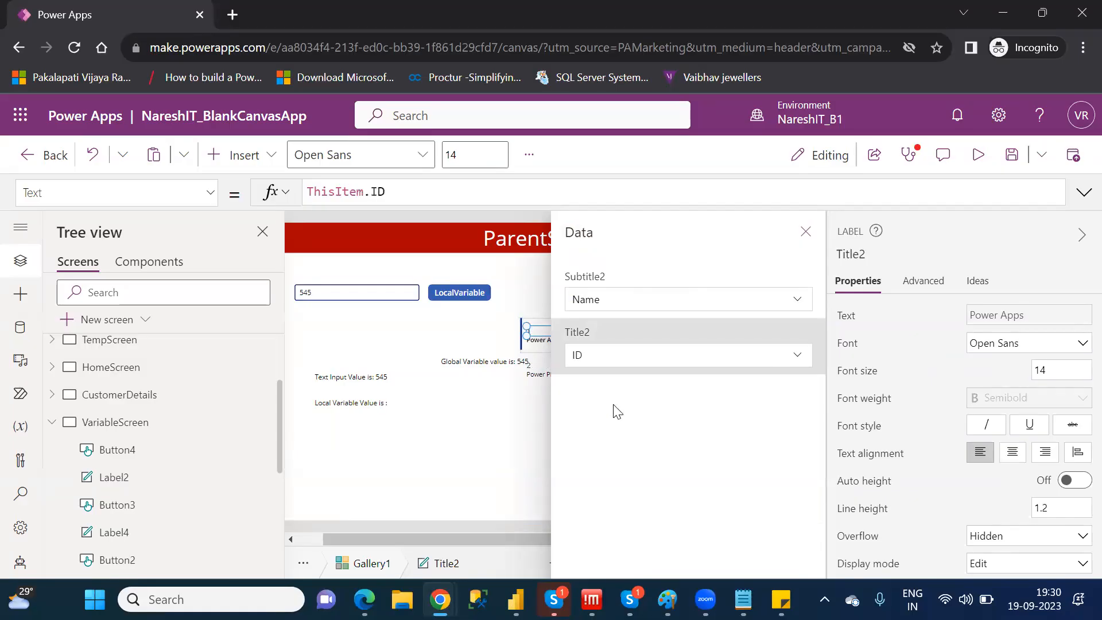
{"action": "left_click", "coordinate": [806, 232]}
{"action": "left_click", "coordinate": [761, 396]}
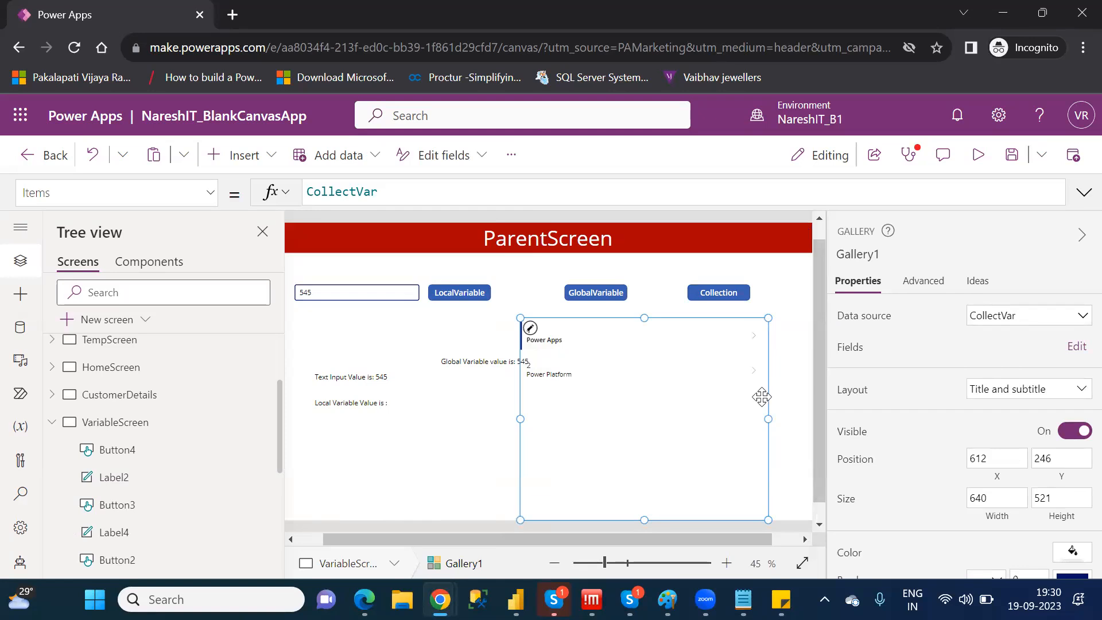
Remove the second record, {ID:2,Name:"Power Platform"}, from the Collection button's OnSelect Collect formula
{"action": "left_click", "coordinate": [734, 292]}
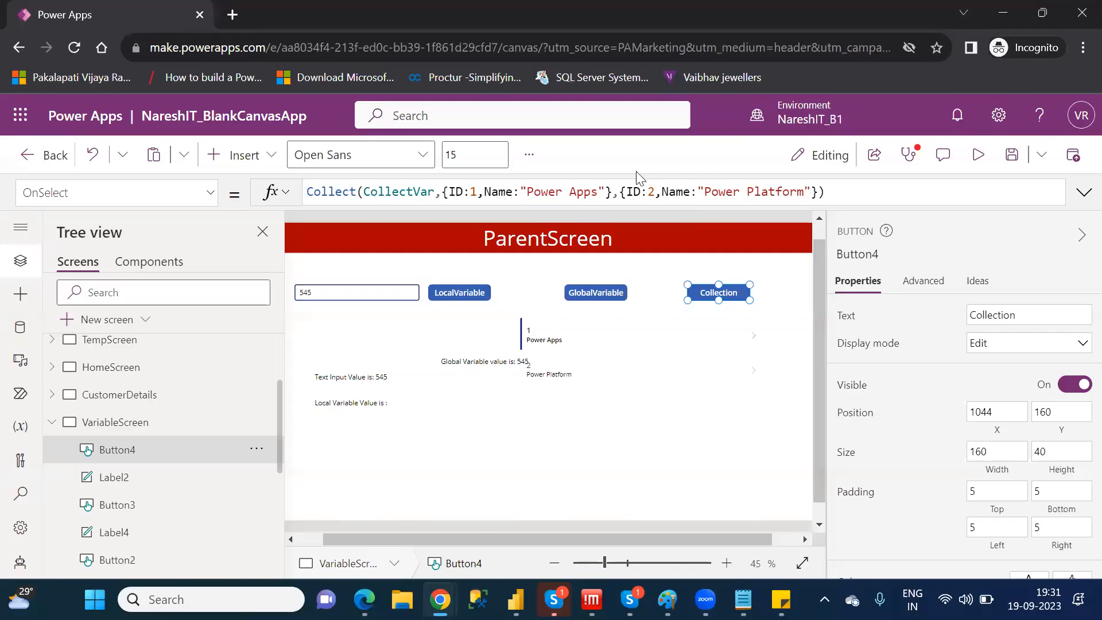
{"action": "left_click_drag", "start_coordinate": [612, 191], "coordinate": [818, 192]}
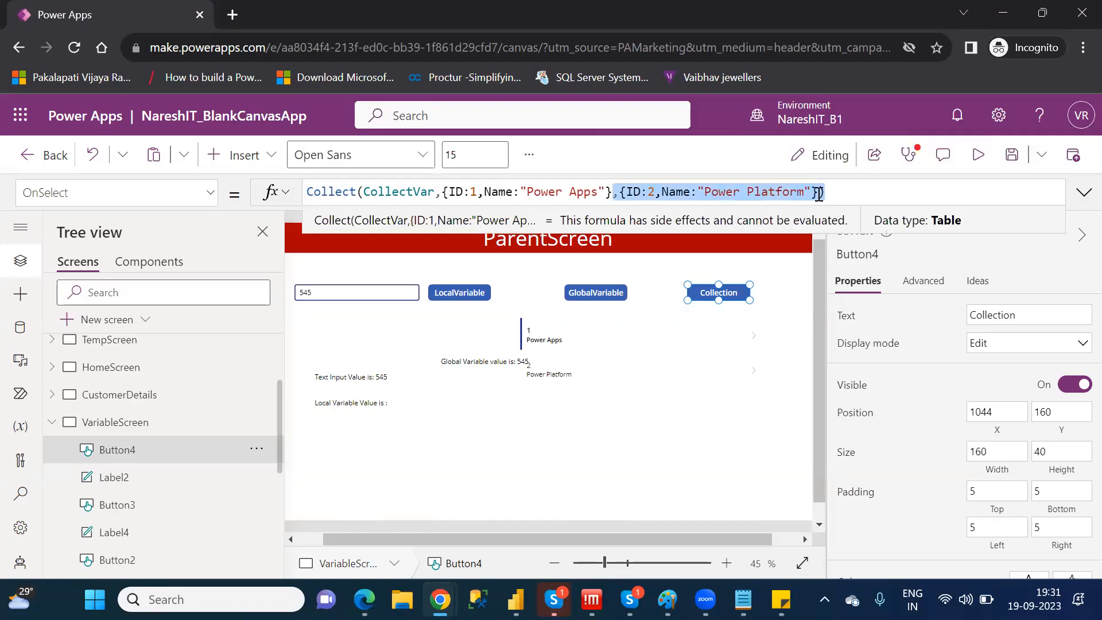
{"action": "key", "text": "BackSpace"}
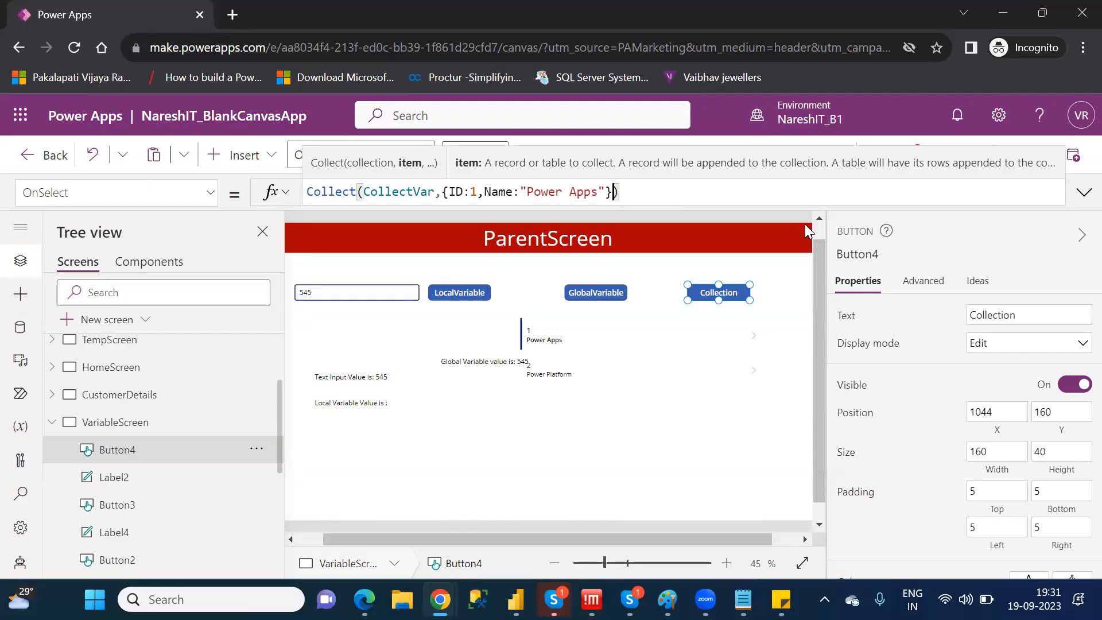
{"action": "left_click", "coordinate": [567, 271]}
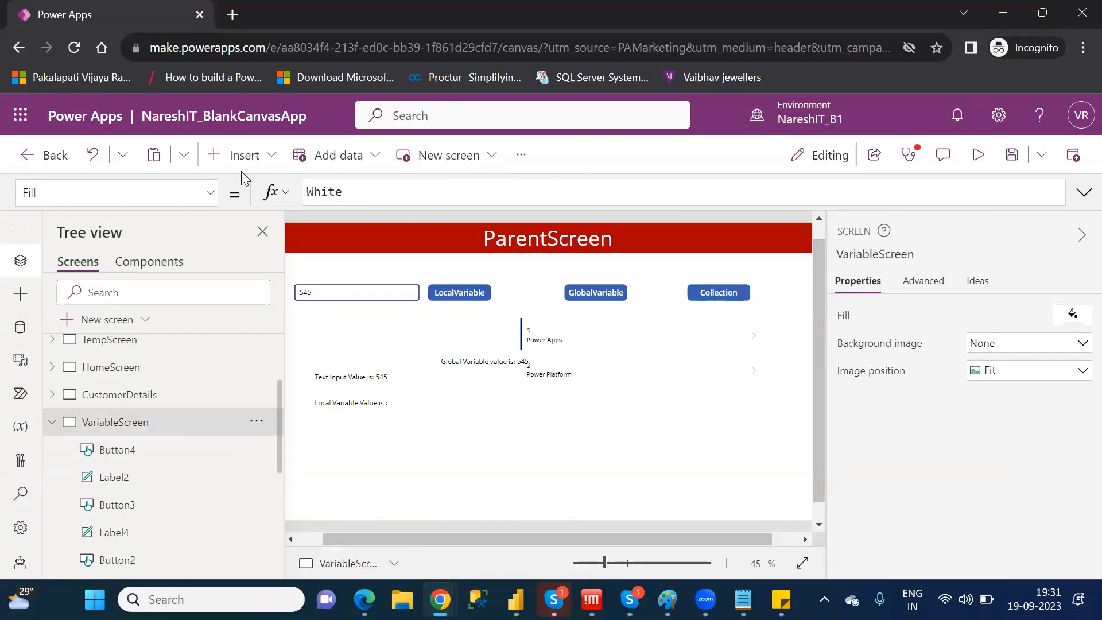
Insert a text input on VariableScreen and place it just above the GlobalVariable button
{"action": "left_click", "coordinate": [235, 155]}
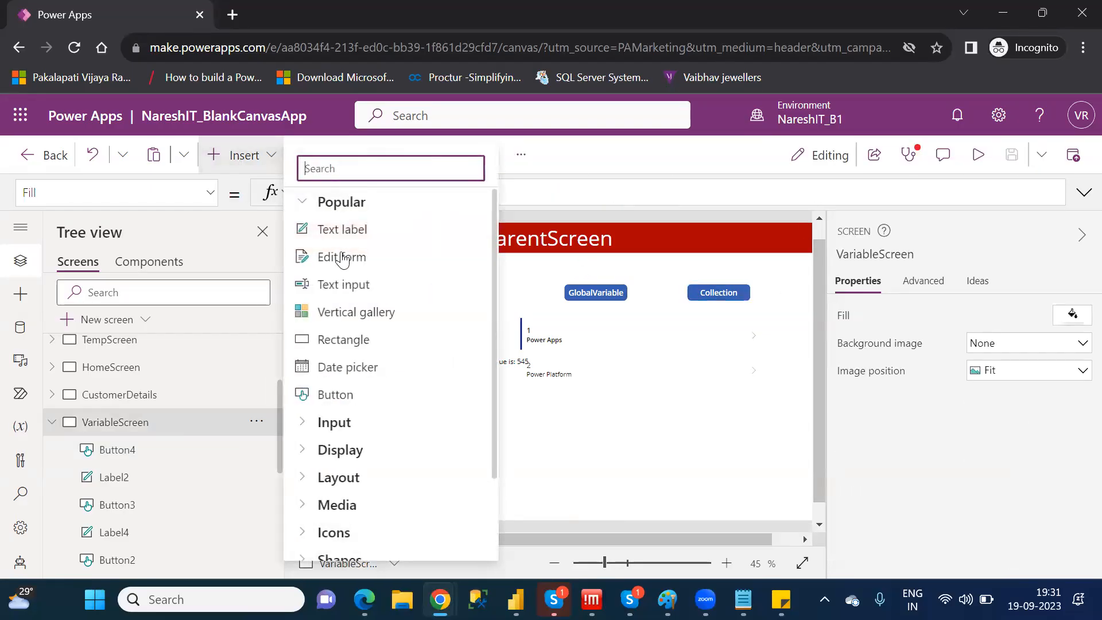
{"action": "left_click", "coordinate": [360, 290]}
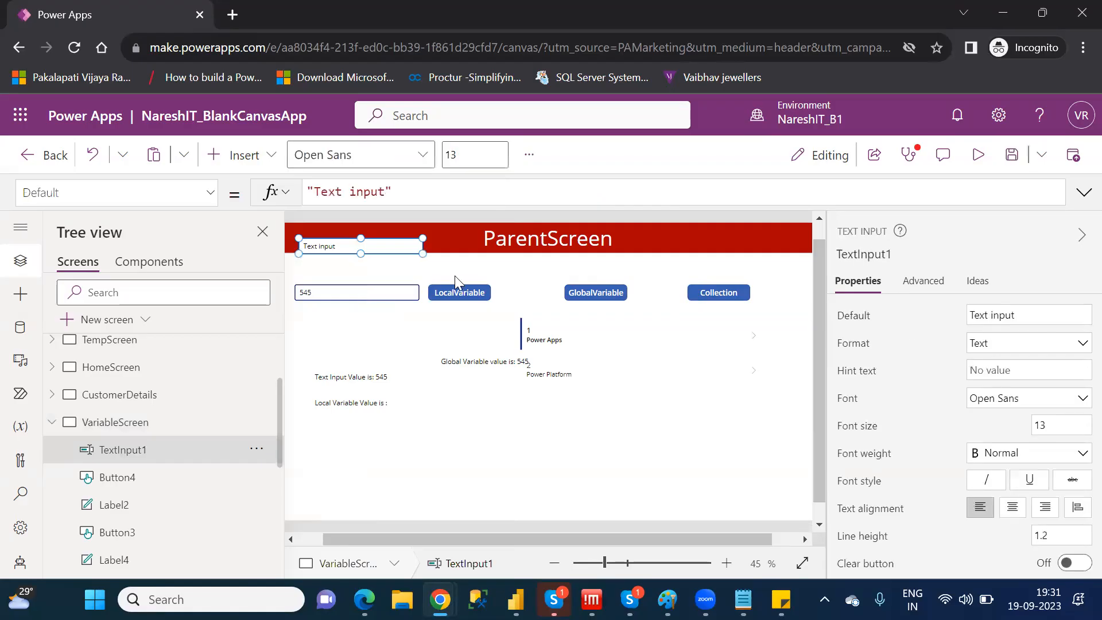
{"action": "left_click_drag", "start_coordinate": [370, 249], "coordinate": [704, 261]}
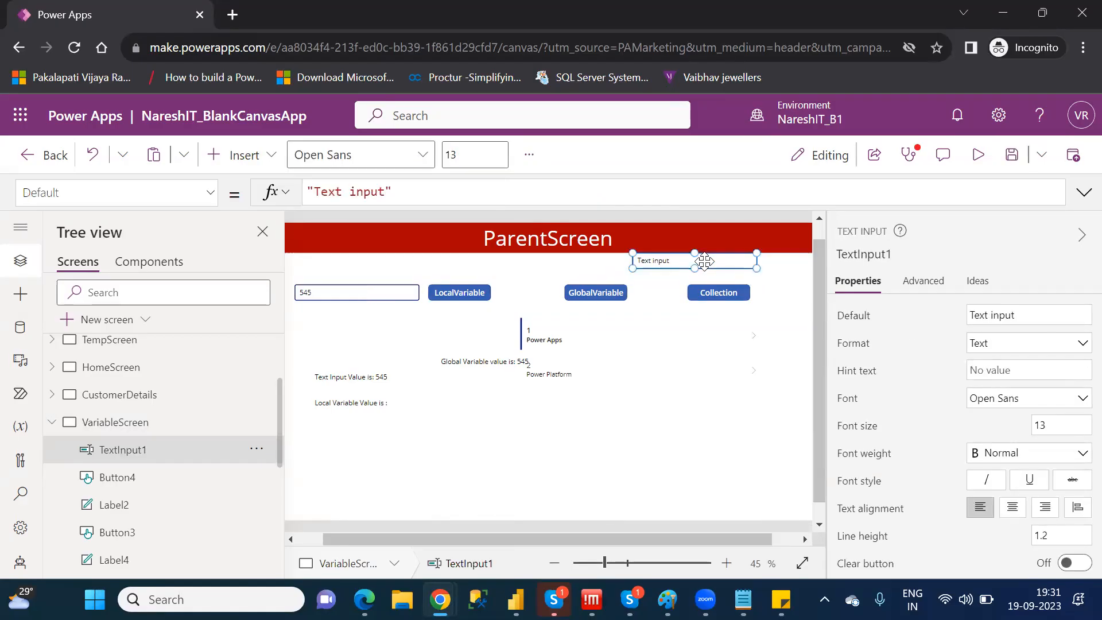
{"action": "left_click_drag", "start_coordinate": [704, 261], "coordinate": [565, 268]}
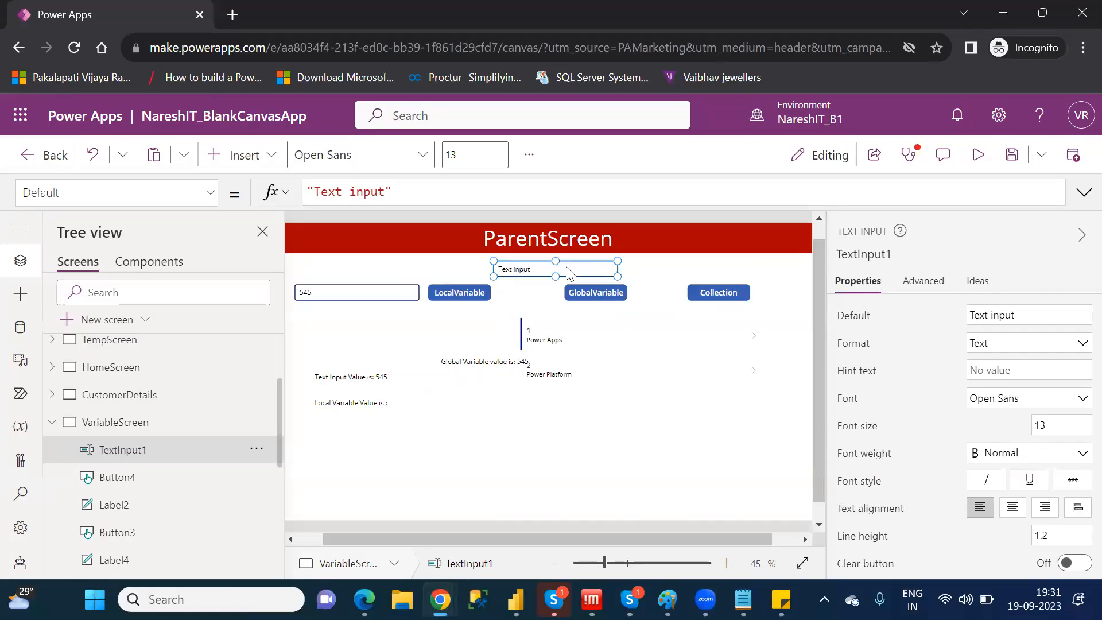
Duplicate the new text input and place the copy above the Collection button
{"action": "key", "text": "ctrl+c"}
{"action": "key", "text": "ctrl+v"}
{"action": "left_click_drag", "start_coordinate": [594, 276], "coordinate": [743, 264]}
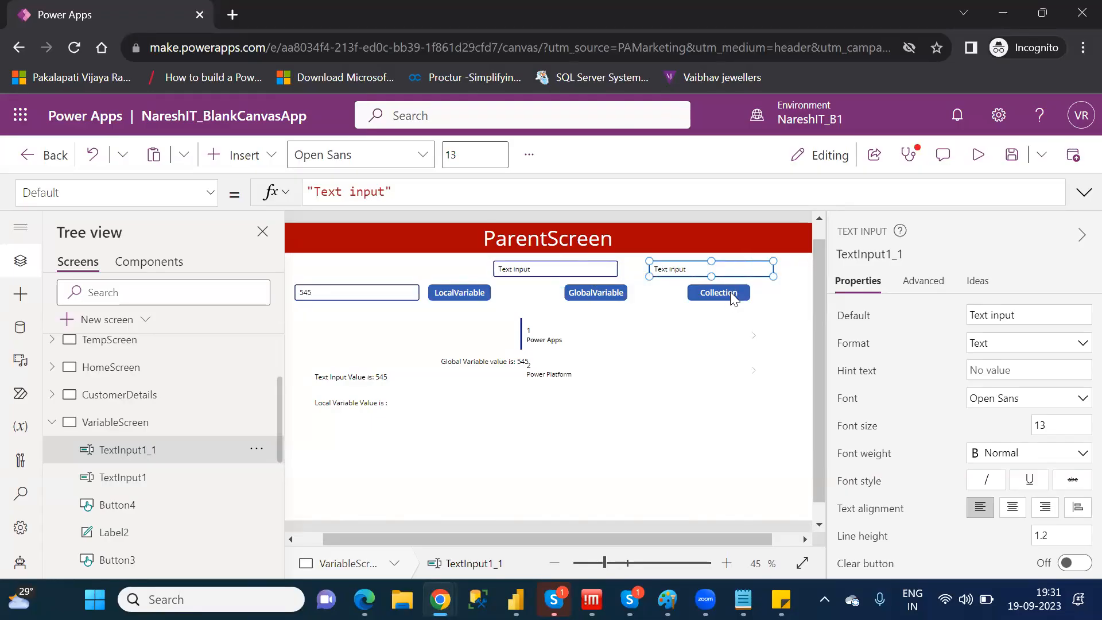
{"action": "left_click", "coordinate": [557, 268]}
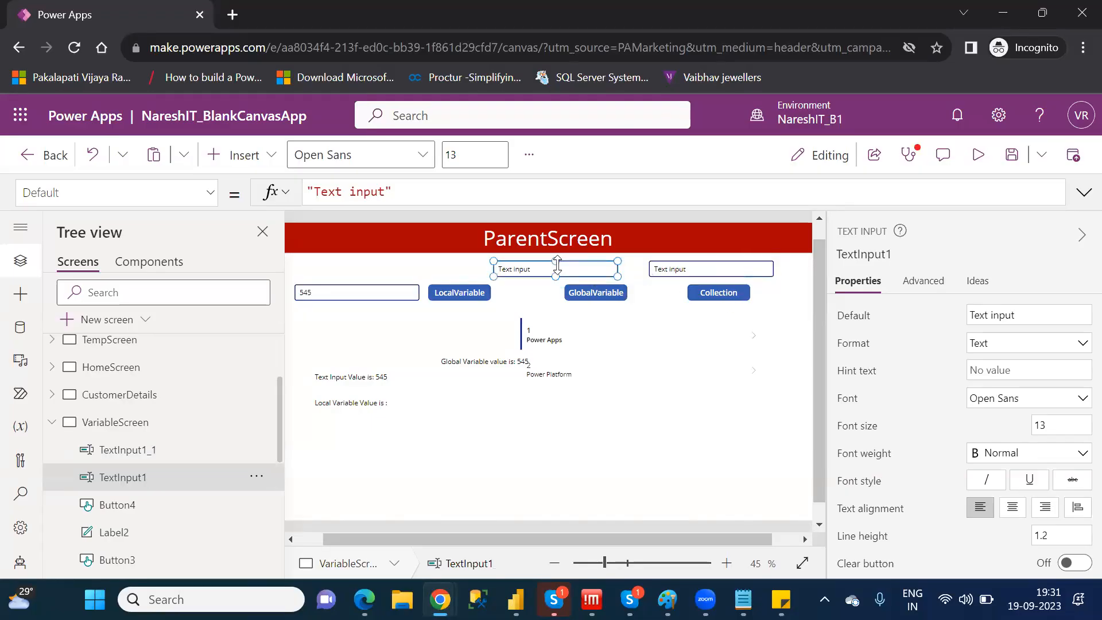
{"action": "left_click", "coordinate": [728, 294]}
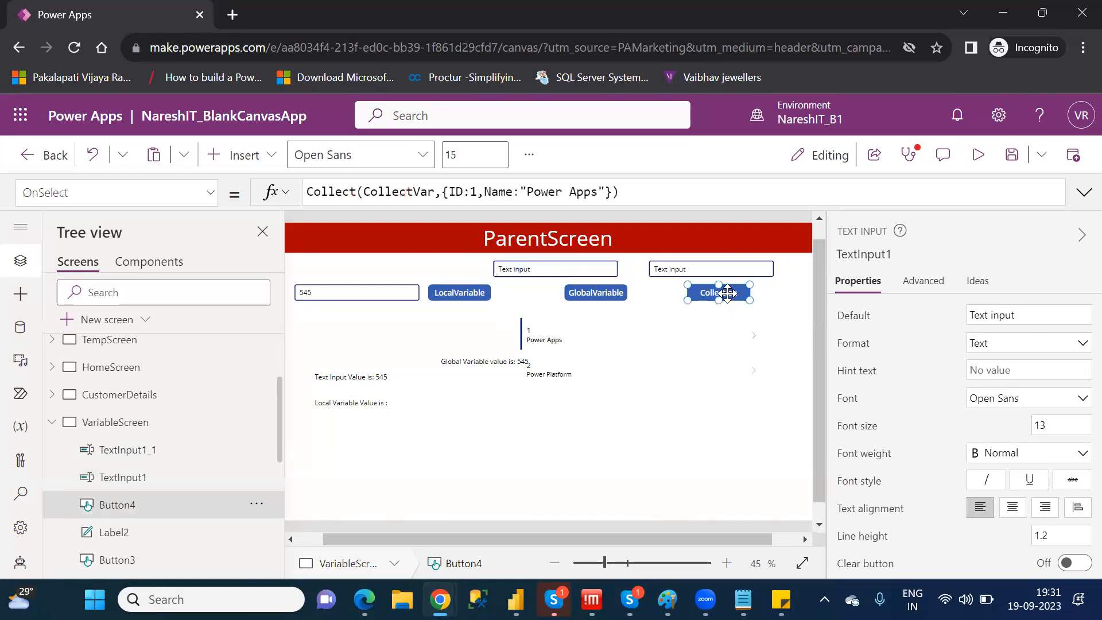
{"action": "left_click", "coordinate": [474, 191]}
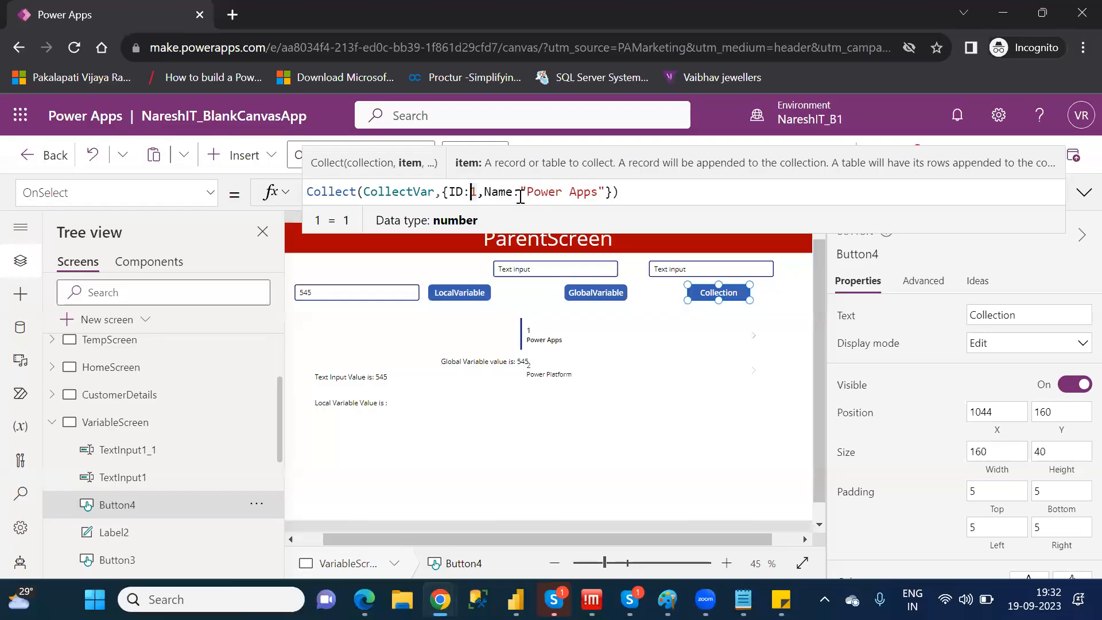
{"action": "left_click", "coordinate": [540, 298]}
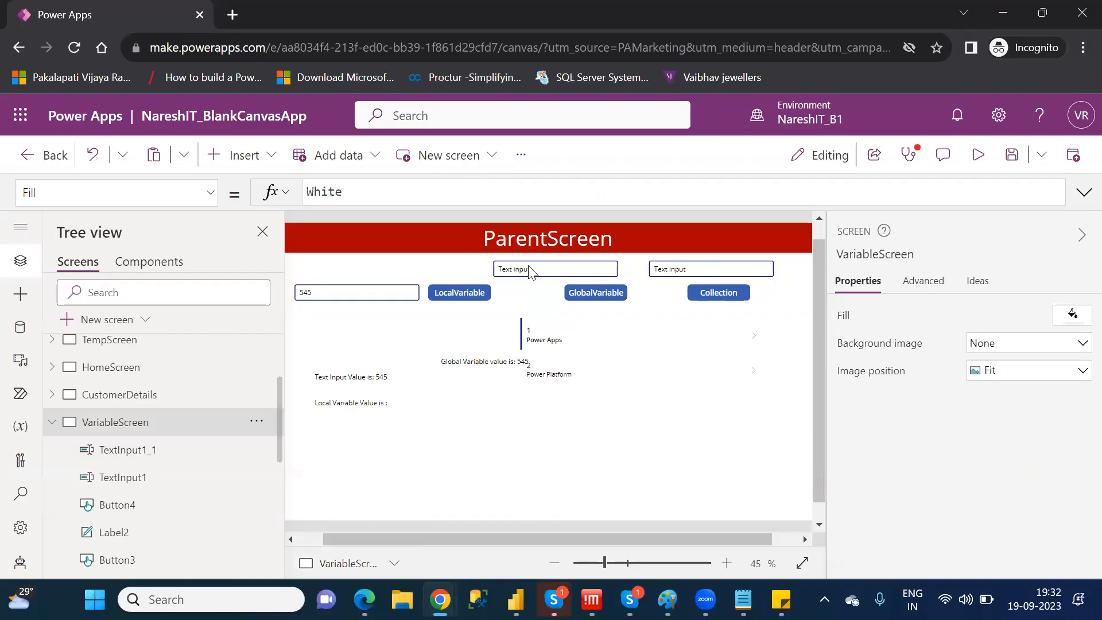
Clear the default text of the text input above the GlobalVariable button and give it the hint text "Id Value"
{"action": "left_click", "coordinate": [528, 271]}
{"action": "left_click", "coordinate": [1048, 319]}
{"action": "triple_click", "coordinate": [1048, 320]}
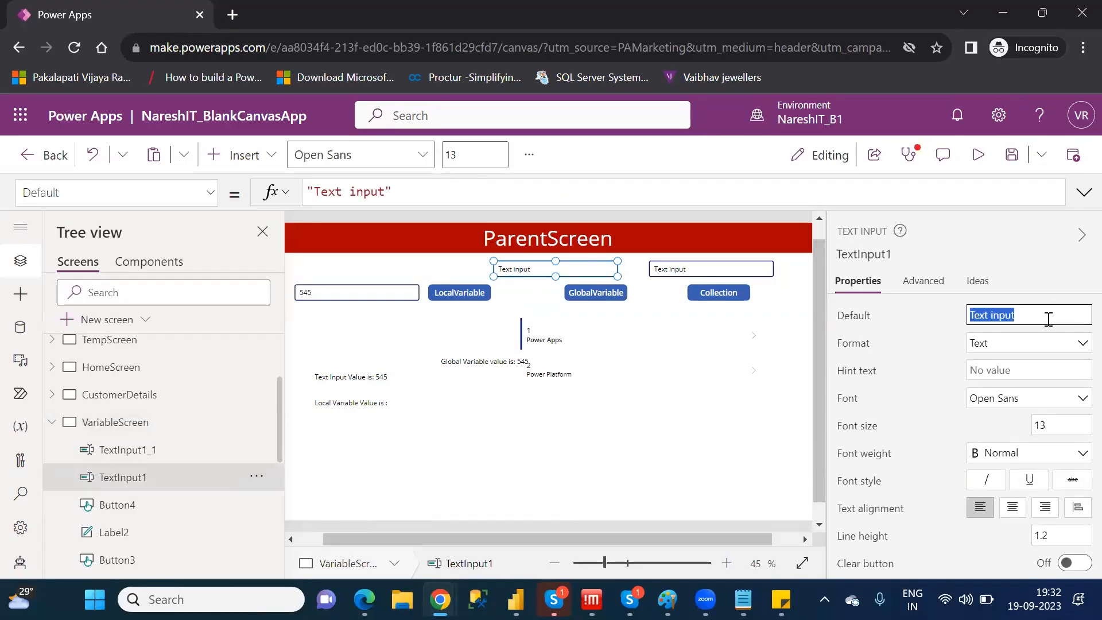
{"action": "key", "text": "BackSpace"}
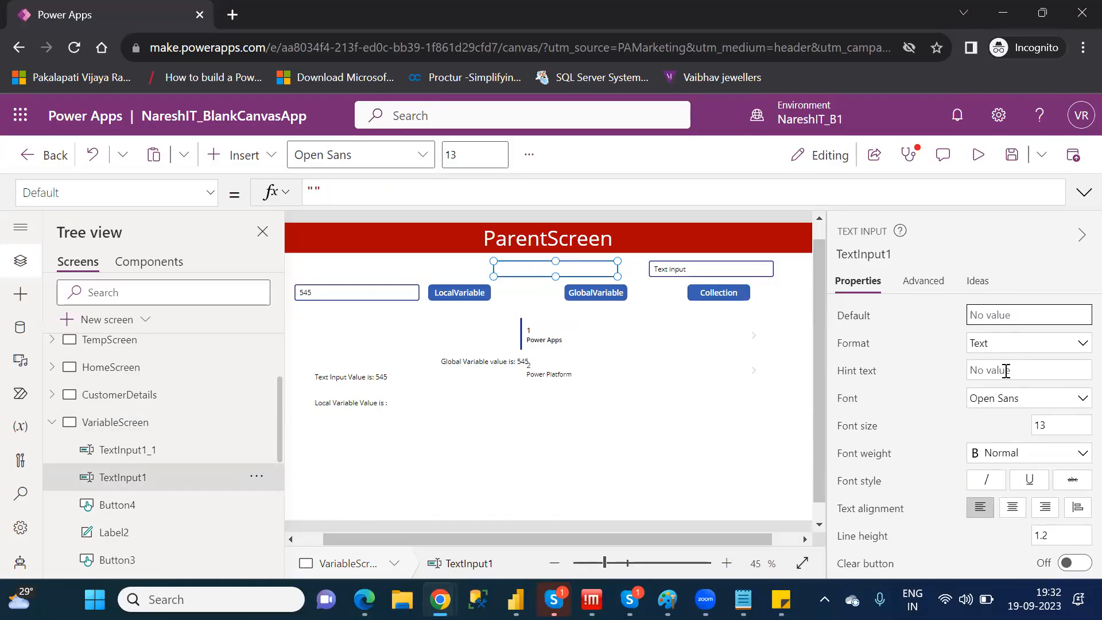
{"action": "left_click", "coordinate": [1006, 370]}
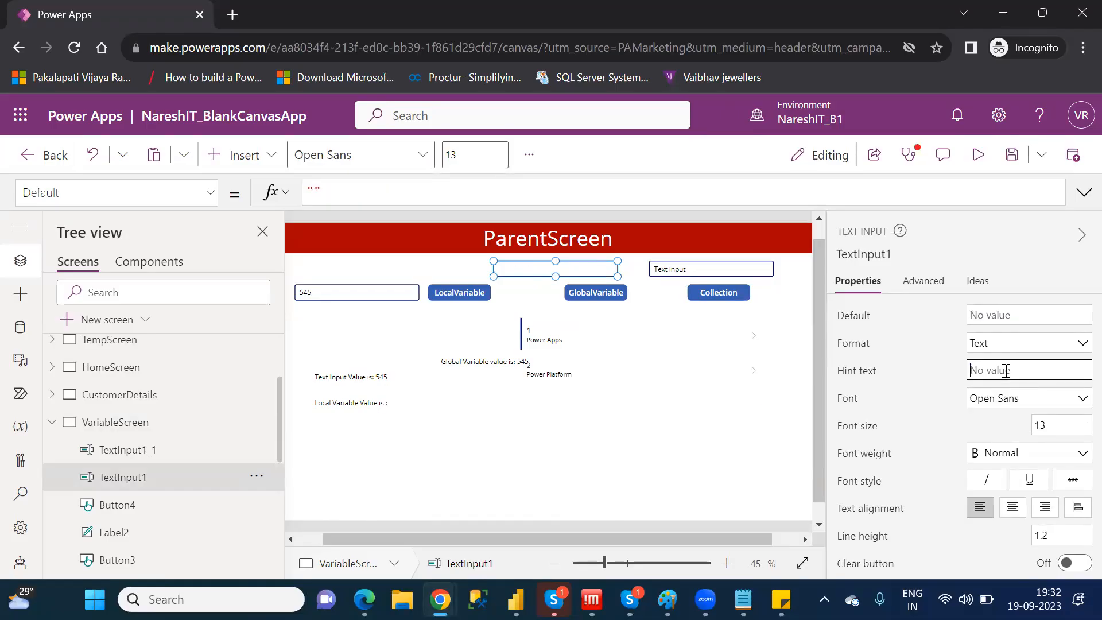
{"action": "type", "text": "Id Value"}
Clear the default text of the text input above the Collection button and give it the hint text "Name Value"
{"action": "left_click", "coordinate": [681, 278]}
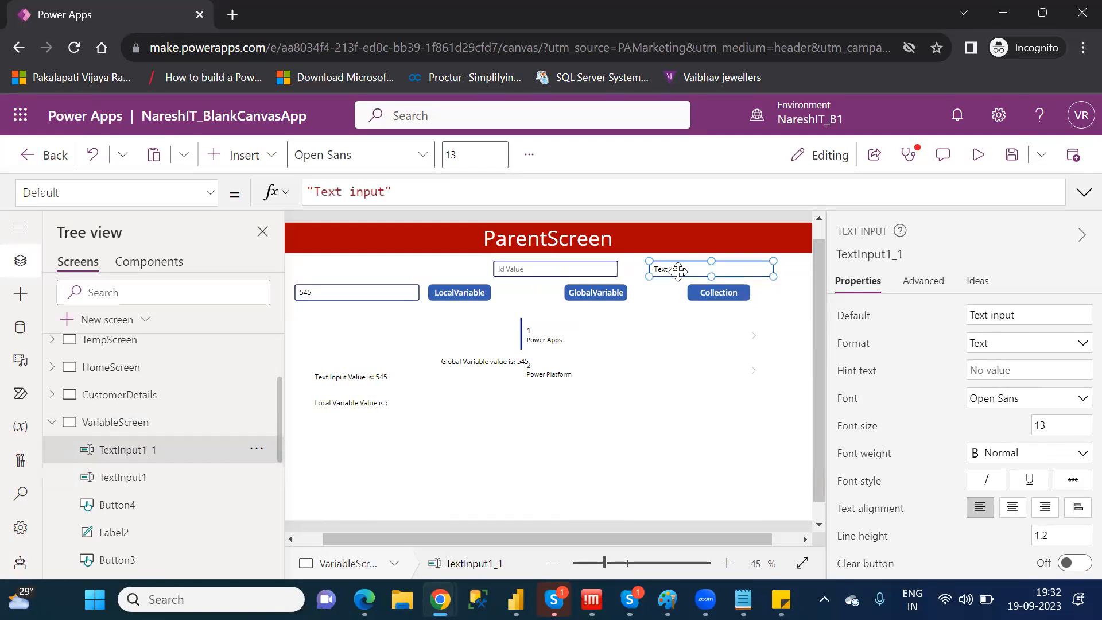
{"action": "left_click", "coordinate": [1036, 310]}
{"action": "key", "text": "ctrl+a"}
{"action": "key", "text": "BackSpace"}
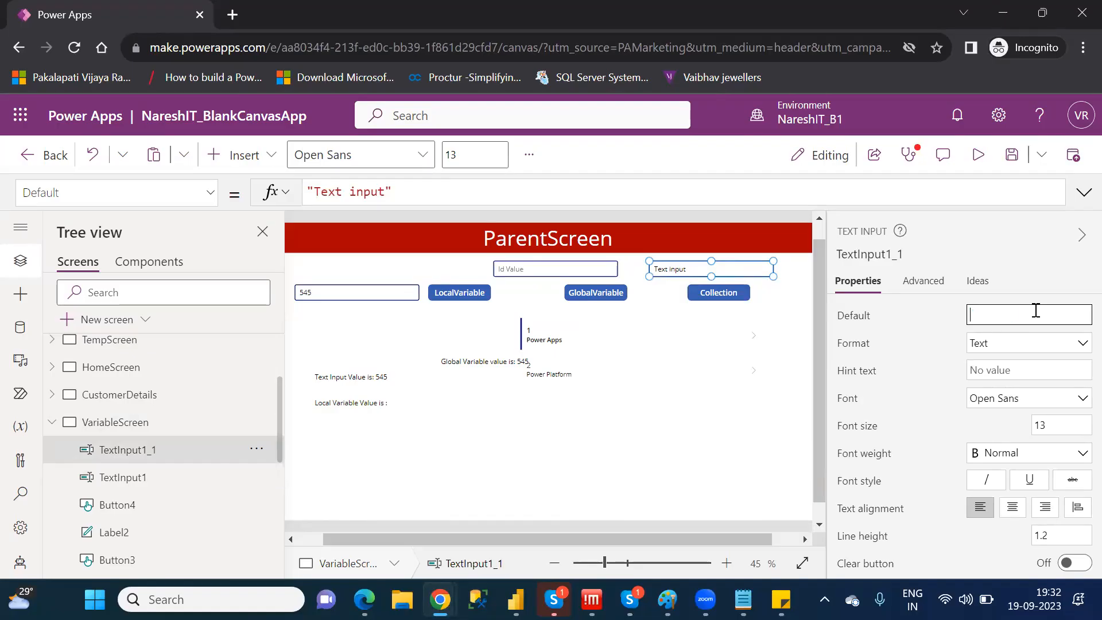
{"action": "left_click", "coordinate": [1018, 370]}
{"action": "type", "text": "Name Value"}
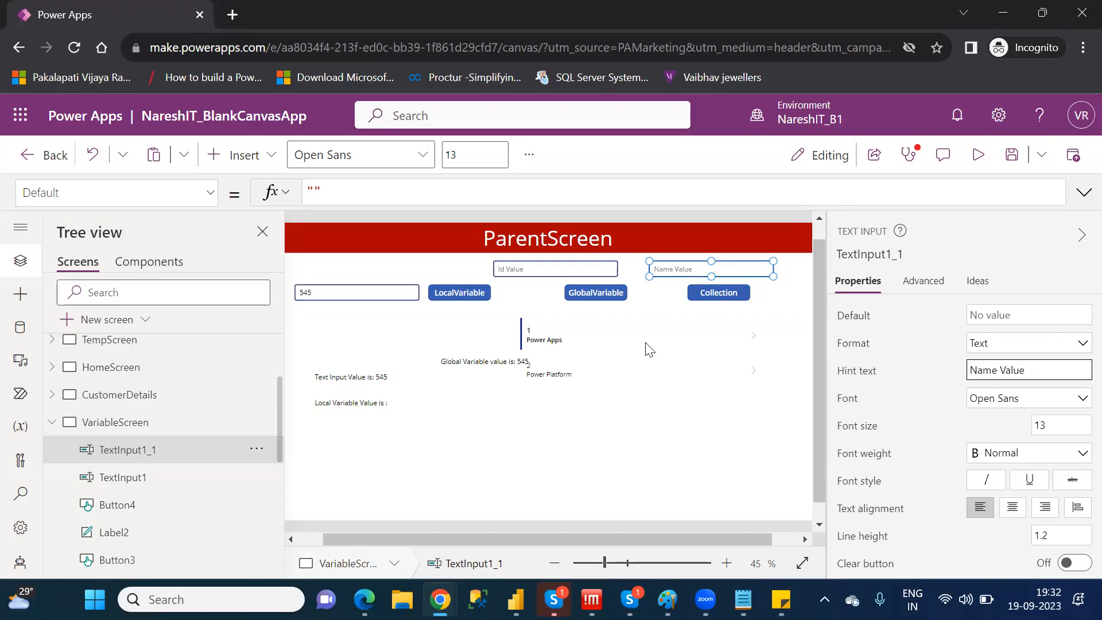
{"action": "left_click", "coordinate": [801, 314]}
{"action": "left_click", "coordinate": [804, 319]}
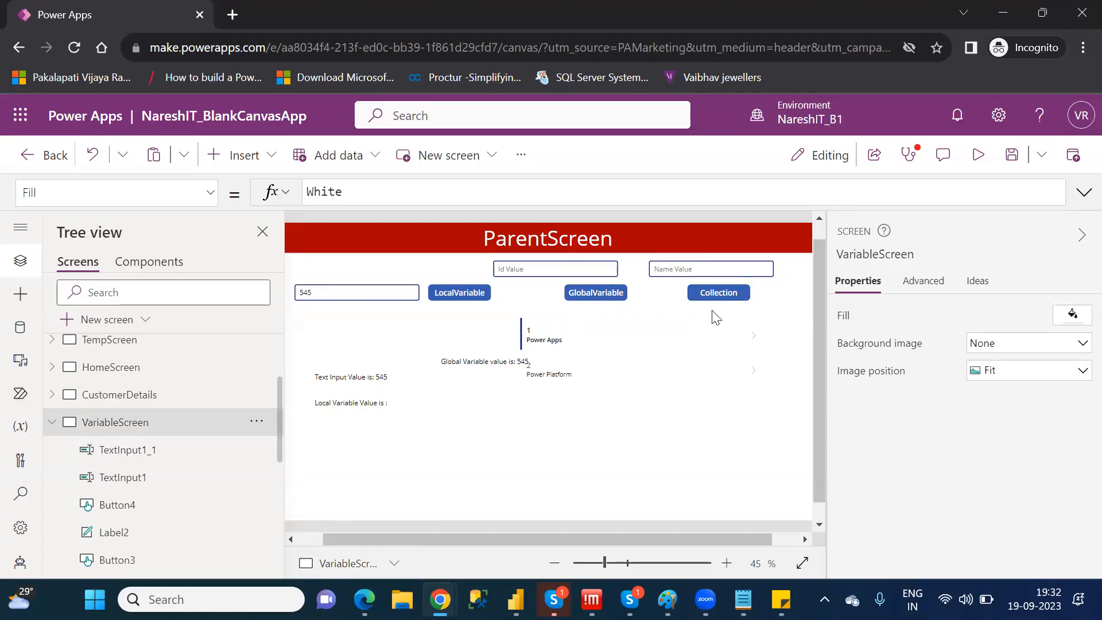
Move the Global Variable value label off Gallery1 to below the Local Variable label, and select the gallery
{"action": "left_click", "coordinate": [481, 363]}
{"action": "left_click_drag", "start_coordinate": [481, 363], "coordinate": [348, 449]}
{"action": "left_click", "coordinate": [627, 323]}
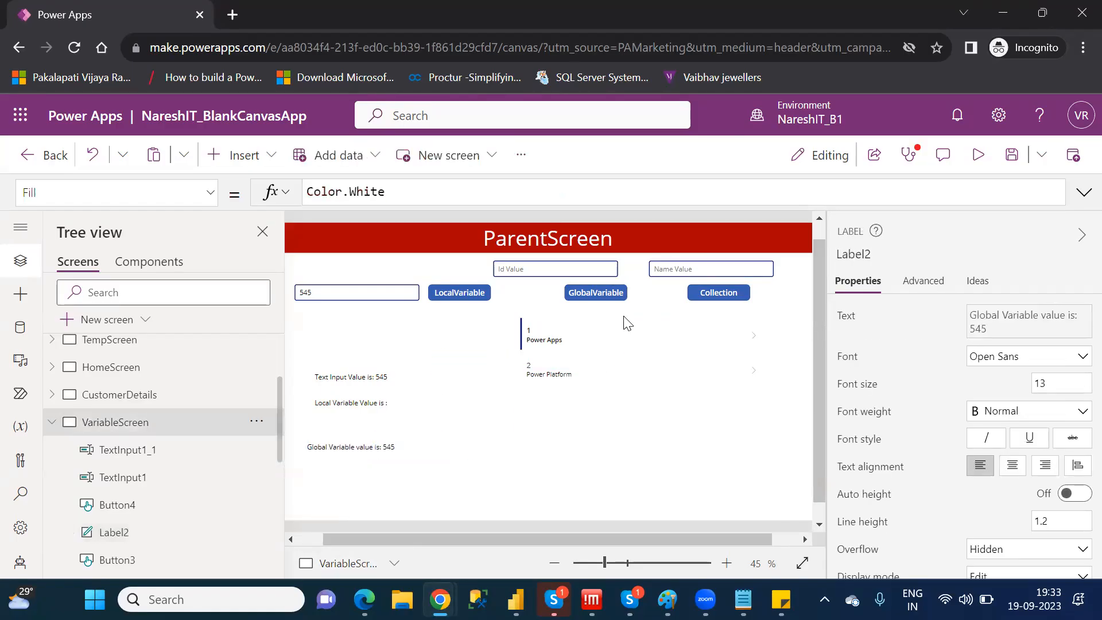
{"action": "left_click", "coordinate": [765, 330]}
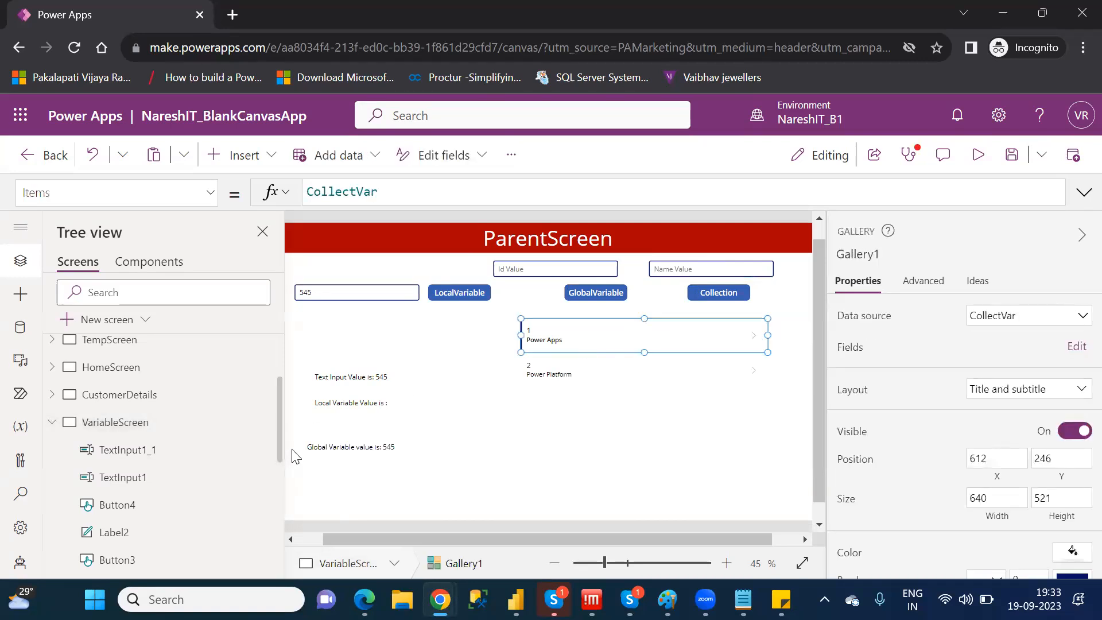
{"action": "left_click_drag", "start_coordinate": [279, 450], "coordinate": [276, 531]}
{"action": "left_click", "coordinate": [115, 510]}
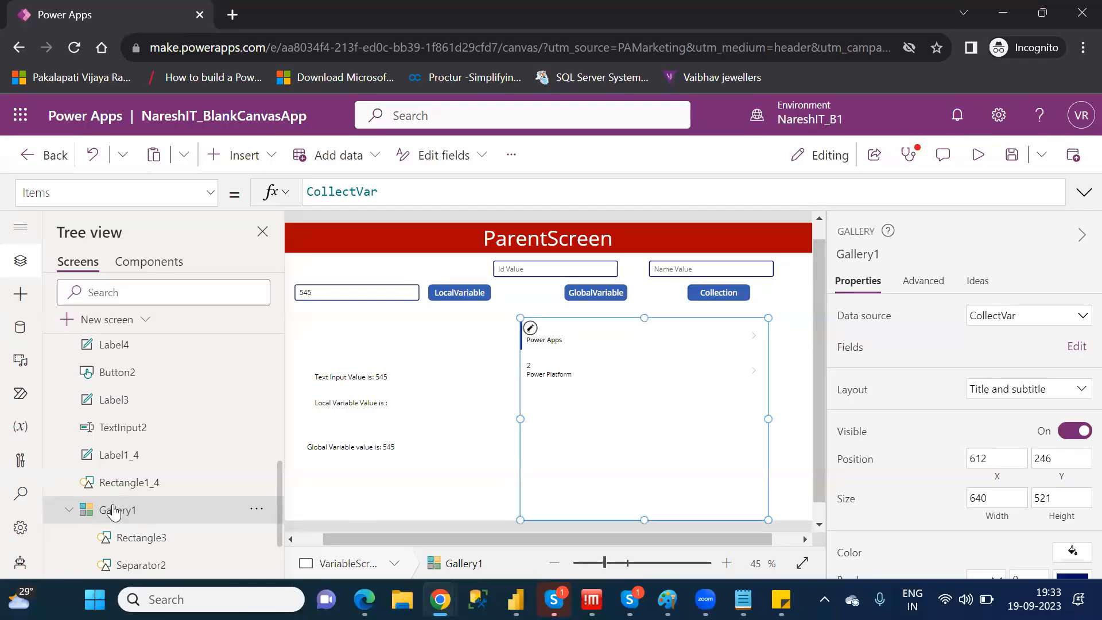
In the Collection button's OnSelect formula, replace the hard-coded ID value with TextInput1.Text
{"action": "left_click", "coordinate": [719, 295]}
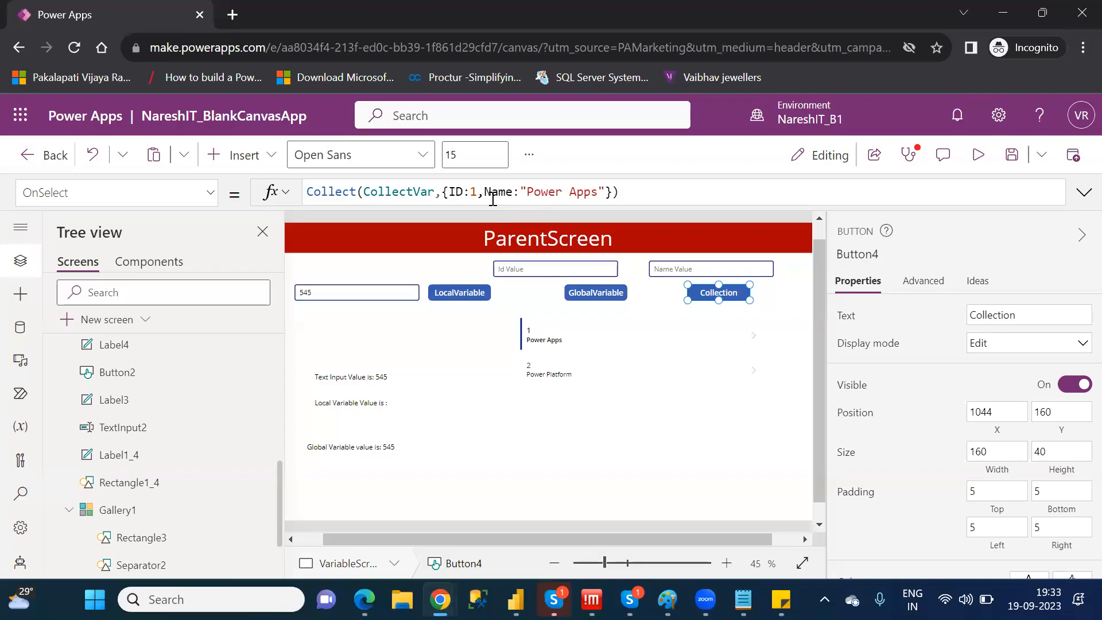
{"action": "left_click", "coordinate": [477, 190]}
{"action": "key", "text": "BackSpace"}
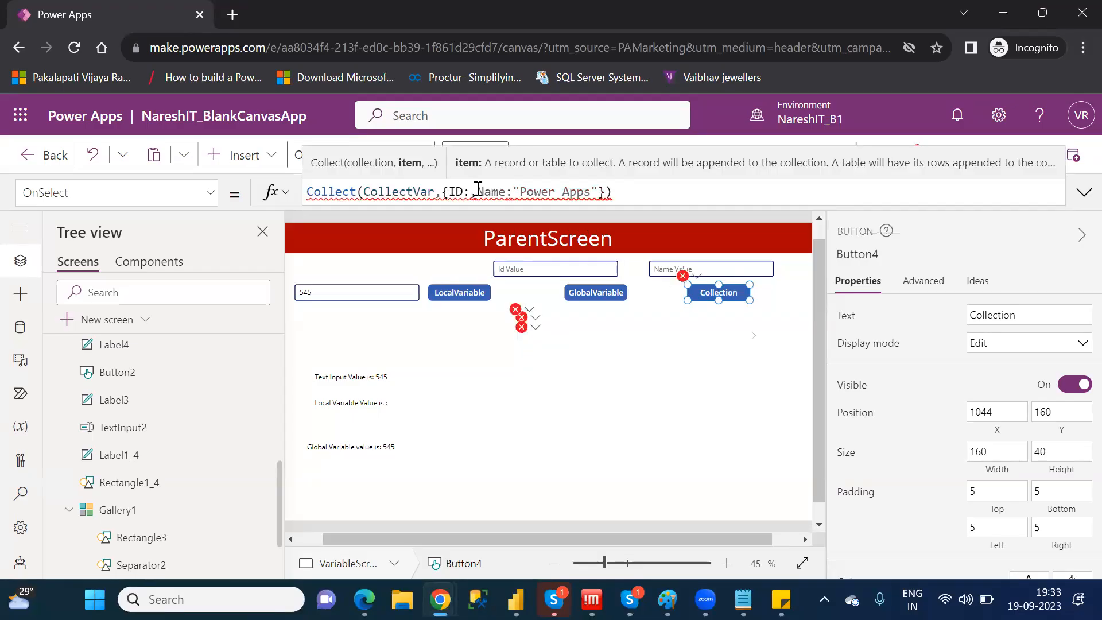
{"action": "left_click", "coordinate": [530, 276]}
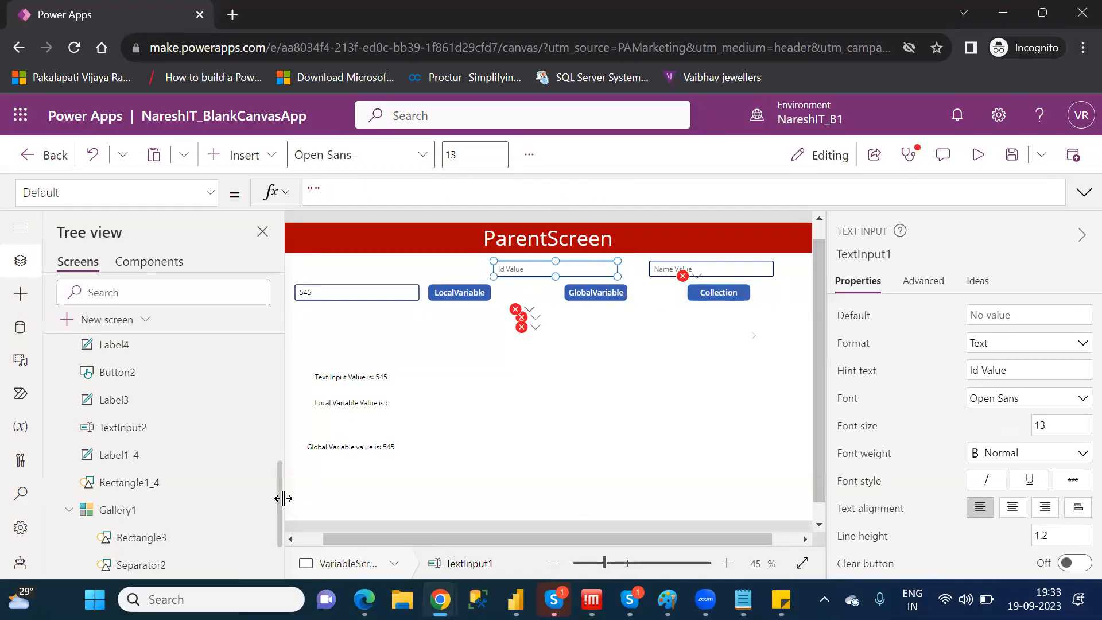
{"action": "scroll", "coordinate": [284, 516], "scroll_direction": "down", "scroll_amount": 2}
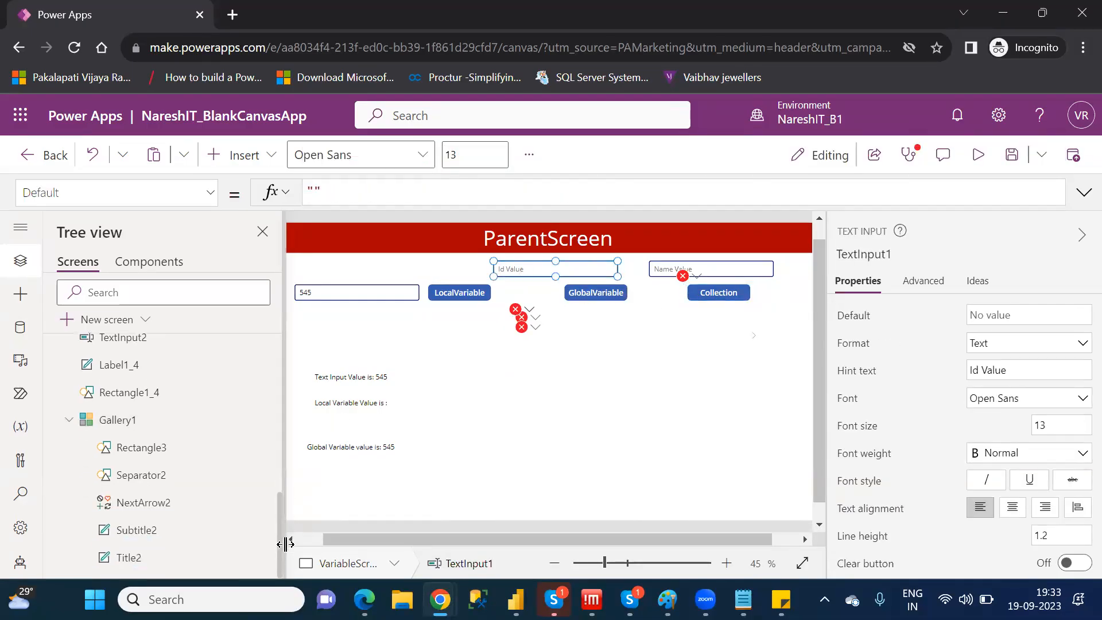
{"action": "scroll", "coordinate": [287, 448], "scroll_direction": "up", "scroll_amount": 5}
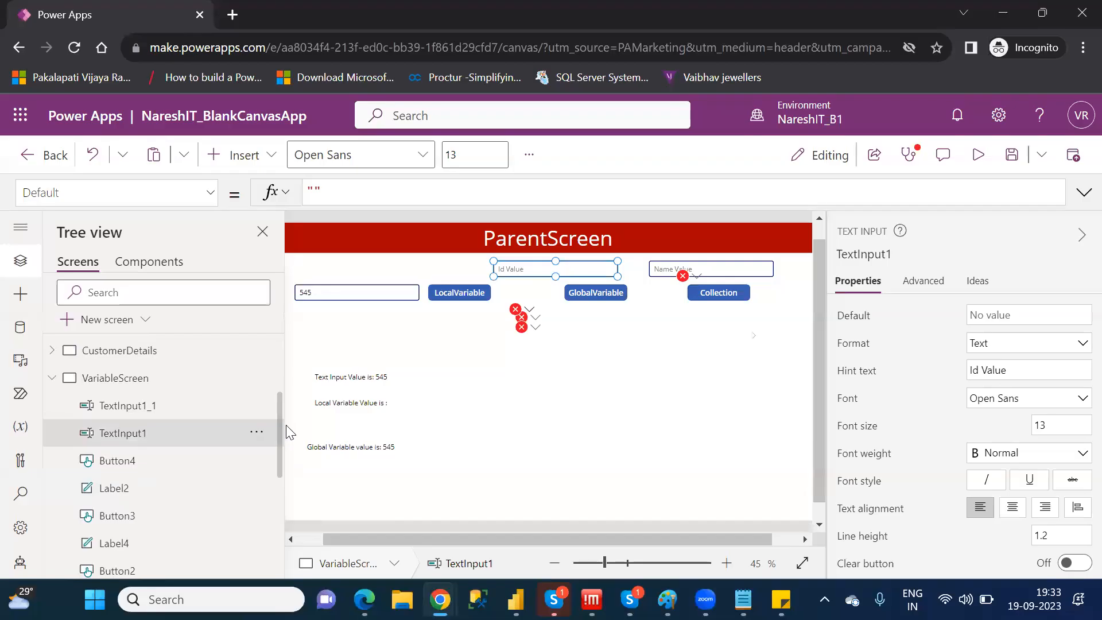
{"action": "left_click", "coordinate": [740, 294]}
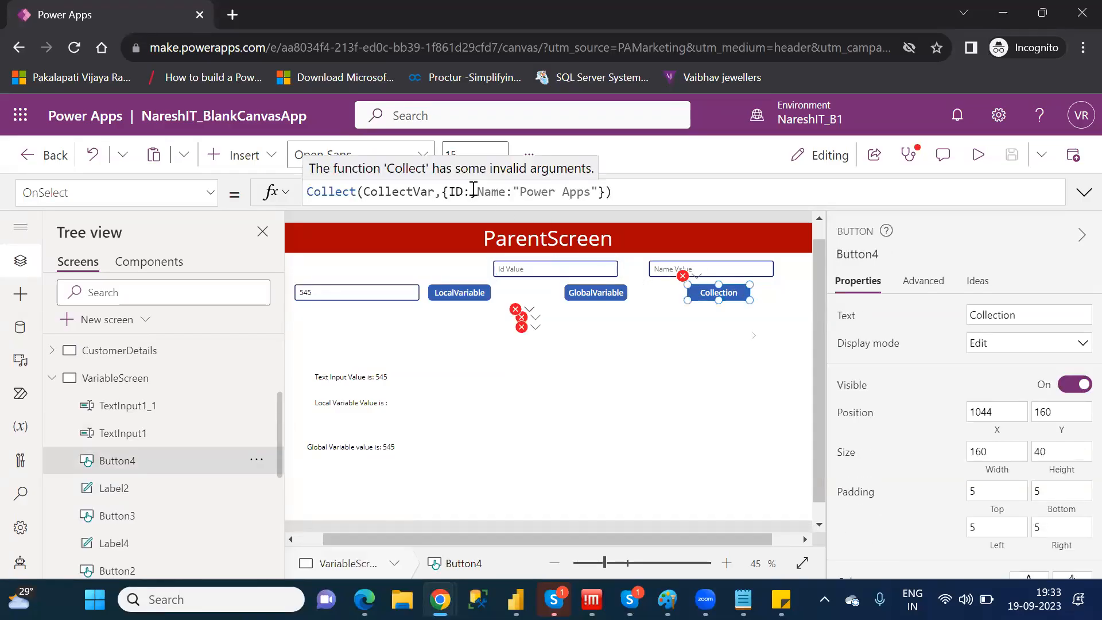
{"action": "left_click", "coordinate": [473, 191]}
{"action": "type", "text": "text"}
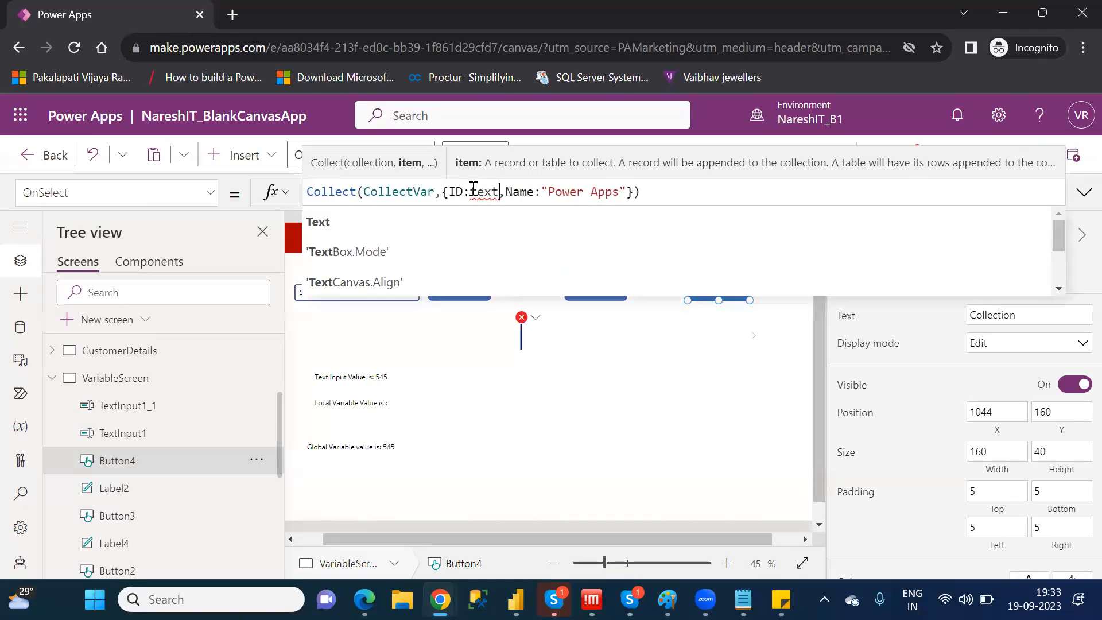
{"action": "type", "text": "inpu"}
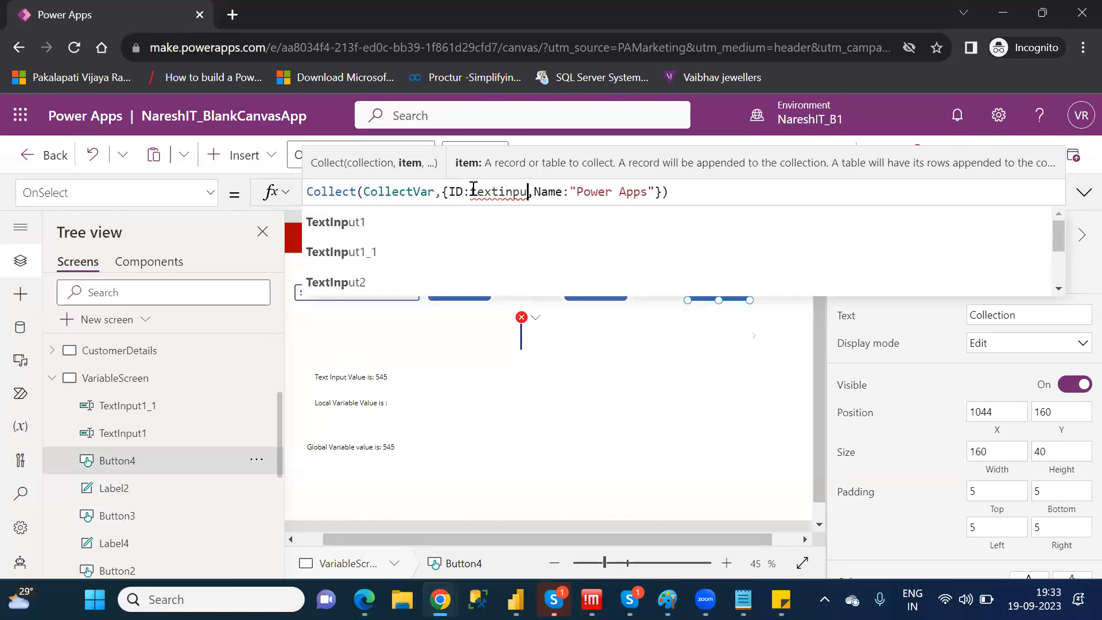
{"action": "key", "text": "Tab"}
{"action": "type", "text": ".te"}
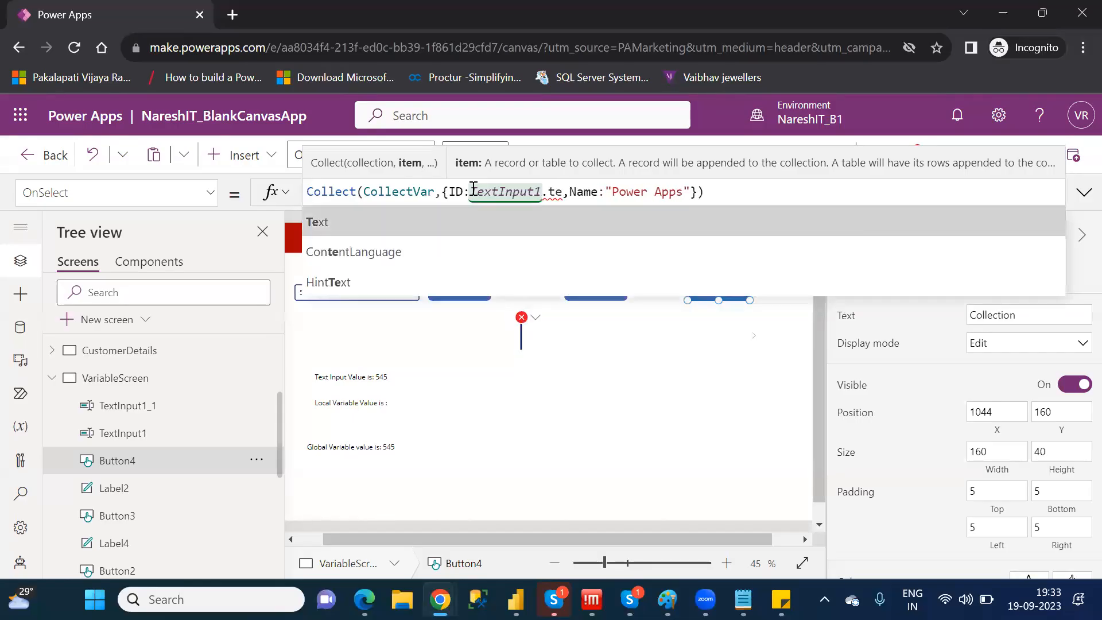
{"action": "key", "text": "Tab"}
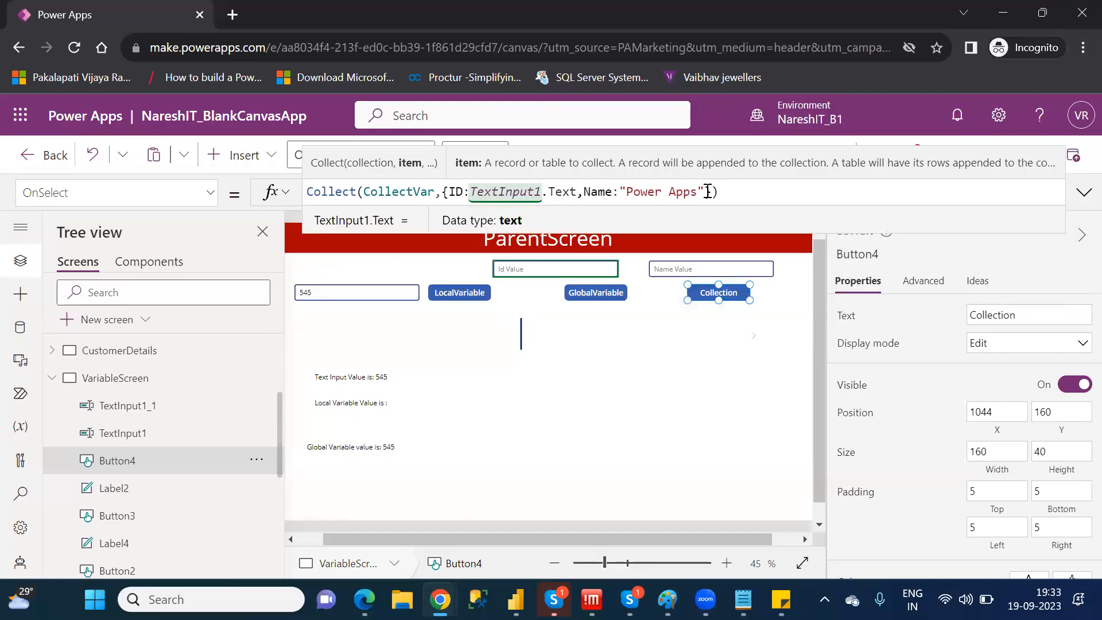
Replace "Power Apps" with TextInput1_1.Text as the Name value in the Collection button's Collect formula
{"action": "left_click_drag", "start_coordinate": [706, 192], "coordinate": [621, 191]}
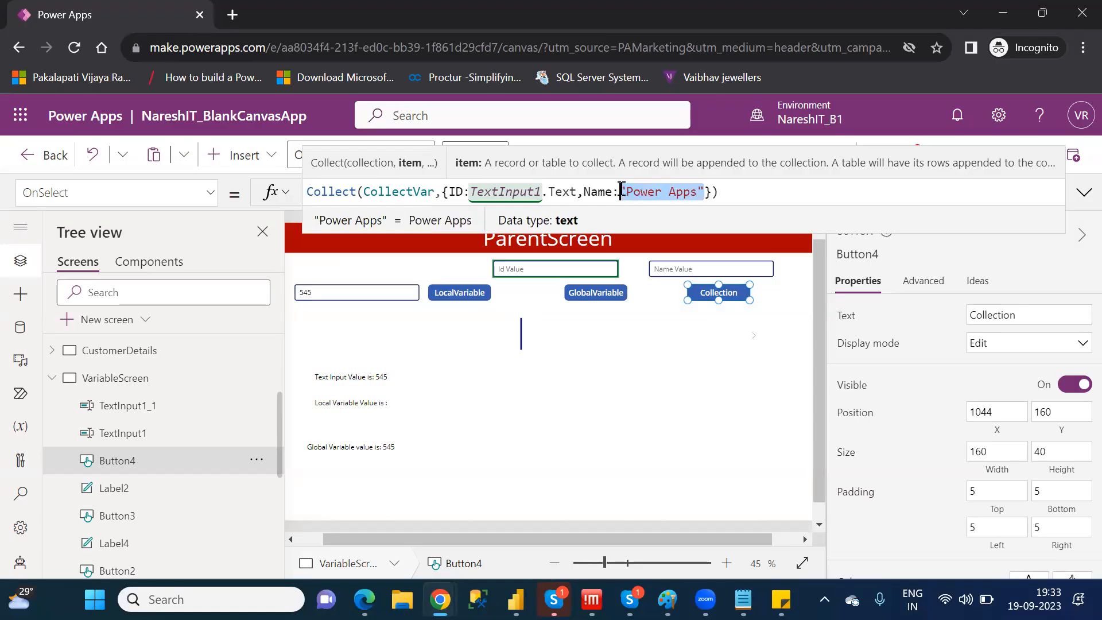
{"action": "type", "text": "Text"}
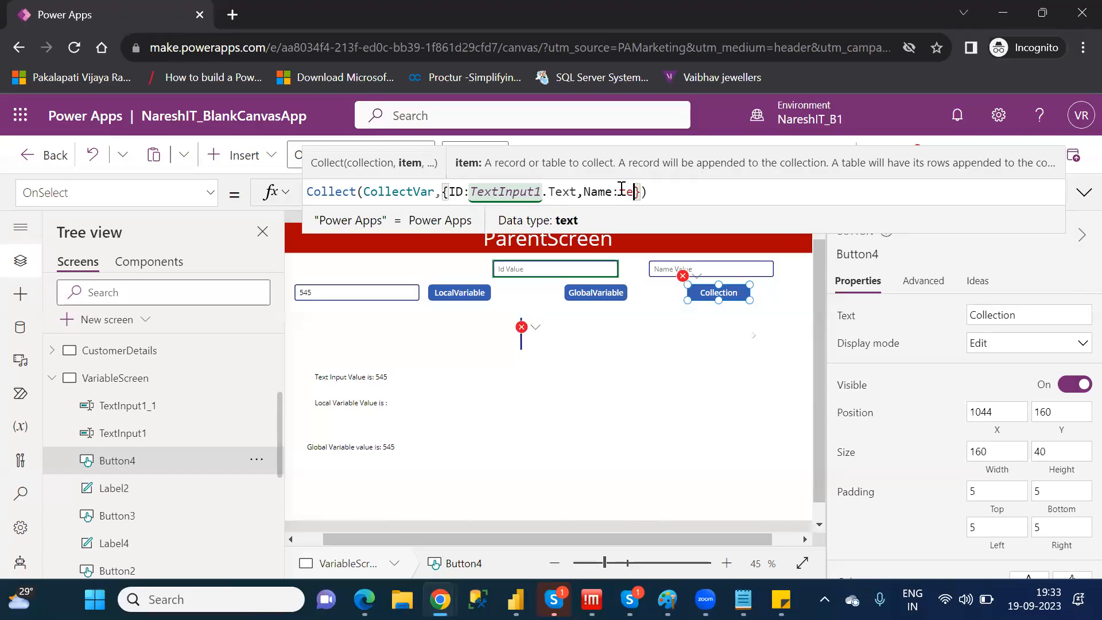
{"action": "type", "text": "I"}
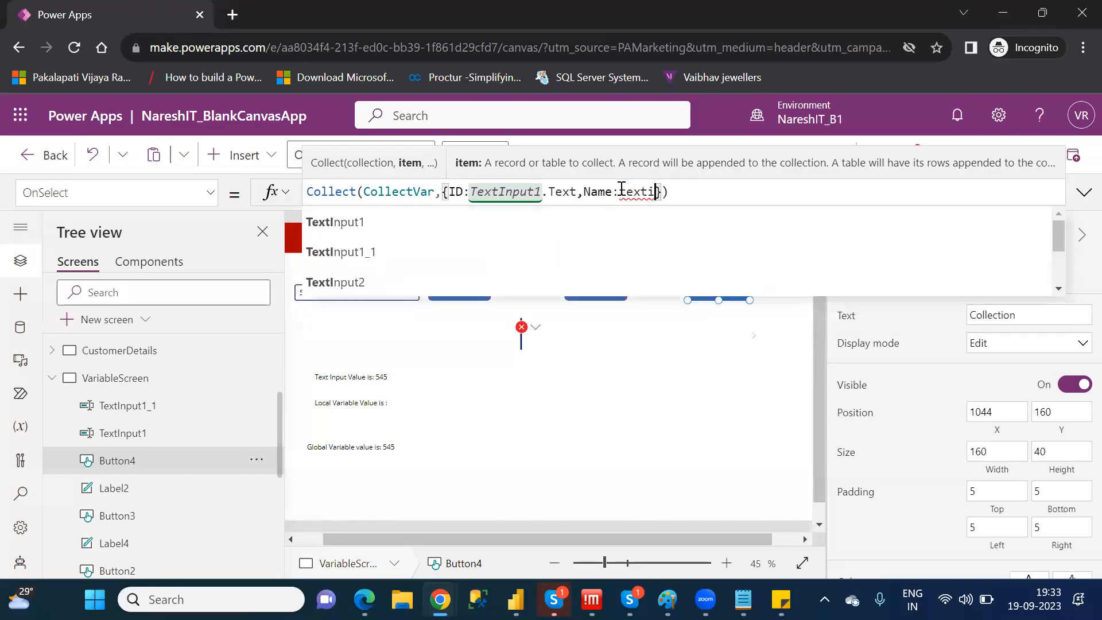
{"action": "key", "text": "Down"}
{"action": "key", "text": "Down"}
{"action": "key", "text": "Tab"}
{"action": "type", "text": ".te"}
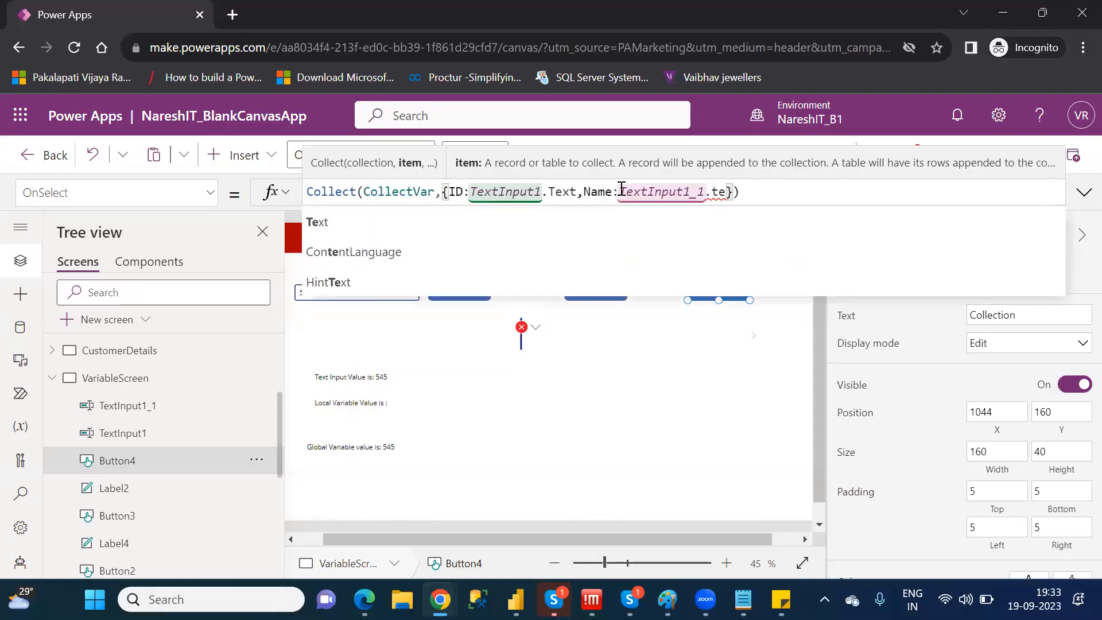
{"action": "key", "text": "Tab"}
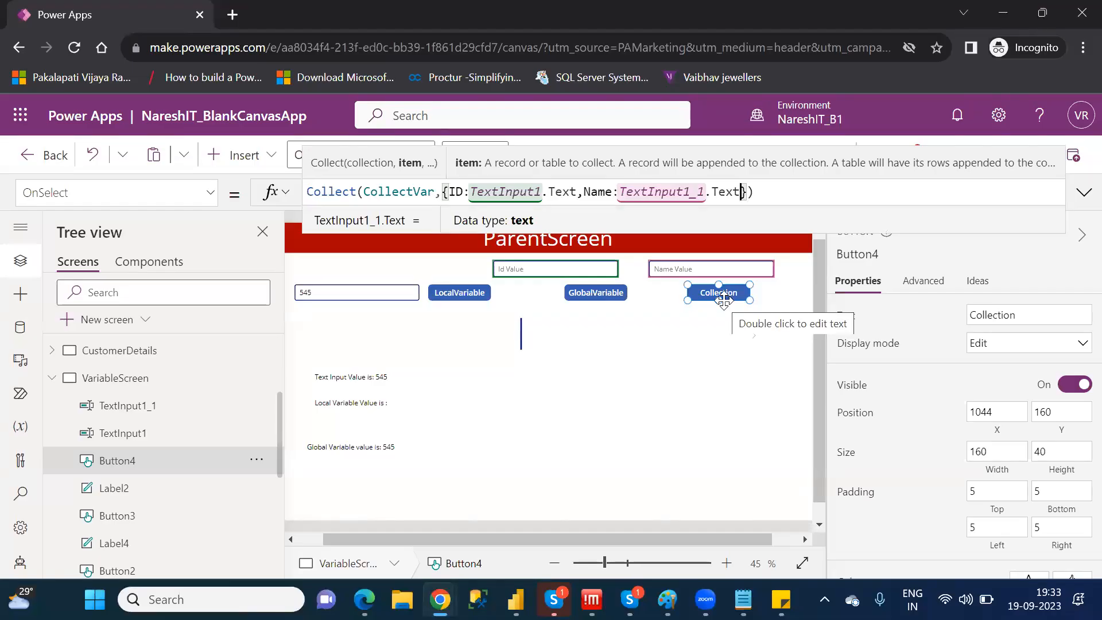
{"action": "left_click", "coordinate": [723, 299]}
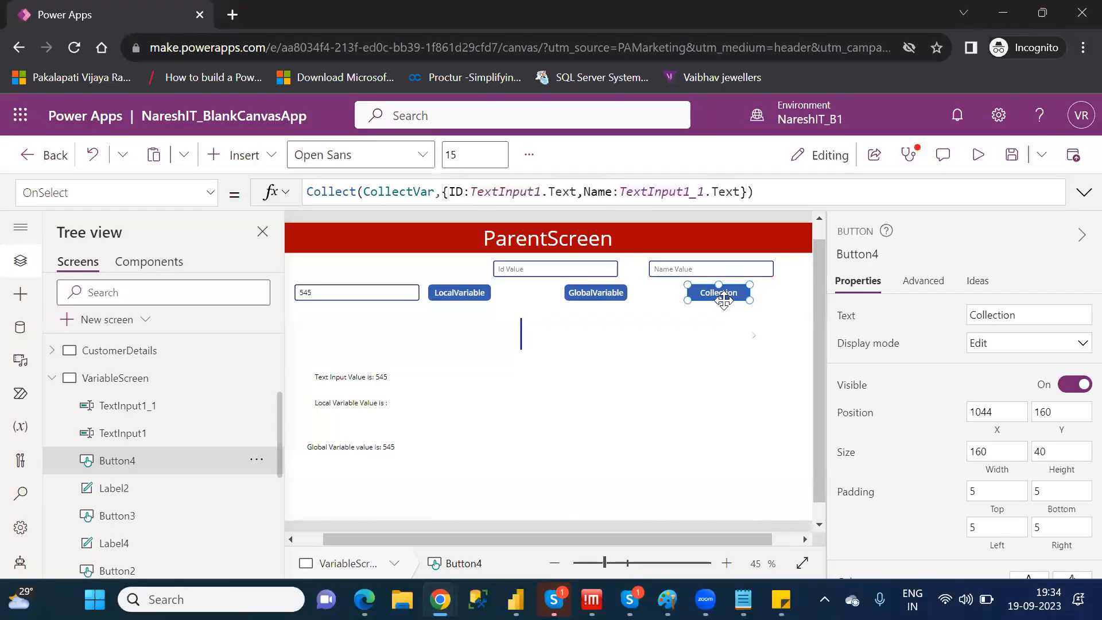
Preview the app and collect a record with Id value 23 and Name value "Power Apps"
{"action": "left_click", "coordinate": [540, 270]}
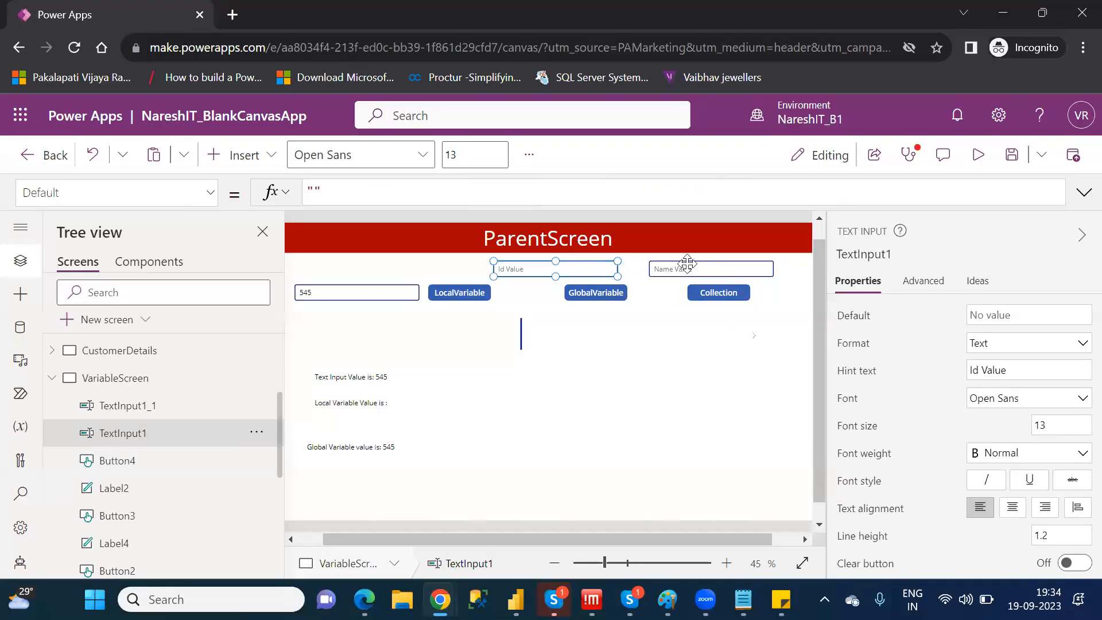
{"action": "left_click", "coordinate": [687, 263]}
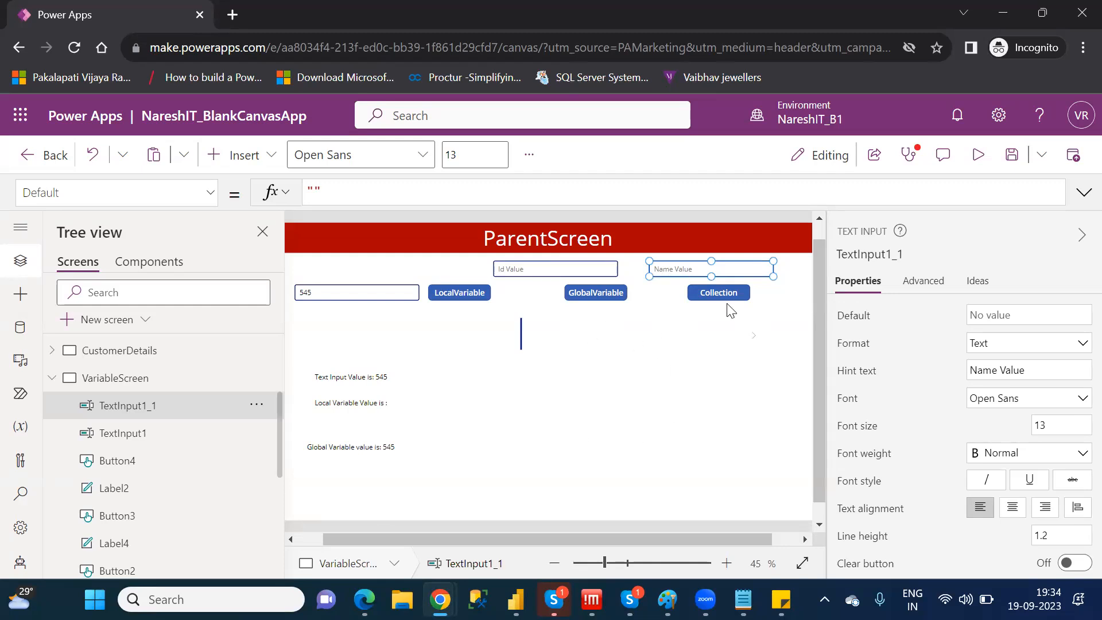
{"action": "left_click", "coordinate": [977, 155]}
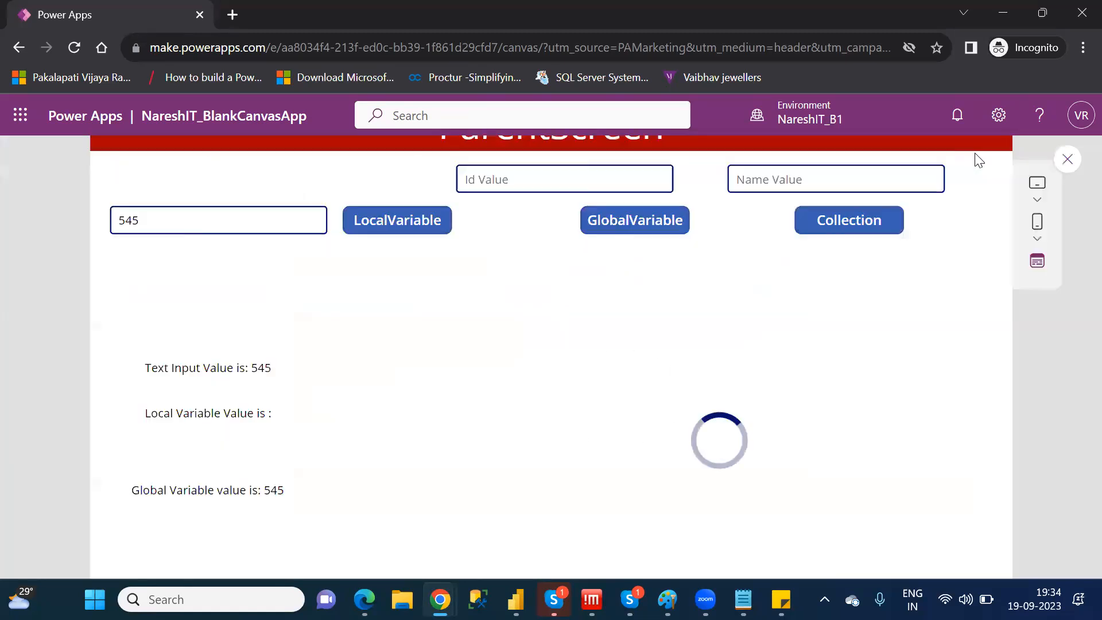
{"action": "left_click", "coordinate": [641, 204]}
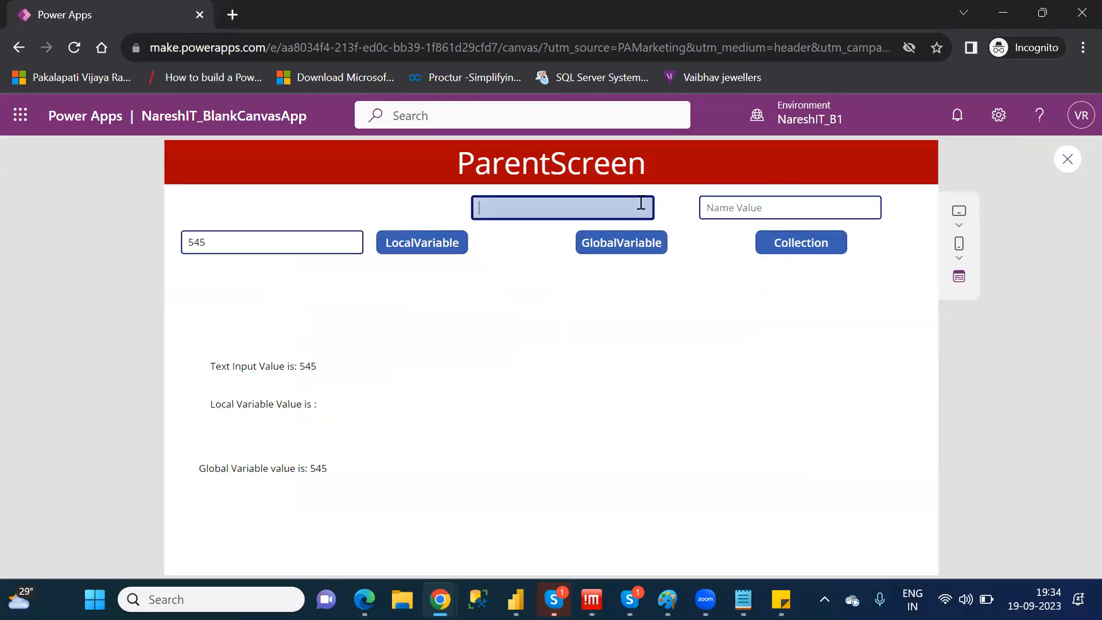
{"action": "type", "text": "23"}
{"action": "left_click", "coordinate": [733, 205]}
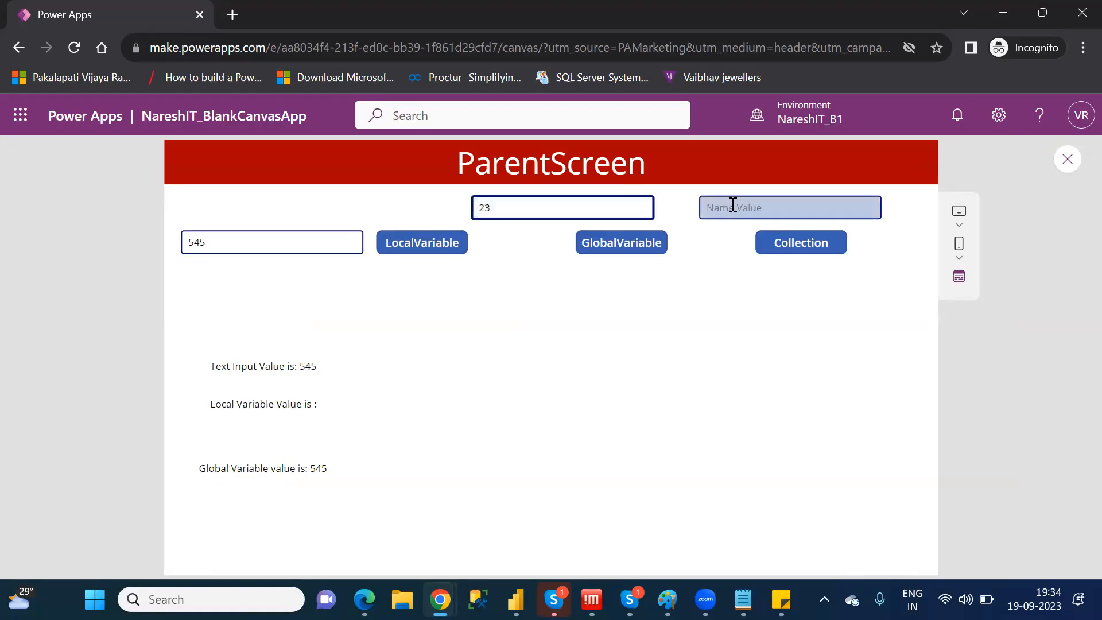
{"action": "type", "text": "Po"}
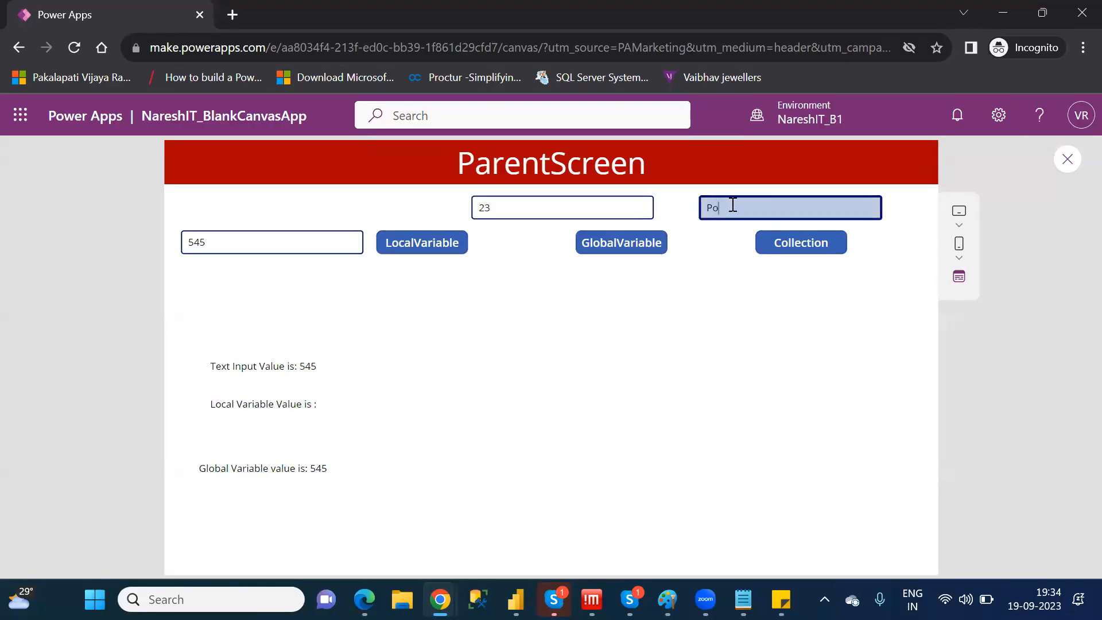
{"action": "type", "text": "wer Apps"}
{"action": "left_click", "coordinate": [810, 251]}
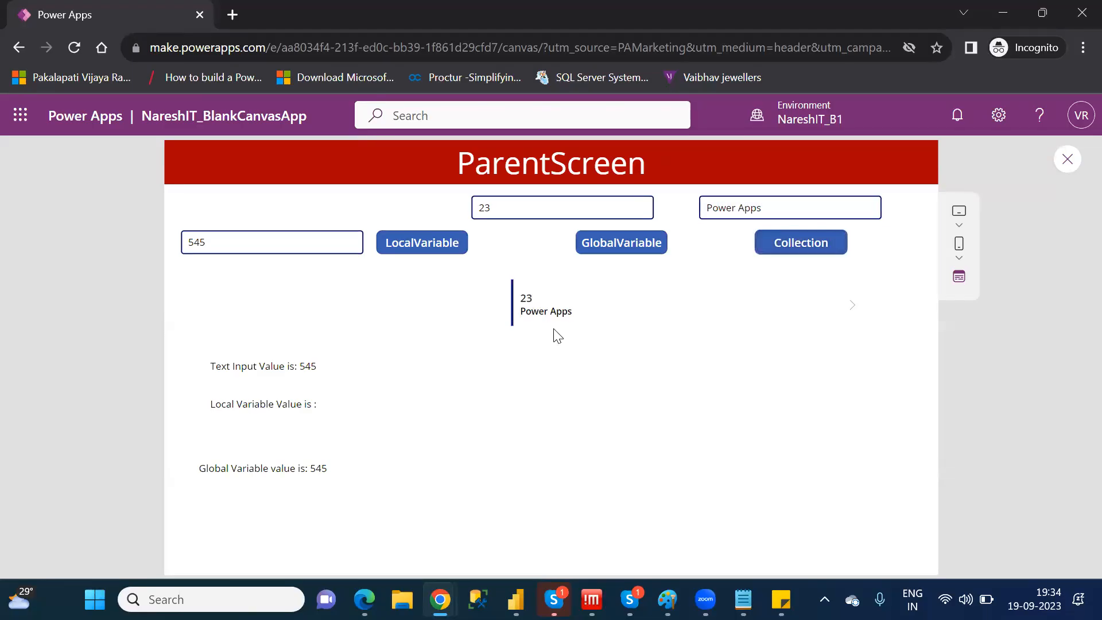
Change the Id value to 27 and the Name value to "Canvas App", and add that record to the collection
{"action": "double_click", "coordinate": [484, 208]}
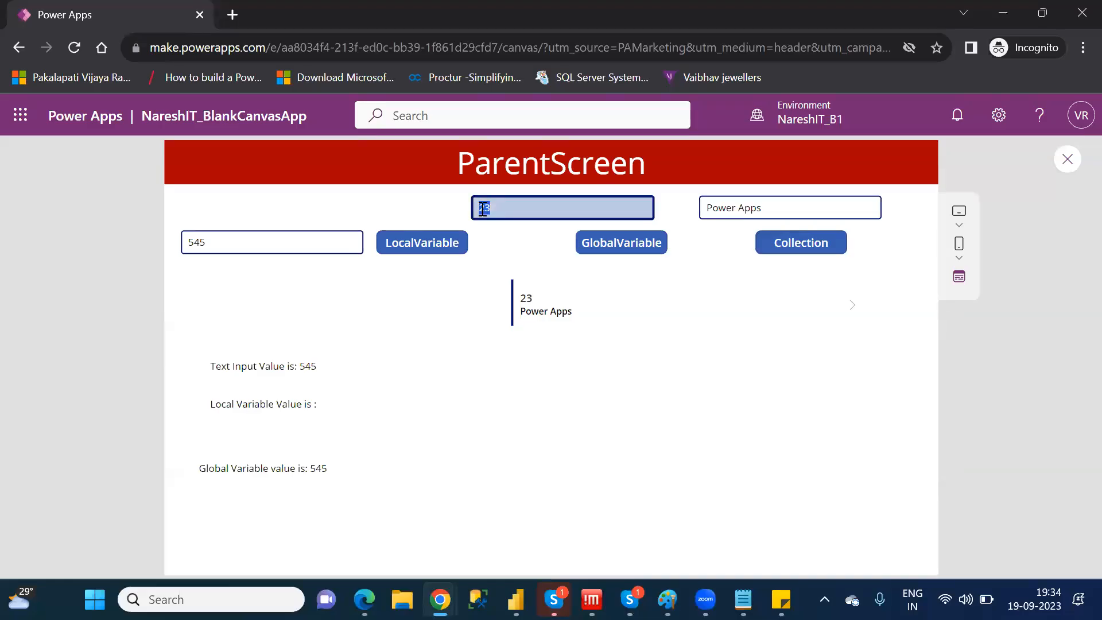
{"action": "key", "text": "BackSpace"}
{"action": "type", "text": "27"}
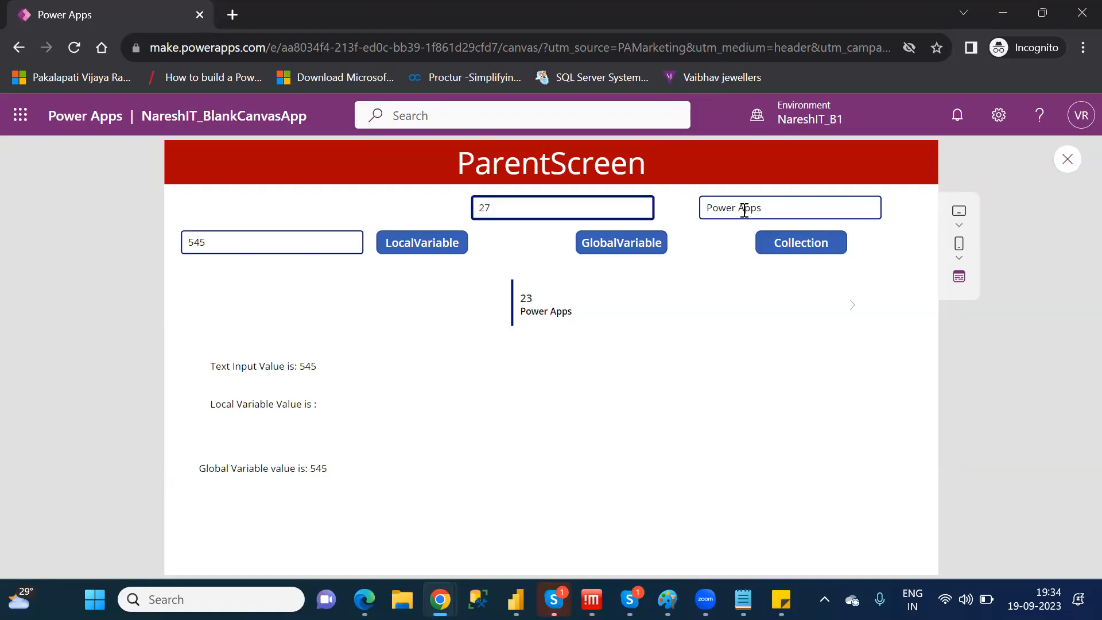
{"action": "left_click", "coordinate": [775, 214]}
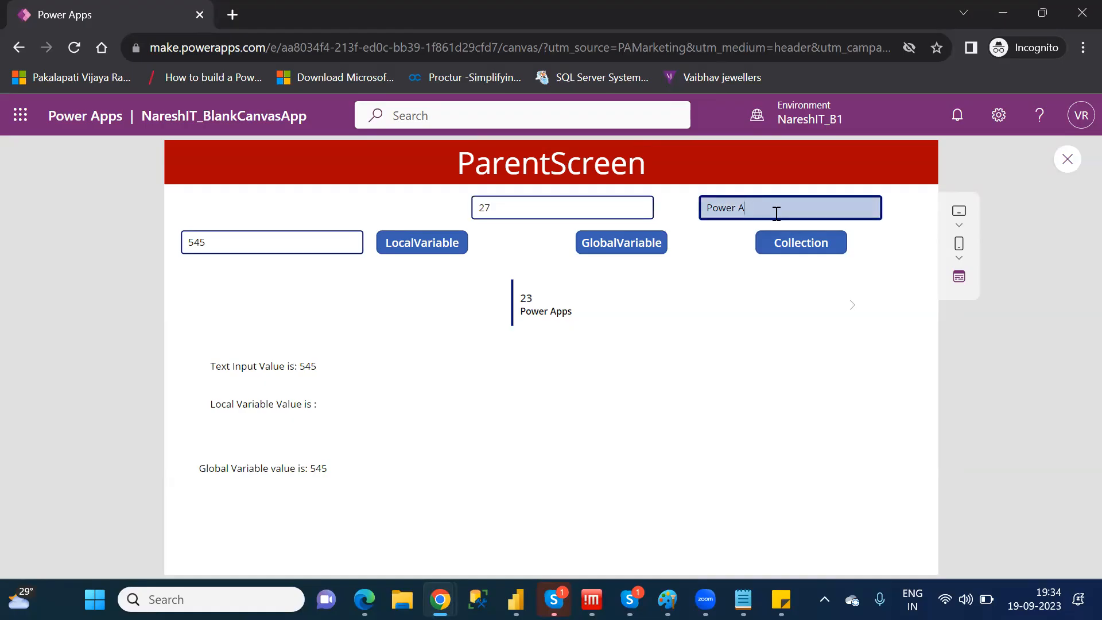
{"action": "key", "text": "BackSpace"}
{"action": "key", "text": "BackSpace"}
{"action": "key", "text": "BackSpace"}
{"action": "key", "text": "BackSpace"}
{"action": "type", "text": "Canvas App"}
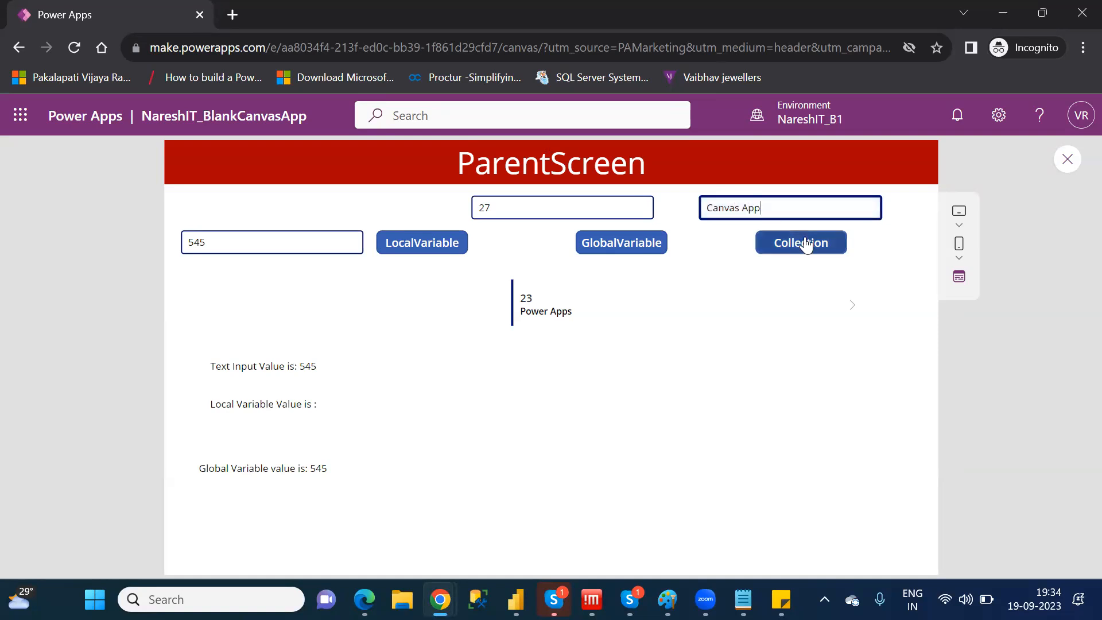
{"action": "left_click", "coordinate": [806, 245]}
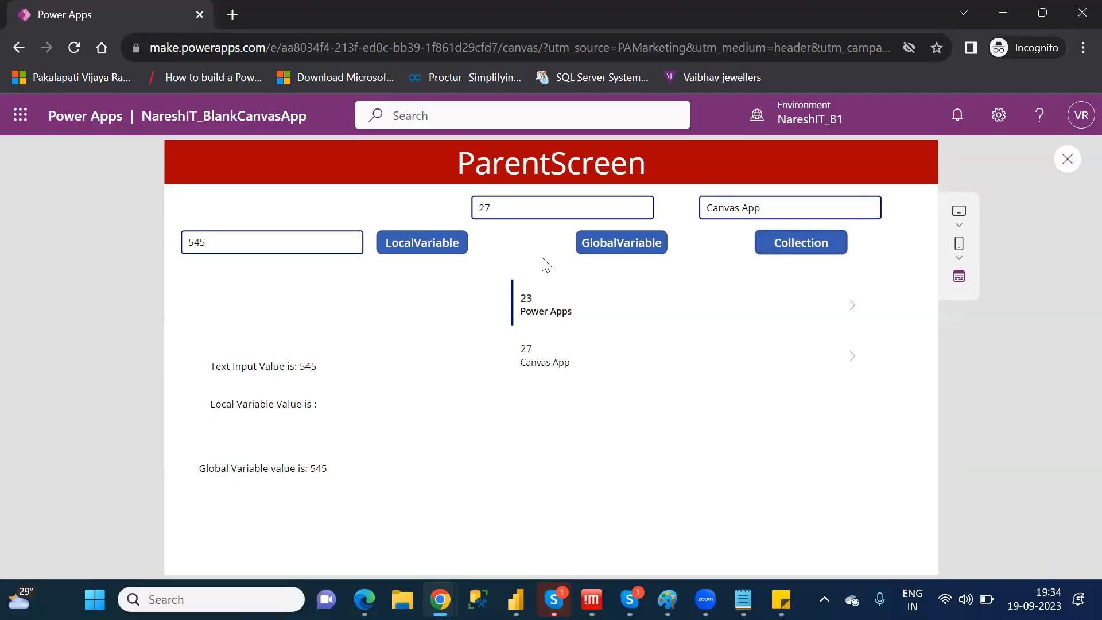
Collect the same 27, "Canvas App" record once more and exit the app preview
{"action": "left_click", "coordinate": [532, 208]}
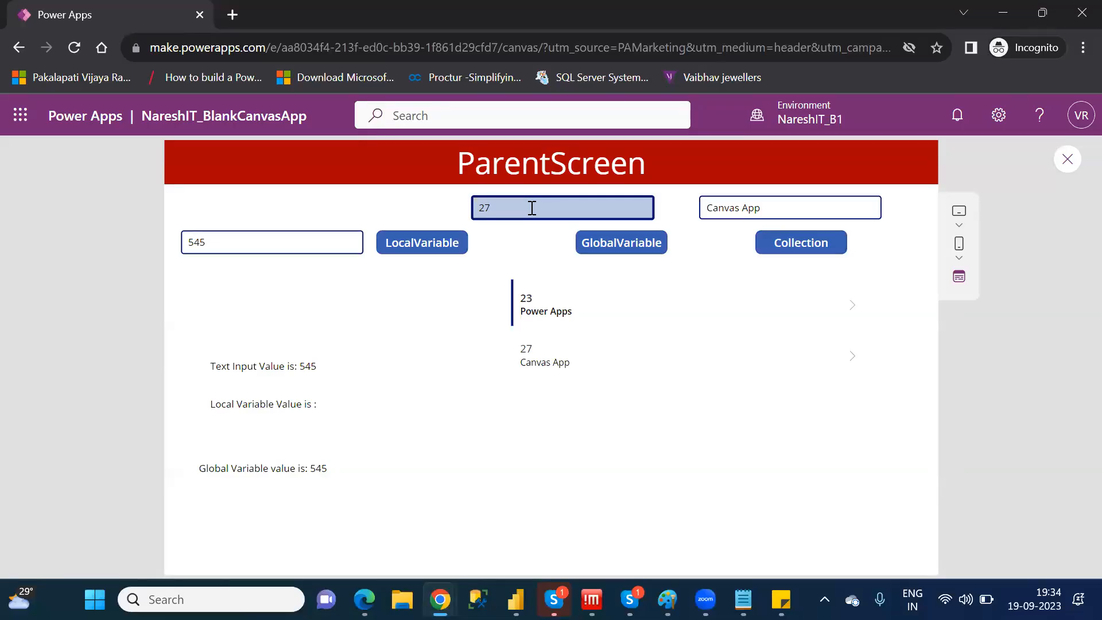
{"action": "left_click", "coordinate": [821, 246]}
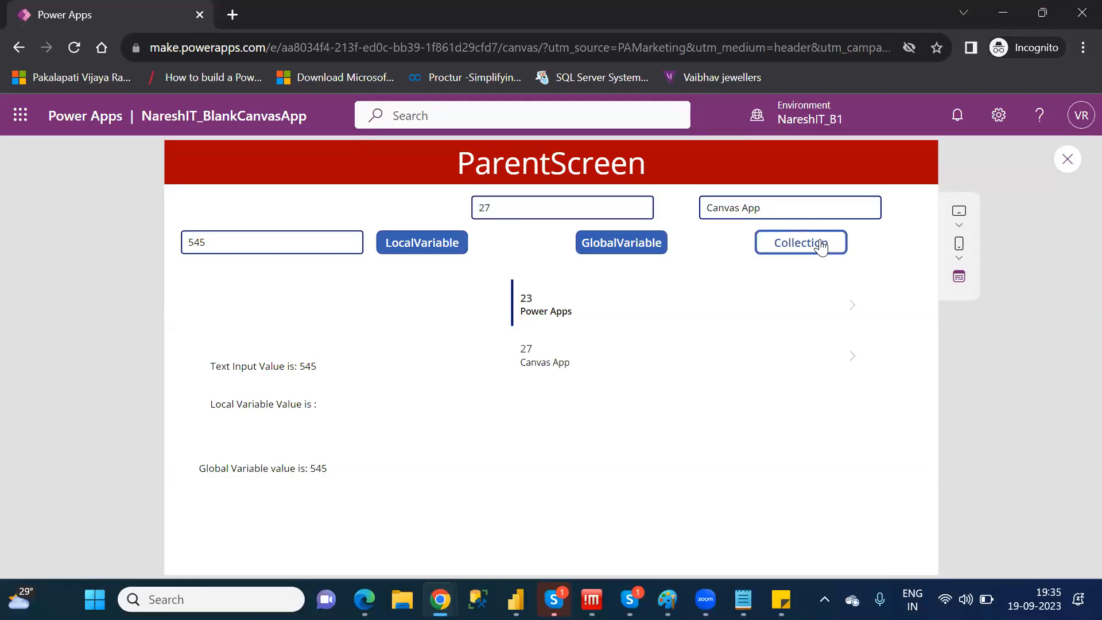
{"action": "left_click", "coordinate": [1069, 159]}
{"action": "left_click", "coordinate": [705, 423]}
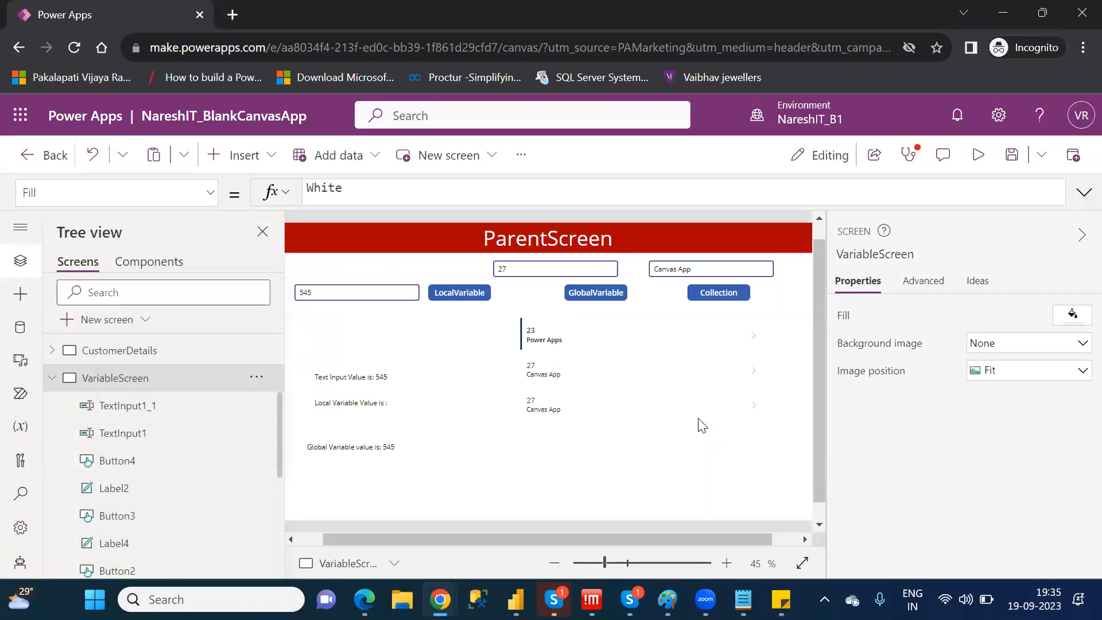
Review the Collection button's OnSelect formula and the table of records stored in the CollectVar collection
{"action": "left_click", "coordinate": [727, 288]}
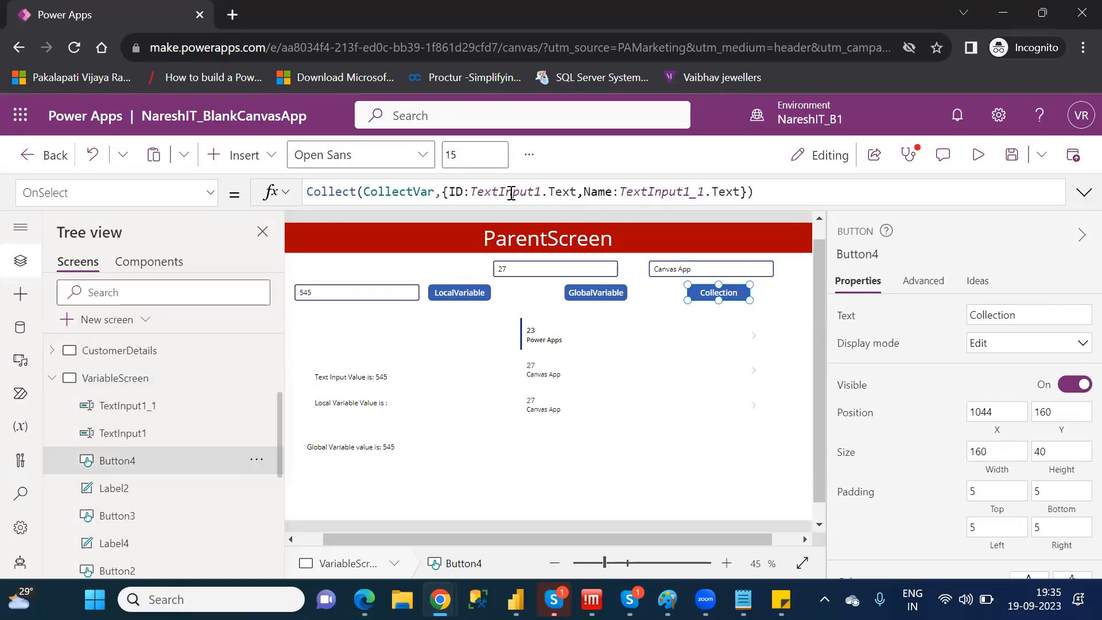
{"action": "left_click", "coordinate": [750, 192]}
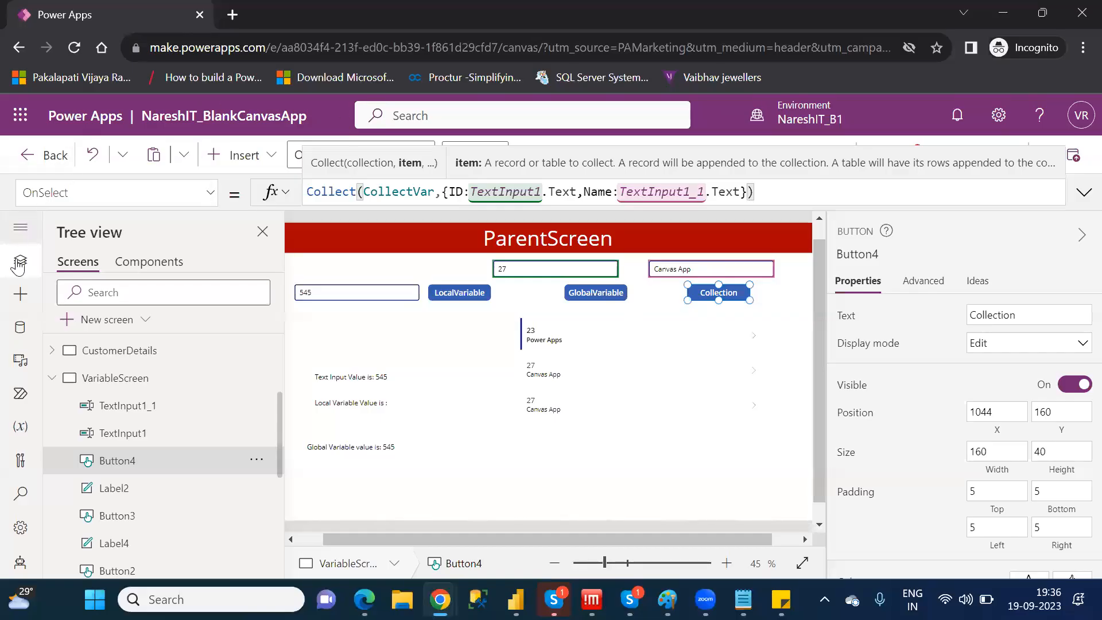
{"action": "left_click", "coordinate": [22, 430]}
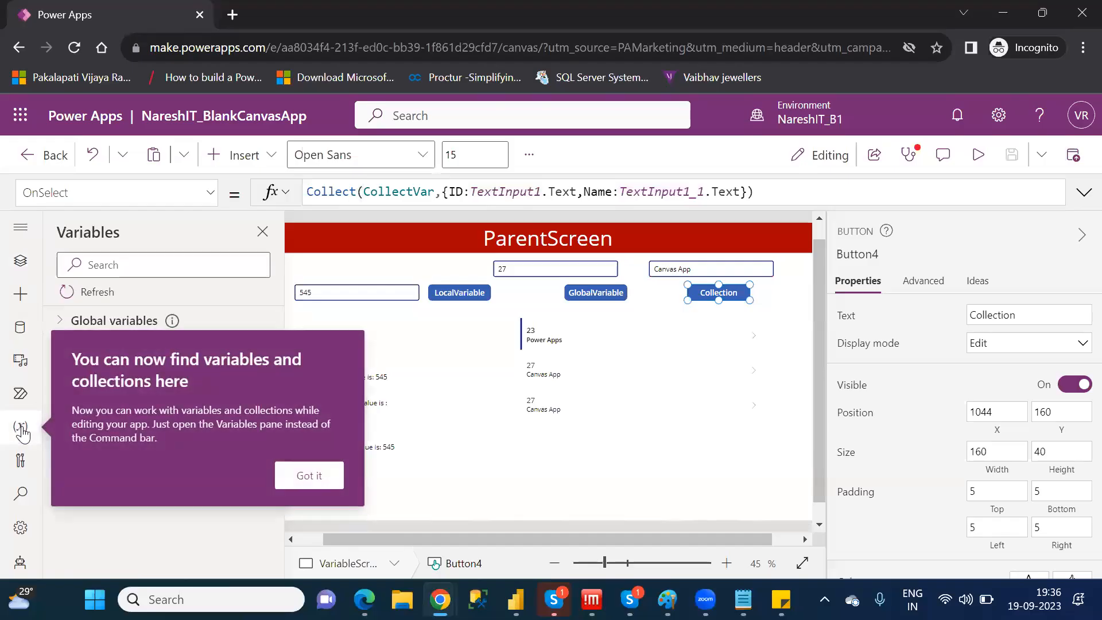
{"action": "left_click", "coordinate": [323, 477]}
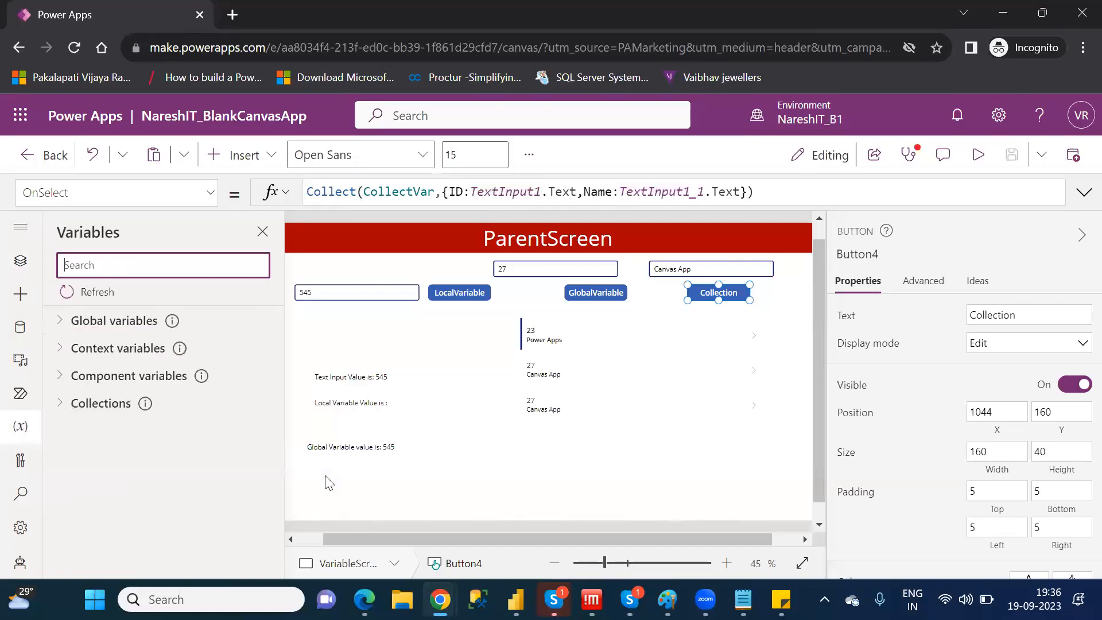
{"action": "left_click", "coordinate": [62, 409]}
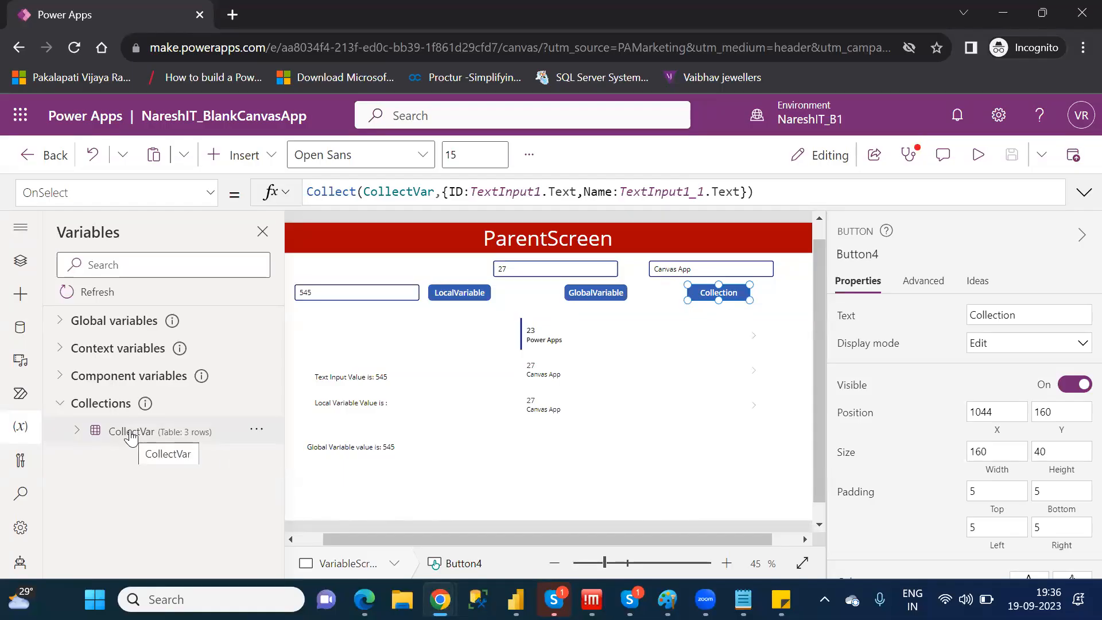
{"action": "right_click", "coordinate": [131, 438]}
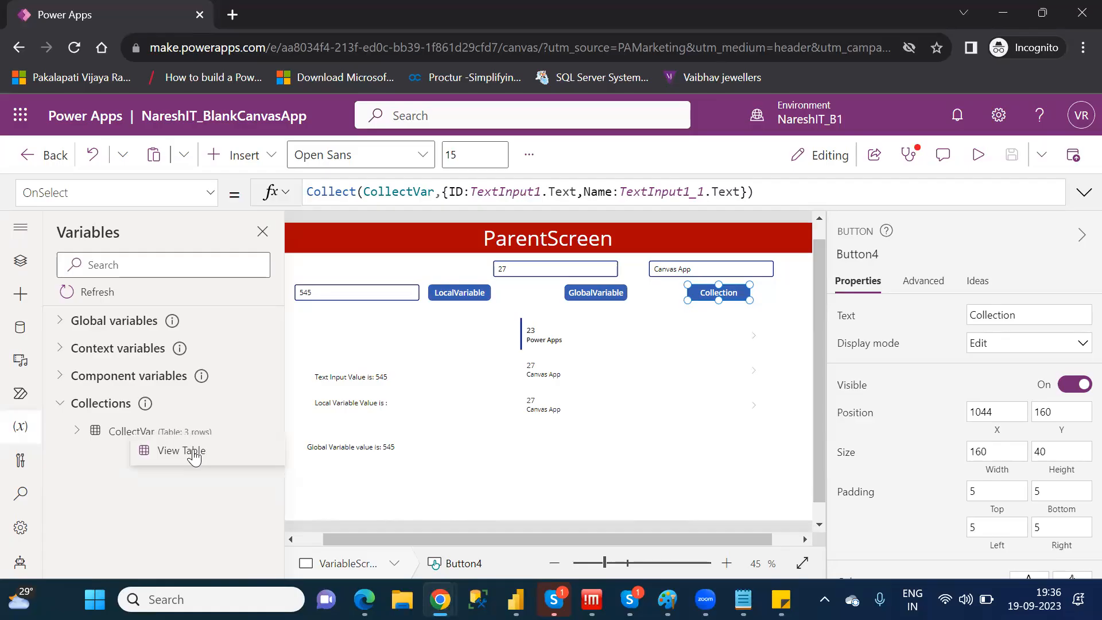
{"action": "left_click", "coordinate": [194, 456]}
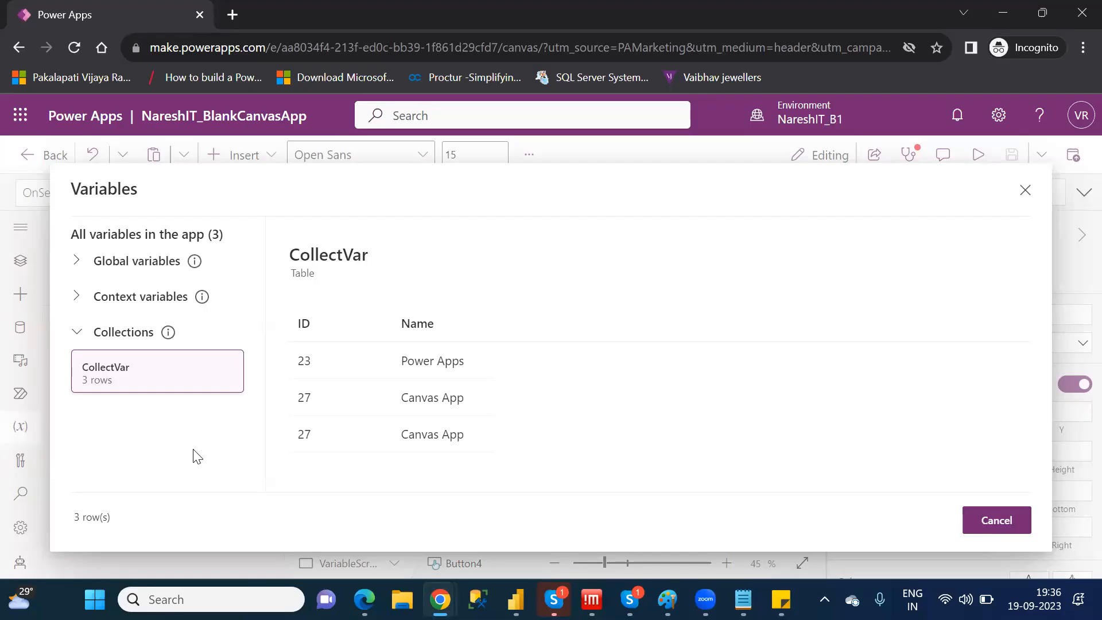
{"action": "left_click", "coordinate": [993, 534]}
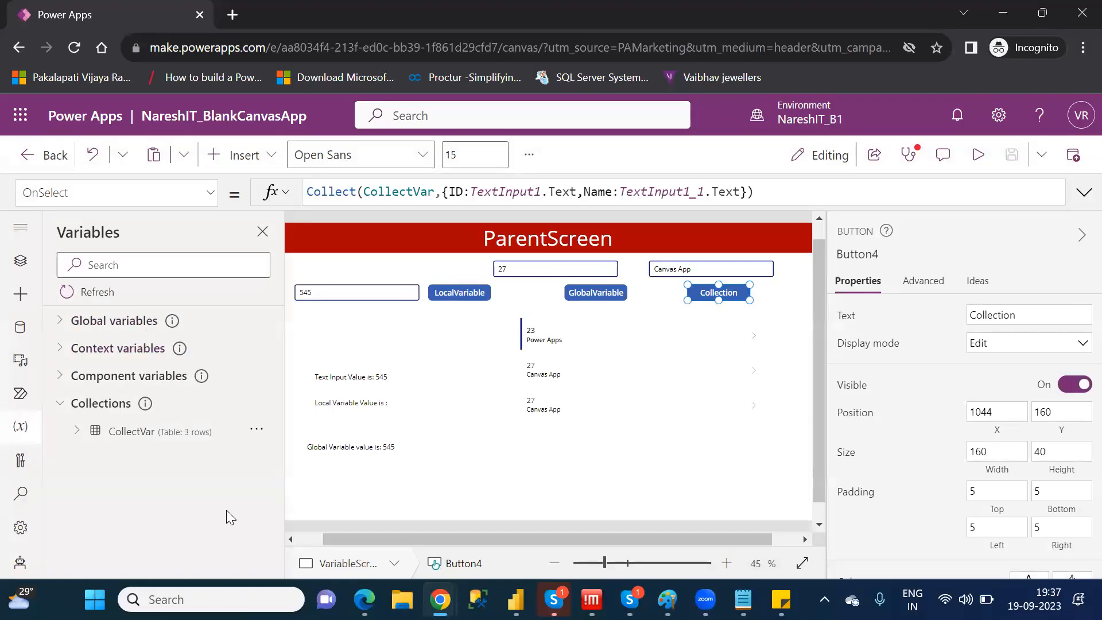
{"action": "left_click", "coordinate": [737, 455]}
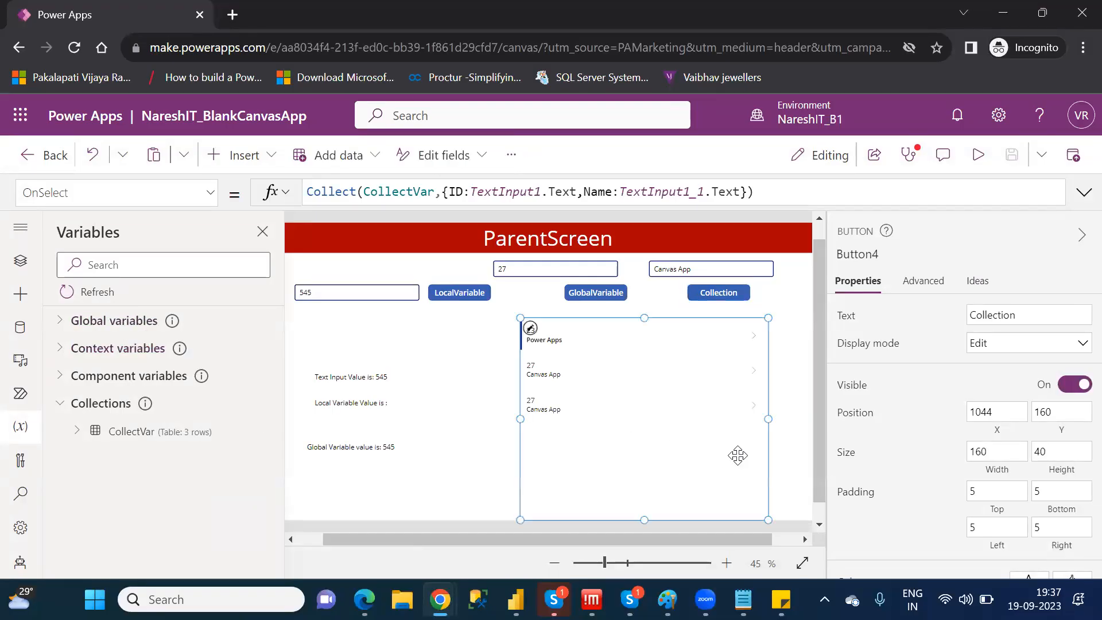
{"action": "left_click", "coordinate": [262, 232]}
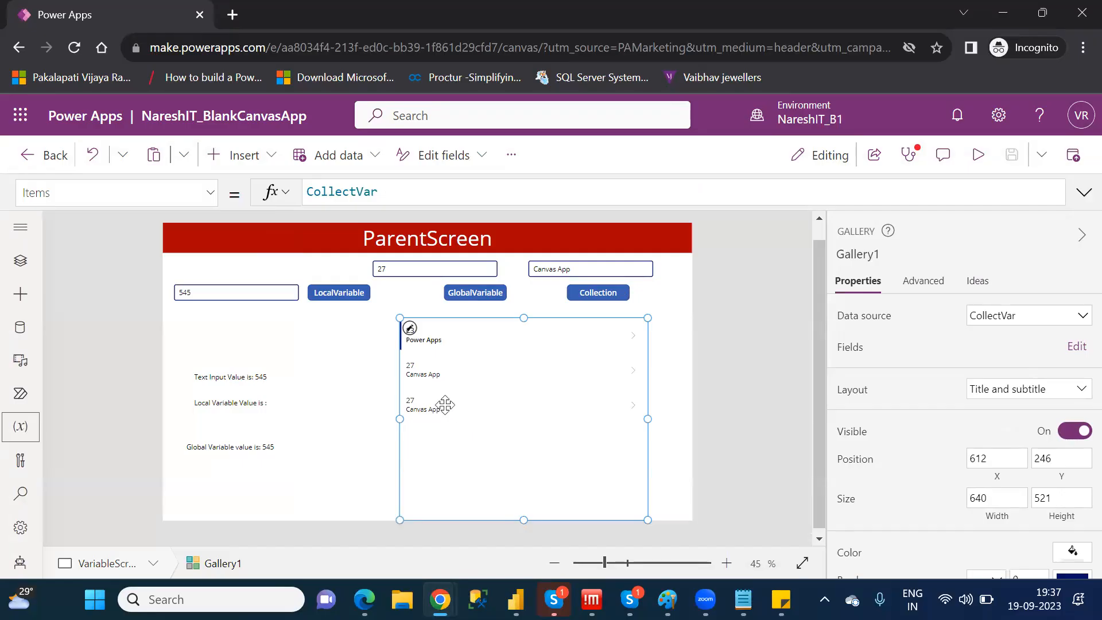
{"action": "left_click", "coordinate": [263, 155]}
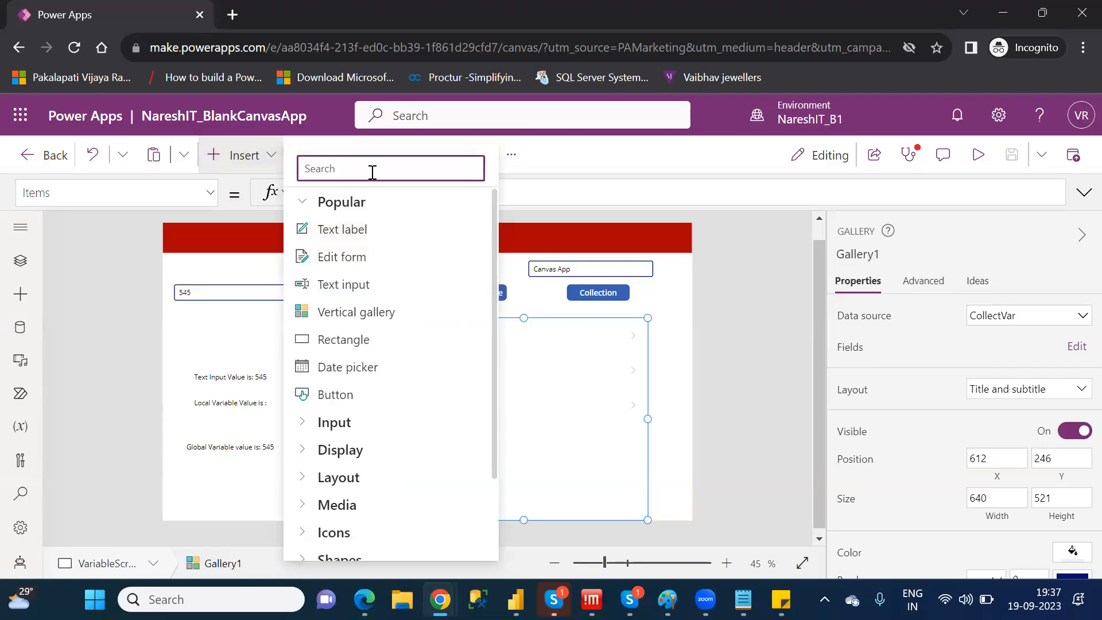
{"action": "type", "text": "tra"}
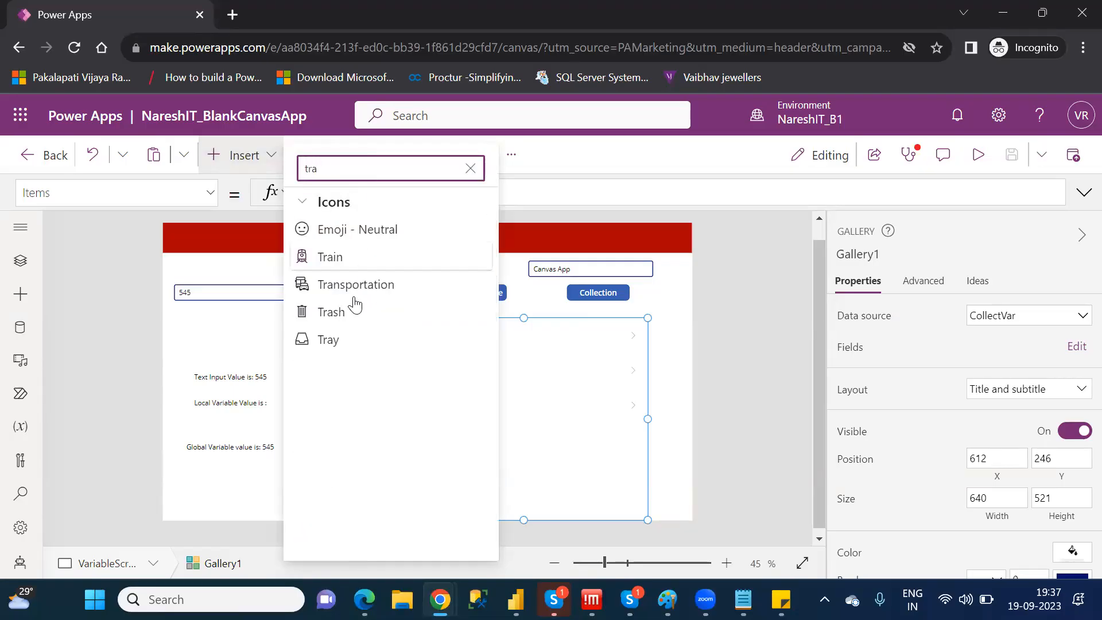
{"action": "left_click", "coordinate": [350, 311]}
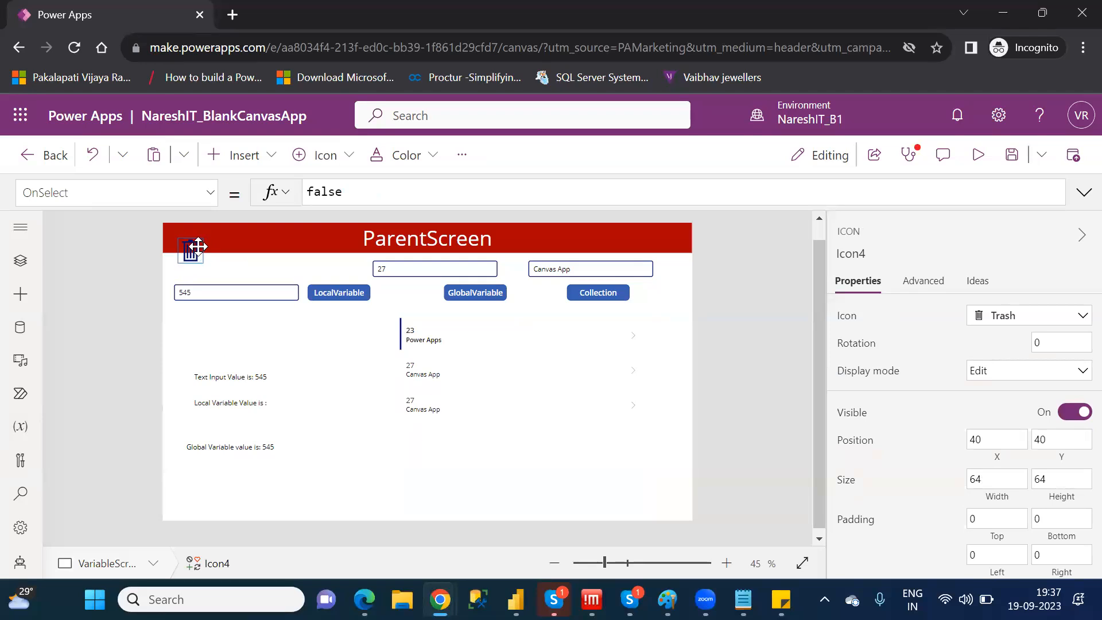
{"action": "key", "text": "Delete"}
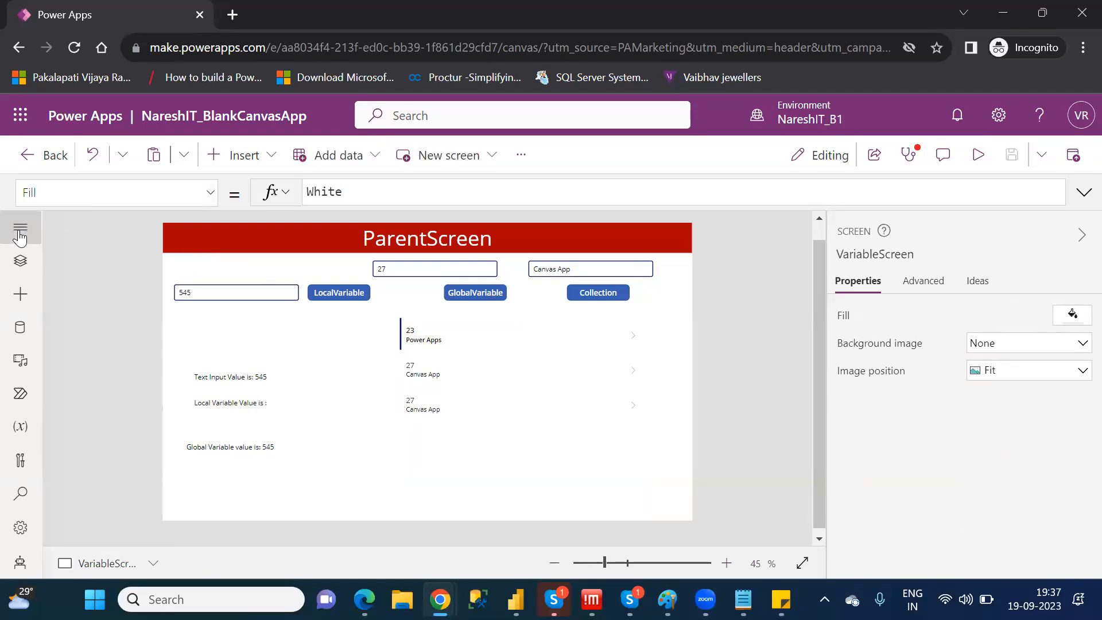
Show the Gallery1 controls in the tree view and insert a Trash icon on VariableScreen
{"action": "left_click", "coordinate": [20, 229]}
{"action": "left_click", "coordinate": [20, 228]}
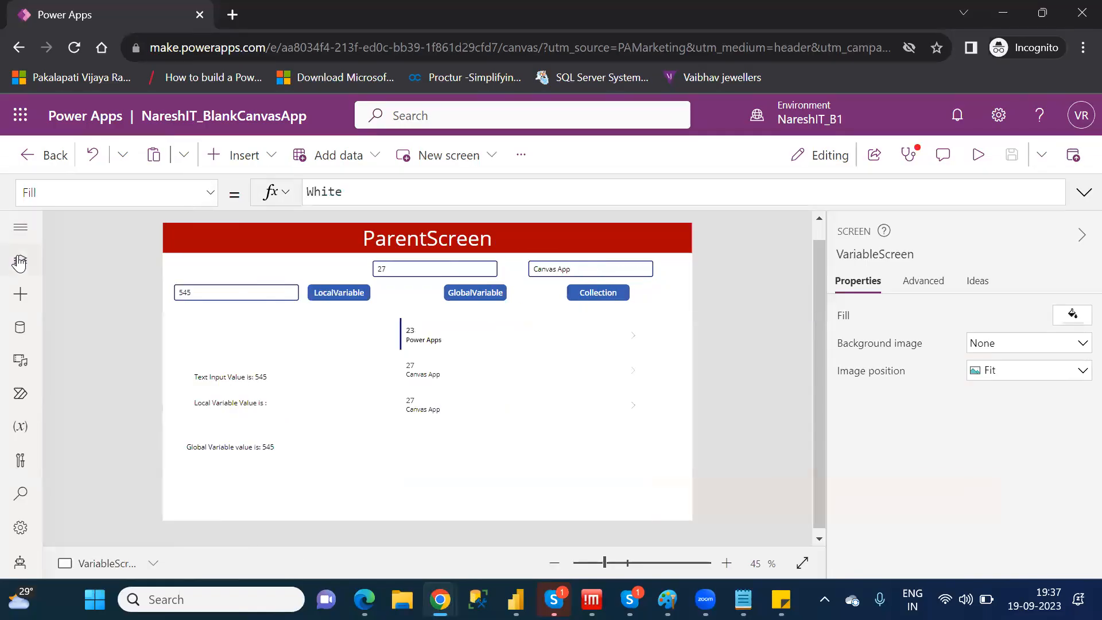
{"action": "left_click", "coordinate": [20, 261]}
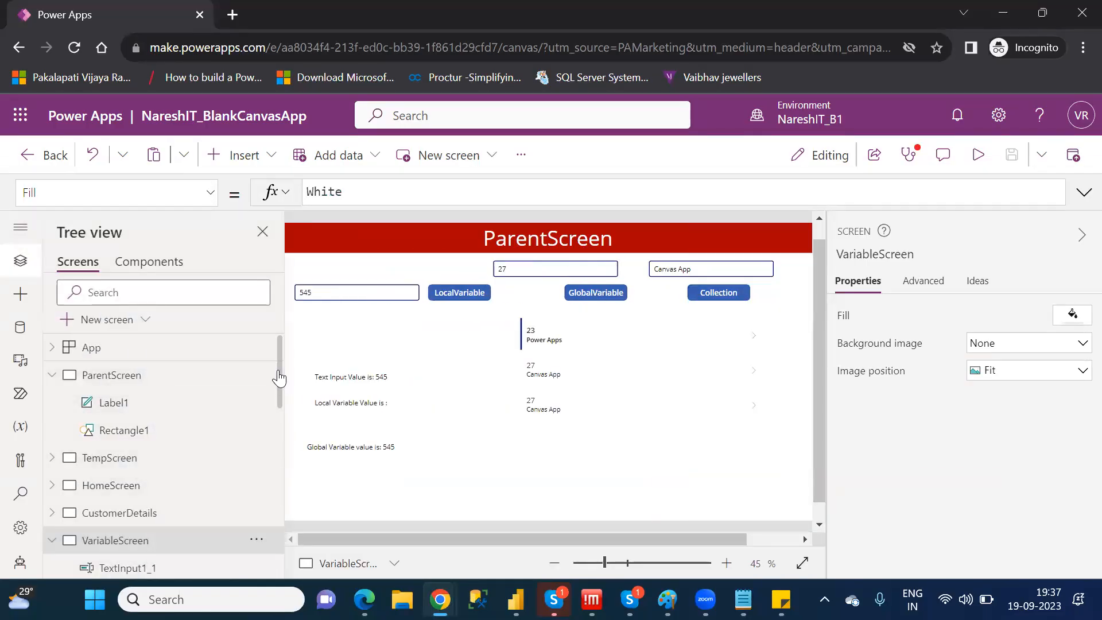
{"action": "left_click_drag", "start_coordinate": [279, 378], "coordinate": [283, 545]}
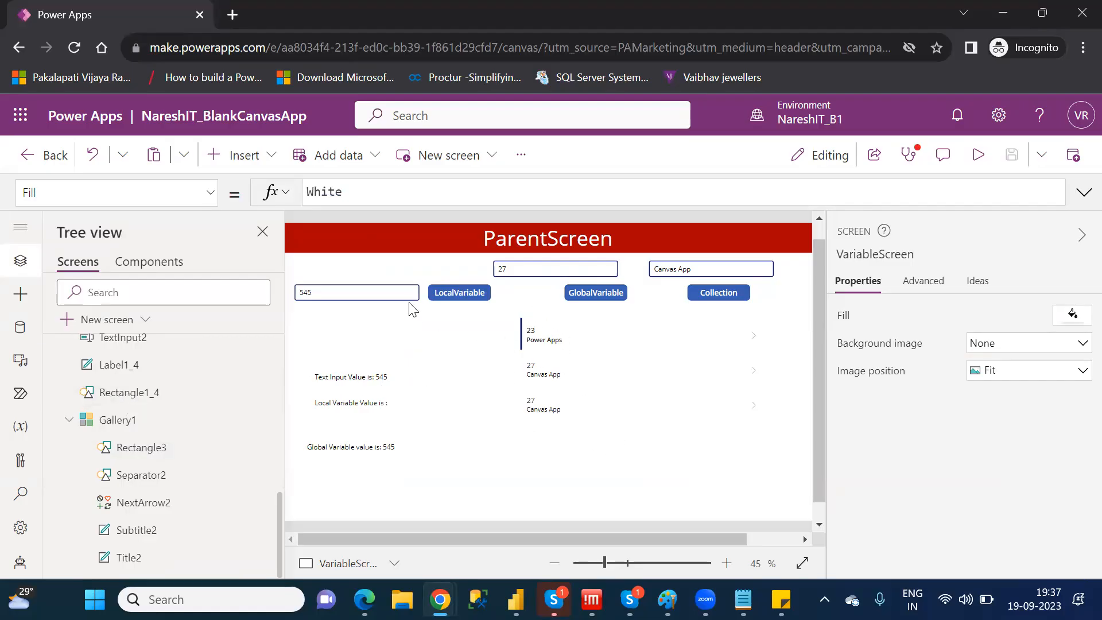
{"action": "left_click", "coordinate": [244, 156]}
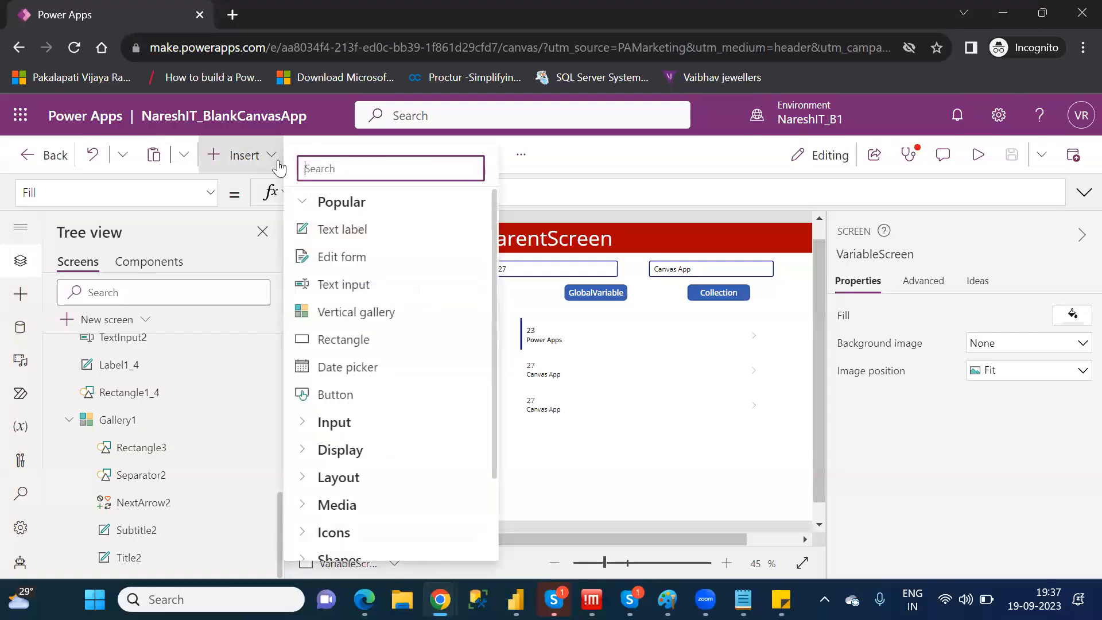
{"action": "type", "text": "tra"}
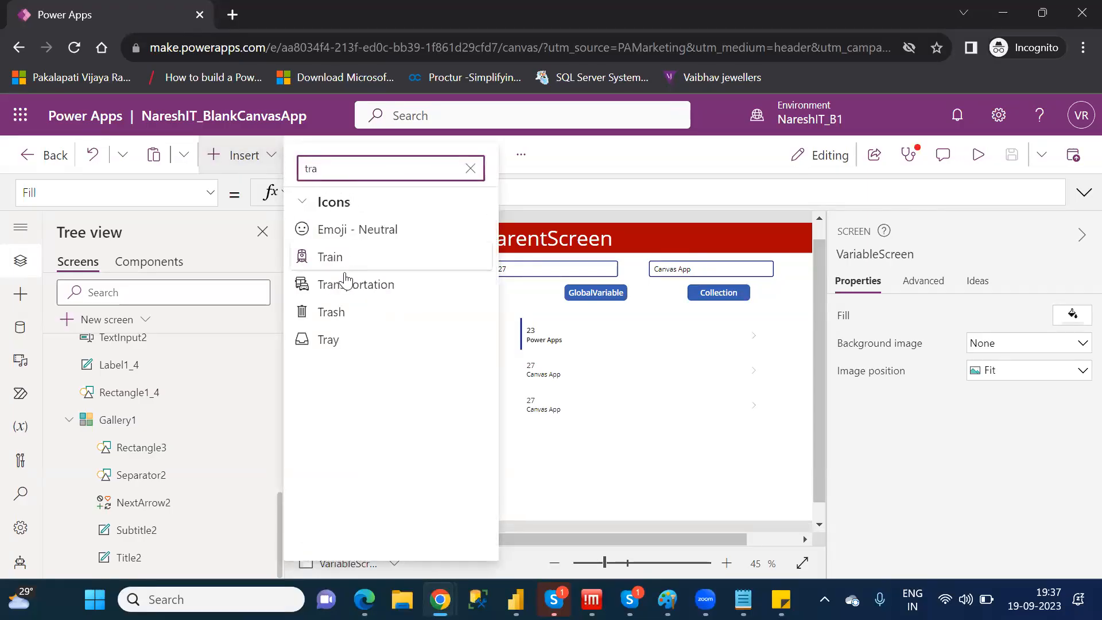
{"action": "left_click", "coordinate": [344, 323]}
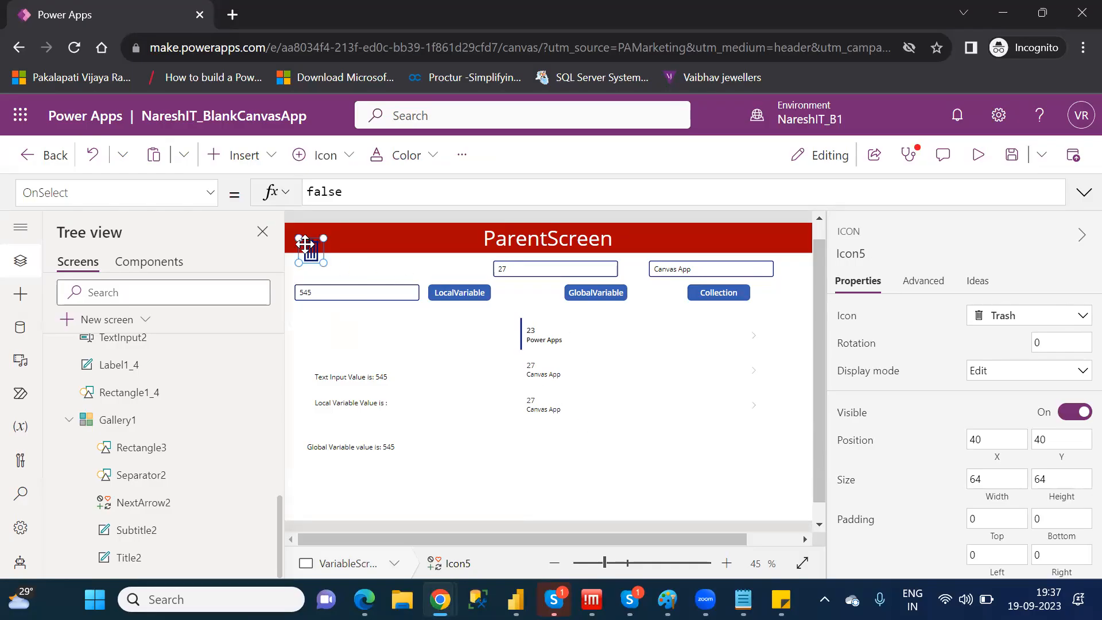
Replace the Trash icon on VariableScreen with one inside the Gallery1 row template, placed just before the row's arrow
{"action": "key", "text": "Delete"}
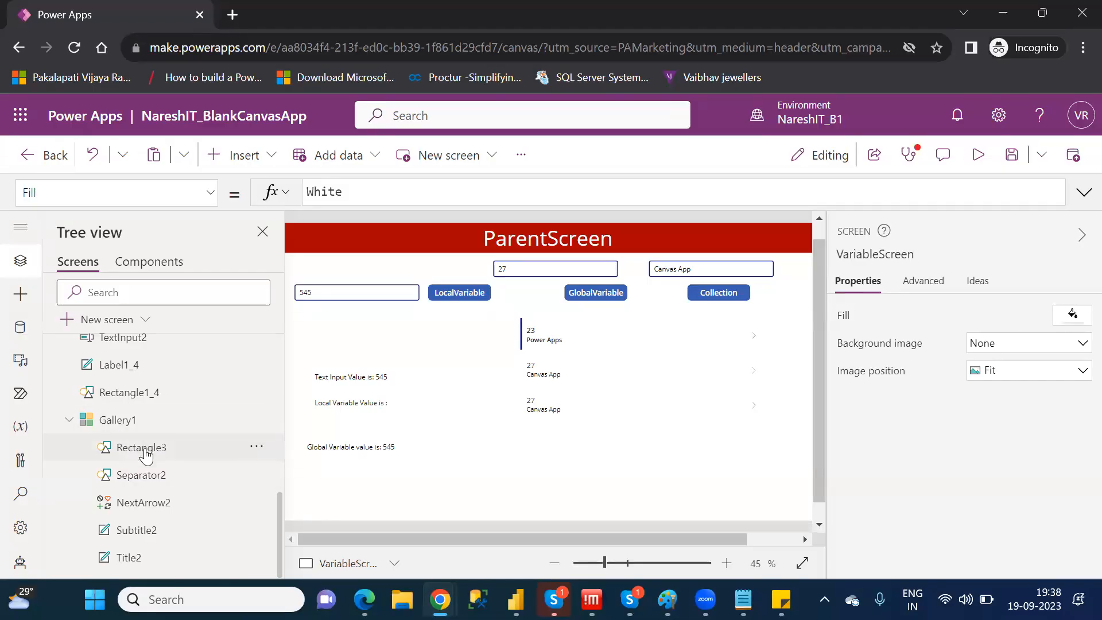
{"action": "left_click", "coordinate": [146, 506]}
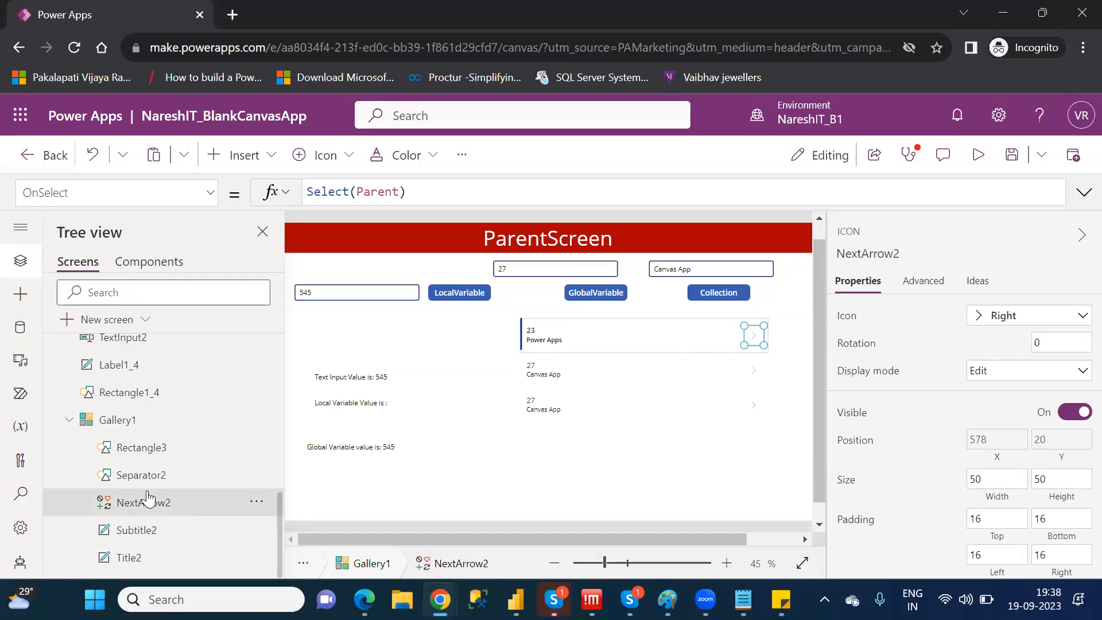
{"action": "left_click", "coordinate": [253, 164]}
{"action": "type", "text": "tra"}
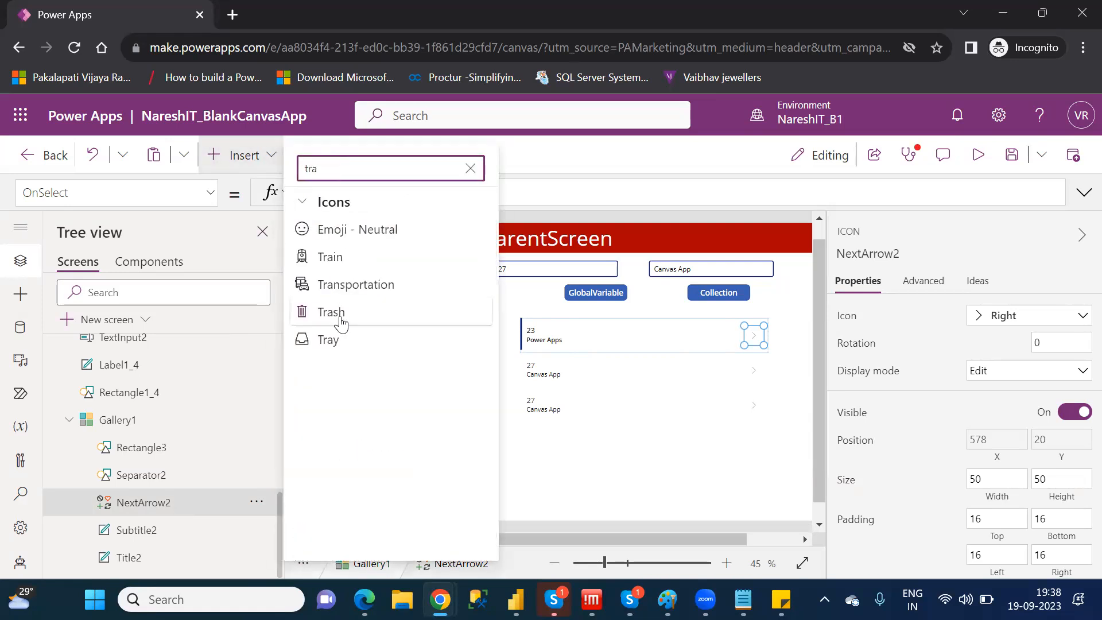
{"action": "left_click", "coordinate": [341, 320]}
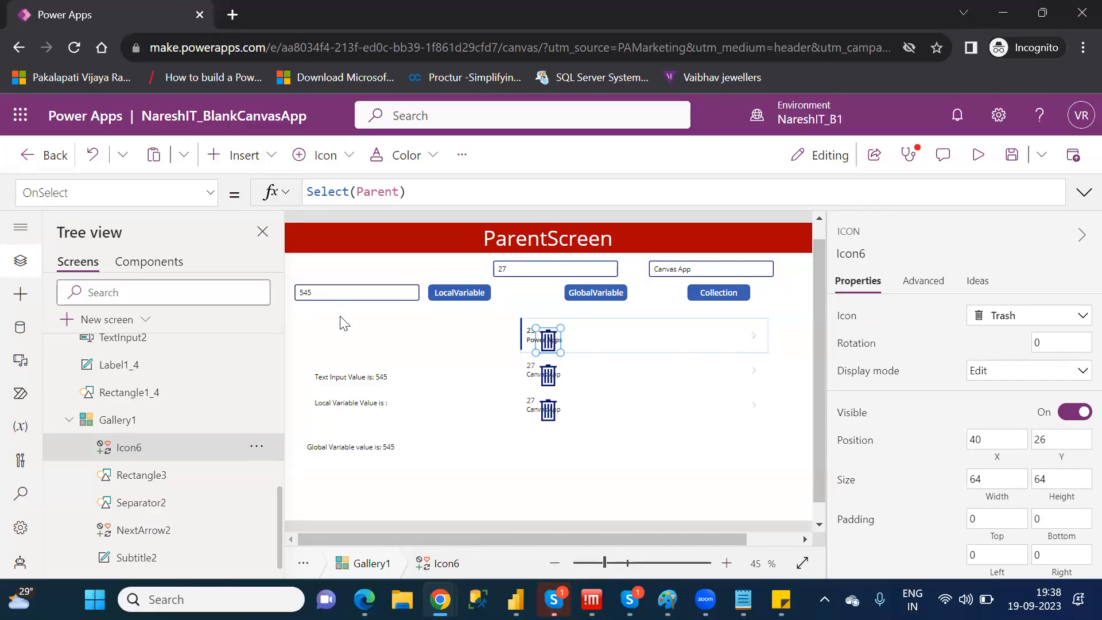
{"action": "left_click_drag", "start_coordinate": [594, 334], "coordinate": [727, 325]}
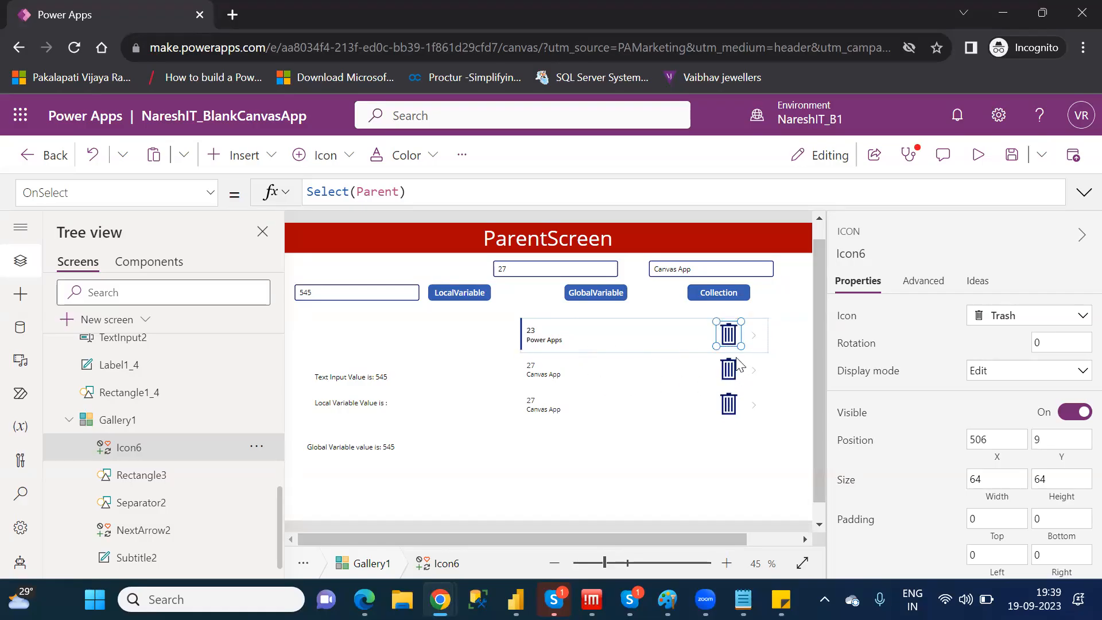
Narrow the ID and Name labels in the gallery row so both end before the Trash icon
{"action": "left_click", "coordinate": [587, 329]}
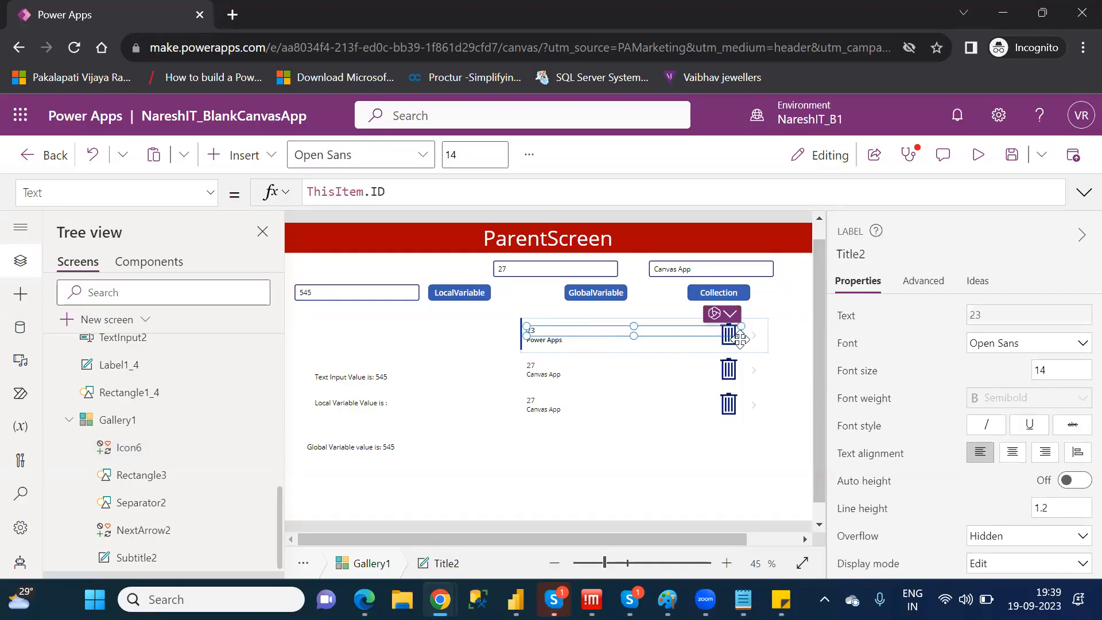
{"action": "left_click_drag", "start_coordinate": [742, 335], "coordinate": [688, 334]}
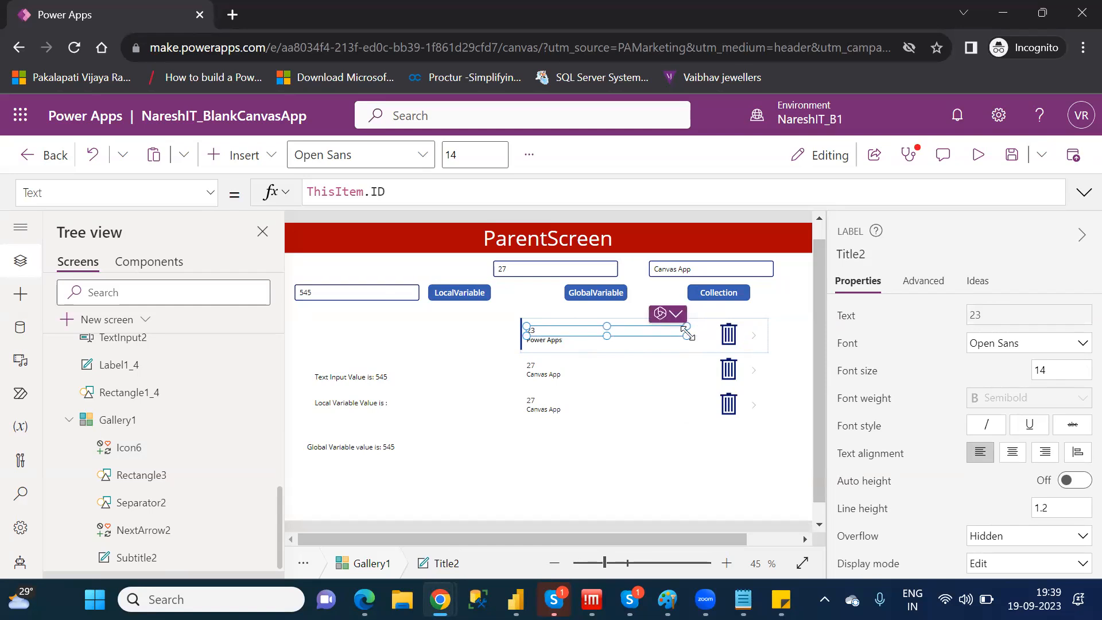
{"action": "left_click", "coordinate": [565, 341]}
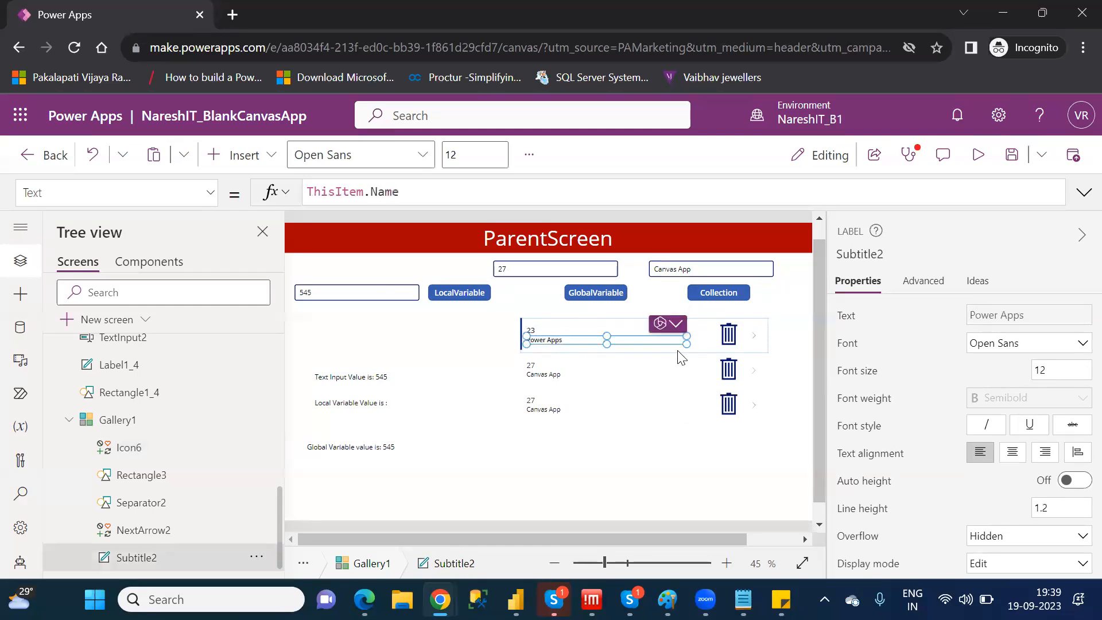
{"action": "left_click_drag", "start_coordinate": [685, 343], "coordinate": [638, 345]}
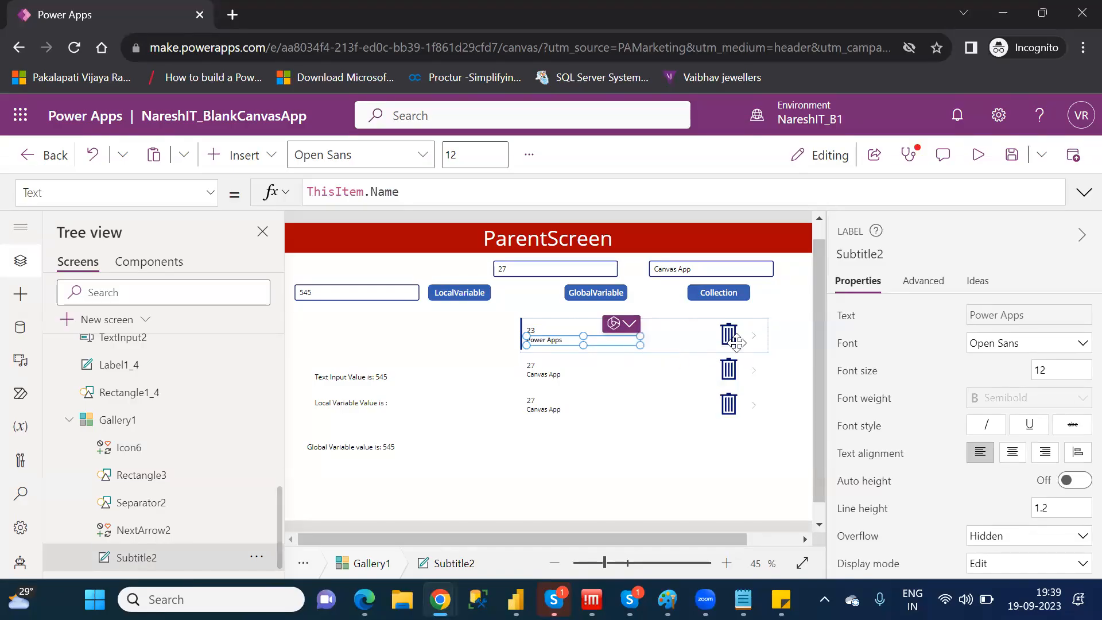
Shift the gallery's Trash icon slightly away from the arrow, to about X 494, Y 8
{"action": "left_click", "coordinate": [728, 336]}
{"action": "left_click_drag", "start_coordinate": [735, 351], "coordinate": [732, 337]}
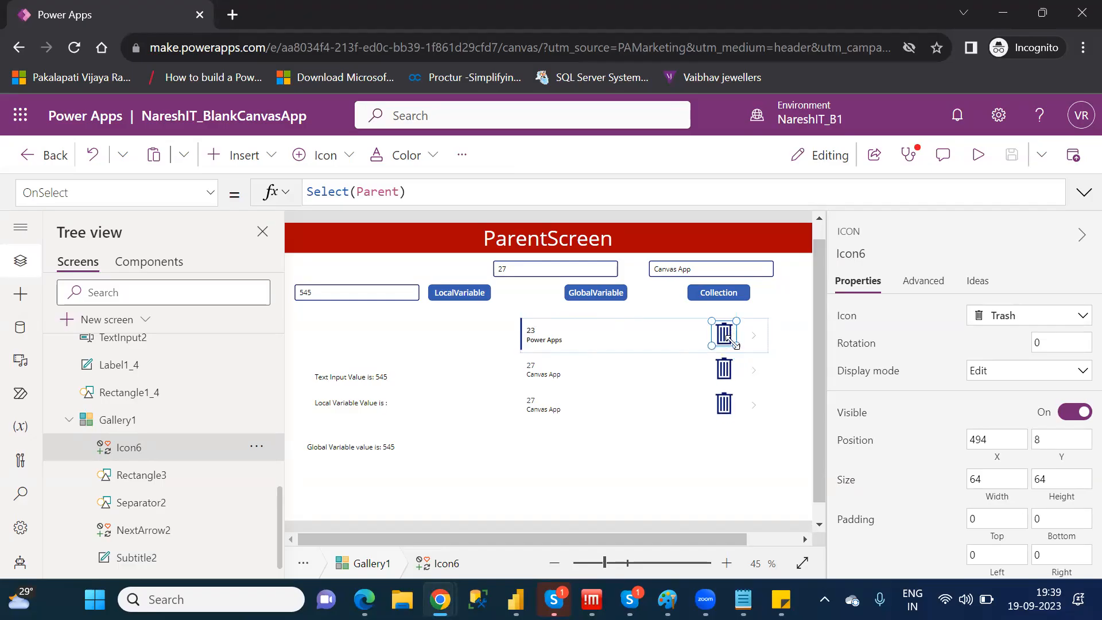
{"action": "left_click", "coordinate": [788, 319]}
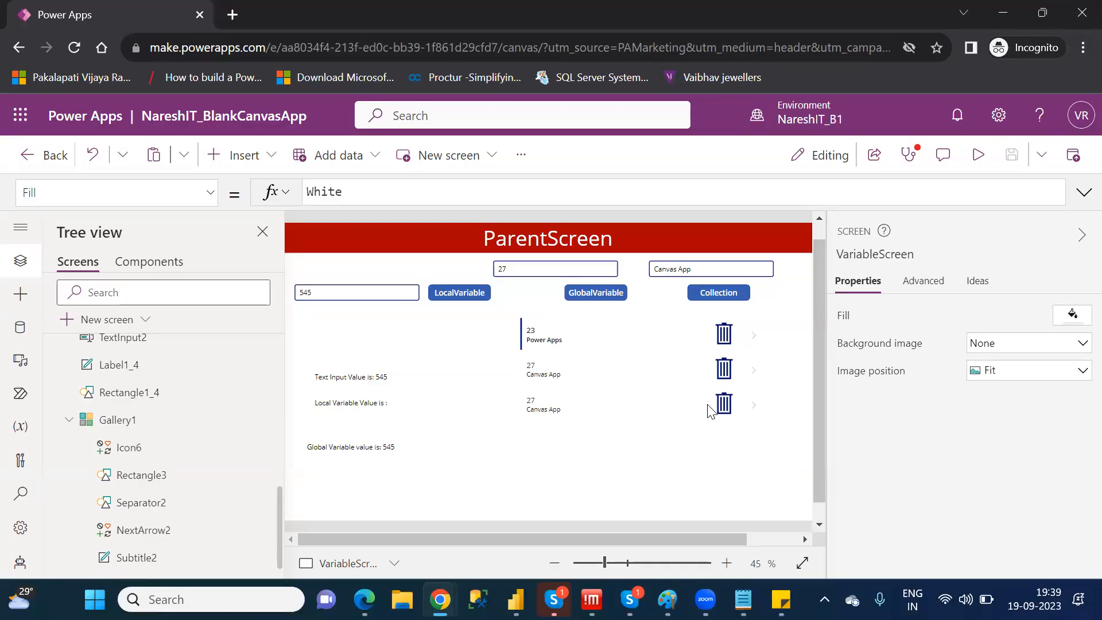
Replace the gallery Trash icon's OnSelect formula with the opening of a Remove( call
{"action": "left_click", "coordinate": [723, 331]}
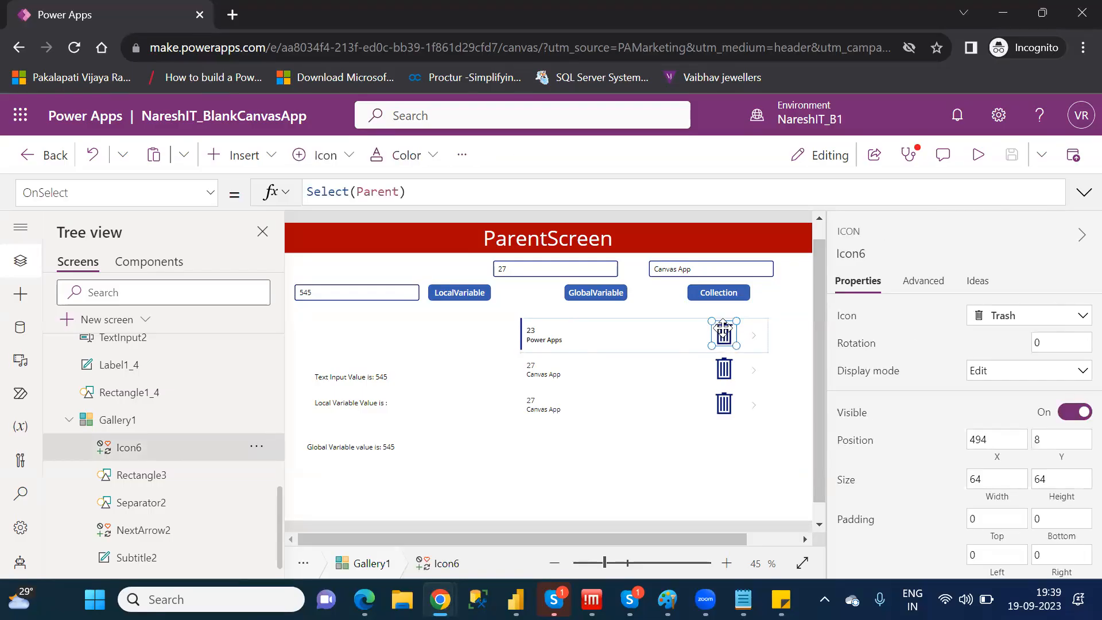
{"action": "left_click", "coordinate": [425, 189]}
{"action": "key", "text": "ctrl+a"}
{"action": "type", "text": "rem"}
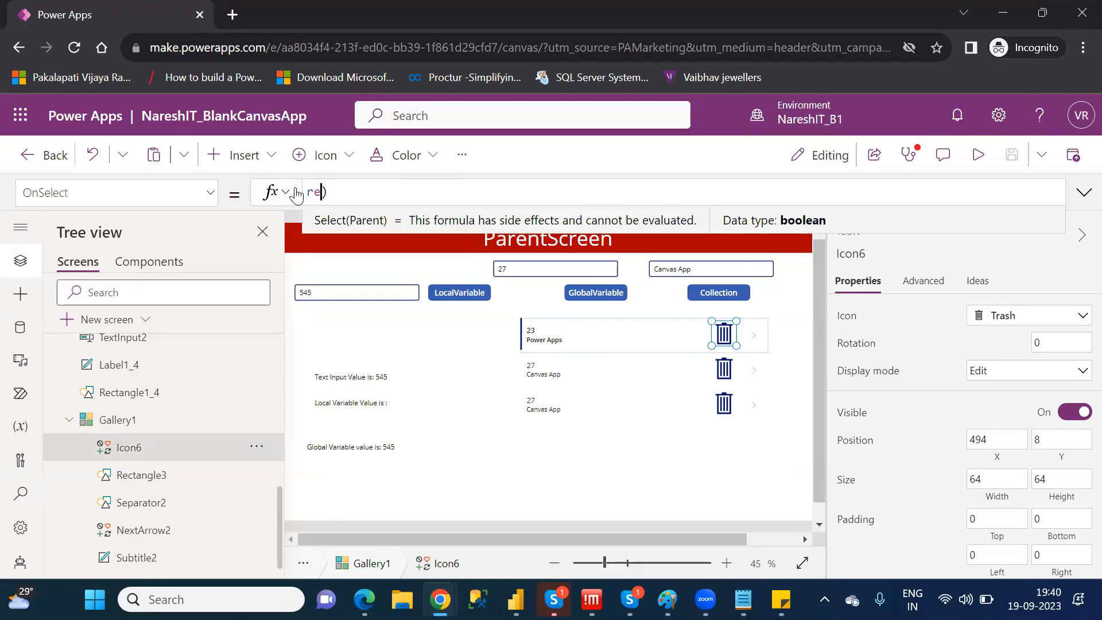
{"action": "type", "text": "ove"}
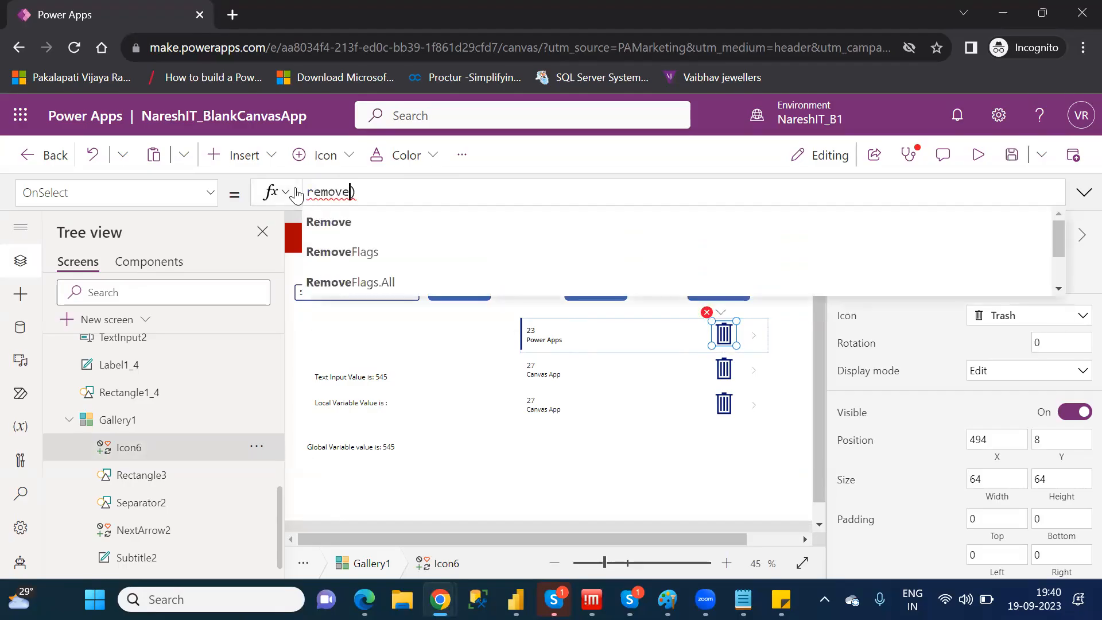
{"action": "key", "text": "Escape"}
{"action": "key", "text": "BackSpace"}
{"action": "key", "text": "BackSpace"}
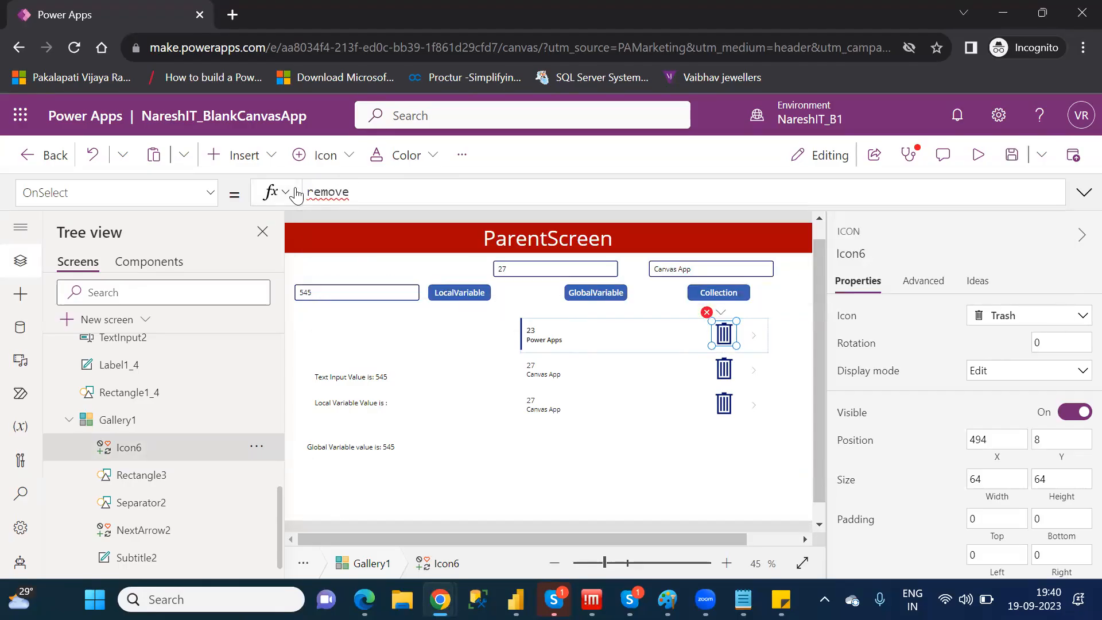
{"action": "key", "text": "BackSpace"}
{"action": "key", "text": "BackSpace"}
{"action": "type", "text": "ove("}
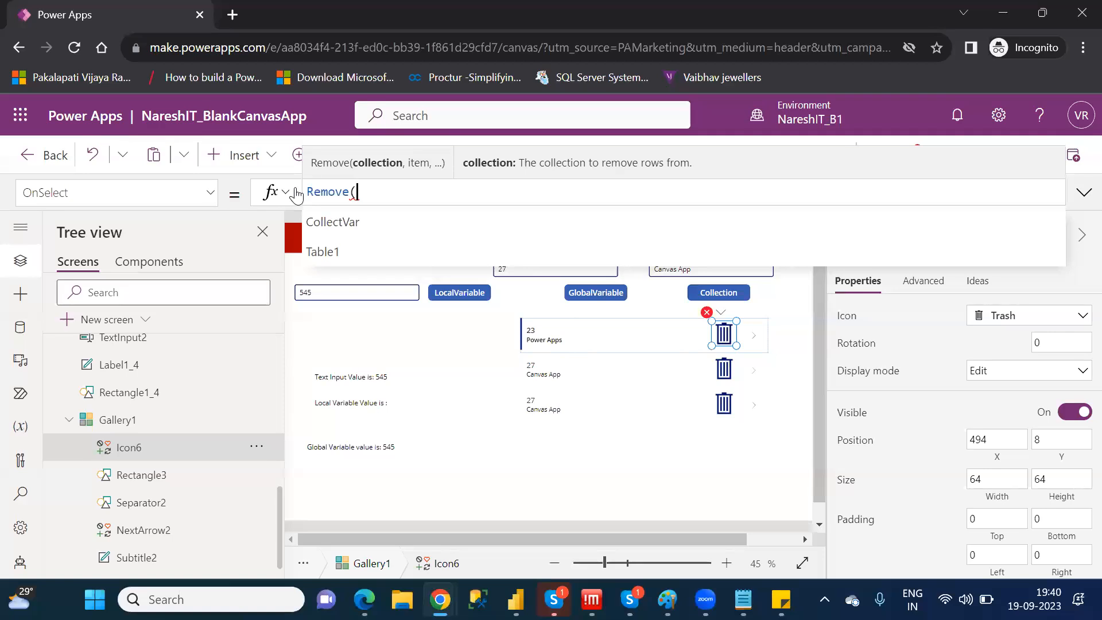
Complete the Trash icon's Remove call with GlobVar as the collection and ThisItem as the record
{"action": "type", "text": "gl"}
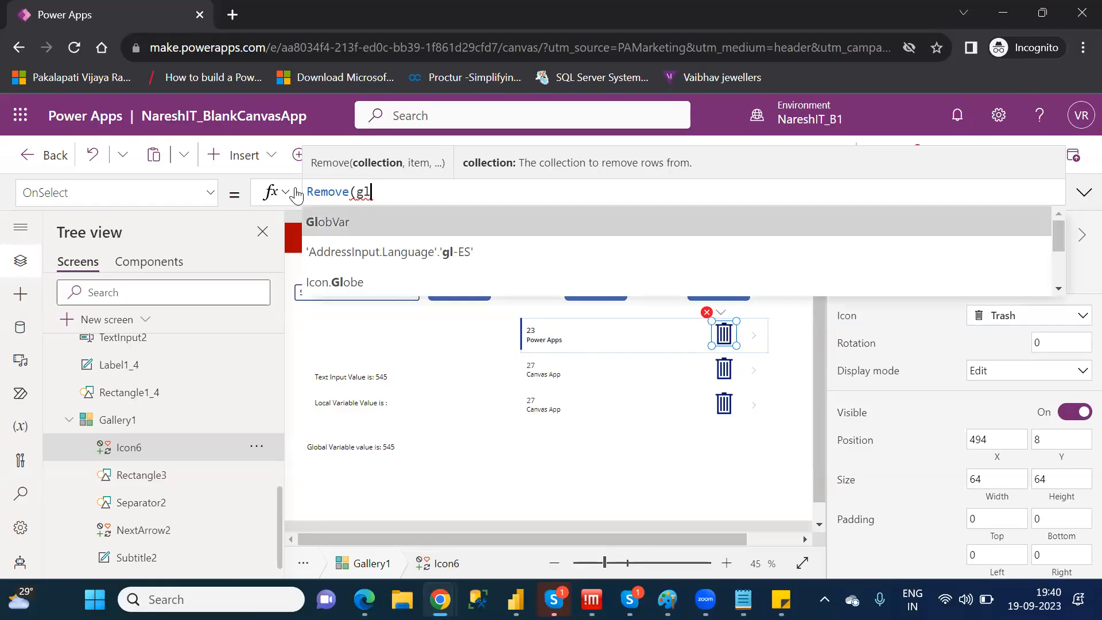
{"action": "key", "text": "Tab"}
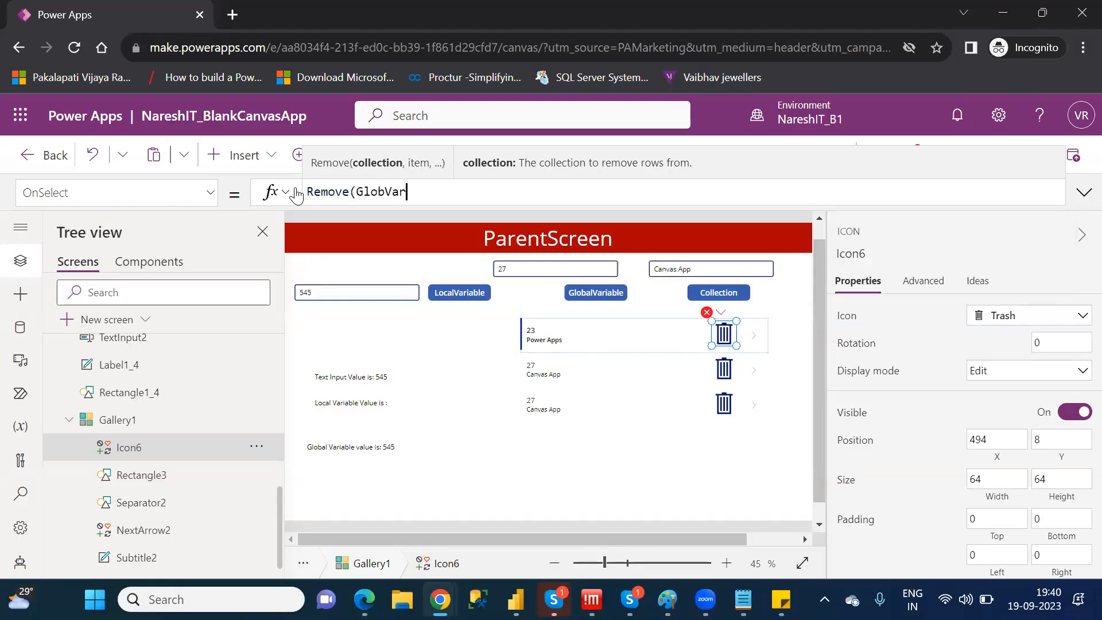
{"action": "type", "text": ","}
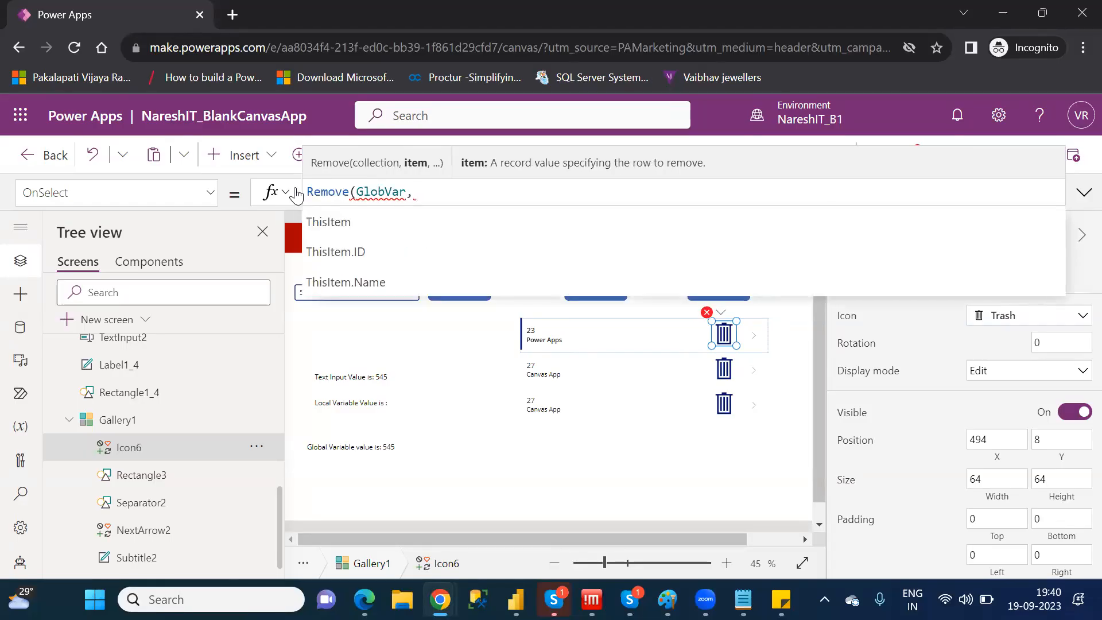
{"action": "key", "text": "Down"}
{"action": "key", "text": "Down"}
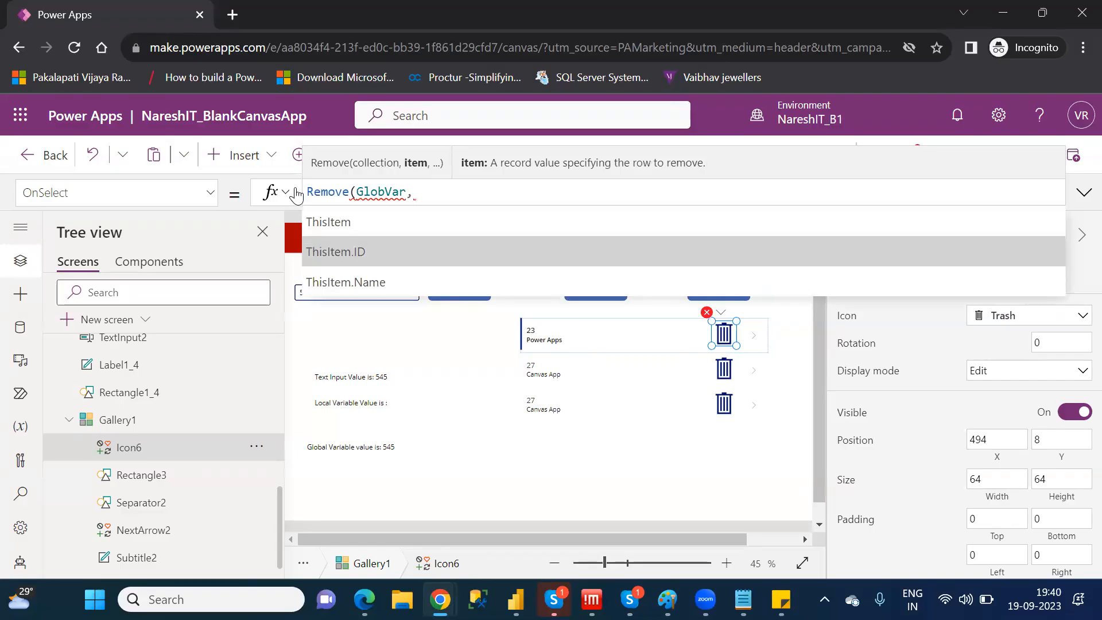
{"action": "key", "text": "Down"}
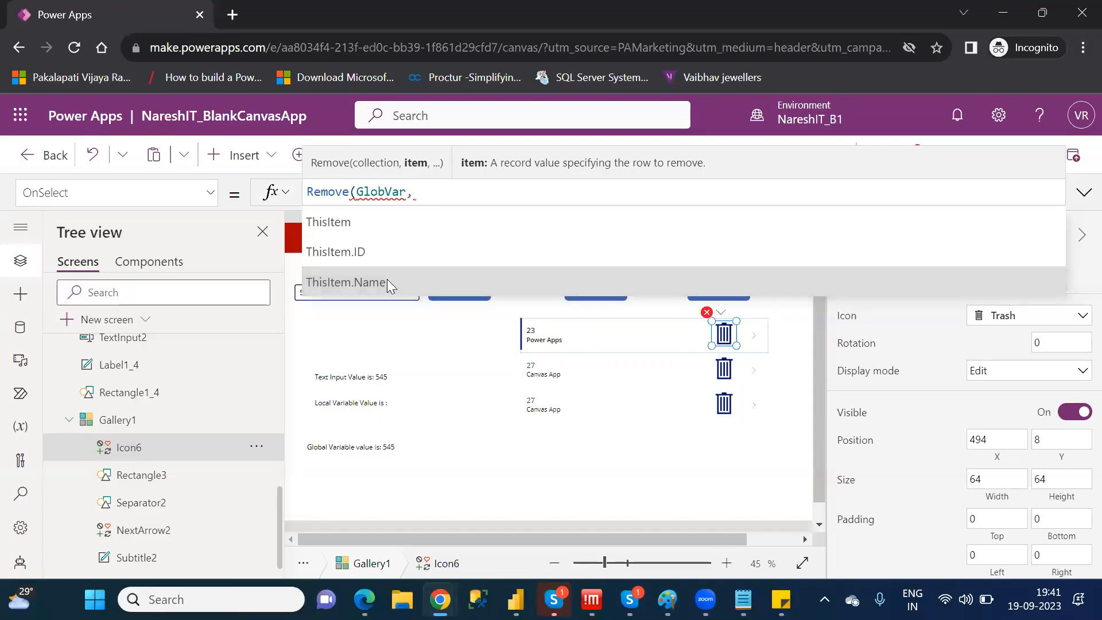
{"action": "left_click", "coordinate": [354, 222]}
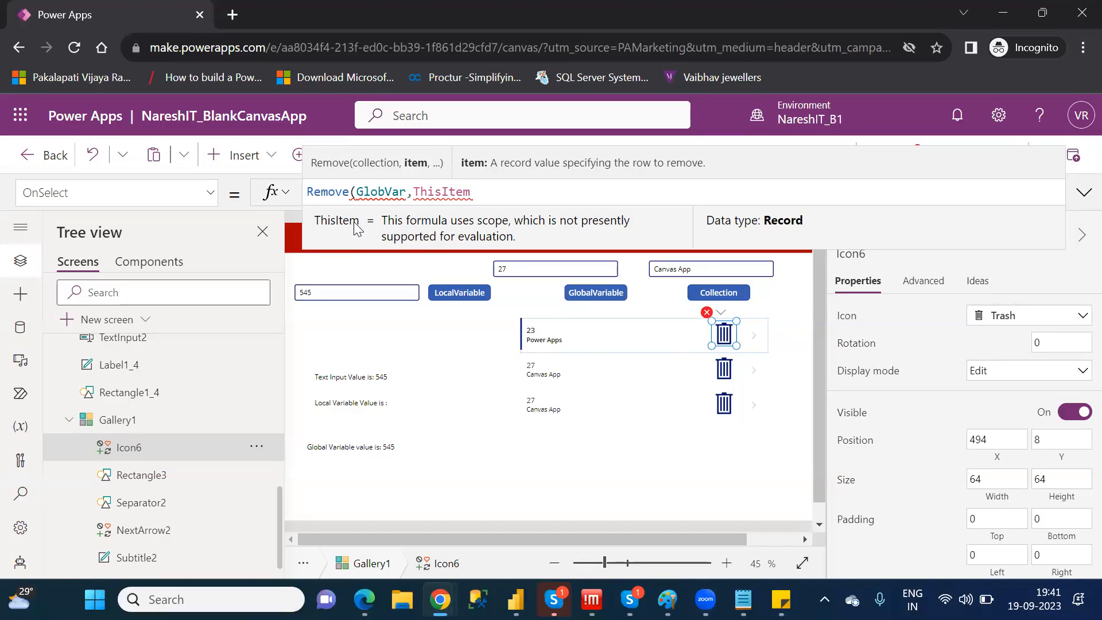
{"action": "type", "text": ")"}
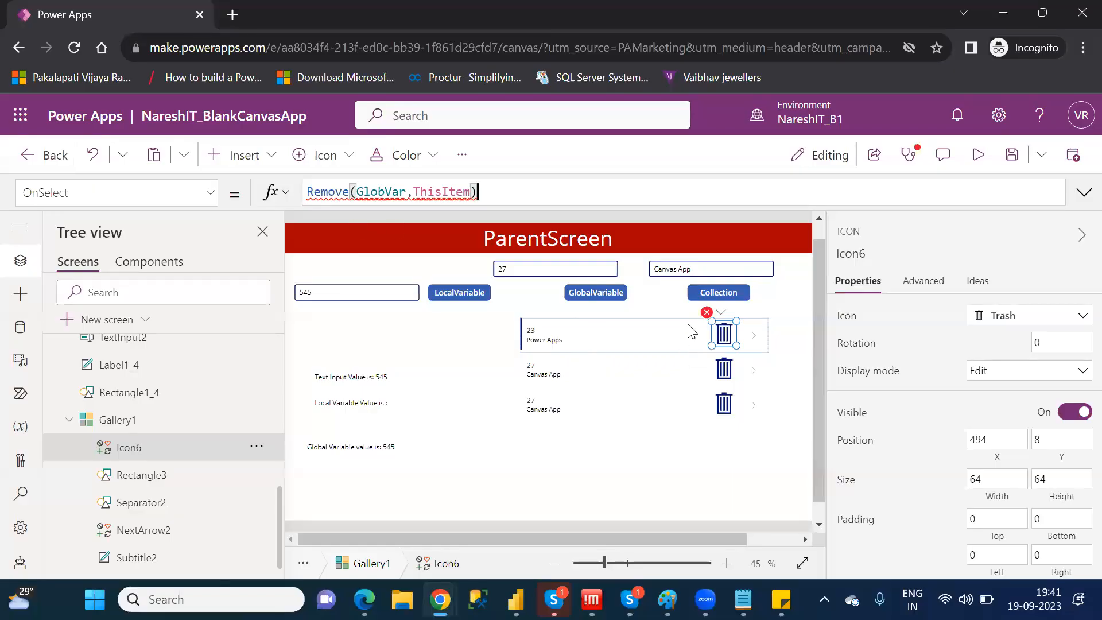
Check the Collection button's formula for the collection name and correct the Trash icon's OnSelect to Remove(CollectVar,ThisItem)
{"action": "left_click", "coordinate": [706, 287]}
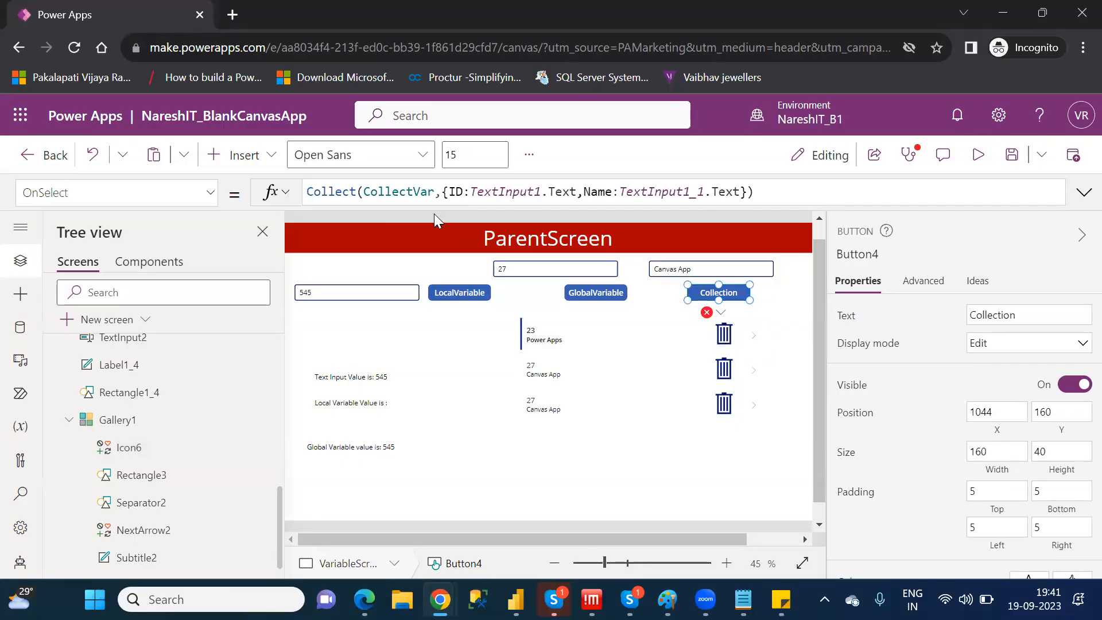
{"action": "left_click", "coordinate": [709, 314]}
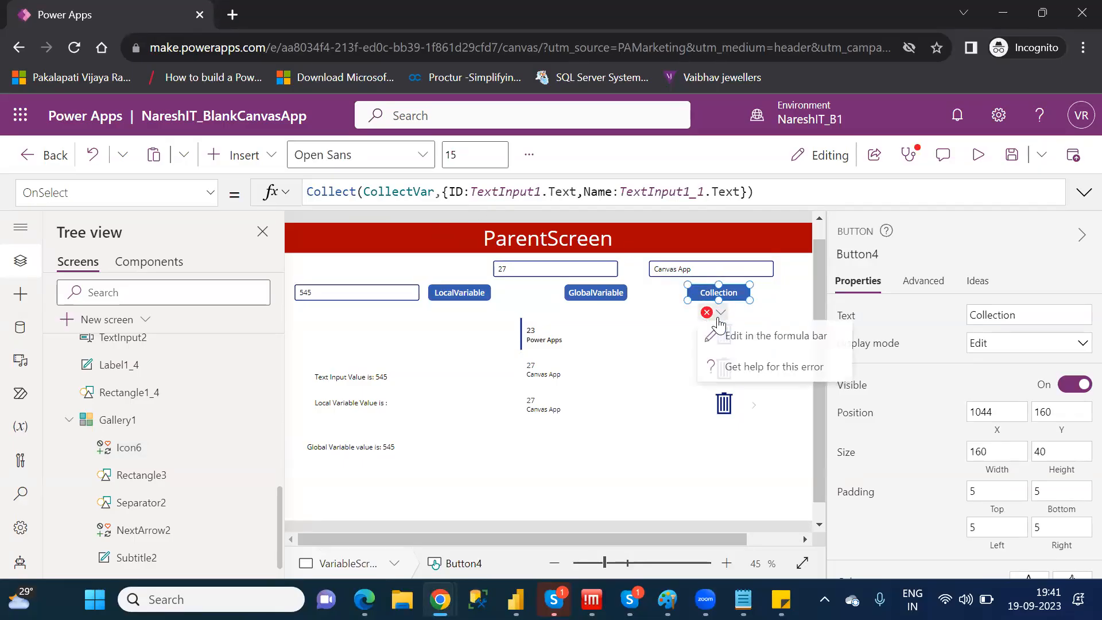
{"action": "left_click", "coordinate": [747, 338]}
{"action": "double_click", "coordinate": [377, 192]}
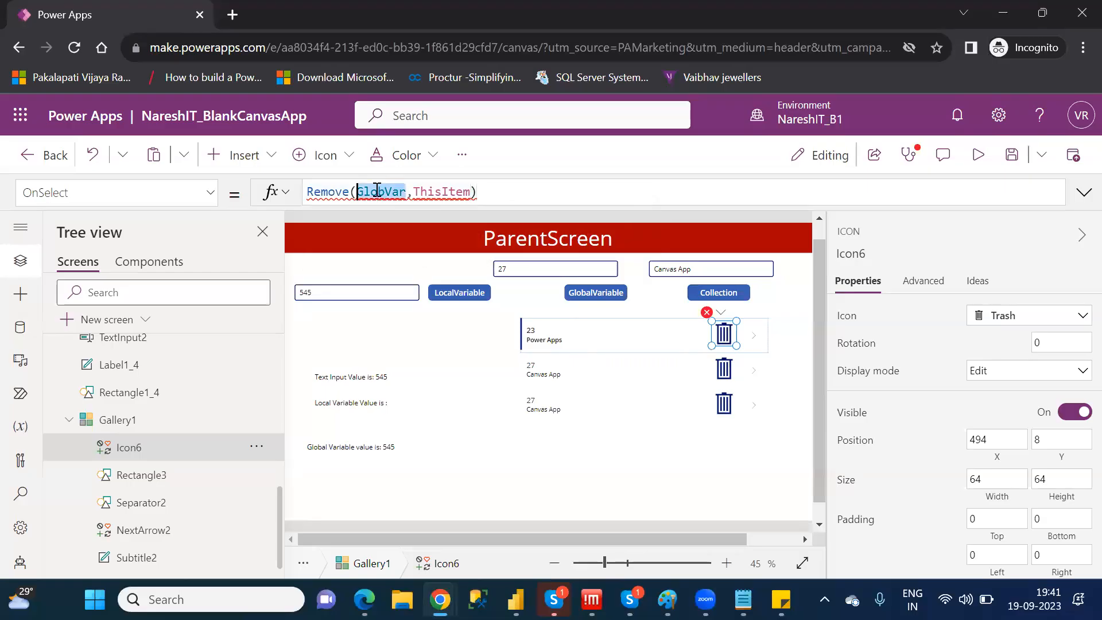
{"action": "type", "text": "col"}
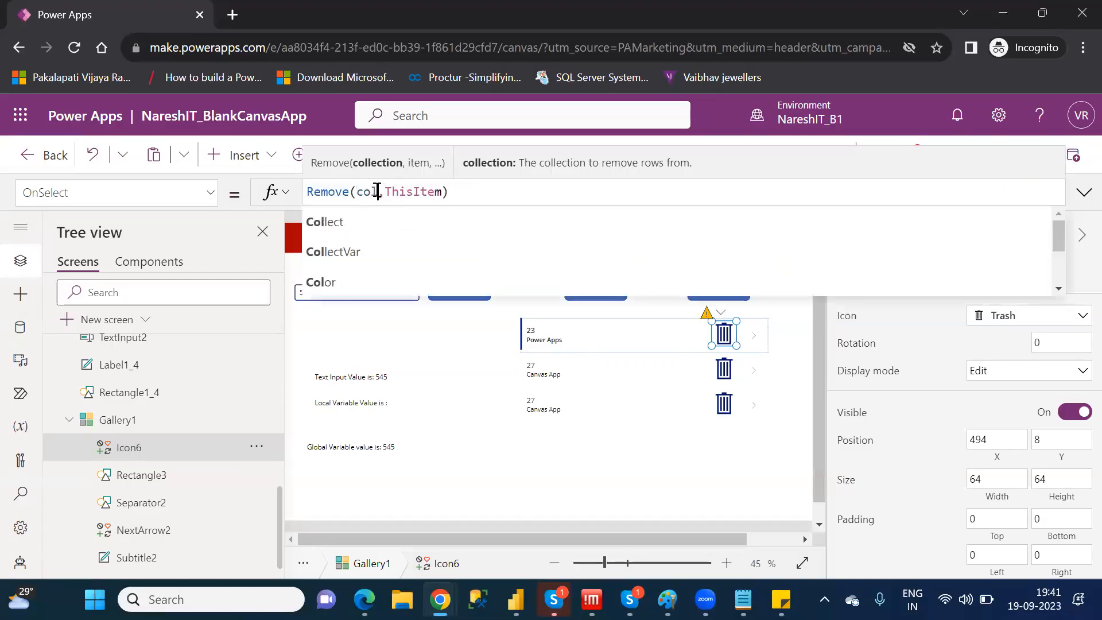
{"action": "key", "text": "Down"}
{"action": "key", "text": "Tab"}
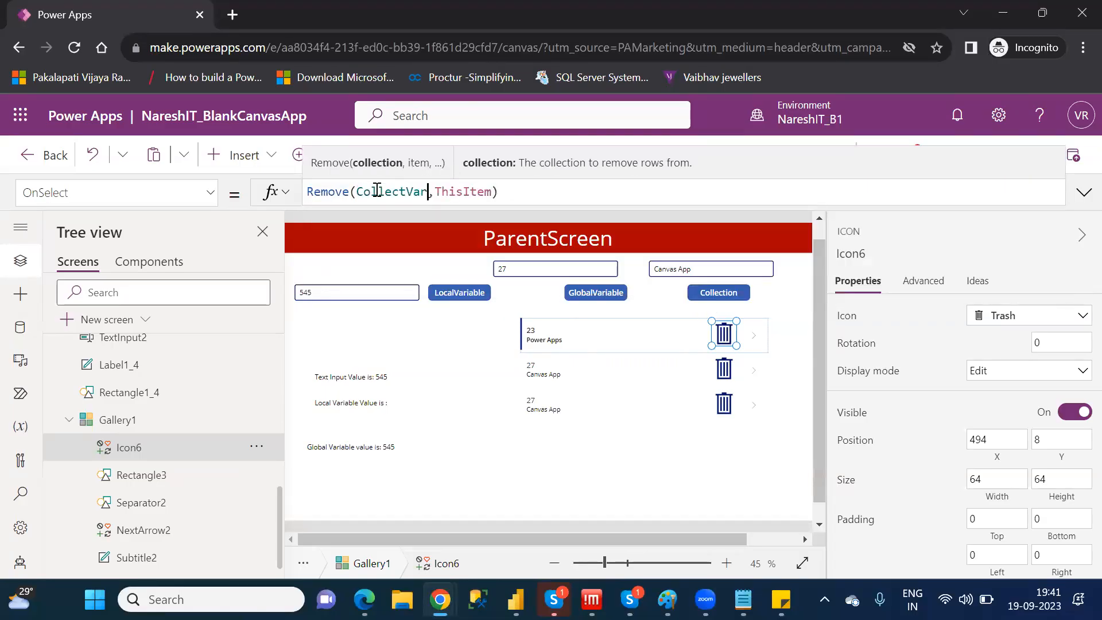
{"action": "left_click", "coordinate": [446, 267]}
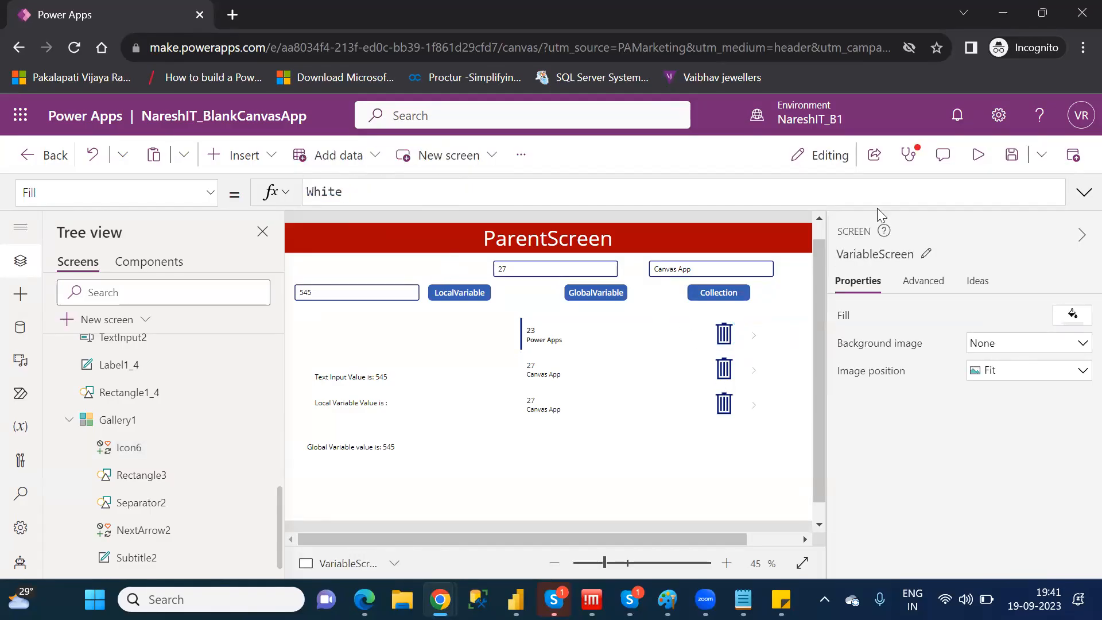
Preview the app, remove the last "27, Canvas App" record with its Trash icon, and return to editing
{"action": "left_click", "coordinate": [977, 156]}
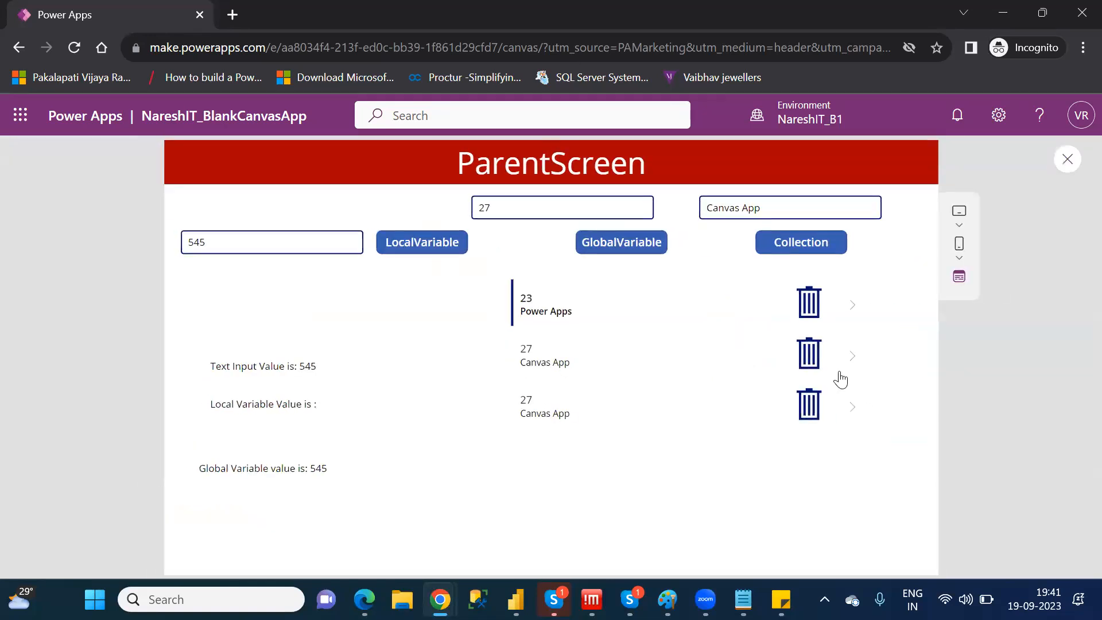
{"action": "left_click", "coordinate": [808, 411]}
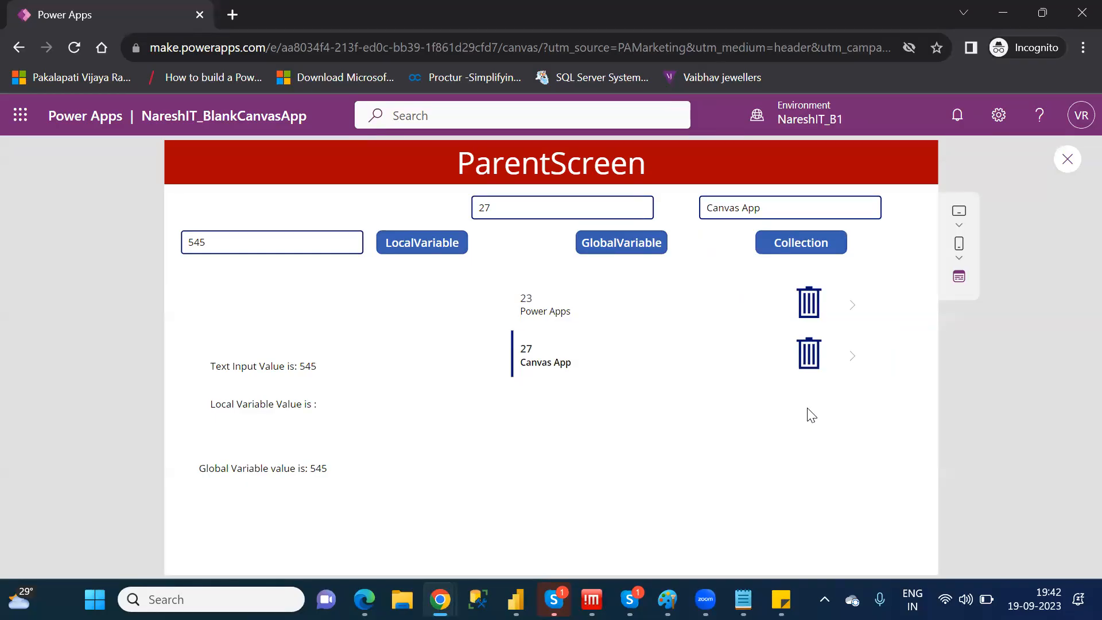
{"action": "left_click", "coordinate": [1066, 166]}
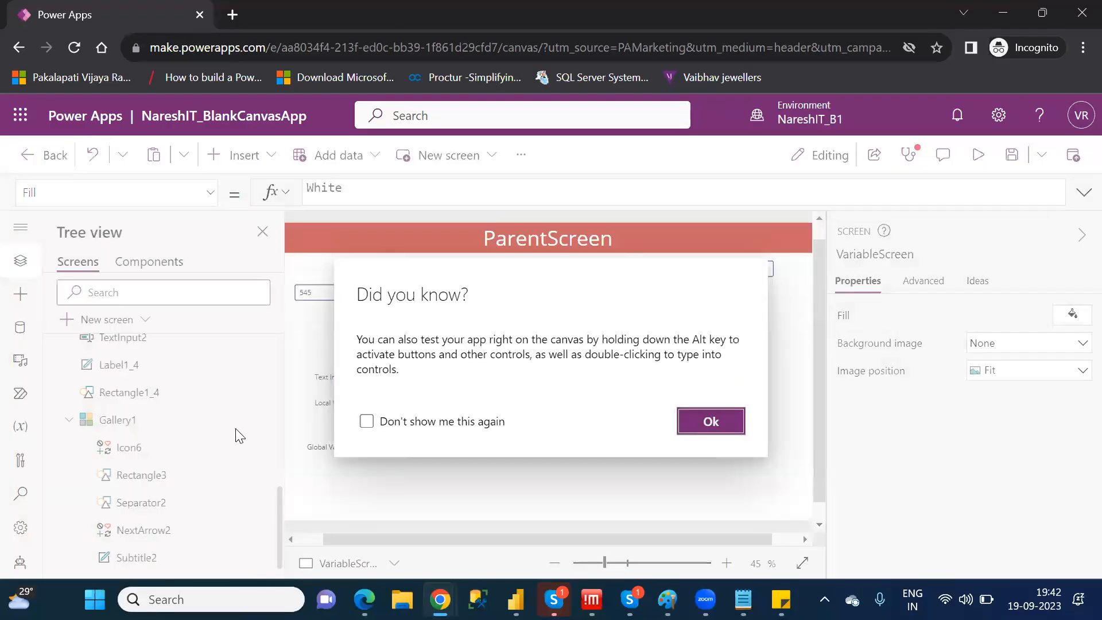
{"action": "left_click", "coordinate": [740, 432]}
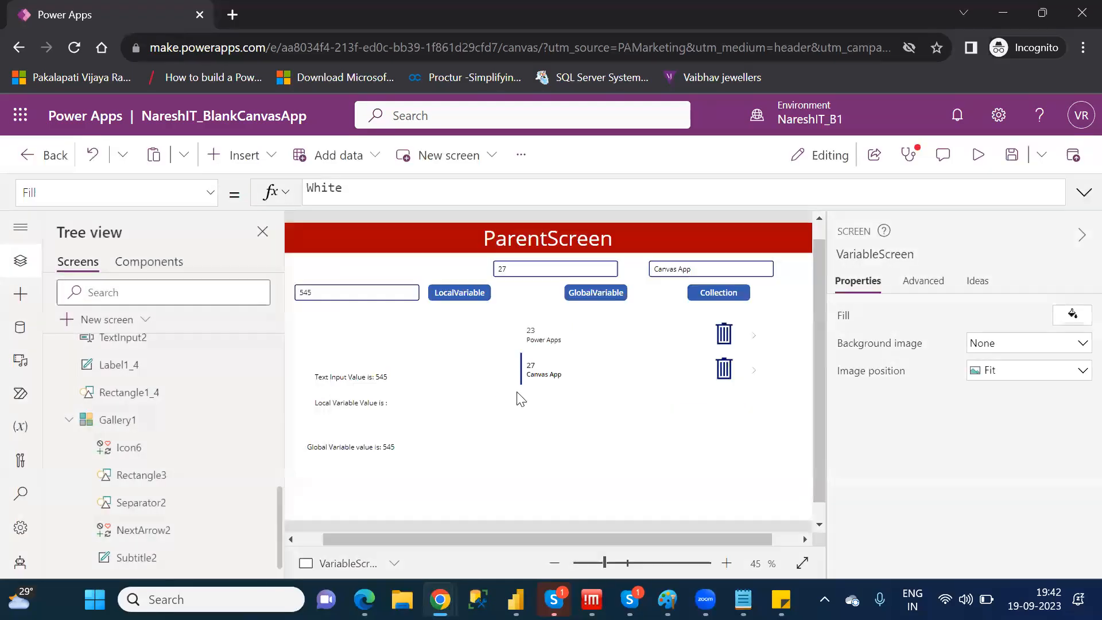
View the CollectVar collection's table among the app variables to check its records, and close it
{"action": "left_click", "coordinate": [21, 426]}
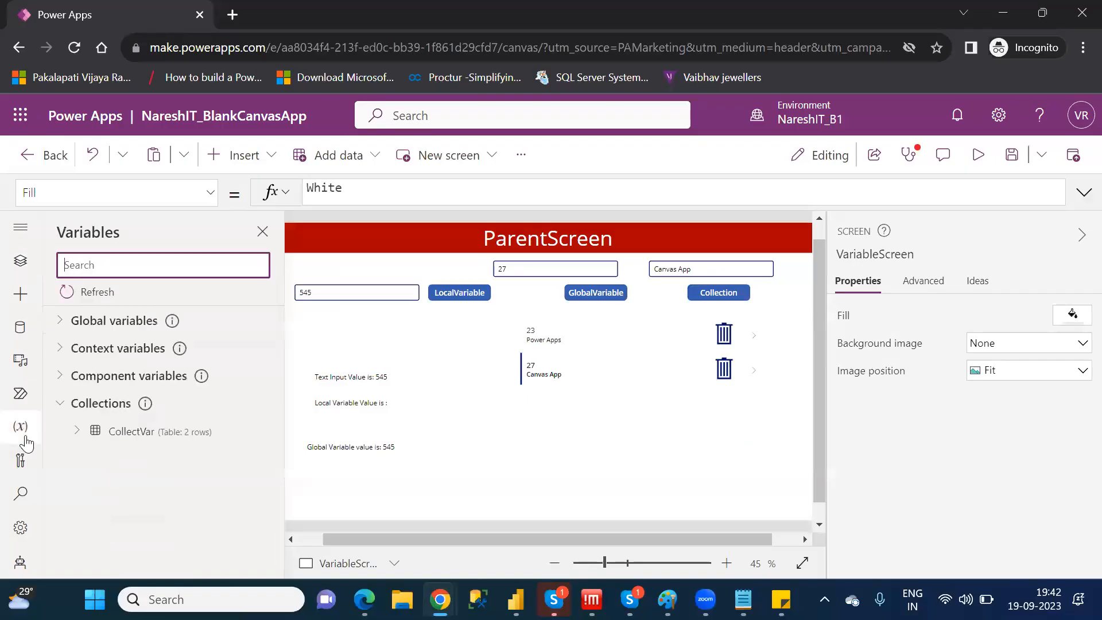
{"action": "right_click", "coordinate": [152, 437]}
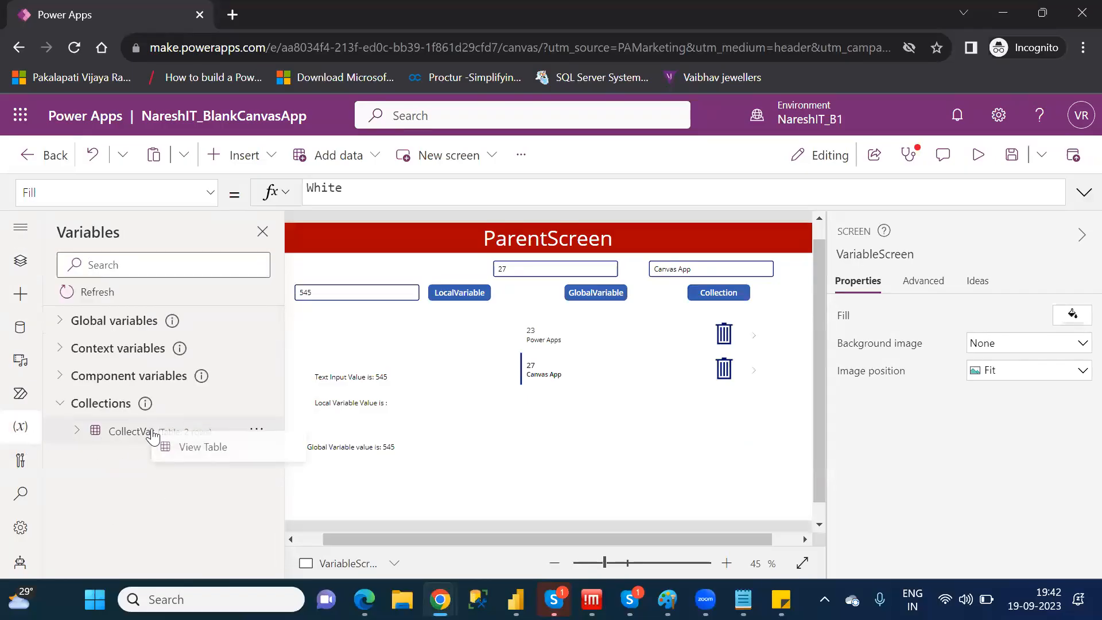
{"action": "left_click", "coordinate": [210, 448]}
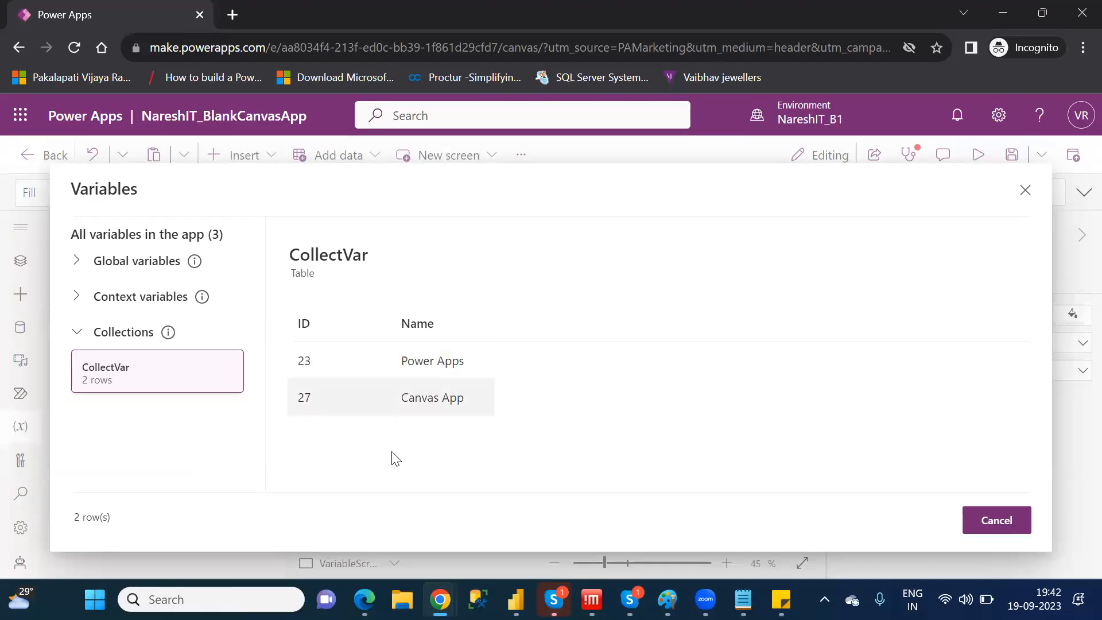
{"action": "left_click", "coordinate": [1020, 528]}
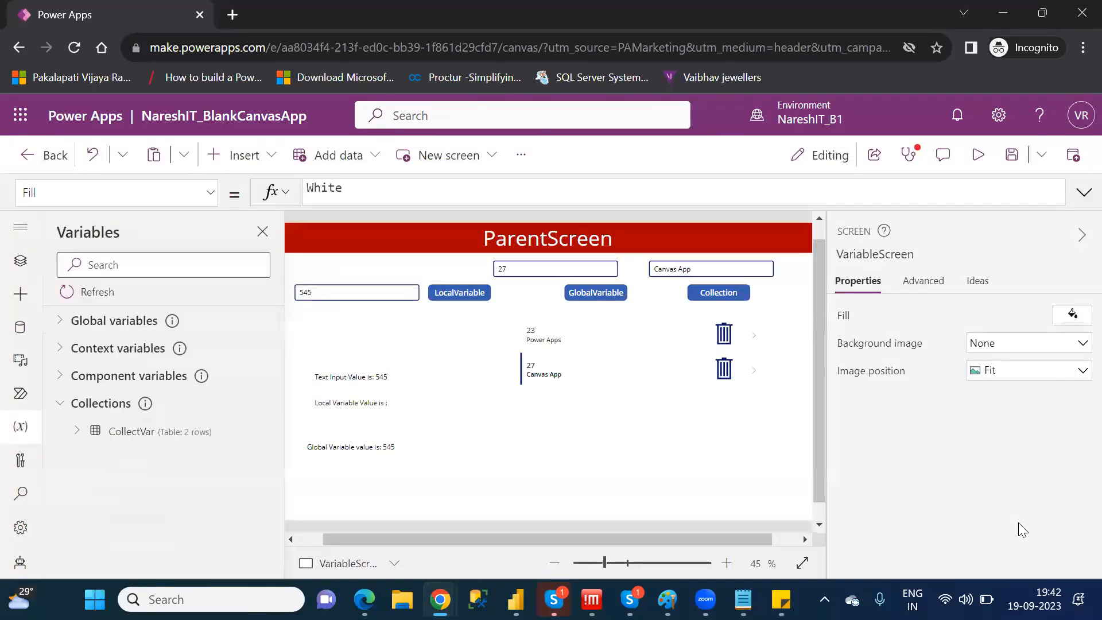
Examine the OnSelect formula of the gallery's first Trash icon, including its collection argument
{"action": "left_click", "coordinate": [723, 335]}
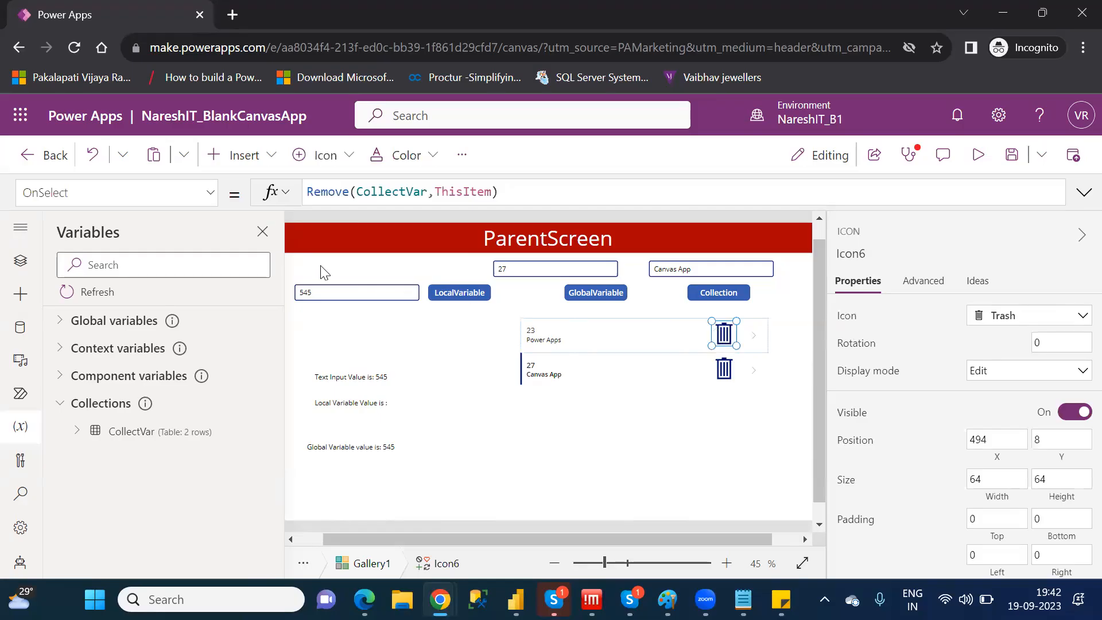
{"action": "double_click", "coordinate": [375, 191]}
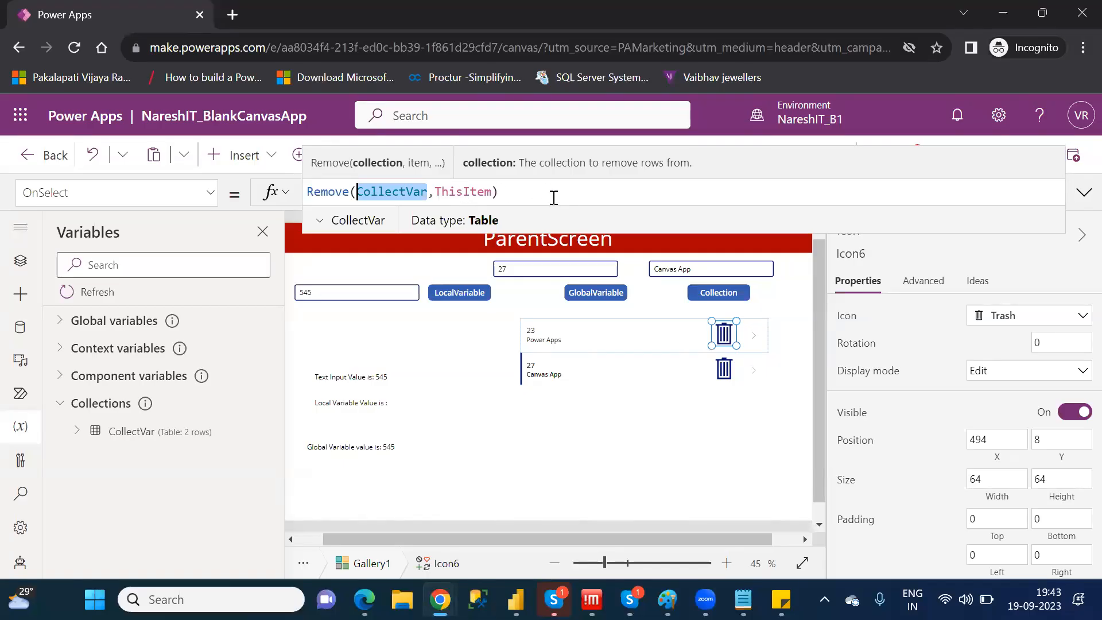
{"action": "left_click", "coordinate": [532, 192]}
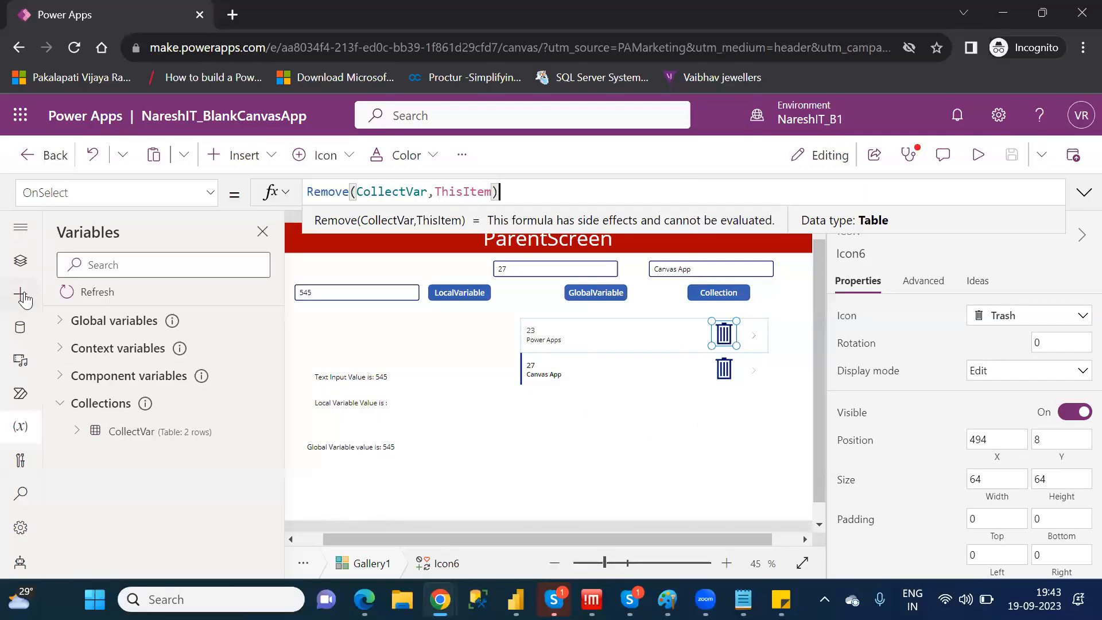
Return to the tree view, collapse ParentScreen and select Gallery1 under VariableScreen to check its Items source
{"action": "left_click", "coordinate": [20, 260]}
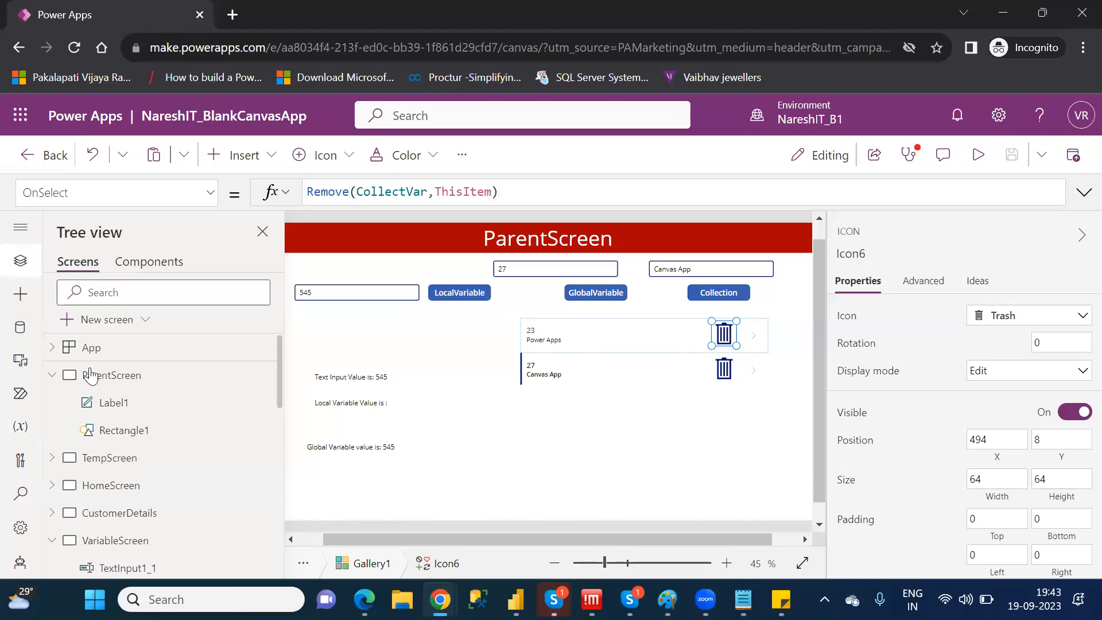
{"action": "left_click", "coordinate": [53, 376]}
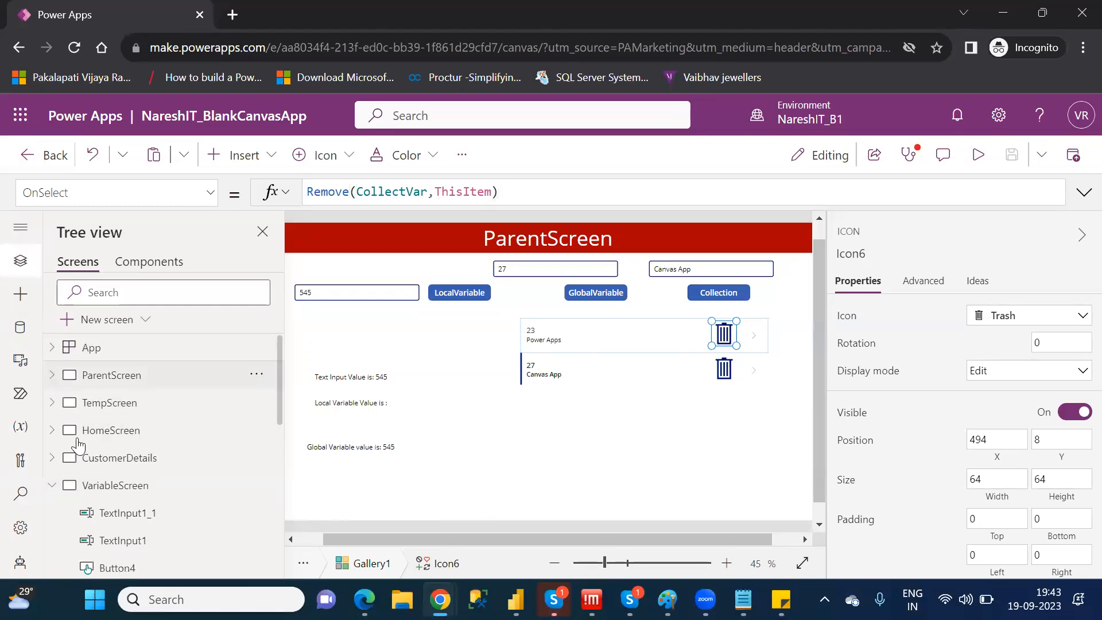
{"action": "left_click", "coordinate": [142, 497]}
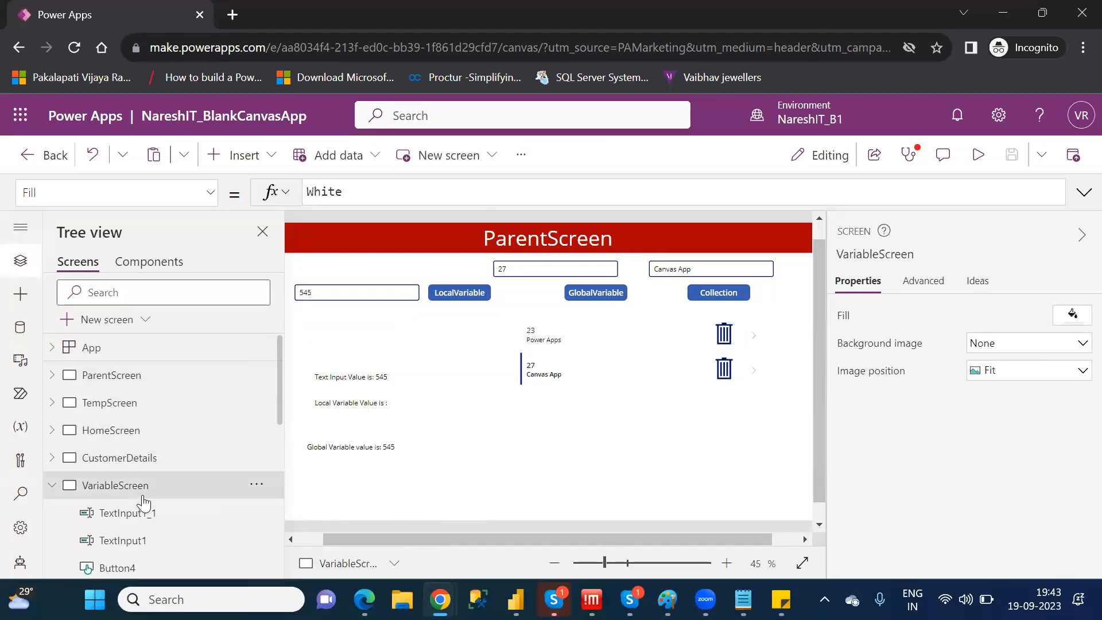
{"action": "left_click_drag", "start_coordinate": [280, 421], "coordinate": [284, 524]}
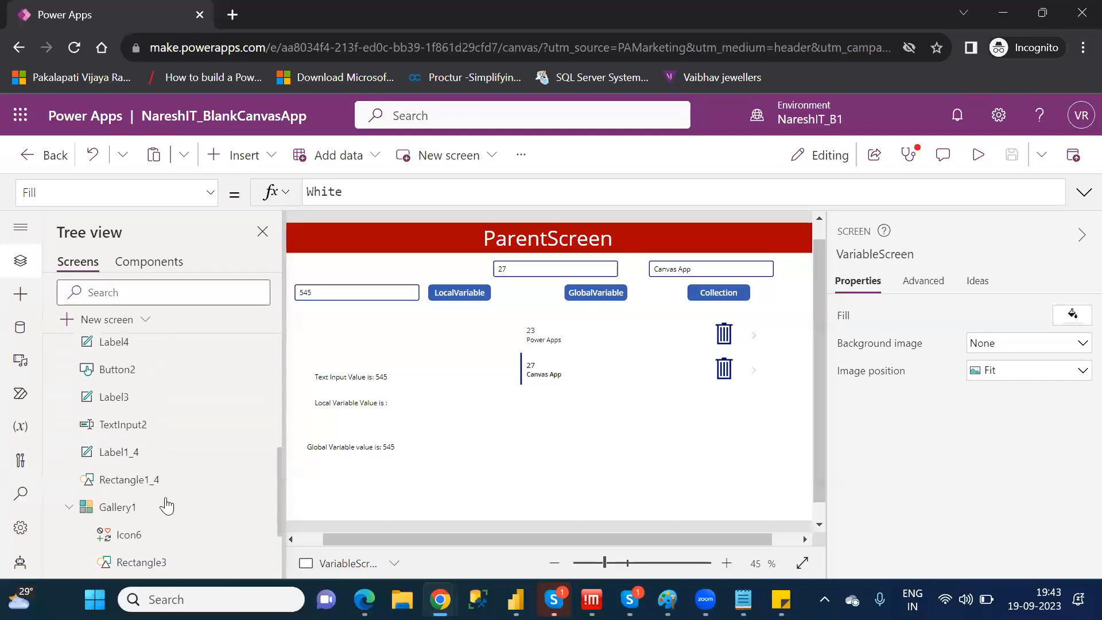
{"action": "left_click", "coordinate": [155, 505]}
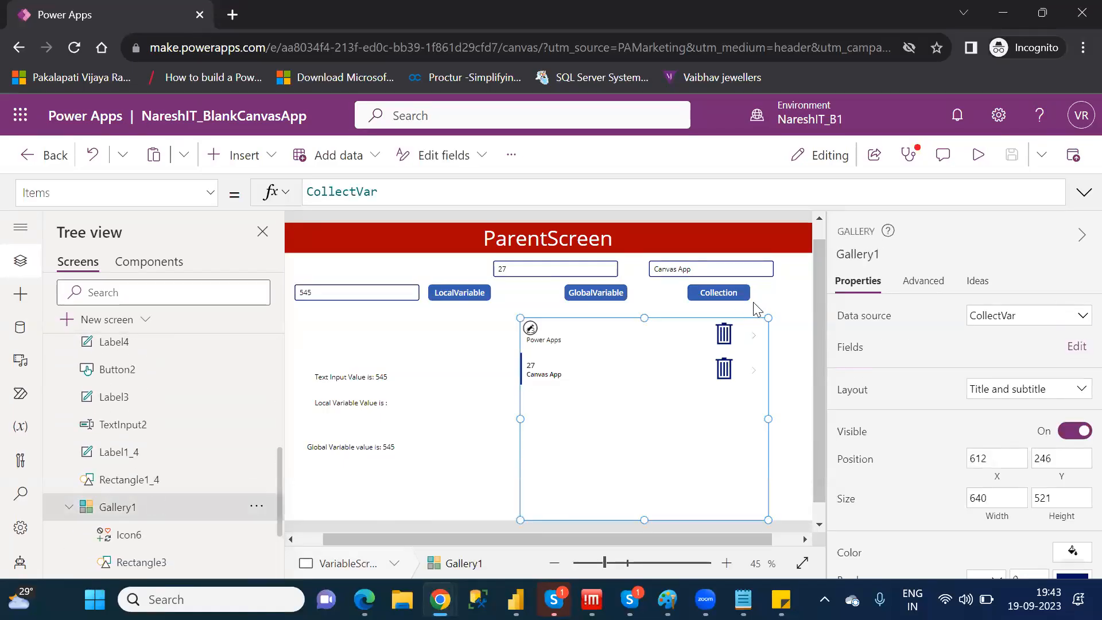
Move the GlobalVariable button to about X 574 and the Collection button to about X 852, both at Y 160
{"action": "left_click", "coordinate": [767, 292]}
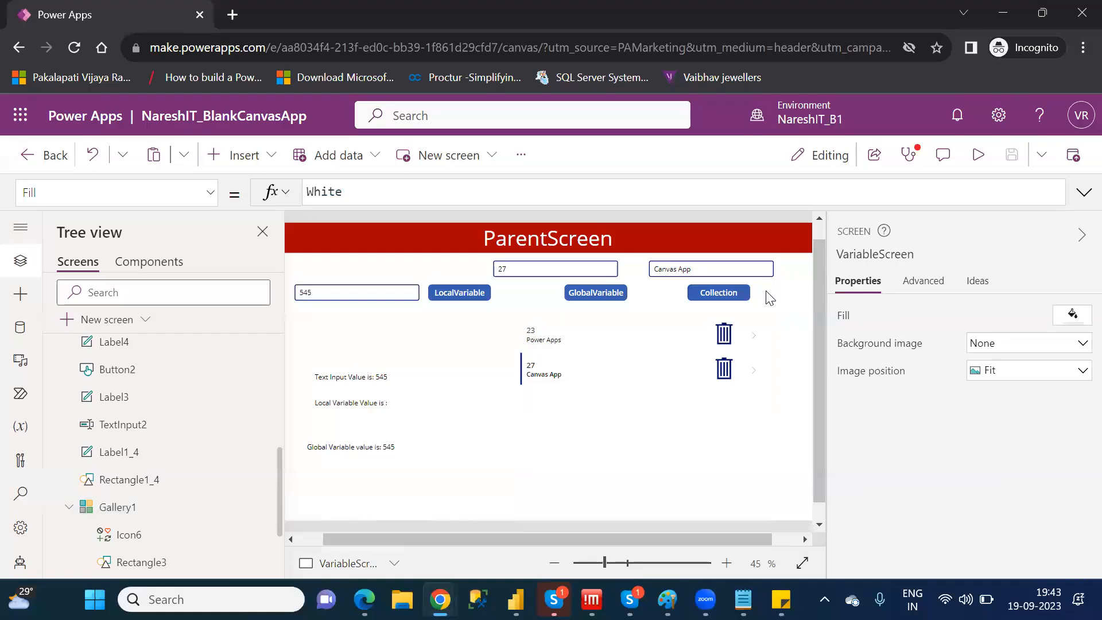
{"action": "left_click_drag", "start_coordinate": [599, 287], "coordinate": [539, 288]}
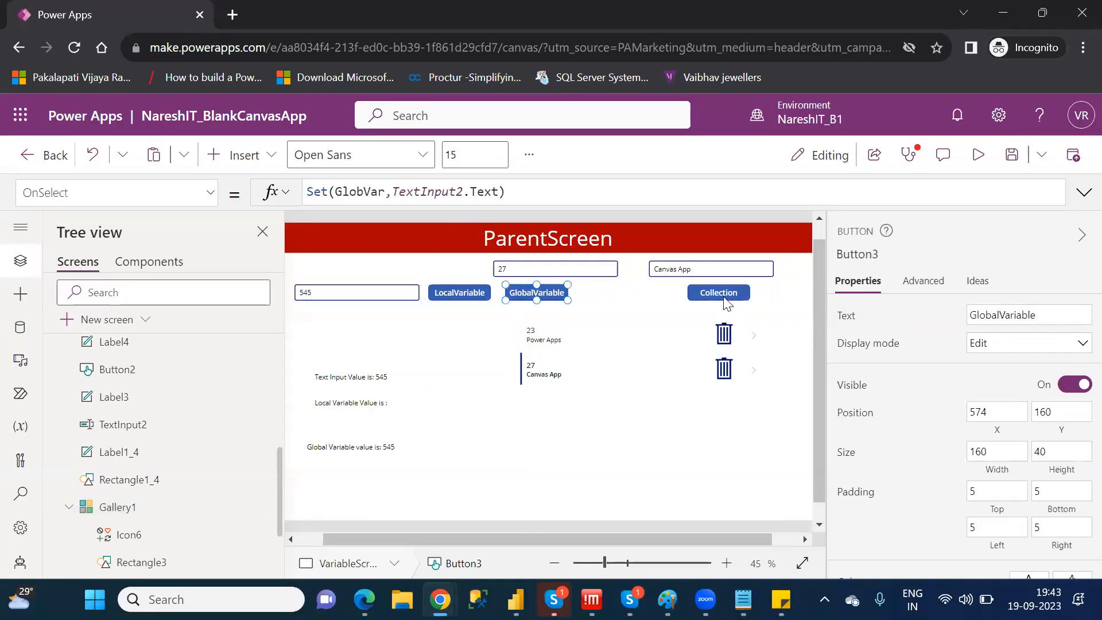
{"action": "left_click_drag", "start_coordinate": [720, 294], "coordinate": [635, 295]}
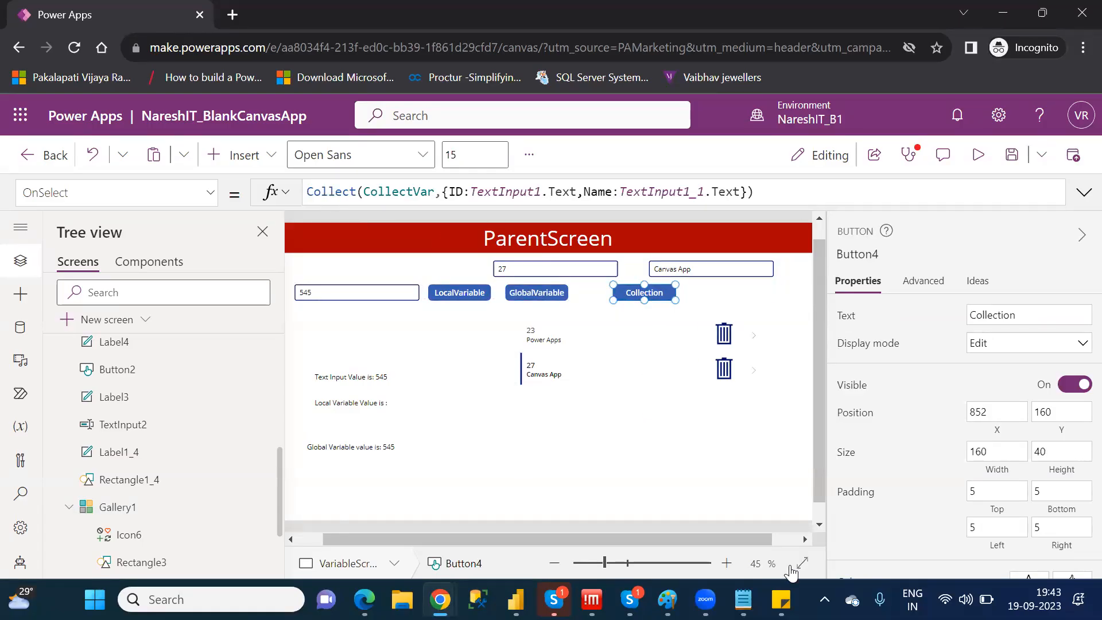
Switch to Notepad and open a new blank window for notes
{"action": "key", "text": "super"}
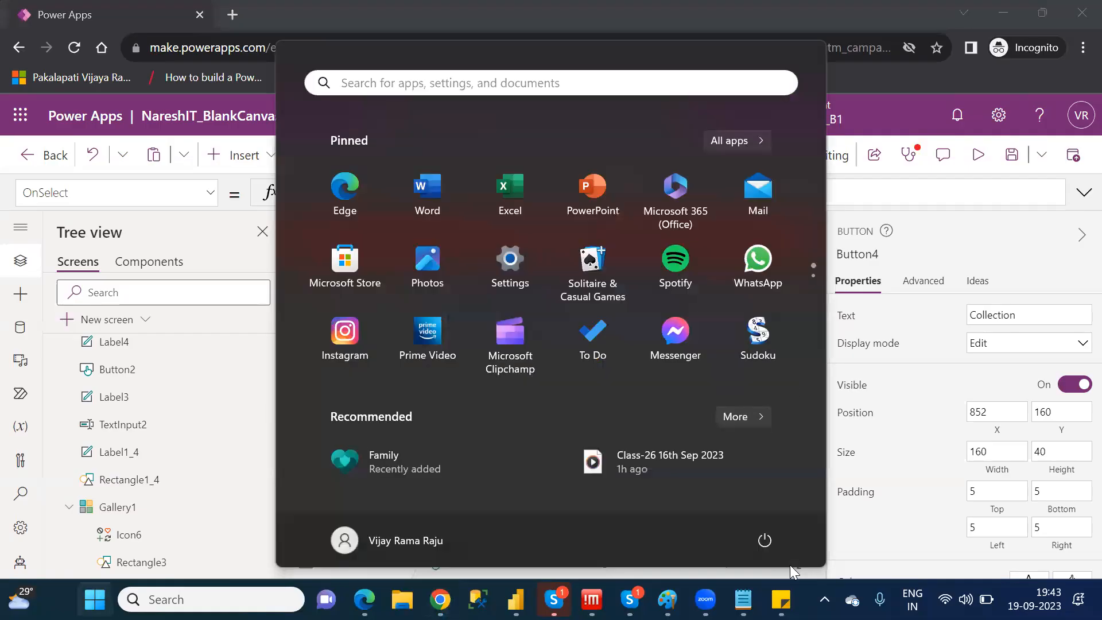
{"action": "left_click", "coordinate": [743, 599]}
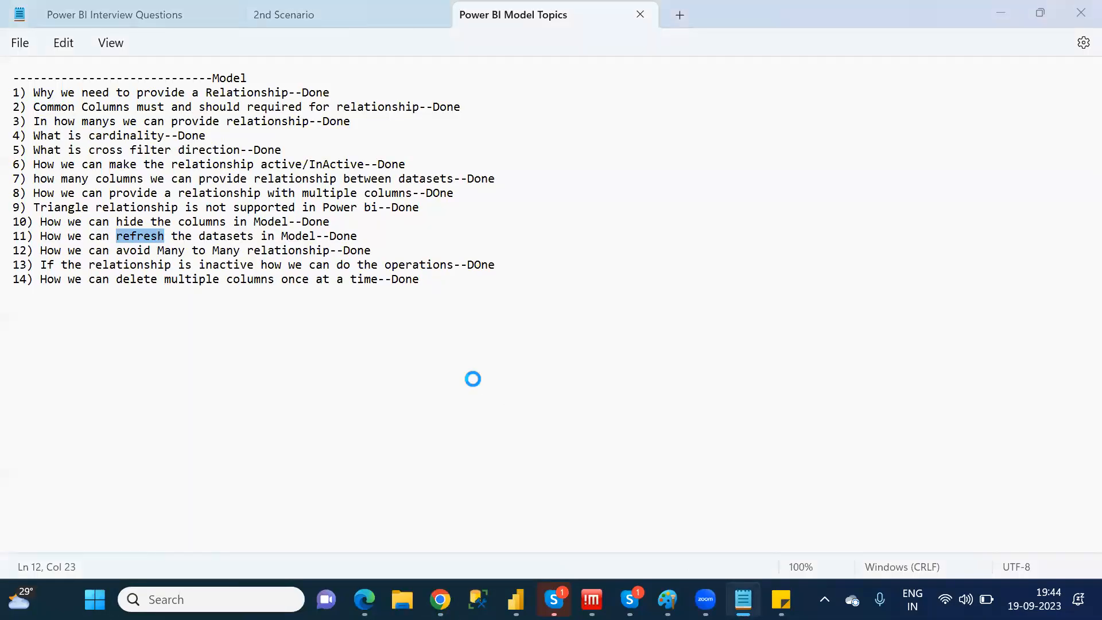
{"action": "key", "text": "super"}
{"action": "type", "text": "no"}
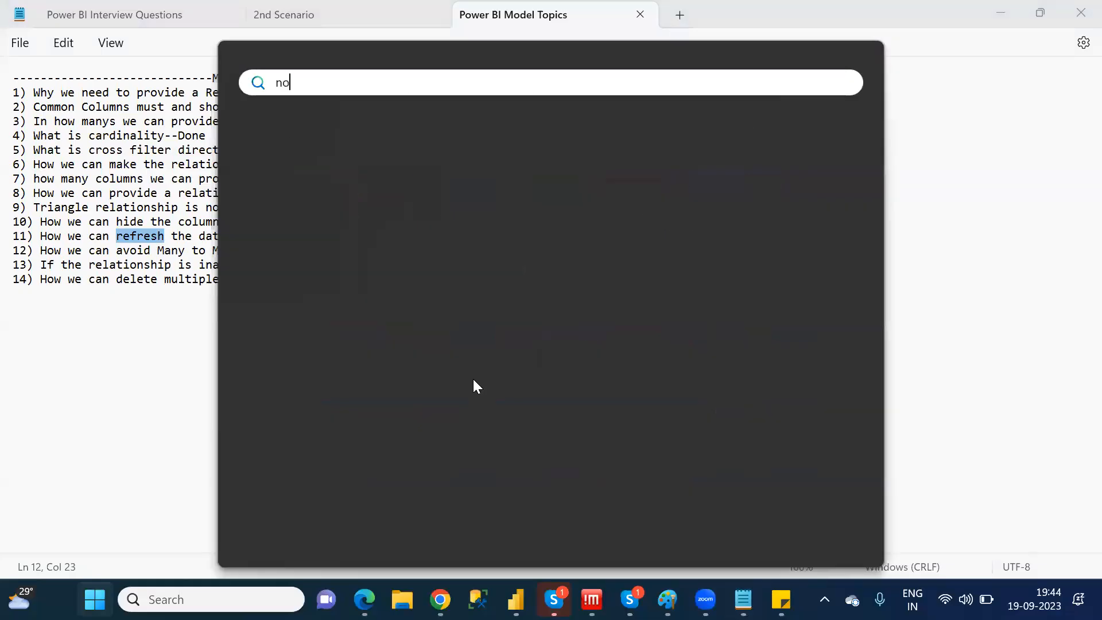
{"action": "type", "text": "tepad"}
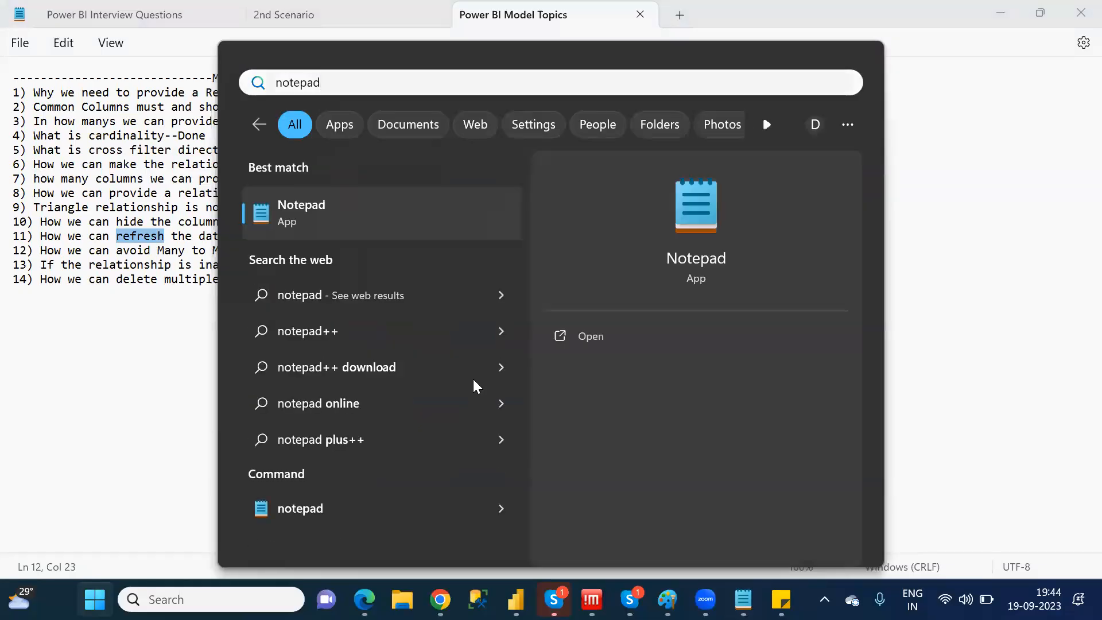
{"action": "key", "text": "Escape"}
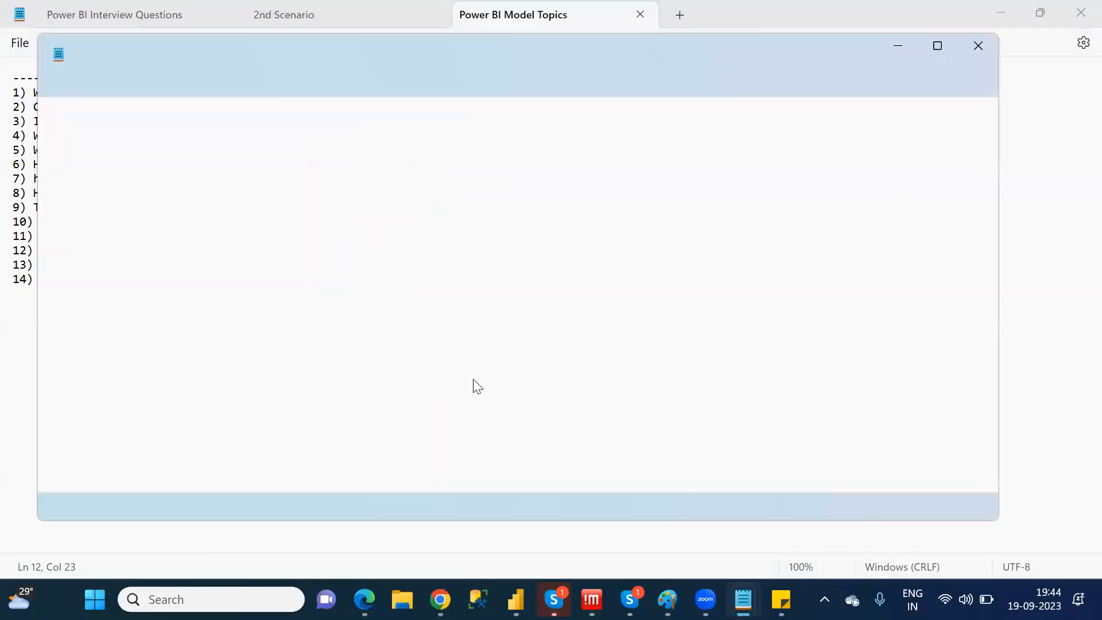
Write the note "Clear: It will delete all the records from the collection"
{"action": "type", "text": "Cle"}
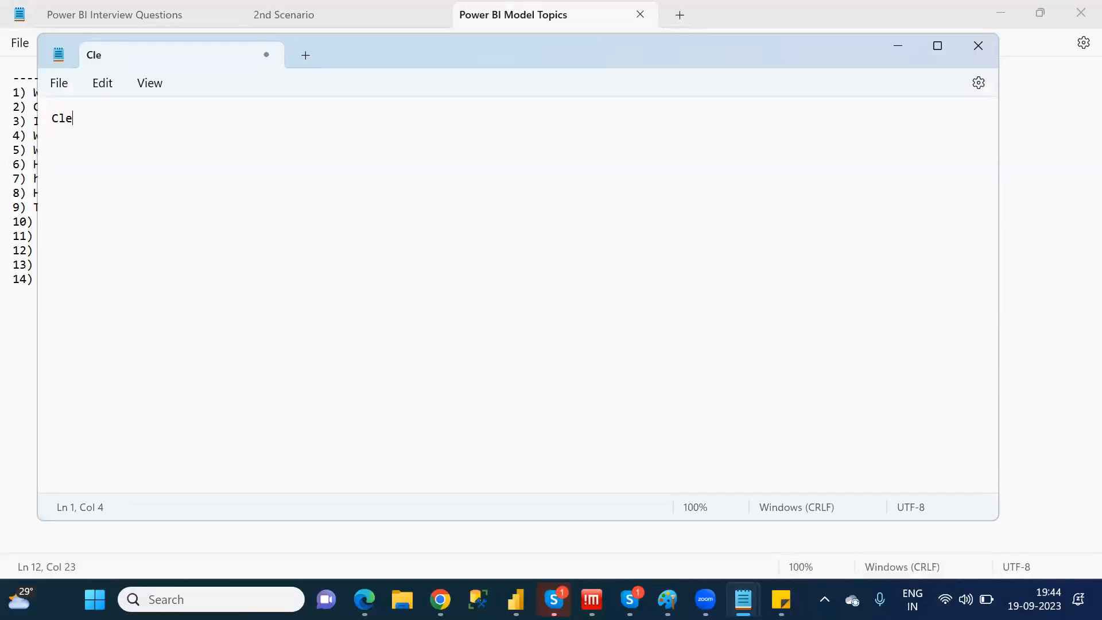
{"action": "type", "text": "ar: It will delet"}
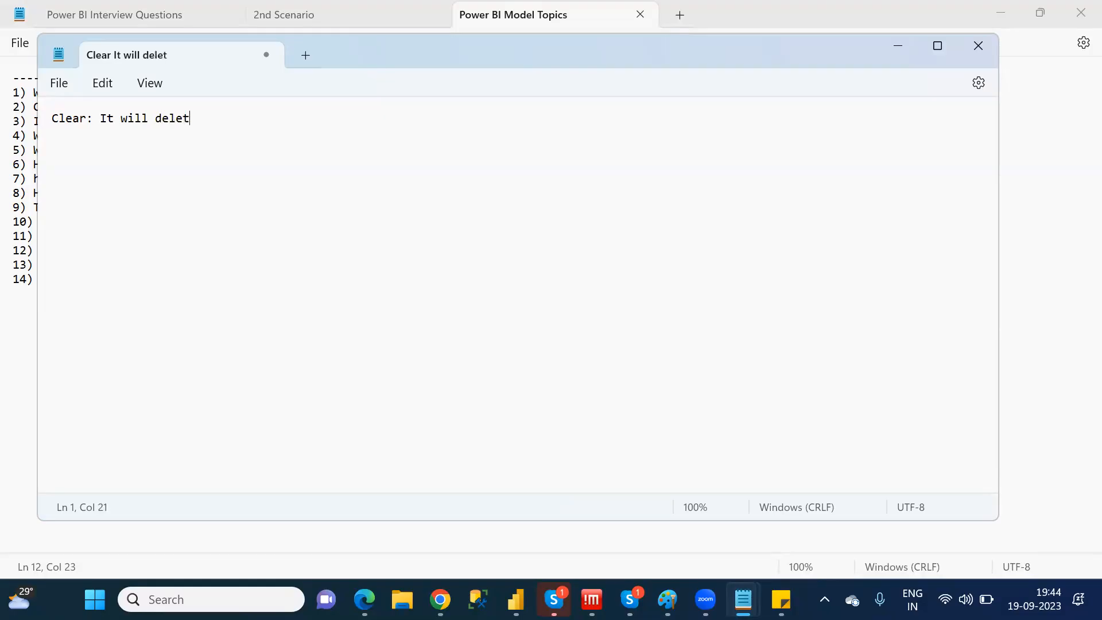
{"action": "type", "text": "e all the records from the collection"}
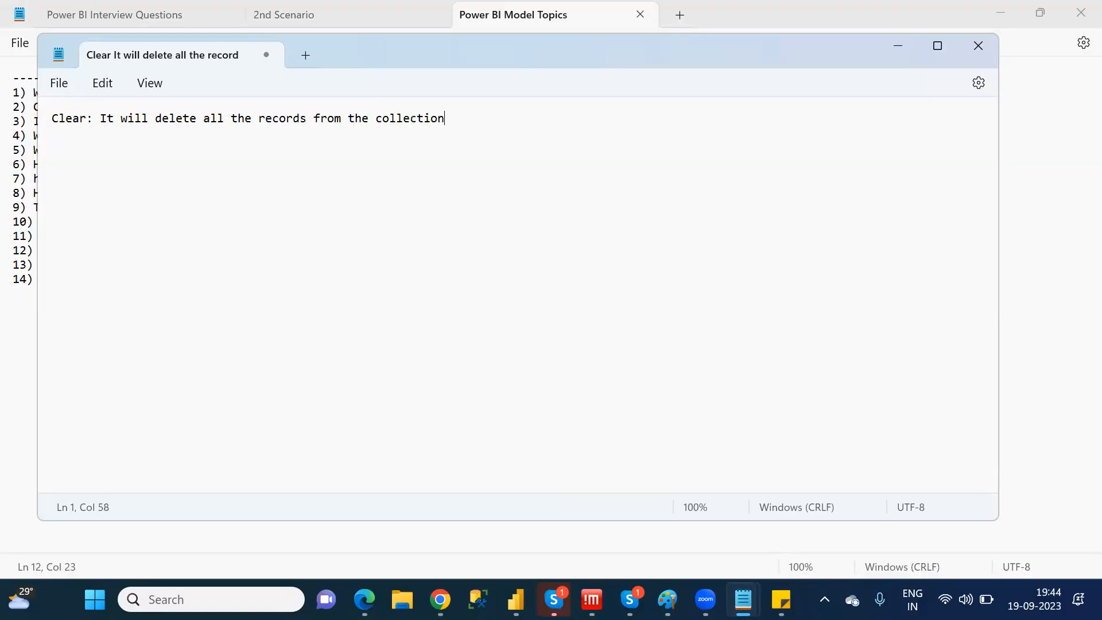
Add a second line reading "ClearCollect:It will maintain unique records from the collection"
{"action": "key", "text": "Return"}
{"action": "type", "text": "ClearCollecti"}
{"action": "key", "text": "BackSpace"}
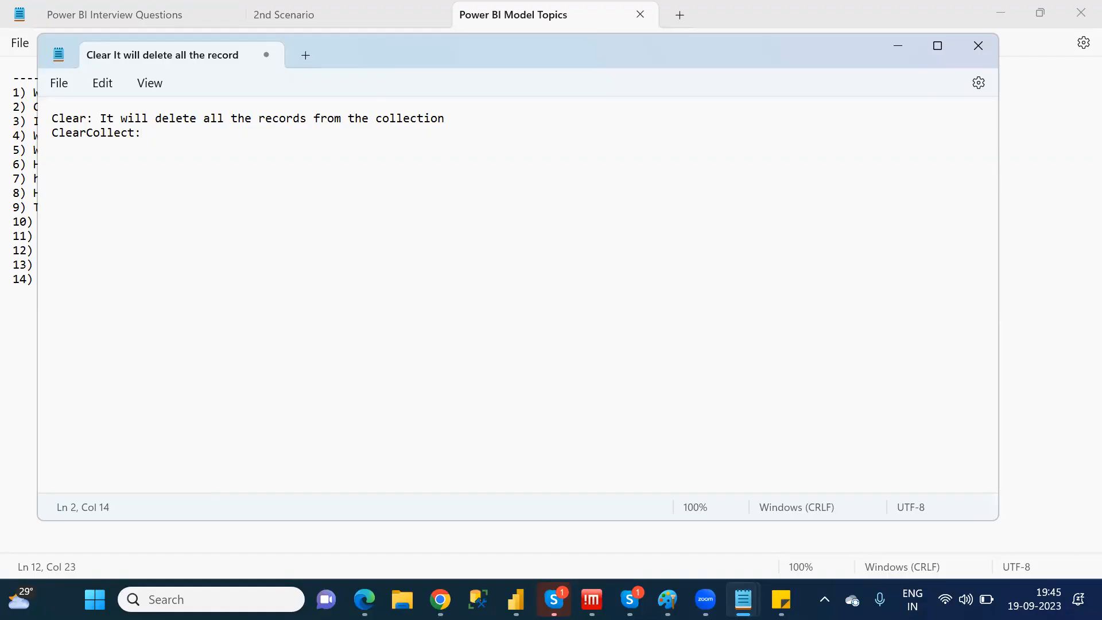
{"action": "type", "text": "It will maintain unique record"}
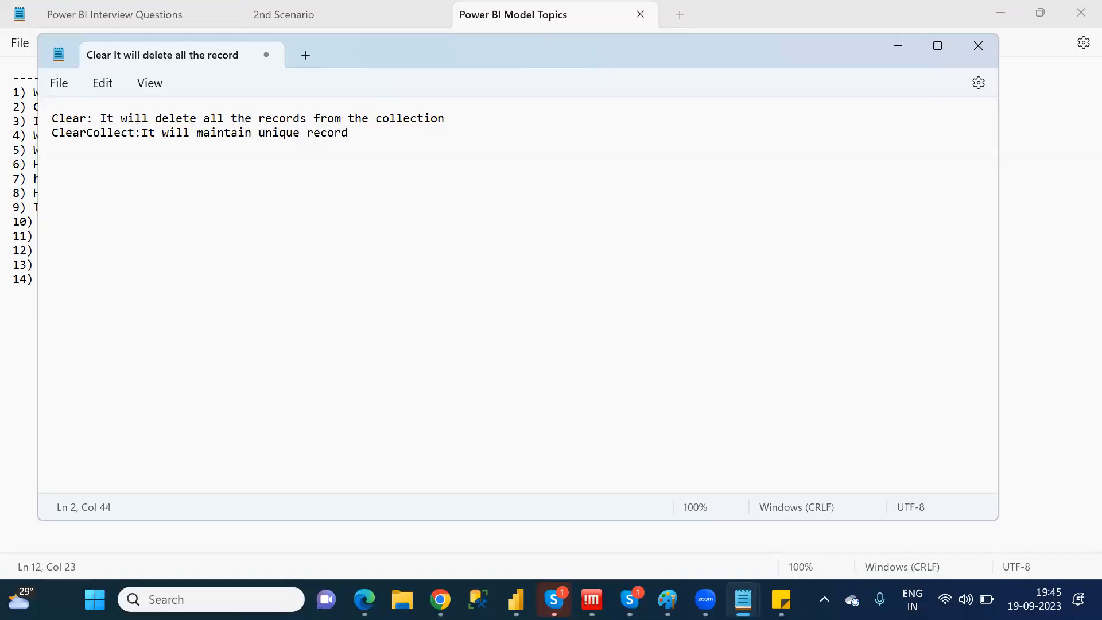
{"action": "type", "text": "s from the colle"}
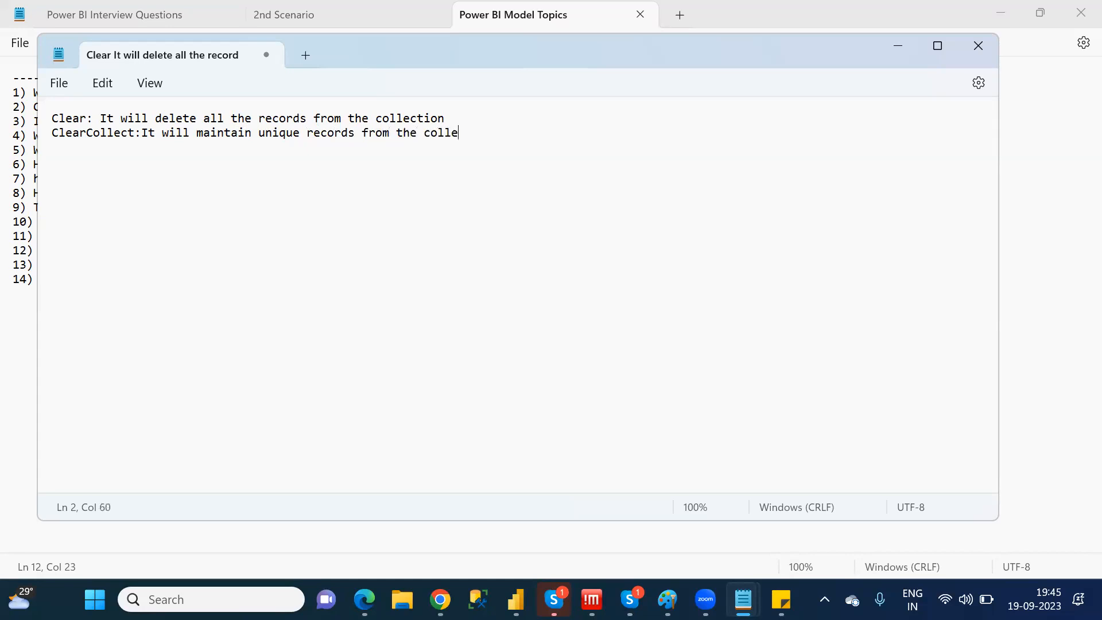
{"action": "type", "text": "ction"}
Switch back to the Power Apps editor in Chrome and bring VariableScreen's canvas into view
{"action": "key", "text": "alt+Tab"}
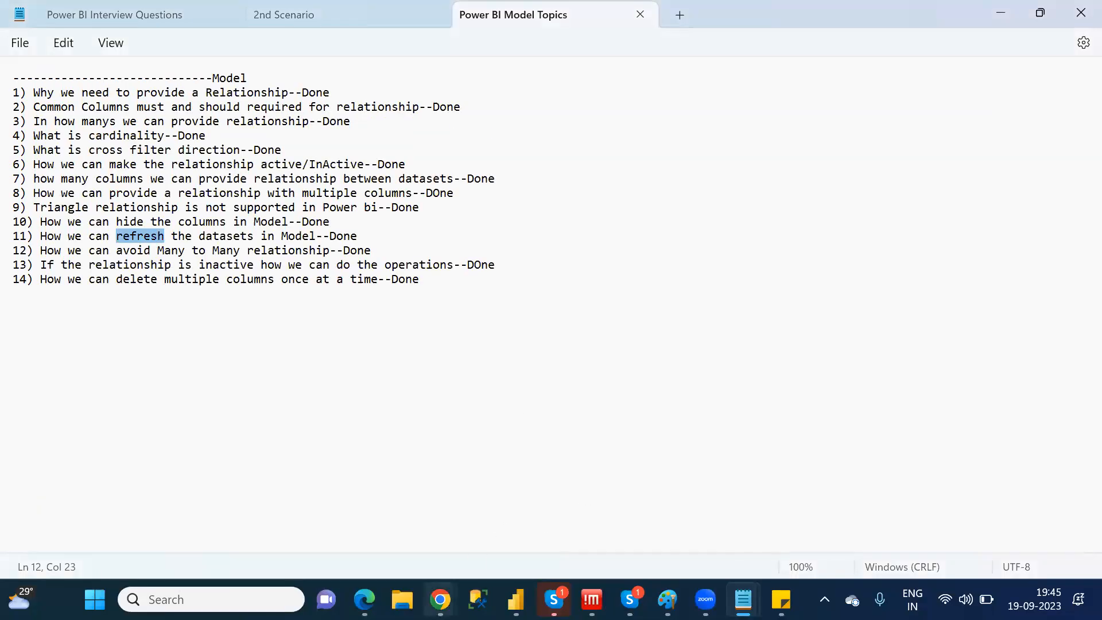
{"action": "mouse_move", "coordinate": [440, 599]}
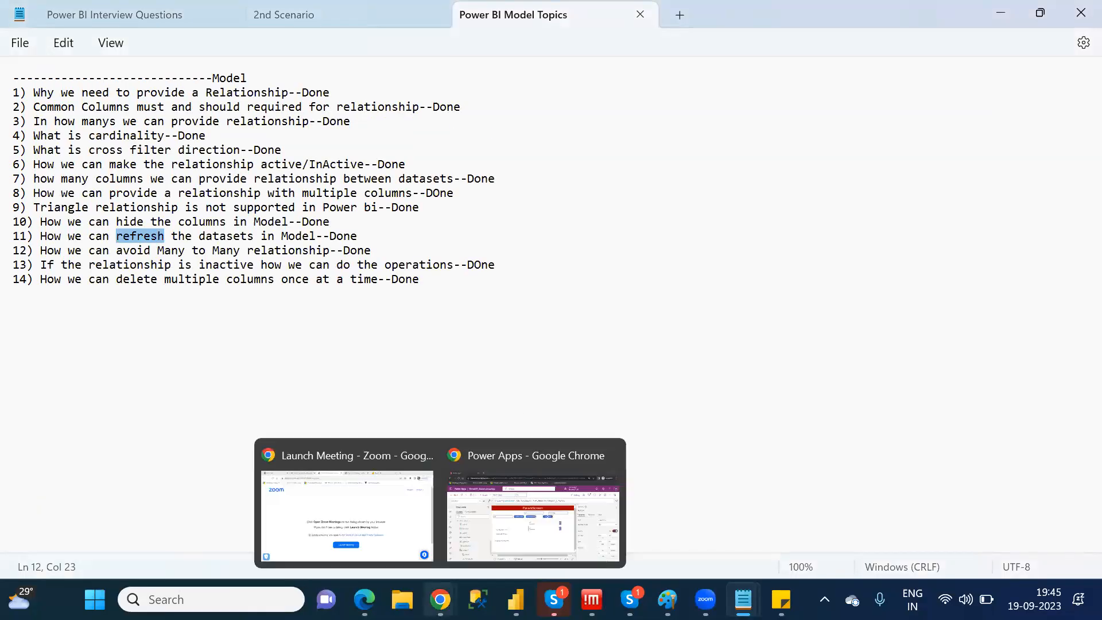
{"action": "left_click", "coordinate": [483, 541]}
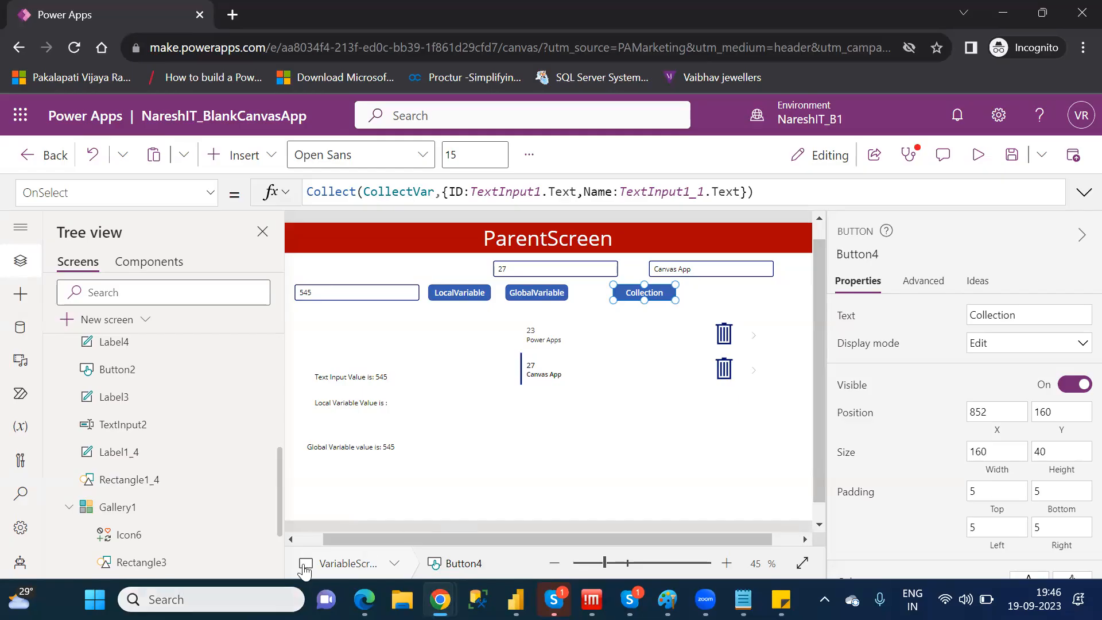
{"action": "left_click", "coordinate": [312, 537]}
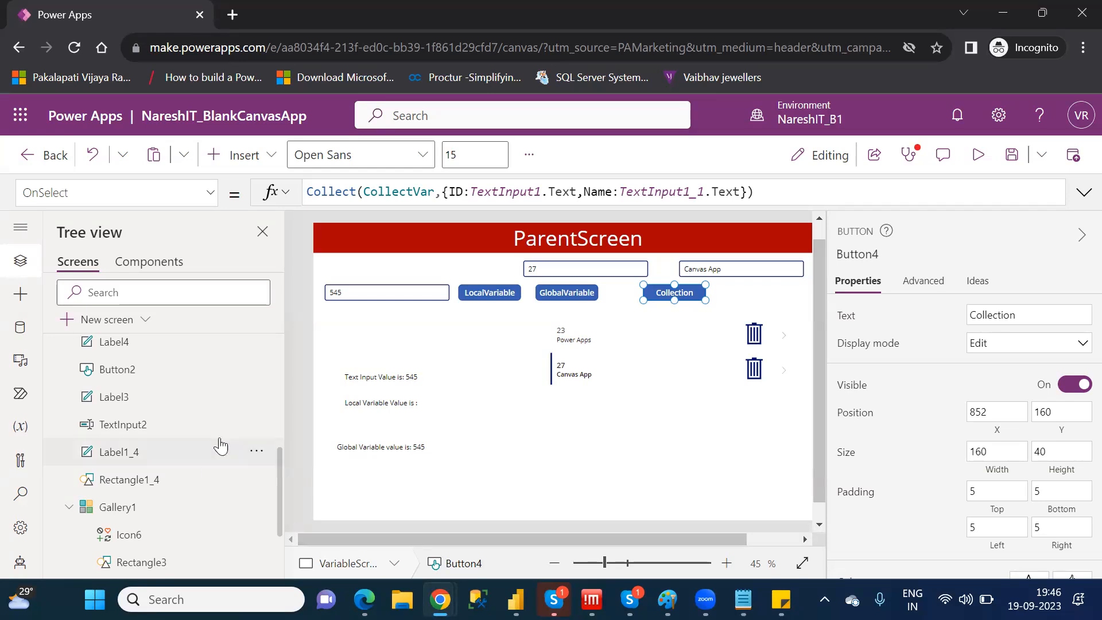
Collapse VariableScreen, go to the CustomerDetails screen and open the Text formula of the label flagged with an error
{"action": "scroll", "coordinate": [278, 400], "scroll_direction": "up", "scroll_amount": 5}
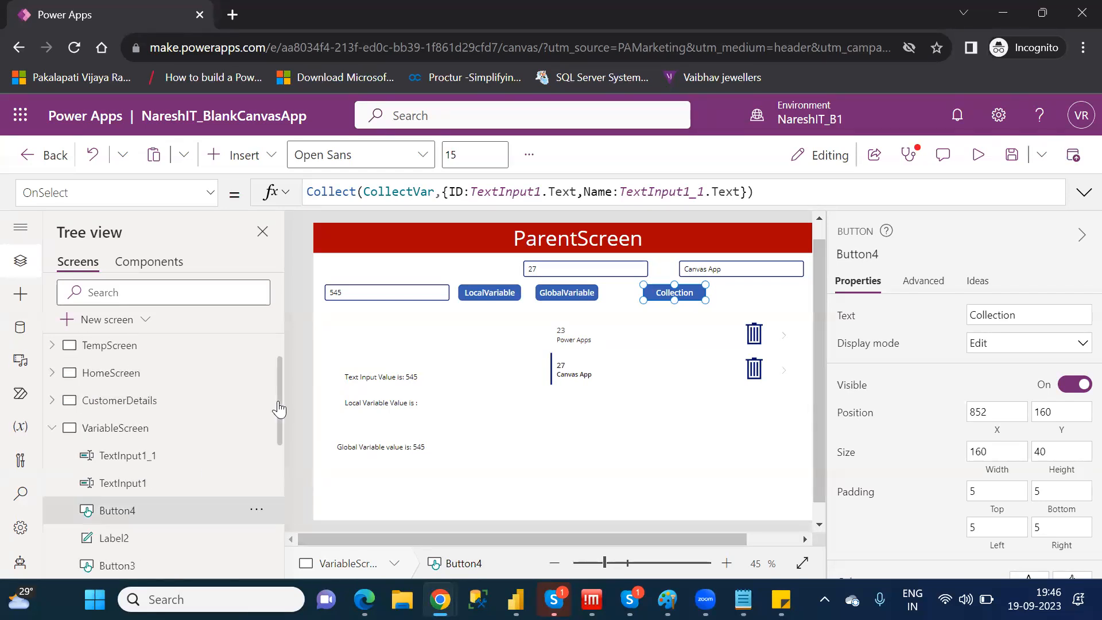
{"action": "left_click", "coordinate": [54, 429]}
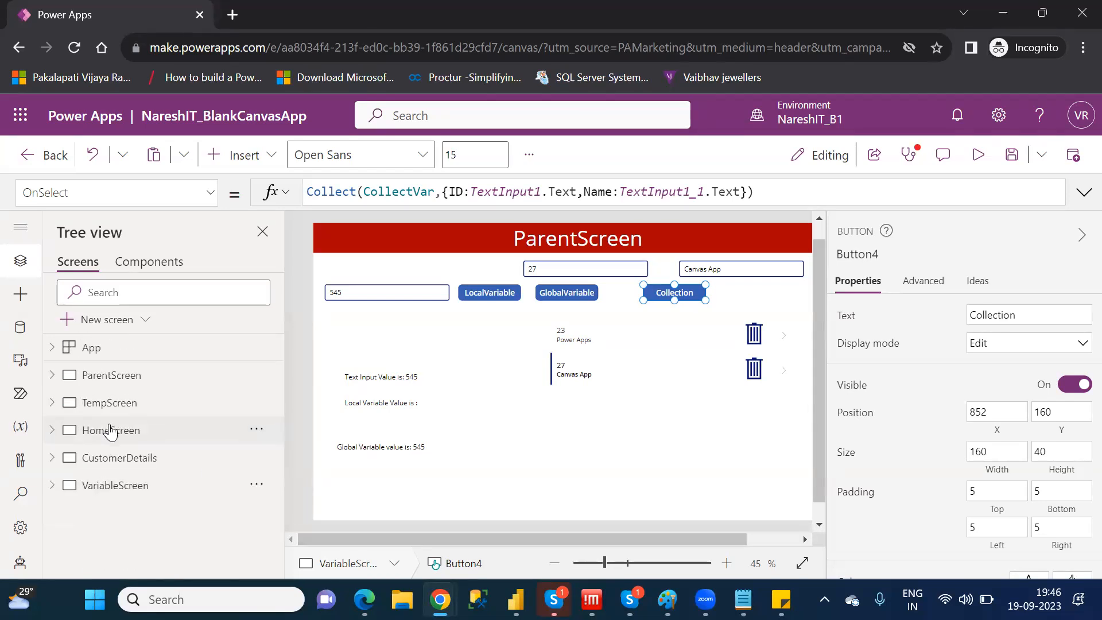
{"action": "left_click", "coordinate": [135, 459]}
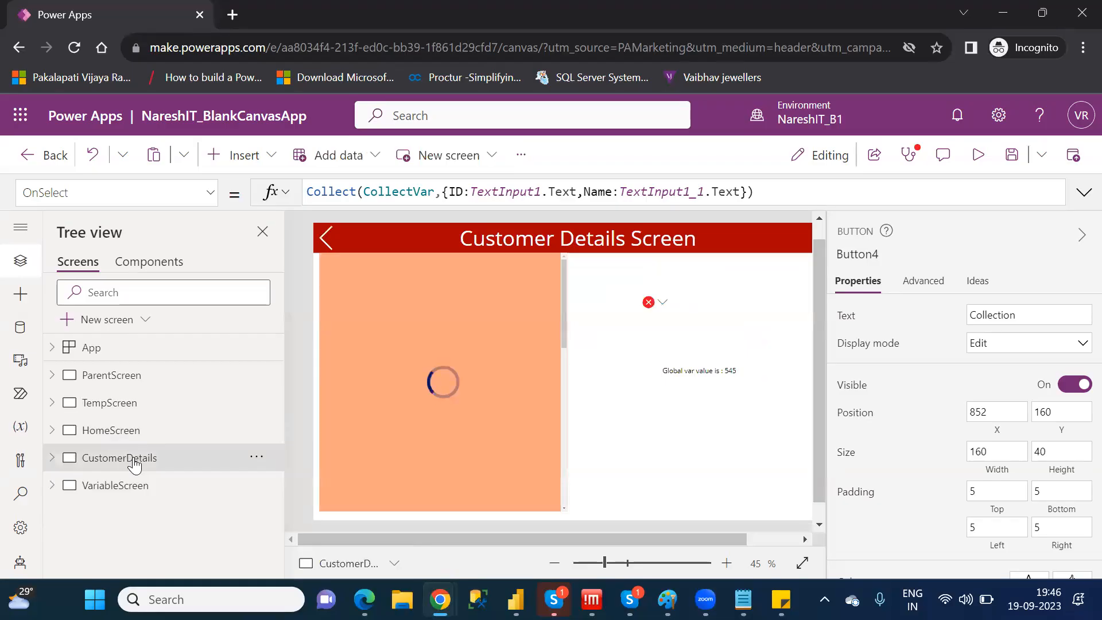
{"action": "left_click", "coordinate": [668, 309]}
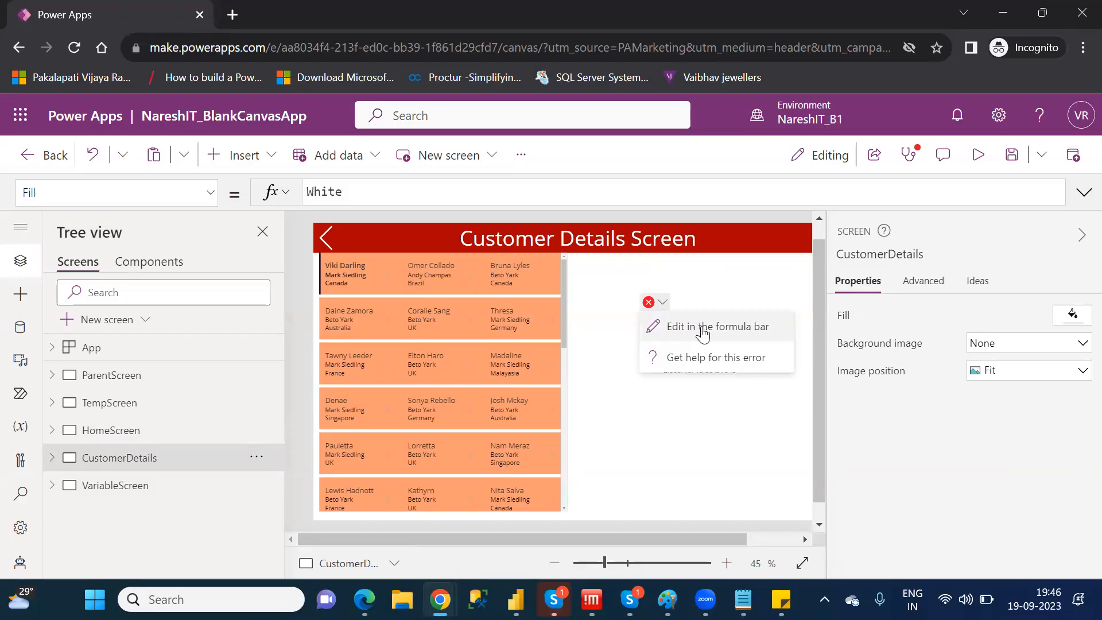
{"action": "left_click", "coordinate": [691, 327]}
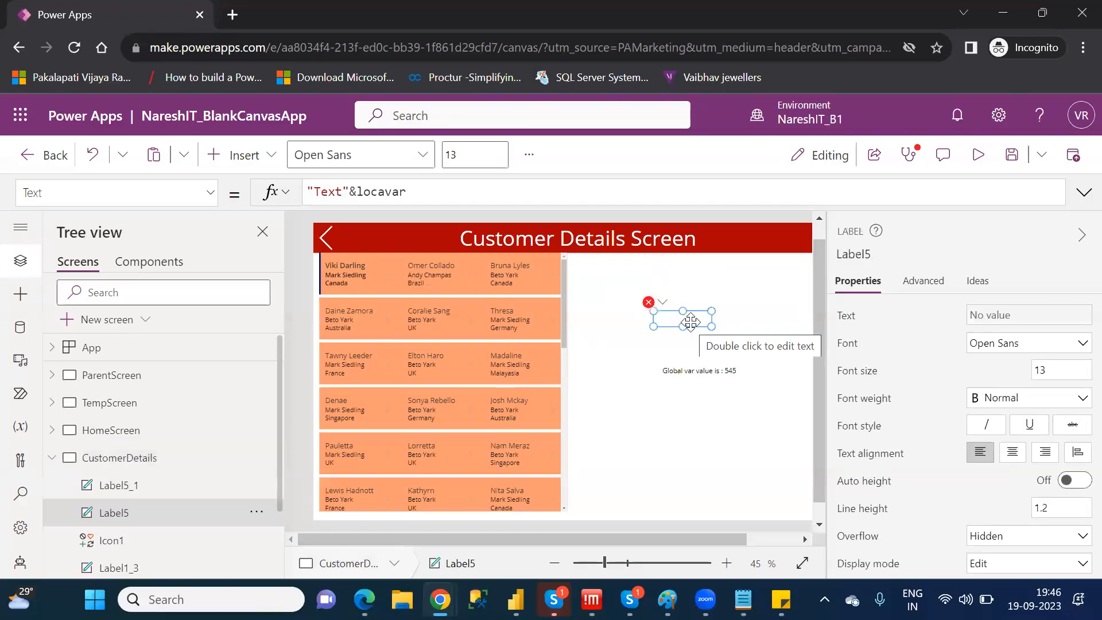
Delete the label flagged with an error and fit the customer gallery at X 0, Y 78 with a height of 689
{"action": "key", "text": "Delete"}
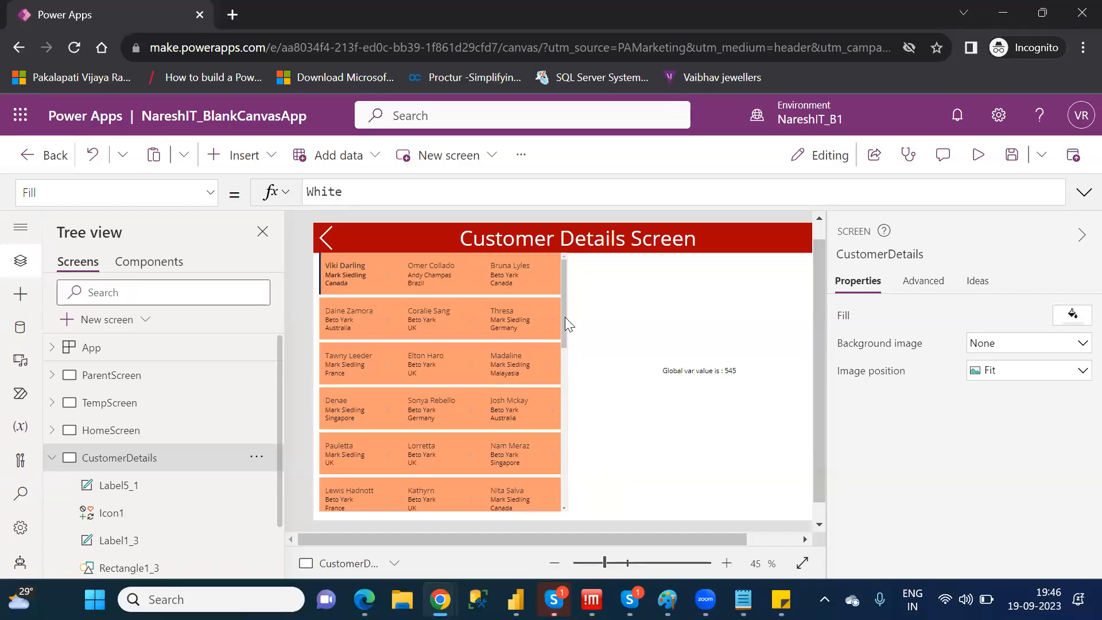
{"action": "left_click_drag", "start_coordinate": [564, 321], "coordinate": [567, 352]}
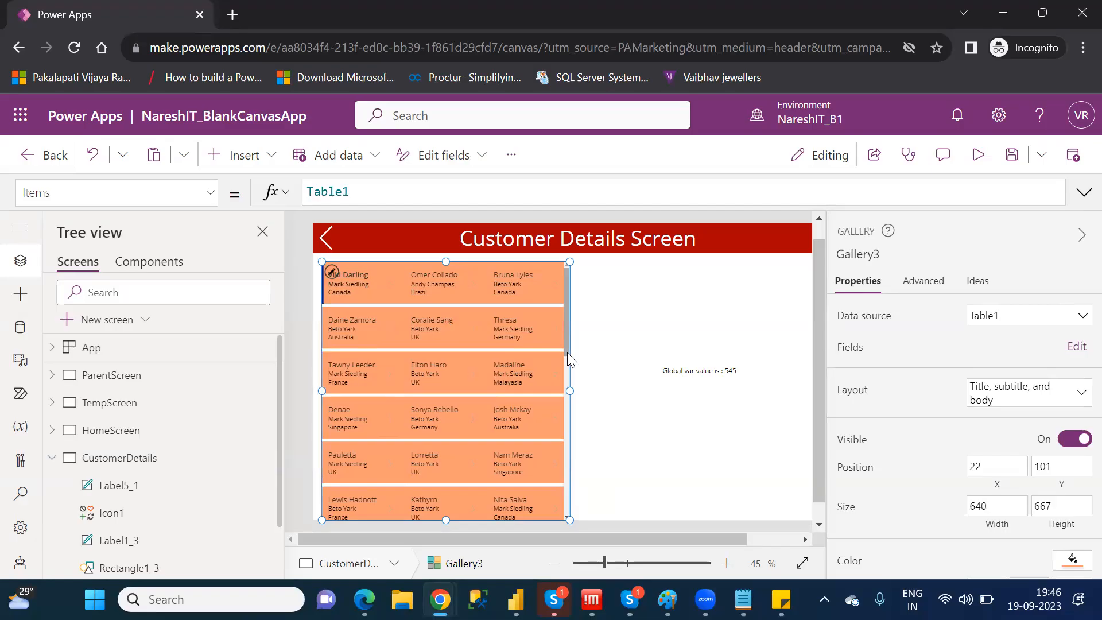
{"action": "left_click_drag", "start_coordinate": [456, 265], "coordinate": [452, 257]}
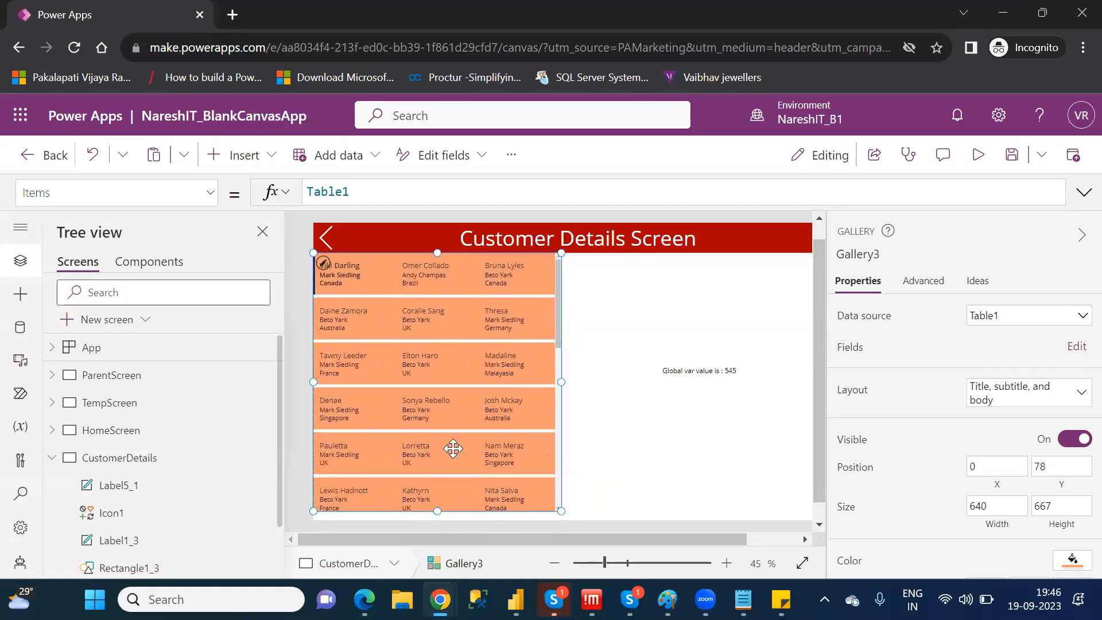
{"action": "left_click_drag", "start_coordinate": [436, 512], "coordinate": [438, 521]}
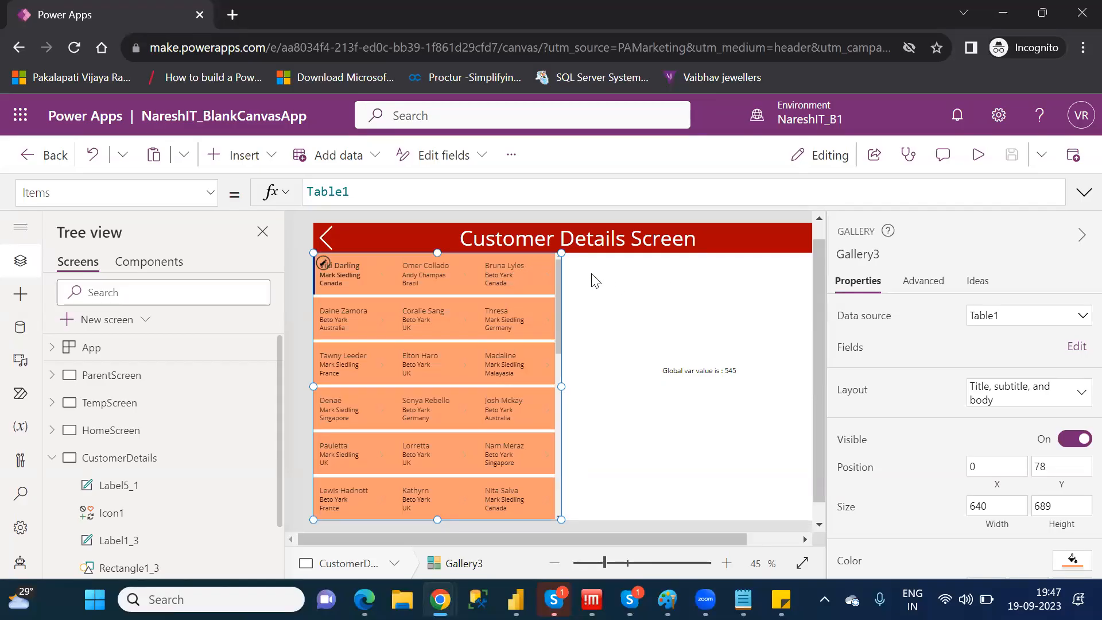
Duplicate ParentScreen and rename the copy as "Search Records"
{"action": "left_click", "coordinate": [55, 457]}
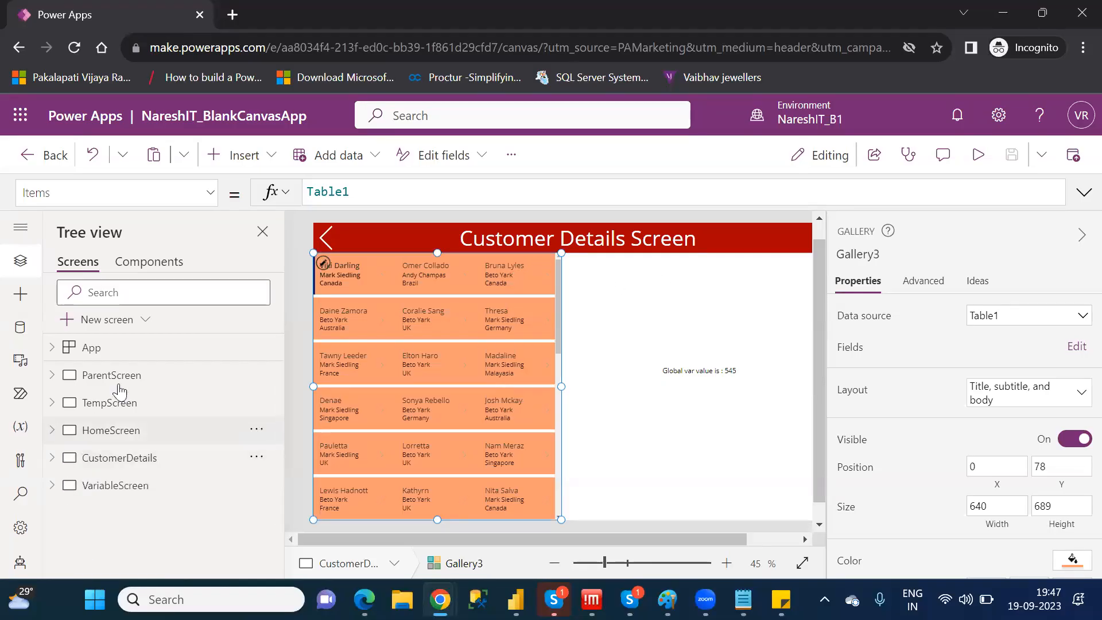
{"action": "left_click", "coordinate": [127, 376]}
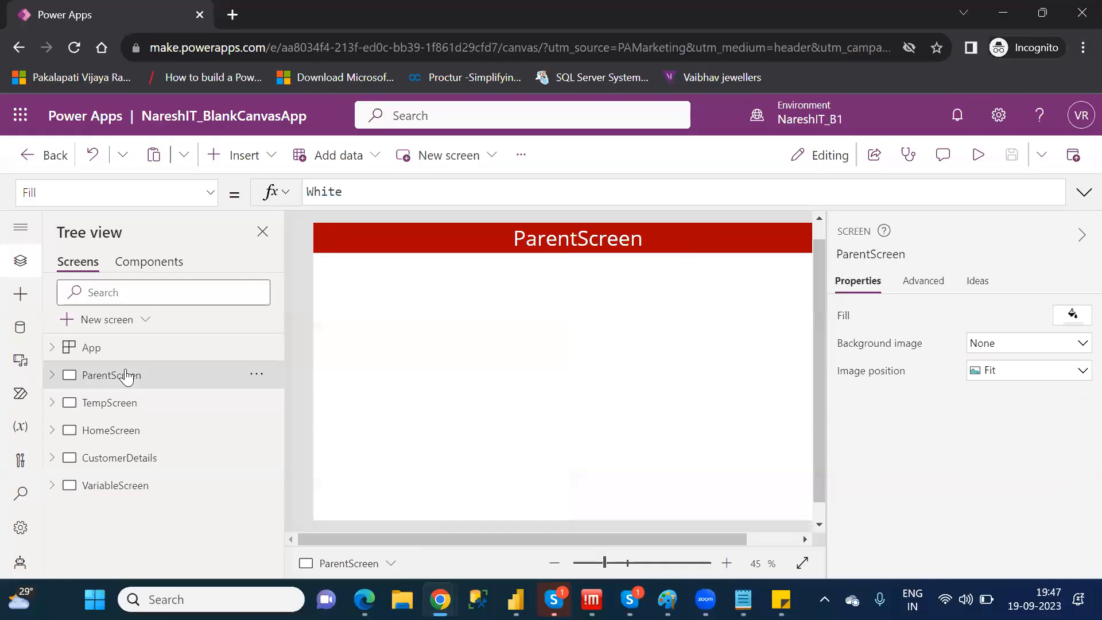
{"action": "right_click", "coordinate": [126, 376]}
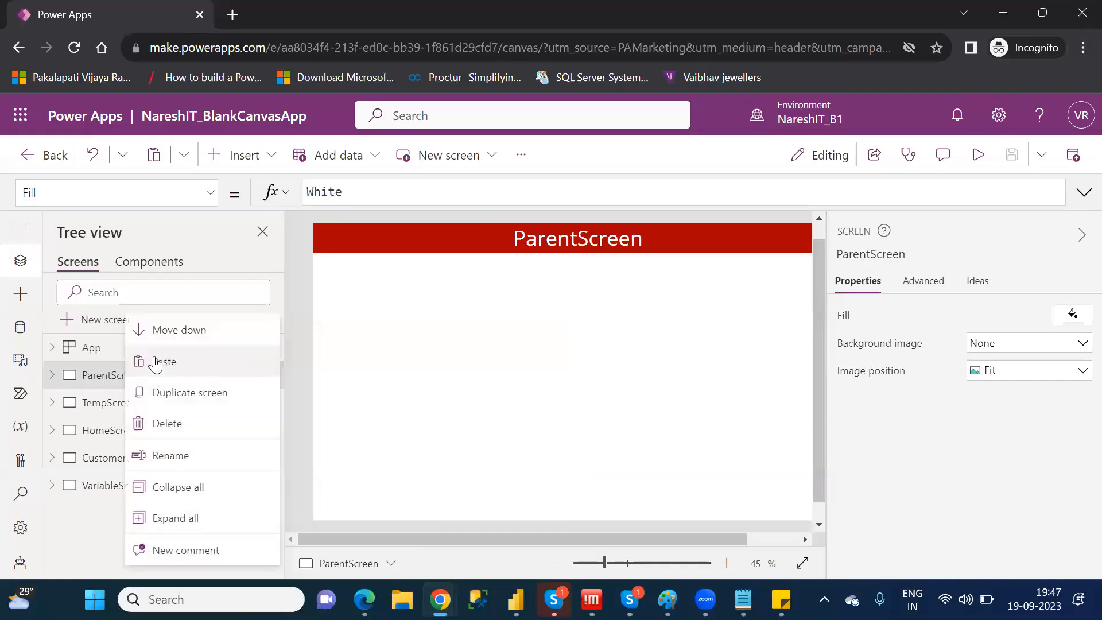
{"action": "left_click", "coordinate": [205, 399]}
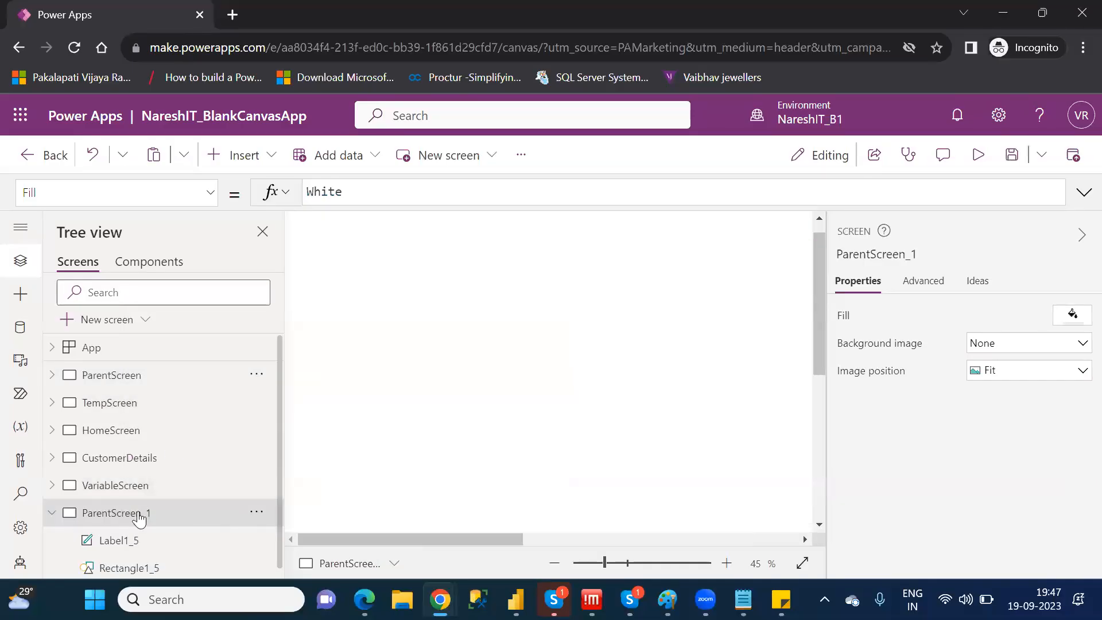
{"action": "double_click", "coordinate": [139, 514]}
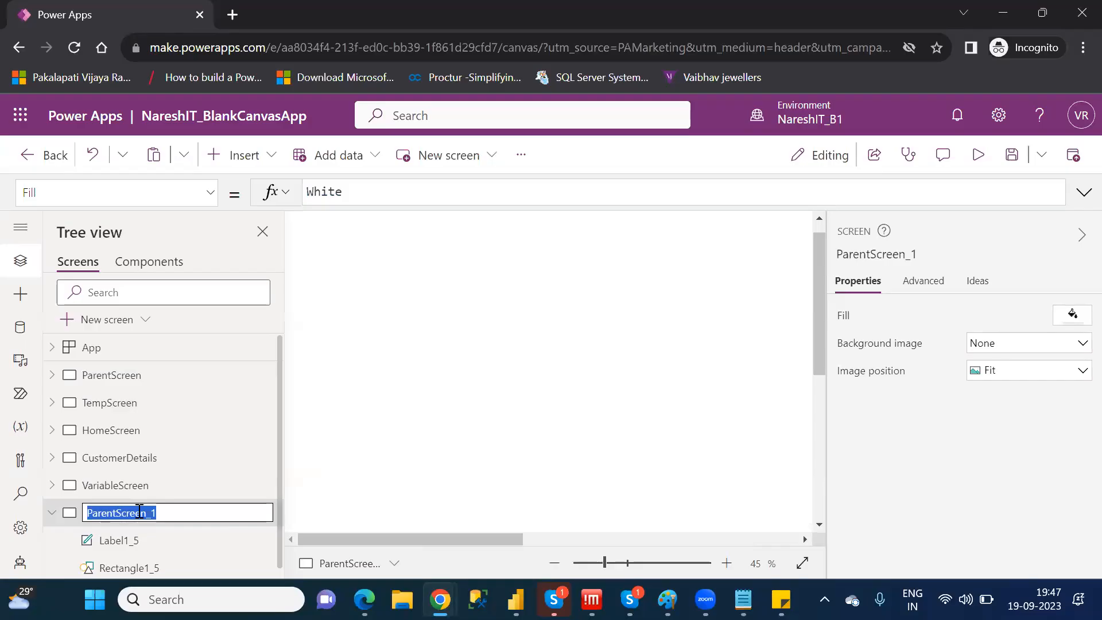
{"action": "type", "text": "Se"}
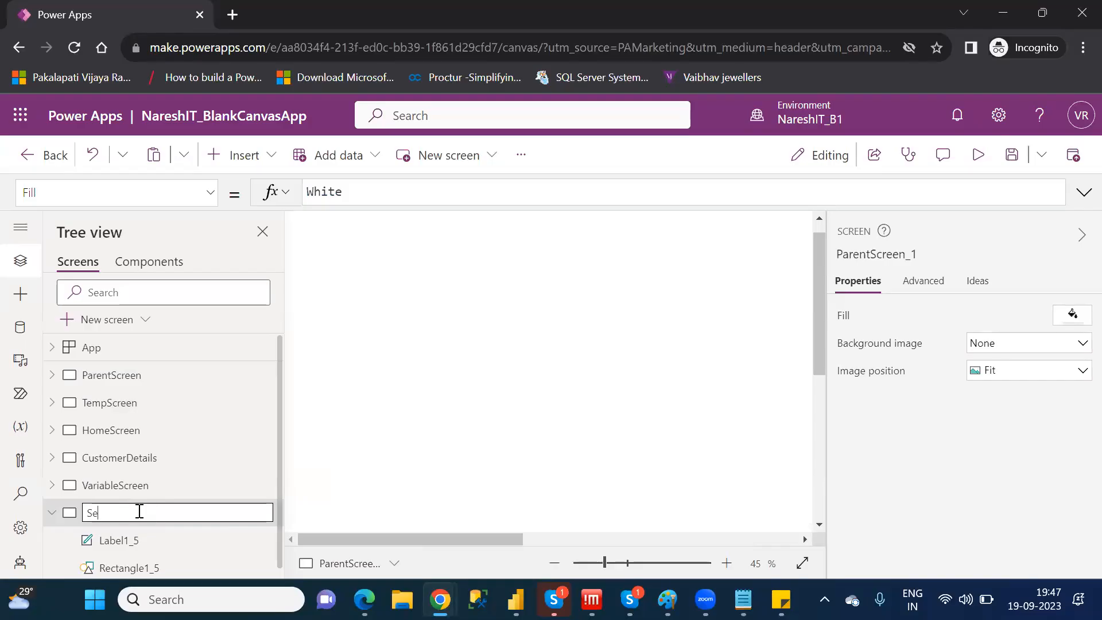
{"action": "type", "text": "arch"}
{"action": "type", "text": "Records"}
{"action": "key", "text": "Return"}
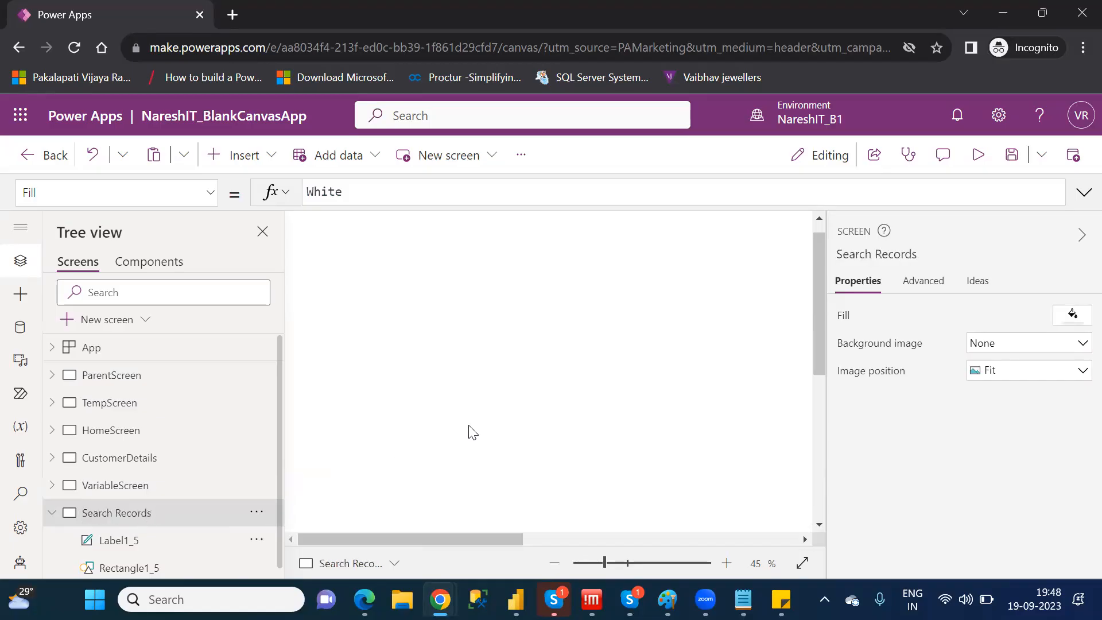
Insert a data table on the Search Records screen directly below the header, at X 0, Y 78, about 886 wide and 676 high
{"action": "left_click", "coordinate": [599, 565]}
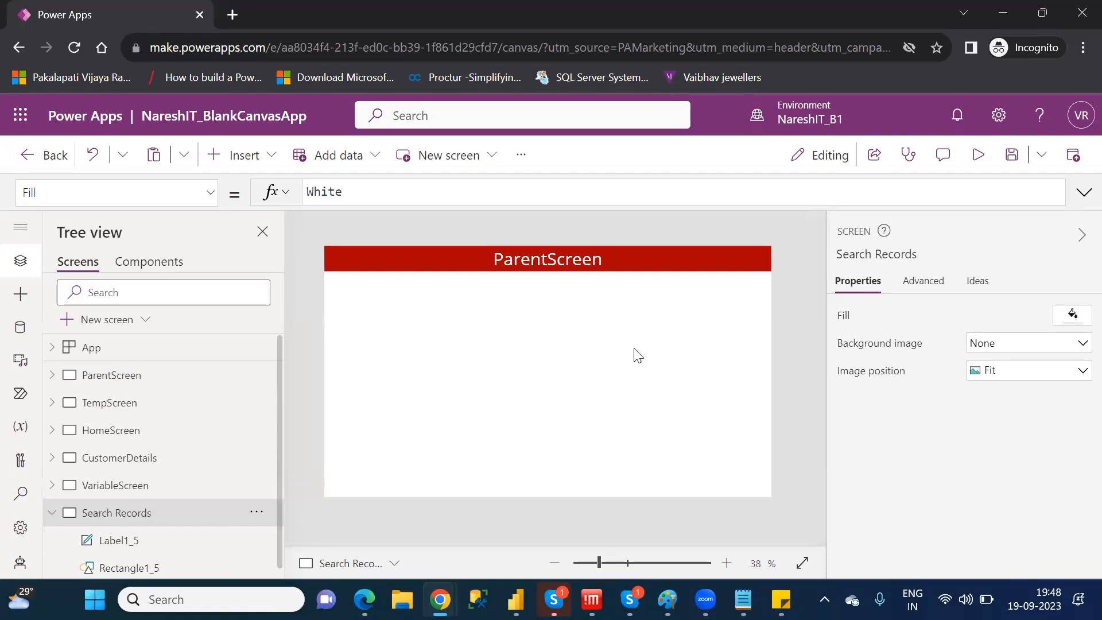
{"action": "left_click", "coordinate": [258, 161]}
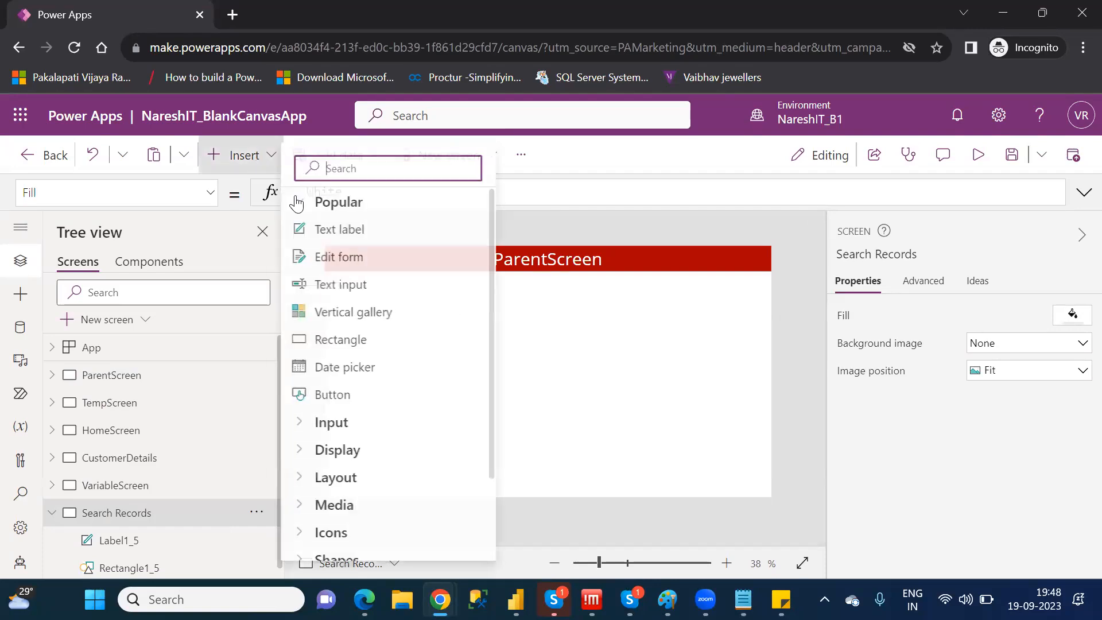
{"action": "type", "text": "data"}
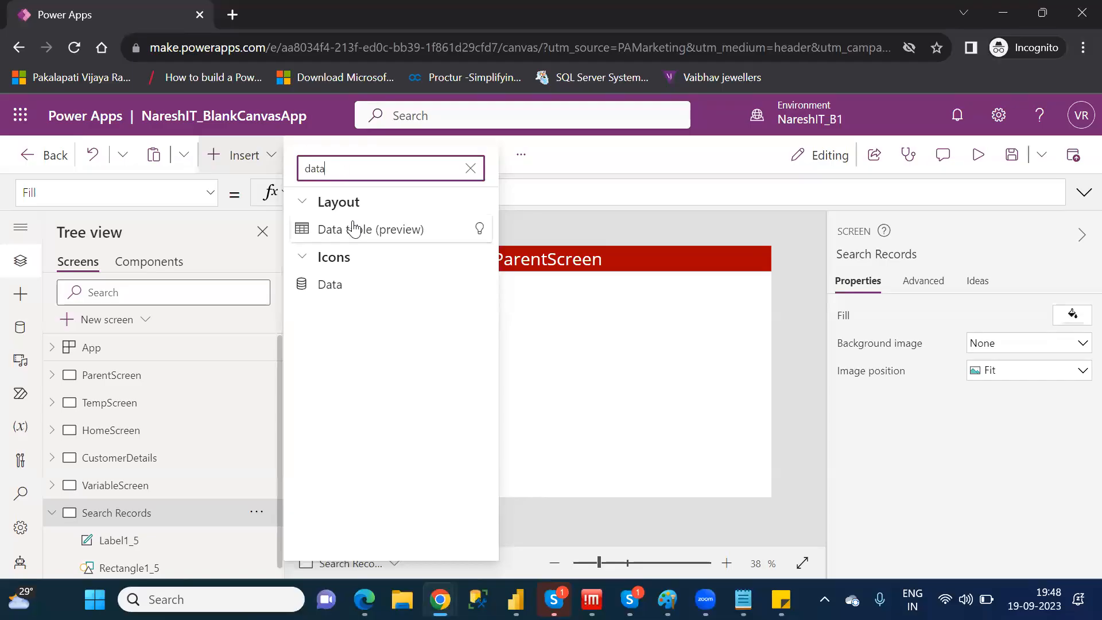
{"action": "left_click", "coordinate": [353, 229]}
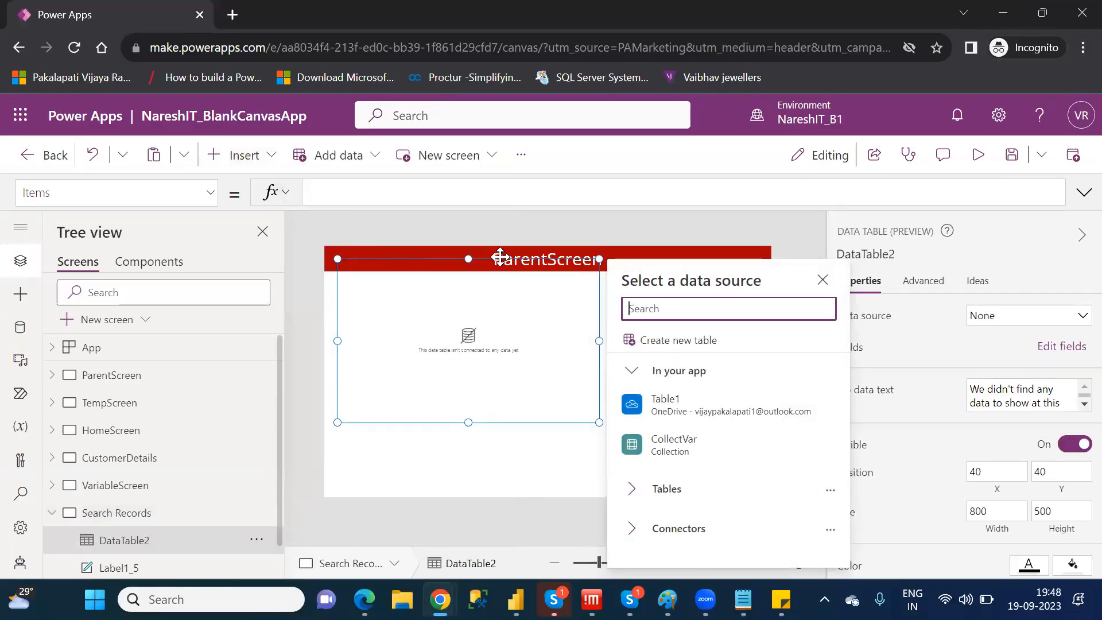
{"action": "mouse_move", "coordinate": [500, 261]}
{"action": "left_mouse_down"}
{"action": "mouse_move", "coordinate": [499, 295]}
{"action": "mouse_move", "coordinate": [484, 271]}
{"action": "mouse_move", "coordinate": [490, 278]}
{"action": "left_mouse_up"}
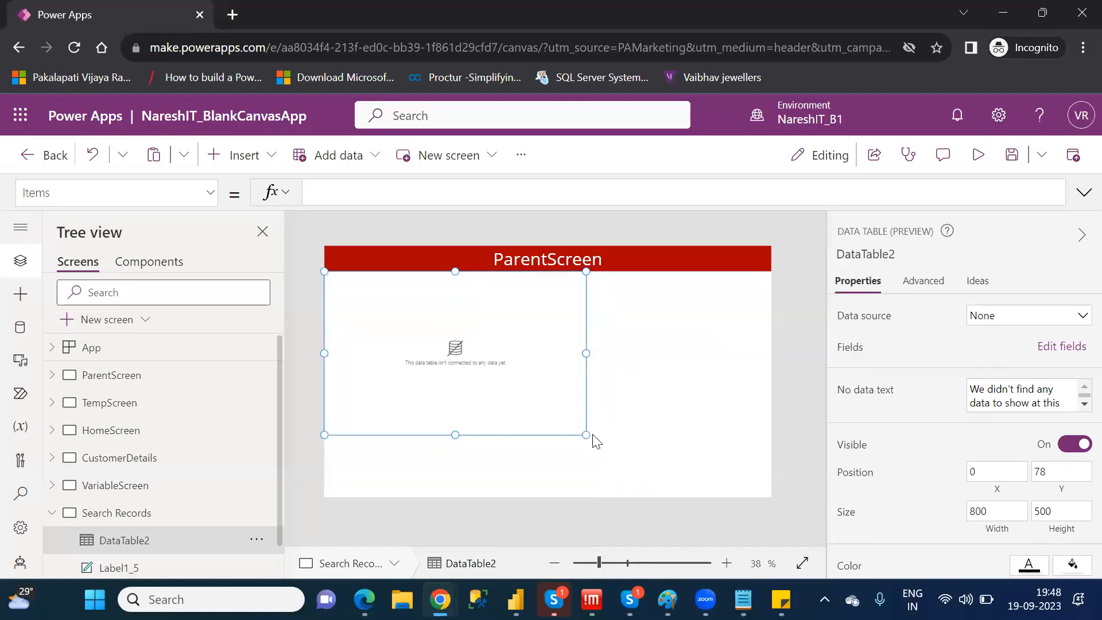
{"action": "left_click_drag", "start_coordinate": [586, 433], "coordinate": [614, 492]}
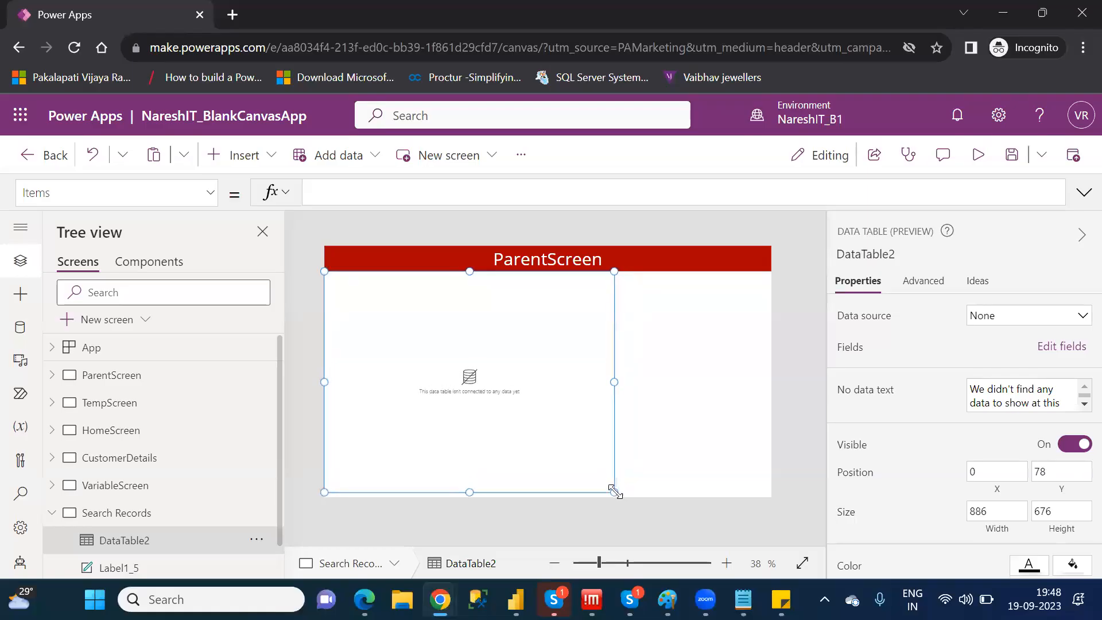
Connect the data table to Table1 and add the FirstName, LastName, Location and AgentName fields
{"action": "left_click", "coordinate": [1028, 315]}
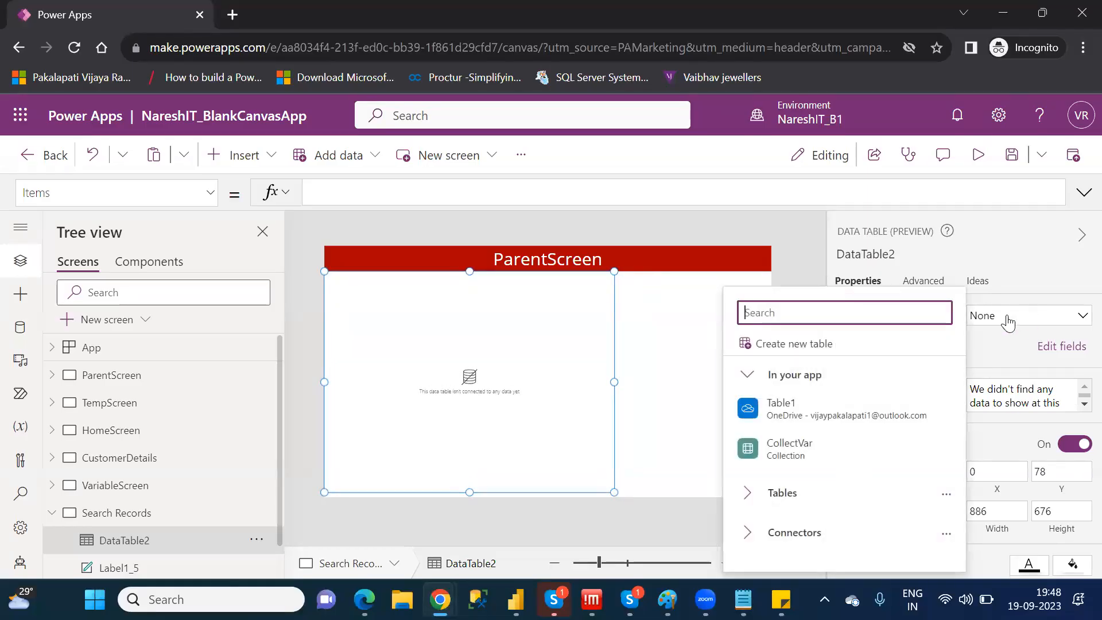
{"action": "left_click", "coordinate": [791, 399]}
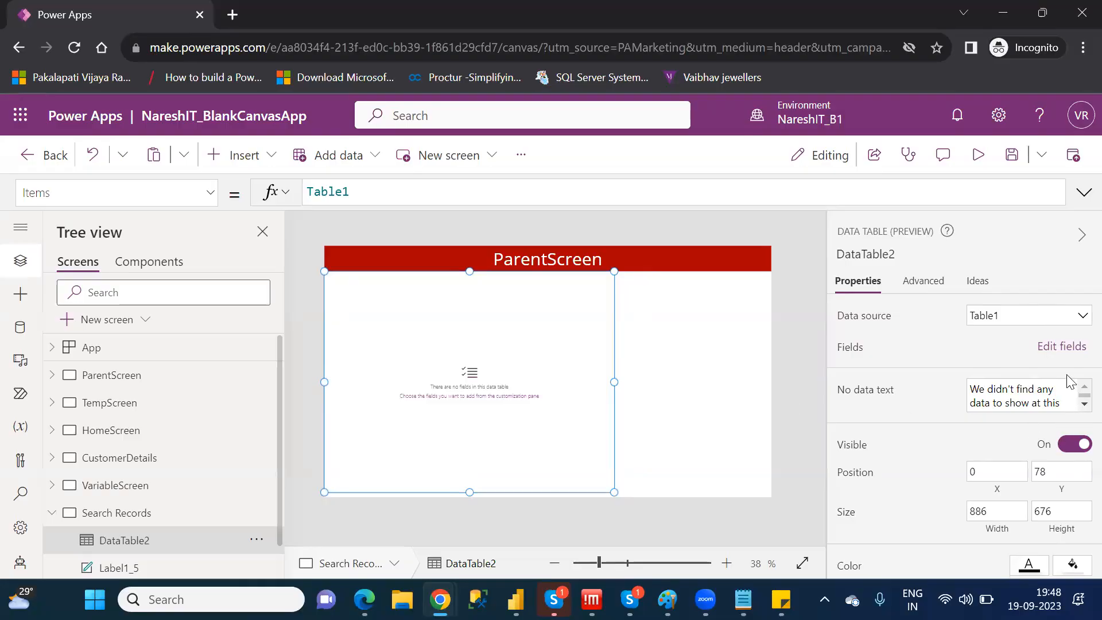
{"action": "left_click", "coordinate": [1048, 348]}
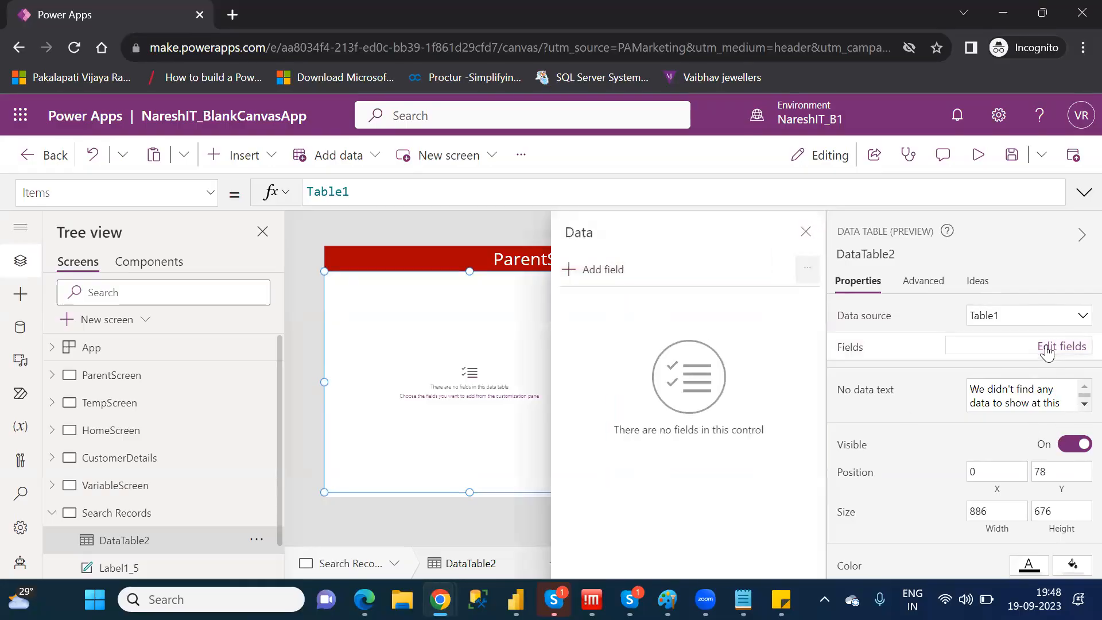
{"action": "left_click", "coordinate": [596, 273]}
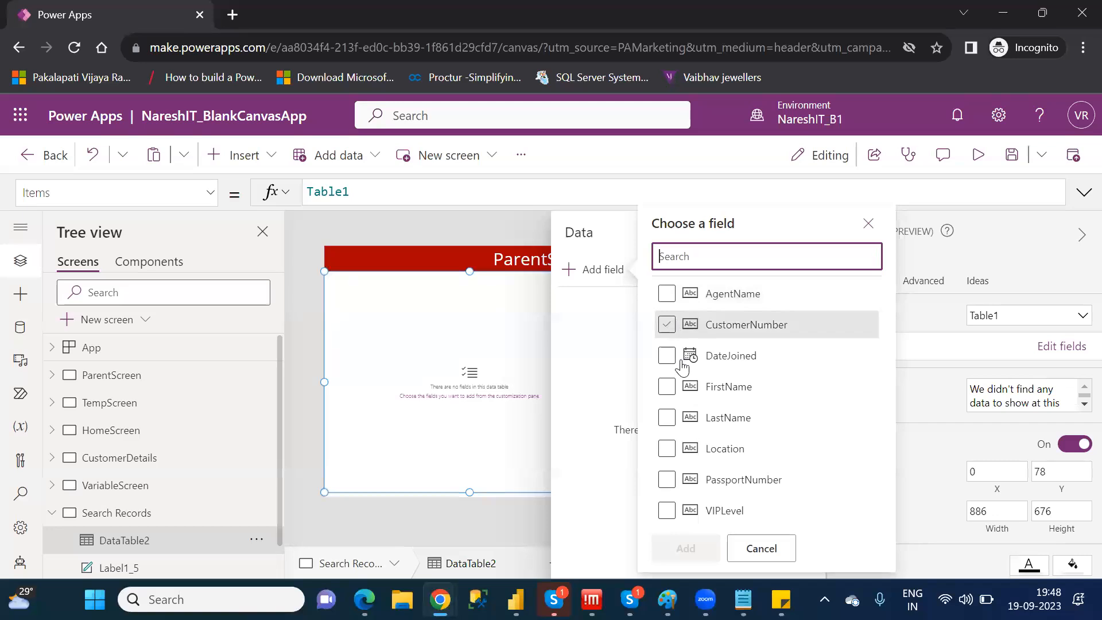
{"action": "left_click", "coordinate": [669, 391]}
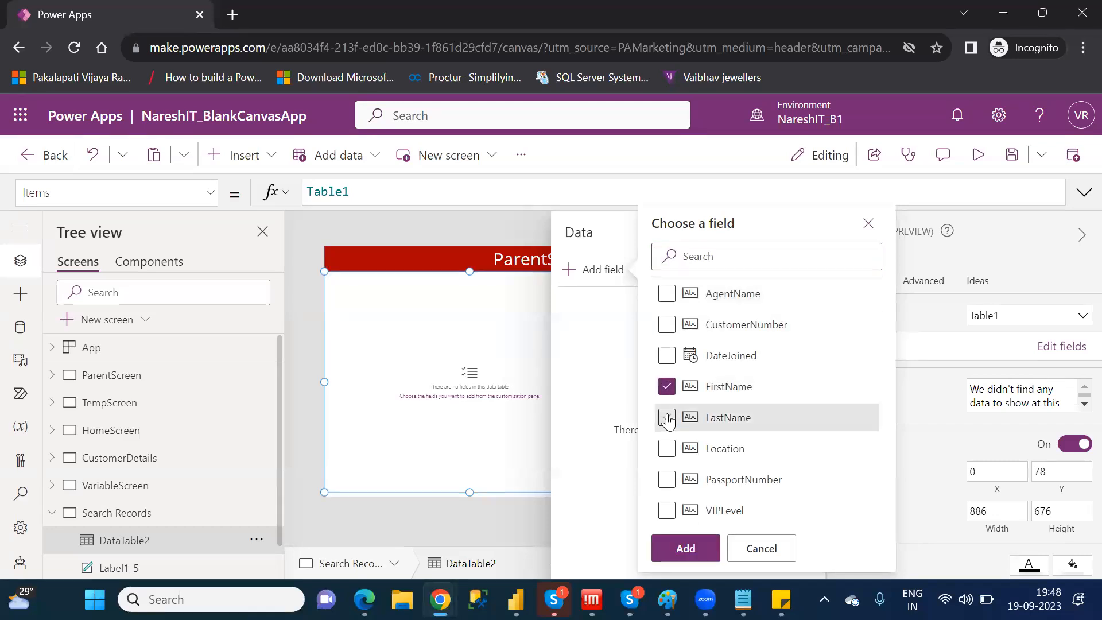
{"action": "left_click", "coordinate": [667, 419]}
{"action": "left_click", "coordinate": [670, 450]}
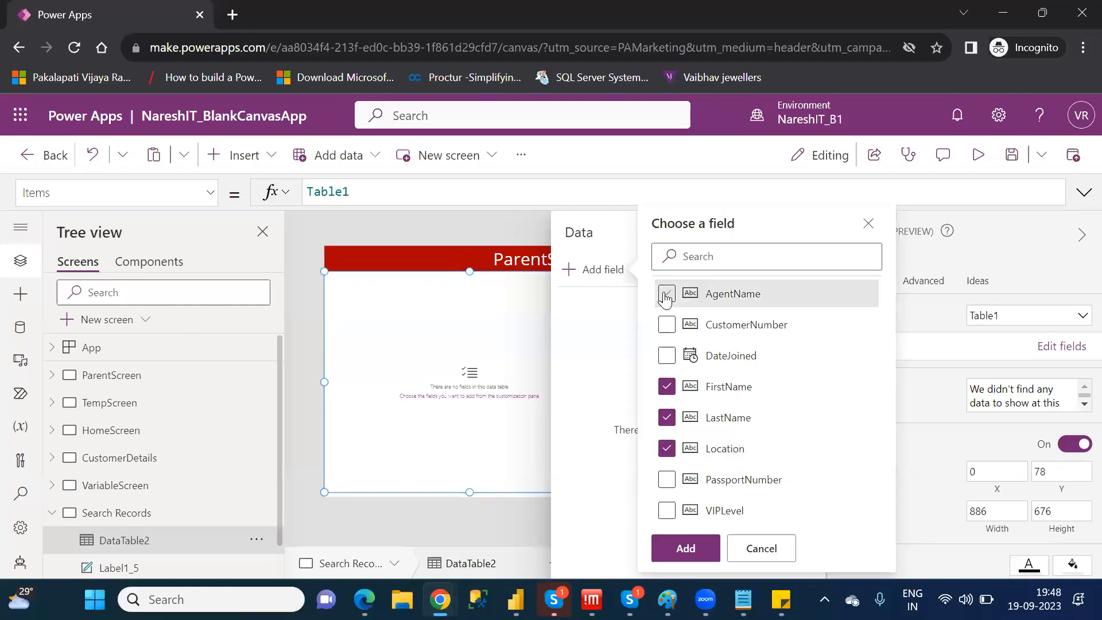
{"action": "left_click", "coordinate": [685, 547]}
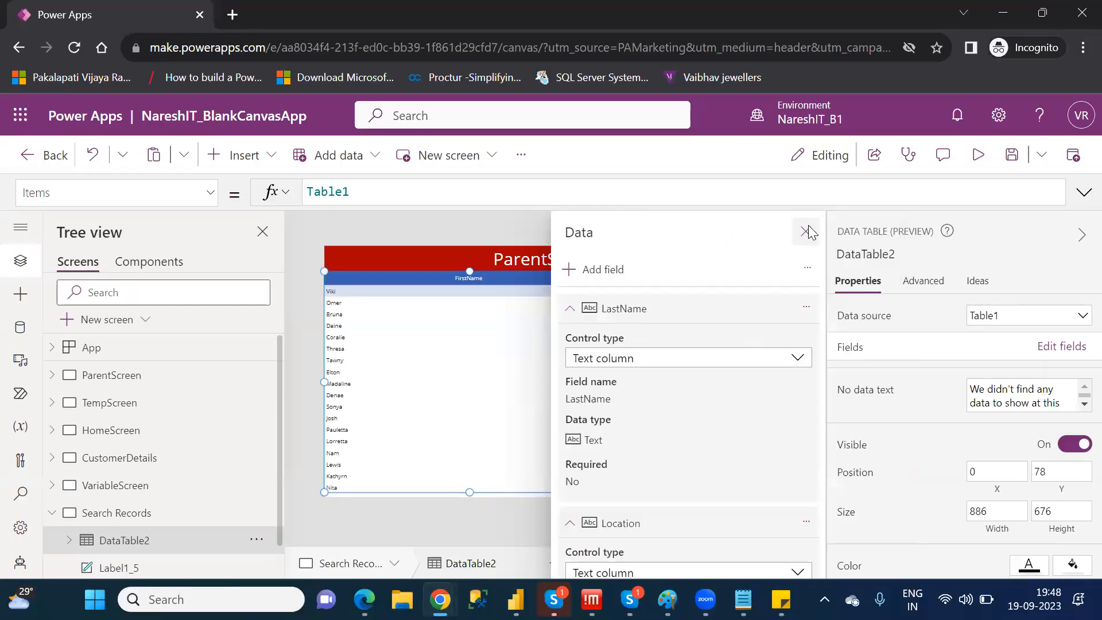
{"action": "left_click", "coordinate": [806, 231]}
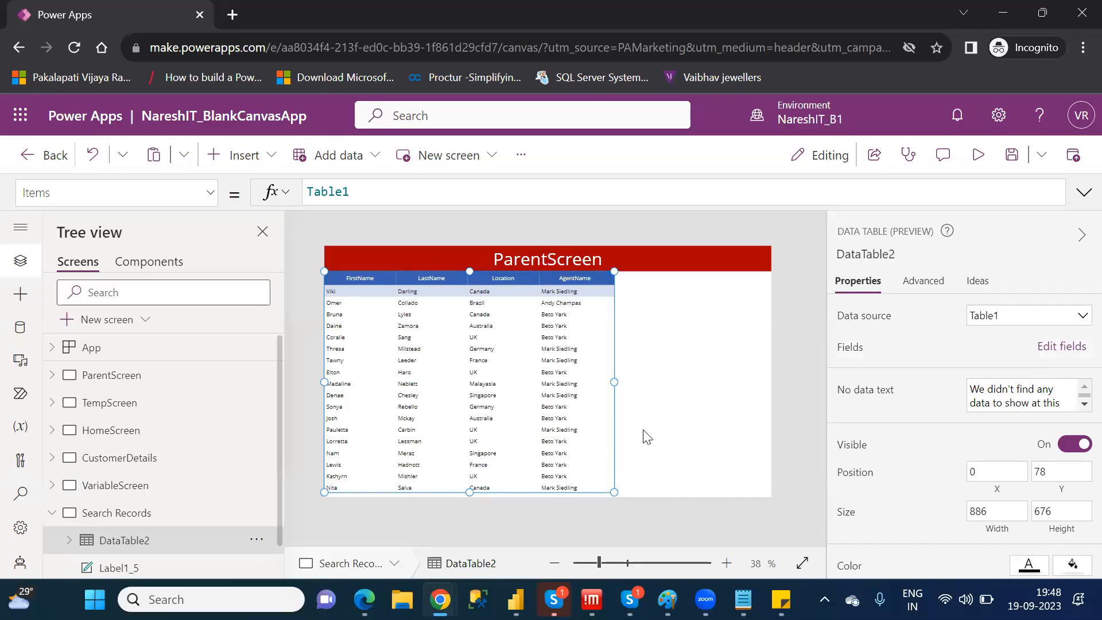
Set the data table's border thickness to 2 and select its AgentName column
{"action": "left_click", "coordinate": [689, 293]}
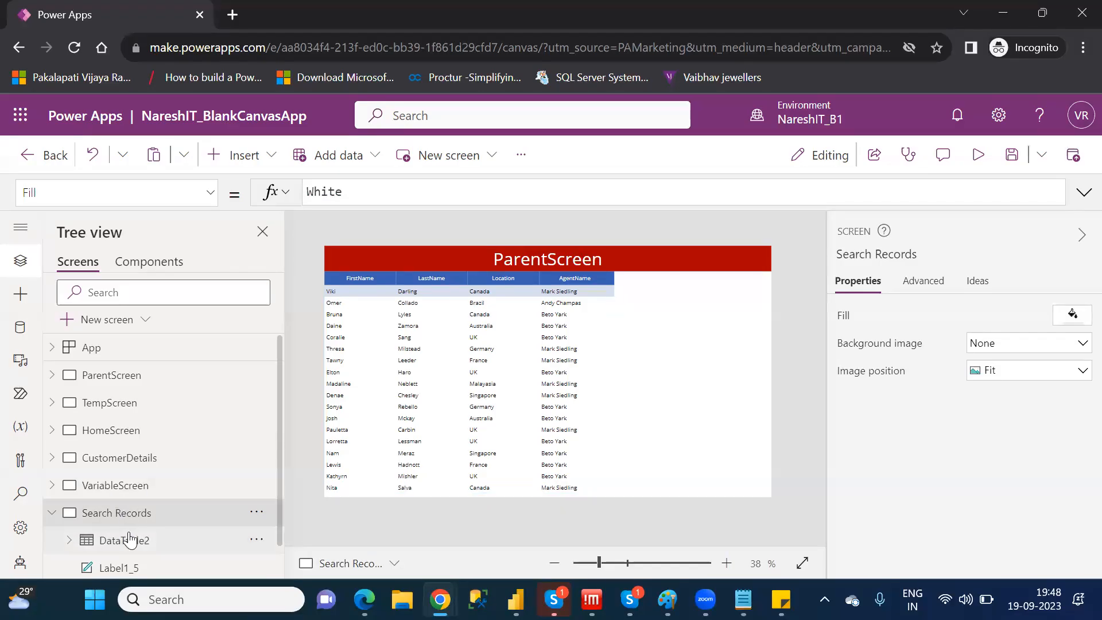
{"action": "left_click", "coordinate": [129, 541]}
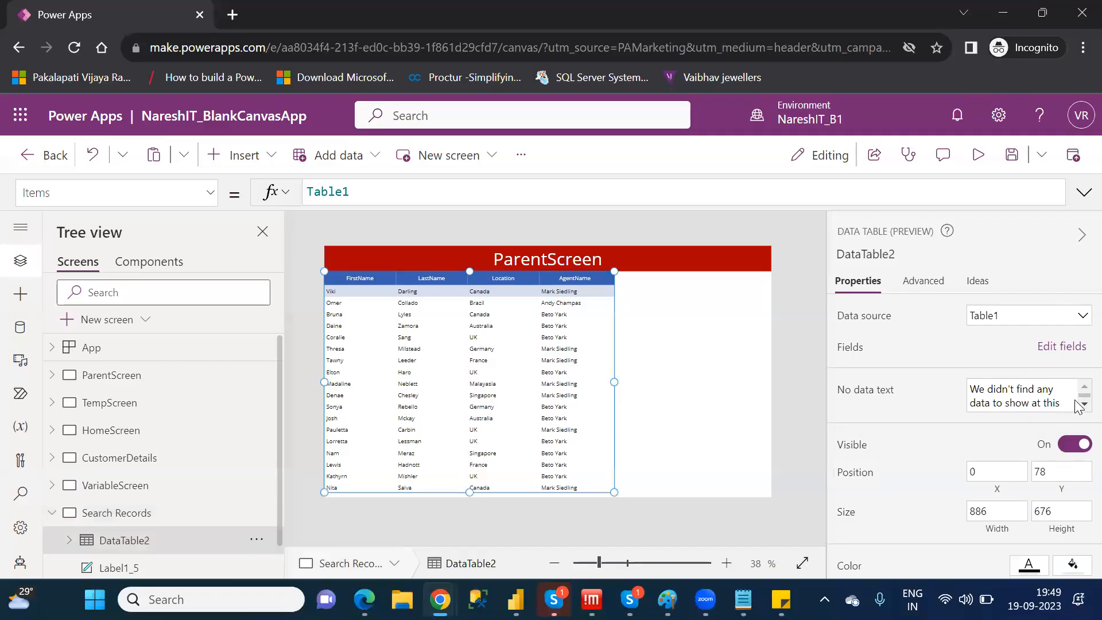
{"action": "scroll", "coordinate": [1081, 411], "scroll_direction": "down", "scroll_amount": 4}
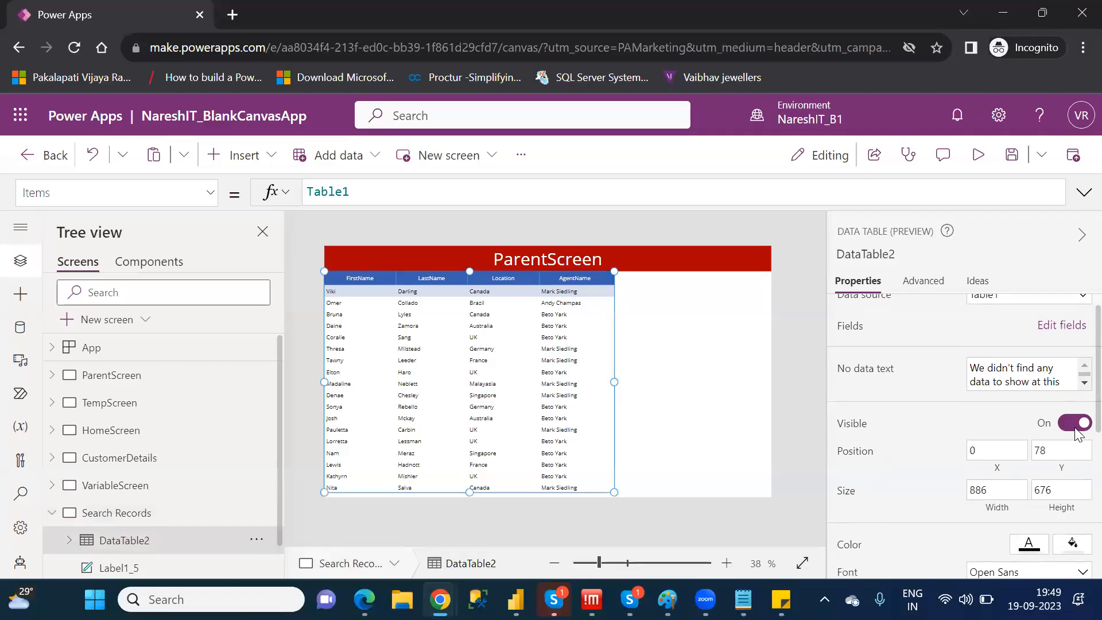
{"action": "scroll", "coordinate": [1078, 531], "scroll_direction": "down", "scroll_amount": 1}
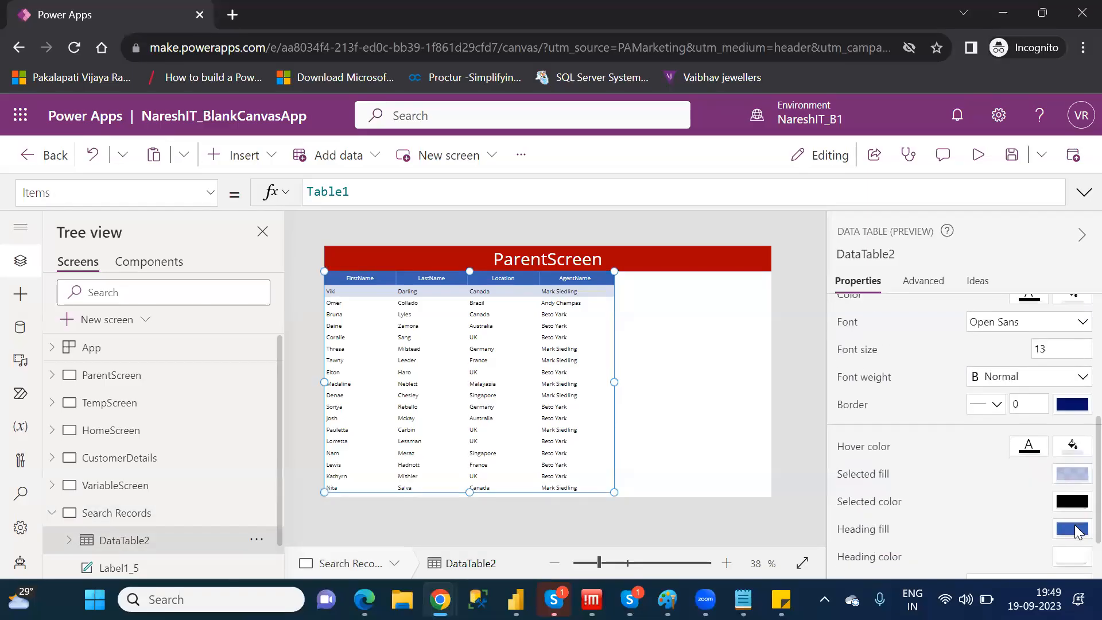
{"action": "left_click", "coordinate": [998, 405]}
{"action": "left_click", "coordinate": [1021, 404]}
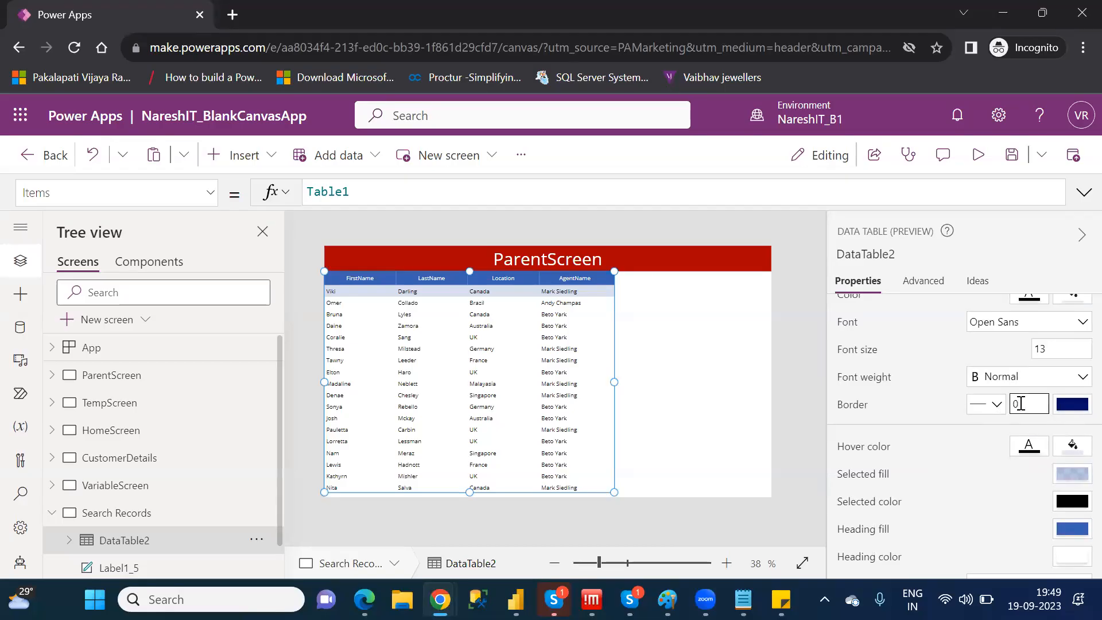
{"action": "key", "text": "BackSpace"}
{"action": "type", "text": "1"}
{"action": "key", "text": "BackSpace"}
{"action": "type", "text": "2"}
{"action": "left_click", "coordinate": [706, 341]}
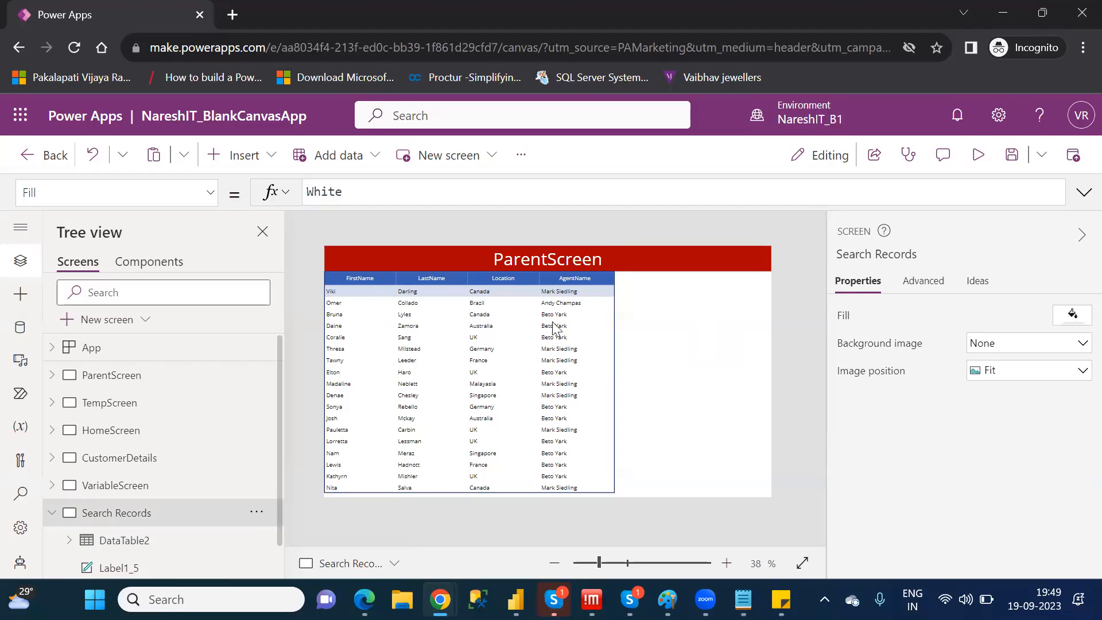
{"action": "left_click", "coordinate": [595, 415]}
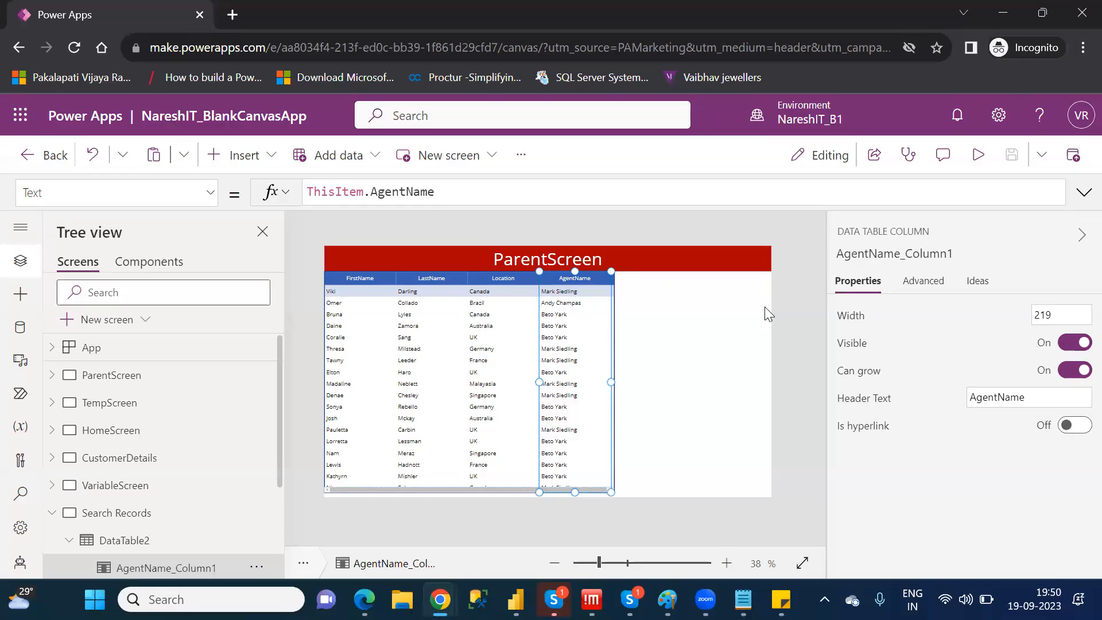
Wrap Table1 in a Search function as the source argument of the data table's Items formula
{"action": "left_click", "coordinate": [158, 549]}
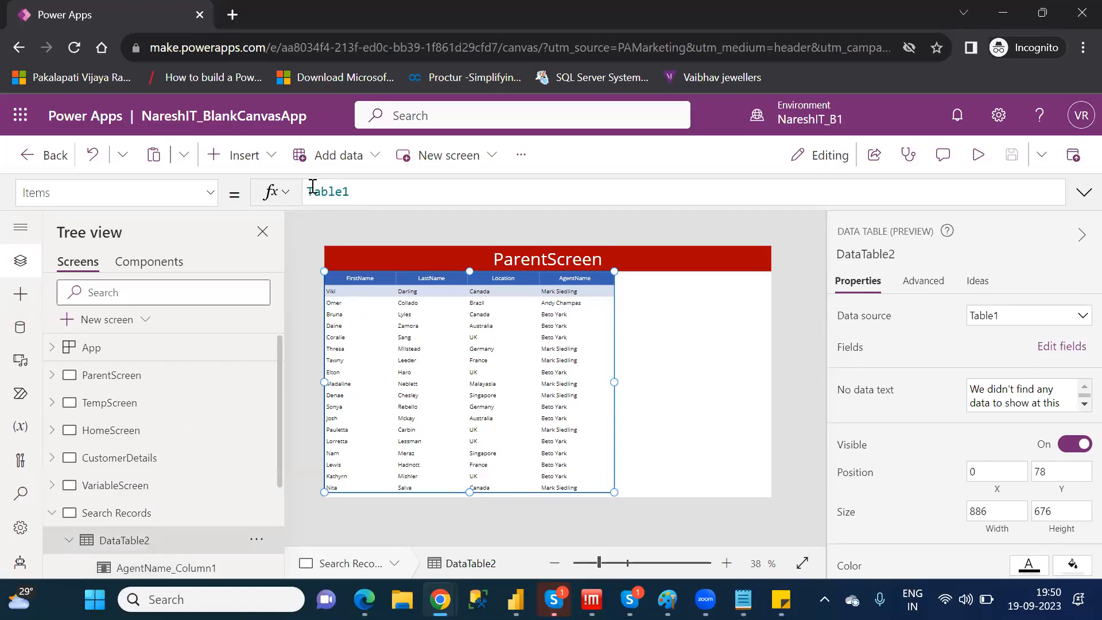
{"action": "left_click", "coordinate": [308, 191]}
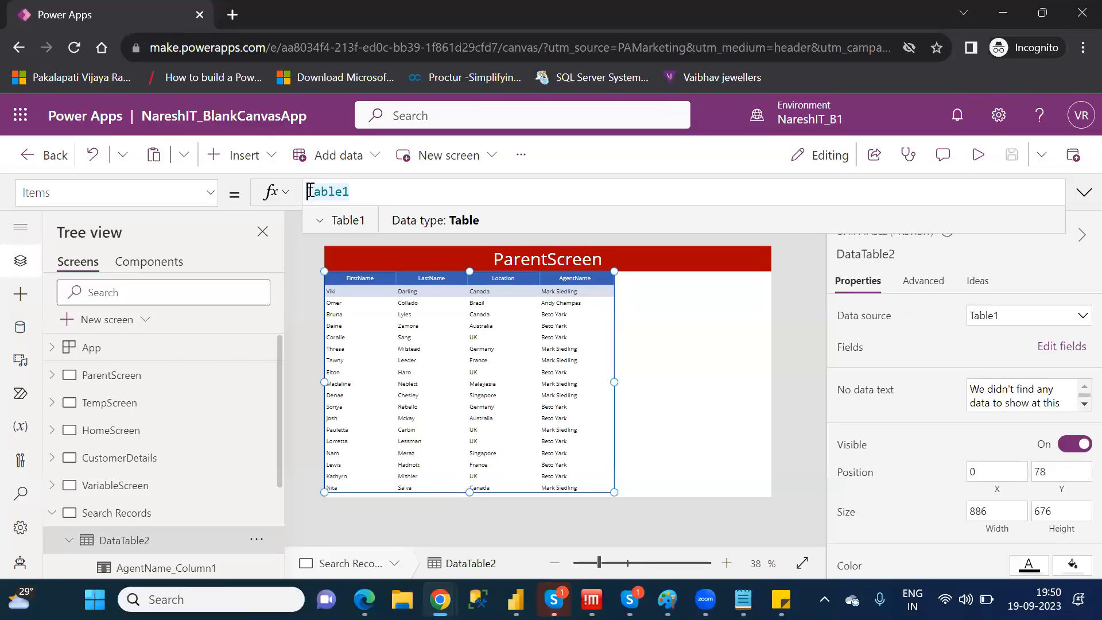
{"action": "type", "text": "sear"}
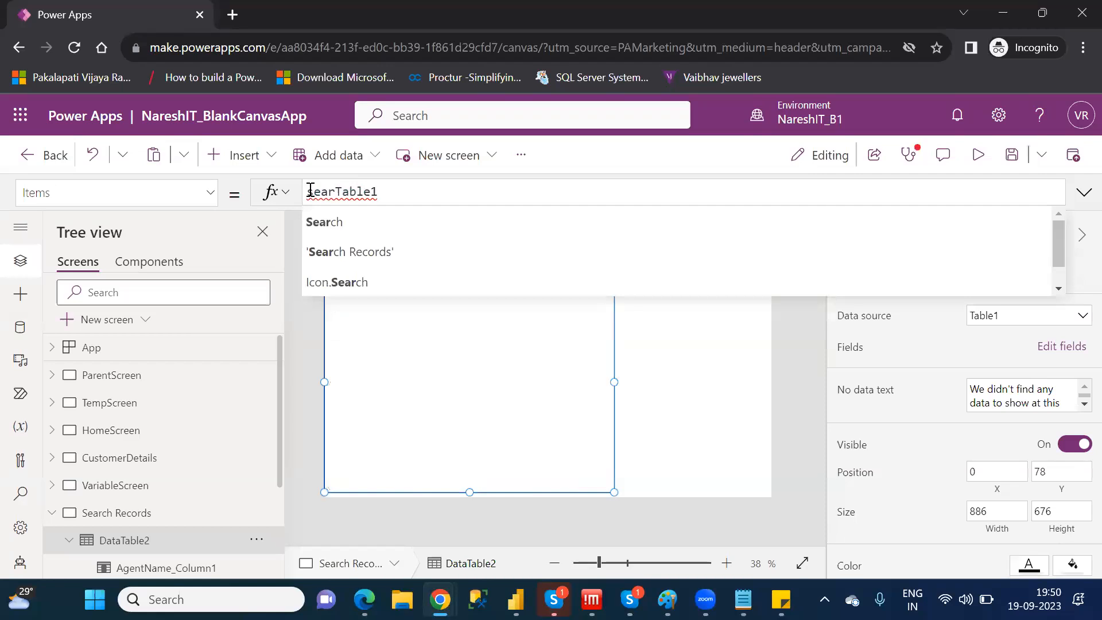
{"action": "key", "text": "Tab"}
{"action": "type", "text": "("}
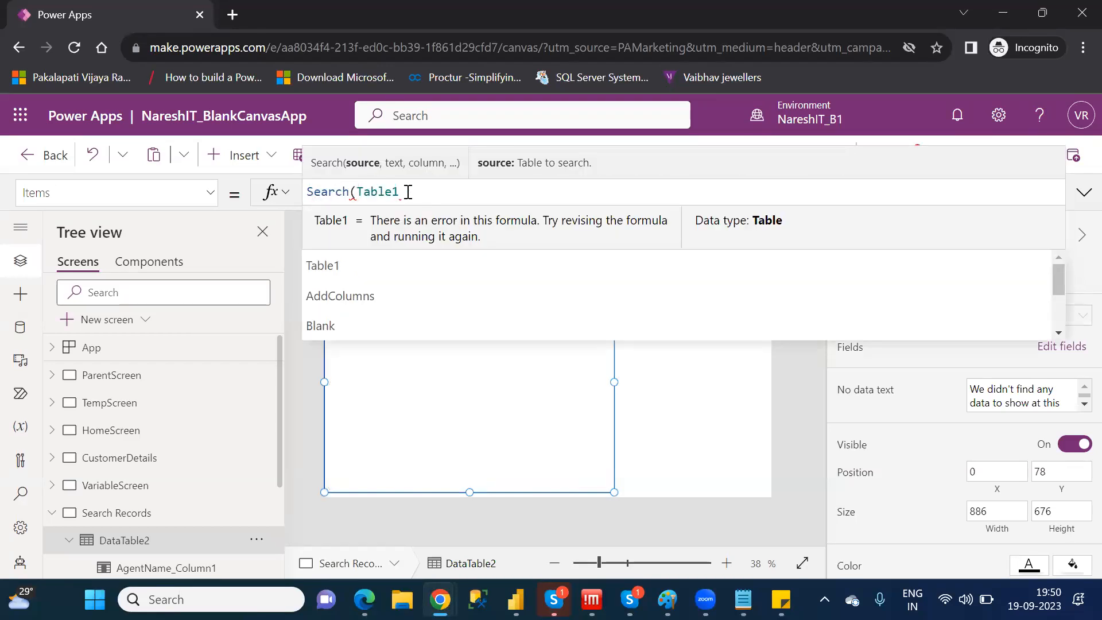
{"action": "left_click", "coordinate": [408, 192]}
{"action": "type", "text": ","}
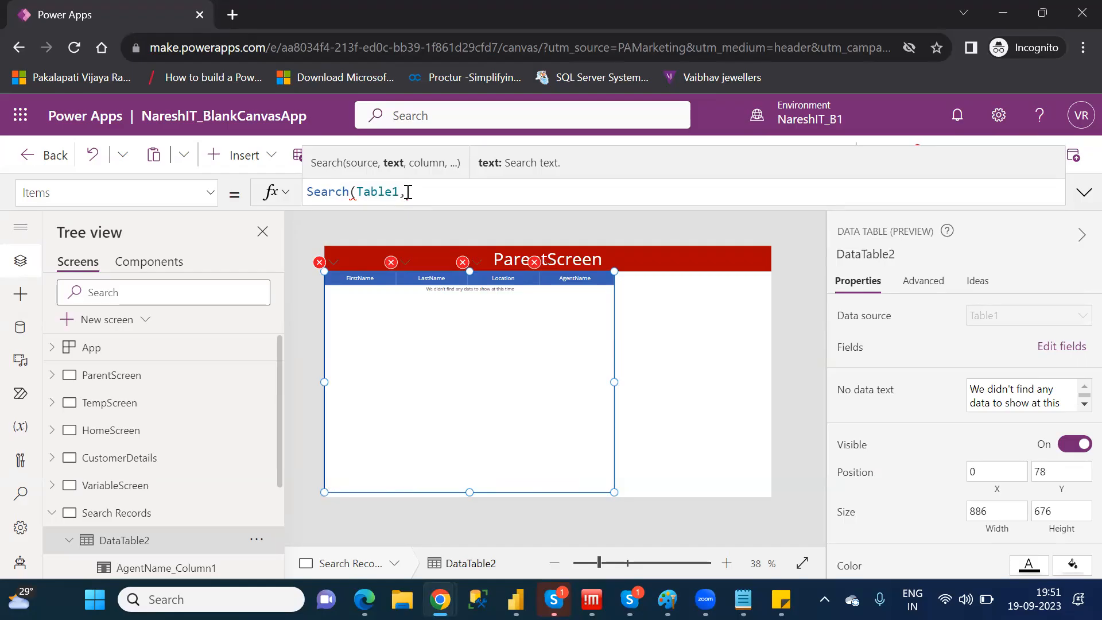
Complete the Items formula's Search with a customer's first name as quoted search text and "FirstName" as the column
{"action": "type", "text": "\"\""}
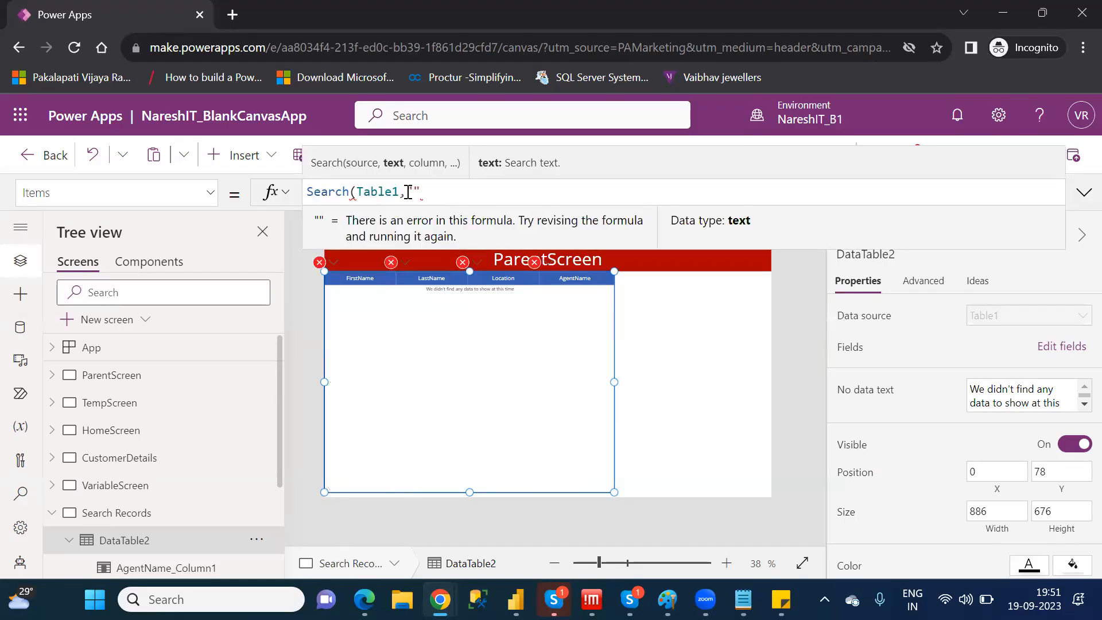
{"action": "type", "text": "Viki\""}
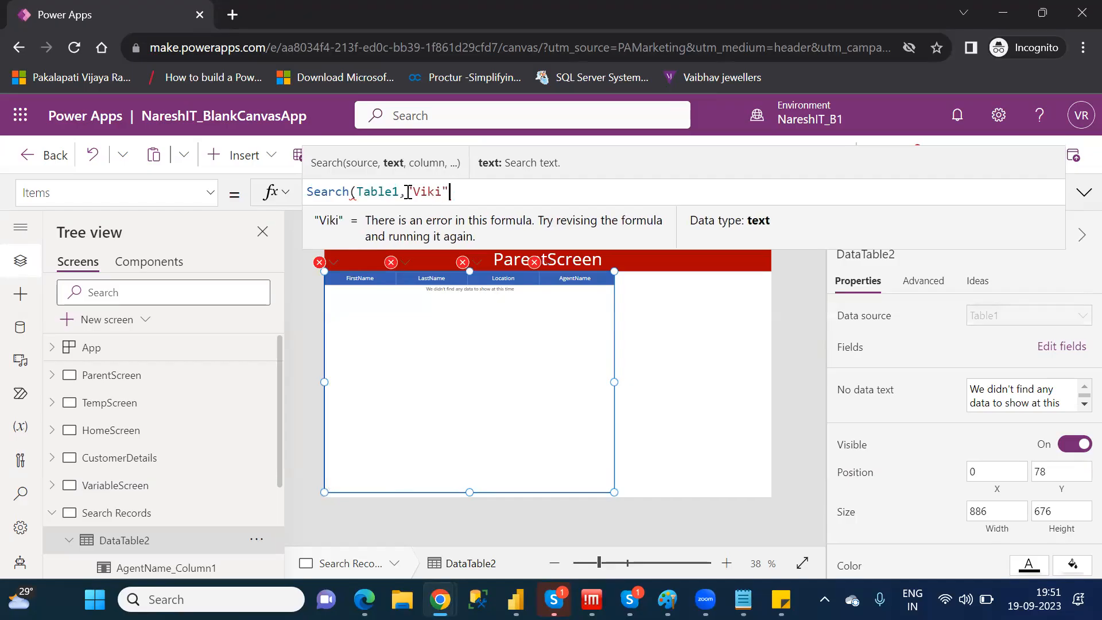
{"action": "type", "text": ","}
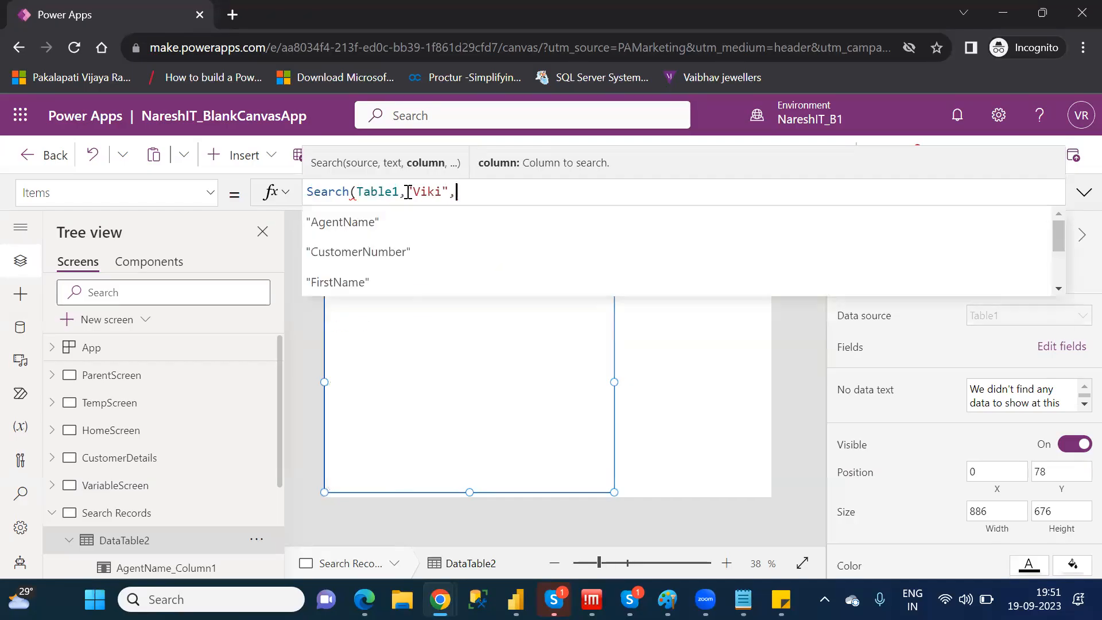
{"action": "key", "text": "Down"}
{"action": "key", "text": "Down"}
{"action": "key", "text": "Down"}
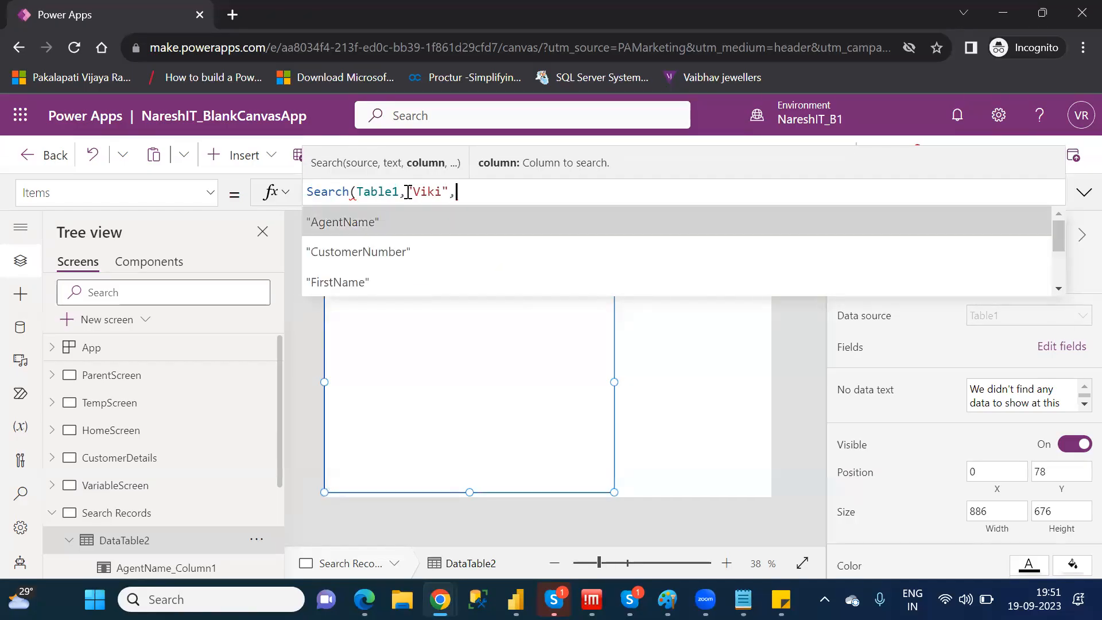
{"action": "key", "text": "Tab"}
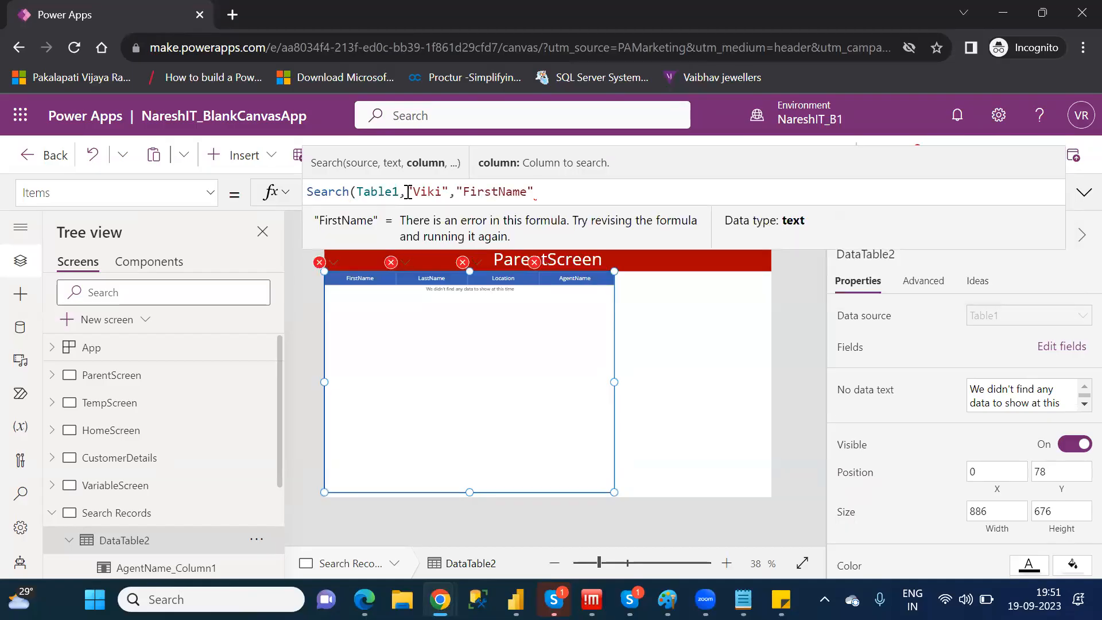
{"action": "type", "text": ")"}
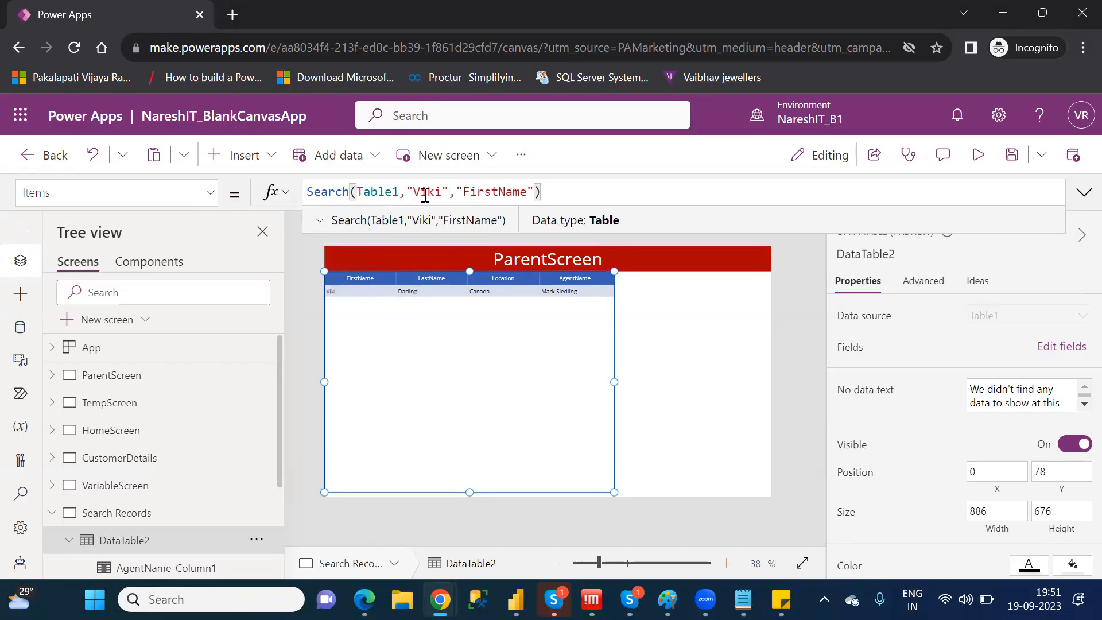
{"action": "left_click", "coordinate": [745, 325]}
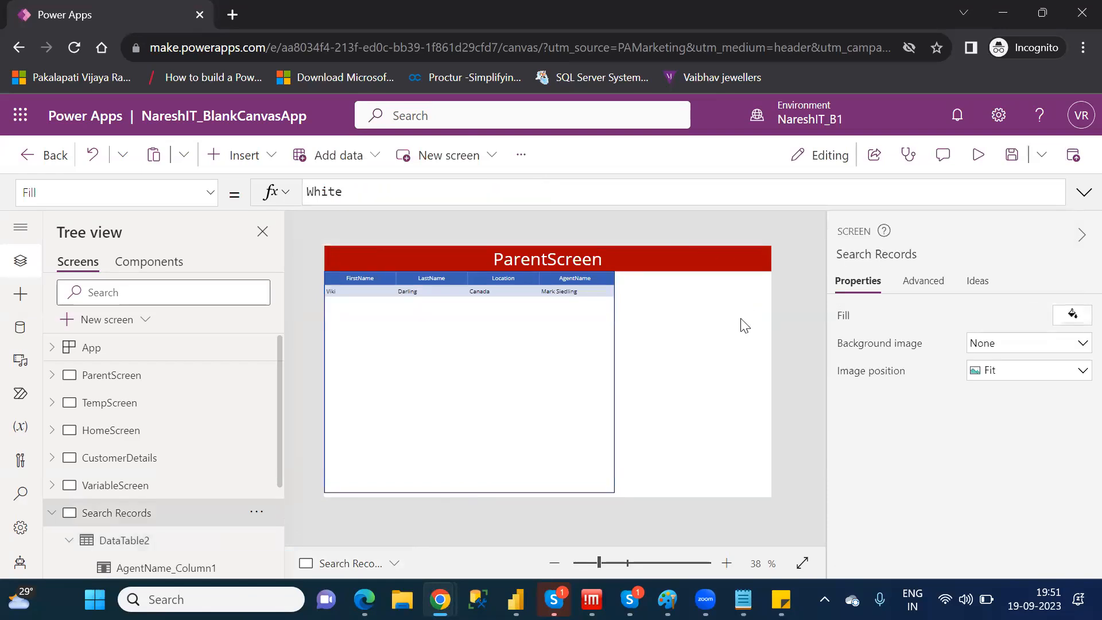
{"action": "left_click", "coordinate": [595, 343]}
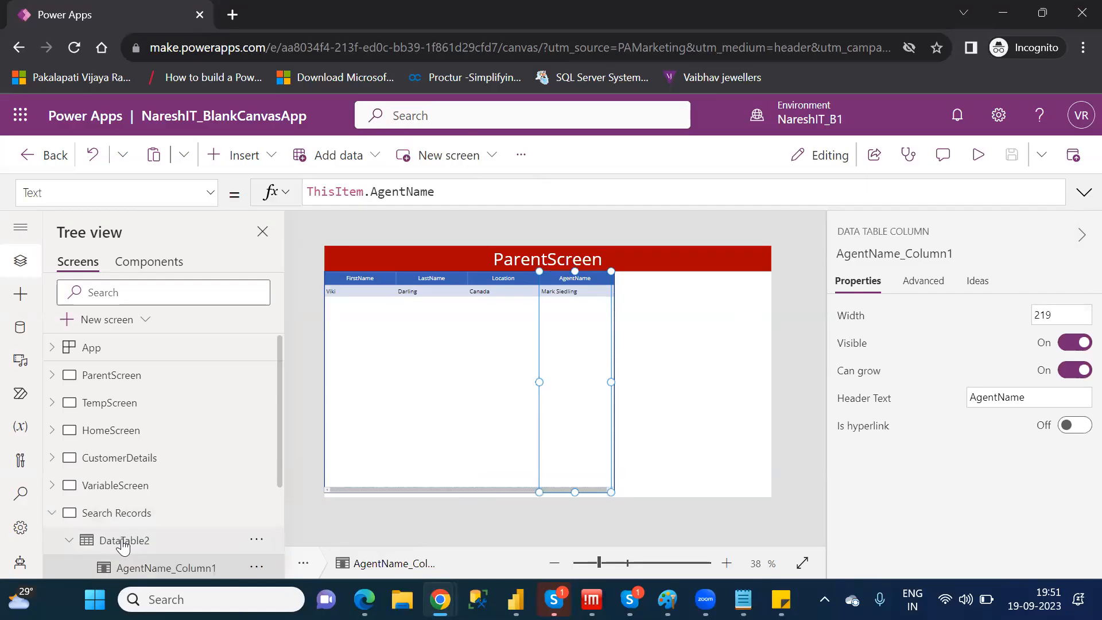
{"action": "left_click", "coordinate": [124, 541]}
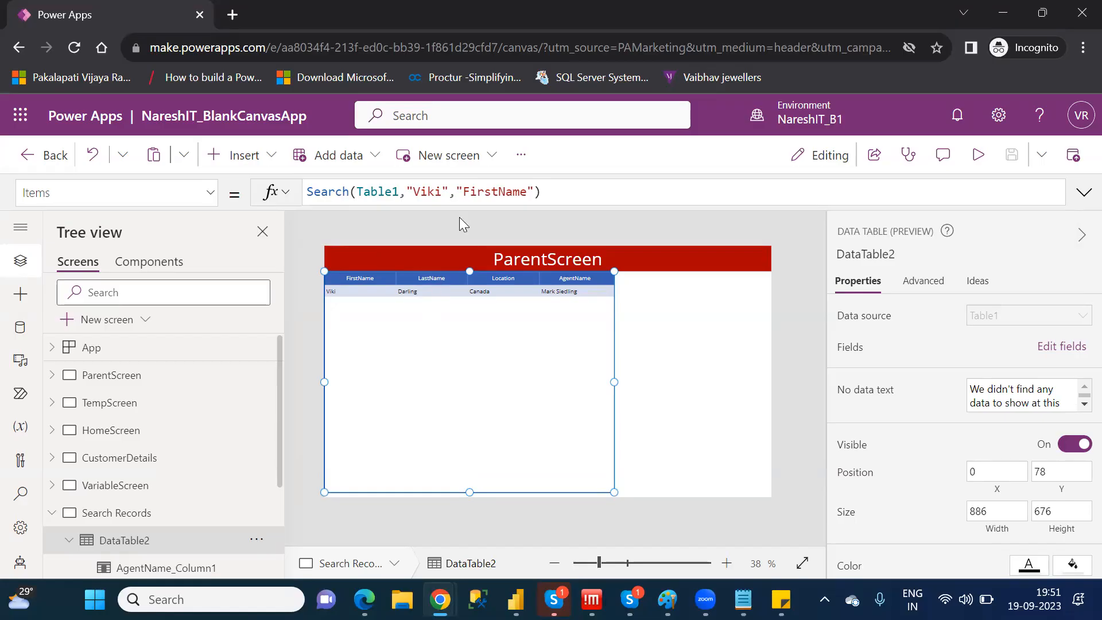
{"action": "double_click", "coordinate": [429, 191]}
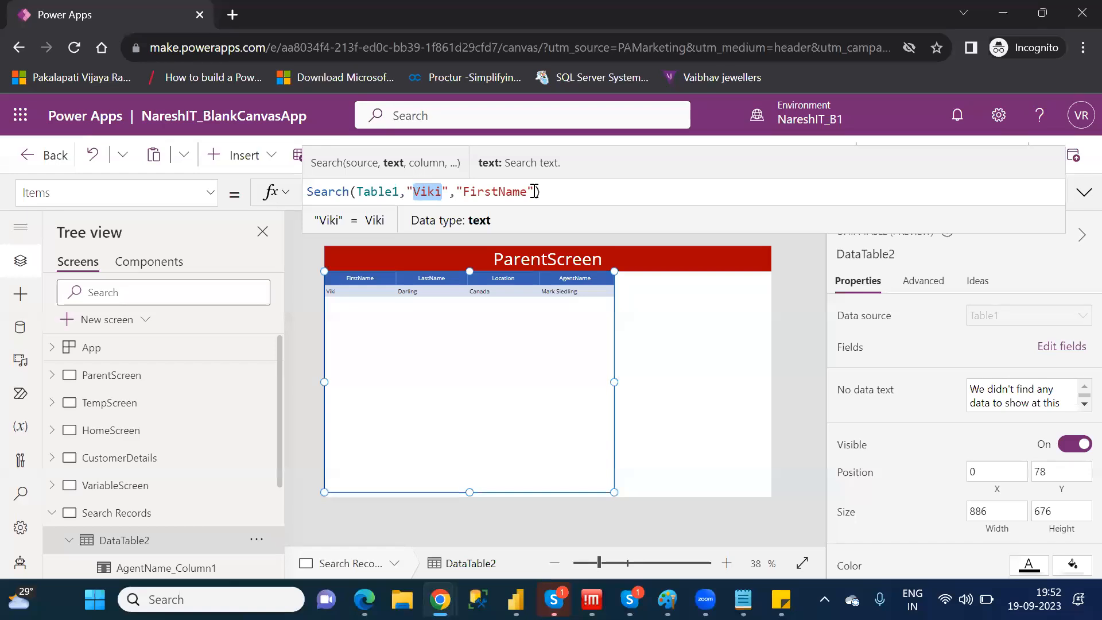
Insert a text input on the Search Records screen, in the empty area beside the data table just below the header
{"action": "left_click", "coordinate": [744, 329]}
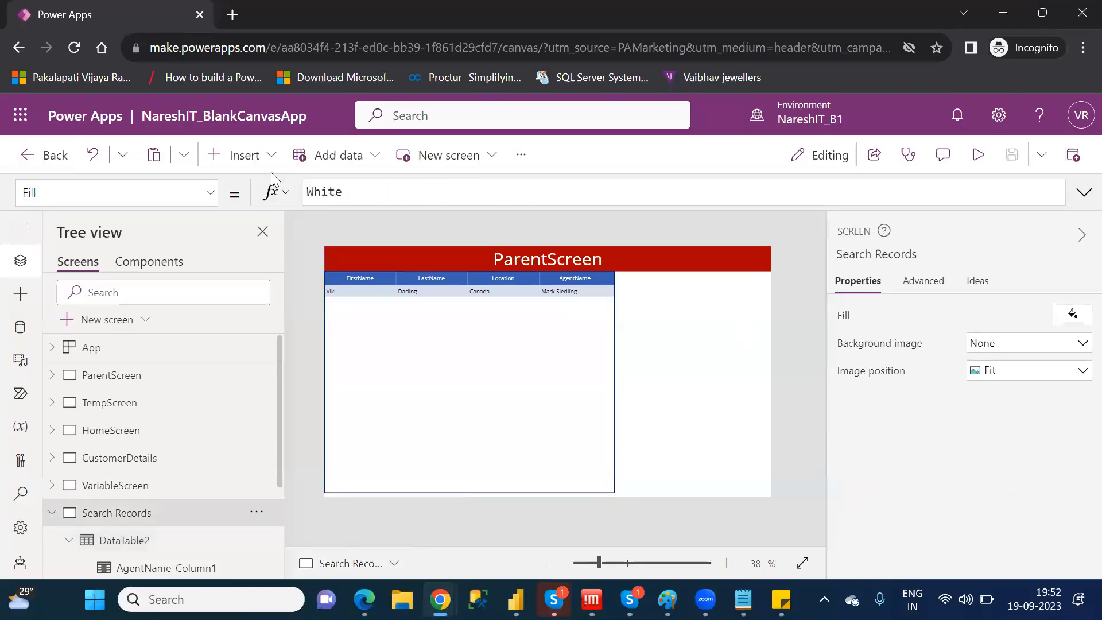
{"action": "left_click", "coordinate": [241, 167]}
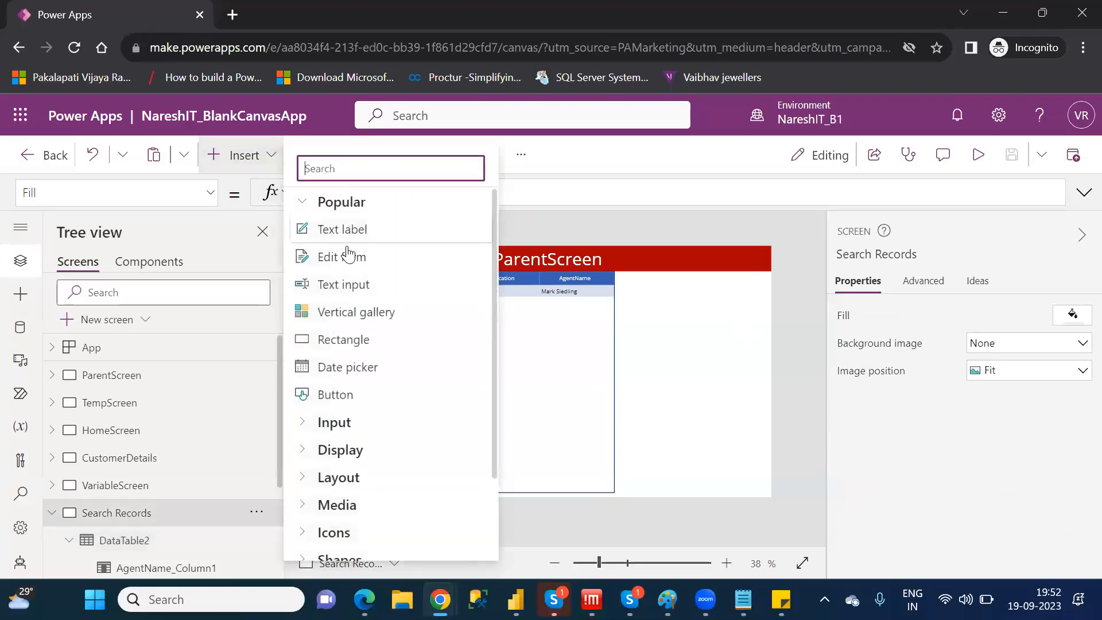
{"action": "left_click", "coordinate": [359, 294]}
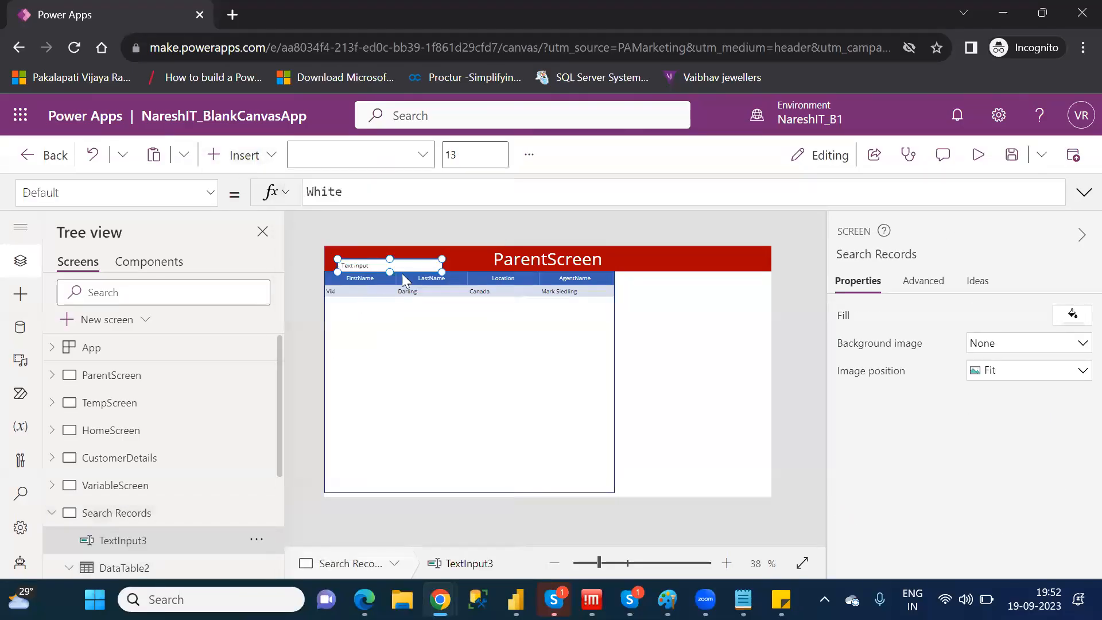
{"action": "left_click_drag", "start_coordinate": [407, 265], "coordinate": [699, 285]}
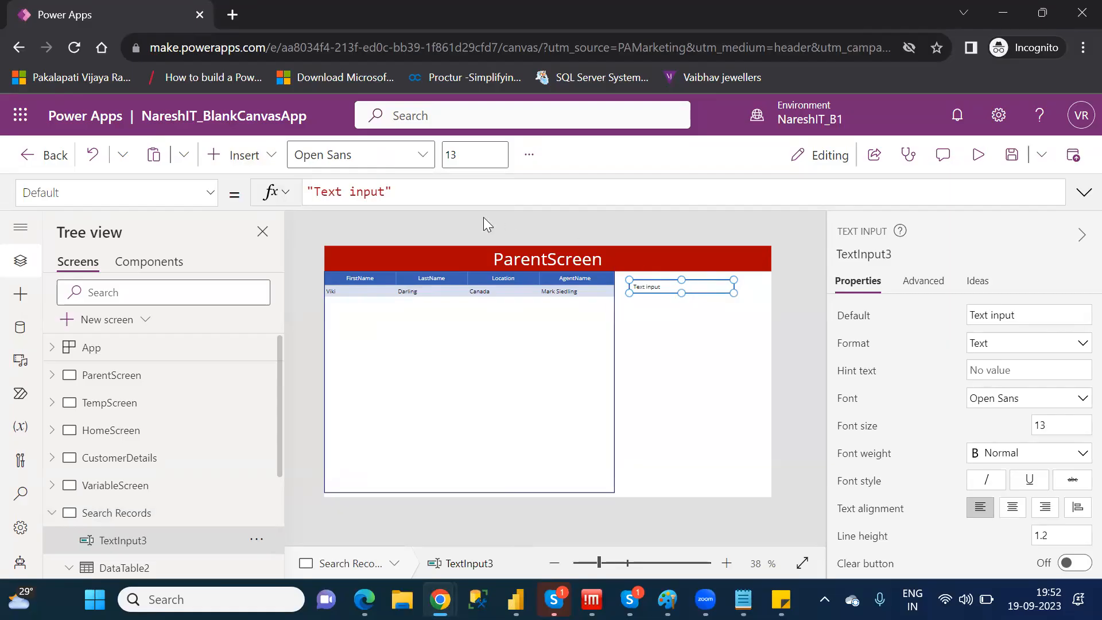
Clear the text input's default value and set its hint text to "Search Value"
{"action": "left_click_drag", "start_coordinate": [394, 191], "coordinate": [308, 191]}
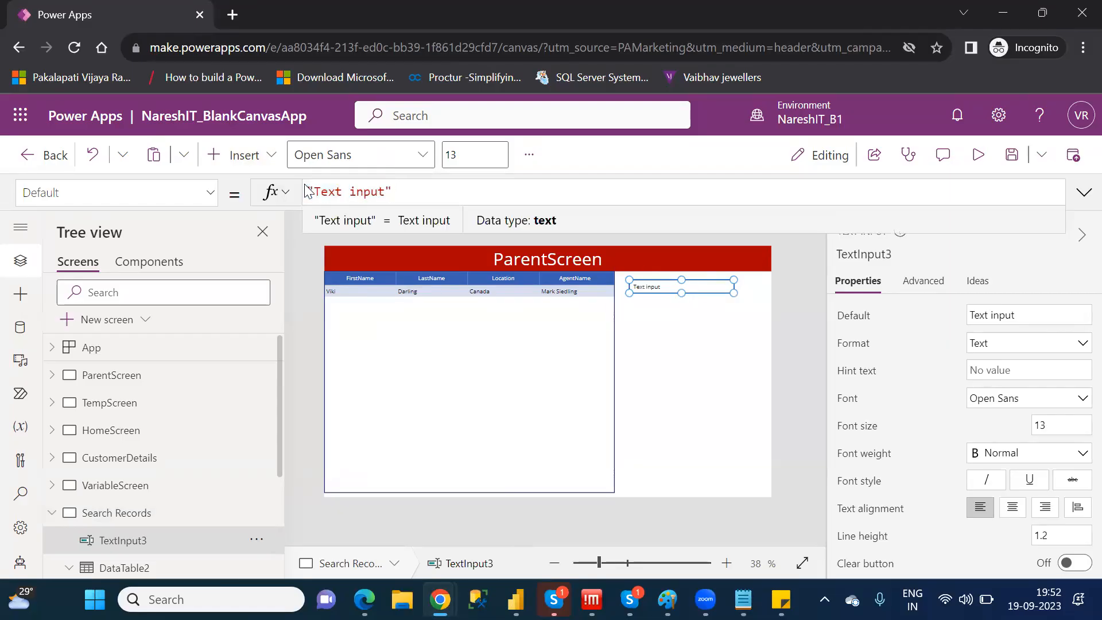
{"action": "left_click_drag", "start_coordinate": [394, 191], "coordinate": [310, 192]}
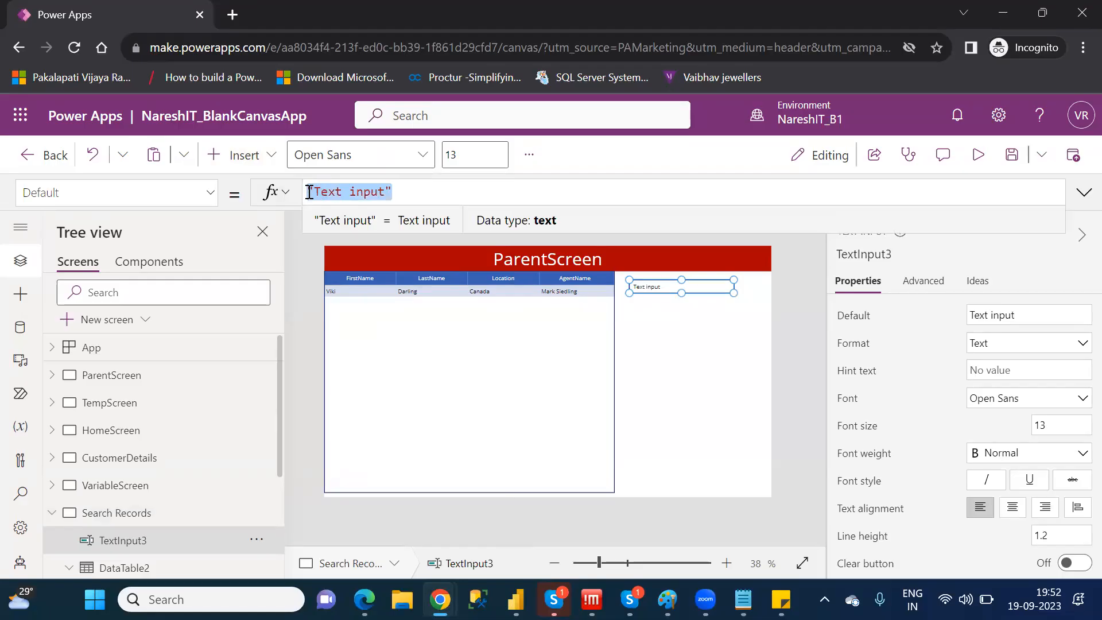
{"action": "key", "text": "BackSpace"}
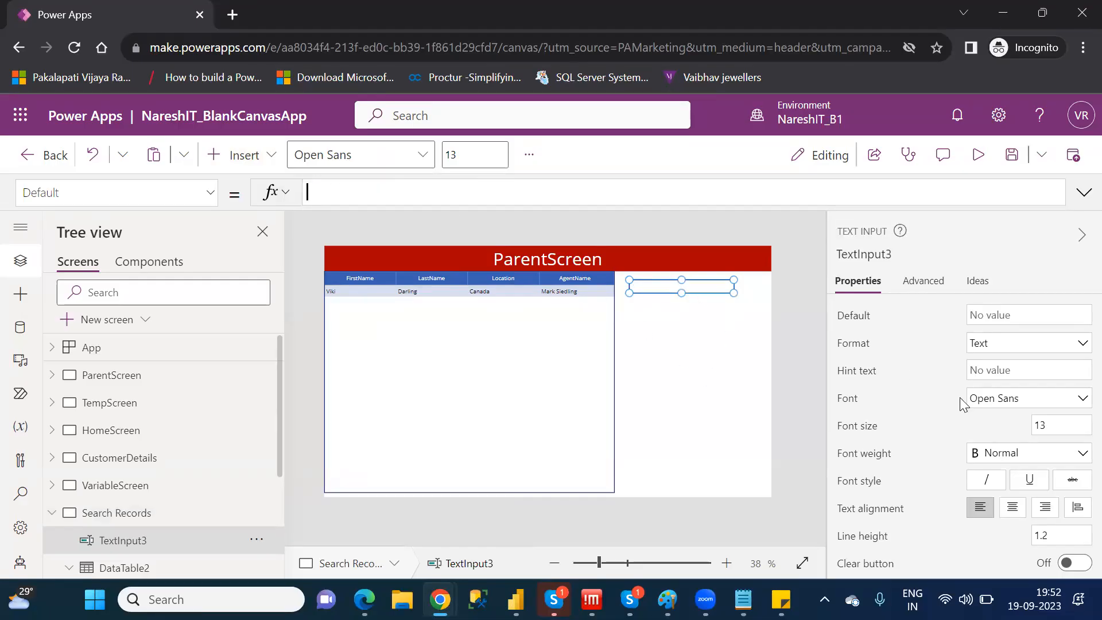
{"action": "left_click", "coordinate": [994, 369]}
{"action": "type", "text": "Sear"}
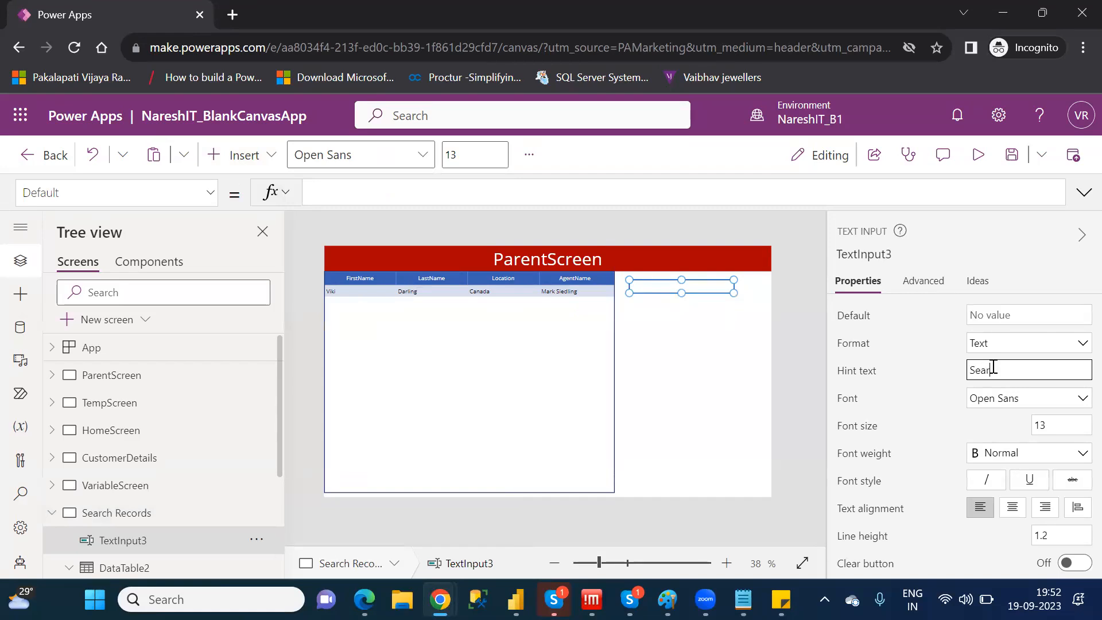
{"action": "type", "text": "ch Value"}
Replace the fixed search text in the data table's Items formula with TextInput3.Text
{"action": "left_click", "coordinate": [163, 567]}
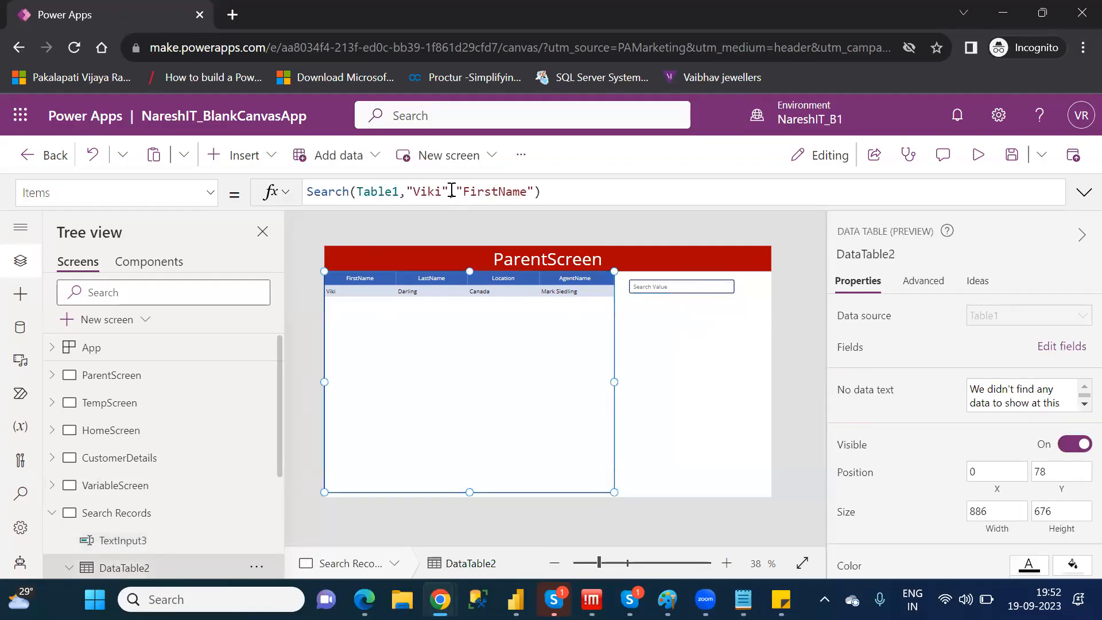
{"action": "left_click_drag", "start_coordinate": [451, 190], "coordinate": [408, 187]}
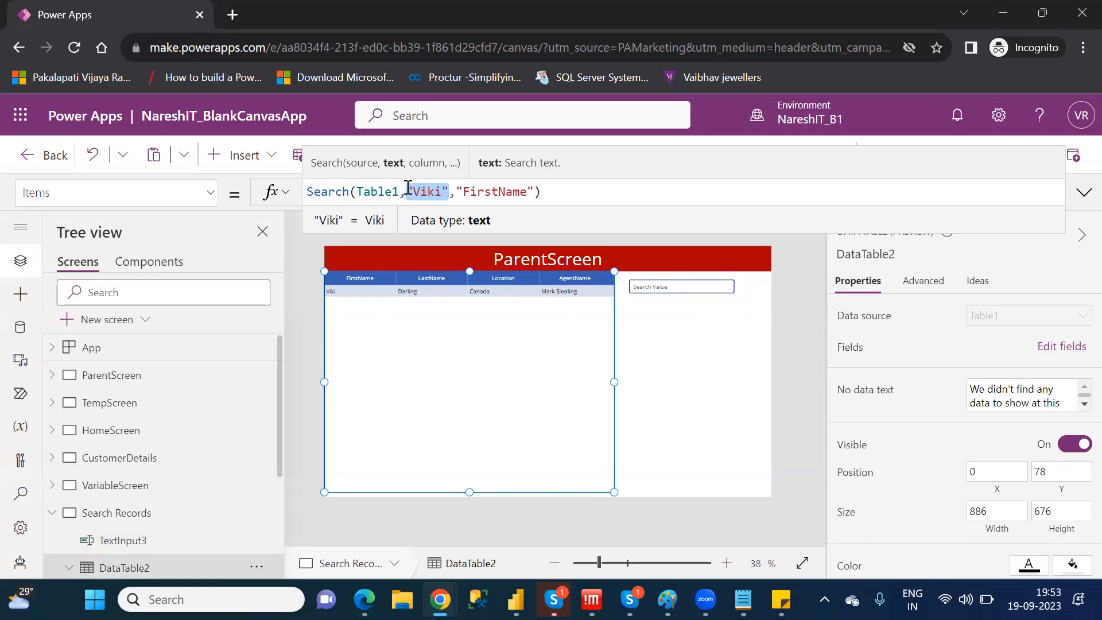
{"action": "key", "text": "BackSpace"}
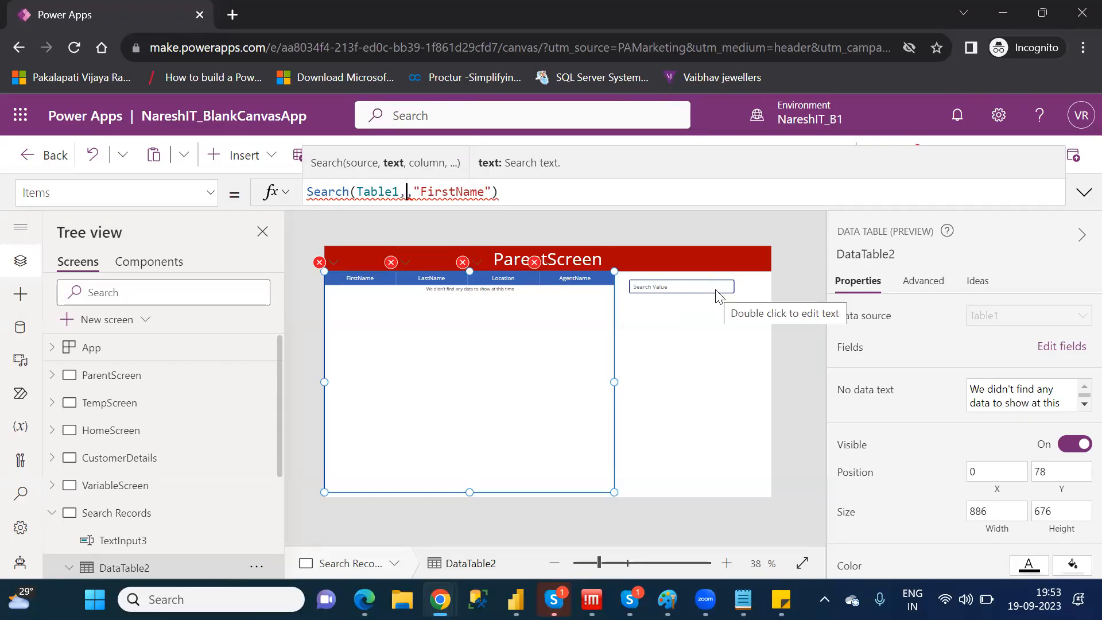
{"action": "type", "text": "text"}
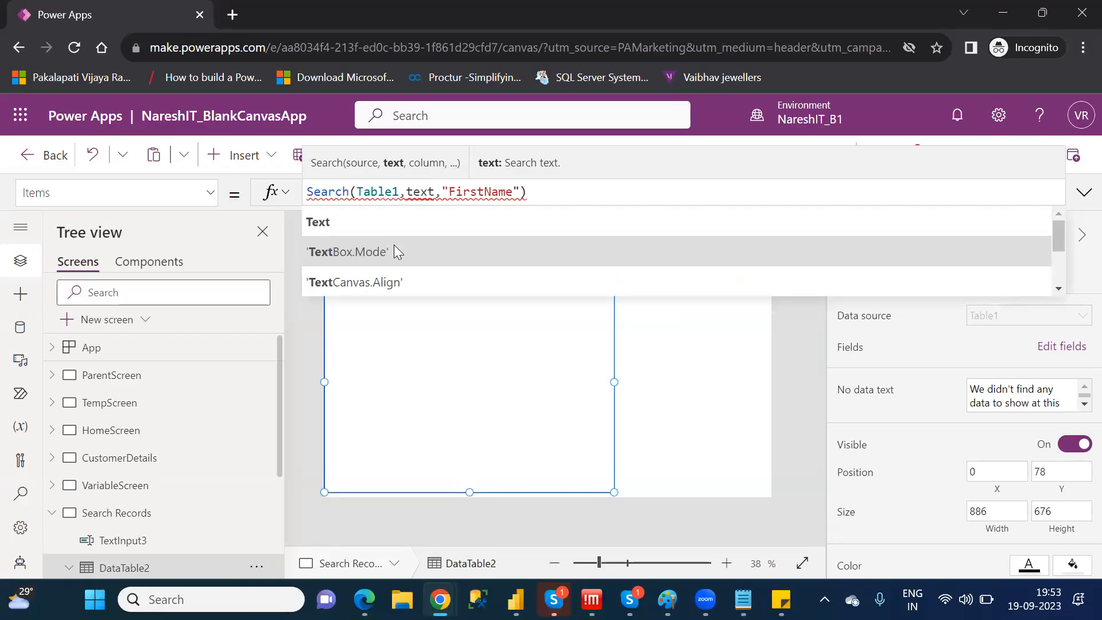
{"action": "type", "text": "inpu"}
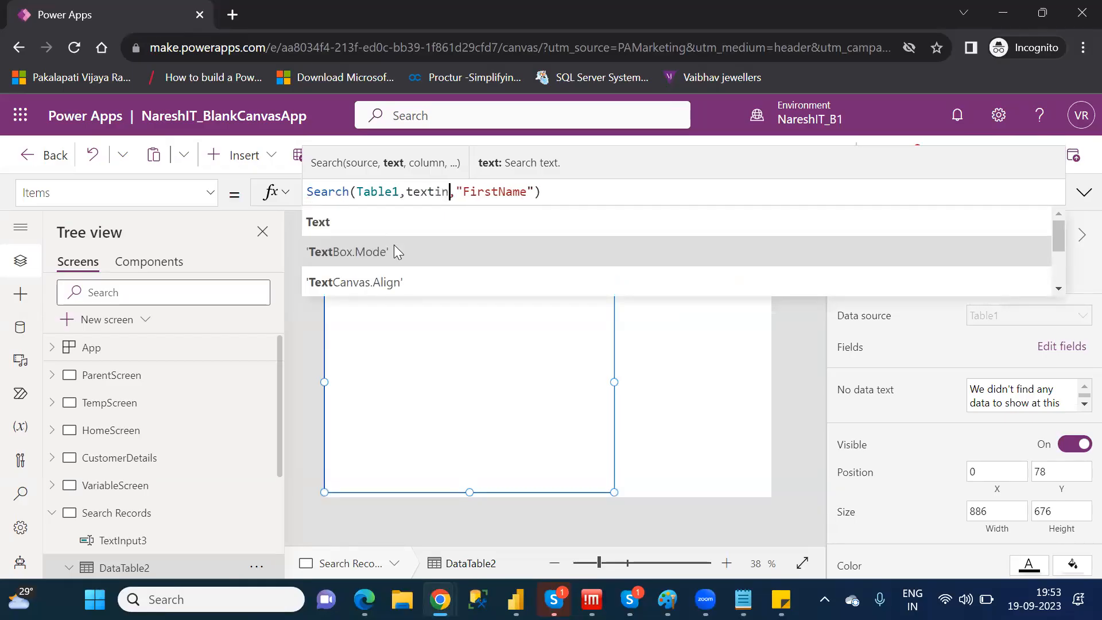
{"action": "key", "text": "Down"}
{"action": "key", "text": "Down"}
{"action": "key", "text": "Down"}
{"action": "key", "text": "Down"}
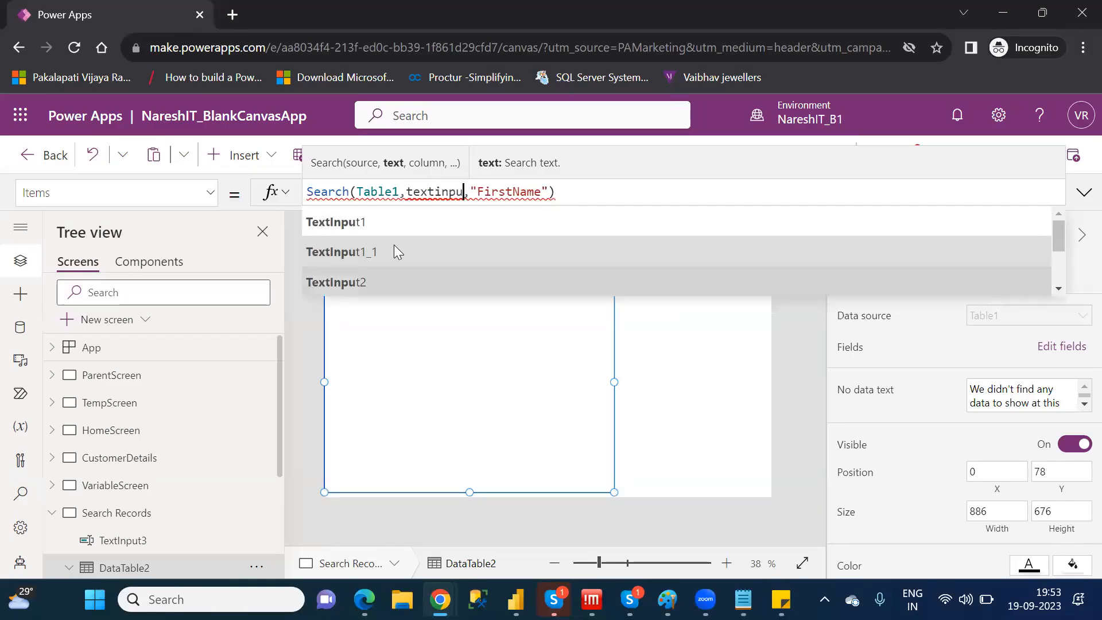
{"action": "key", "text": "Tab"}
{"action": "type", "text": "."}
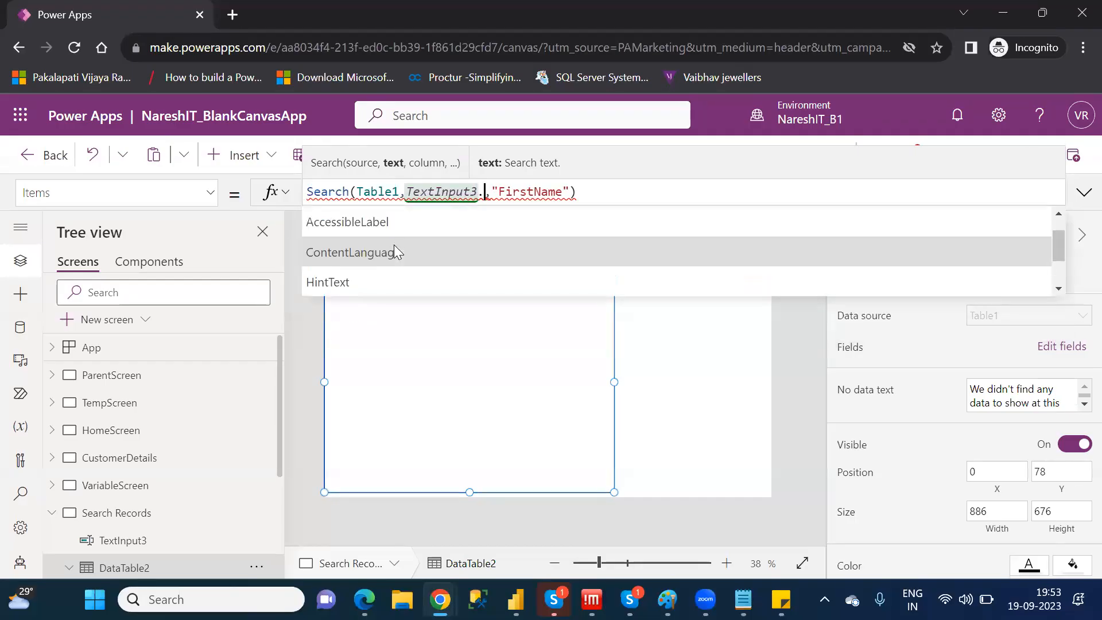
{"action": "type", "text": "te"}
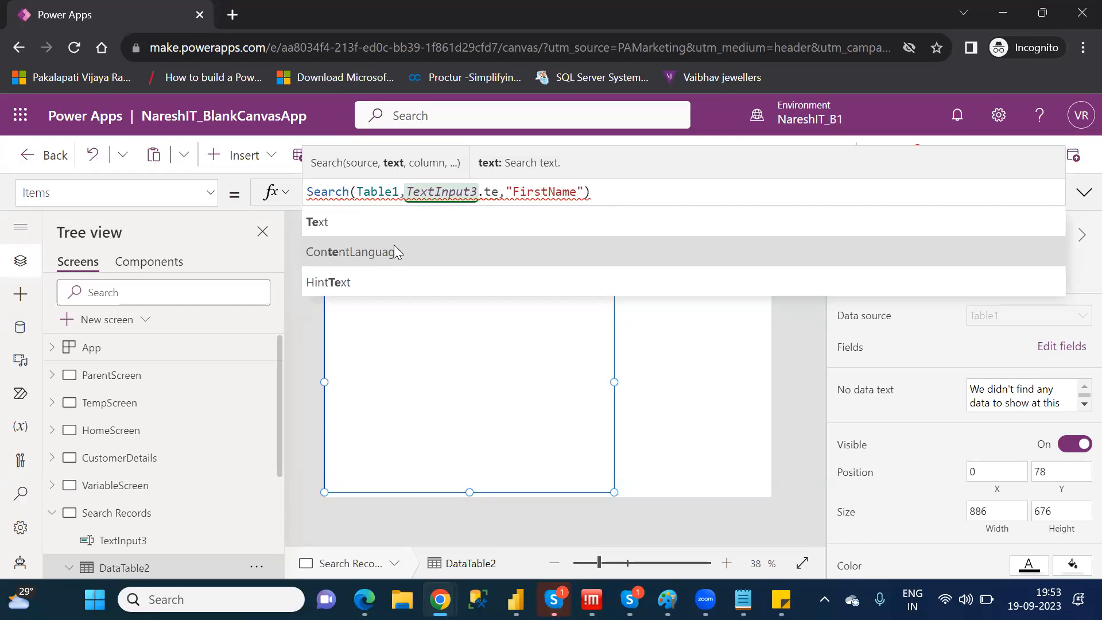
{"action": "left_click", "coordinate": [351, 222]}
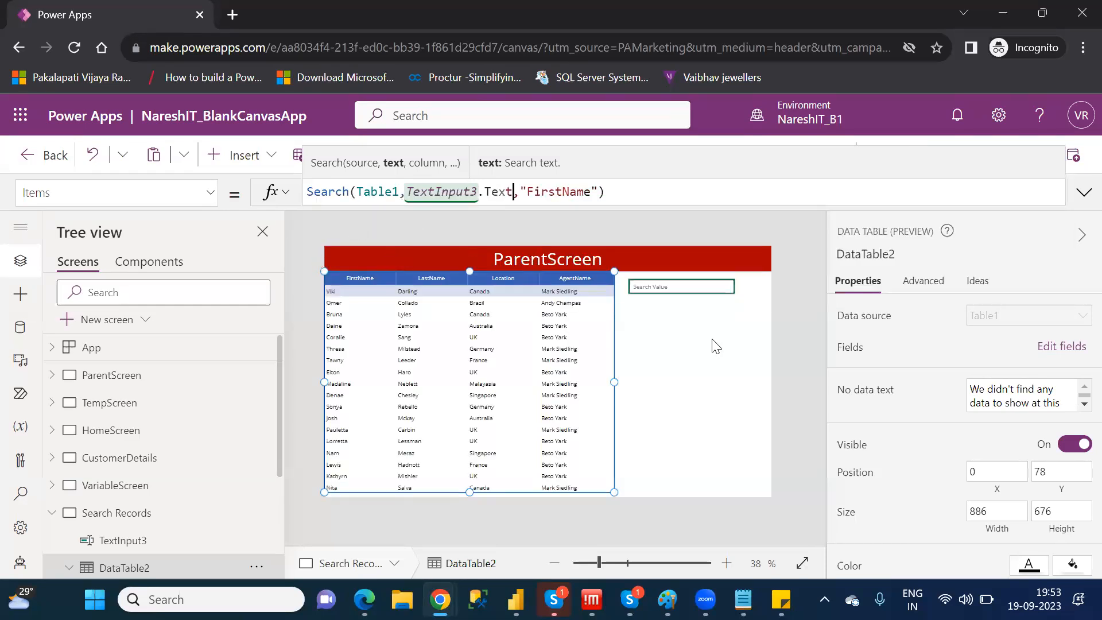
{"action": "left_click", "coordinate": [744, 366]}
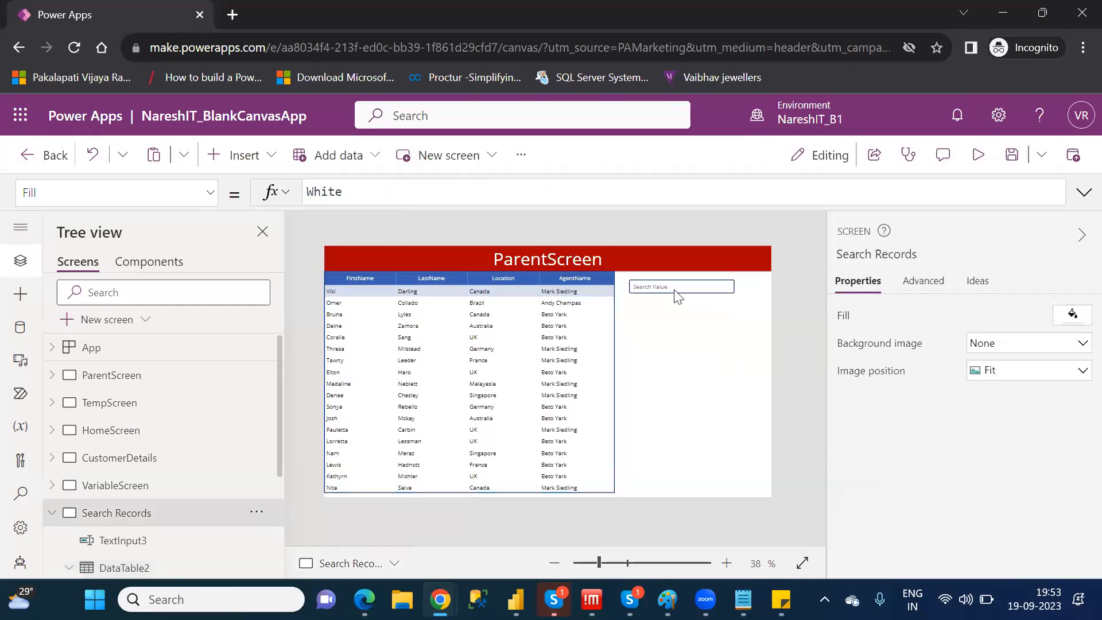
Preview the app and search the data table by entering a customer's first name in the text input
{"action": "left_click", "coordinate": [978, 153]}
{"action": "left_click", "coordinate": [775, 208]}
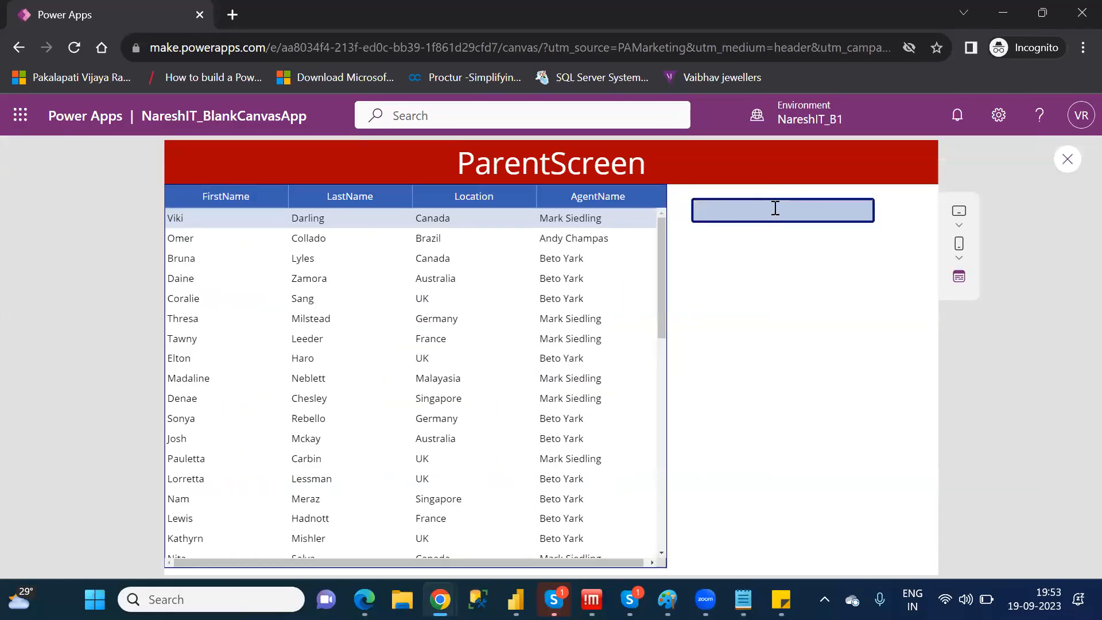
{"action": "type", "text": "omer"}
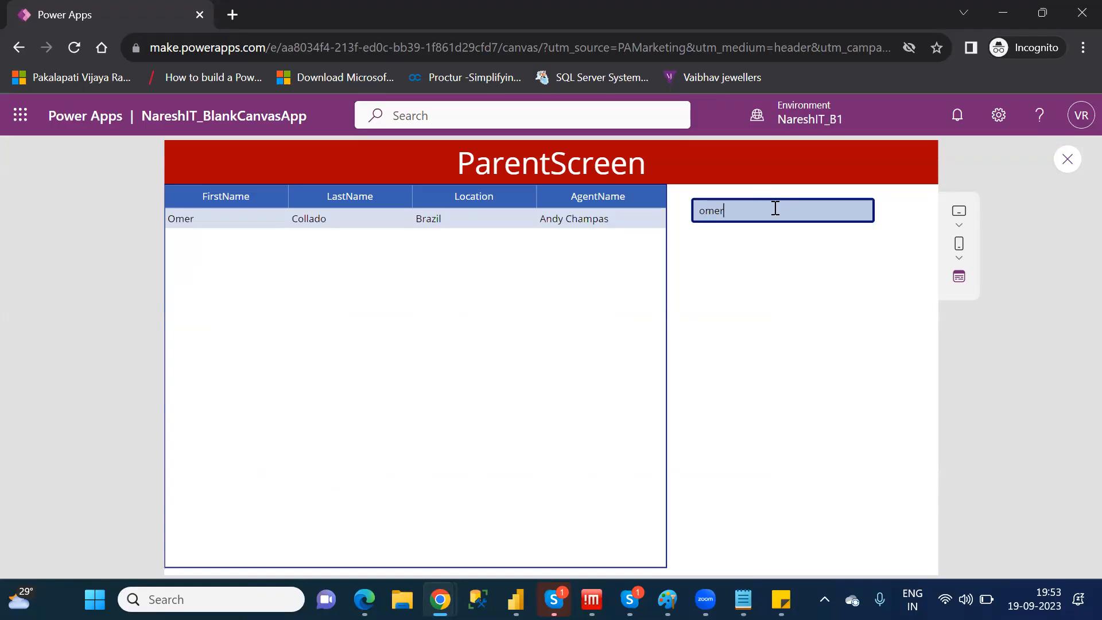
Test the search box with the partial texts "o" and "om", clear it and close the app preview
{"action": "key", "text": "BackSpace"}
{"action": "key", "text": "BackSpace"}
{"action": "key", "text": "BackSpace"}
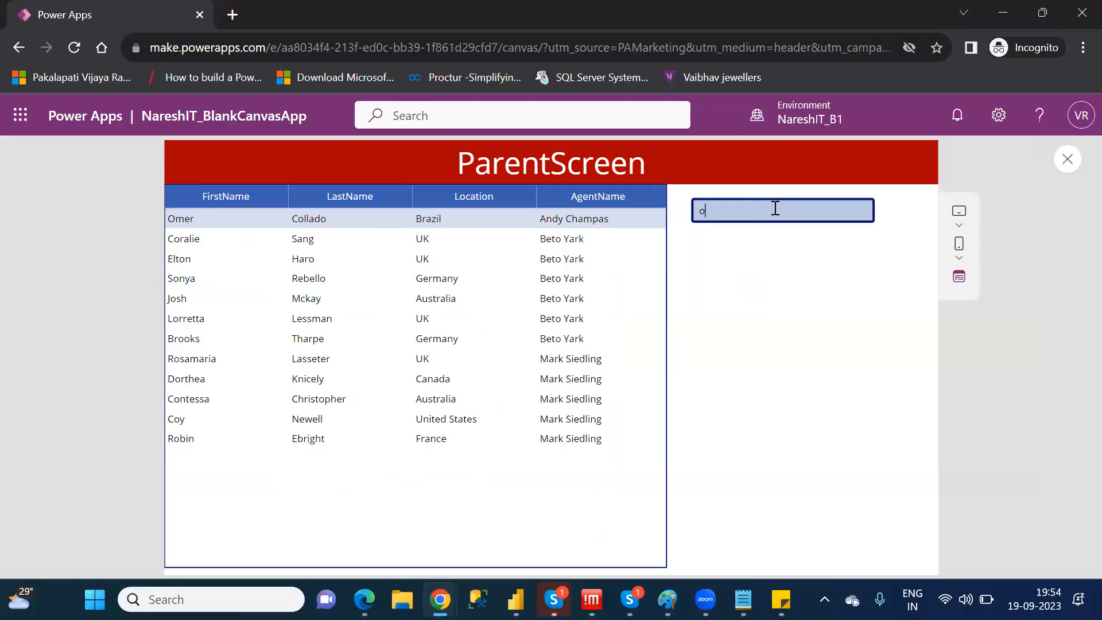
{"action": "type", "text": "m"}
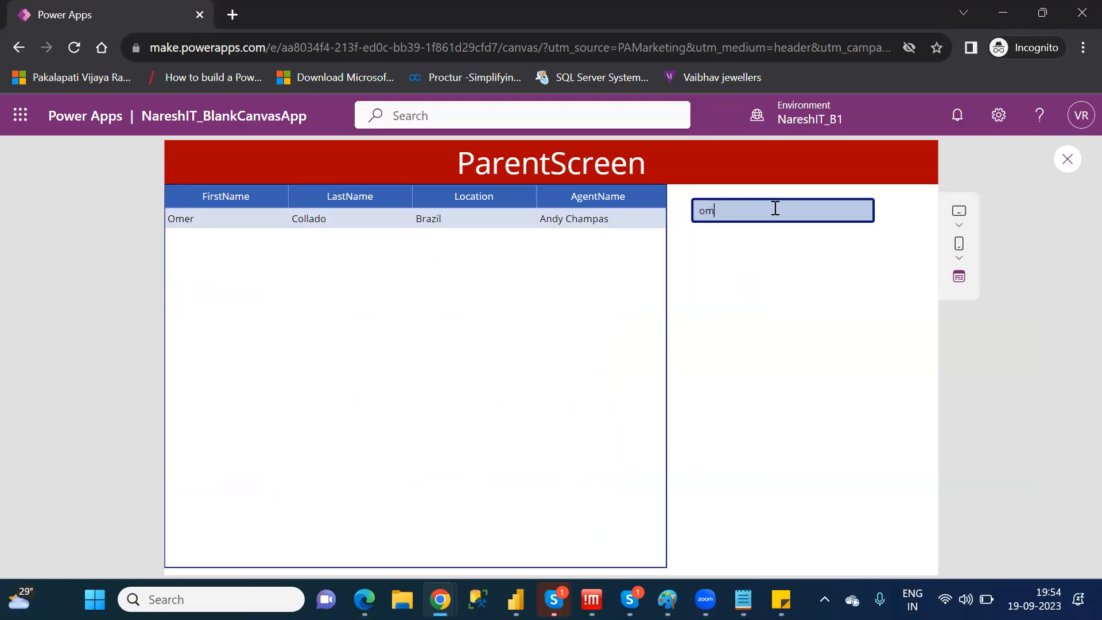
{"action": "key", "text": "BackSpace"}
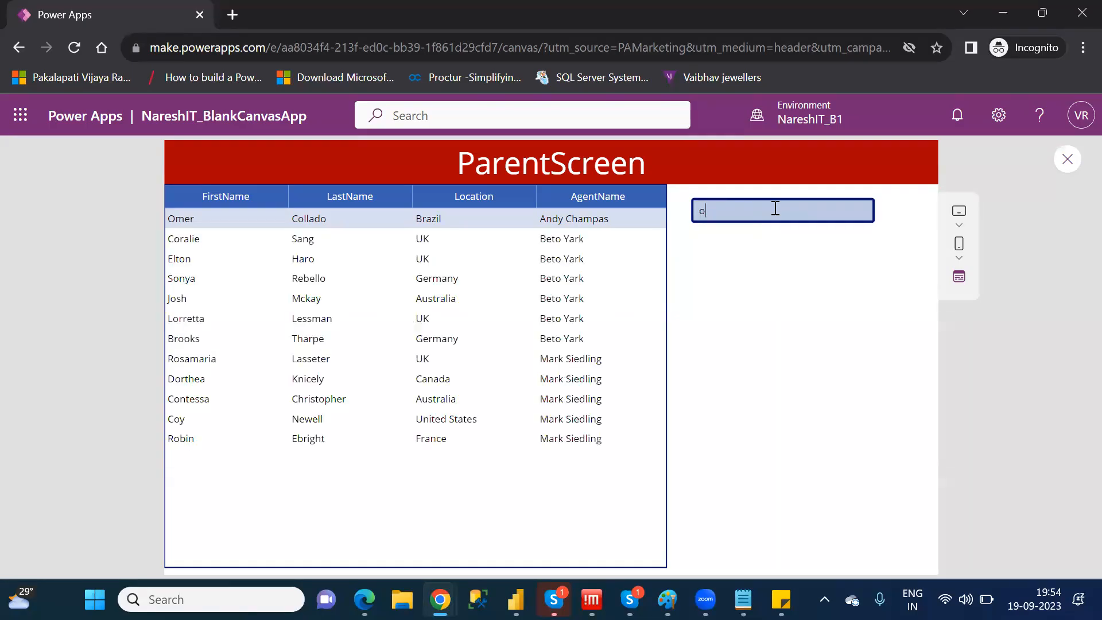
{"action": "key", "text": "BackSpace"}
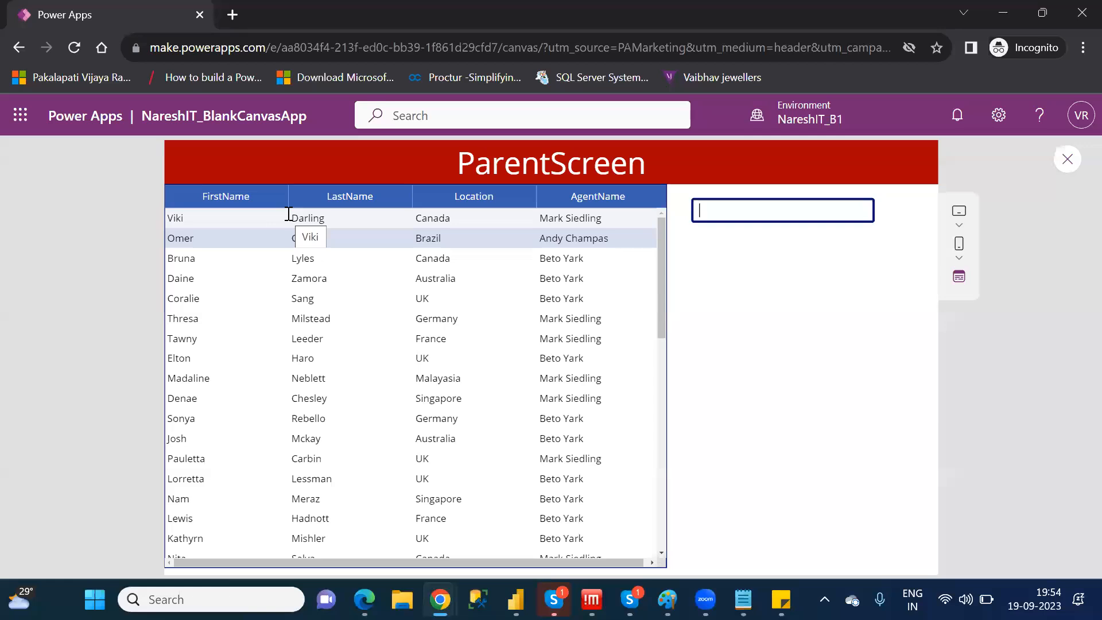
{"action": "left_click", "coordinate": [1080, 168]}
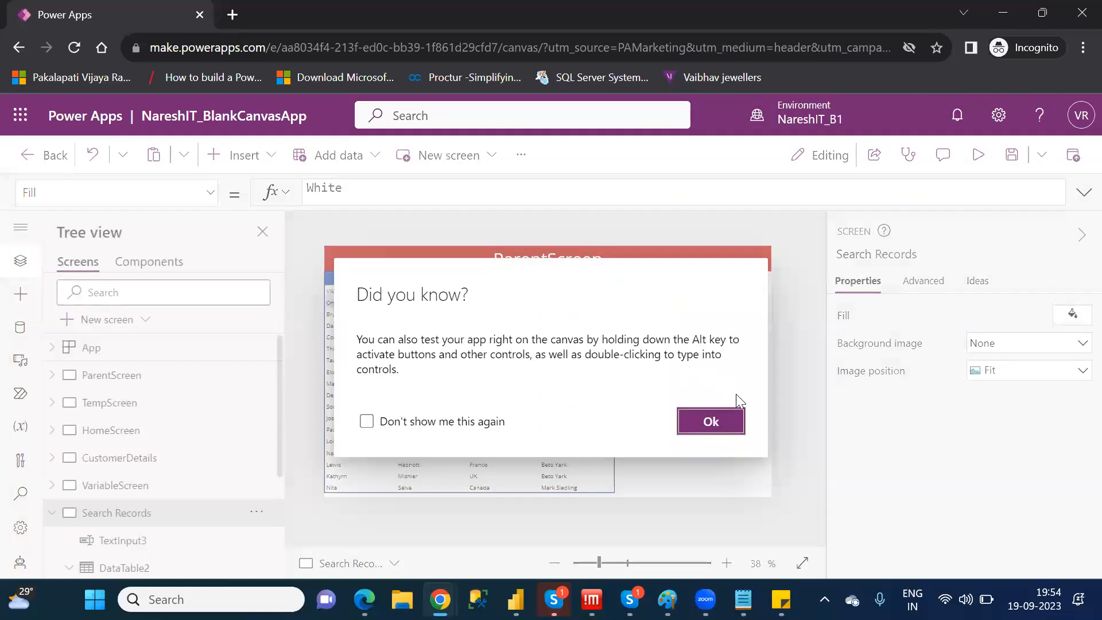
{"action": "left_click", "coordinate": [727, 423]}
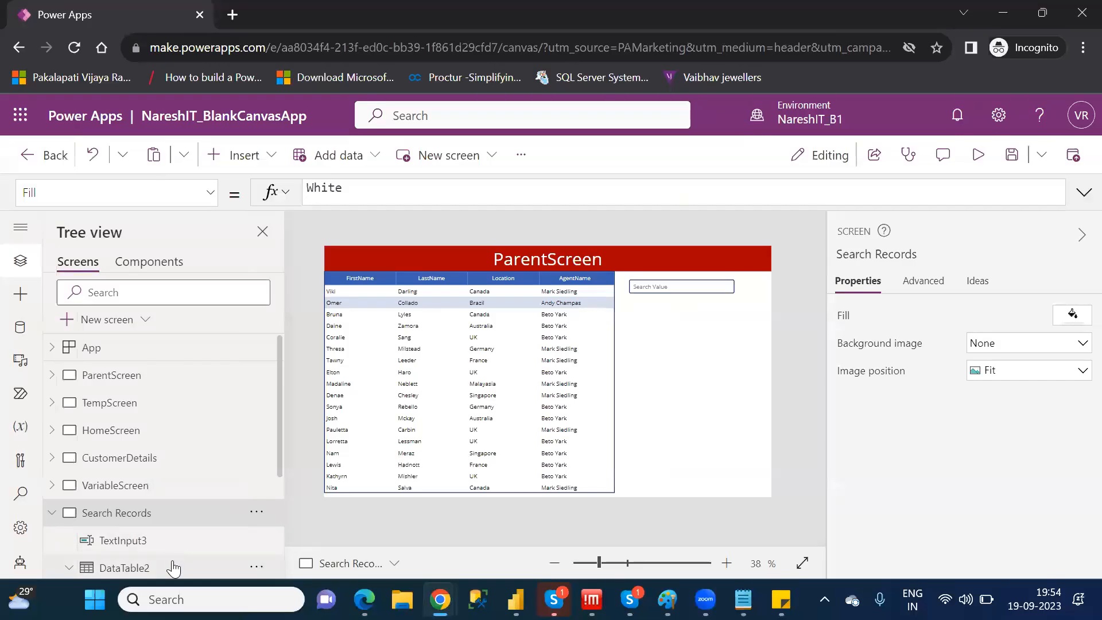
Add "LastName" as a second search column after "FirstName" in DataTable2's Items formula
{"action": "left_click", "coordinate": [173, 569]}
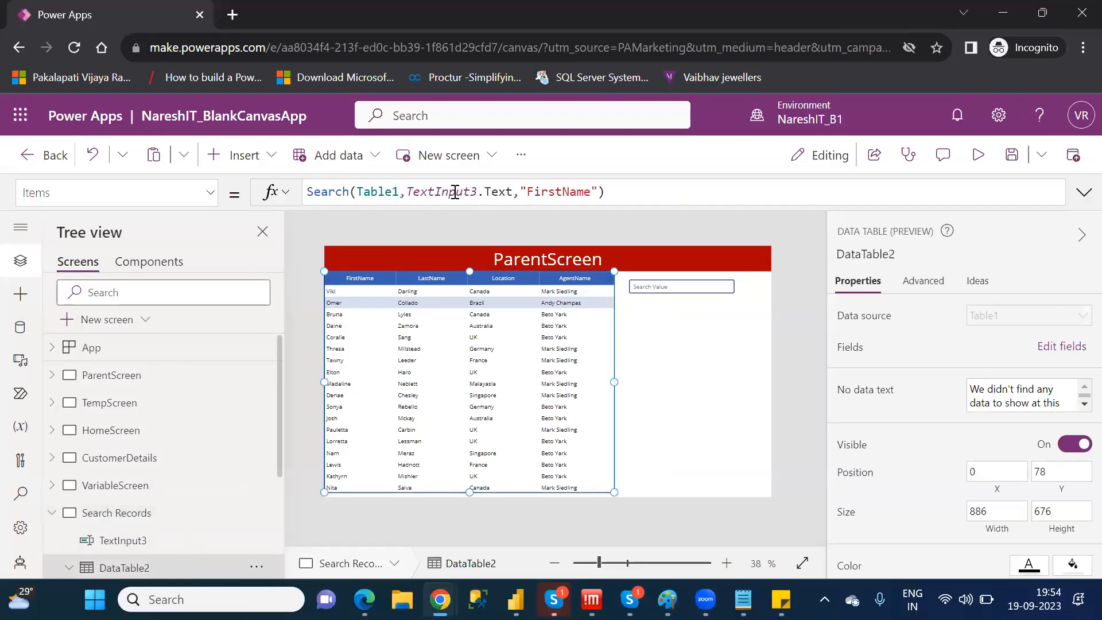
{"action": "left_click_drag", "start_coordinate": [513, 192], "coordinate": [411, 192]}
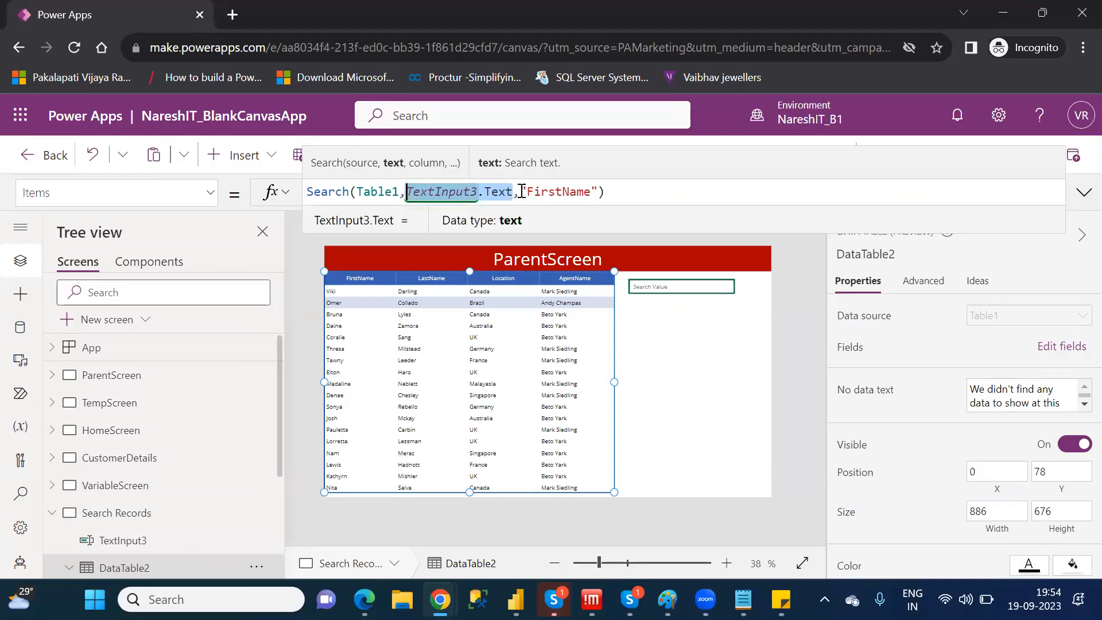
{"action": "left_click_drag", "start_coordinate": [519, 192], "coordinate": [599, 192]}
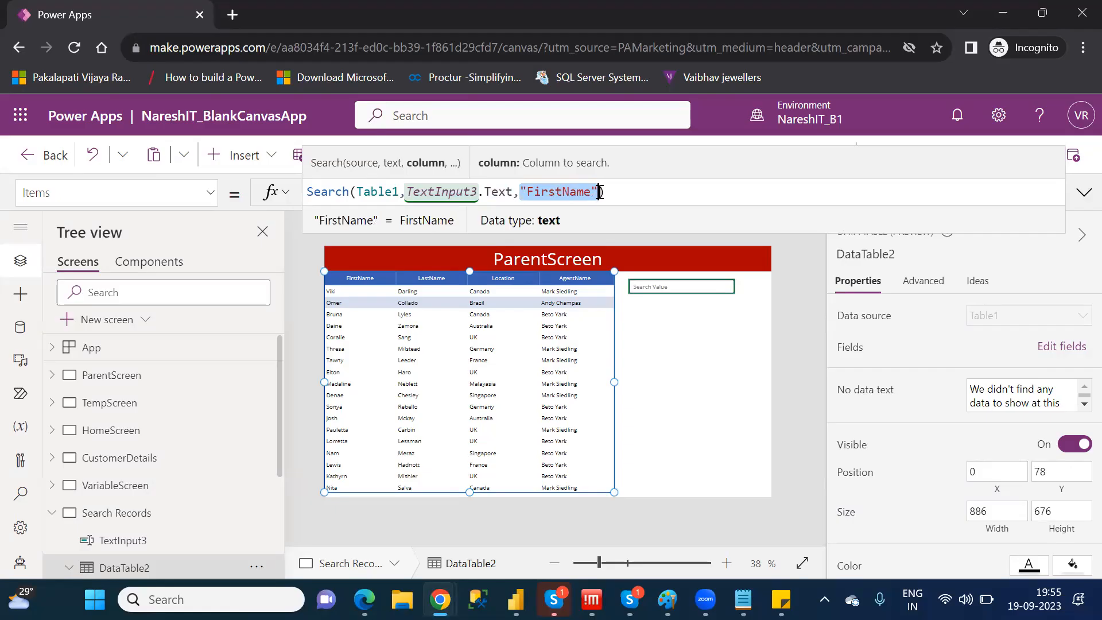
{"action": "left_click", "coordinate": [599, 192]}
{"action": "type", "text": ","}
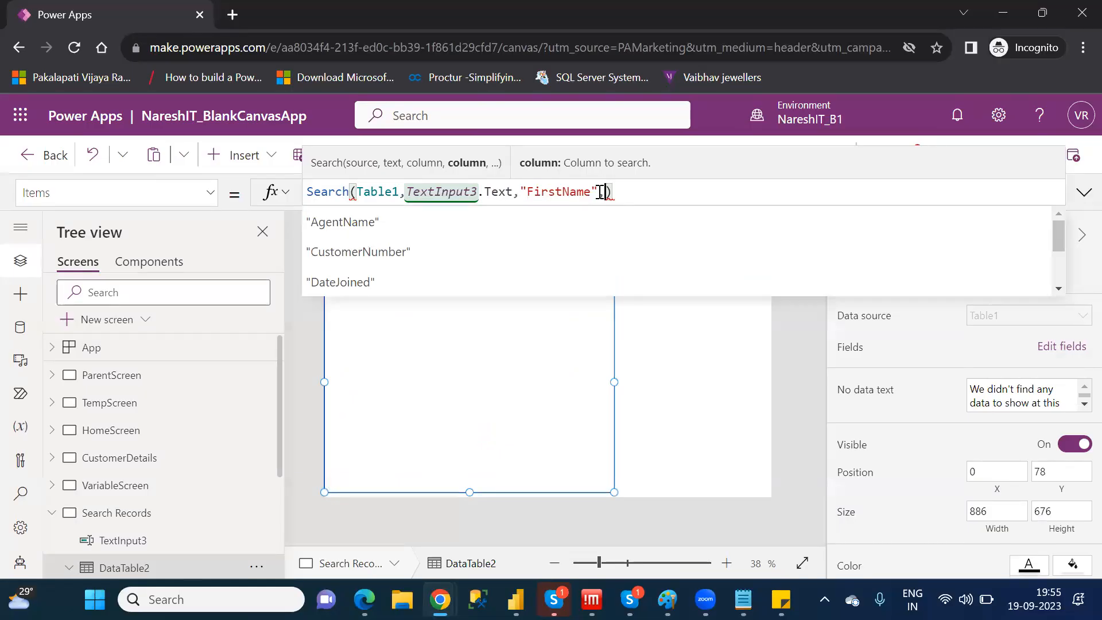
{"action": "key", "text": "Down"}
{"action": "key", "text": "Down"}
{"action": "key", "text": "Down"}
{"action": "key", "text": "Down"}
{"action": "key", "text": "Down"}
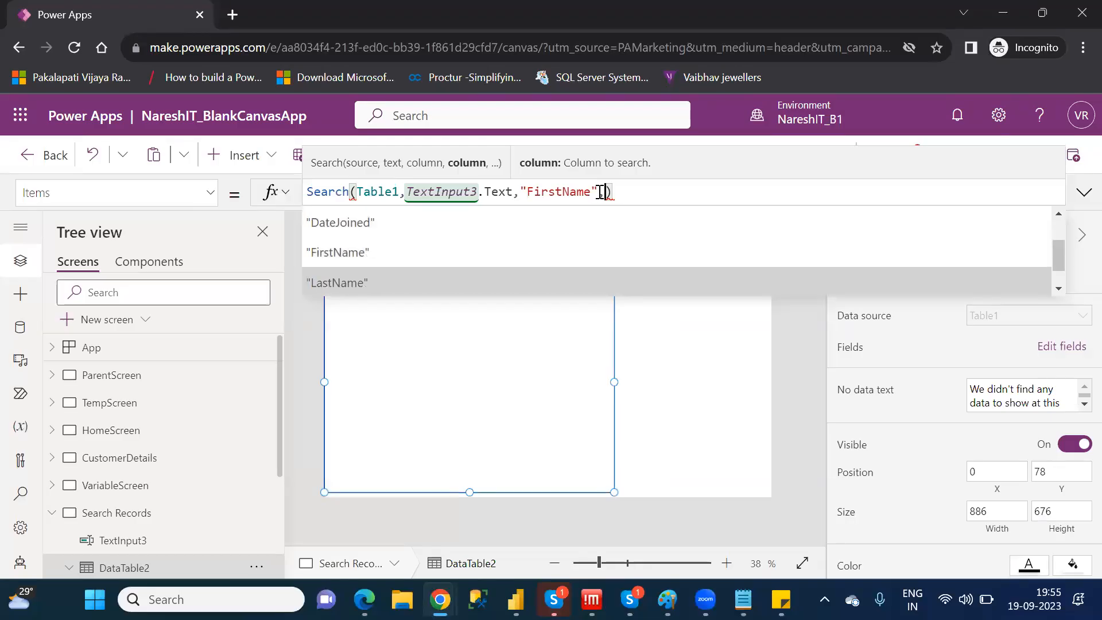
{"action": "key", "text": "Tab"}
Add "Location" and "AgentName" as further search columns at the end of the data table's Search formula
{"action": "type", "text": ","}
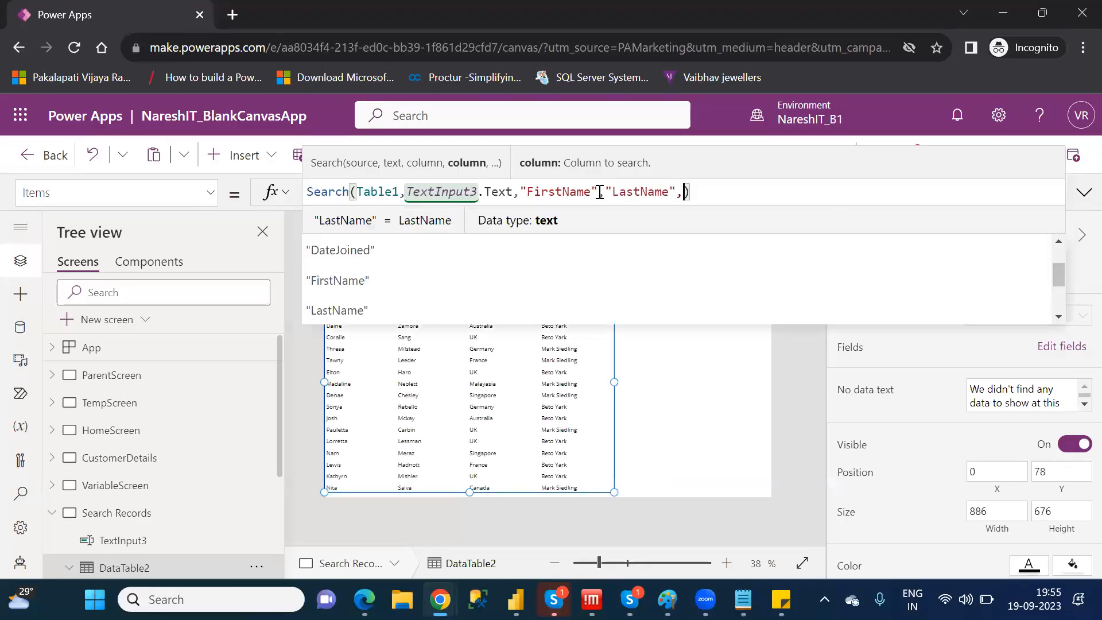
{"action": "key", "text": "Down"}
{"action": "key", "text": "Down"}
{"action": "key", "text": "Down"}
{"action": "key", "text": "Down"}
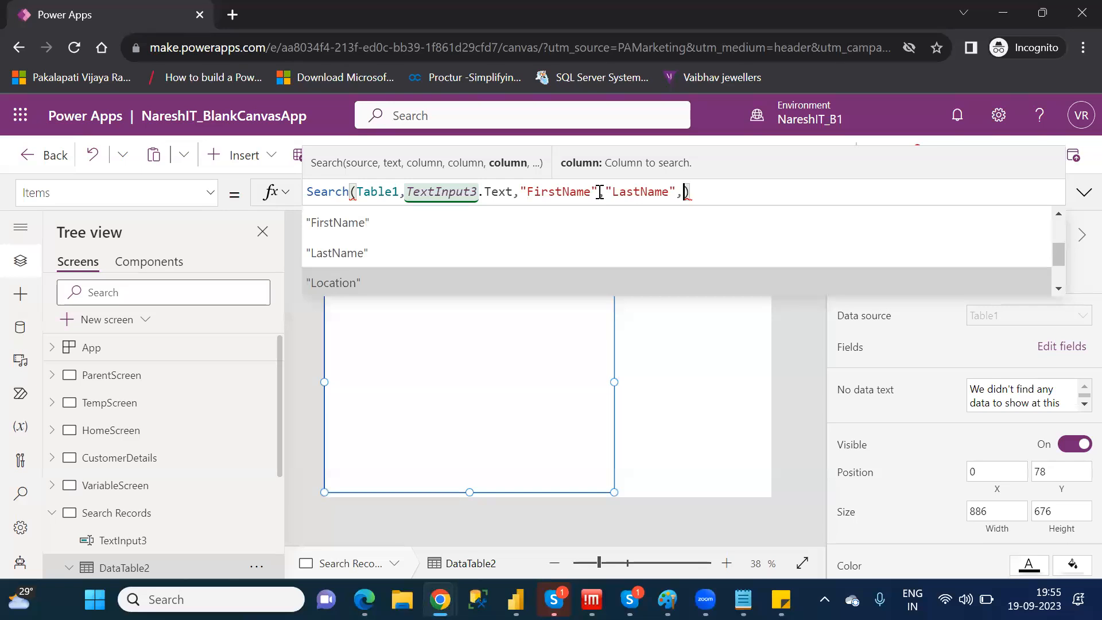
{"action": "key", "text": "Tab"}
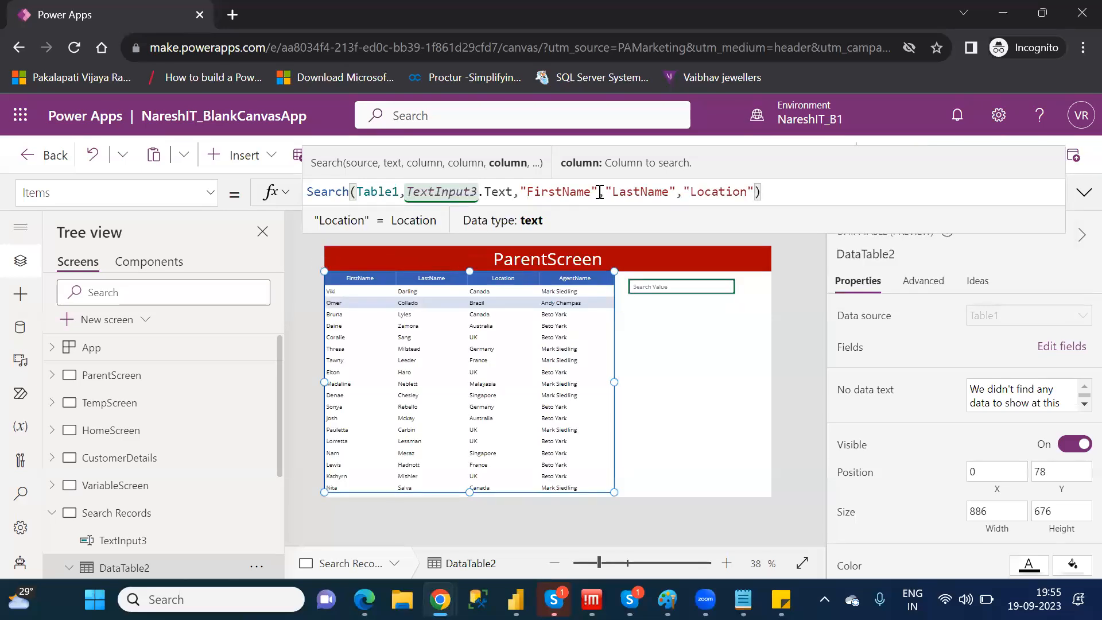
{"action": "type", "text": ",age"}
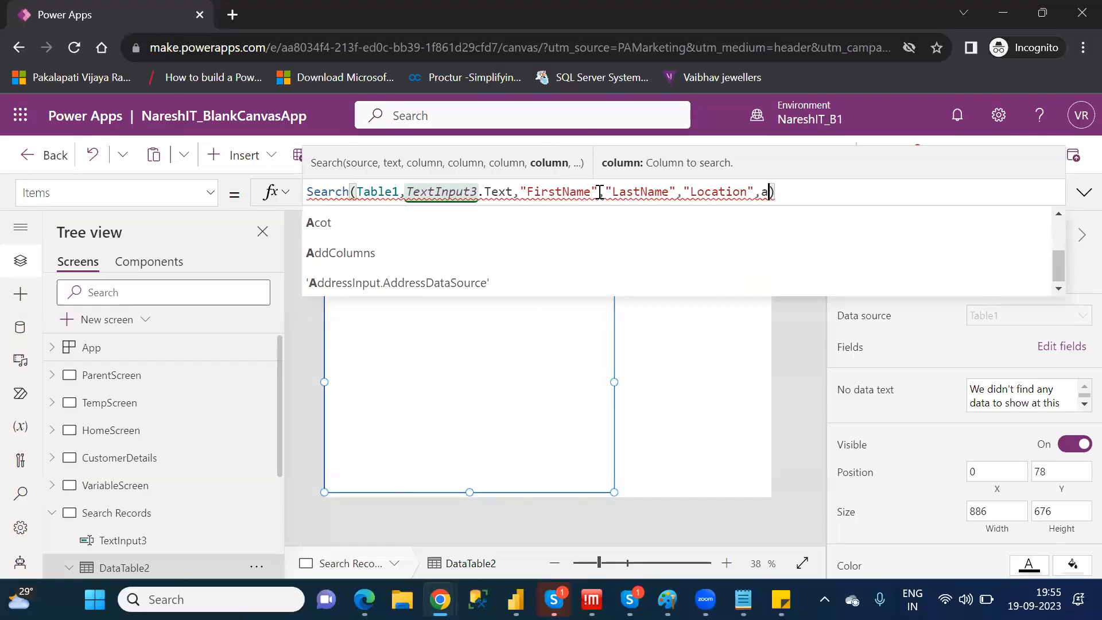
{"action": "key", "text": "BackSpace"}
{"action": "type", "text": "ent"}
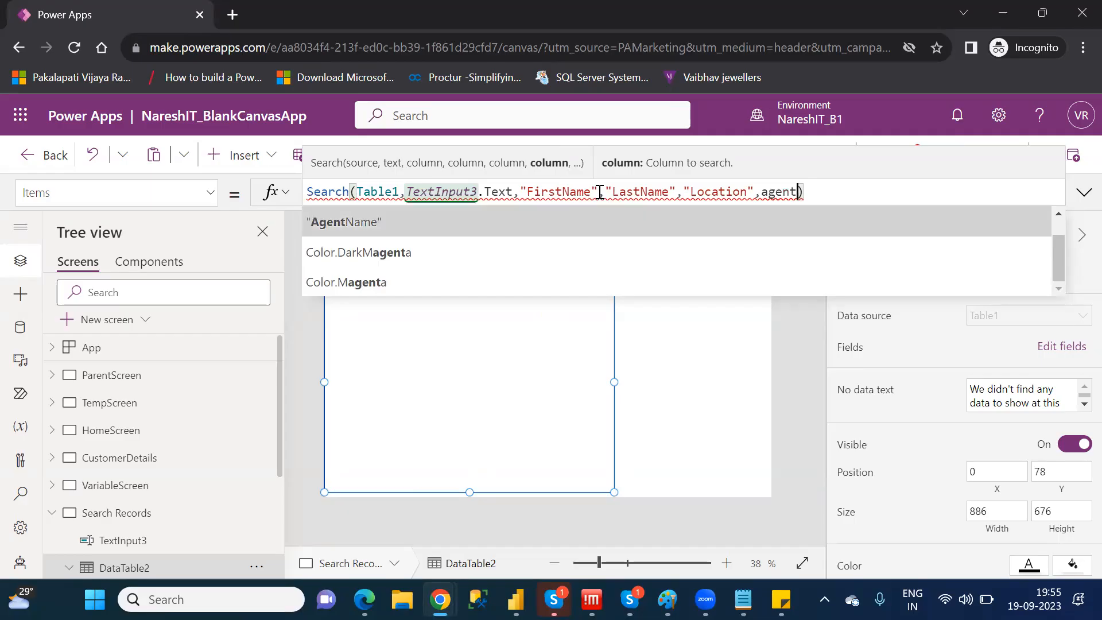
{"action": "key", "text": "Tab"}
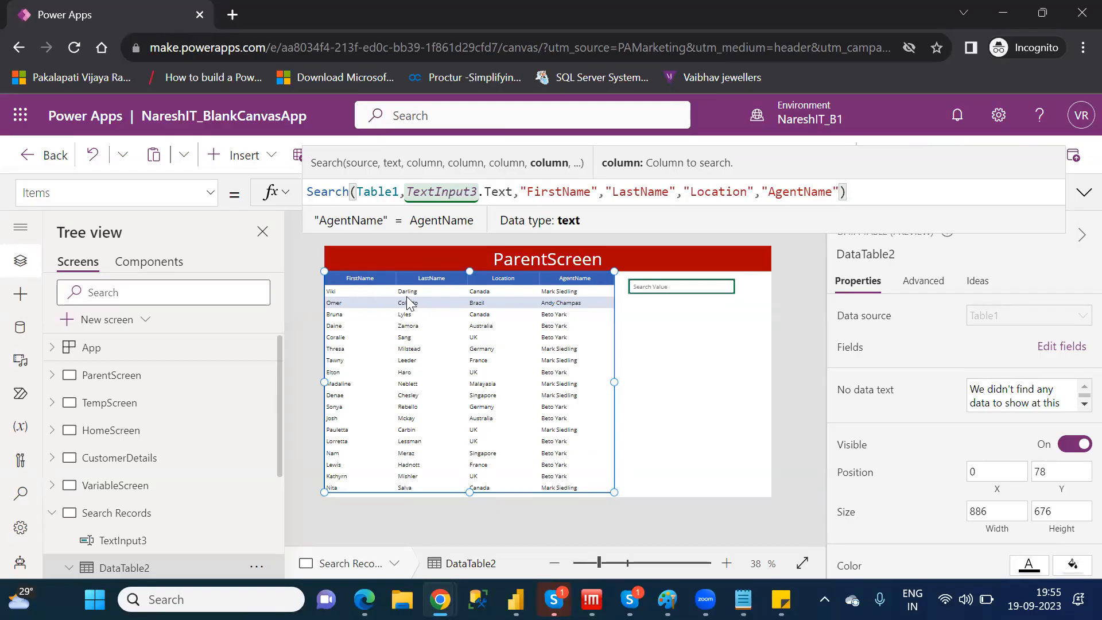
Preview the app and search the data table for the location "uk", clearing the search box when done
{"action": "left_click", "coordinate": [661, 293]}
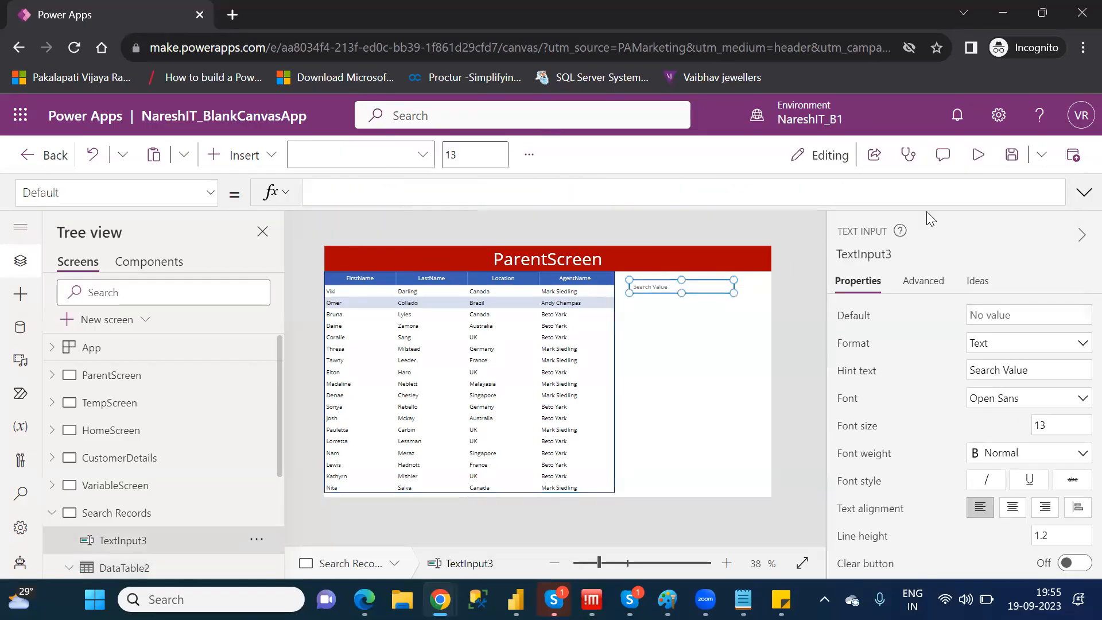
{"action": "left_click", "coordinate": [979, 167]}
{"action": "left_click", "coordinate": [740, 209]}
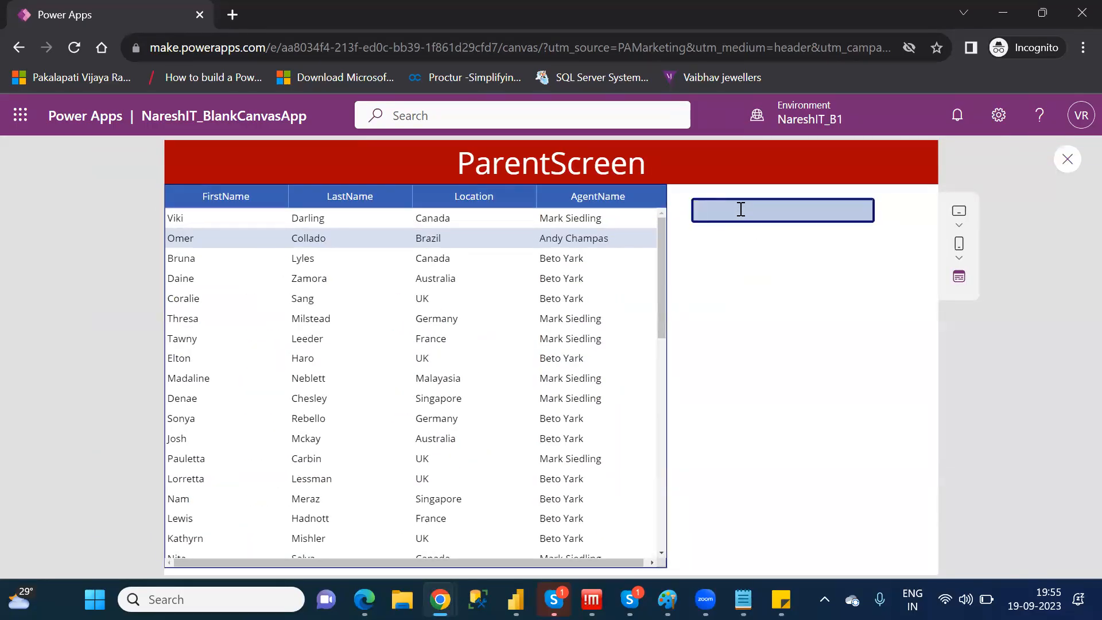
{"action": "type", "text": "uk"}
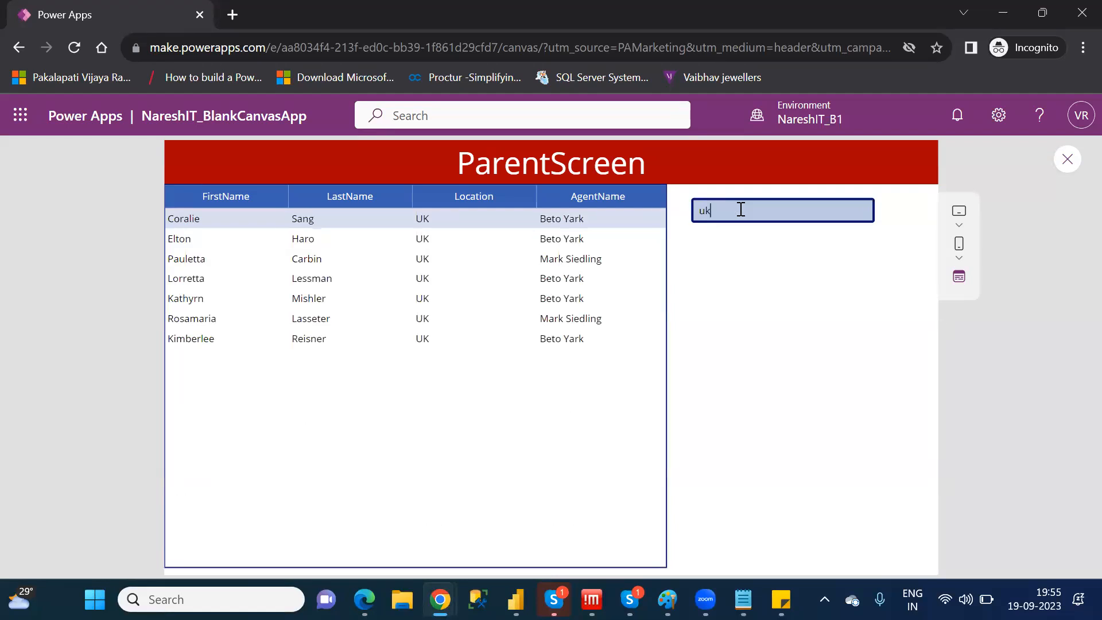
{"action": "key", "text": "BackSpace"}
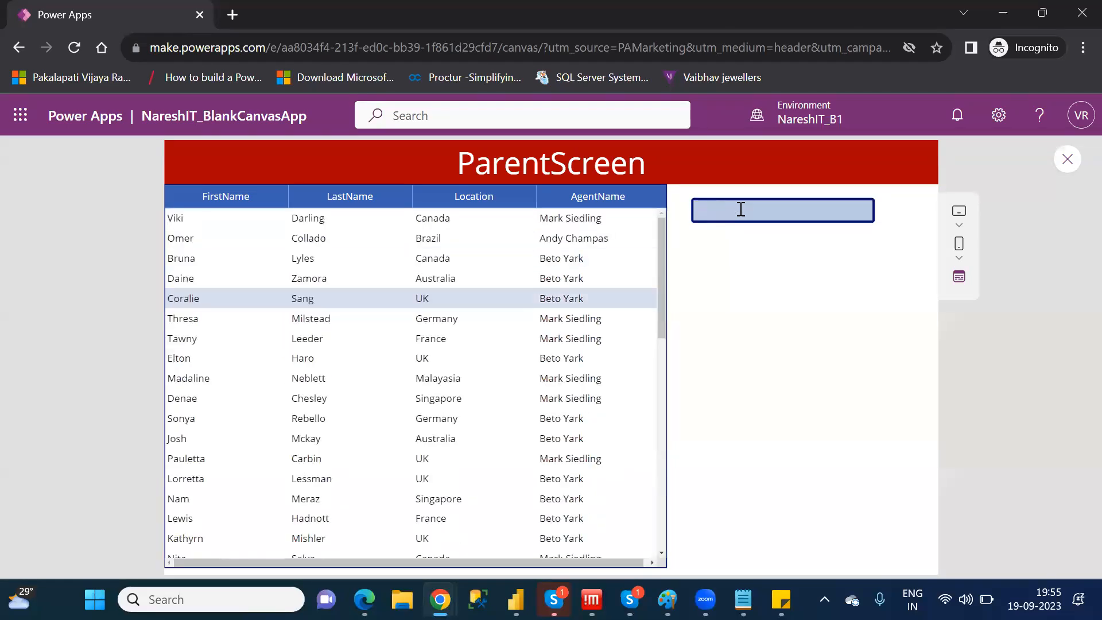
Search the data table by an agent's first name and clear the search box again
{"action": "type", "text": "be"}
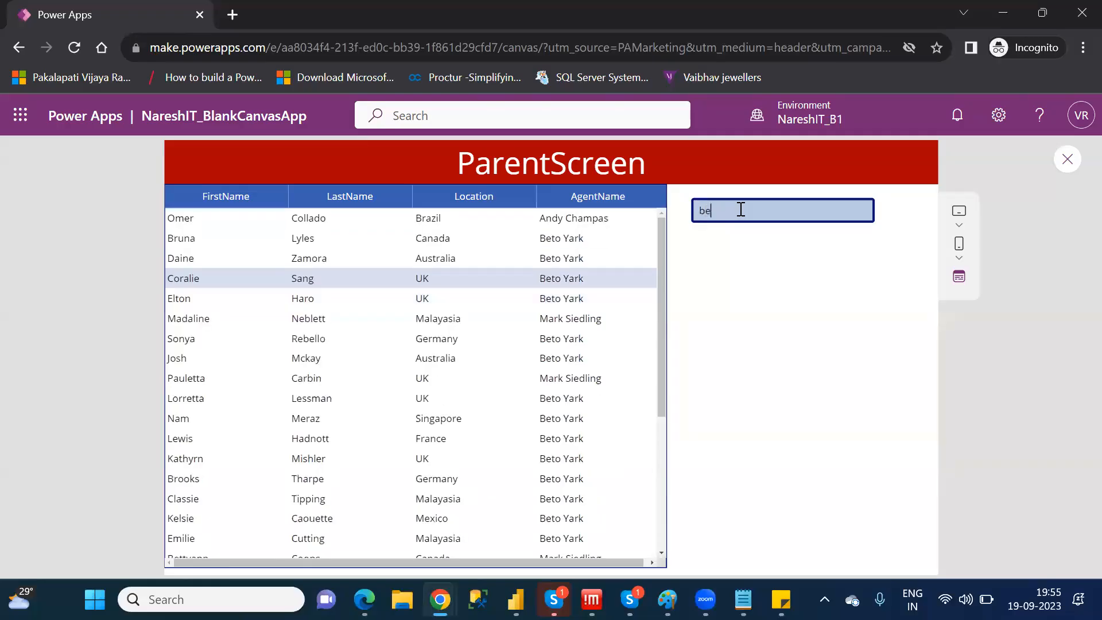
{"action": "type", "text": "to"}
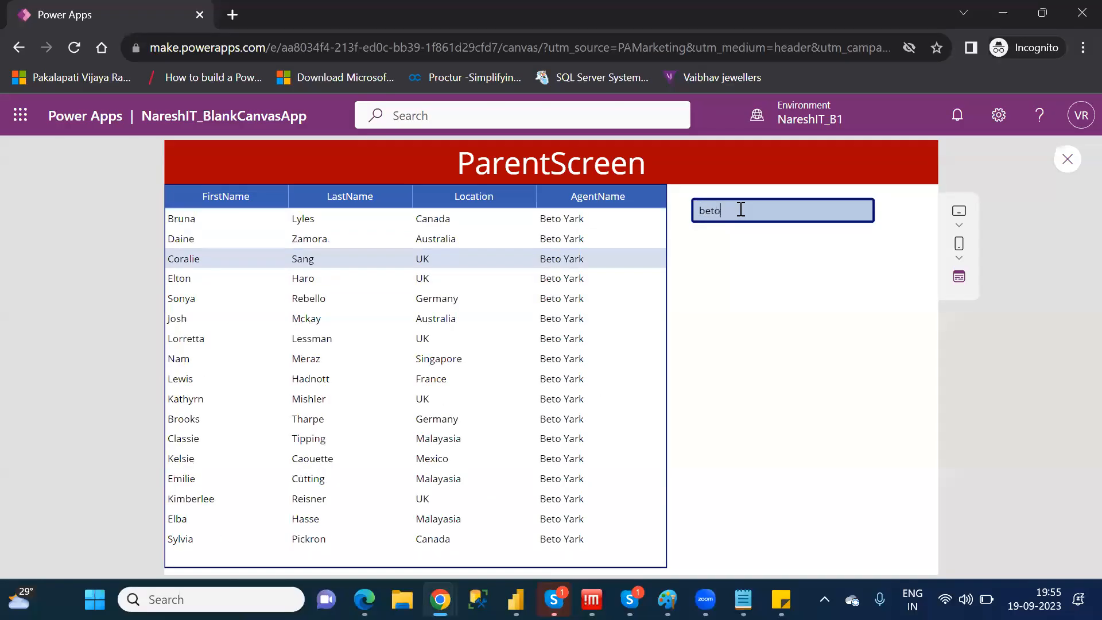
{"action": "key", "text": "BackSpace"}
{"action": "key", "text": "BackSpace"}
{"action": "key", "text": "BackSpace"}
{"action": "key", "text": "BackSpace"}
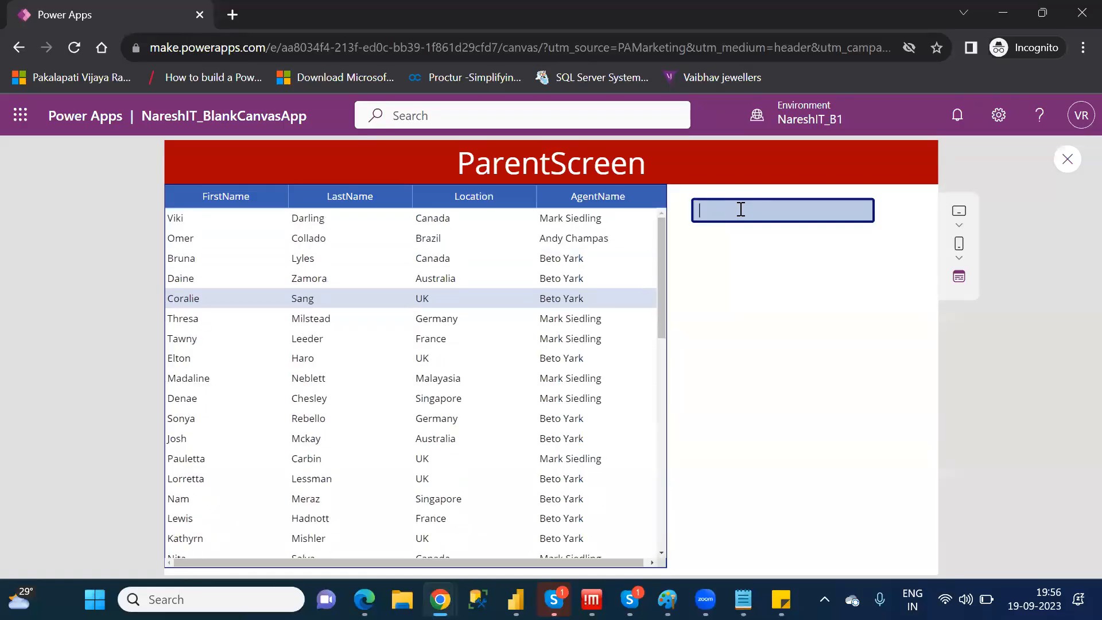
Search the data table for the partial last name "car" and close the app preview
{"action": "type", "text": "car"}
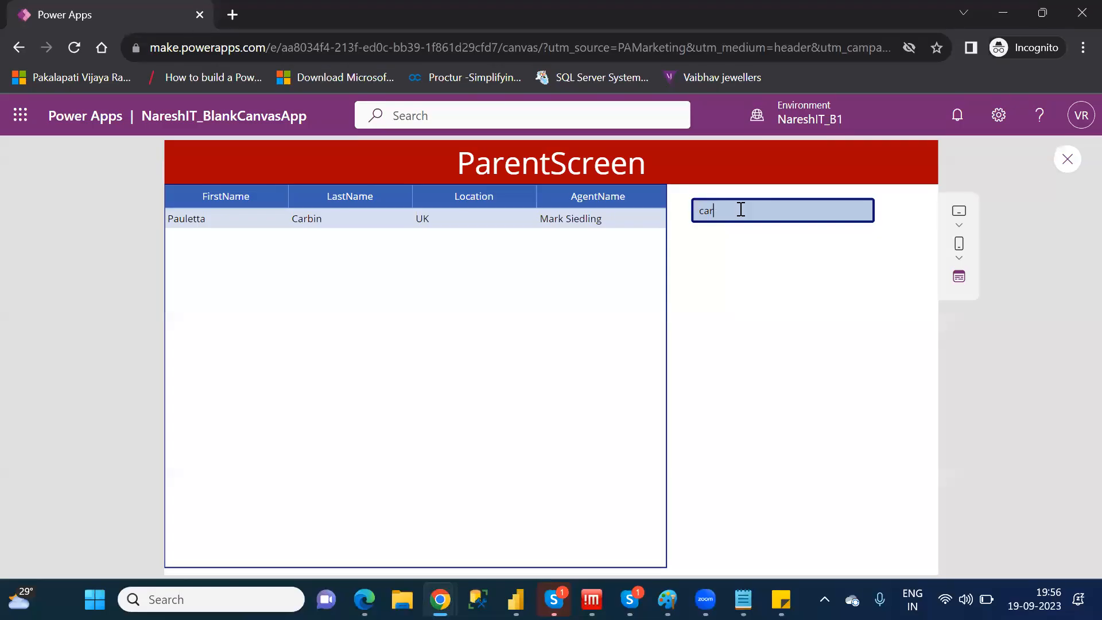
{"action": "left_click", "coordinate": [1073, 161]}
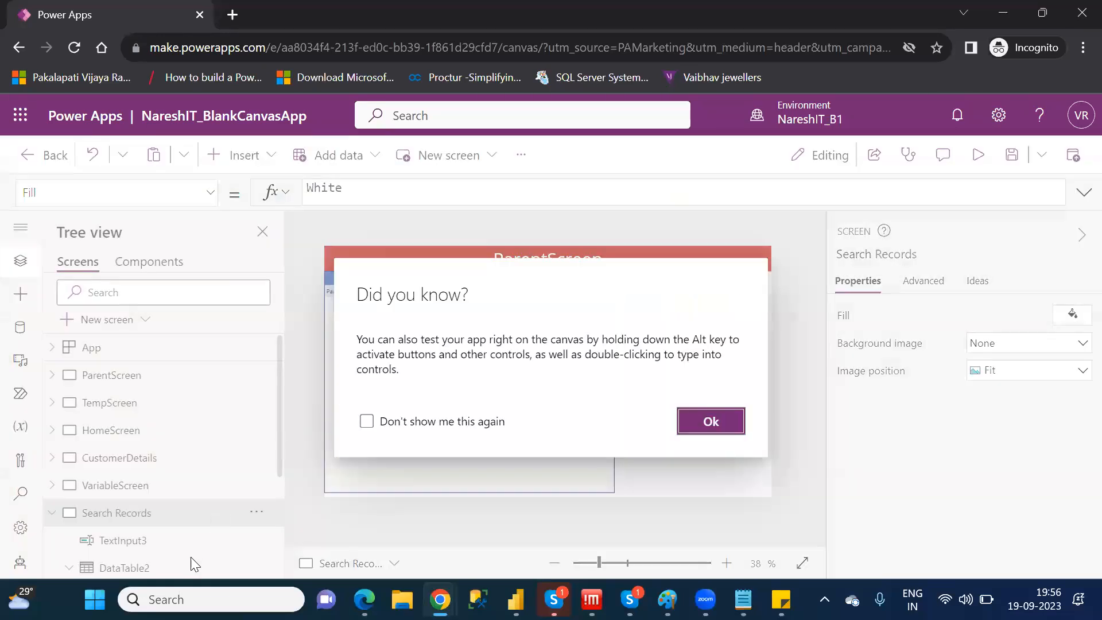
{"action": "left_click", "coordinate": [728, 421]}
Review the parts of DataTable2's Items formula: the Search function, the Table1 source, the TextInput3.Text search text and the column list
{"action": "left_click", "coordinate": [154, 570]}
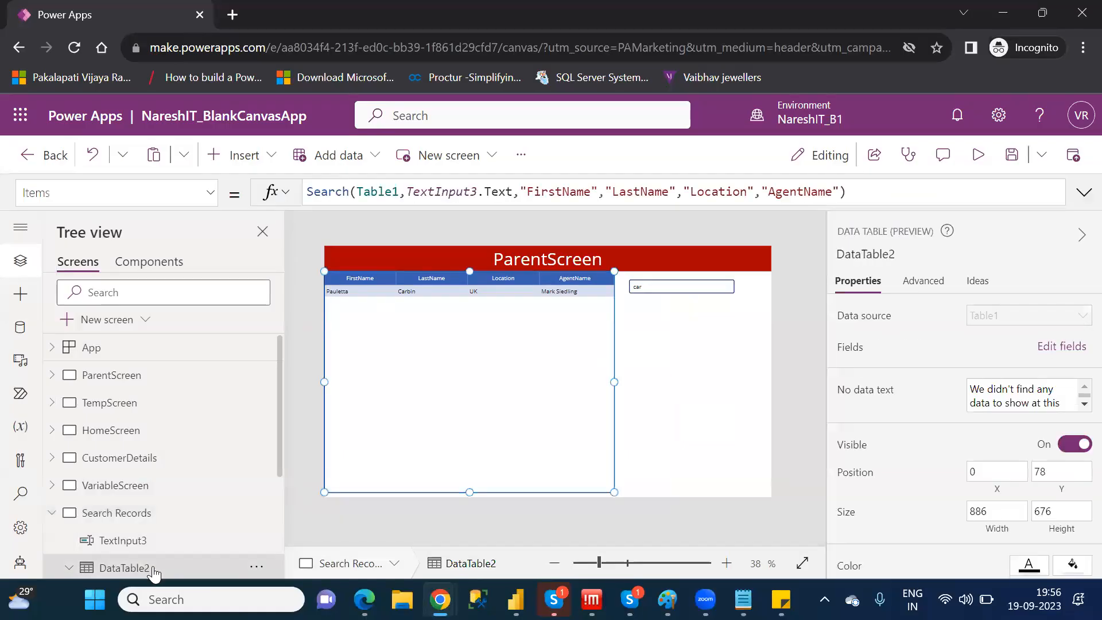
{"action": "left_click", "coordinate": [368, 191]}
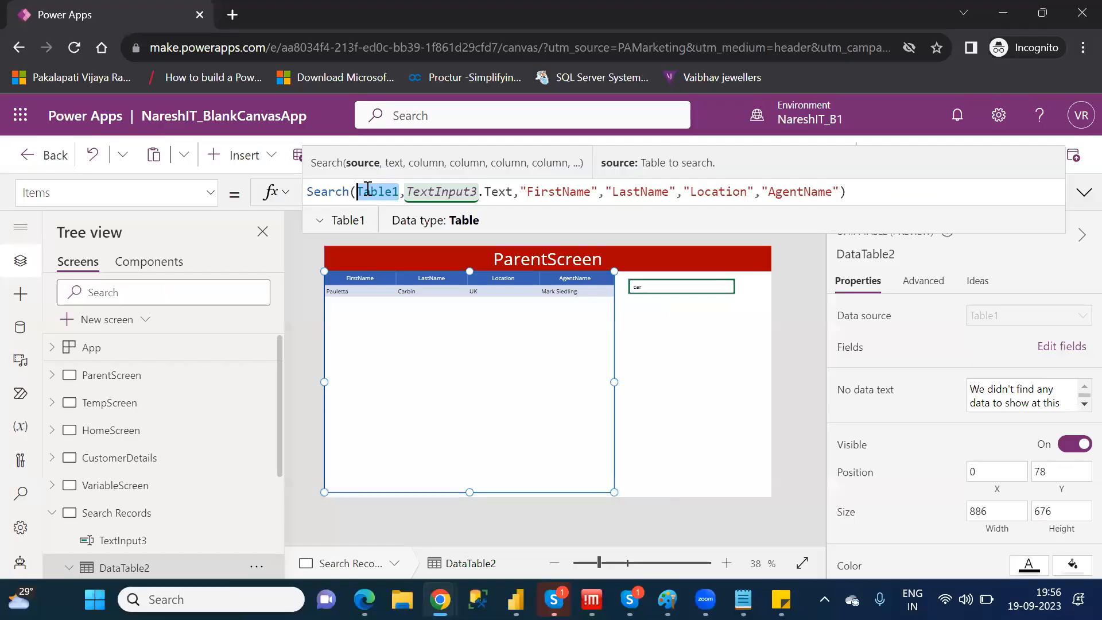
{"action": "left_click", "coordinate": [340, 193]}
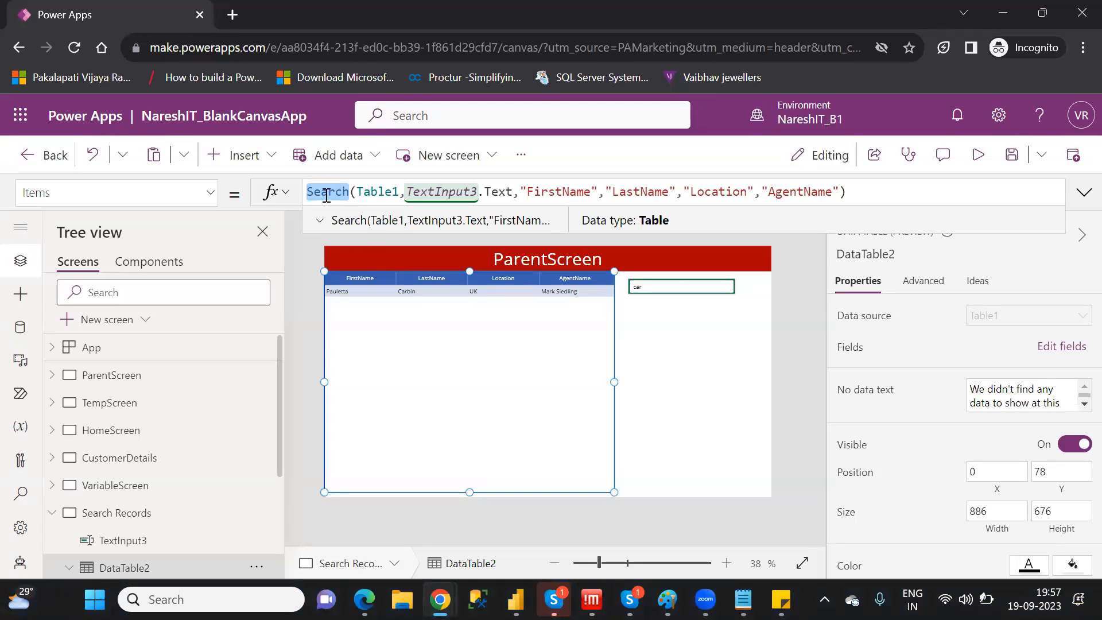
{"action": "left_click", "coordinate": [390, 194]}
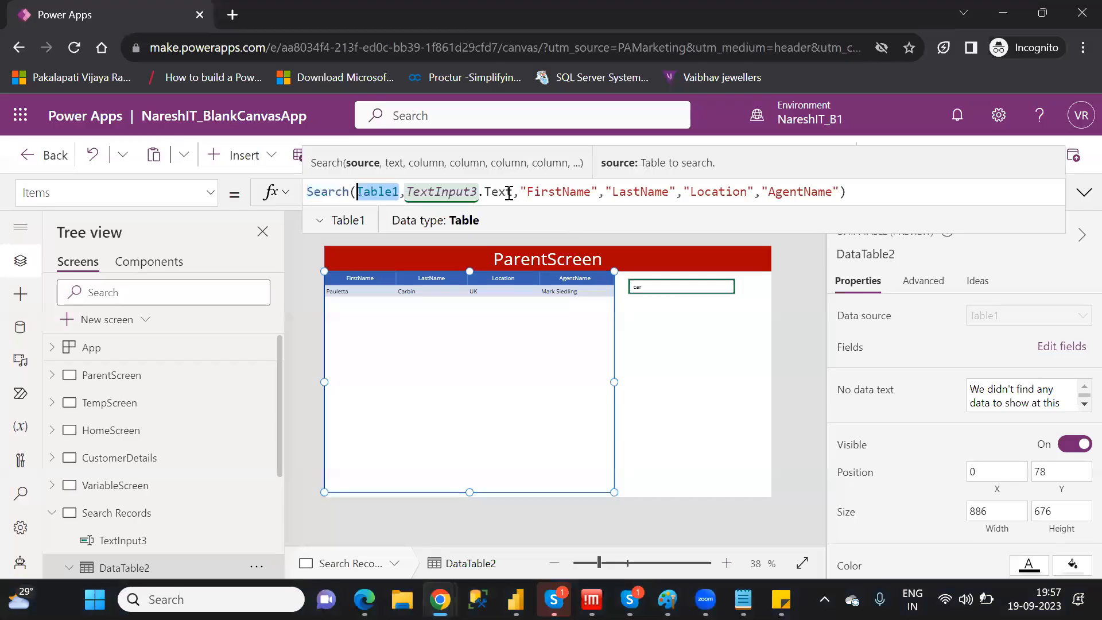
{"action": "left_click_drag", "start_coordinate": [512, 191], "coordinate": [408, 193]}
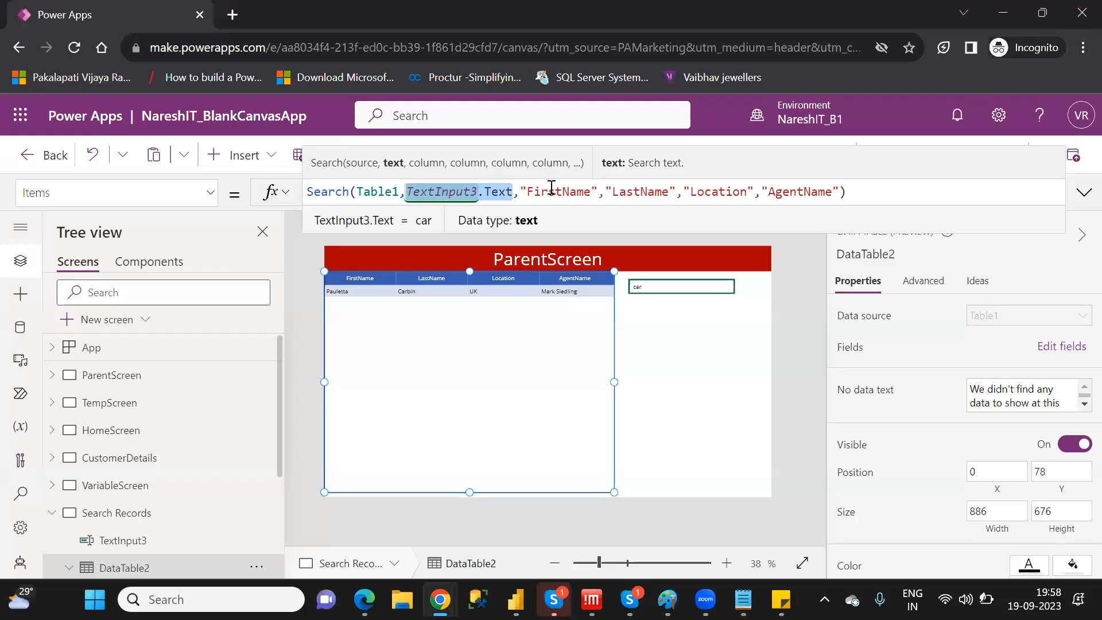
{"action": "left_click_drag", "start_coordinate": [519, 191], "coordinate": [841, 191]}
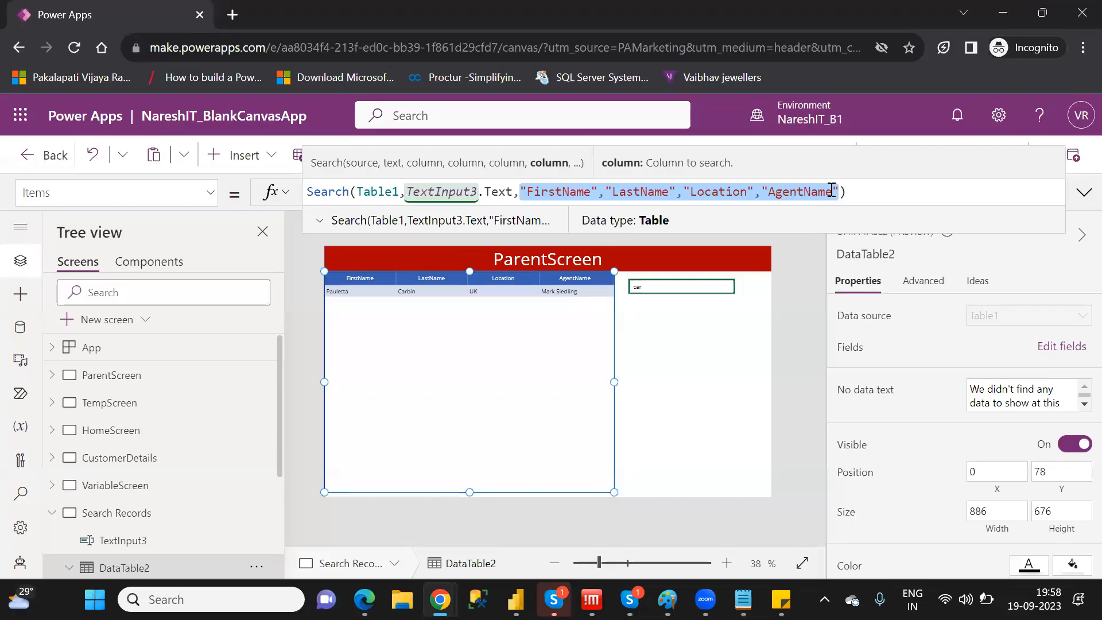
{"action": "left_click", "coordinate": [881, 190]}
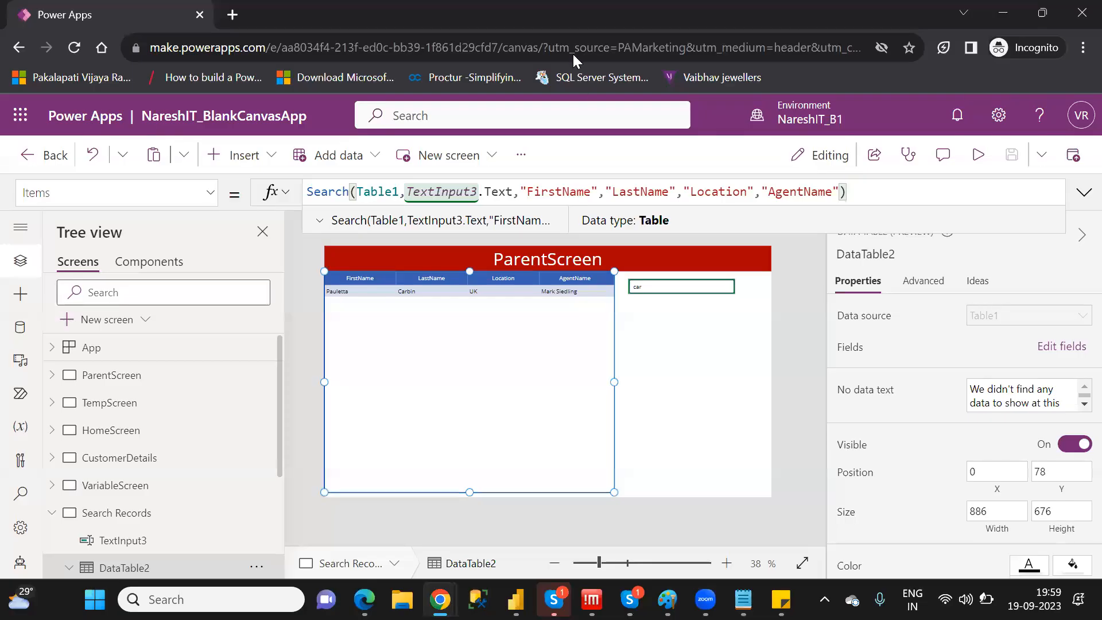
Shorten the data table from its lower edge to a height of about 299, leaving empty space beneath it
{"action": "left_click_drag", "start_coordinate": [470, 493], "coordinate": [488, 376]}
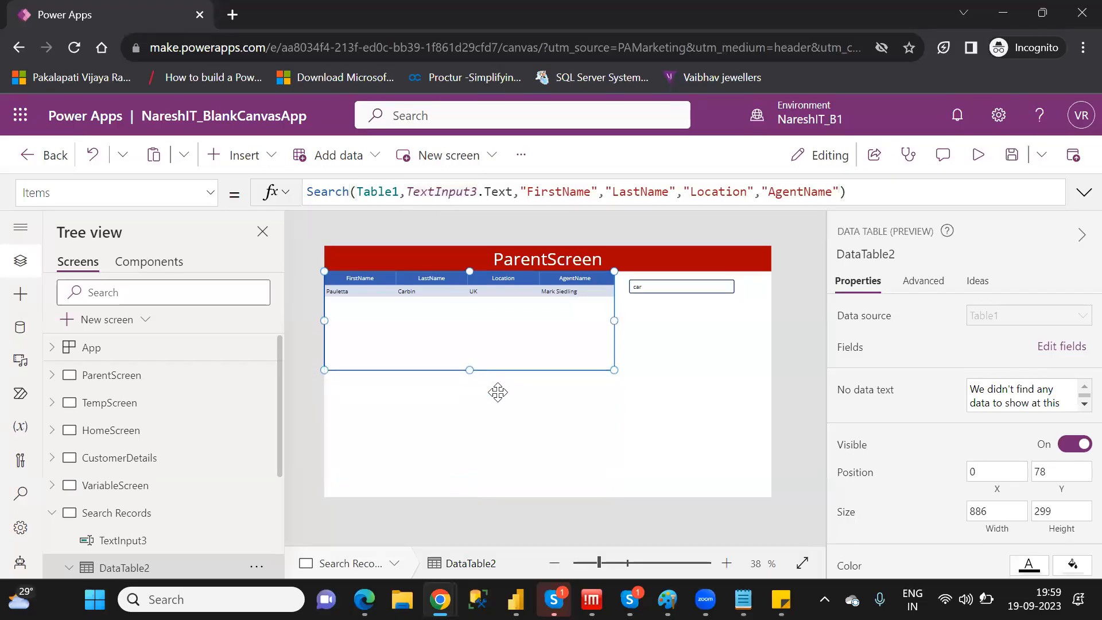
{"action": "left_click", "coordinate": [477, 399]}
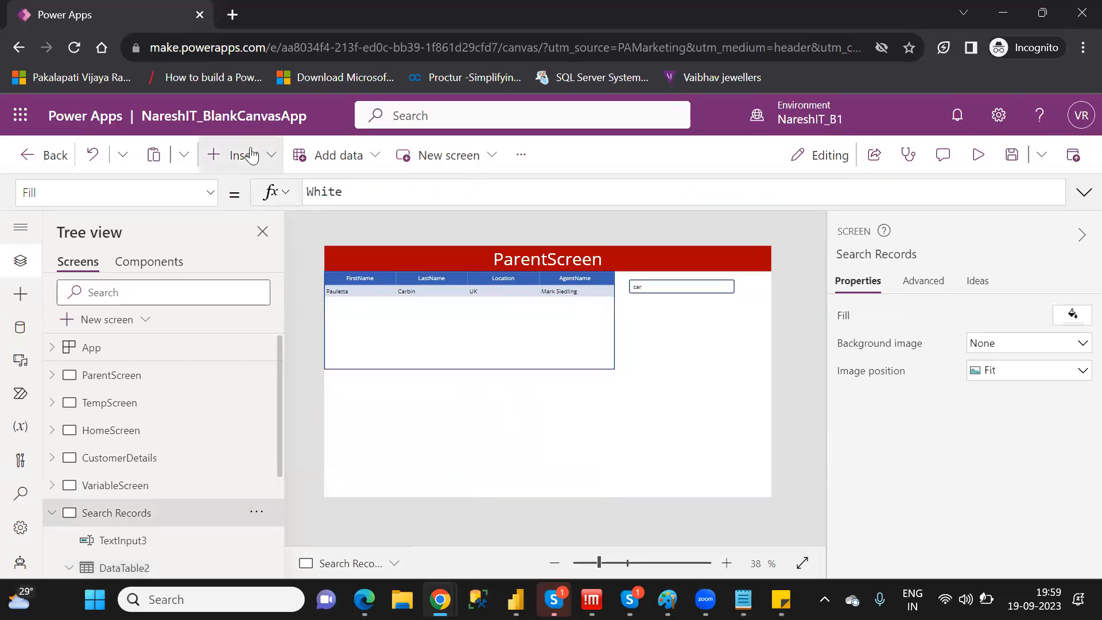
Insert a vertical gallery on the Search Records screen and connect it to Table1
{"action": "left_click", "coordinate": [251, 154]}
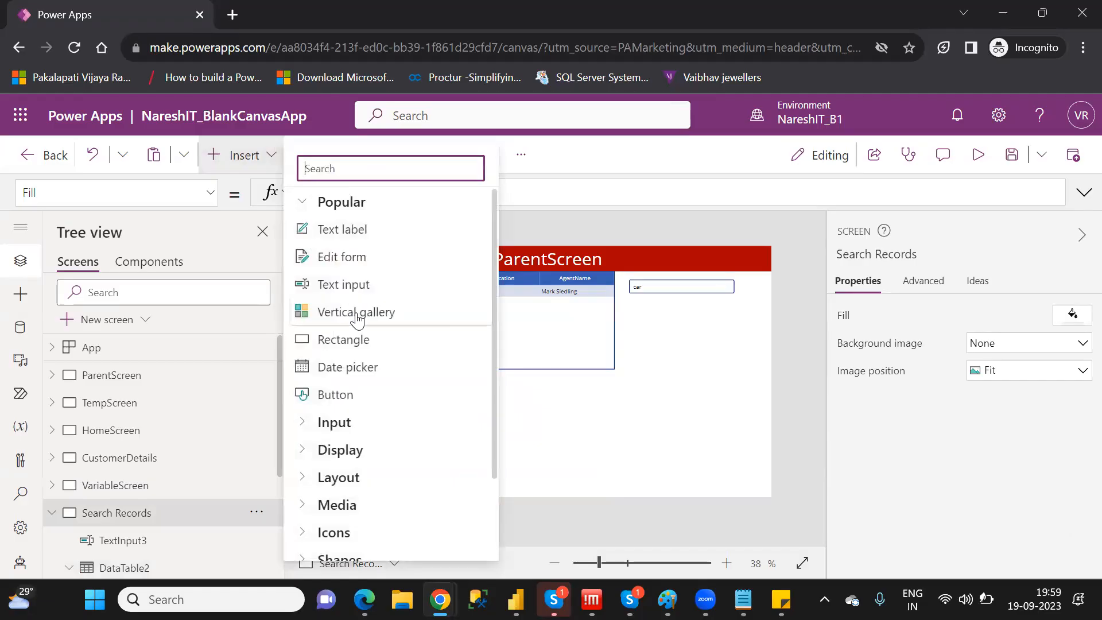
{"action": "left_click", "coordinate": [357, 315]}
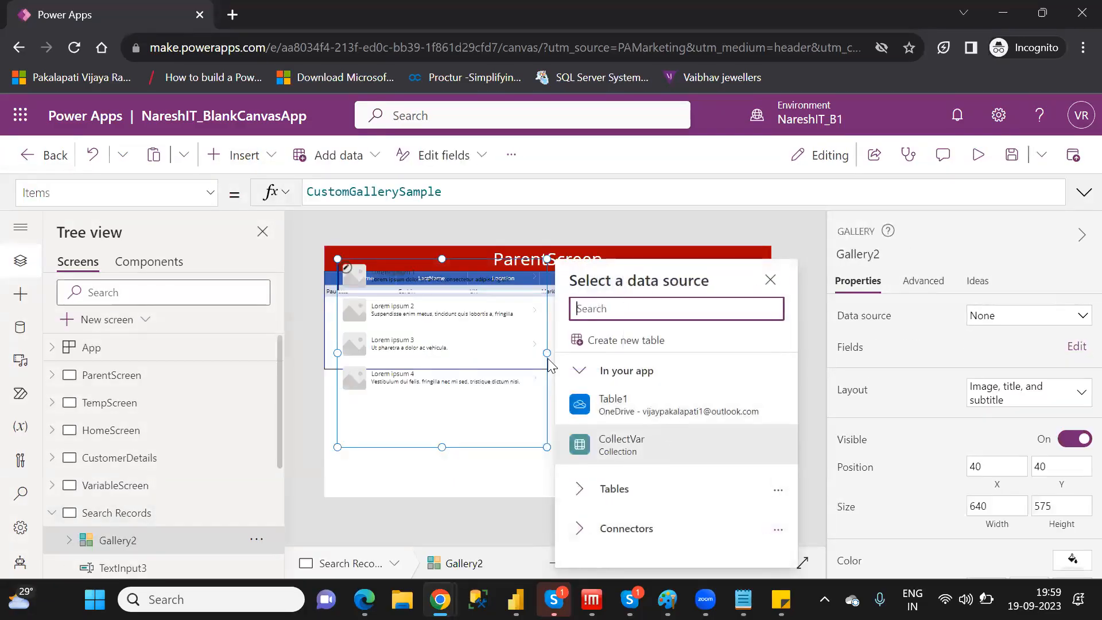
{"action": "left_click", "coordinate": [649, 404]}
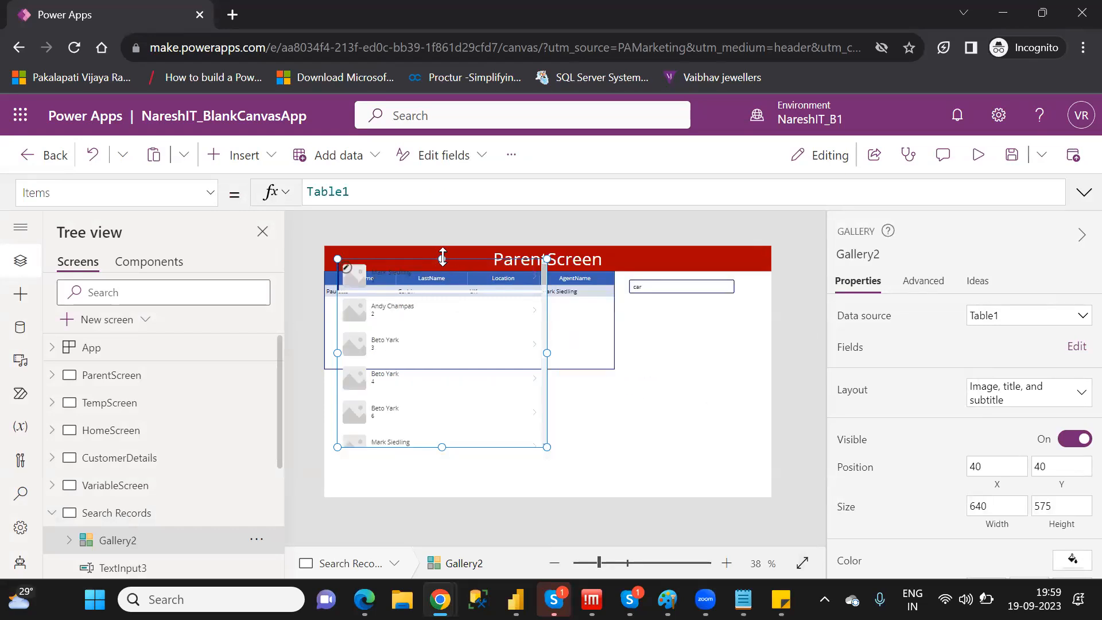
Fit the gallery beneath the data table at X 0, Y 377, about 886 by 377, and give it the Title and subtitle layout
{"action": "left_click_drag", "start_coordinate": [442, 257], "coordinate": [423, 374]}
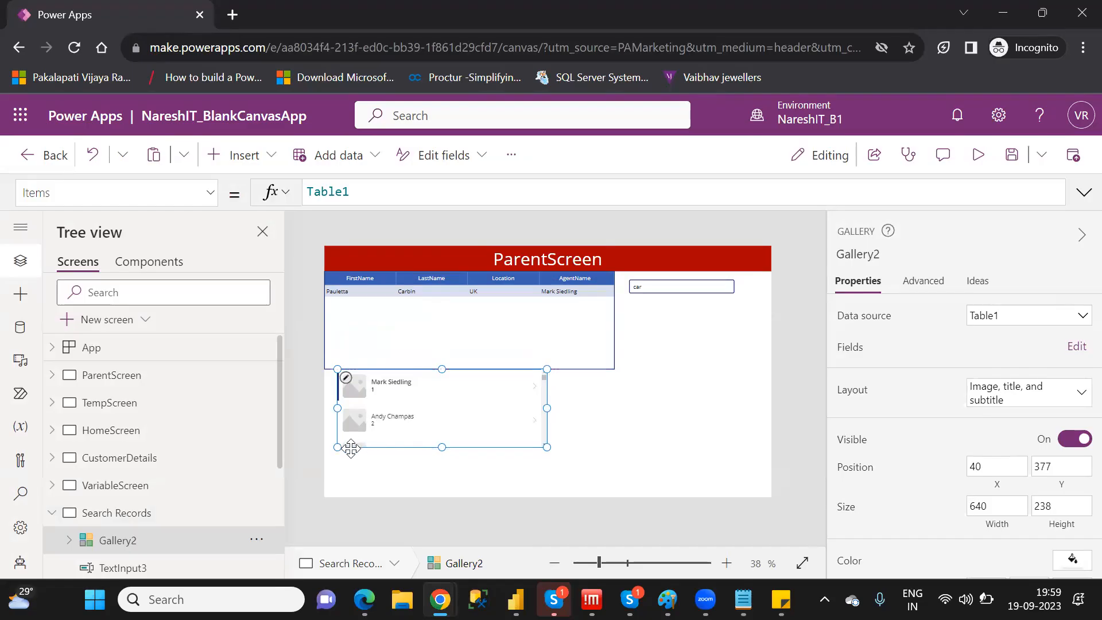
{"action": "left_click_drag", "start_coordinate": [338, 449], "coordinate": [324, 454]}
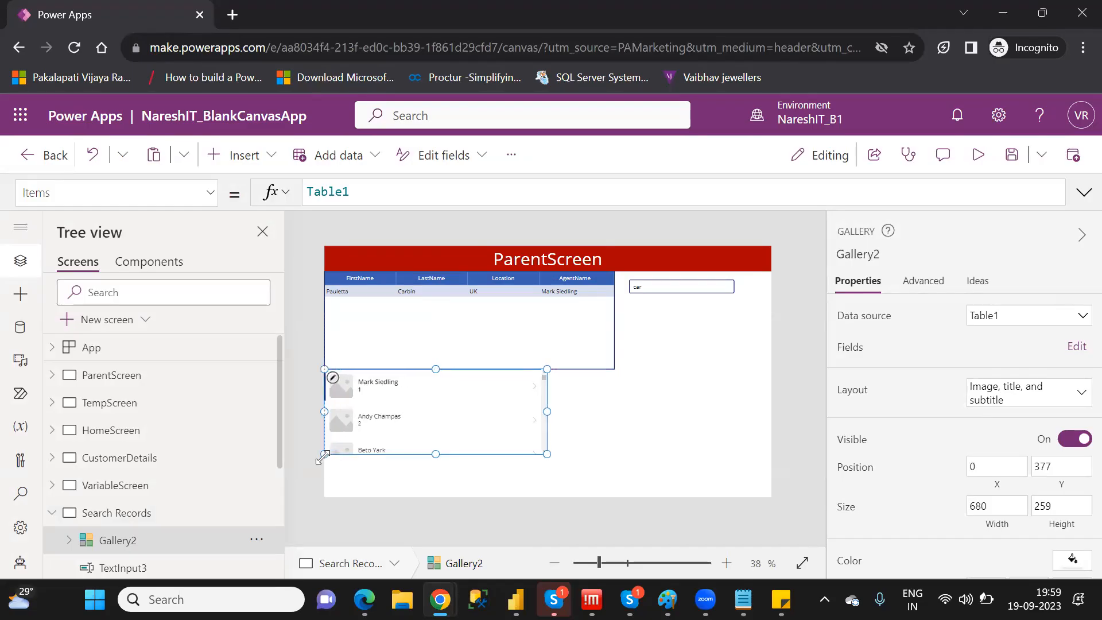
{"action": "left_click_drag", "start_coordinate": [546, 456], "coordinate": [615, 494]}
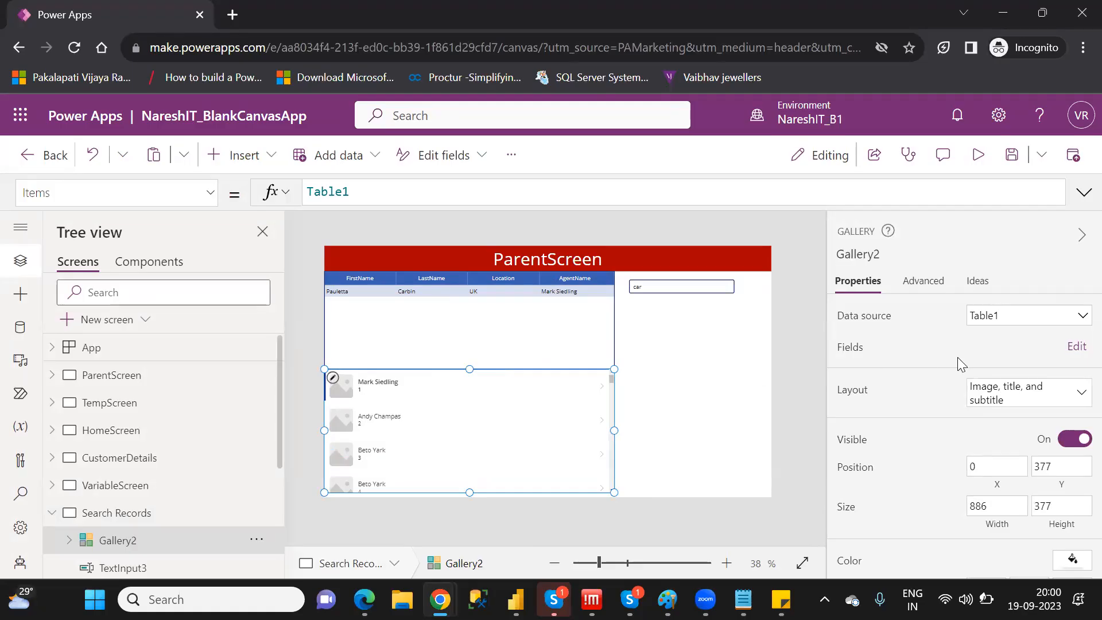
{"action": "left_click", "coordinate": [1027, 397]}
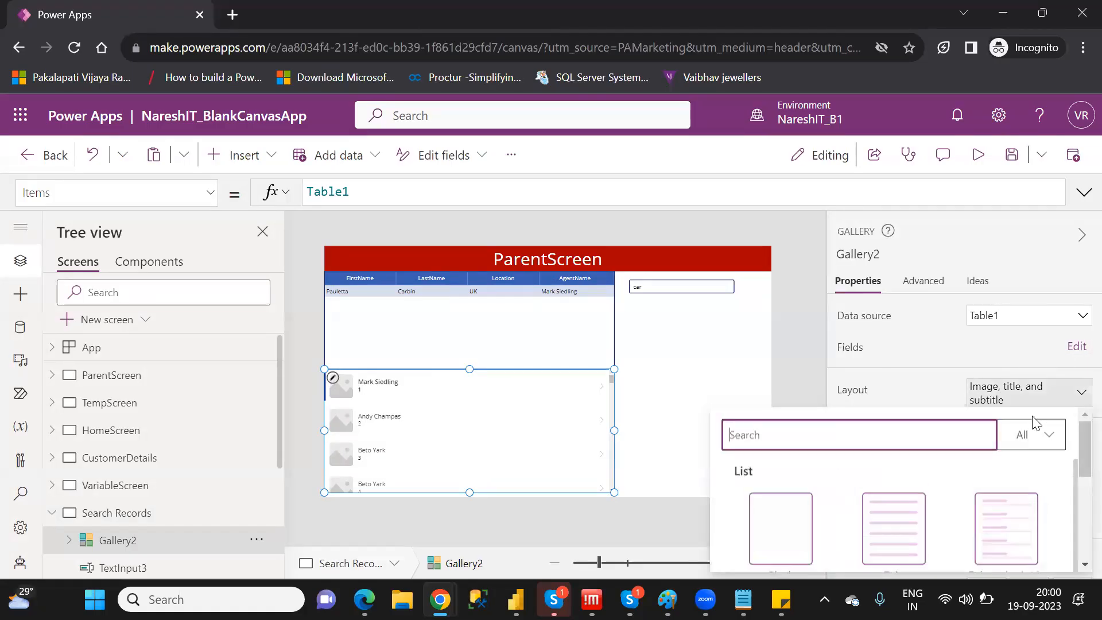
{"action": "left_click", "coordinate": [1020, 514]}
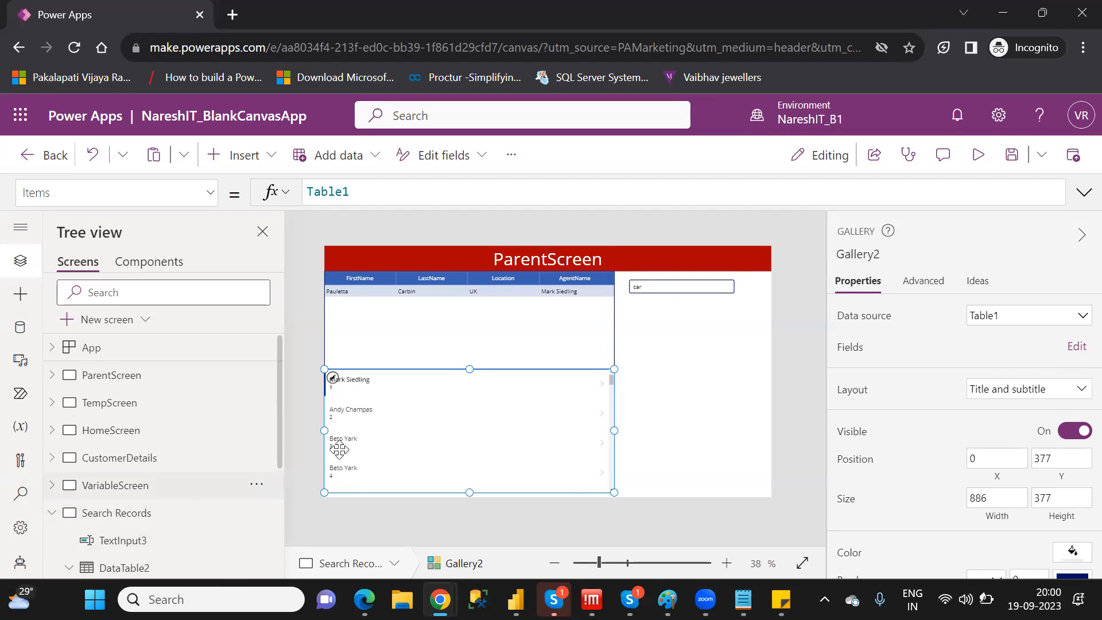
Set the Text formula of the gallery's subtitle label to ThisItem.AgentName
{"action": "left_click", "coordinate": [356, 380]}
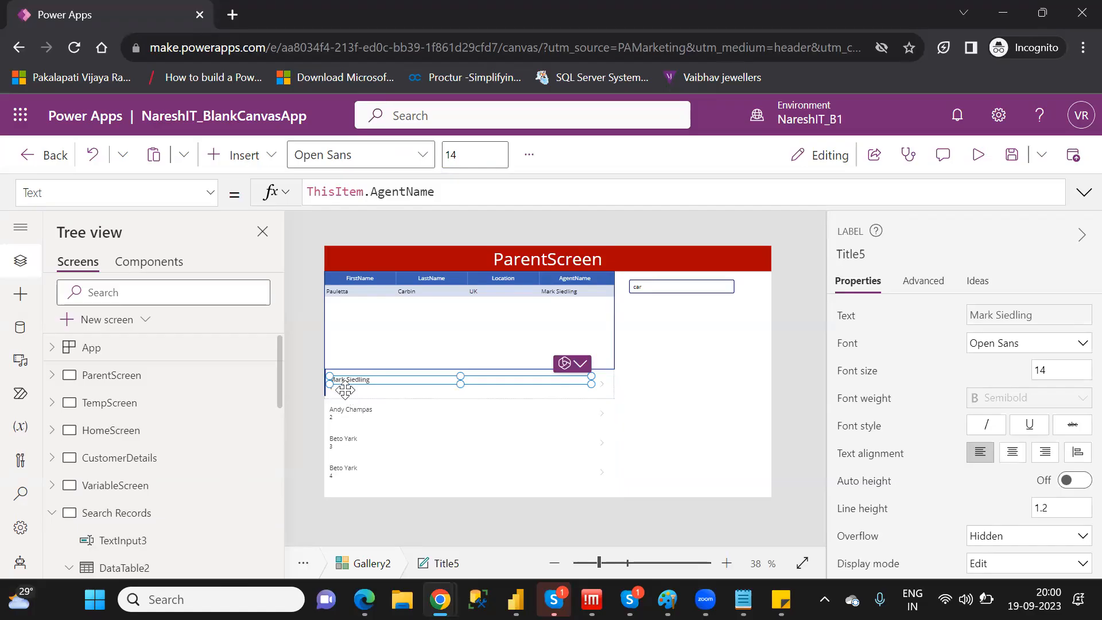
{"action": "left_click", "coordinate": [345, 391]}
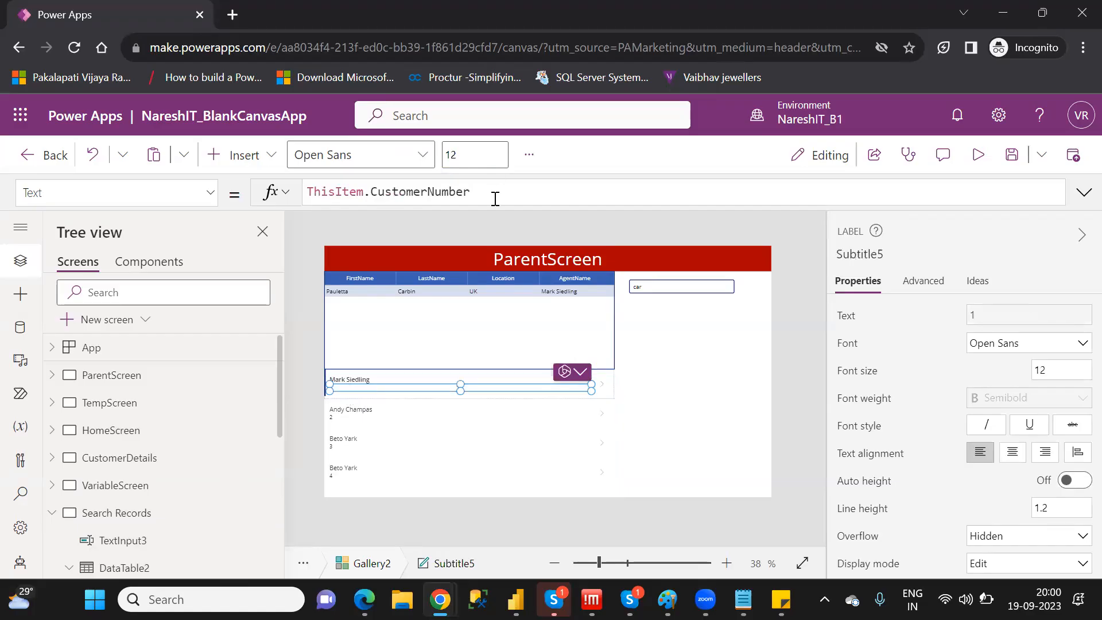
{"action": "key", "text": "BackSpace"}
{"action": "key", "text": "BackSpace"}
{"action": "key", "text": "BackSpace"}
{"action": "key", "text": "BackSpace"}
{"action": "key", "text": "BackSpace"}
{"action": "key", "text": "BackSpace"}
{"action": "key", "text": "BackSpace"}
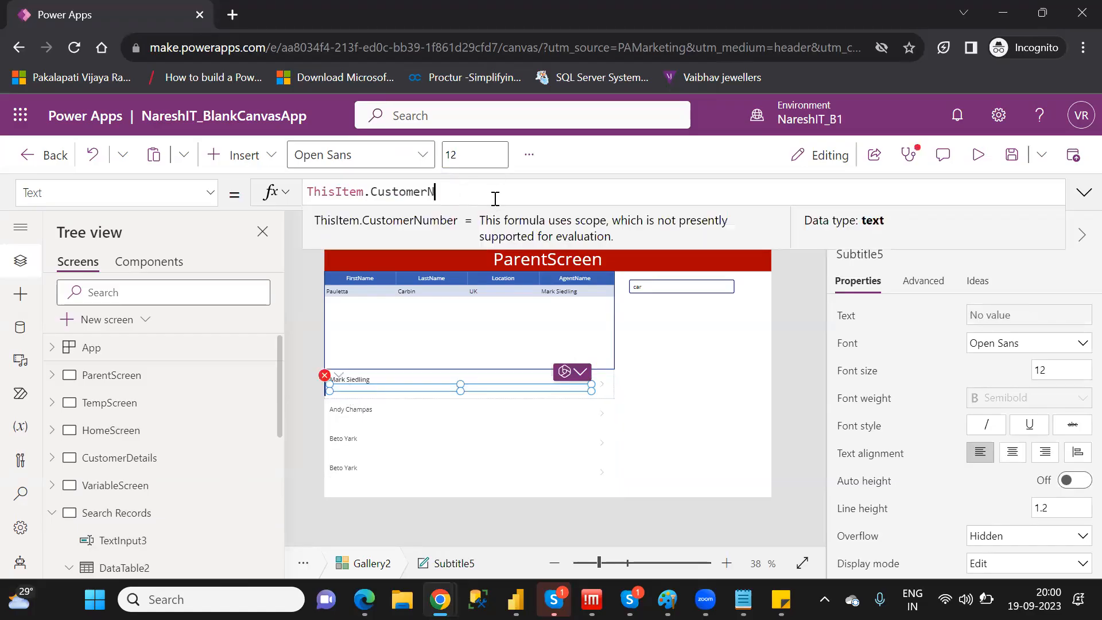
{"action": "key", "text": "BackSpace"}
{"action": "key", "text": "BackSpace"}
{"action": "key", "text": "BackSpace"}
{"action": "key", "text": "BackSpace"}
{"action": "key", "text": "BackSpace"}
{"action": "key", "text": "BackSpace"}
{"action": "key", "text": "BackSpace"}
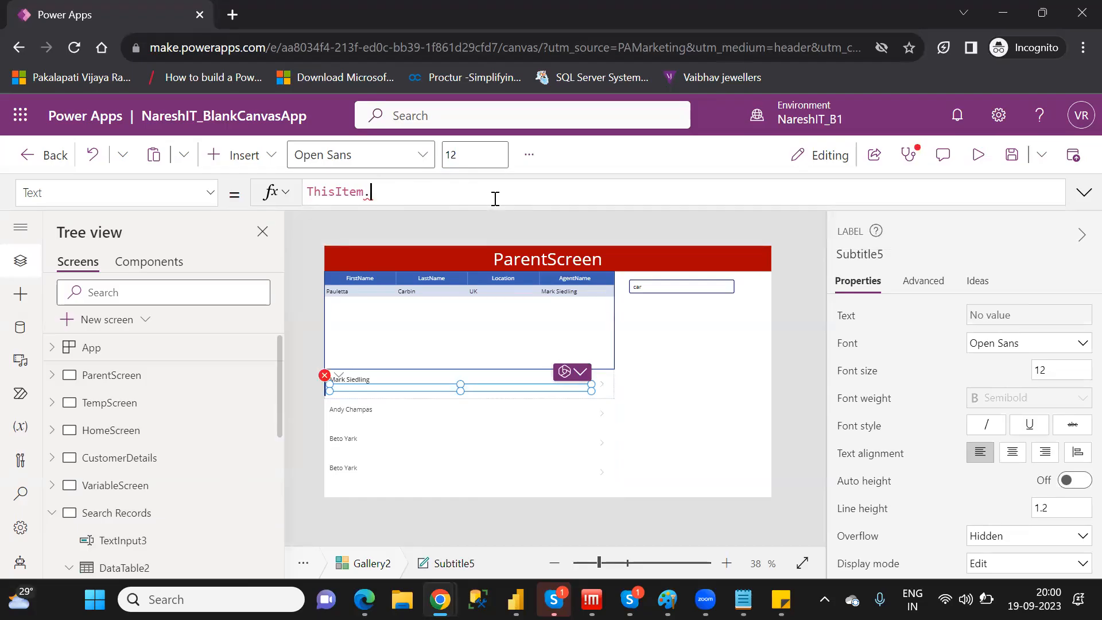
{"action": "type", "text": "age"}
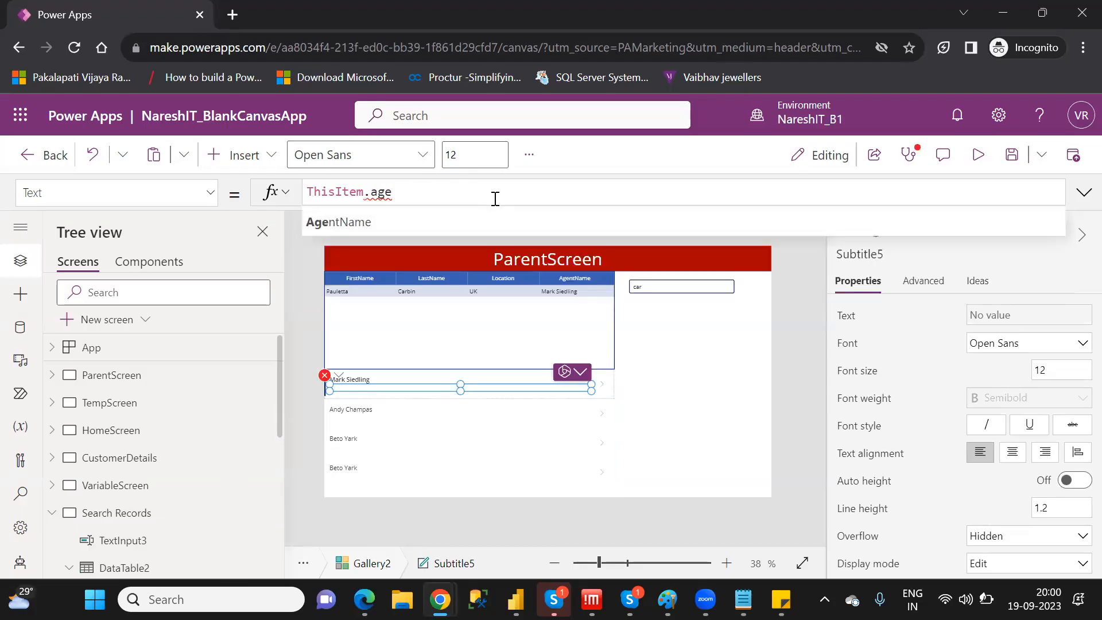
{"action": "key", "text": "Tab"}
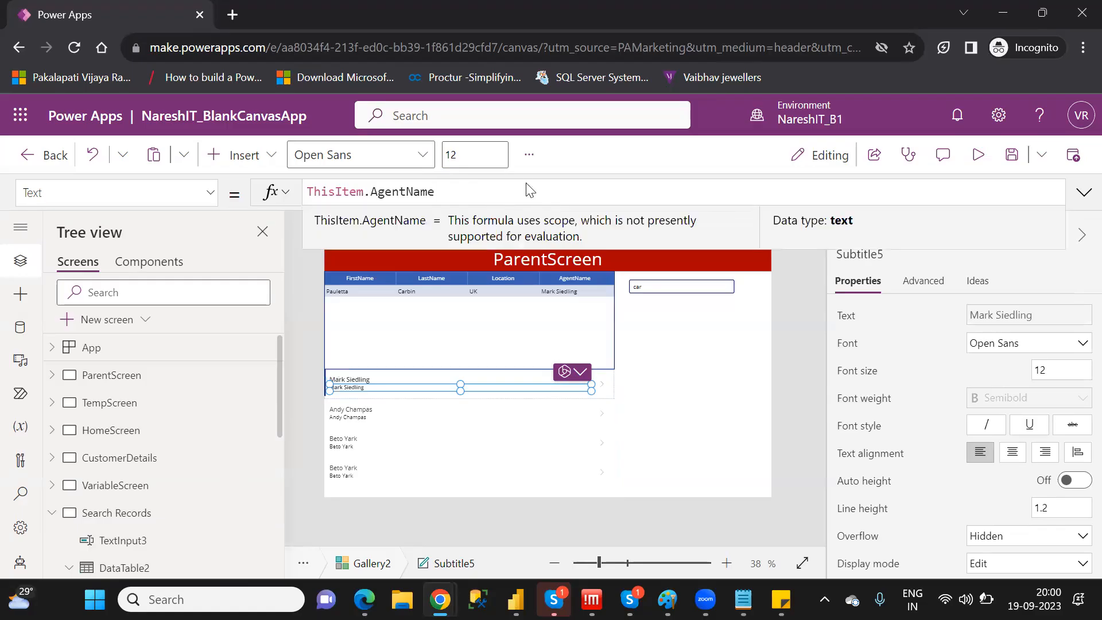
Set the Text formula of the gallery's title label to ThisItem.FirstName
{"action": "left_click", "coordinate": [369, 377]}
{"action": "double_click", "coordinate": [415, 192]}
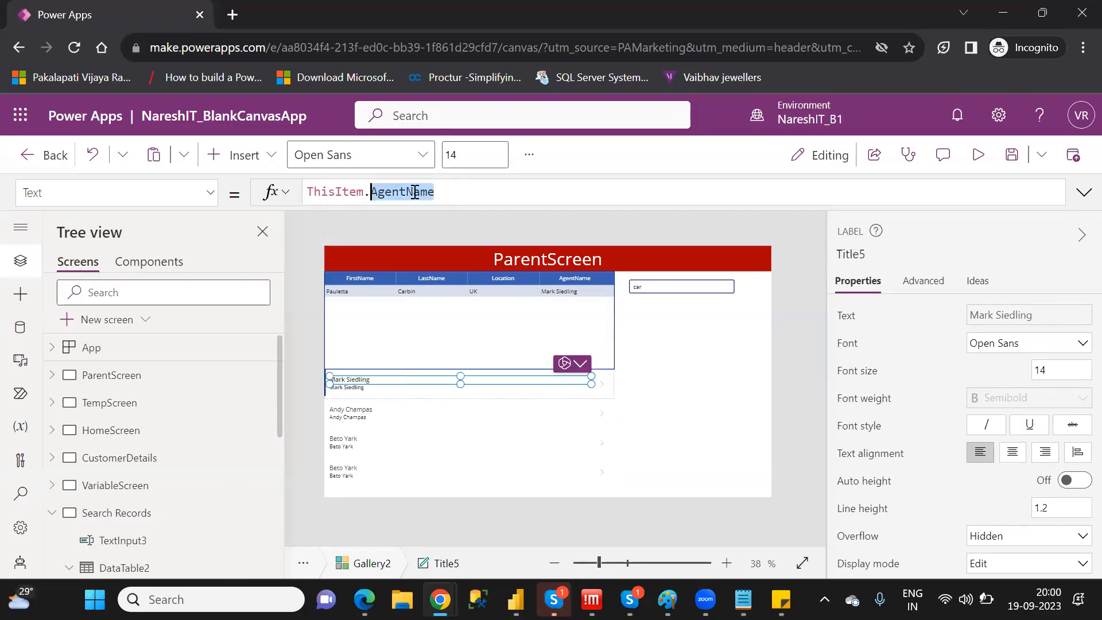
{"action": "type", "text": "fir"}
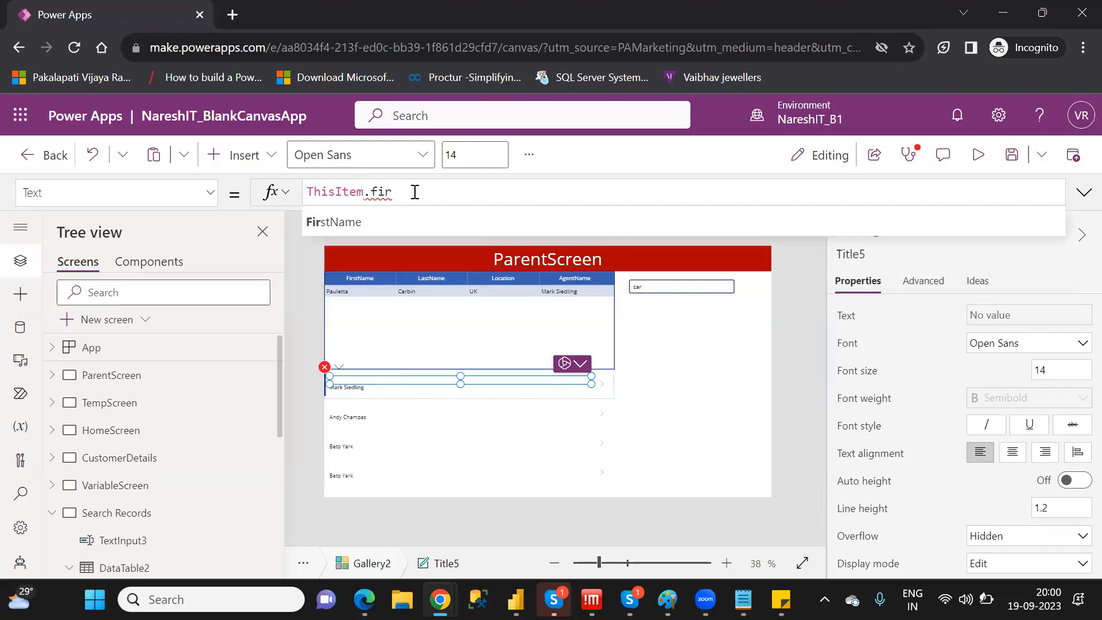
{"action": "key", "text": "Tab"}
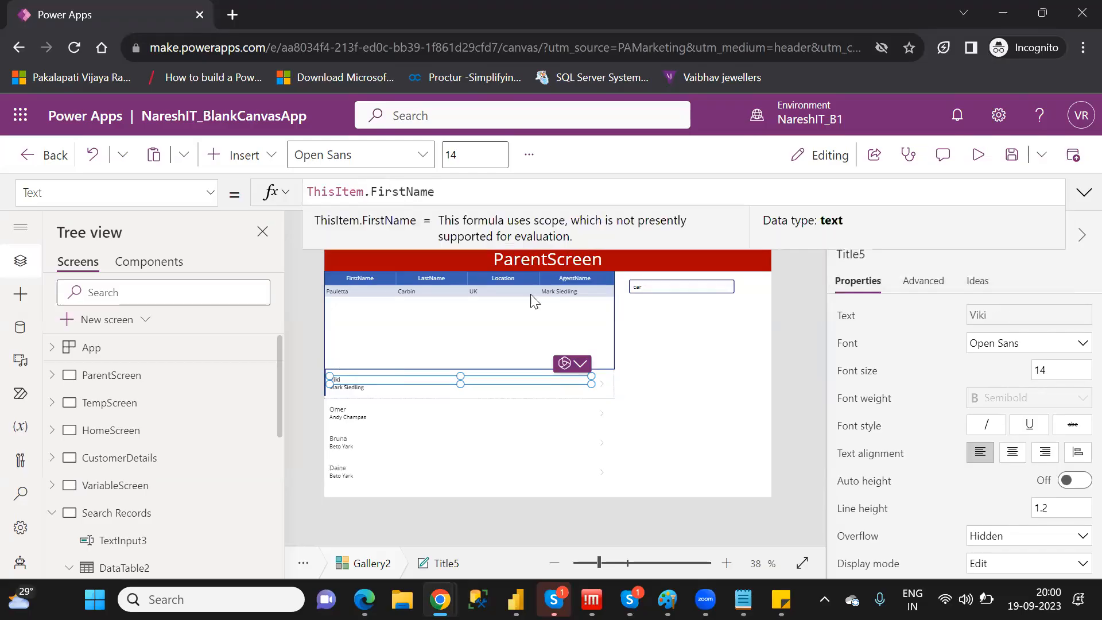
{"action": "left_click", "coordinate": [650, 427]}
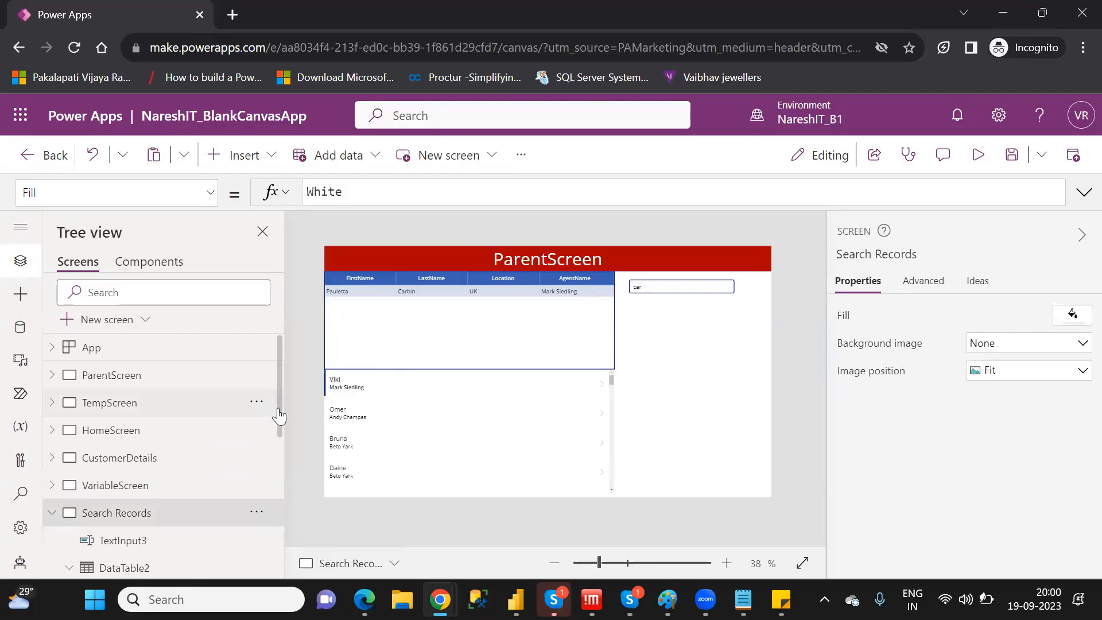
Begin a Search function in Gallery2's Items formula with Table1 as the source
{"action": "left_click_drag", "start_coordinate": [279, 414], "coordinate": [293, 537]}
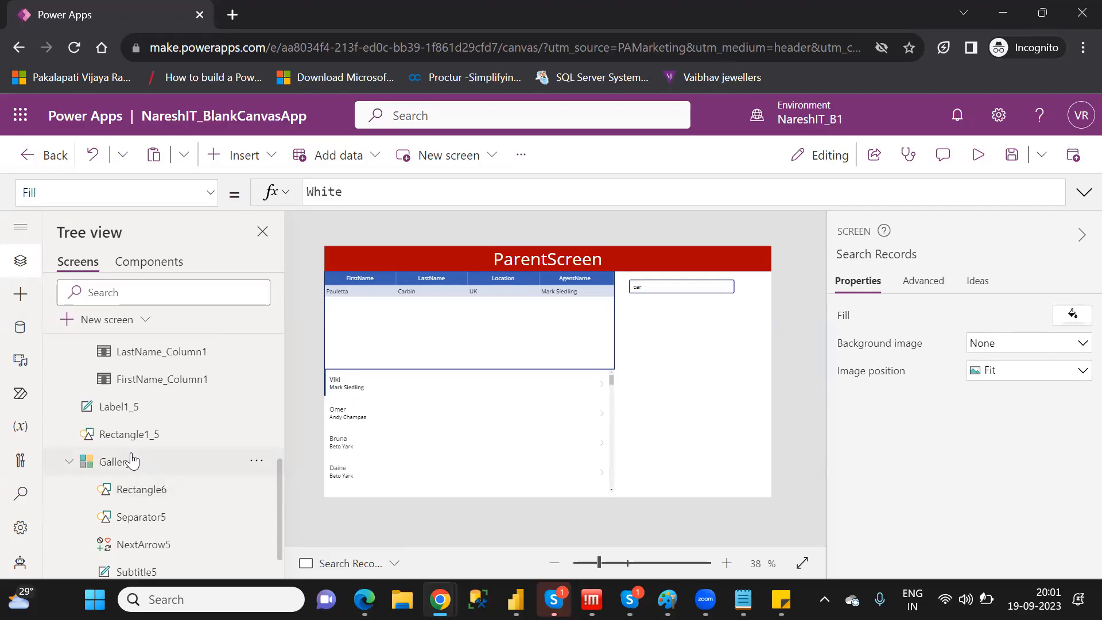
{"action": "left_click", "coordinate": [132, 461]}
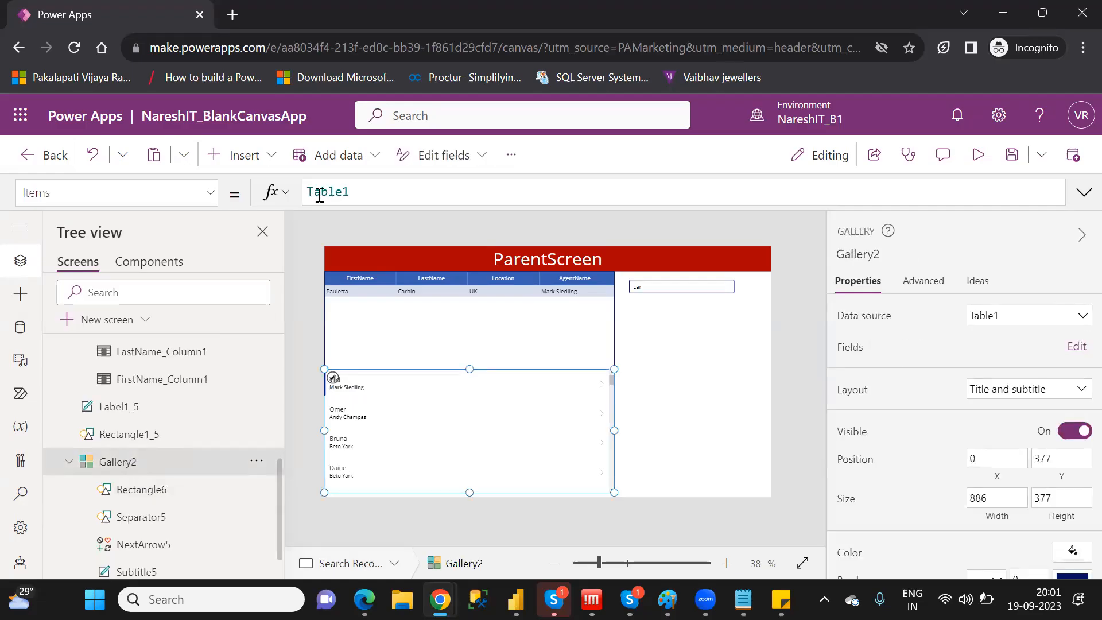
{"action": "left_click", "coordinate": [309, 192]}
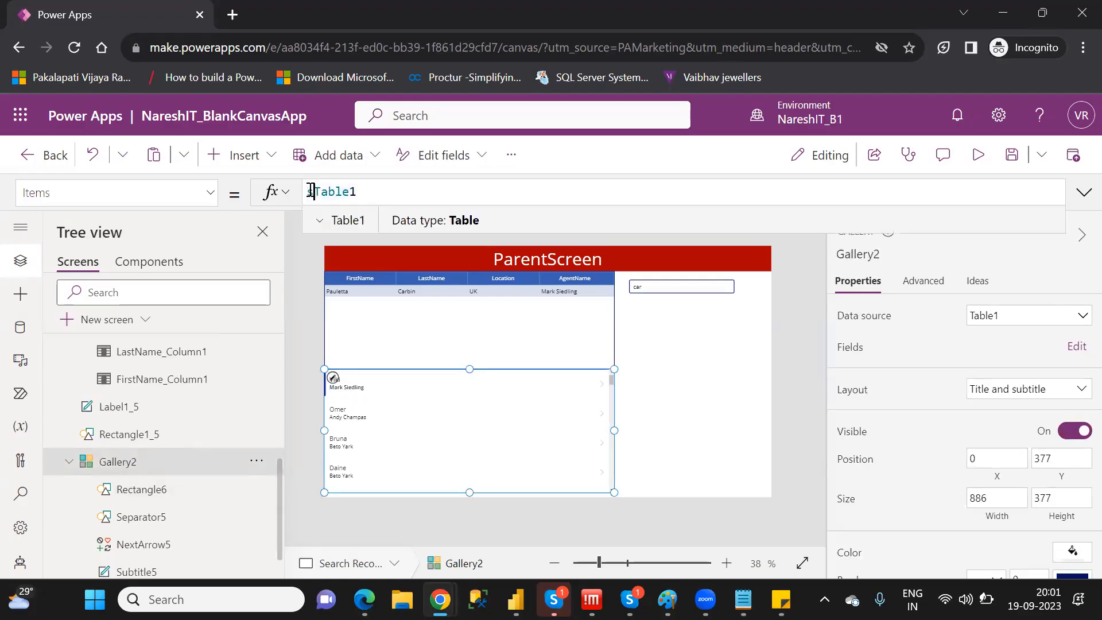
{"action": "type", "text": "sear"}
{"action": "key", "text": "Tab"}
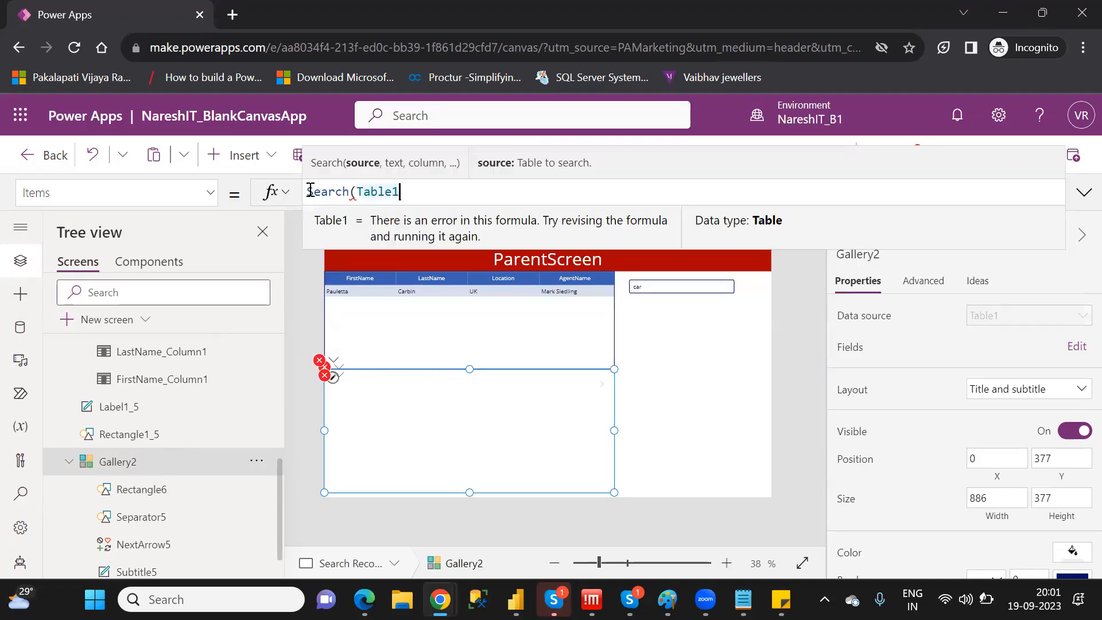
{"action": "type", "text": ","}
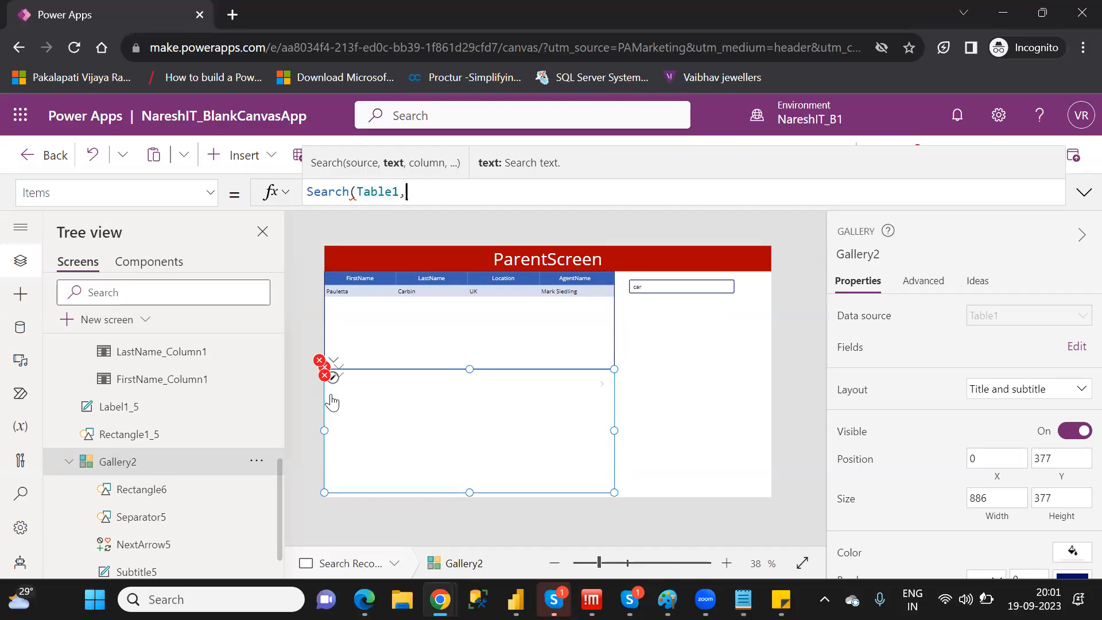
Add TextInput3.Text as the search text in Gallery2's Search formula, copying the control's name from the tree
{"action": "left_click_drag", "start_coordinate": [281, 480], "coordinate": [289, 400]}
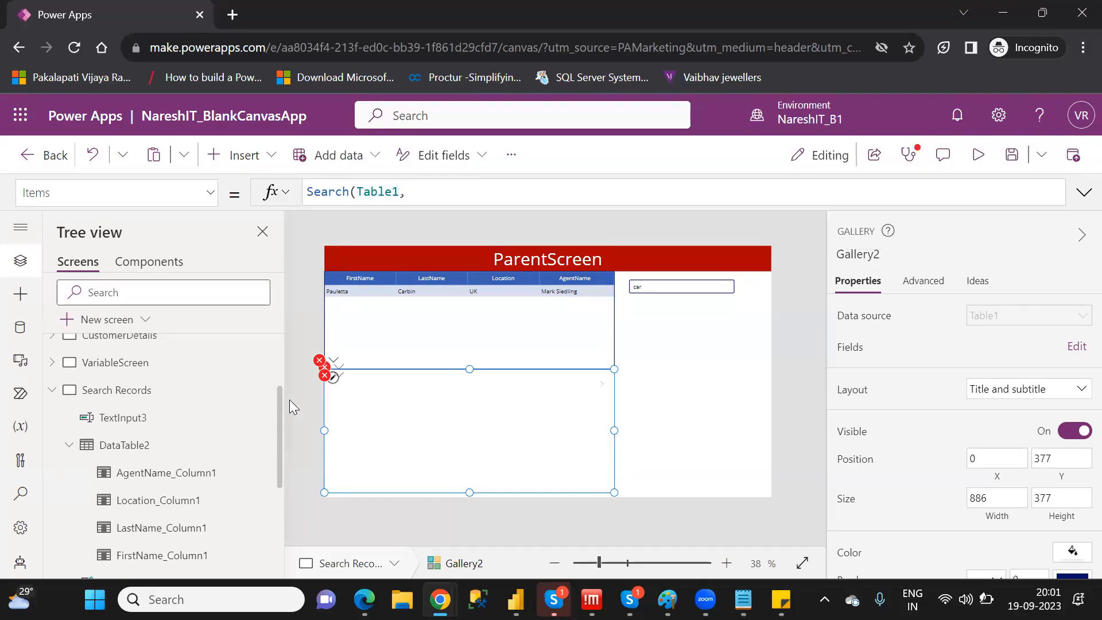
{"action": "left_click", "coordinate": [441, 190]}
{"action": "type", "text": "tex"}
{"action": "type", "text": ",tex"}
{"action": "double_click", "coordinate": [124, 418]}
{"action": "key", "text": "ctrl+c"}
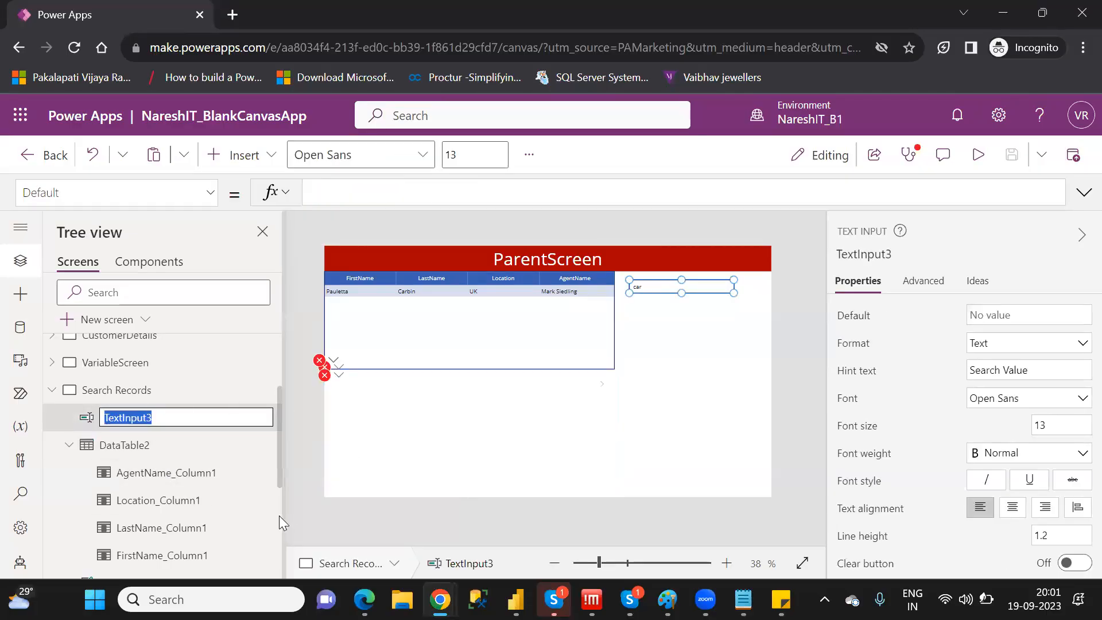
{"action": "scroll", "coordinate": [279, 515], "scroll_direction": "down", "scroll_amount": 3}
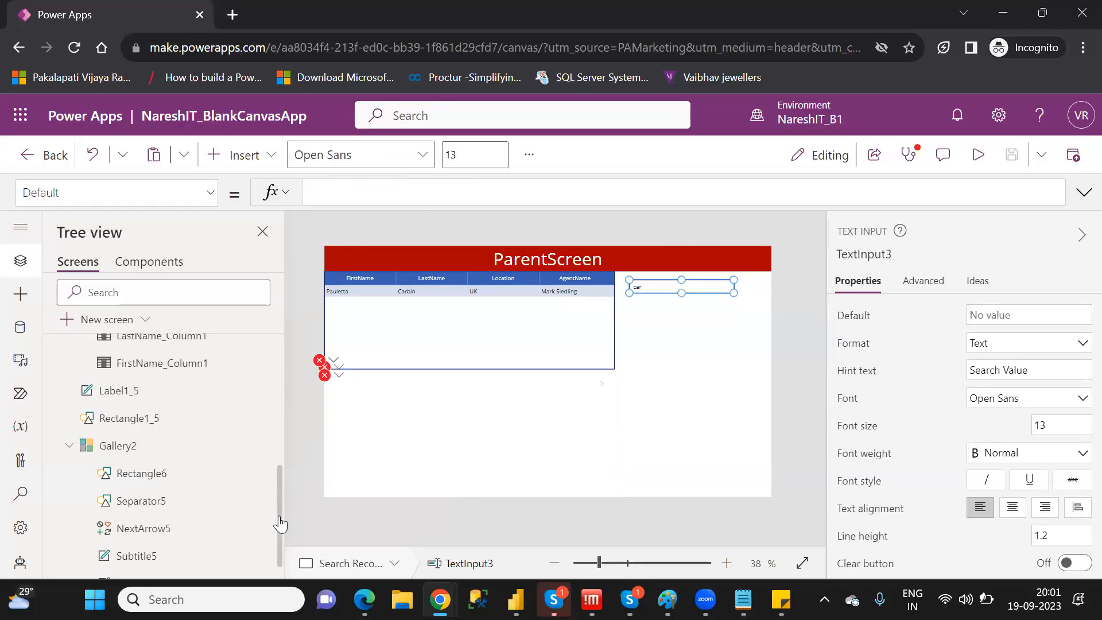
{"action": "left_click", "coordinate": [170, 447]}
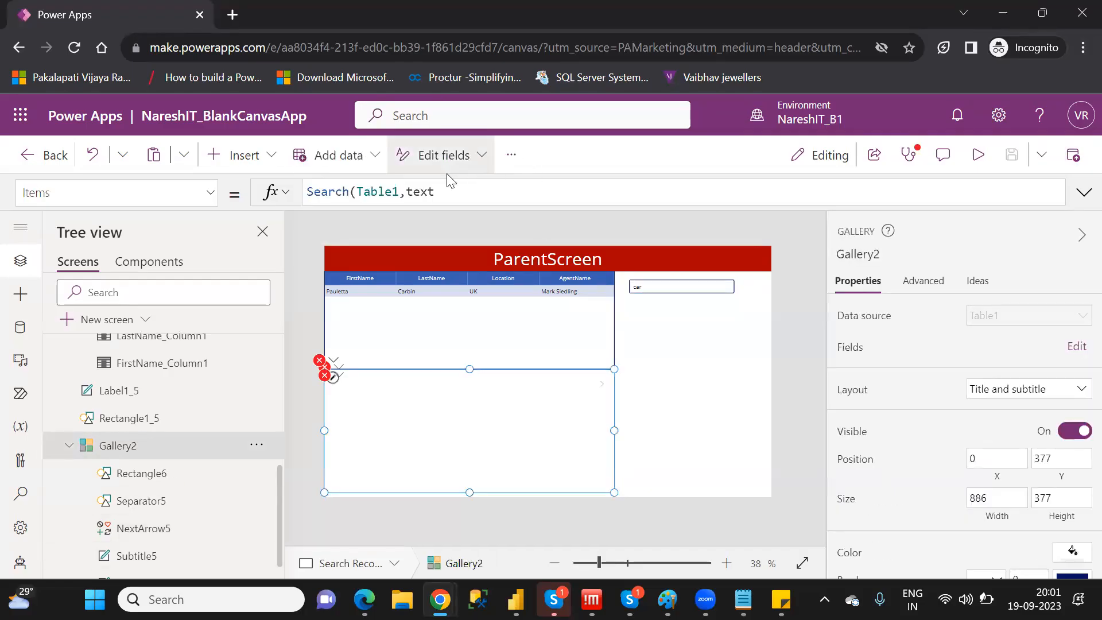
{"action": "double_click", "coordinate": [423, 191]}
{"action": "key", "text": "ctrl+v"}
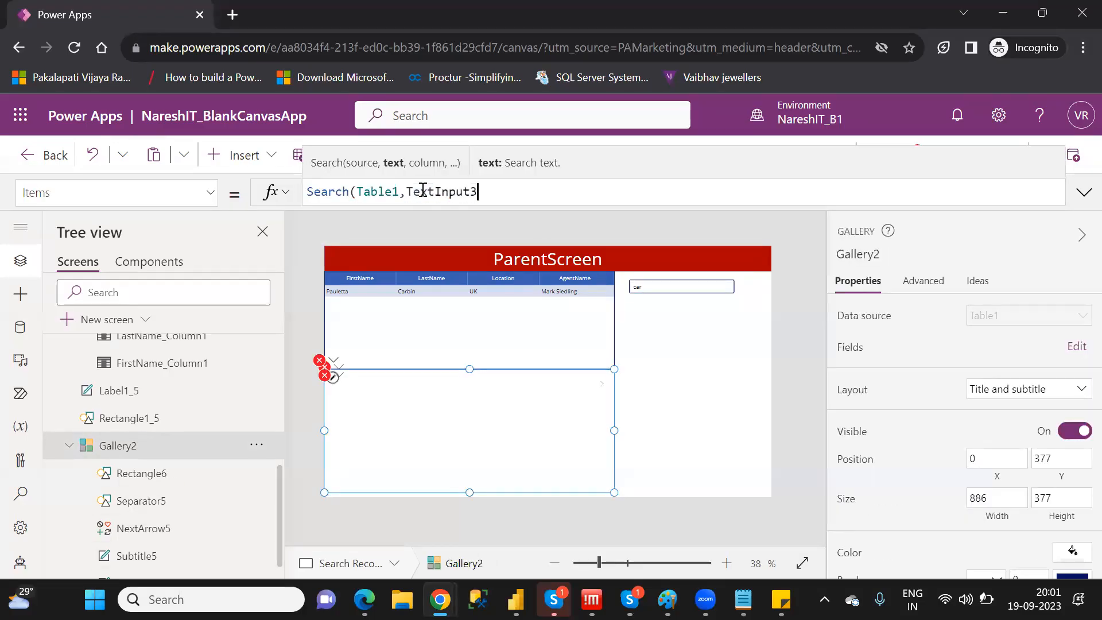
{"action": "type", "text": ".tex"}
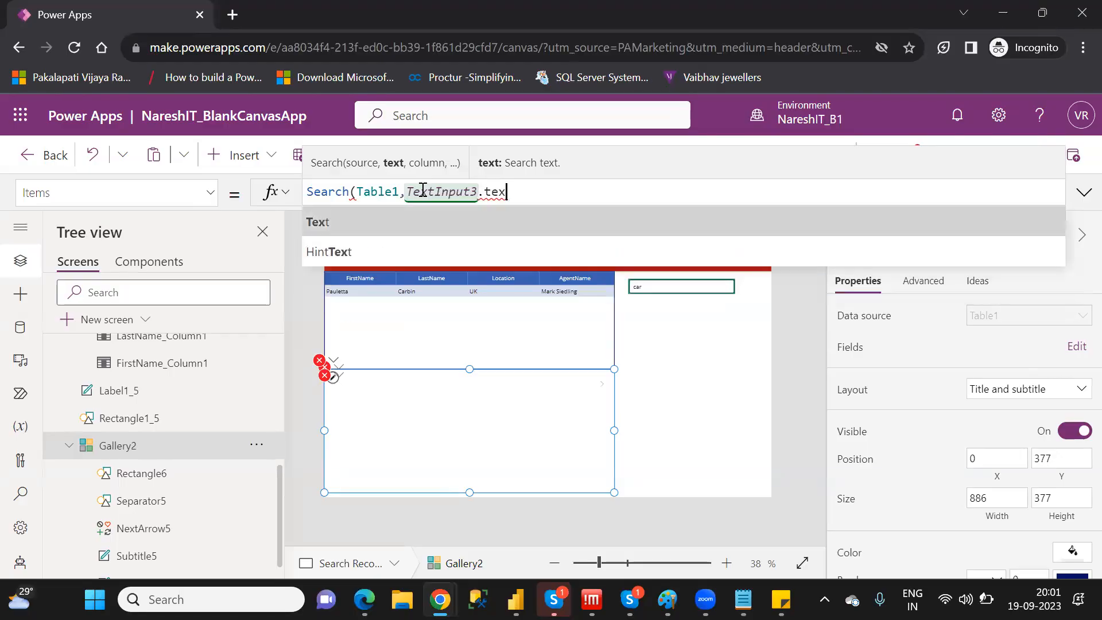
{"action": "key", "text": "Tab"}
{"action": "type", "text": ","}
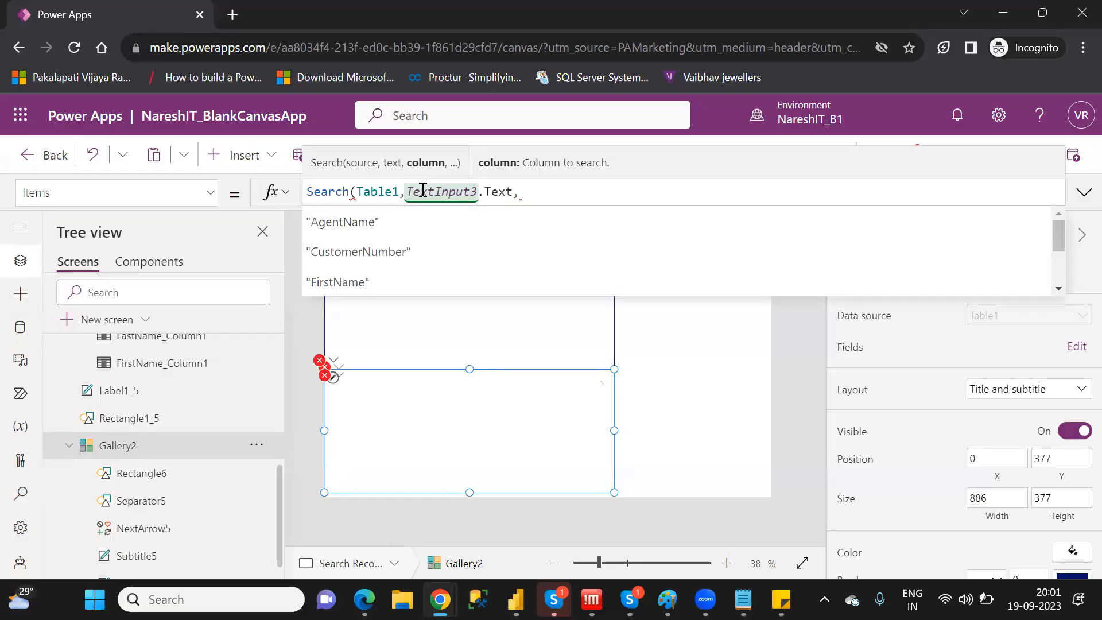
Complete Gallery2's Search formula with "AgentName" and "FirstName" as the columns to search
{"action": "key", "text": "Down"}
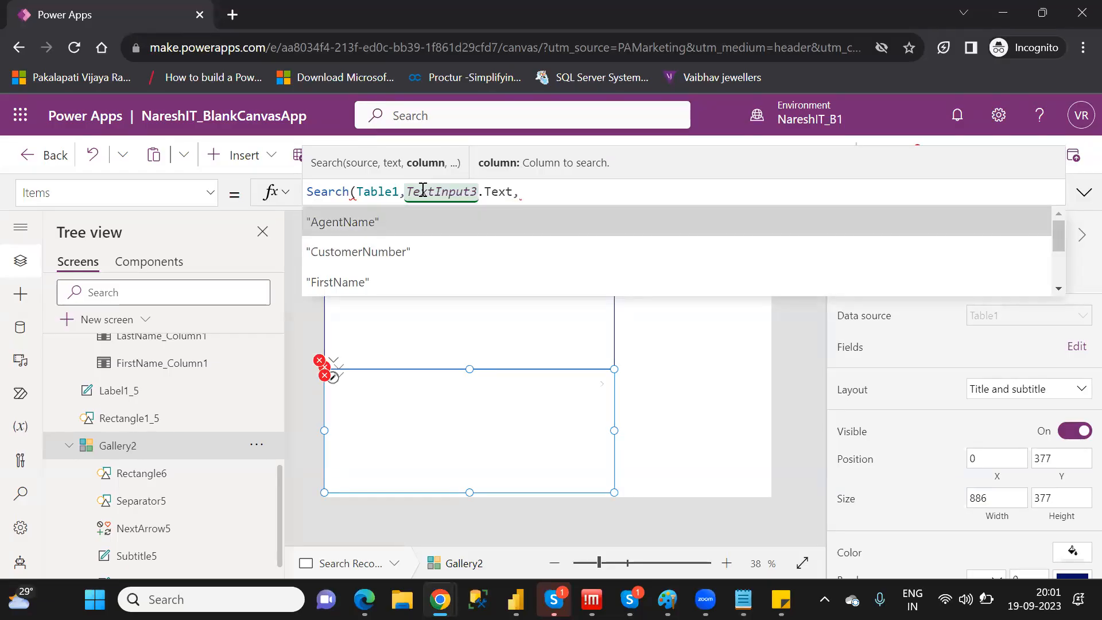
{"action": "key", "text": "Tab"}
{"action": "type", "text": ",f"}
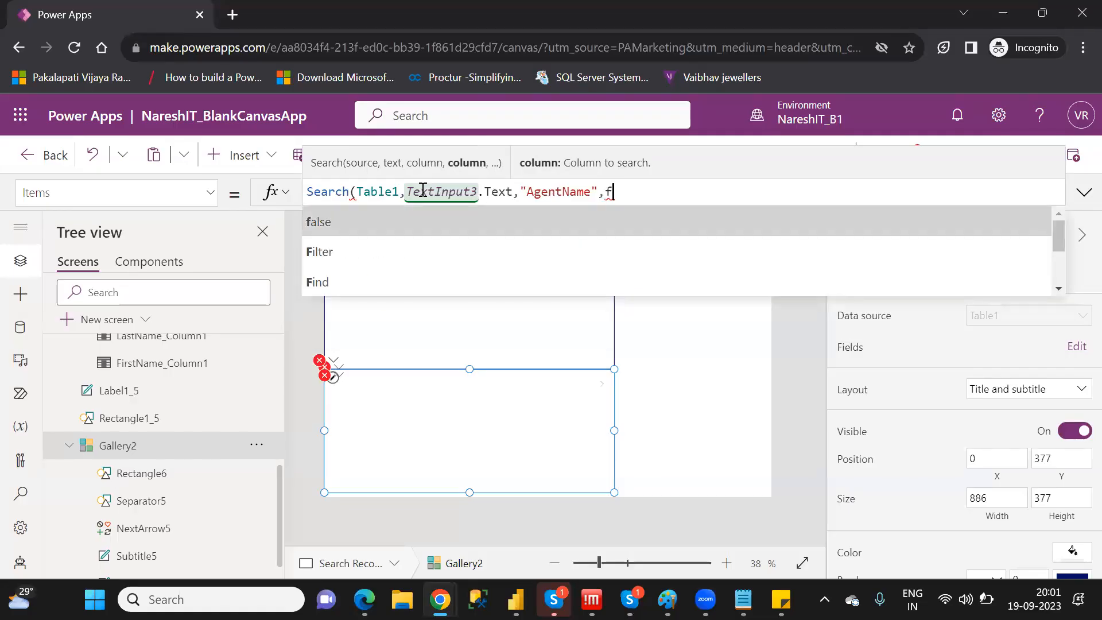
{"action": "type", "text": "ir"}
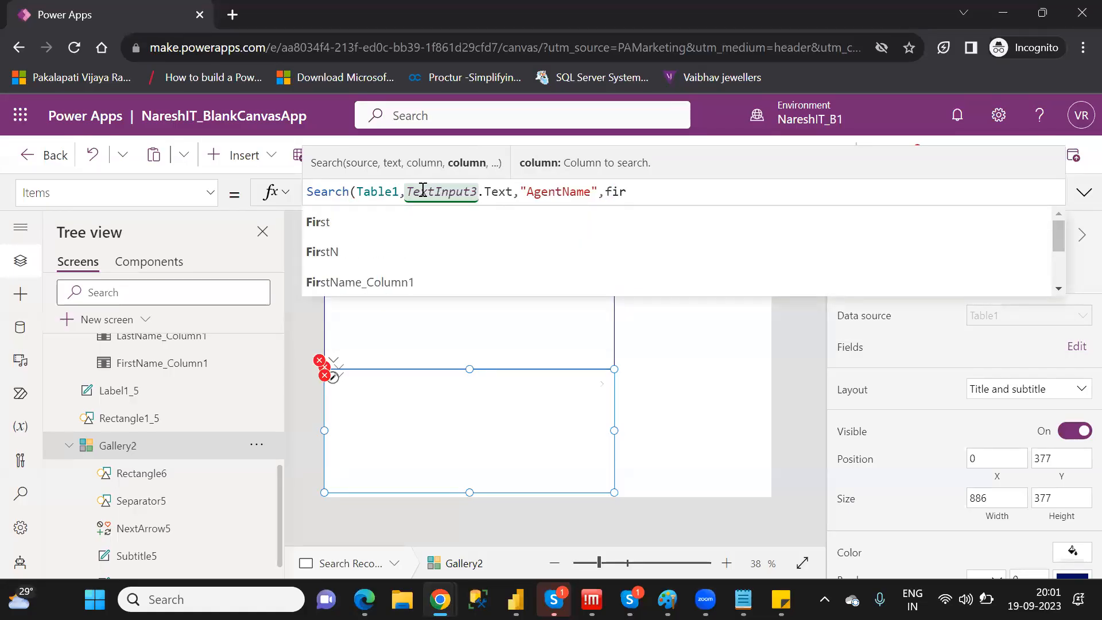
{"action": "type", "text": "stnam"}
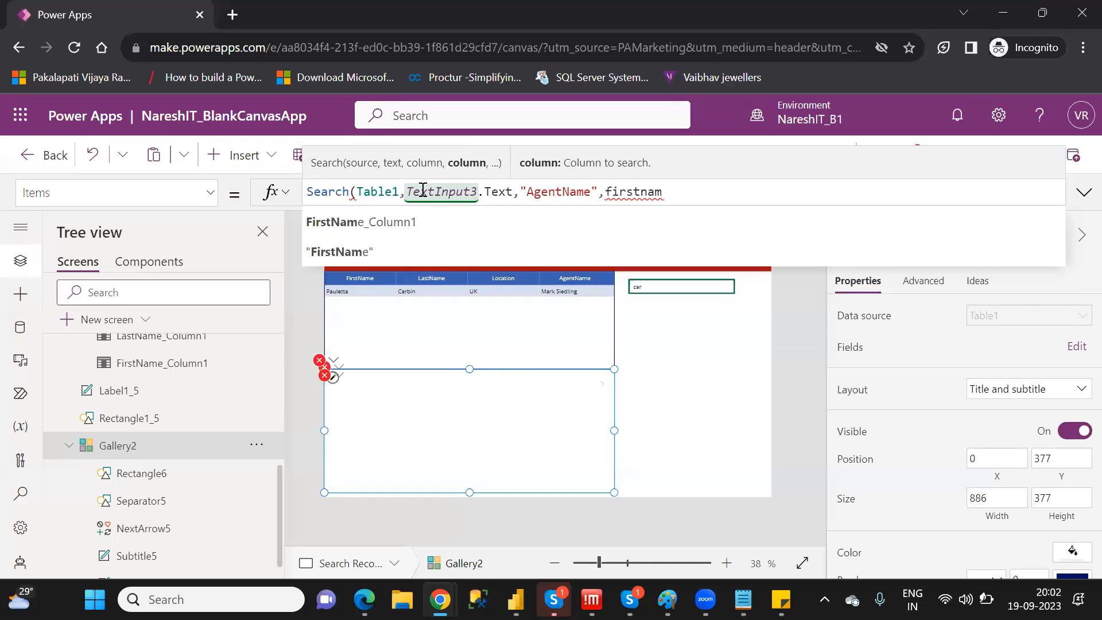
{"action": "key", "text": "Tab"}
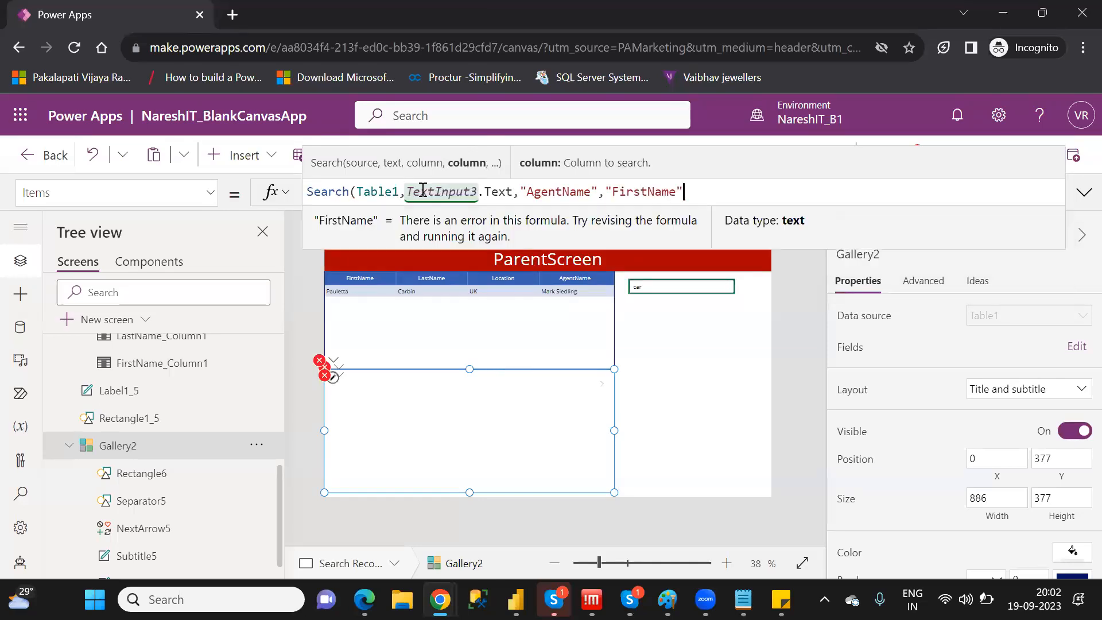
{"action": "type", "text": ")"}
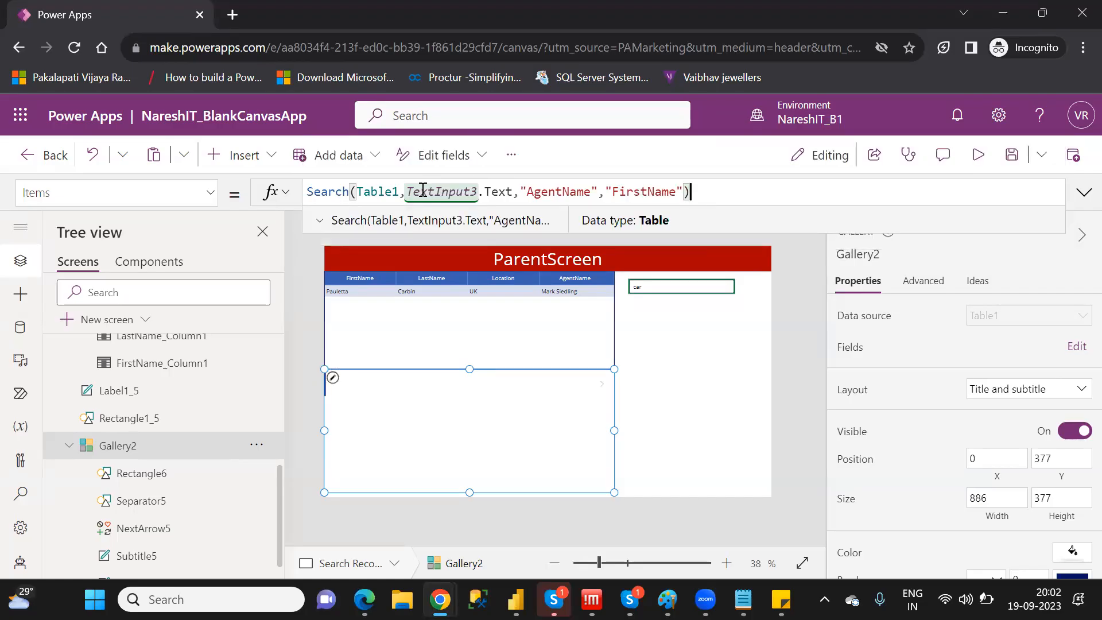
Preview the app and replace the search box text with an agent's first name to test the table and gallery filtering
{"action": "left_click", "coordinate": [667, 284]}
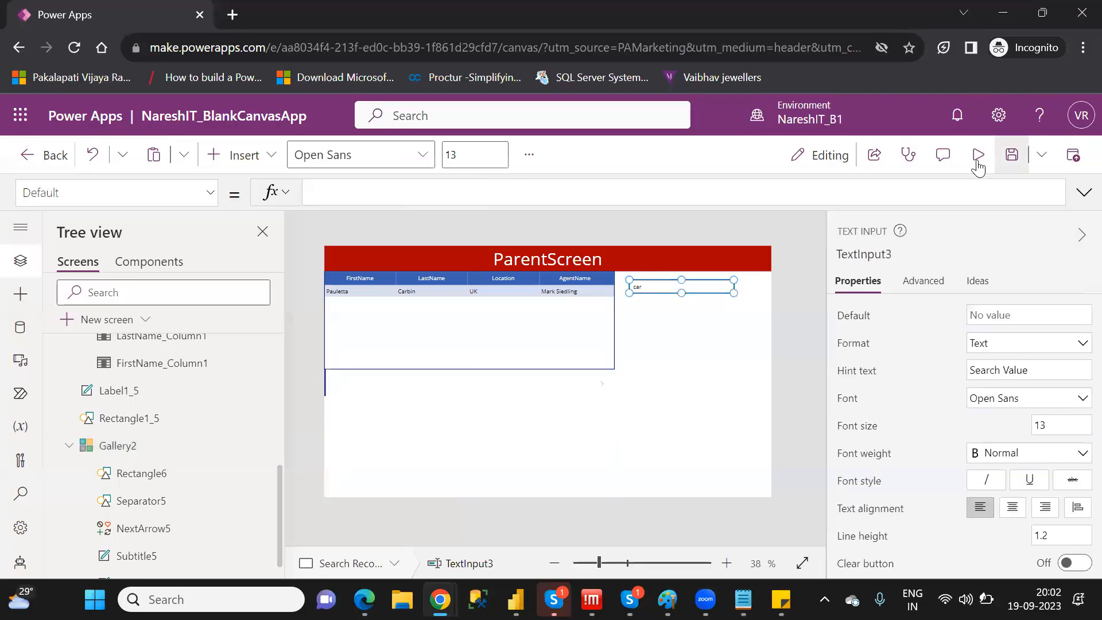
{"action": "key", "text": "F5"}
{"action": "left_click", "coordinate": [717, 214]}
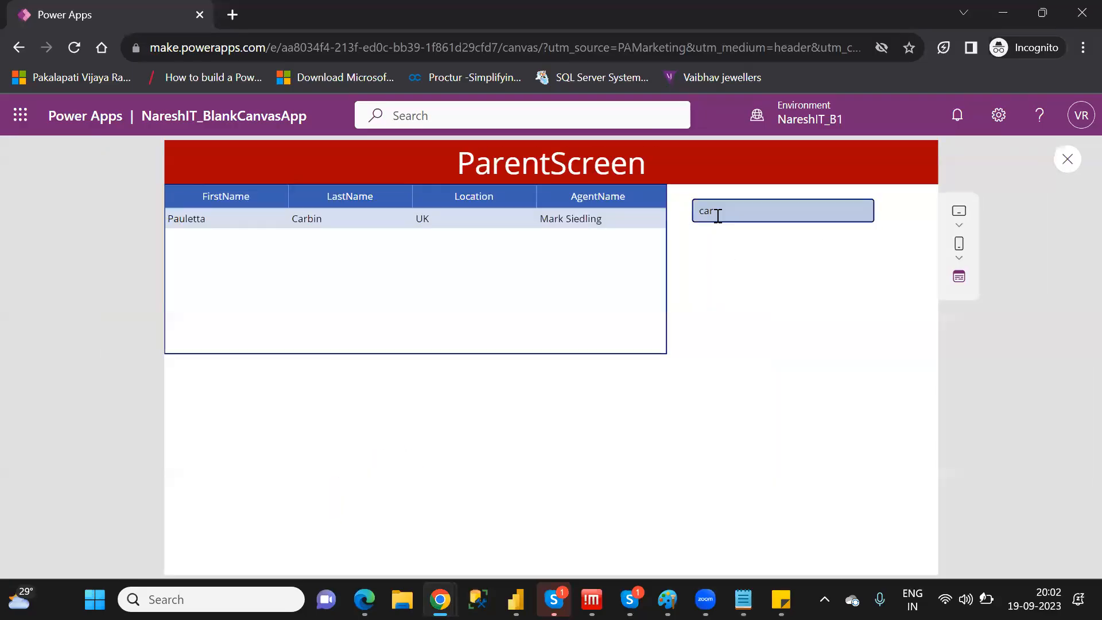
{"action": "key", "text": "BackSpace"}
{"action": "key", "text": "BackSpace"}
{"action": "key", "text": "BackSpace"}
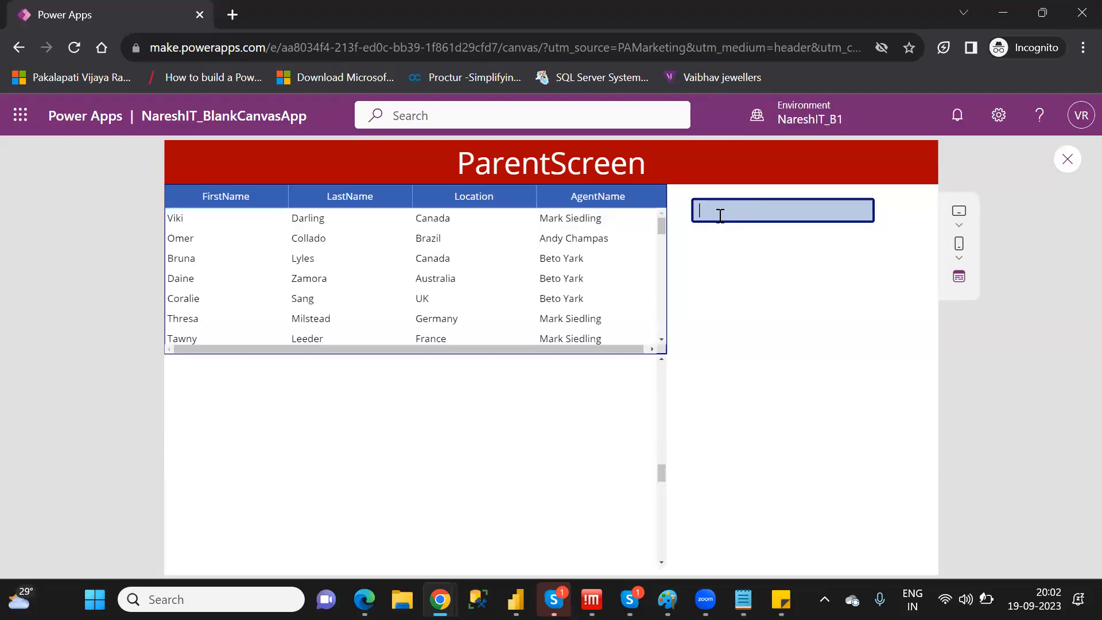
{"action": "type", "text": "mark"}
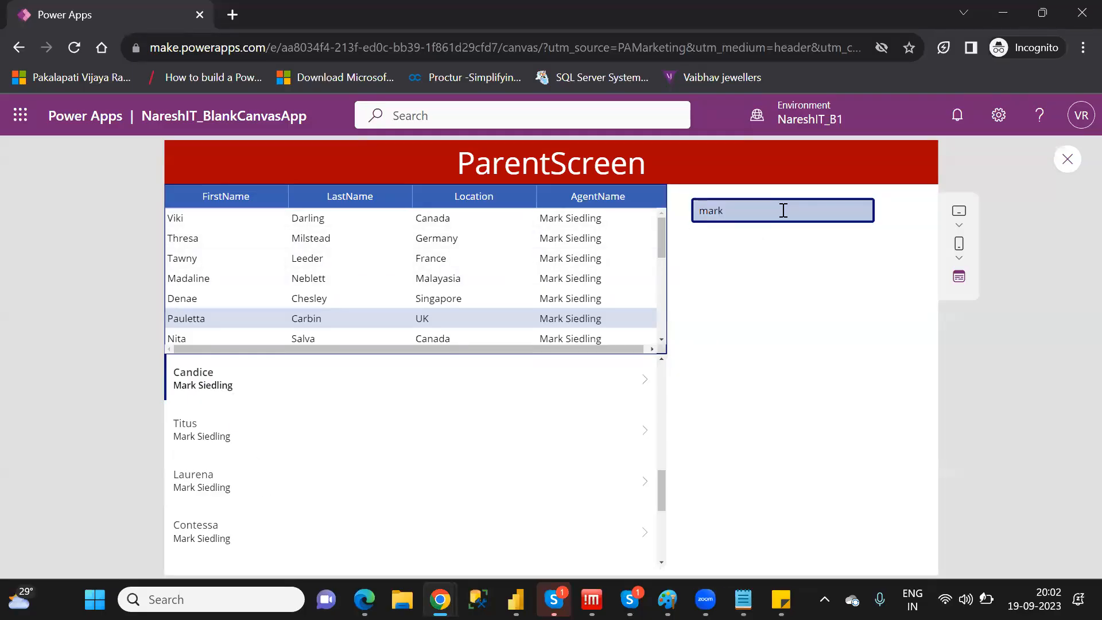
Test the search box with "taw" as a first-name fragment, then close the preview and dismiss the pop-up notices
{"action": "key", "text": "BackSpace"}
{"action": "key", "text": "BackSpace"}
{"action": "key", "text": "BackSpace"}
{"action": "key", "text": "BackSpace"}
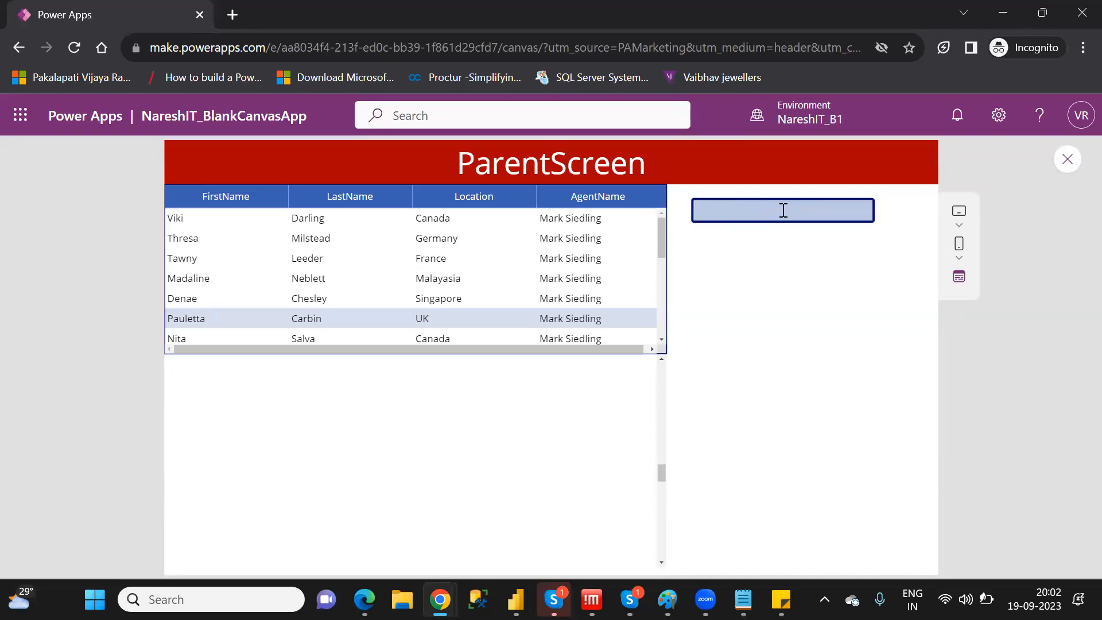
{"action": "type", "text": "taw"}
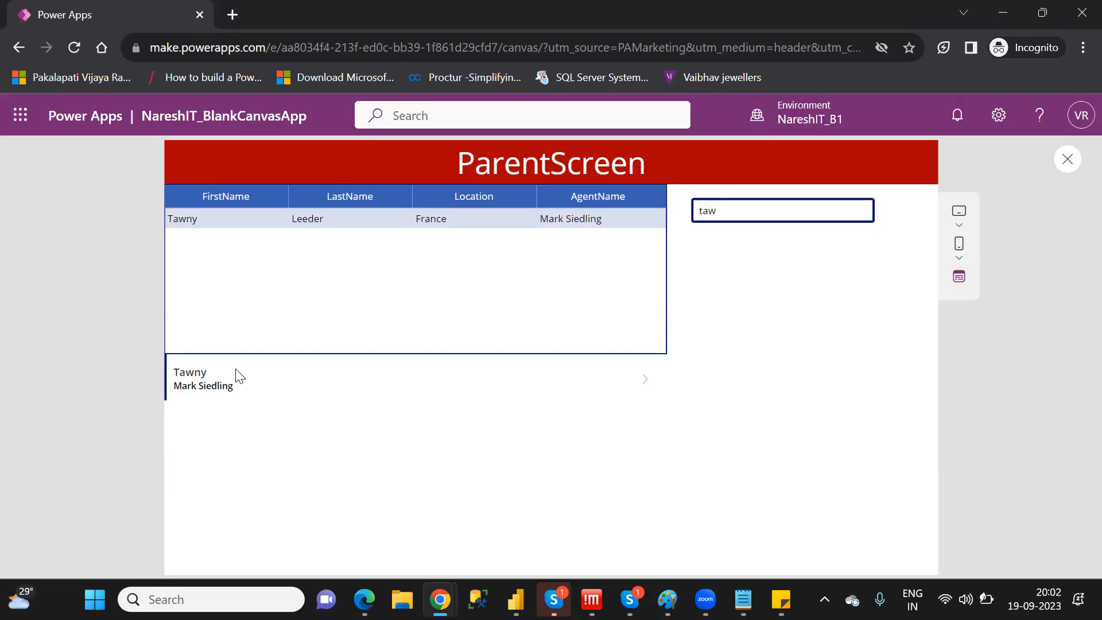
{"action": "left_click", "coordinate": [1071, 166]}
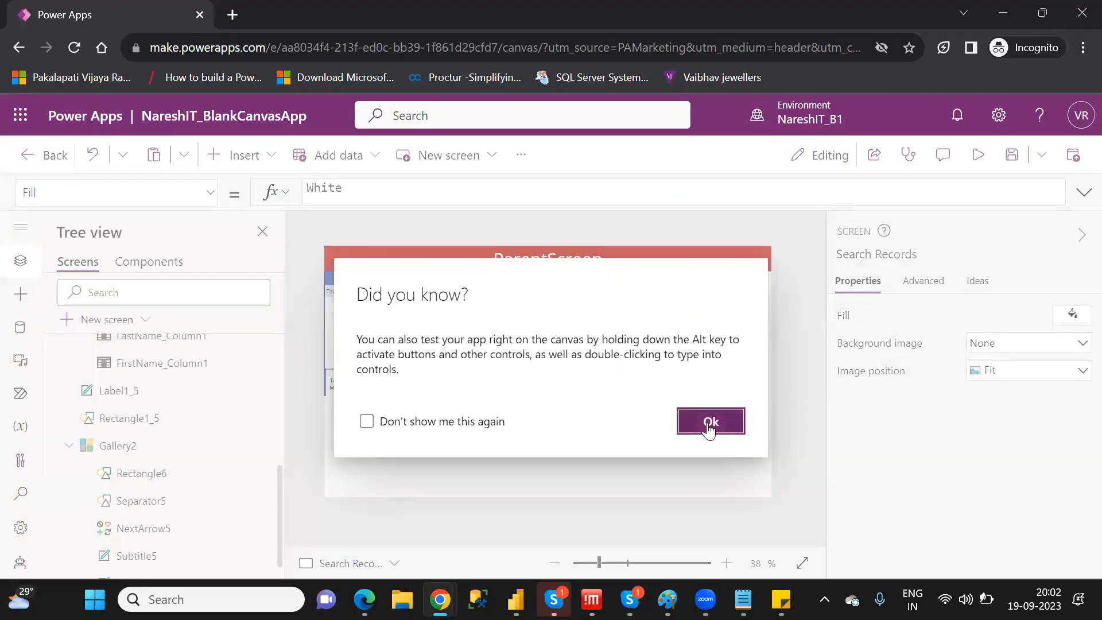
{"action": "left_click", "coordinate": [710, 423]}
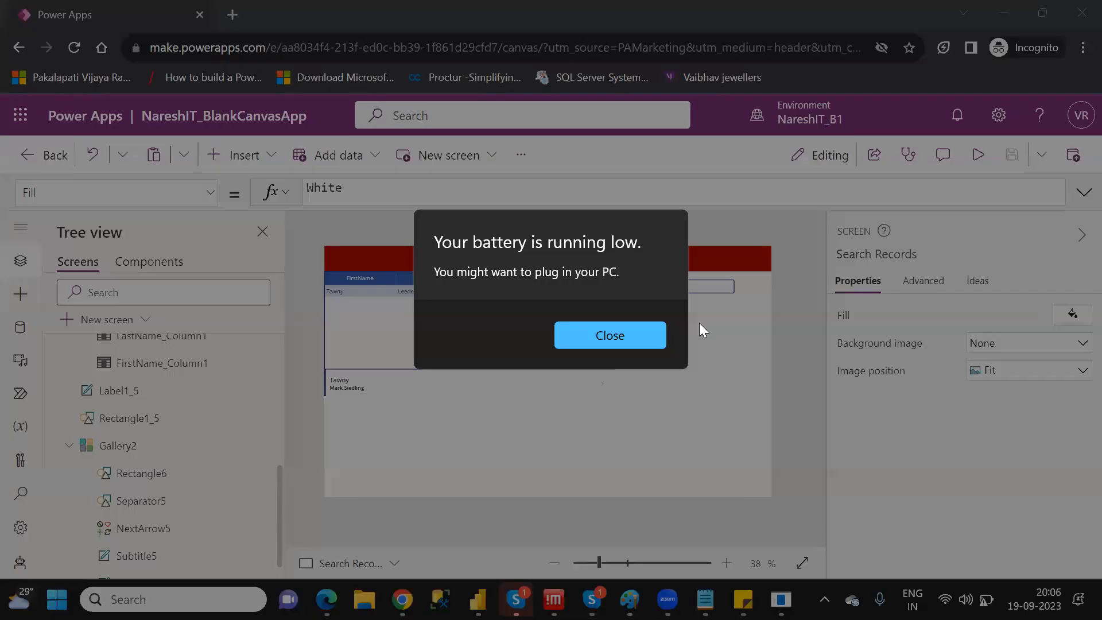
{"action": "left_click", "coordinate": [632, 333]}
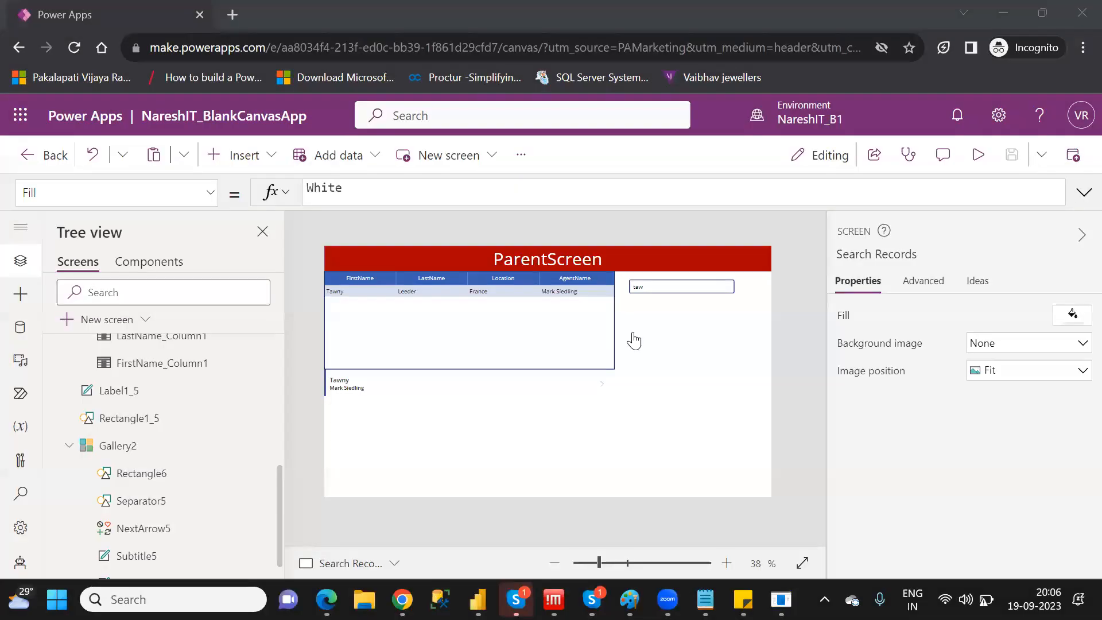